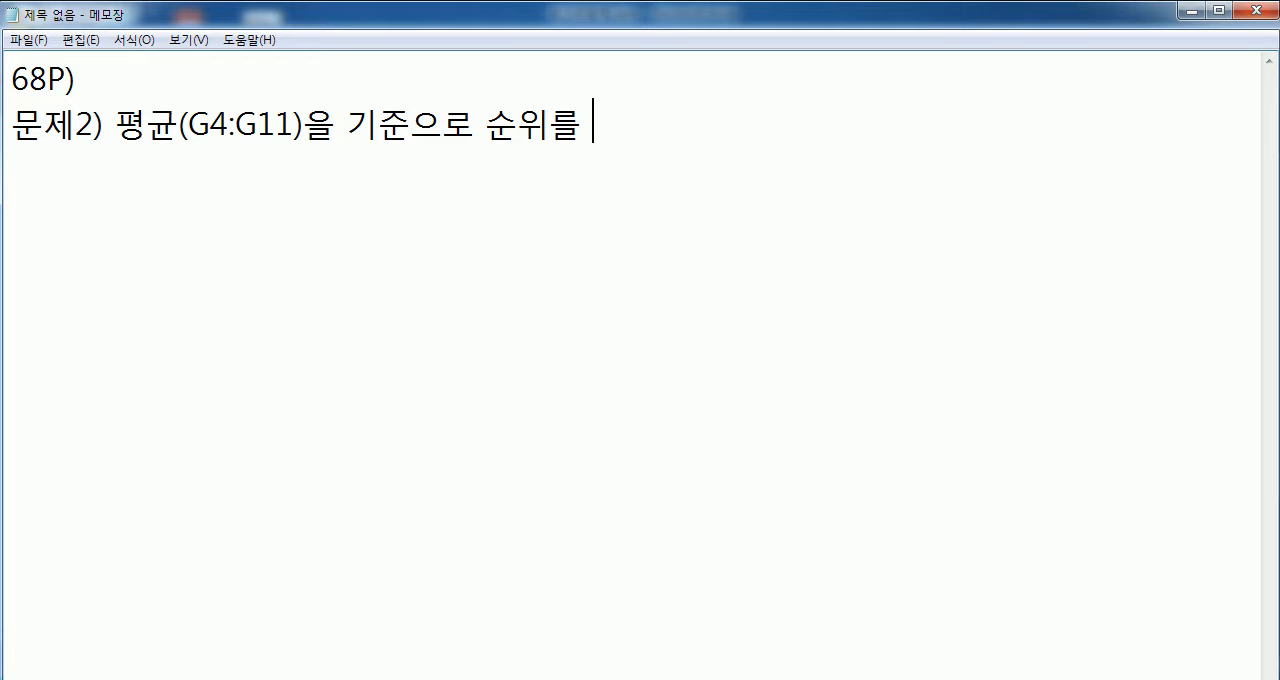
- Complete the problem 2 line of the note with "계산" and start a new line
key(BackSpace)
key(BackSpace)
text(계산)
key(Return)
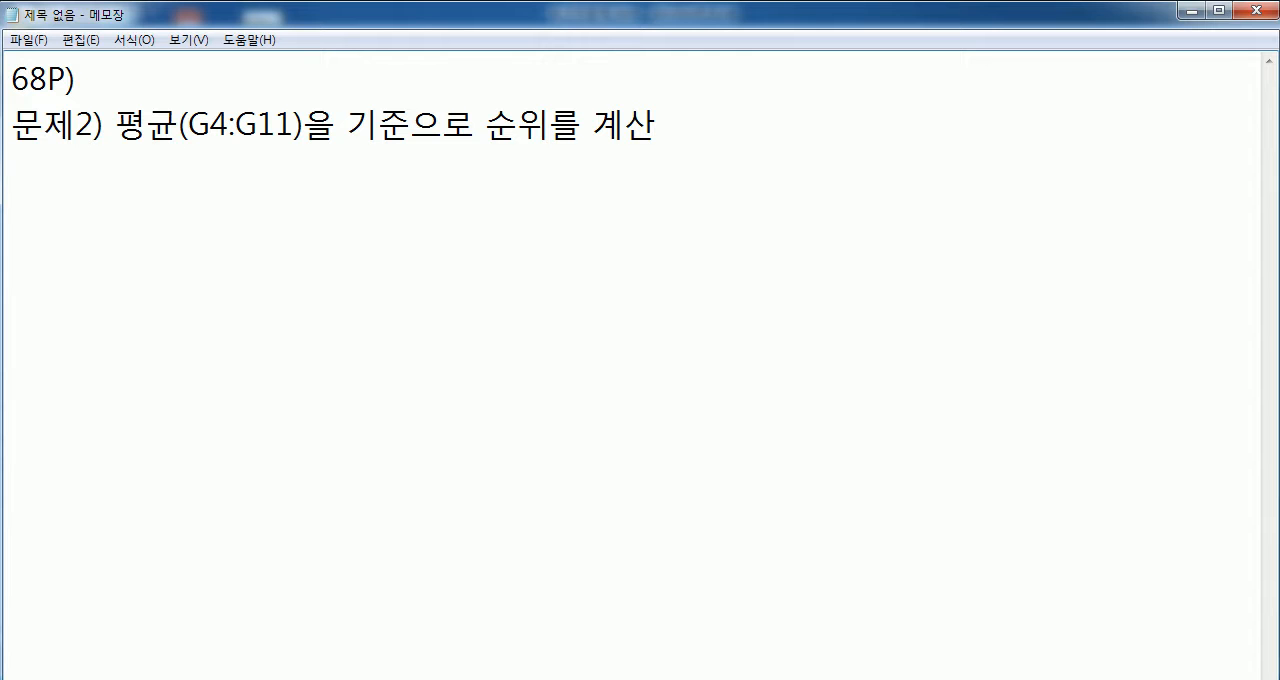
- Add the condition line "평균이 가장 큰 학생이 1위" below the problem 2 line
text(평균이 큰)
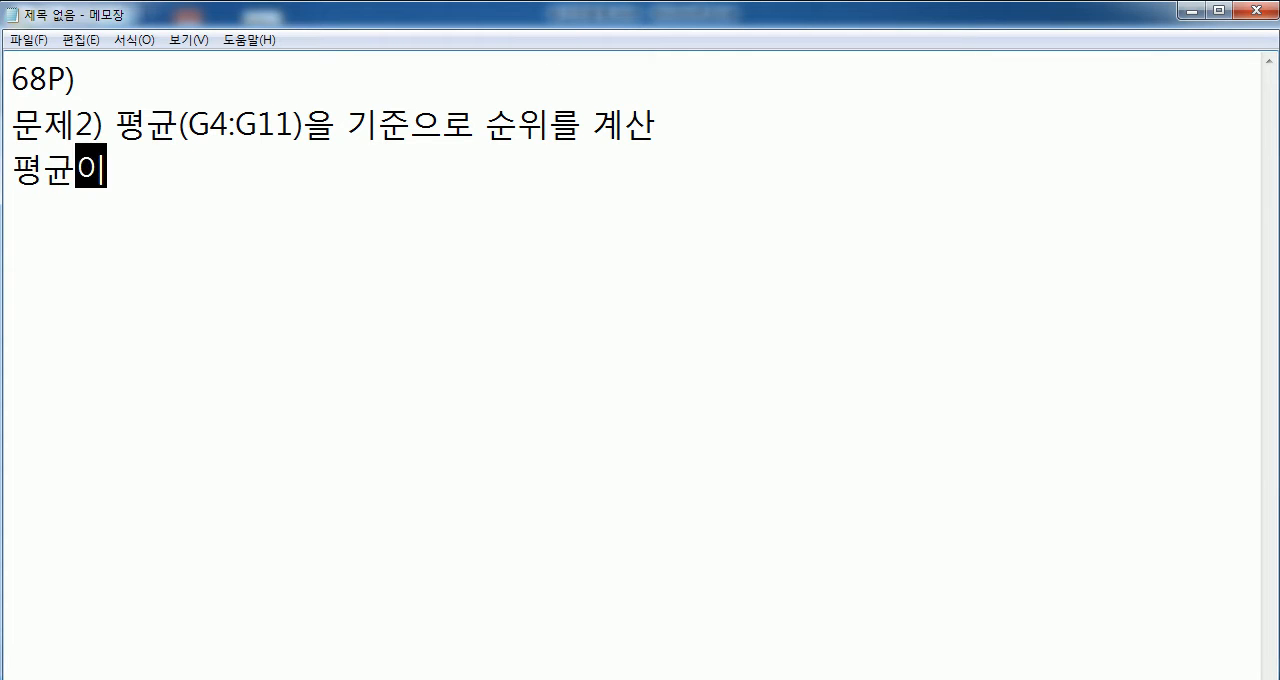
key(BackSpace)
key(BackSpace)
text(가장 ㅋ)
text(큰 학생이 1)
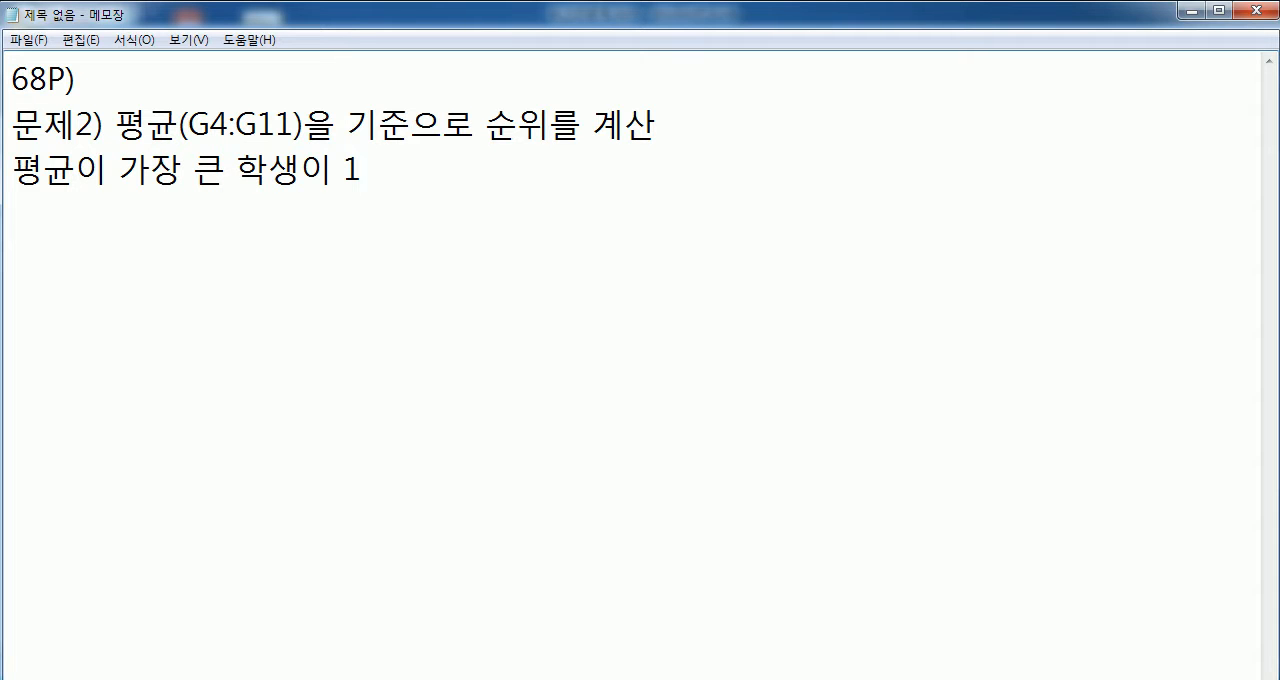
text(위)
key(Return)
- Add the line "RANK 함수" below the condition in the note
text(RAN)
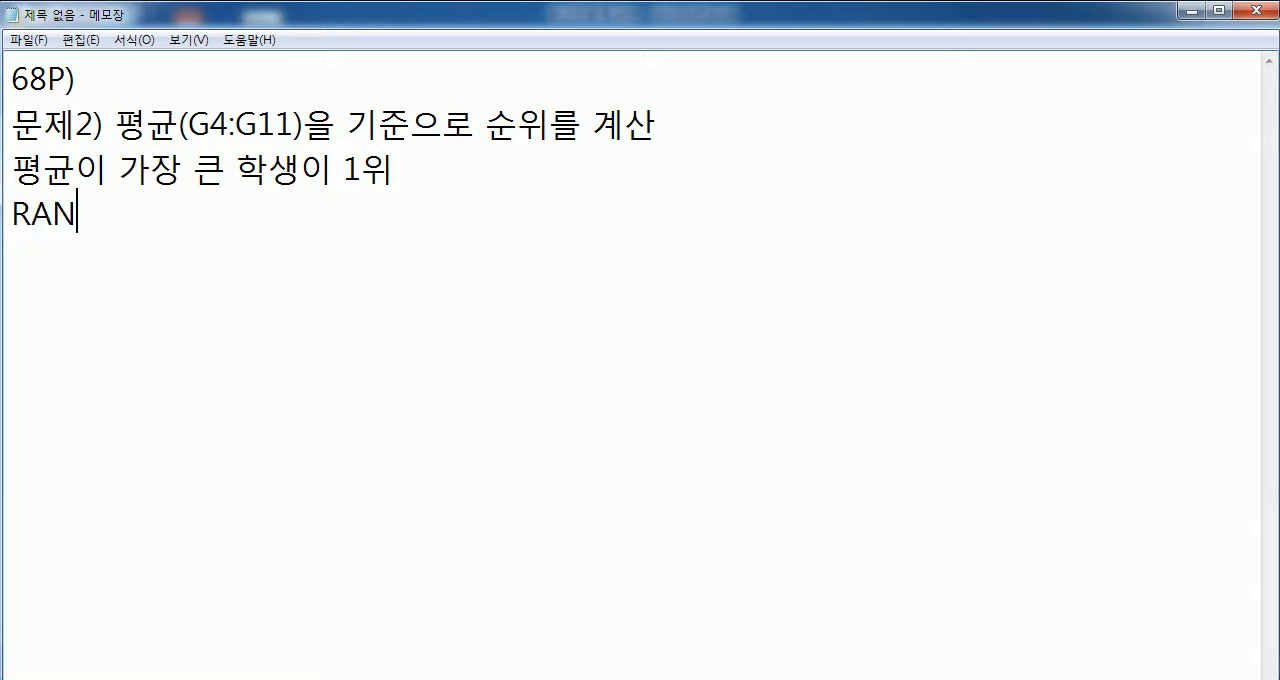
text(K 함수)
key(Return)
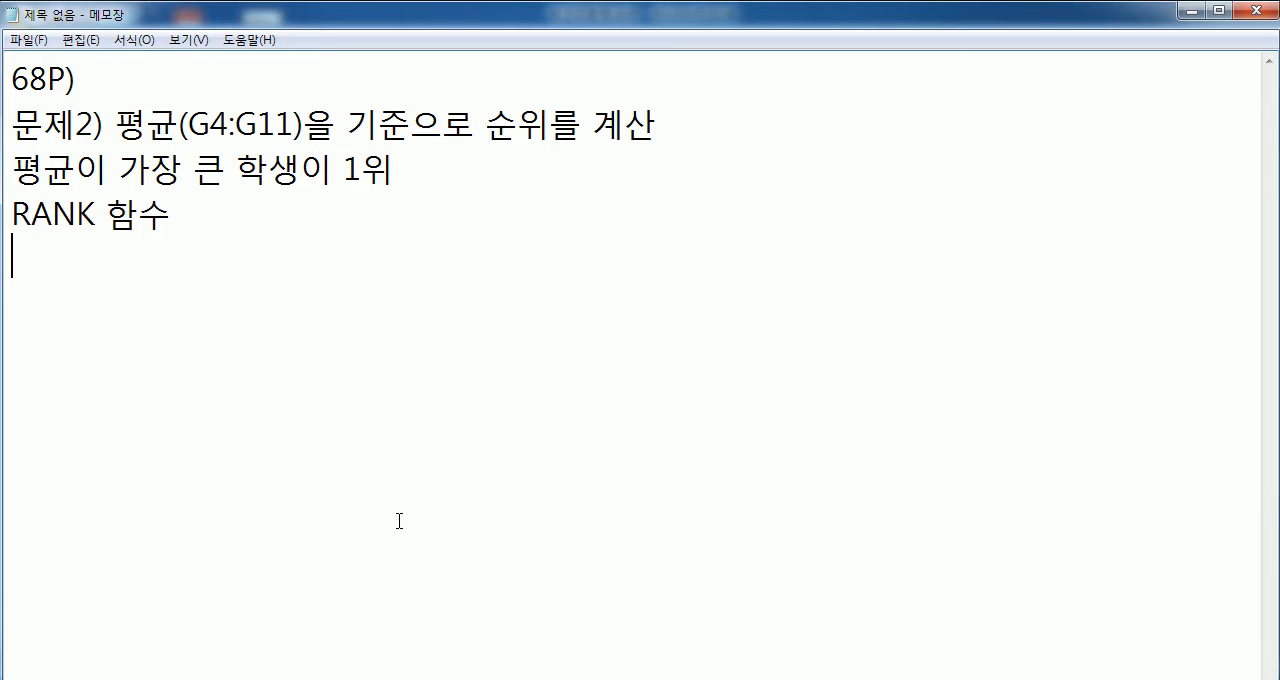
- Switch to the Excel workbook 섹션05문제.xlsm and examine the averages in G4:G11 against the empty rank cells H4:H11
key(alt+Tab)
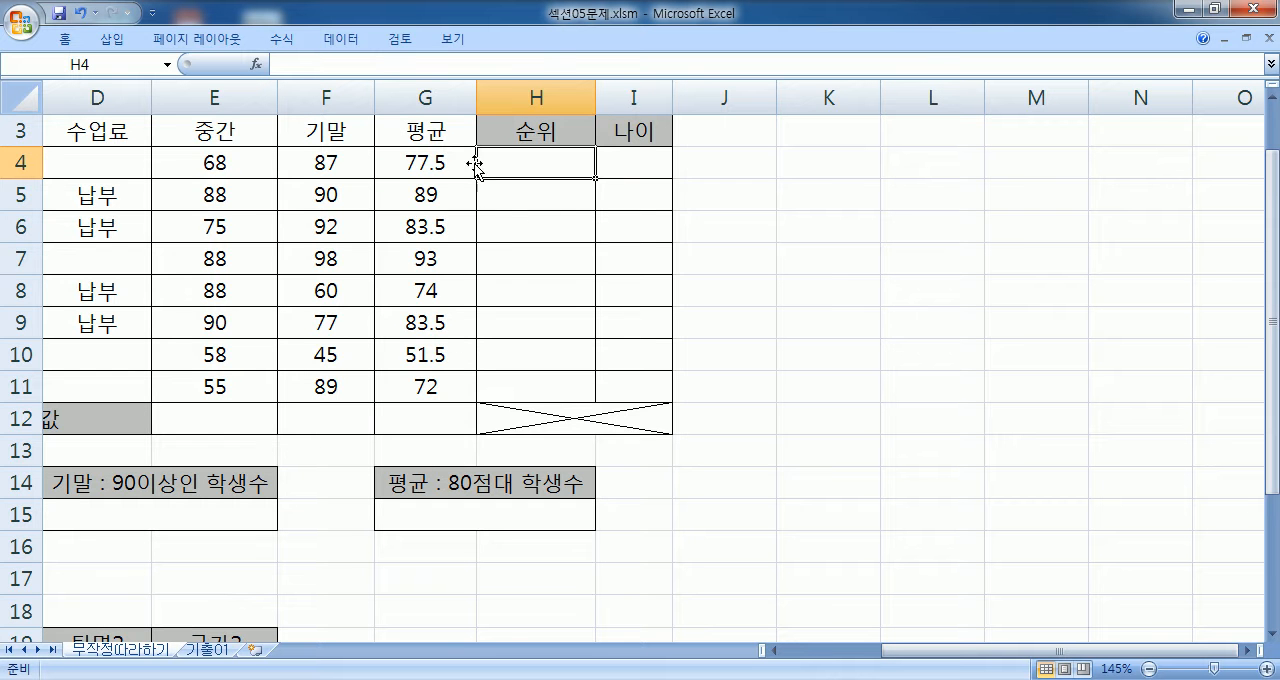
drag(443, 158, 440, 388)
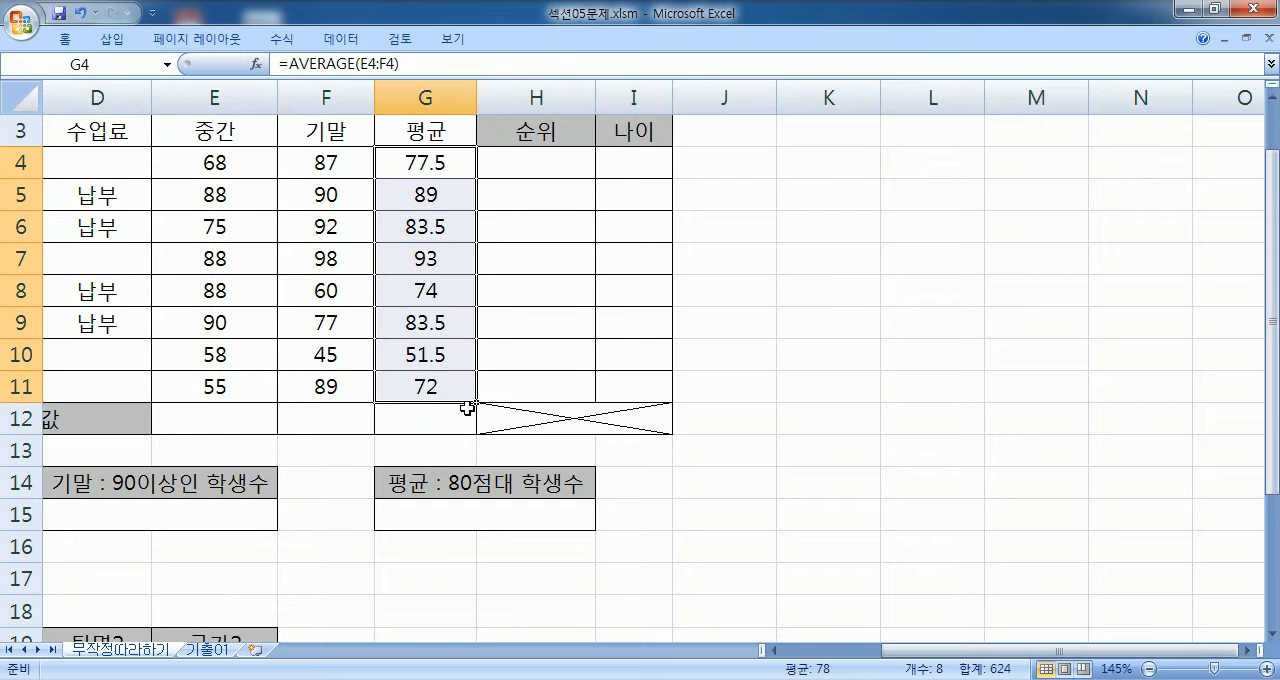
click(495, 263)
click(436, 264)
click(487, 261)
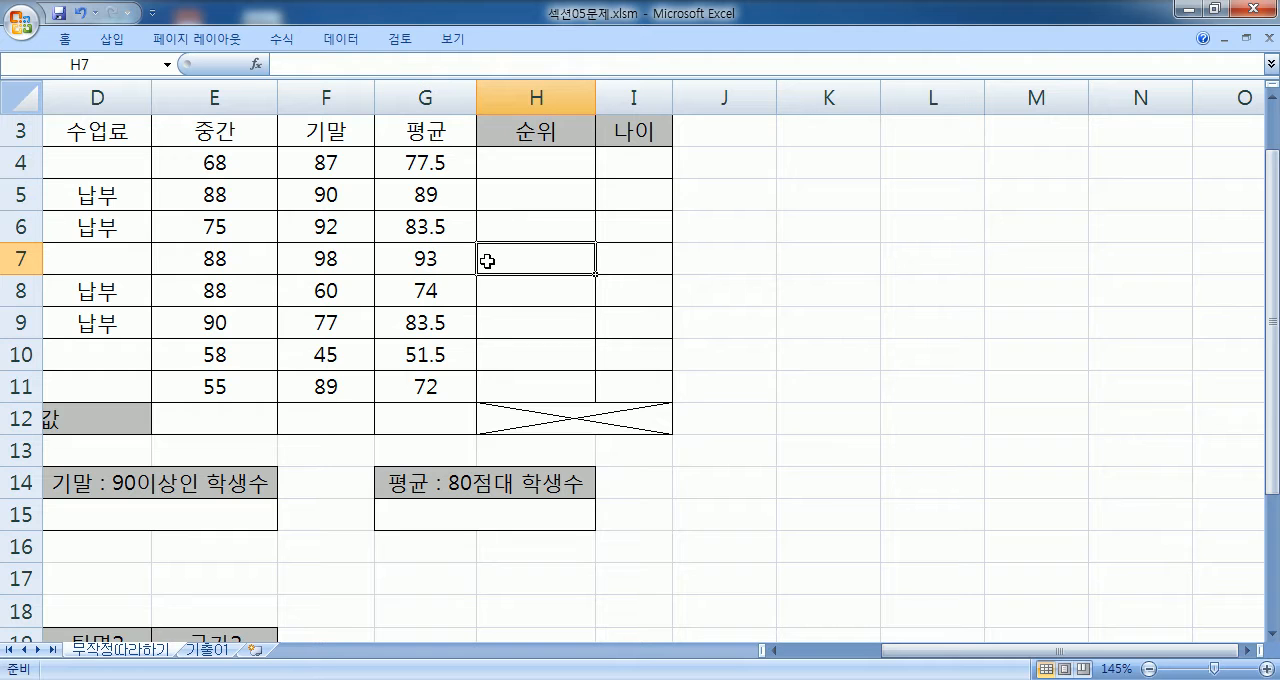
click(490, 197)
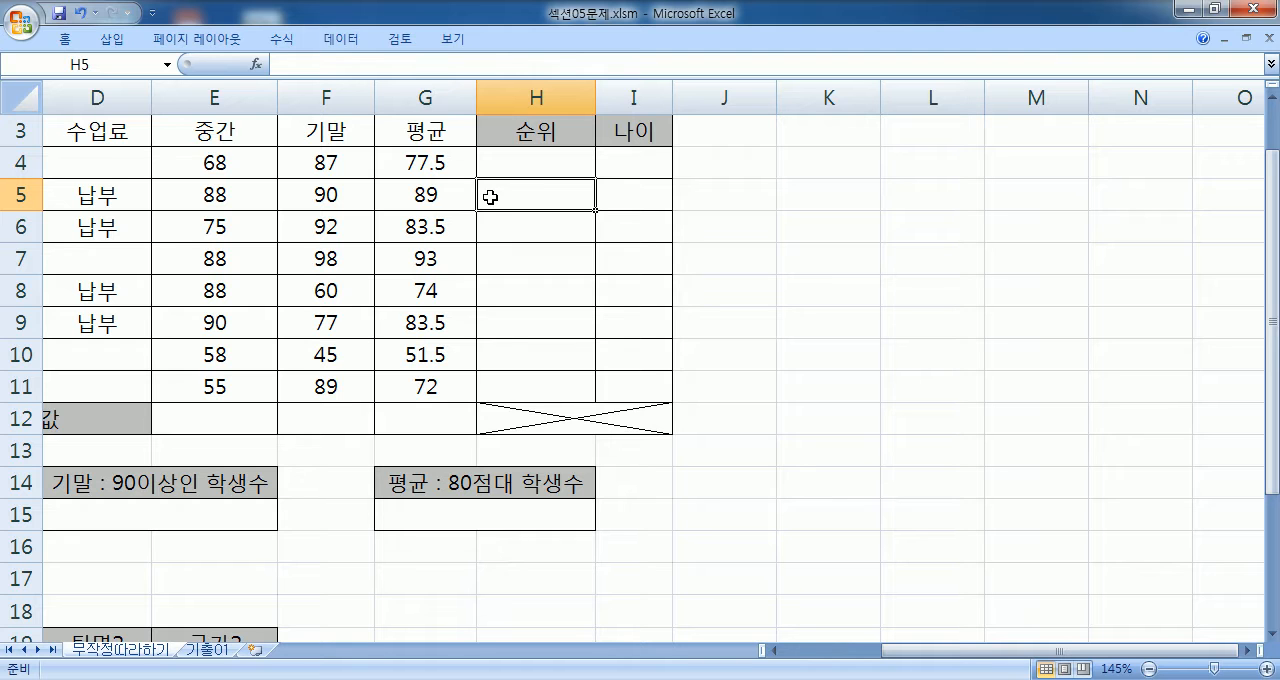
click(450, 232)
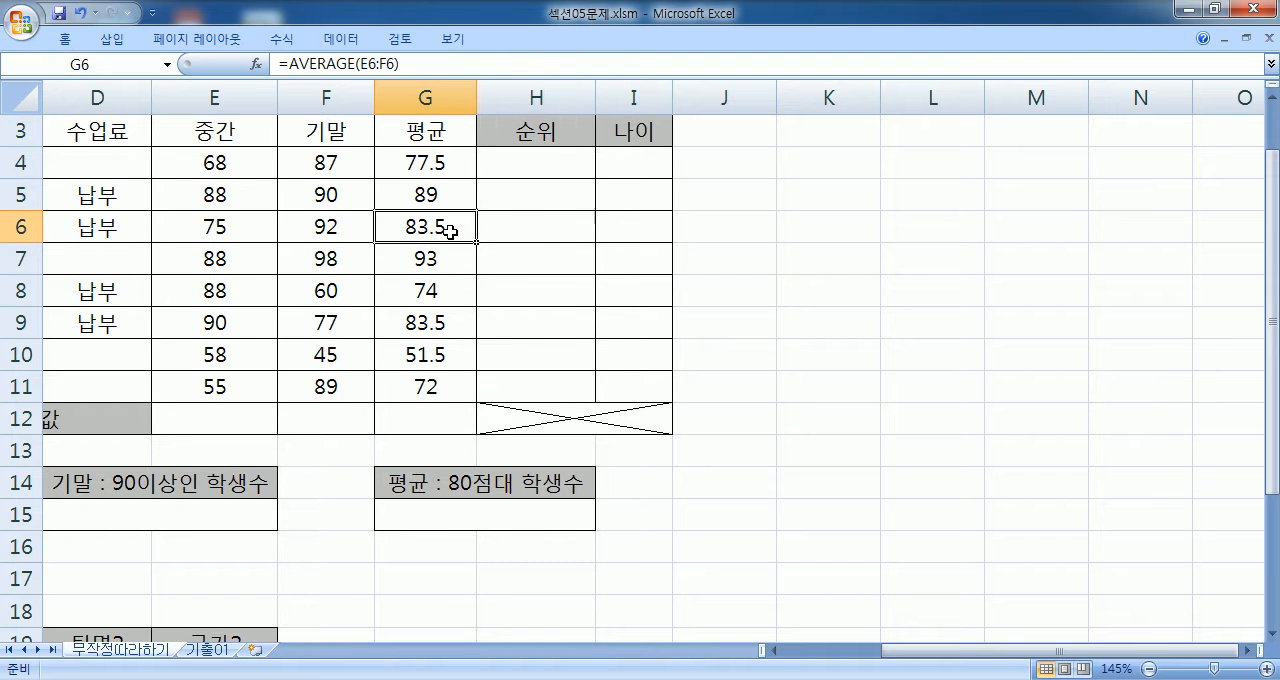
click(436, 328)
click(490, 326)
click(504, 232)
click(498, 326)
click(486, 382)
click(509, 167)
drag(509, 167, 509, 379)
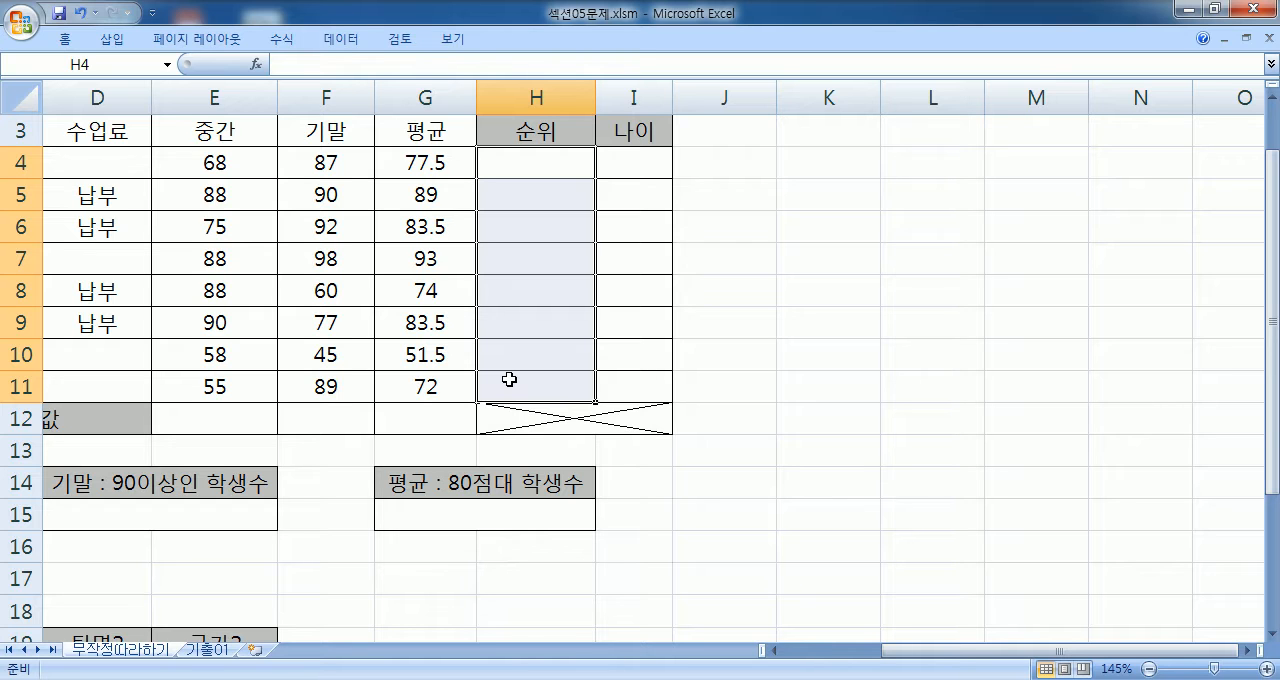
click(493, 168)
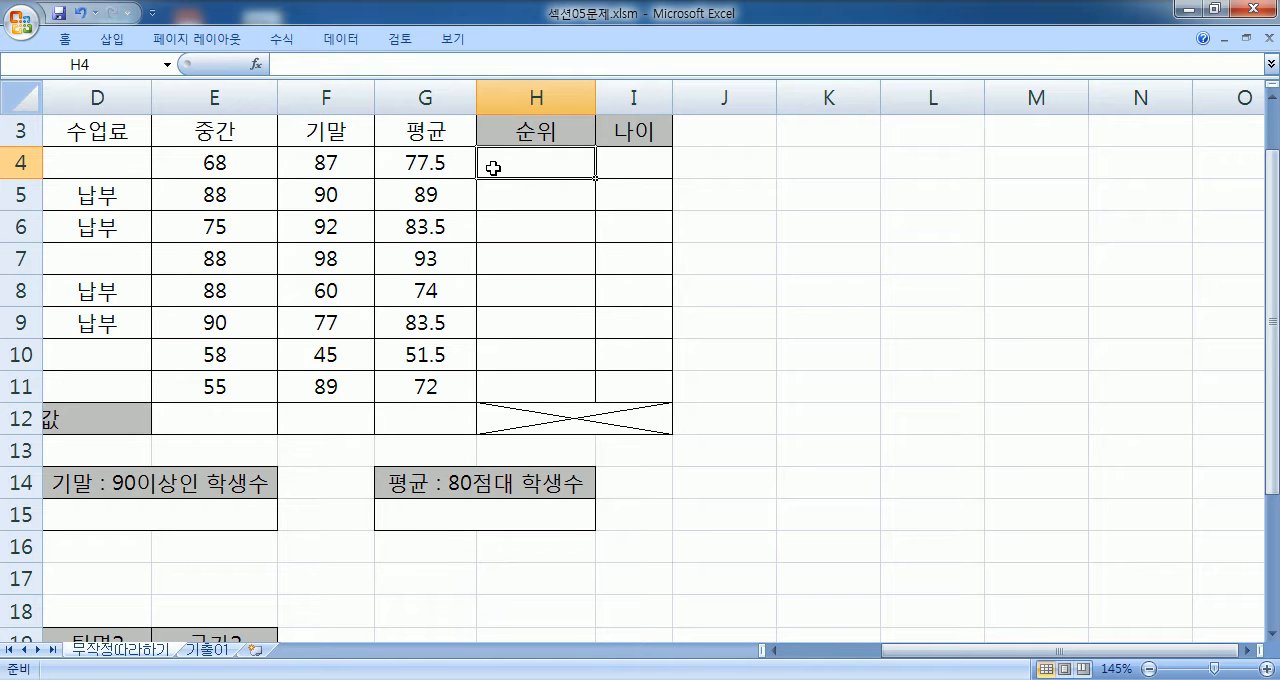
text(=RA)
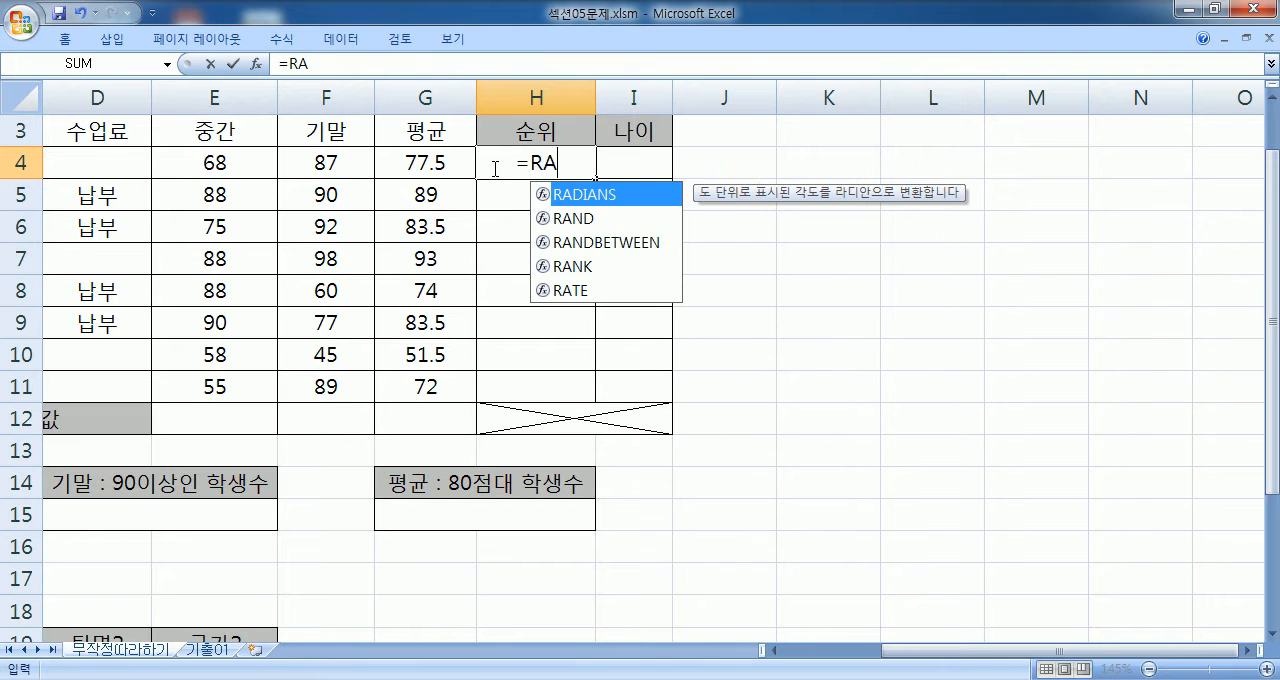
text(NK)
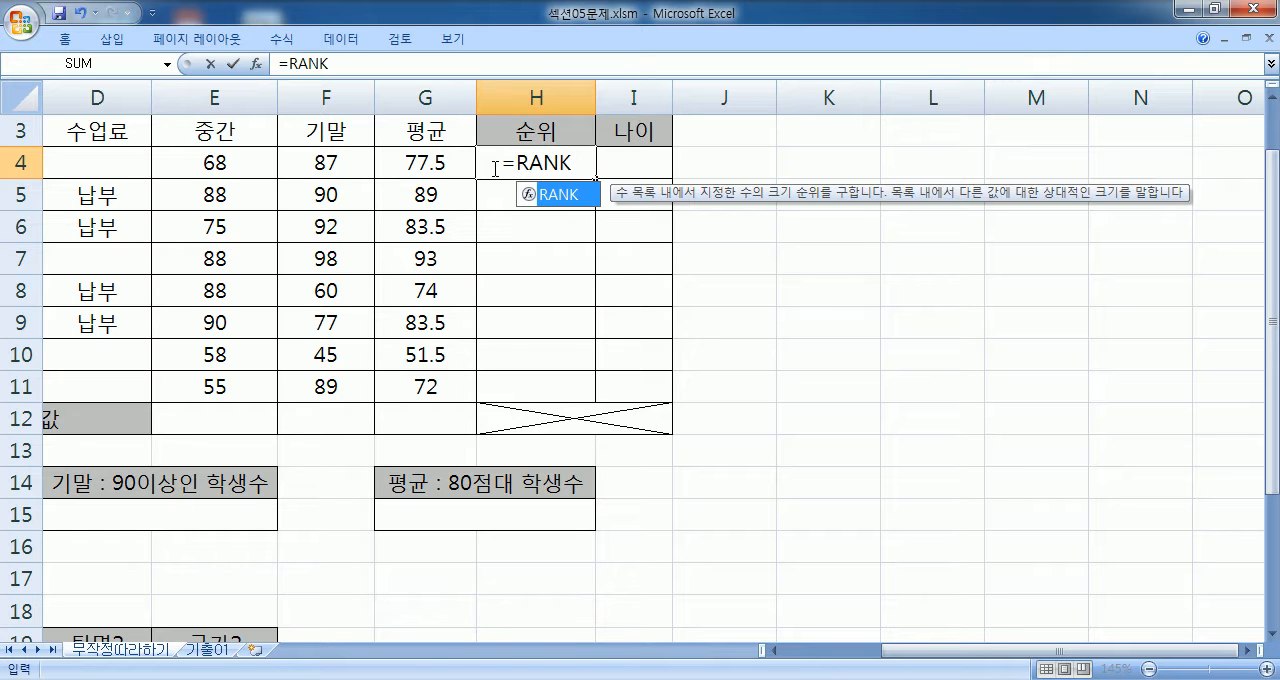
text(()
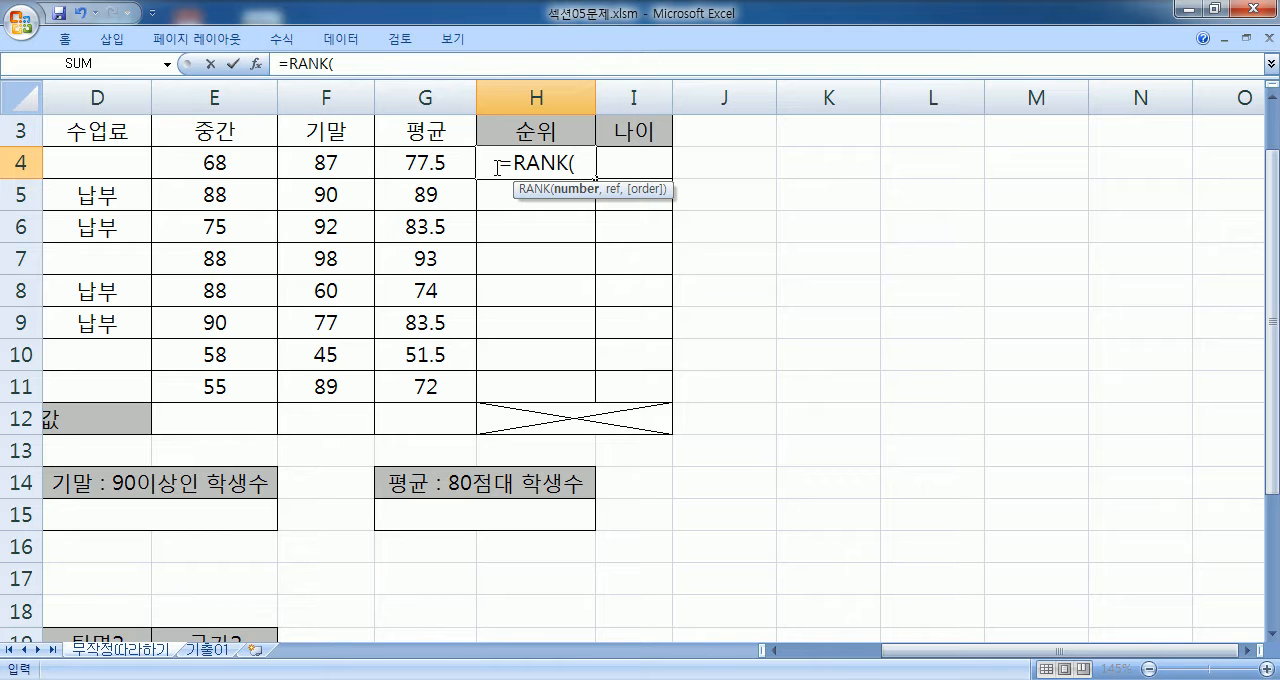
key(Escape)
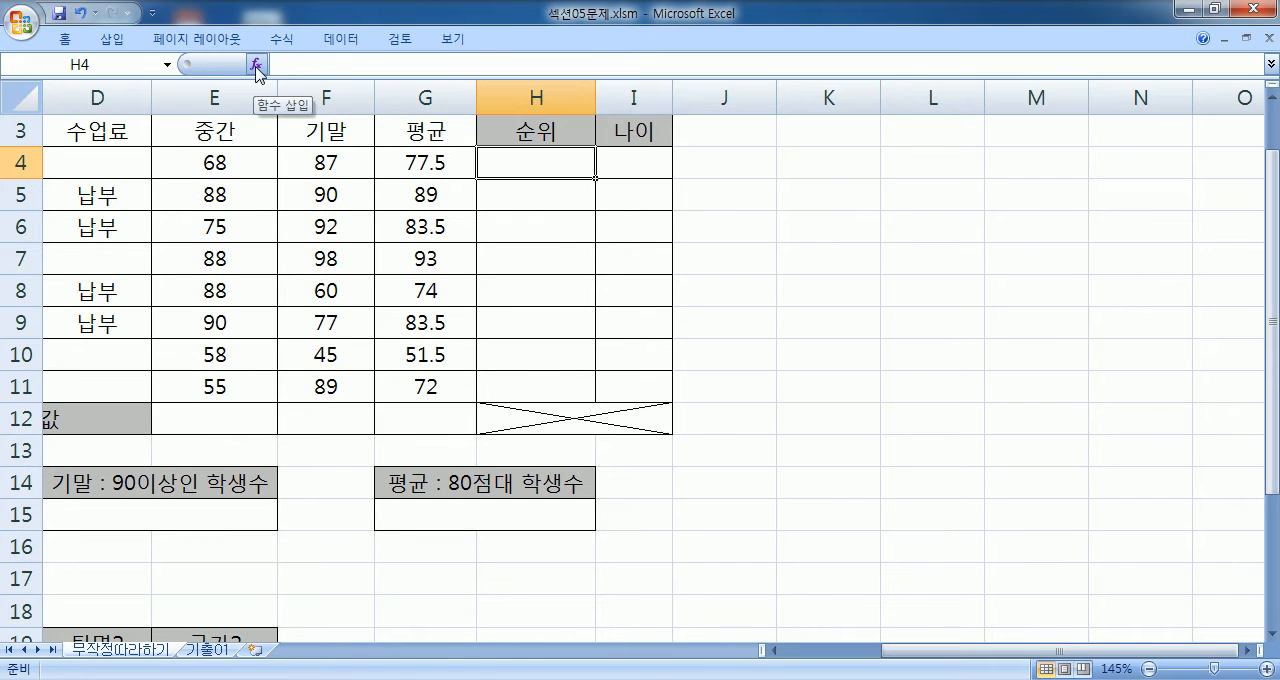
click(257, 66)
click(542, 274)
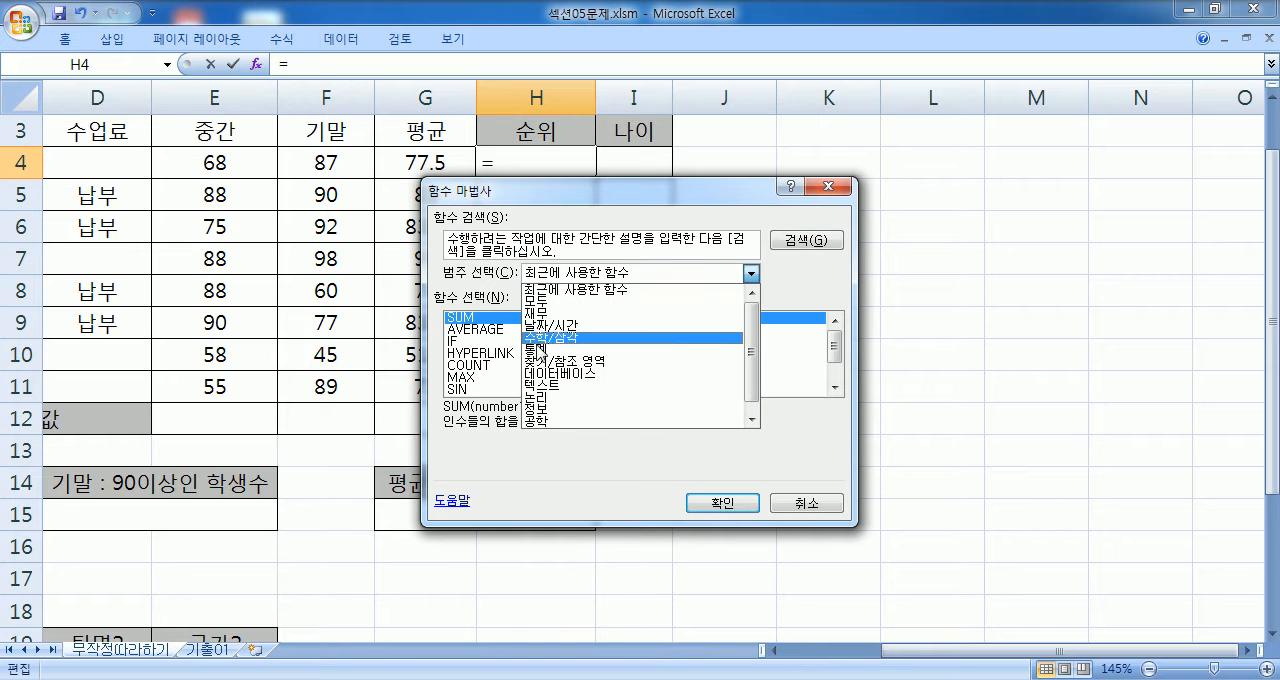
click(542, 348)
click(838, 355)
drag(839, 347, 837, 373)
scroll(526, 371, up, 3)
scroll(530, 378, up, 2)
click(468, 341)
click(712, 503)
drag(351, 230, 1000, 93)
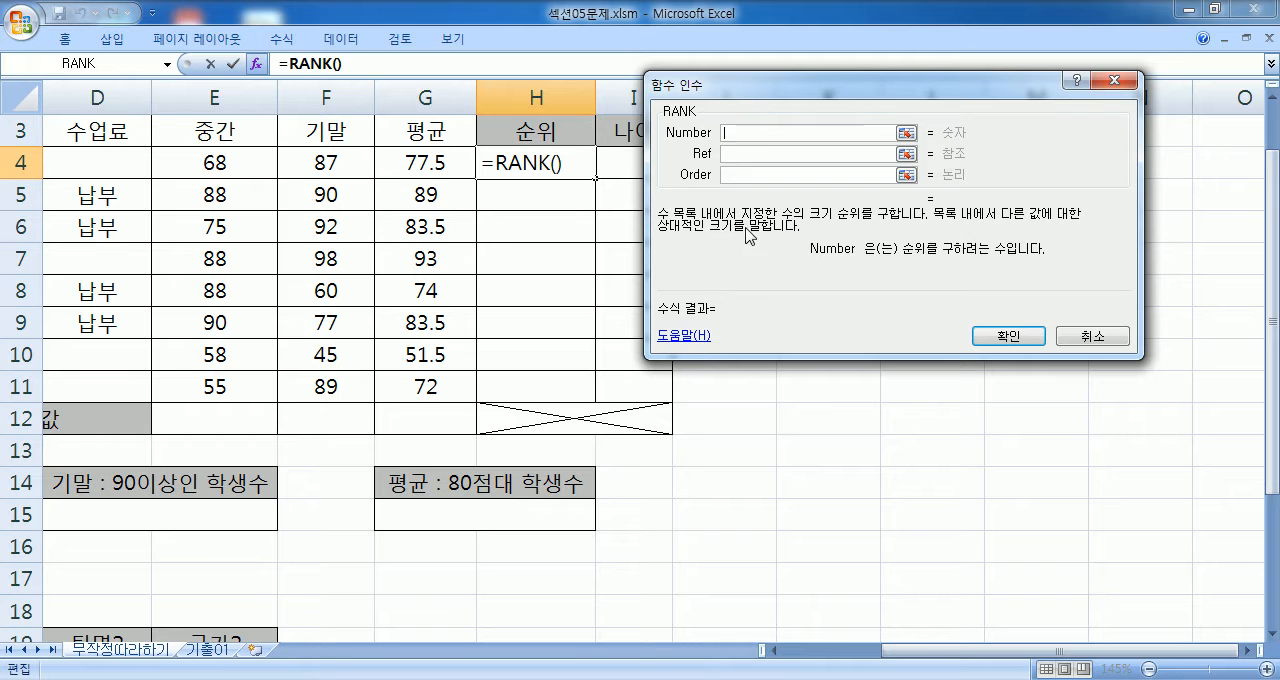
key(Escape)
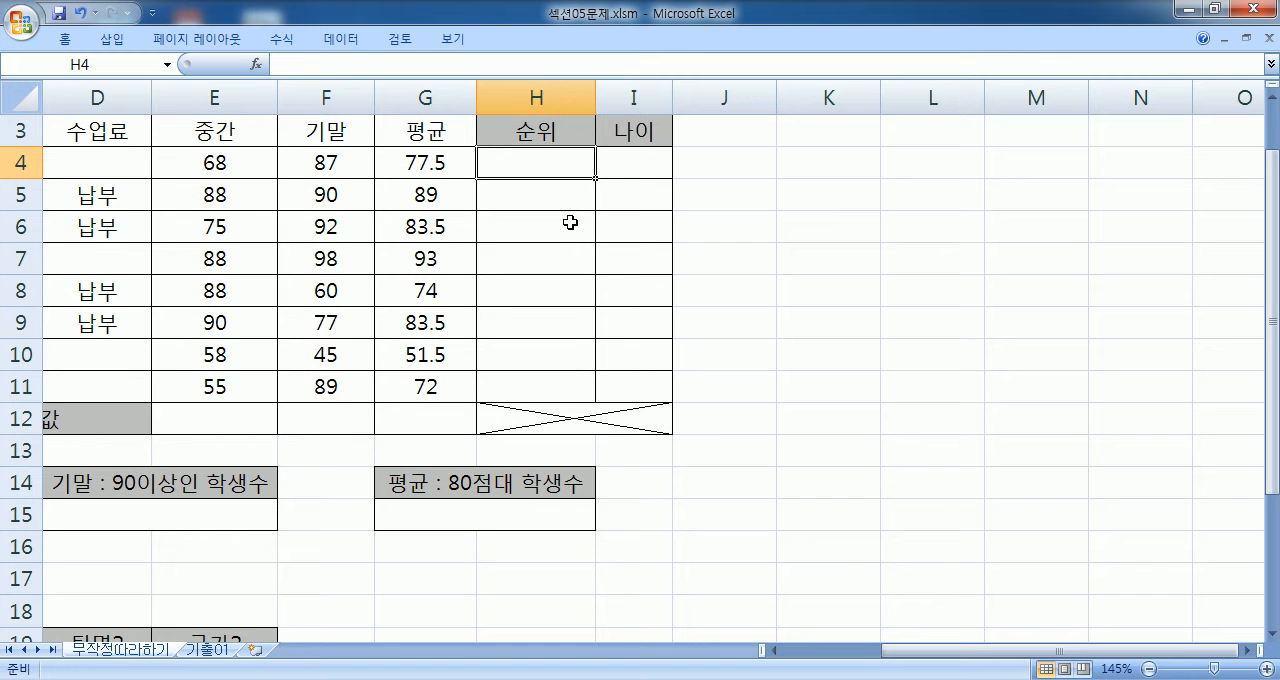
- Start a RANK formula in H4, open its function arguments and set Number to G4
text(=)
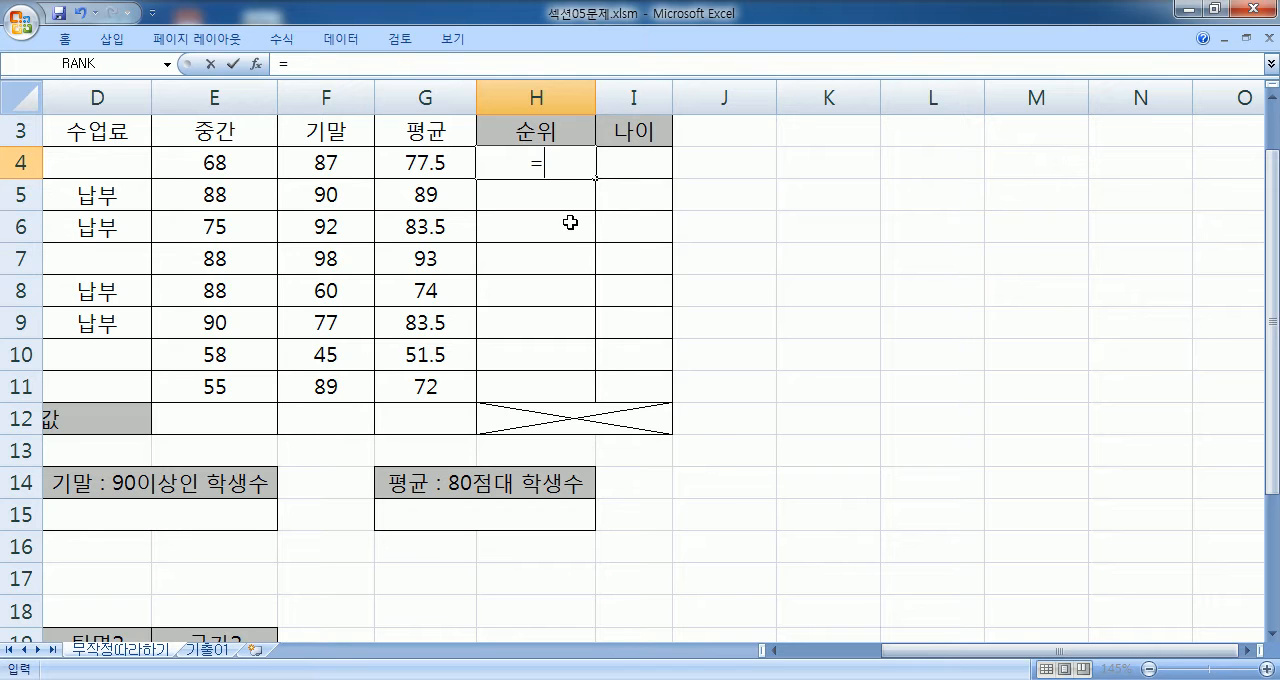
text(RANK()
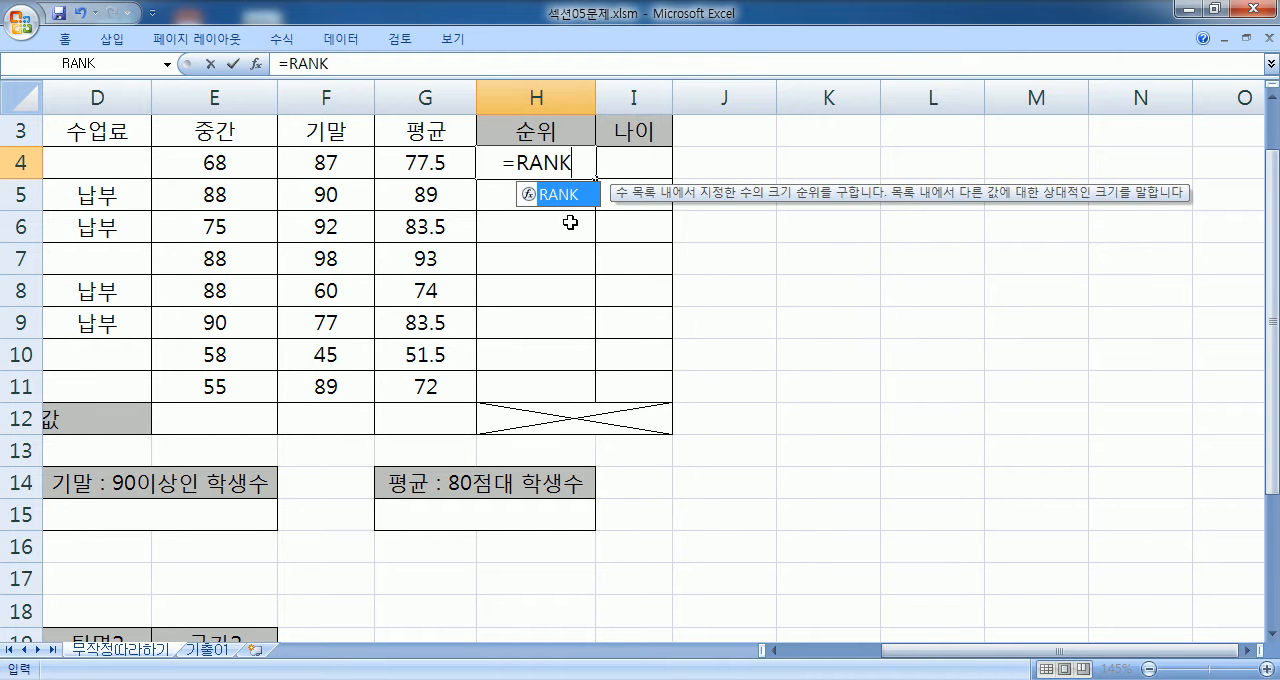
click(257, 66)
drag(246, 232, 846, 116)
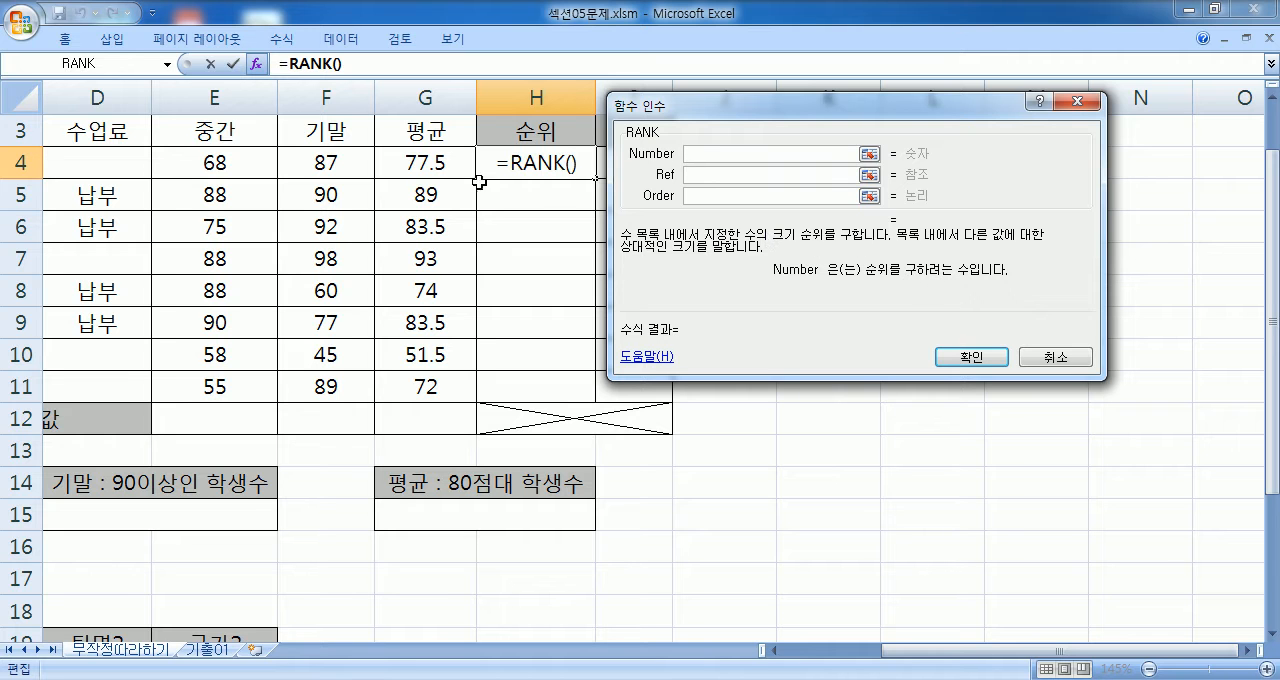
click(425, 167)
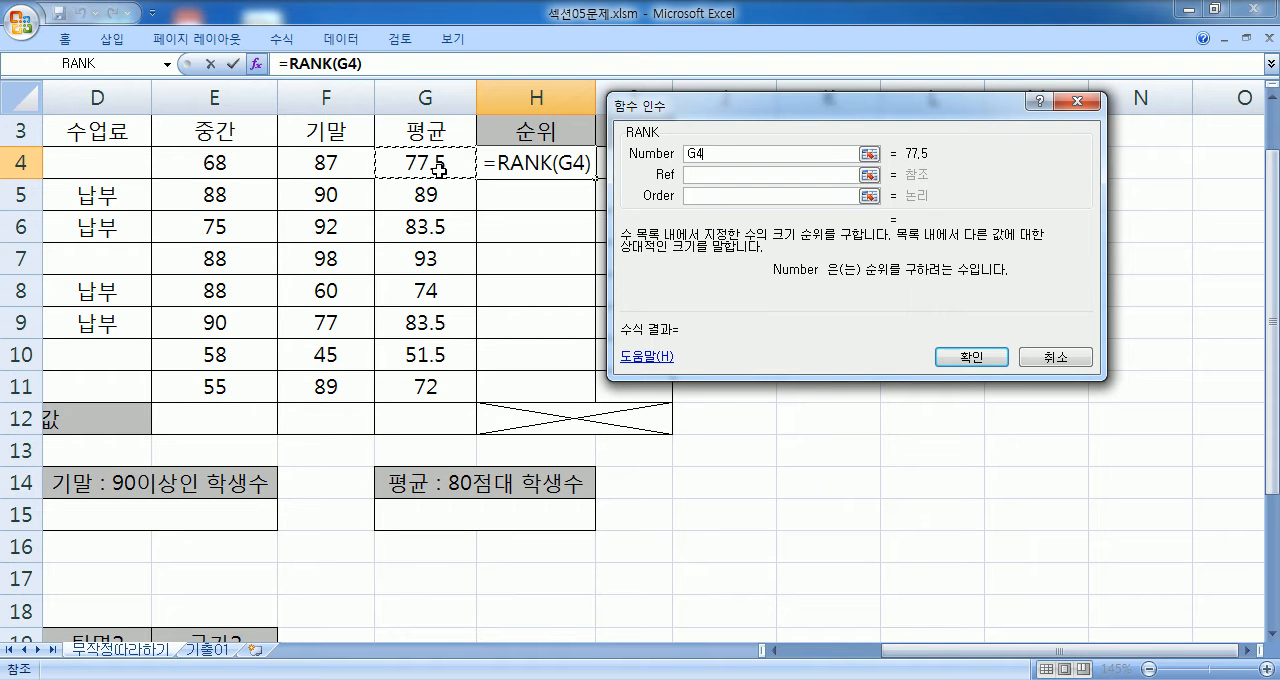
- Set the RANK Ref argument to the averages G4:G11 as the absolute reference $G$4:$G$11
click(698, 177)
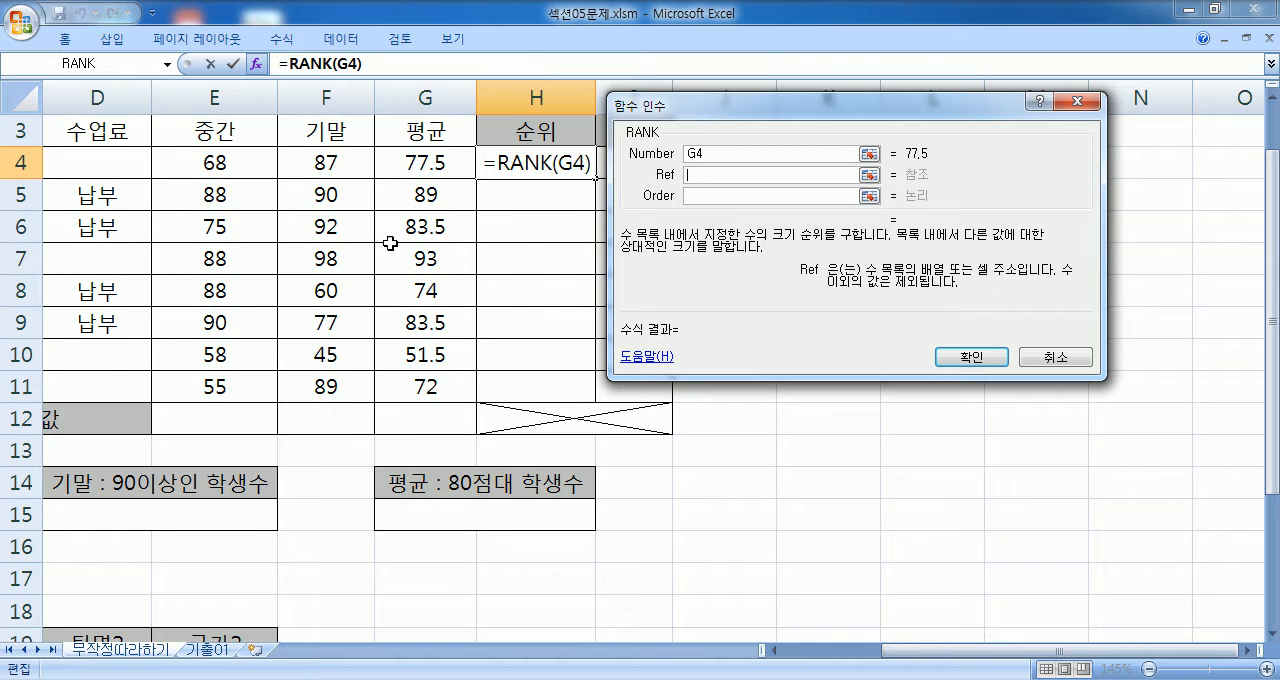
drag(416, 163, 423, 380)
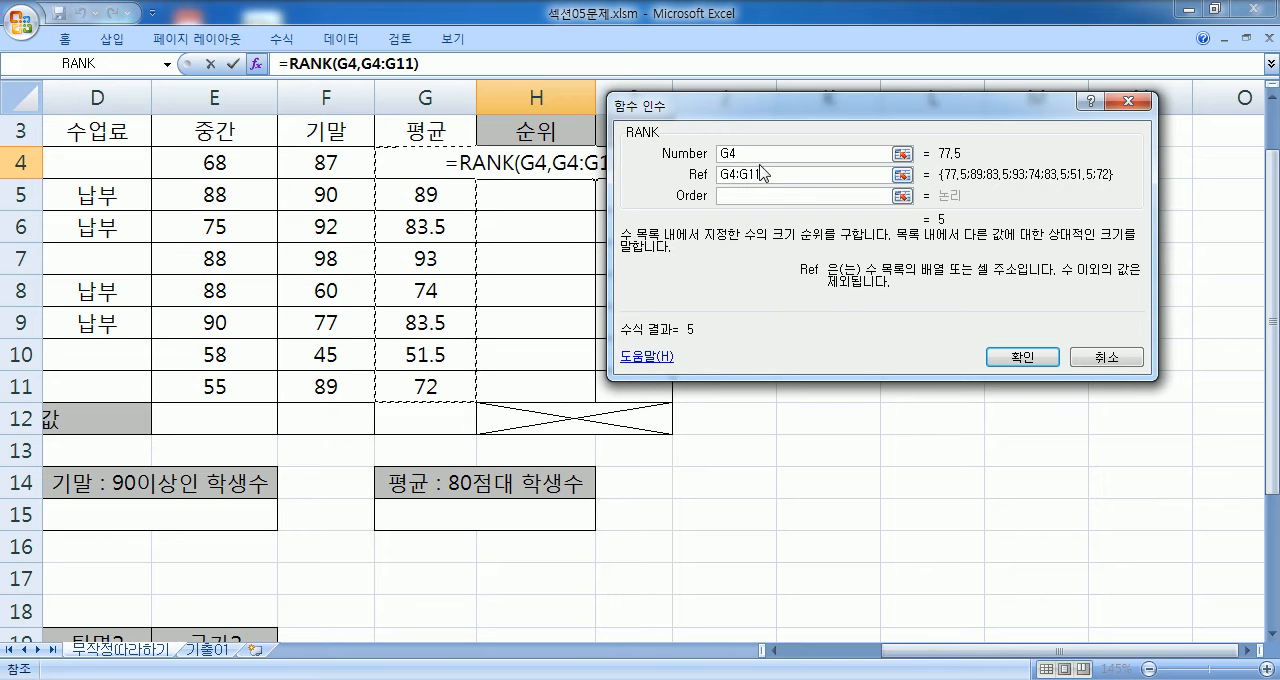
drag(757, 160, 720, 157)
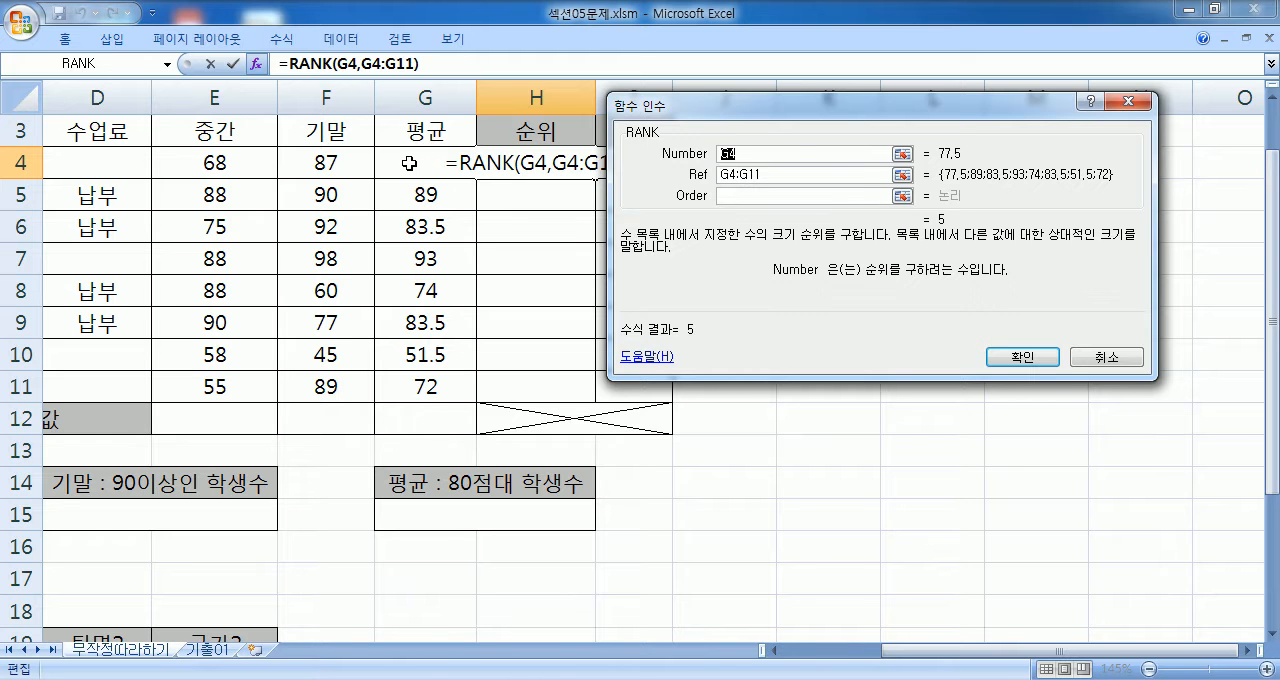
drag(770, 176, 689, 181)
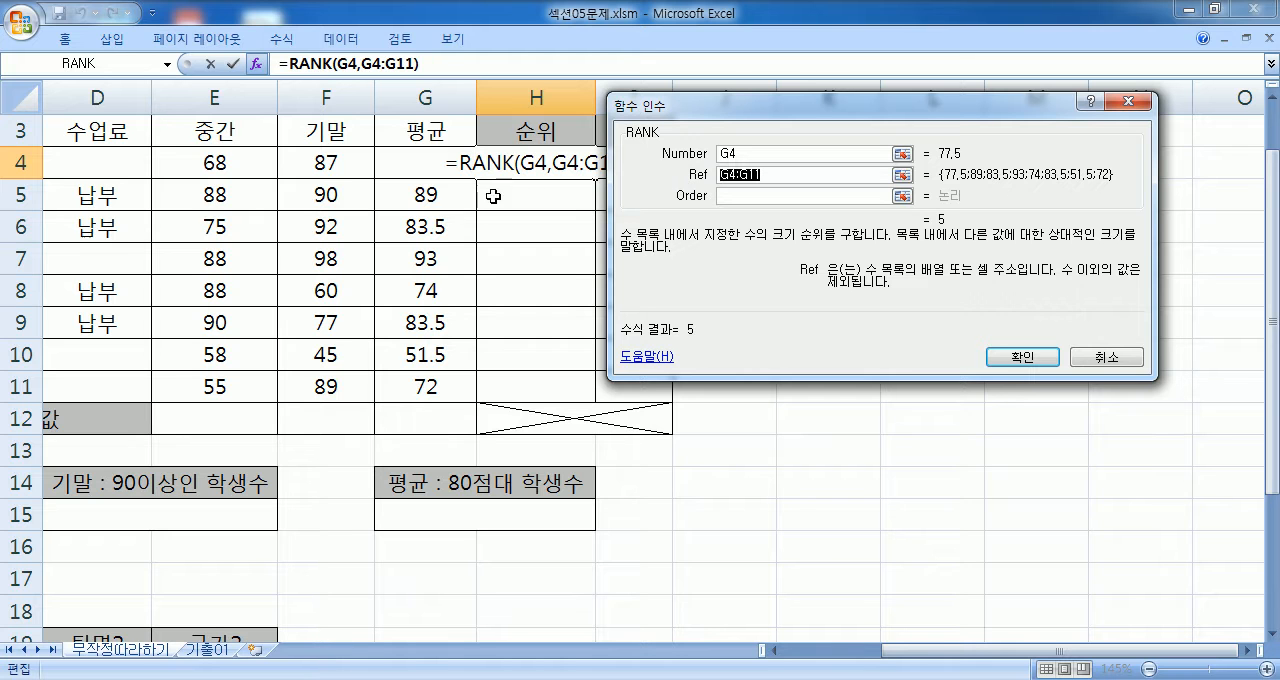
drag(411, 378, 411, 171)
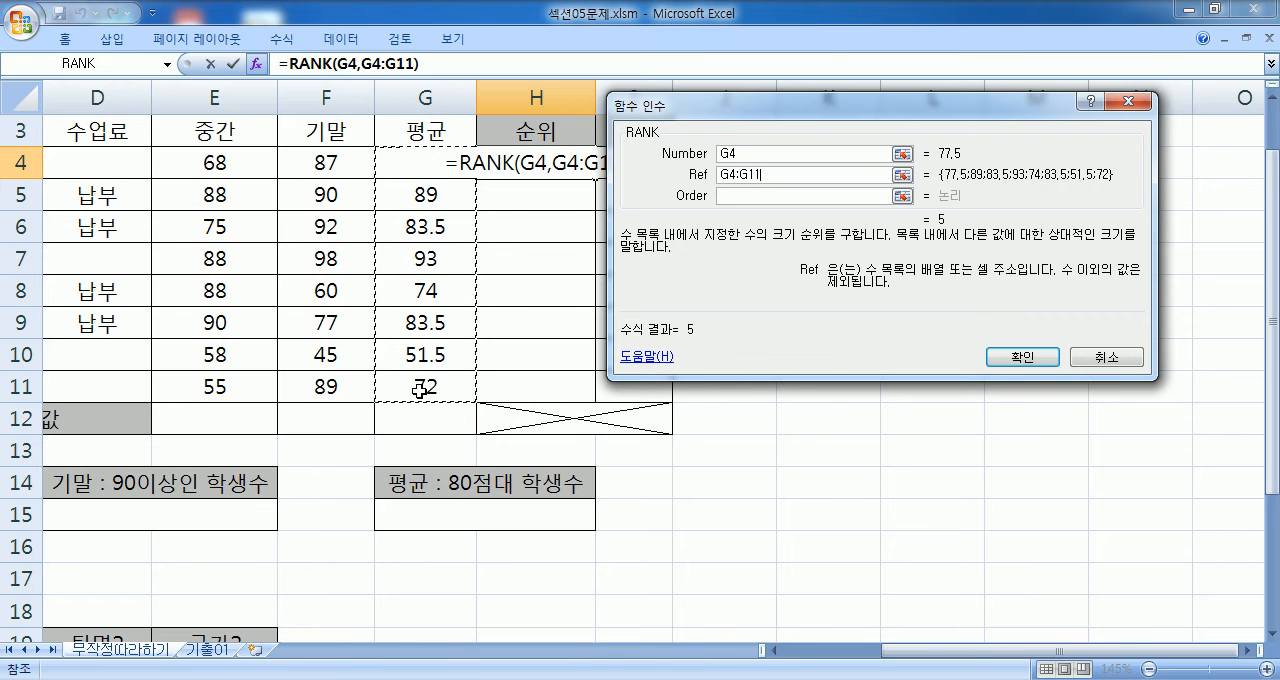
drag(790, 175, 706, 178)
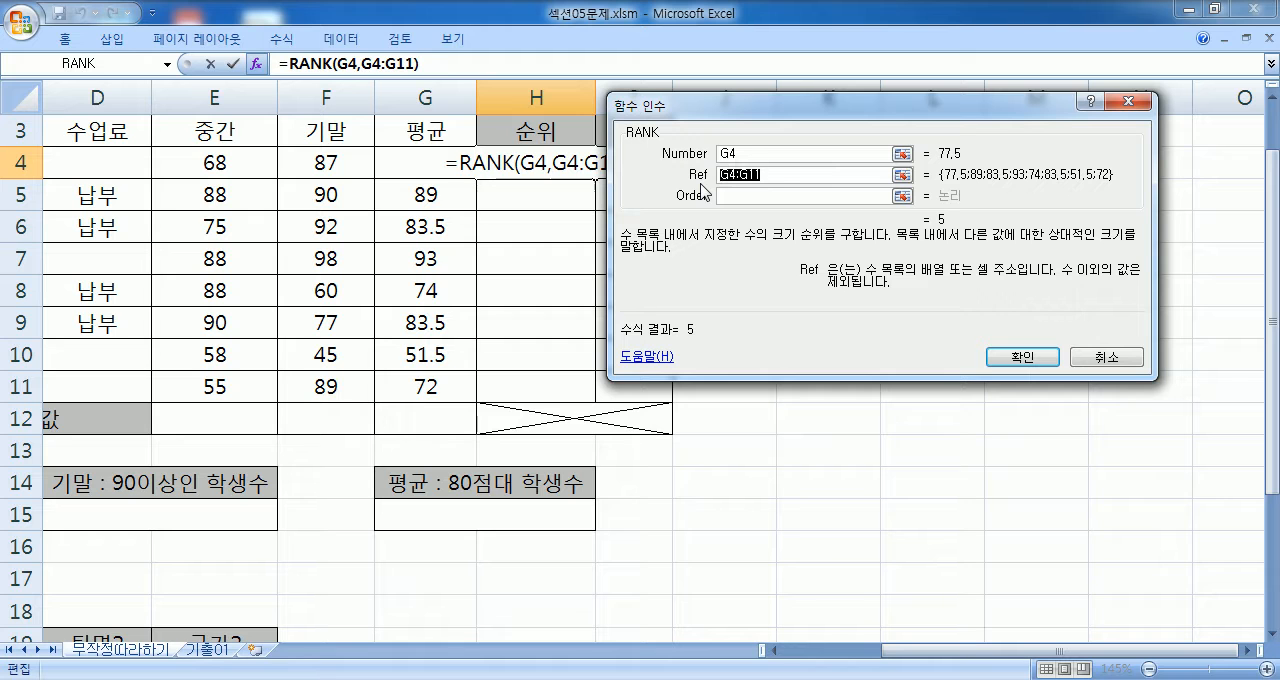
key(F4)
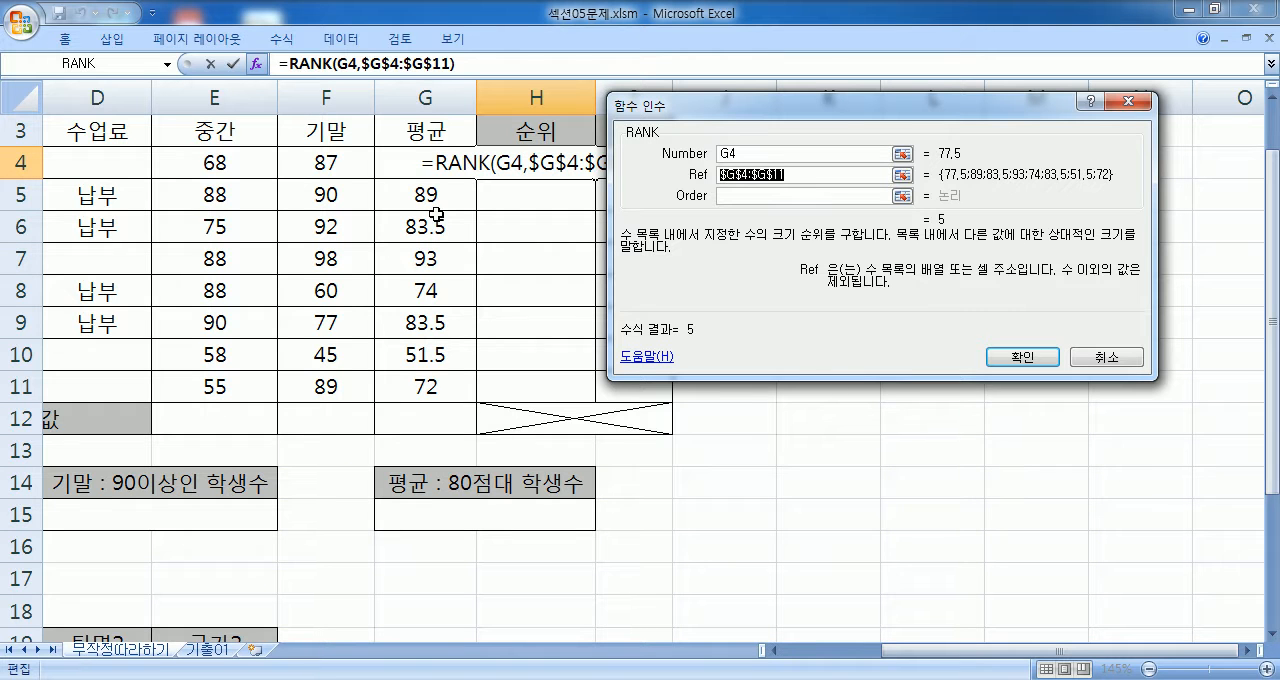
click(807, 172)
- Try 0 and 232423 as the RANK Order argument, and set it to 1
click(740, 194)
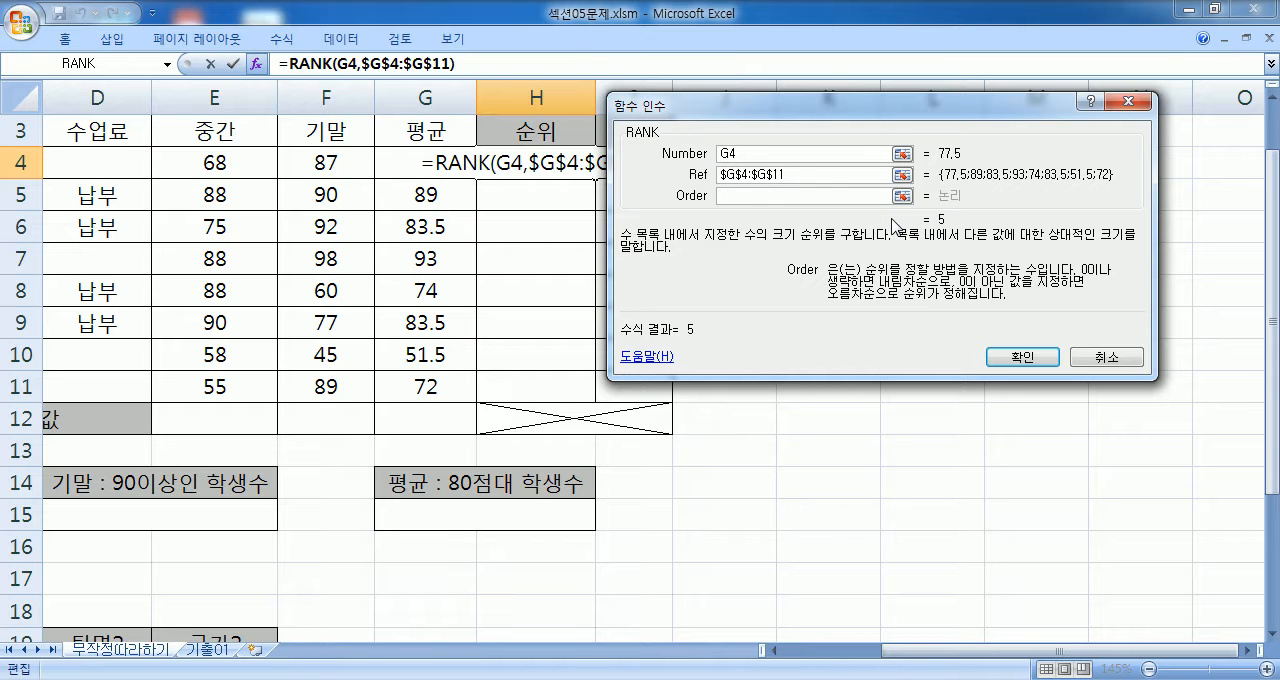
text(0)
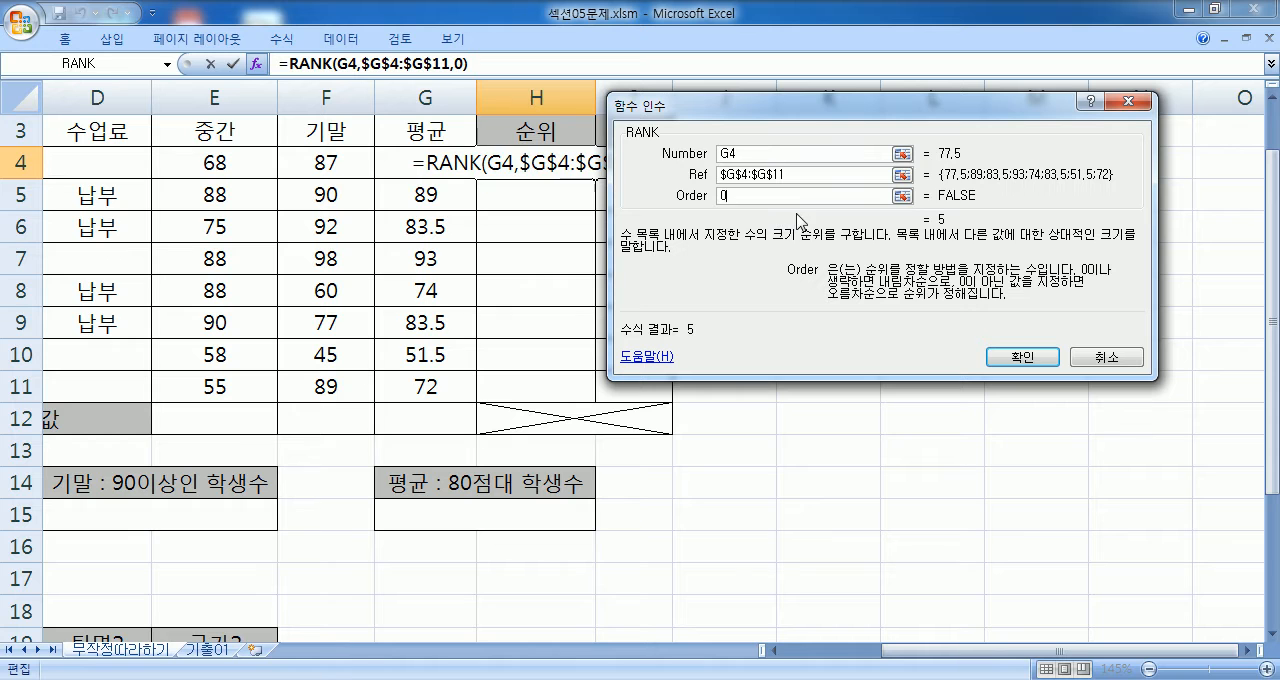
key(BackSpace)
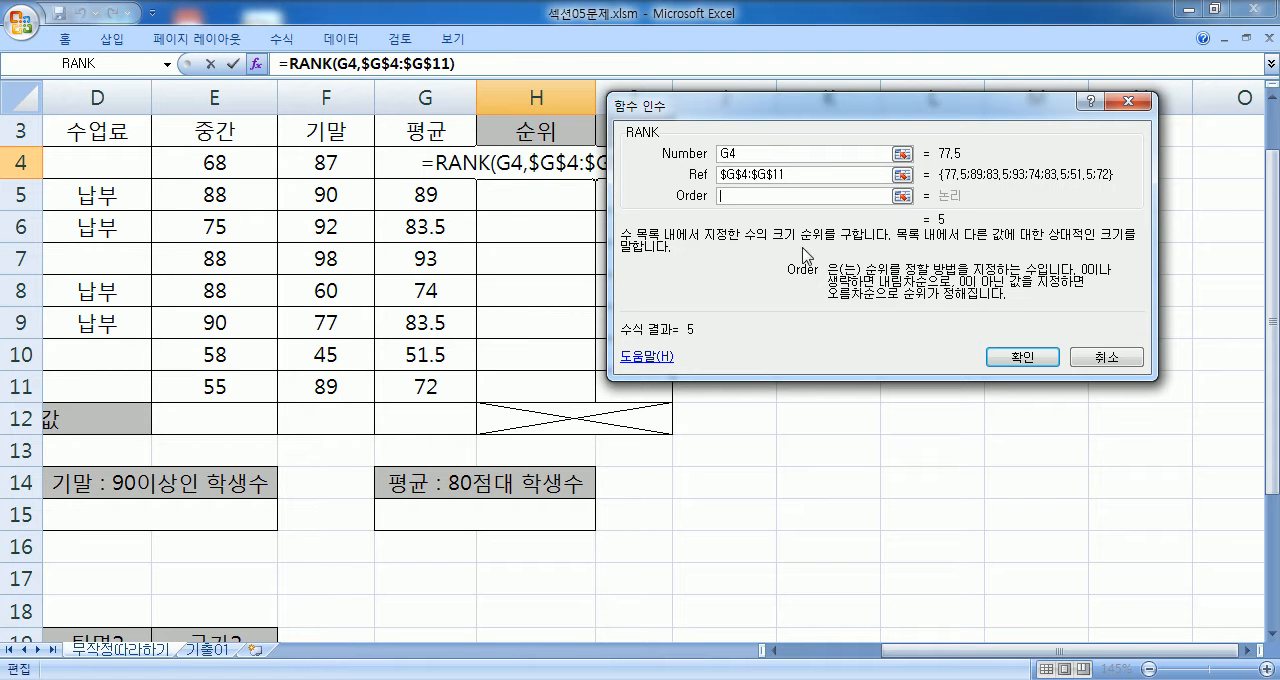
text(232423)
drag(786, 195, 648, 197)
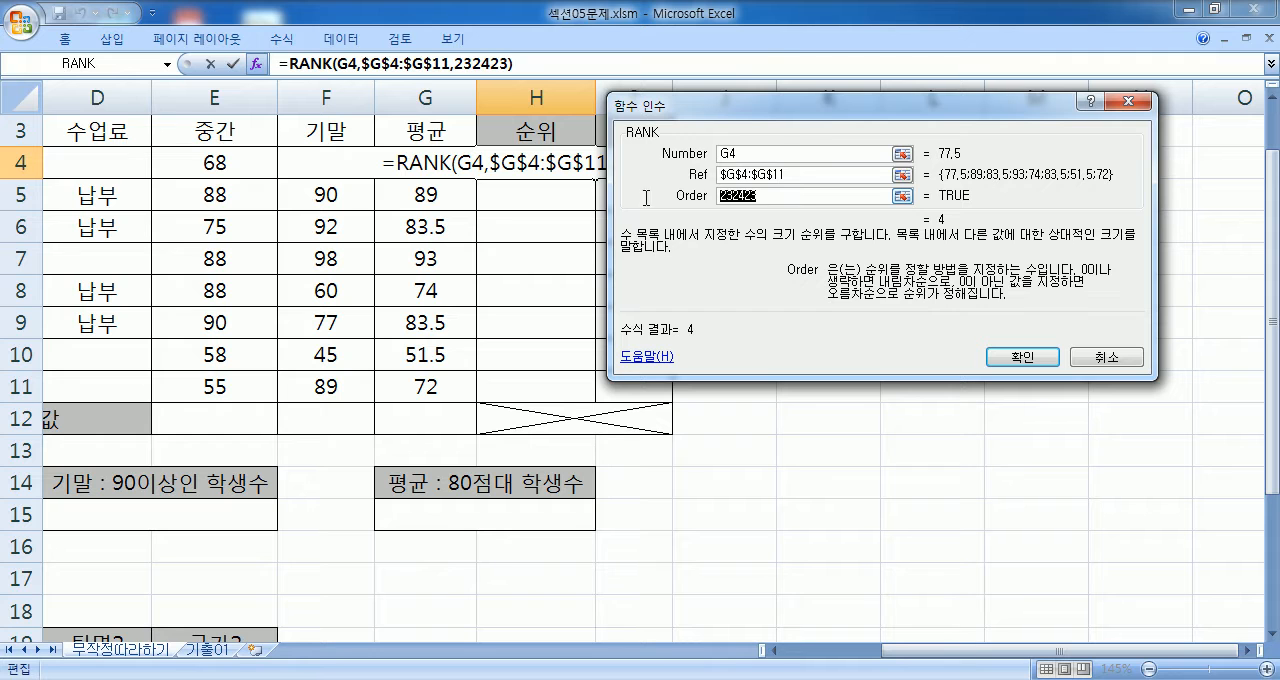
text(1)
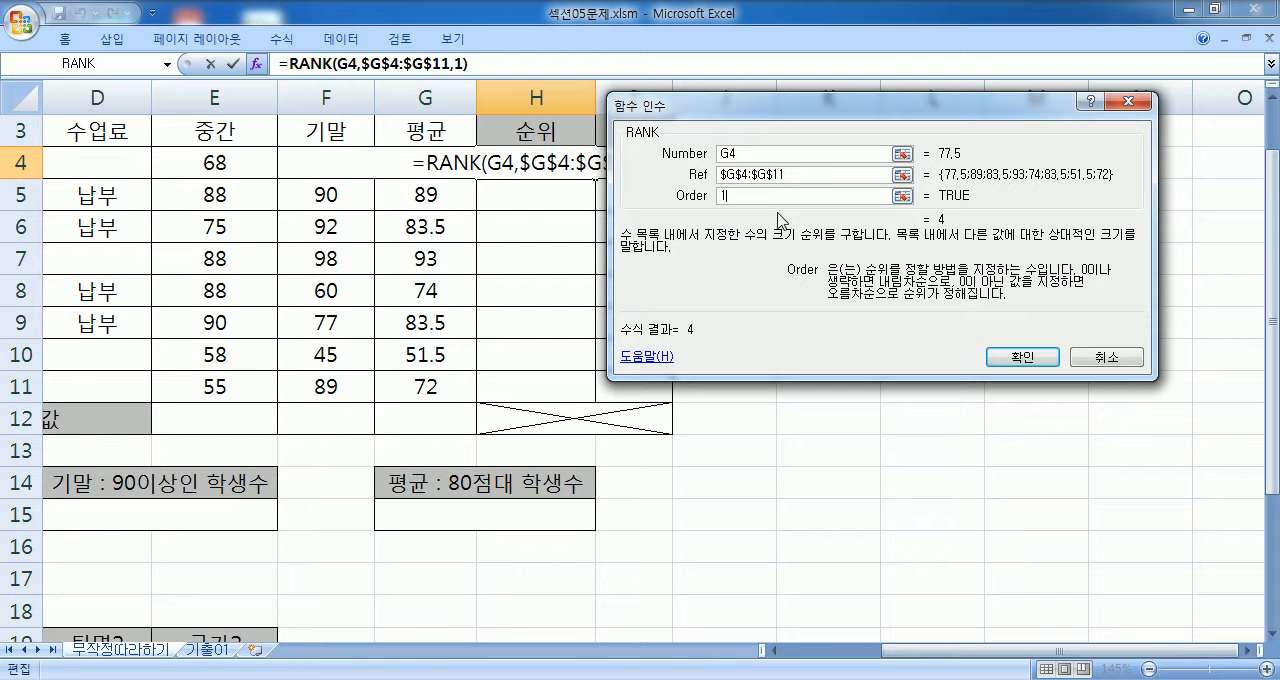
- Set the RANK Order argument to 0 and check the ranking condition in the Notepad notes
double_click(737, 198)
text(0)
click(560, 679)
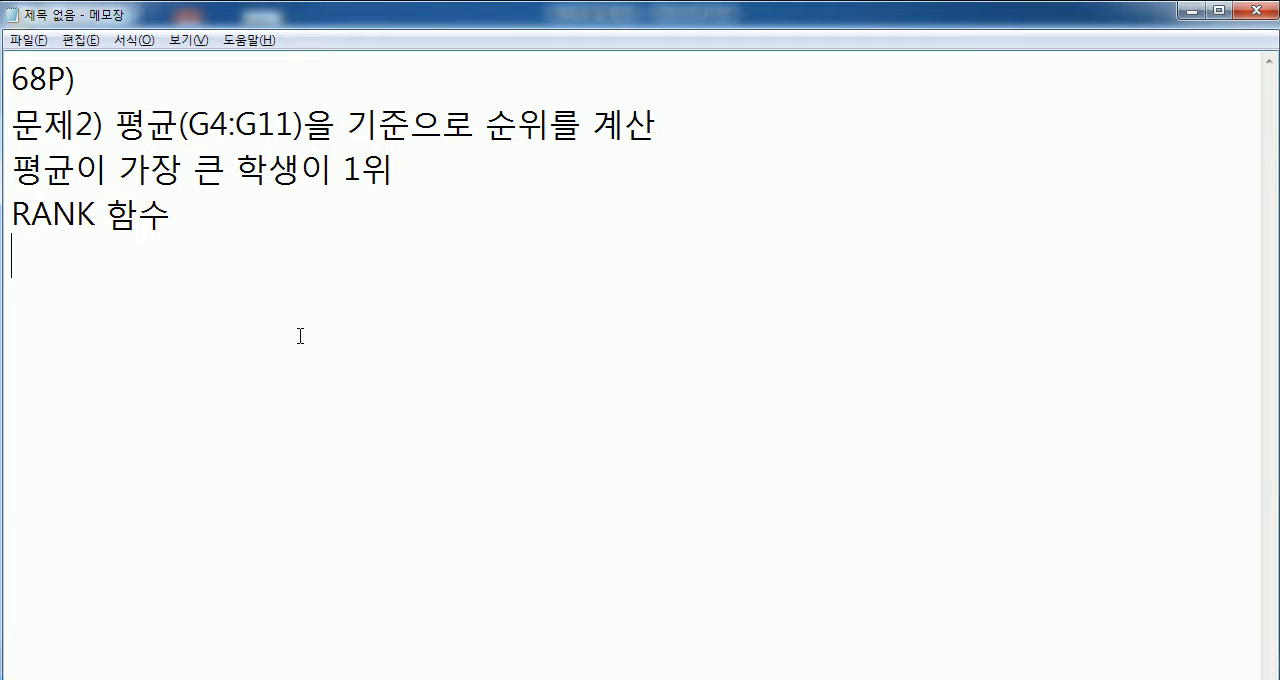
drag(12, 166, 395, 166)
click(329, 226)
key(alt+Tab)
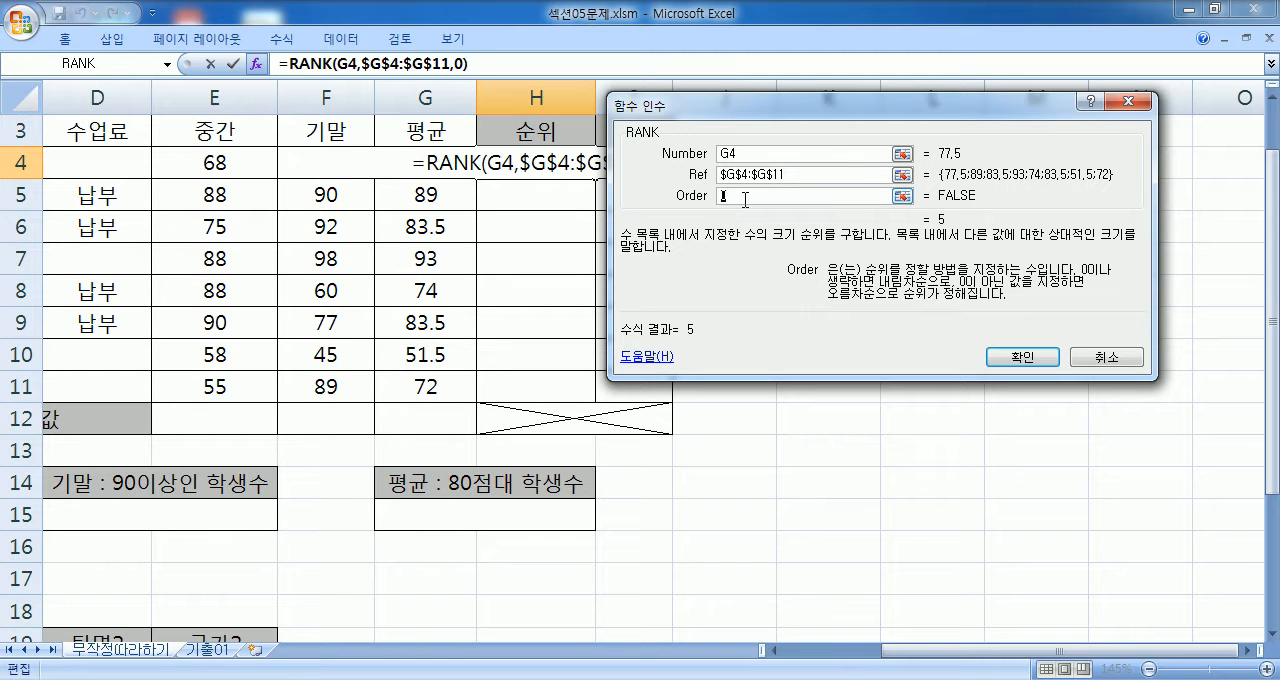
- Re-enter 0 as the Order argument, confirm the RANK formula in H4 and fill it down to H11
text(`)
text(1)
key(BackSpace)
text(0)
click(1016, 357)
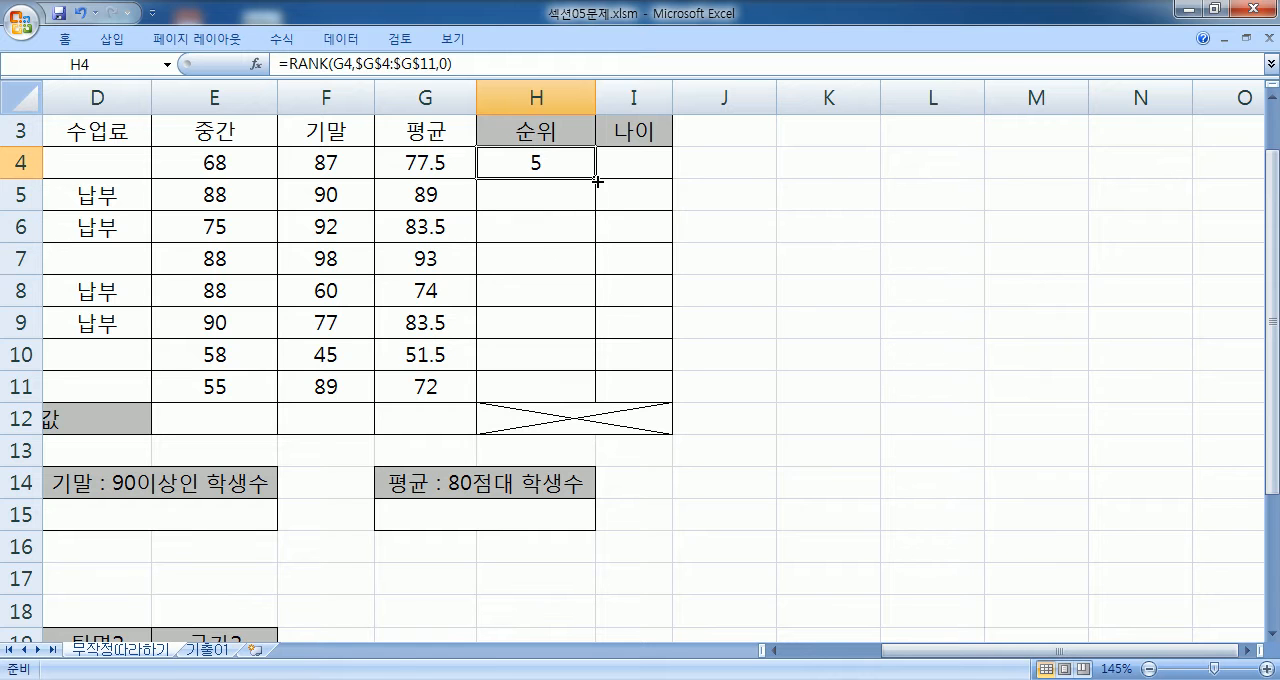
drag(597, 181, 590, 392)
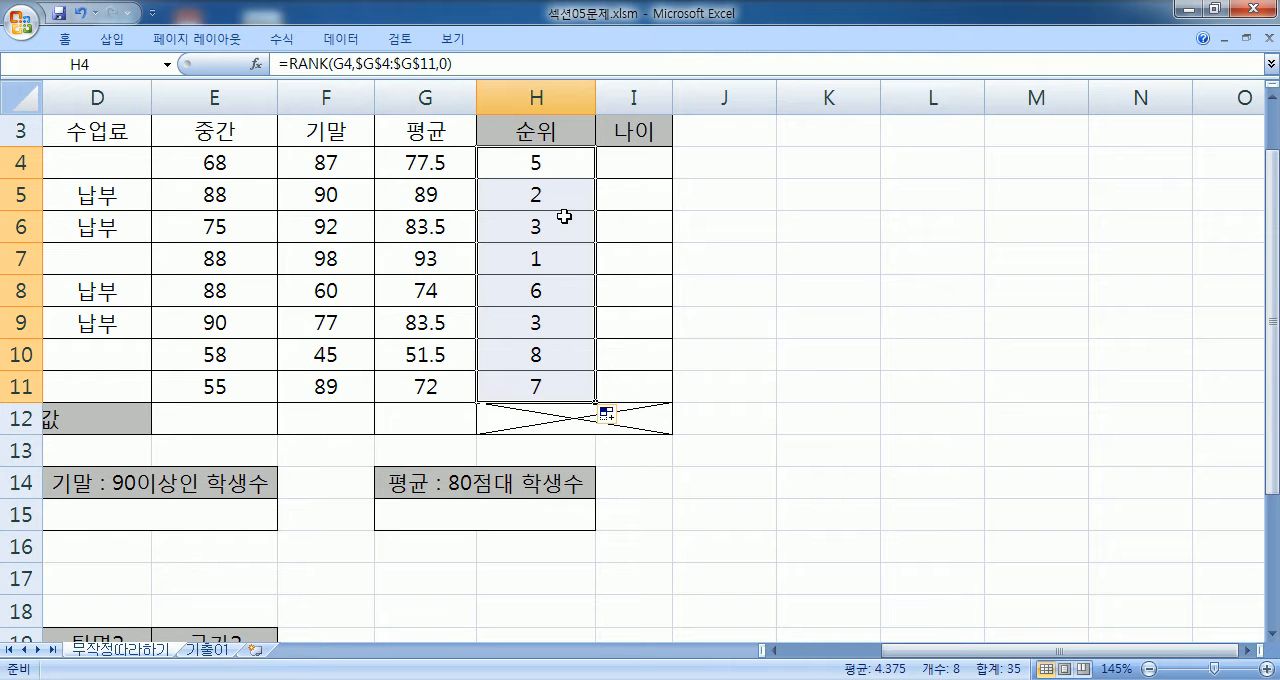
- Clear the ranks in H4:H11 and start a new RANK formula in H4 with G4 as the number
key(Delete)
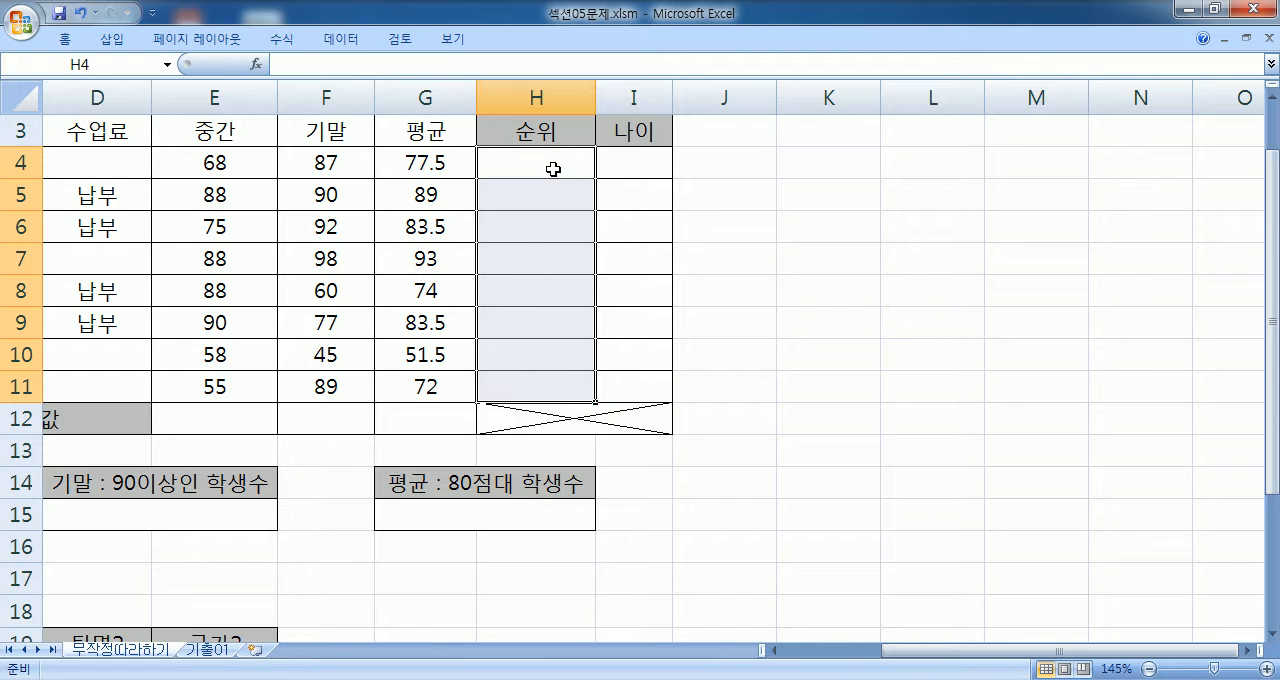
click(553, 174)
text(=R)
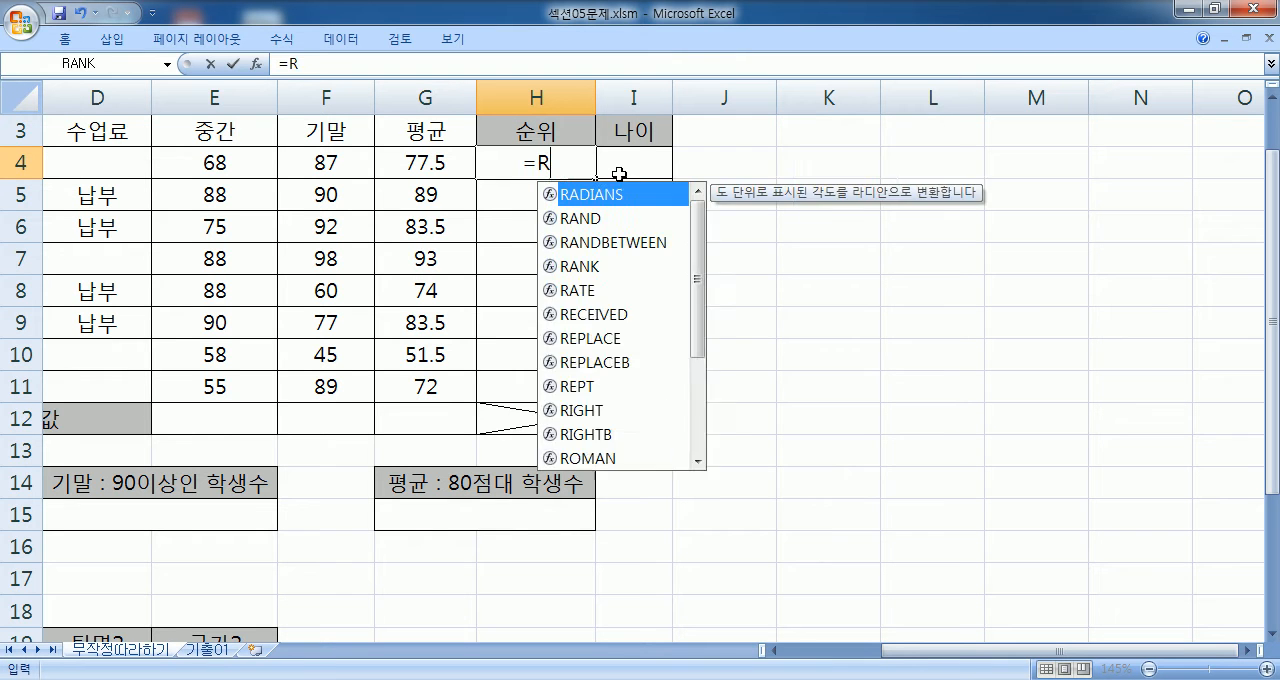
text(ANK()
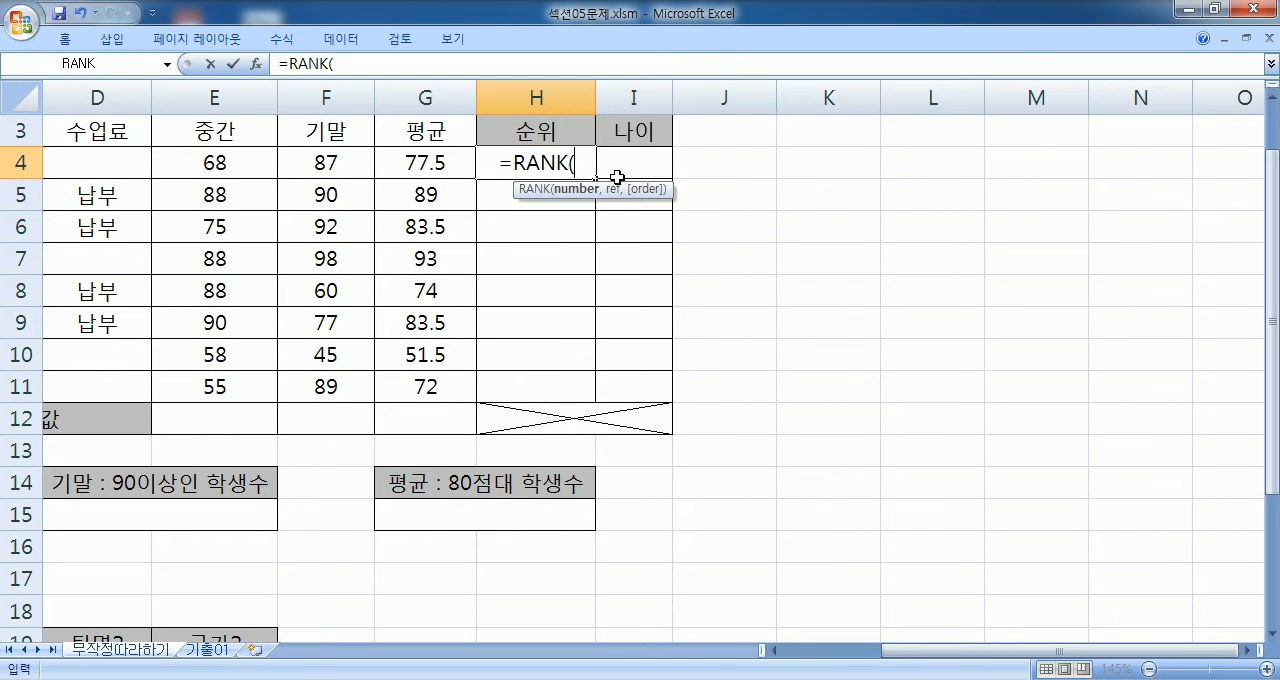
click(426, 157)
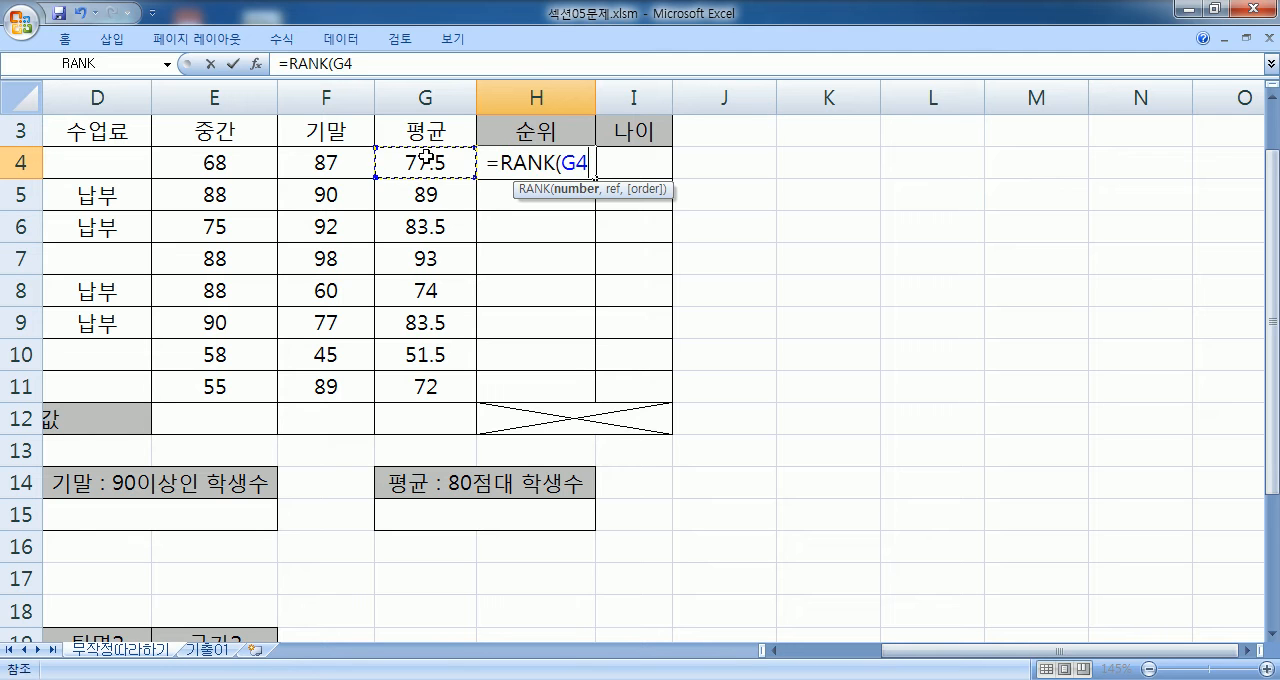
- Add the averages G4:G11 to the RANK formula as the absolute reference $G$4:$G$11
text(,)
drag(409, 163, 404, 390)
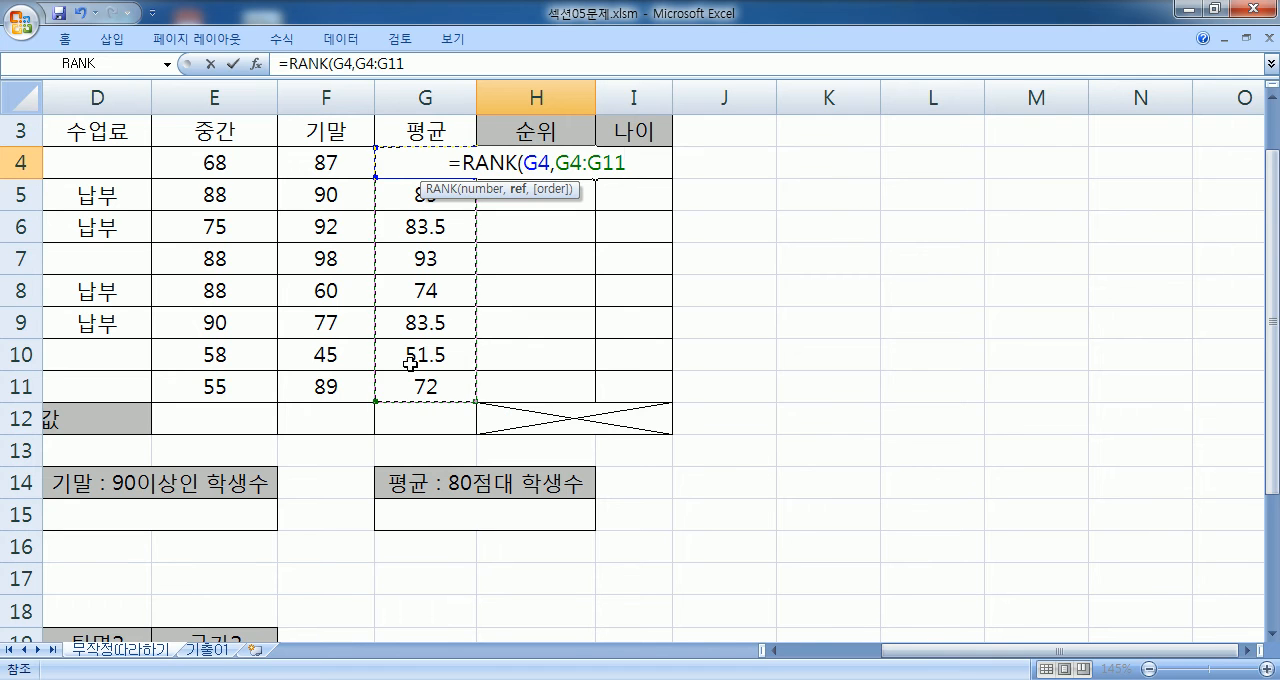
key(F4)
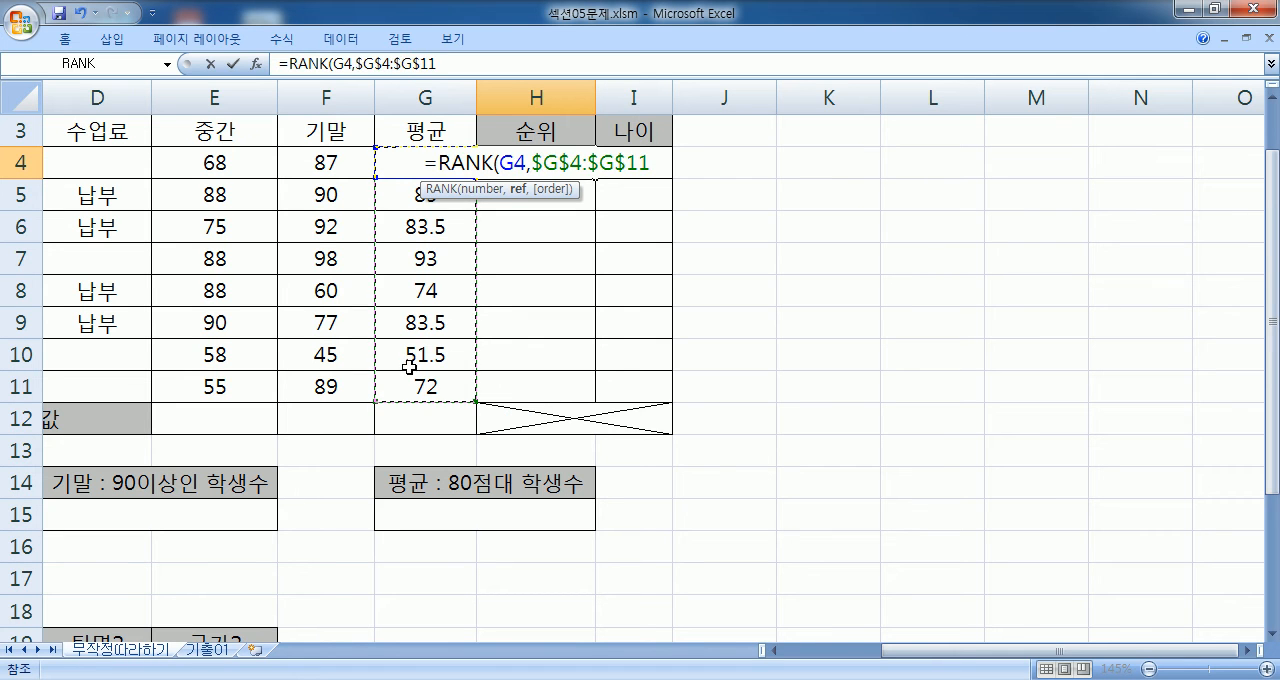
text(,)
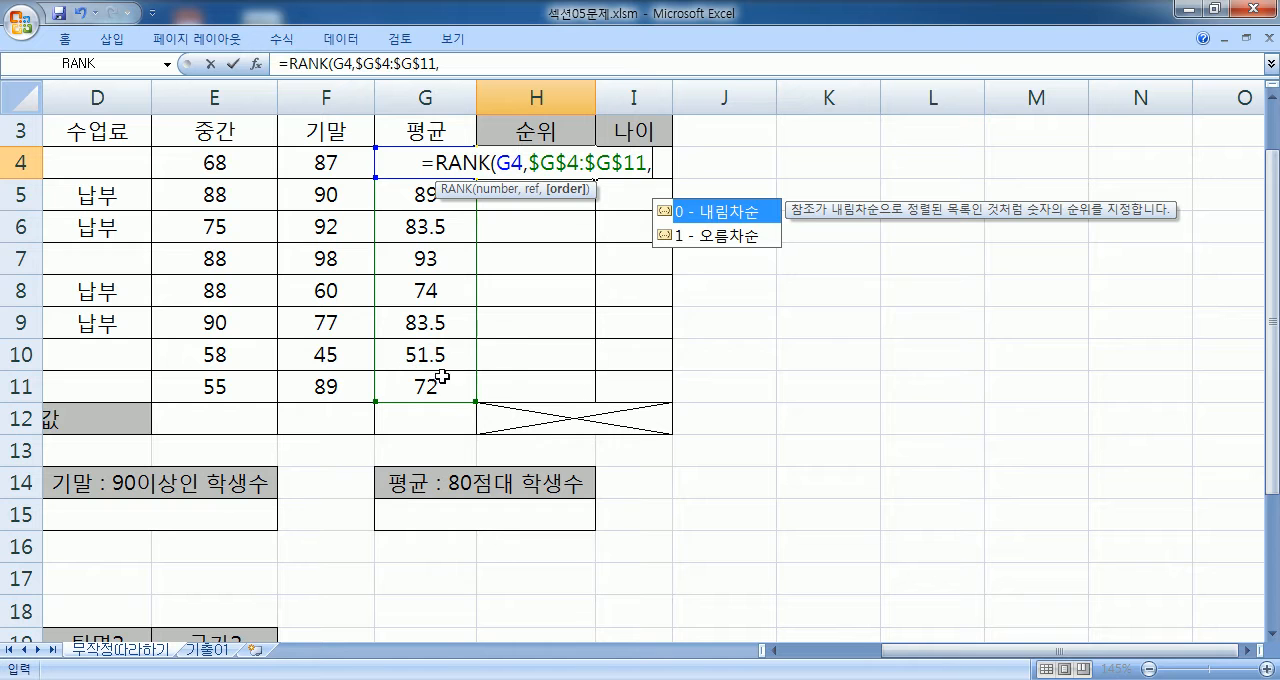
- Complete the H4 formula with the order option 0 - 내림차순 and fill it down to H11
click(757, 236)
click(757, 214)
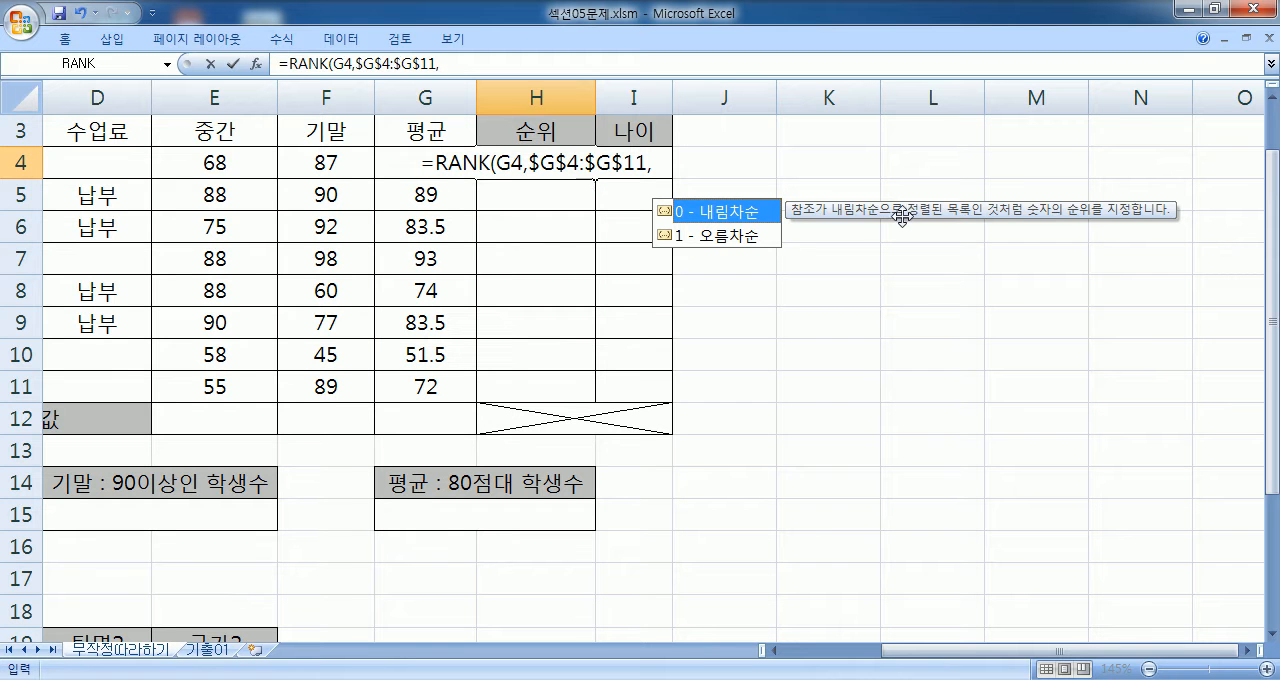
click(712, 238)
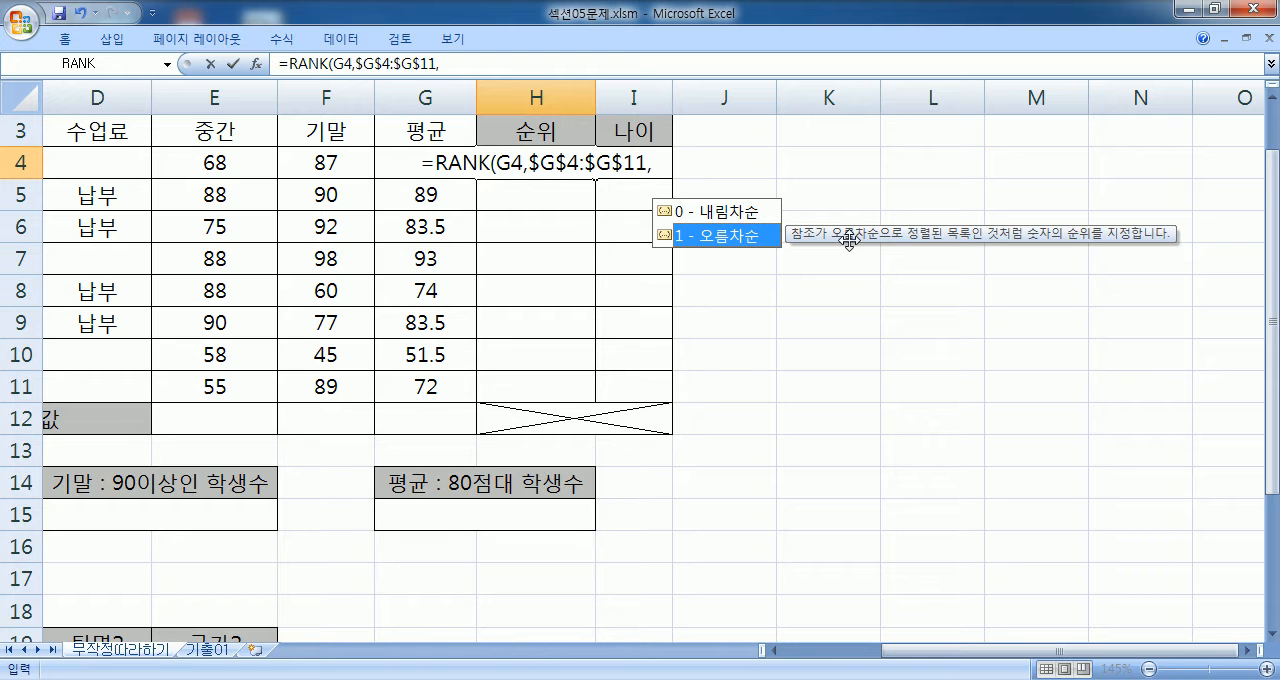
click(740, 220)
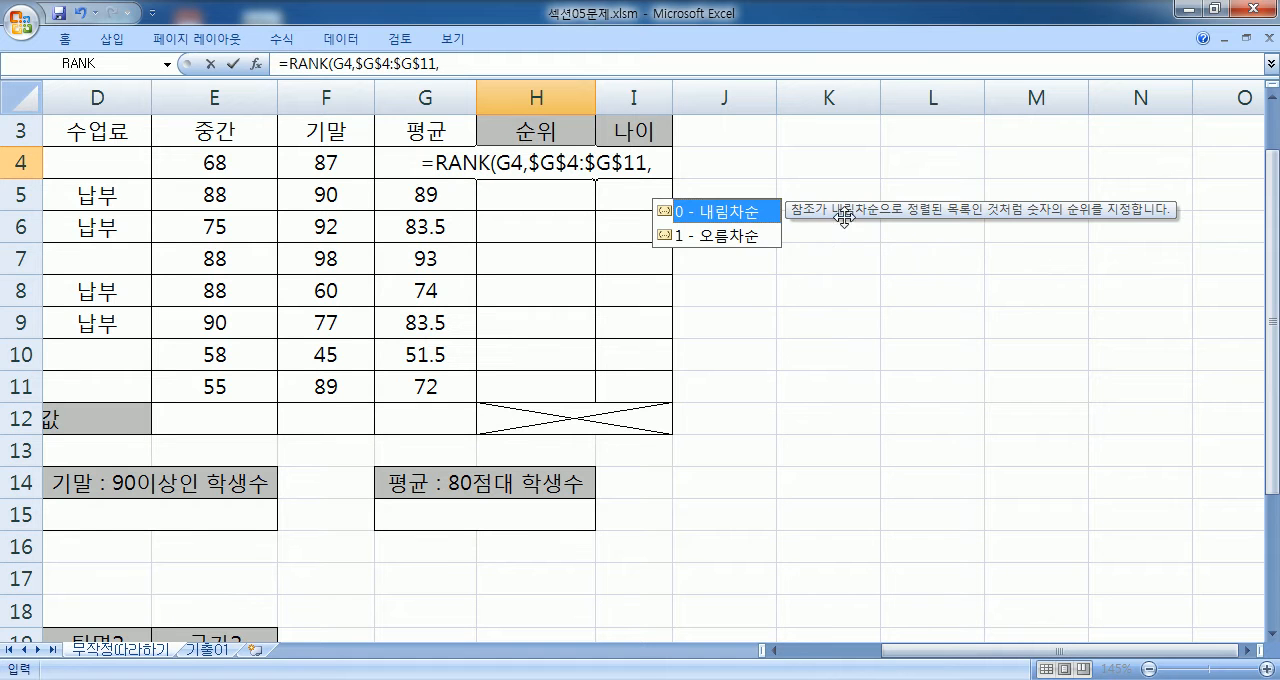
click(696, 236)
double_click(728, 213)
text())
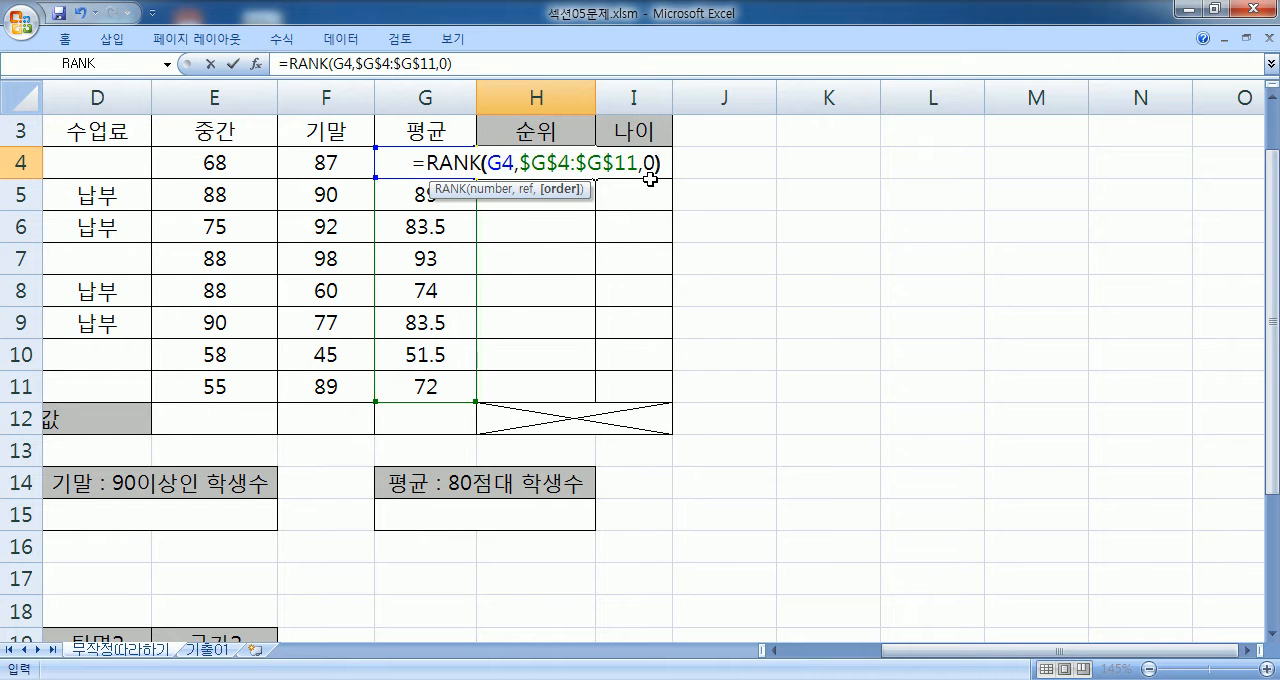
key(Return)
click(588, 170)
drag(595, 178, 598, 392)
- Copy the formula =RANK(G4,$G$4:$G$11,0) from H4 into the Notepad notes below the RANK 함수 line
drag(508, 64, 268, 71)
key(ctrl+c)
key(alt+Tab)
key(ctrl+v)
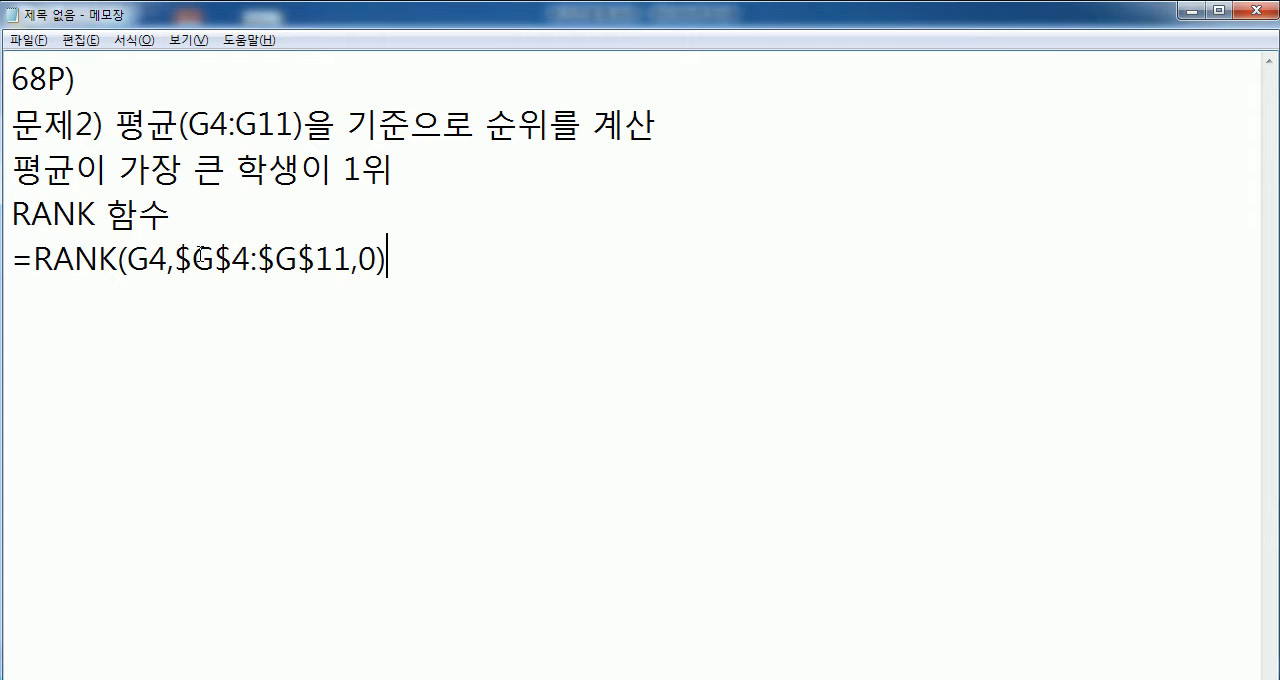
- Add the note line "G4 : 순위를 구할려는 값" below the formula
key(Return)
text(ㅎ)
key(BackSpace)
text(G4 : 순ㅇ위를 구할)
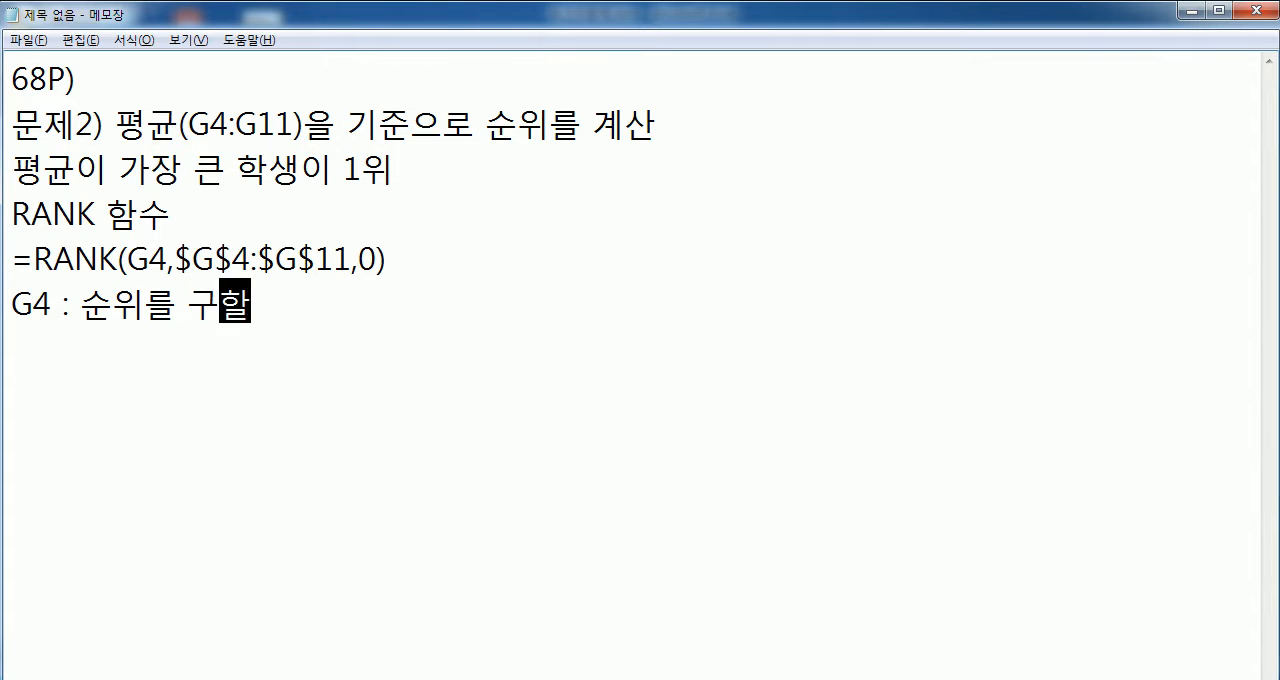
text(려ㄴ는 값)
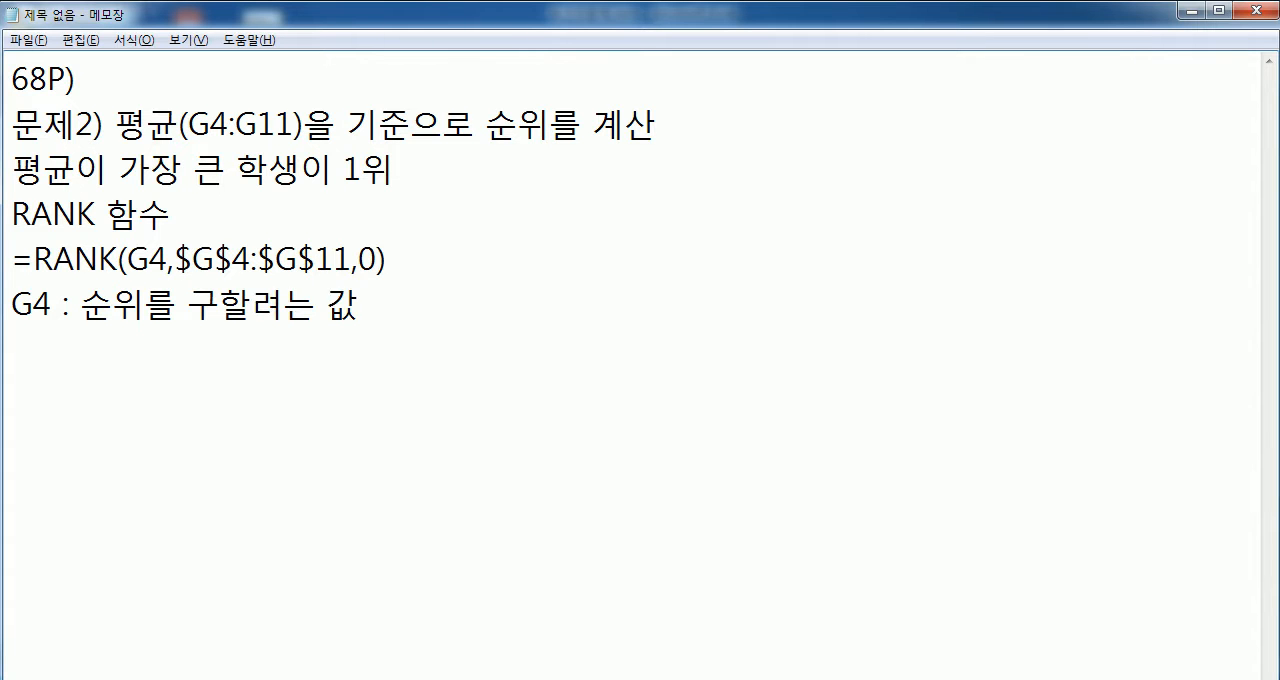
- Add a new note line reading "G4:G11 : 순위의 대상, 참조영역"
key(Return)
text(G4:G11 :)
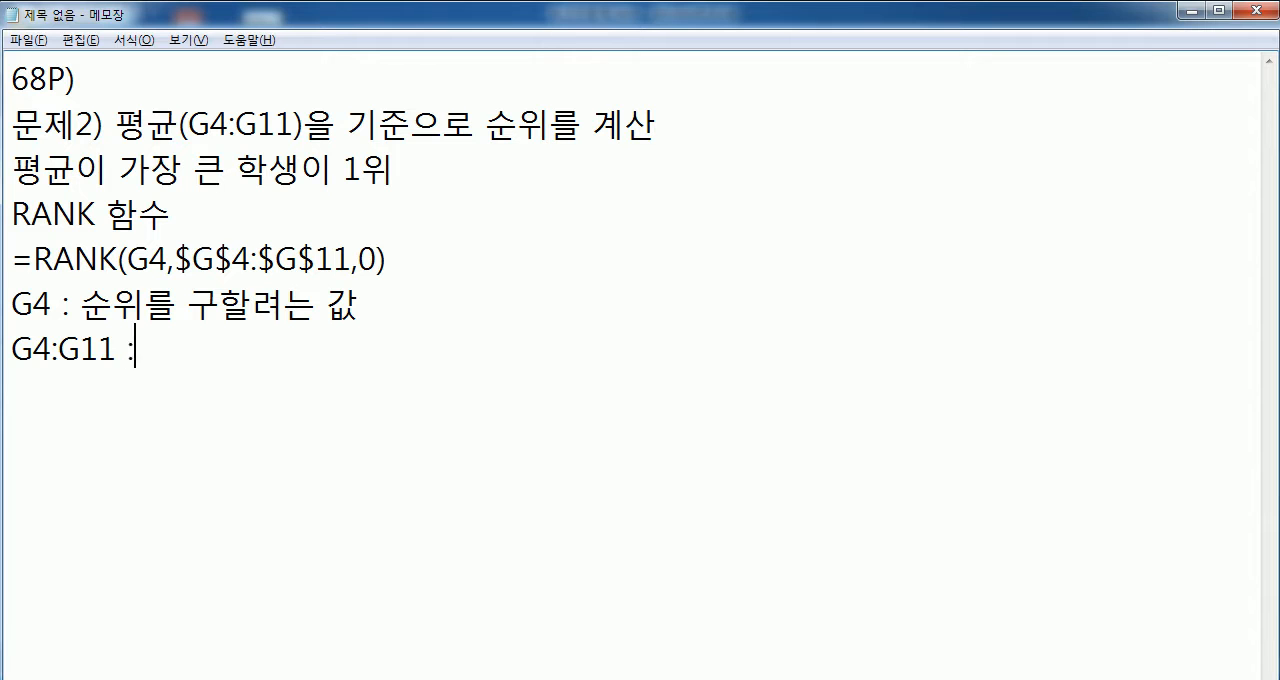
text( 수ㄴ위)
text(의 대상)
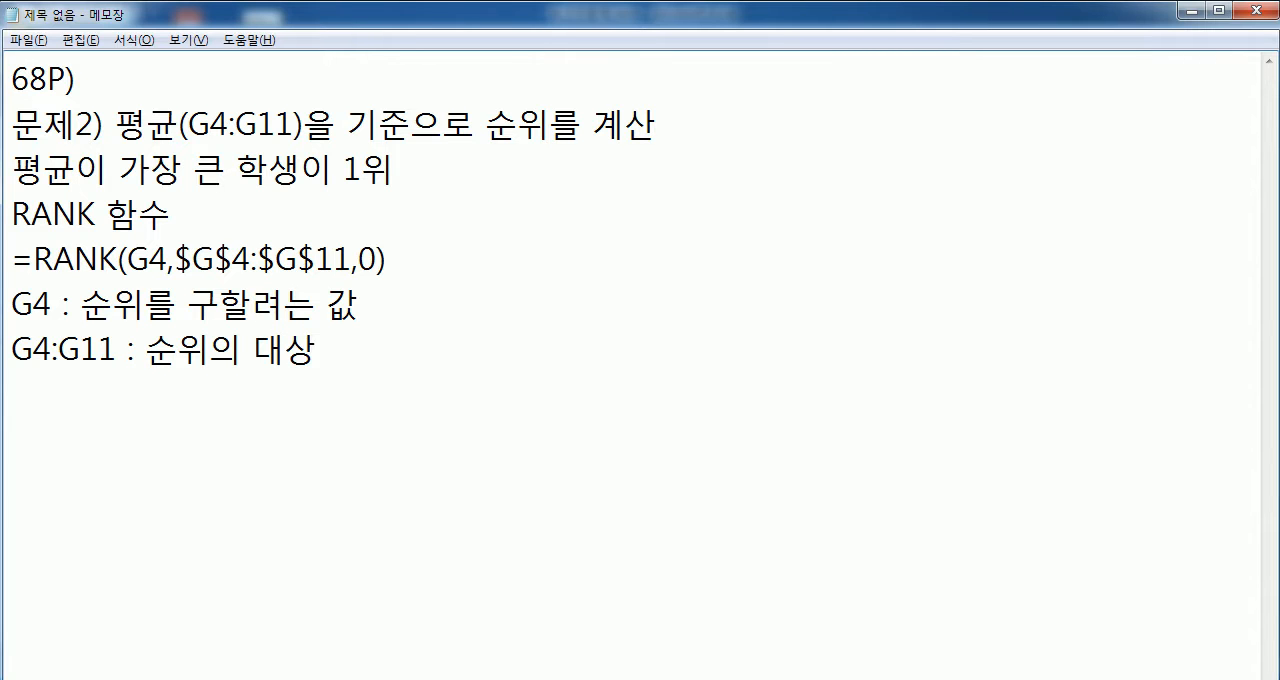
text(, 참여)
key(BackSpace)
key(BackSpace)
text(조영역)
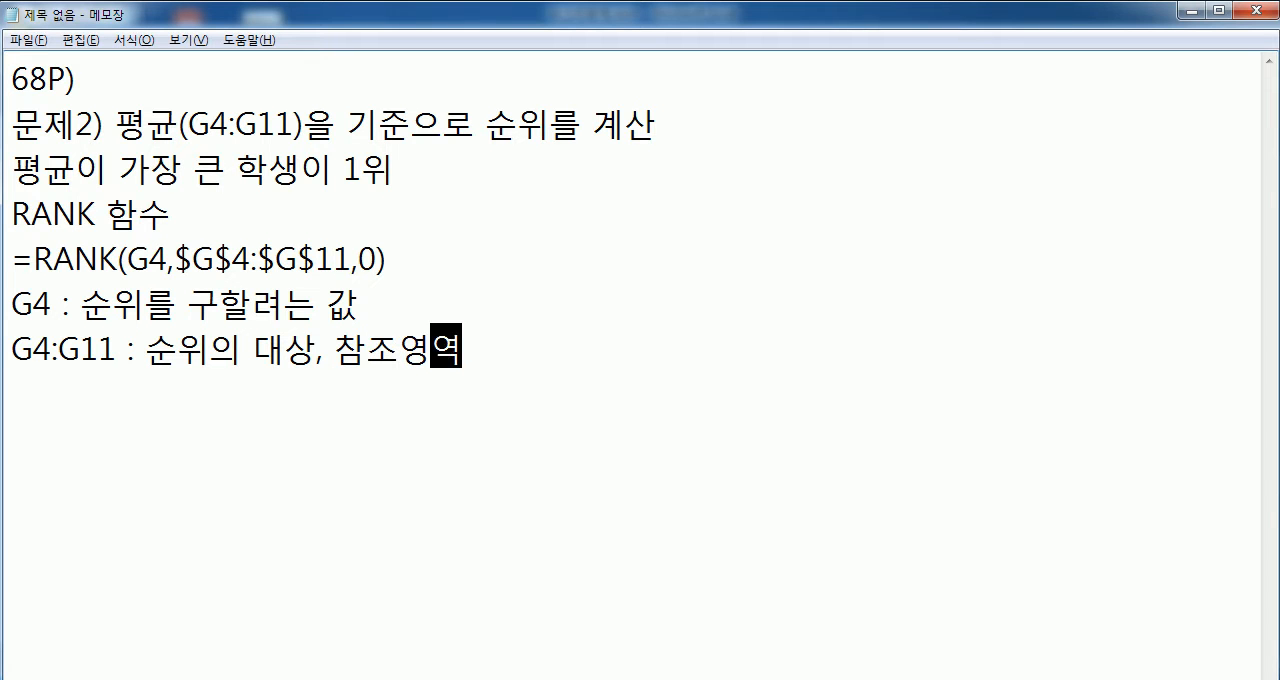
text(, )
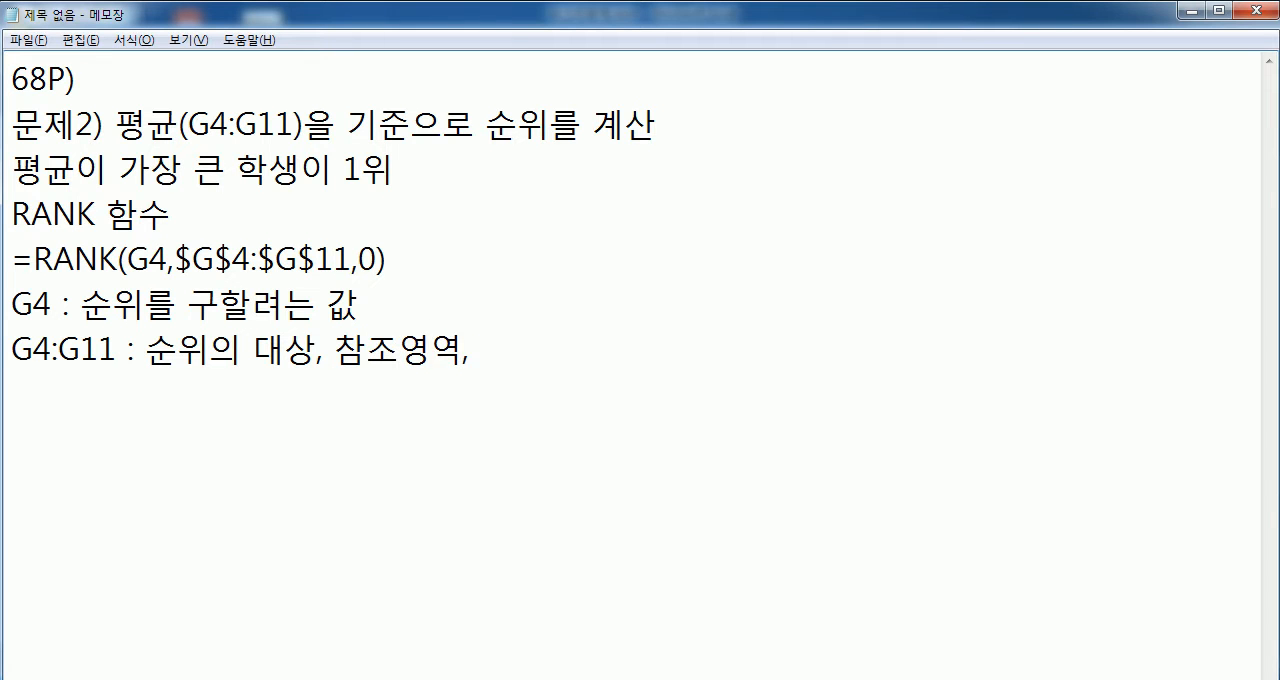
text(F)
- Extend the G4:G11 note with ", F4키를 눌러서 셀주소에 $표시를 삽입"
key(BackSpace)
text(F5)
key(BackSpace)
text(4키)
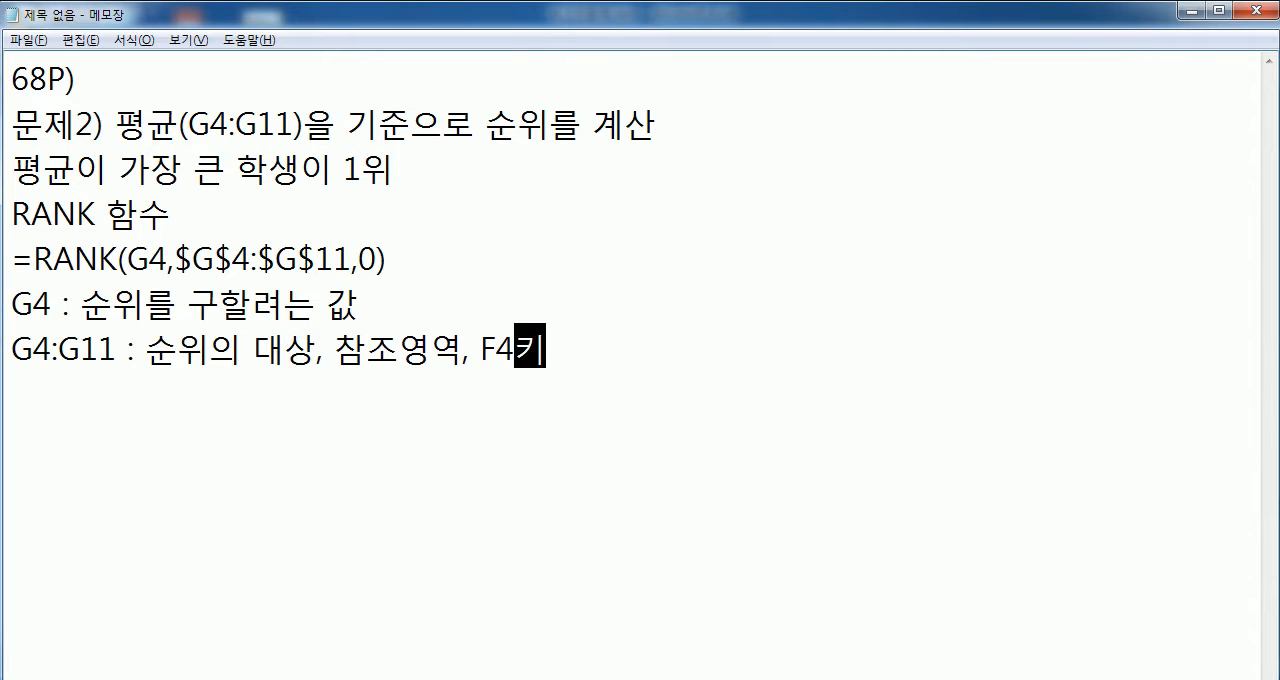
text(를 눌러서 셀)
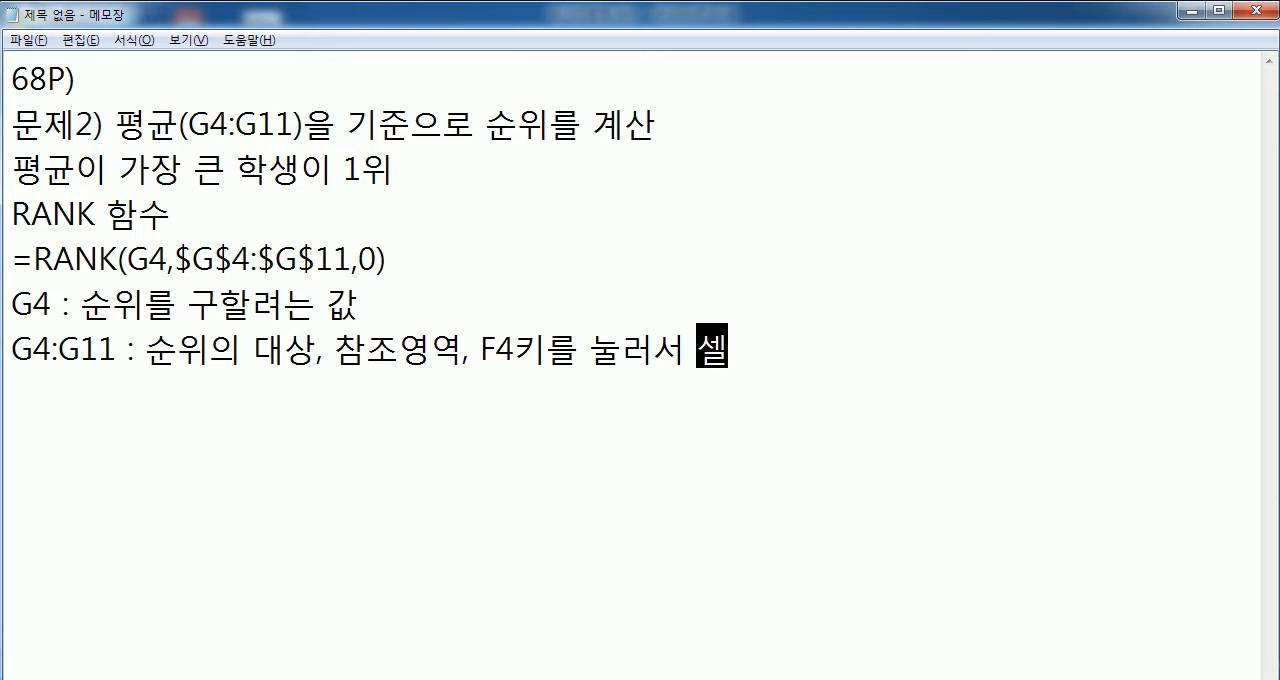
text(줏소에 %)
key(BackSpace)
text($표시를 삽입)
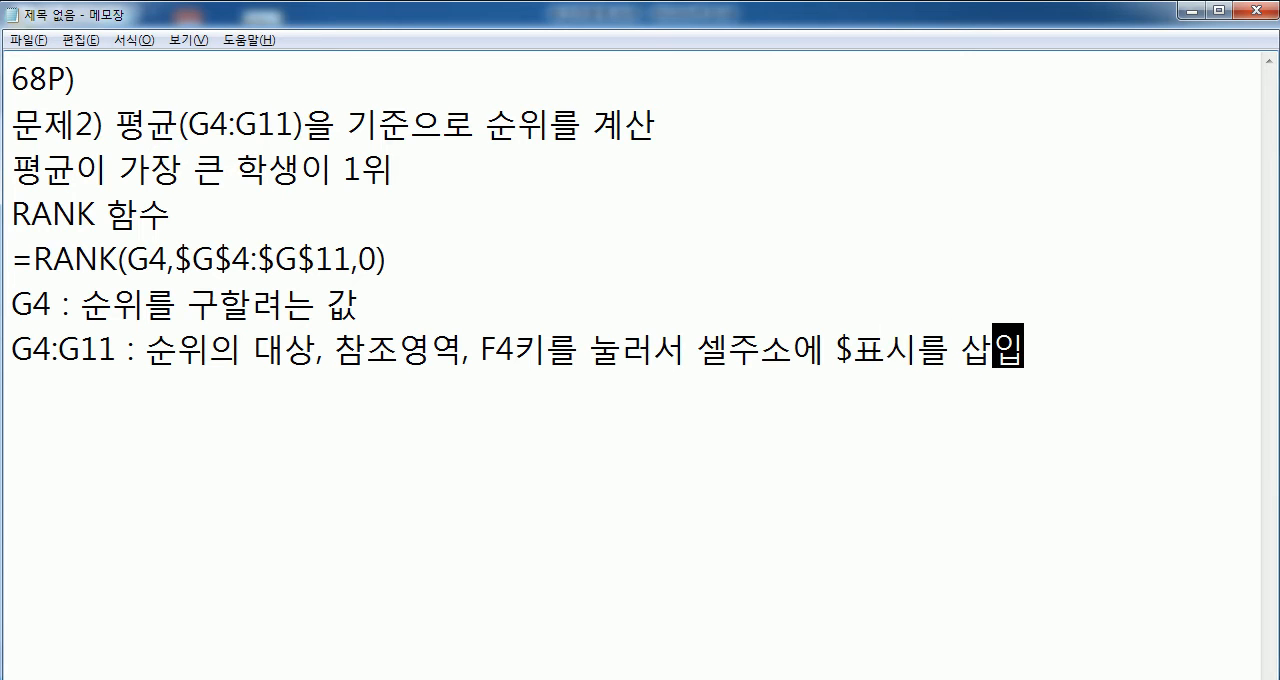
- Add the note line "0 : 큰 수가 1위, 생략가능" for the order argument
key(Return)
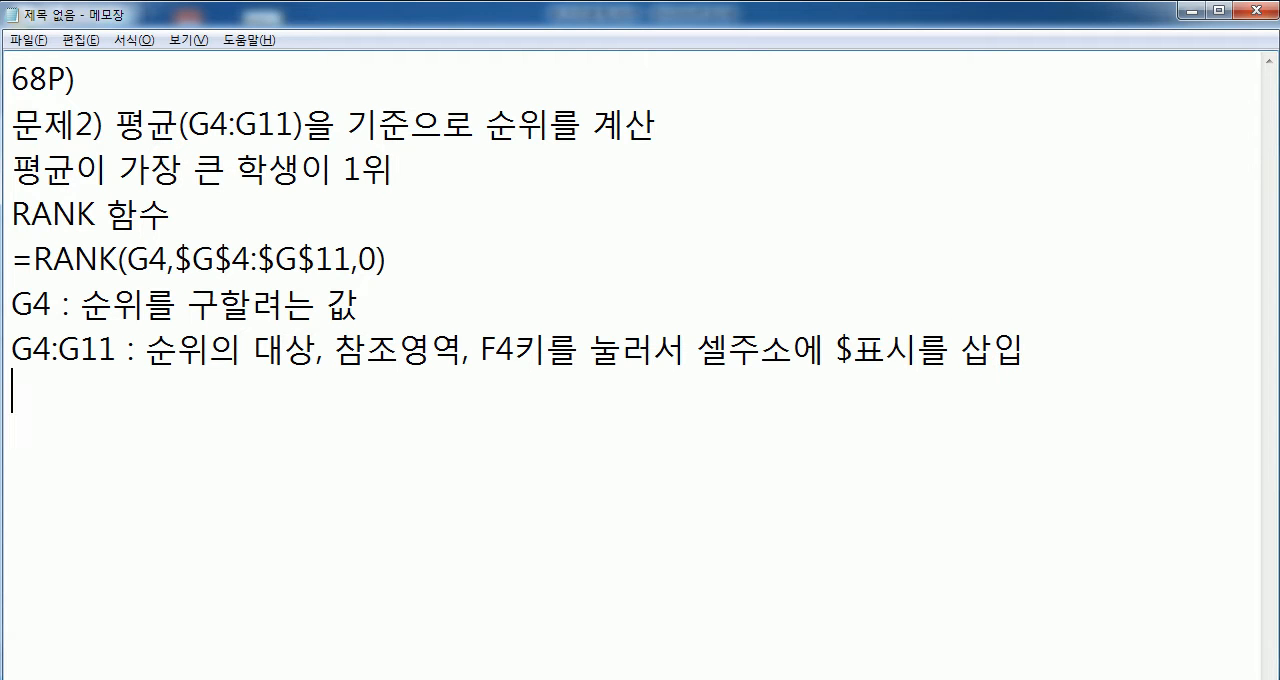
text(0 : 큰 ㅅ)
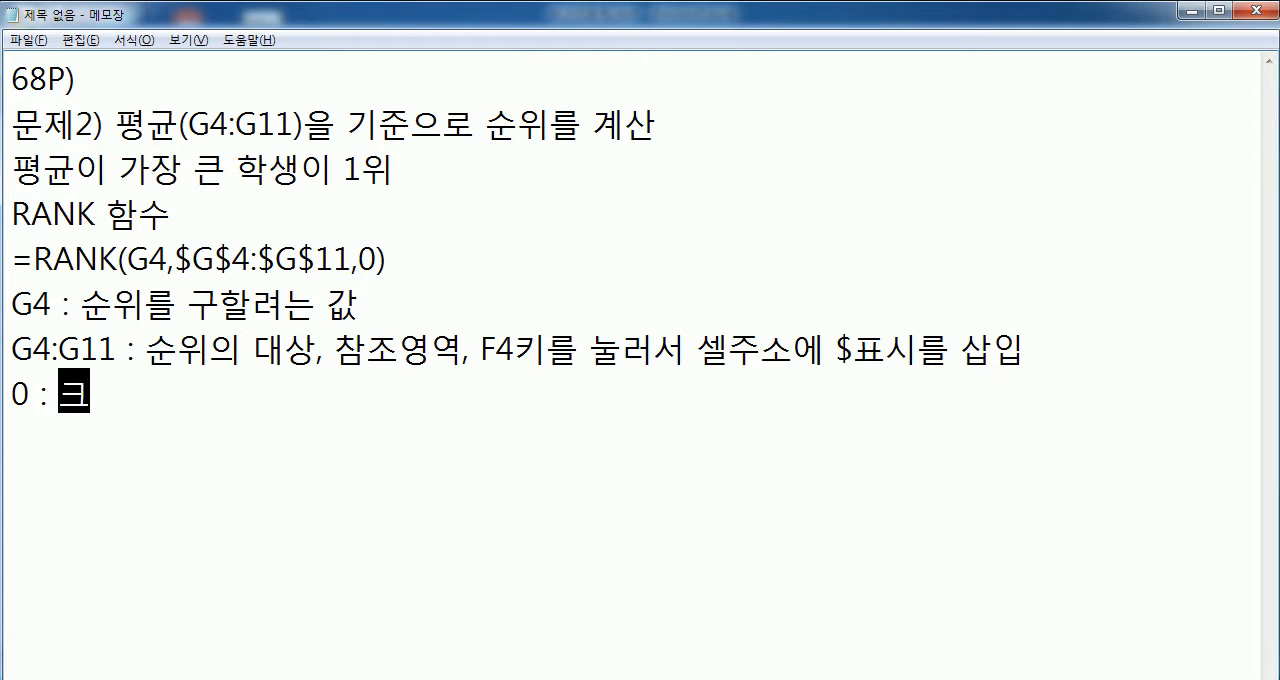
text(수가 1위)
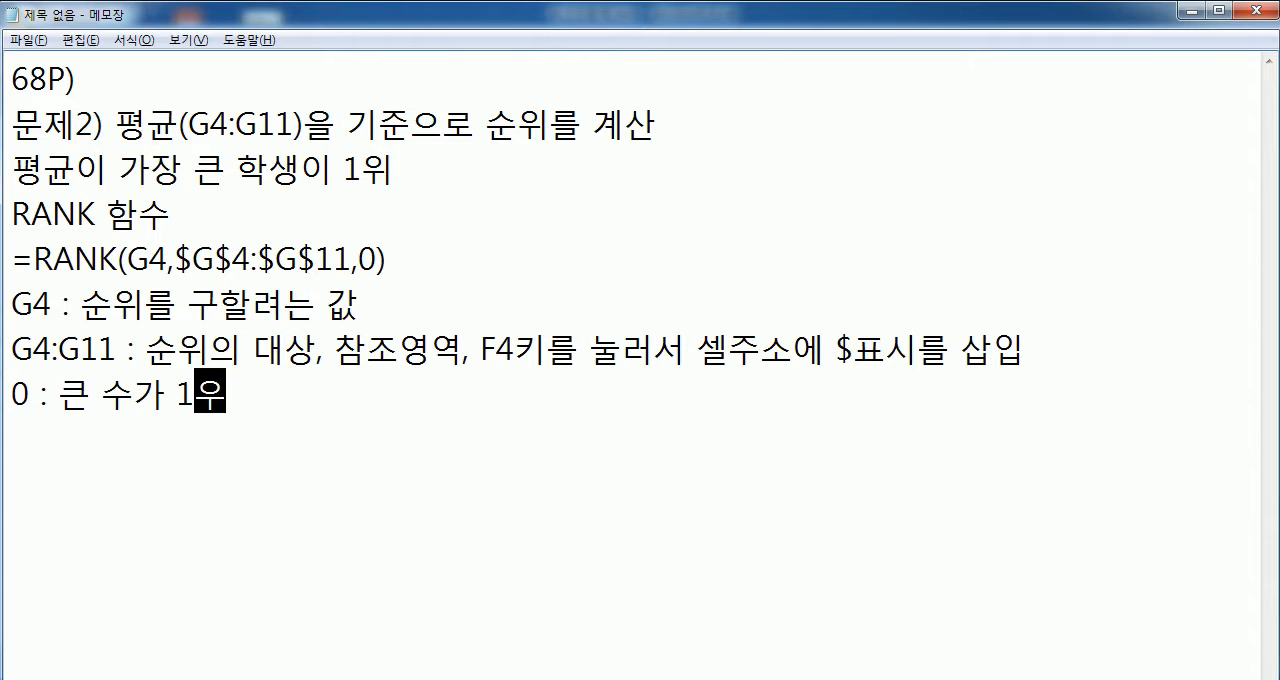
text(, 새약)
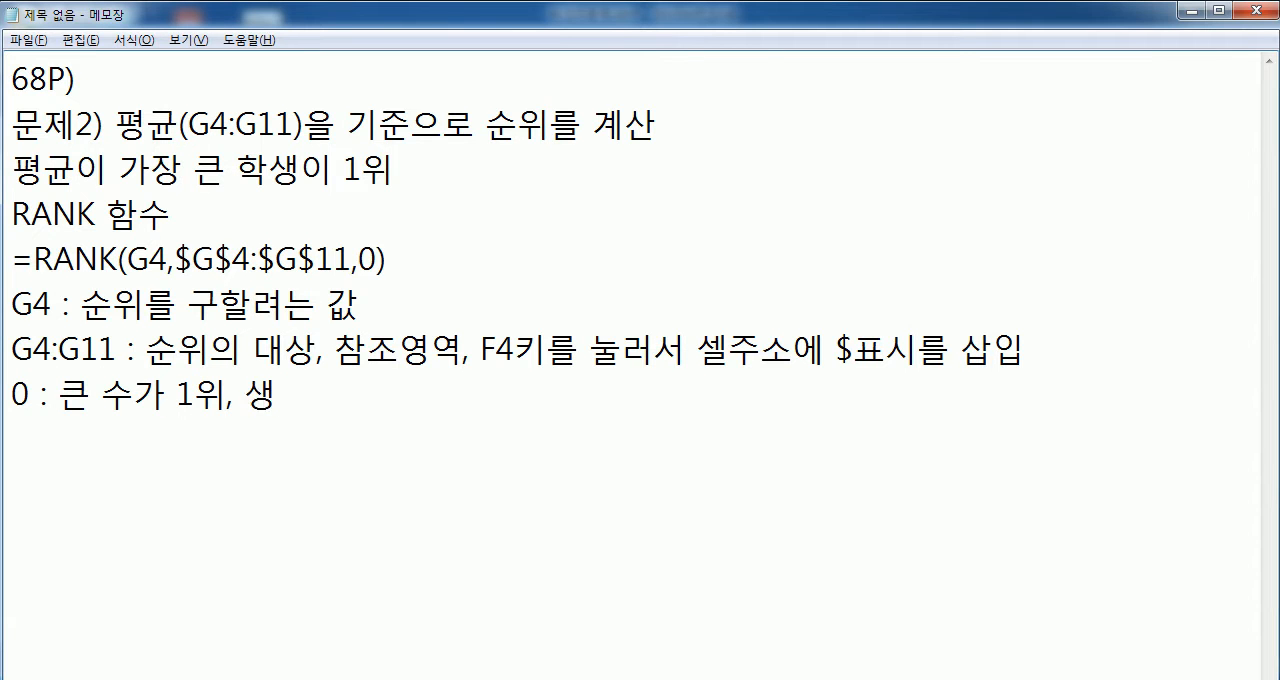
key(BackSpace)
key(BackSpace)
key(BackSpace)
key(BackSpace)
text(샤ㅐㅇ)
key(BackSpace)
key(BackSpace)
key(BackSpace)
text(ㅅ생략가능)
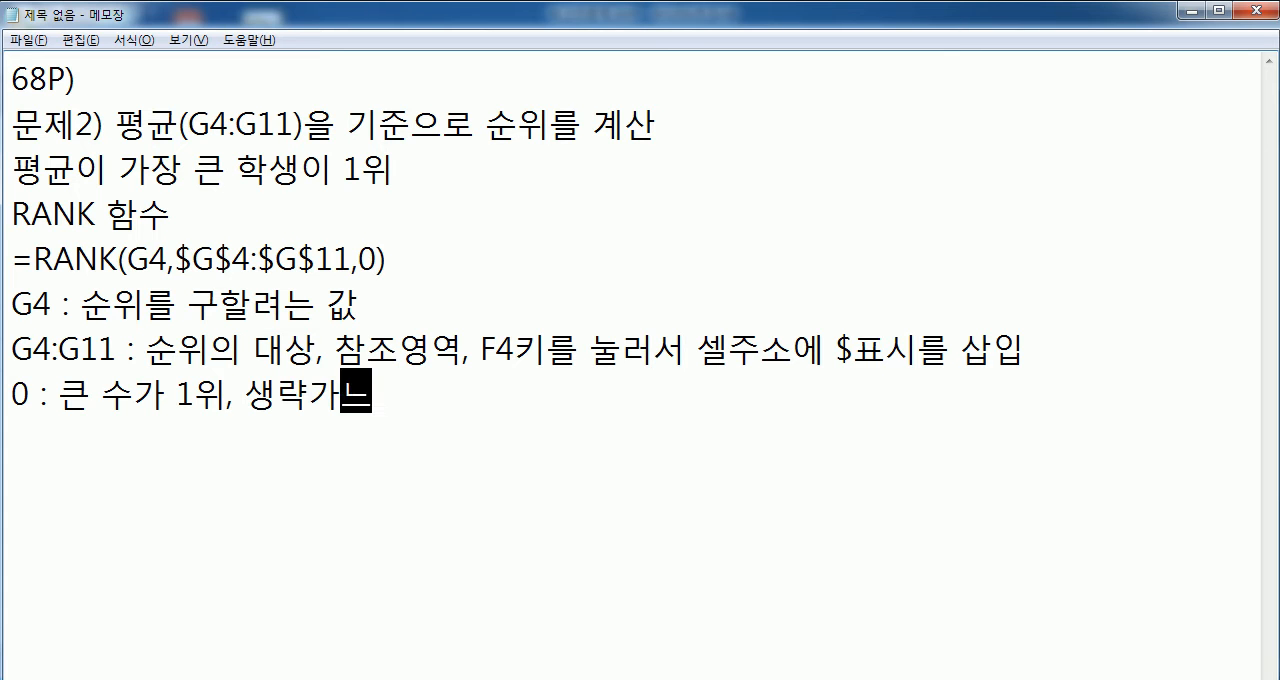
key(Return)
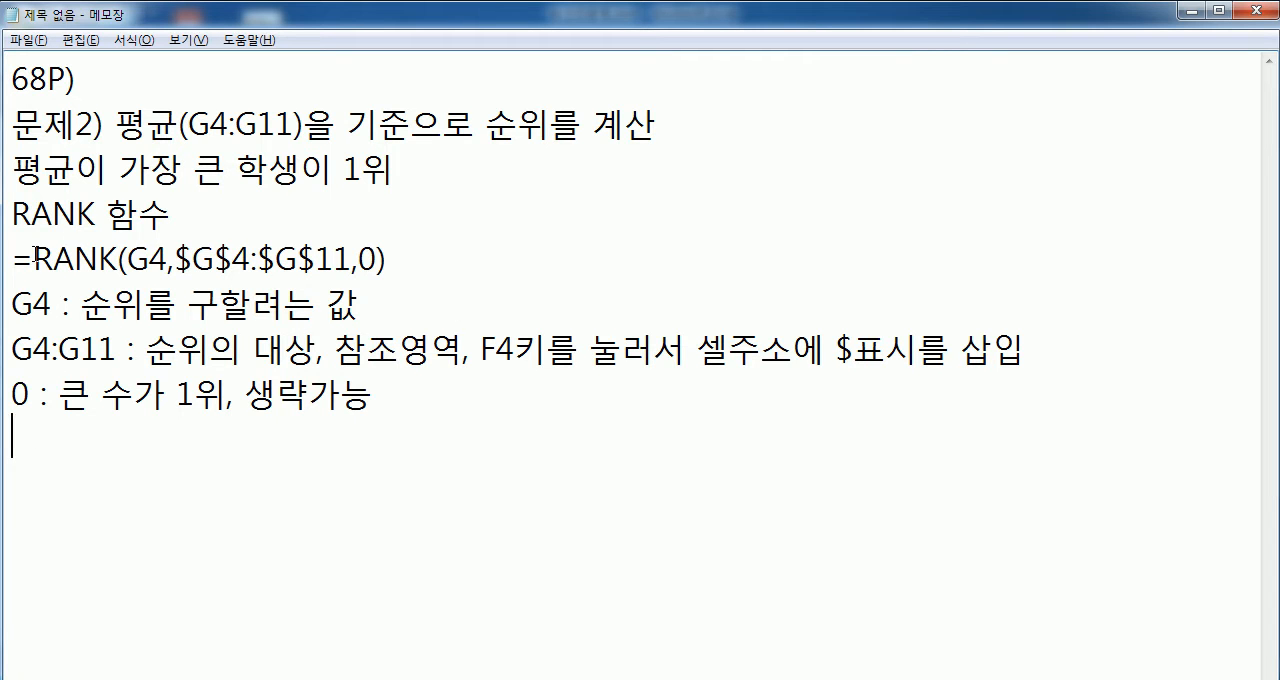
- Add two blank lines below the RANK notes and switch back to Excel, selecting cell I4
drag(14, 258, 445, 258)
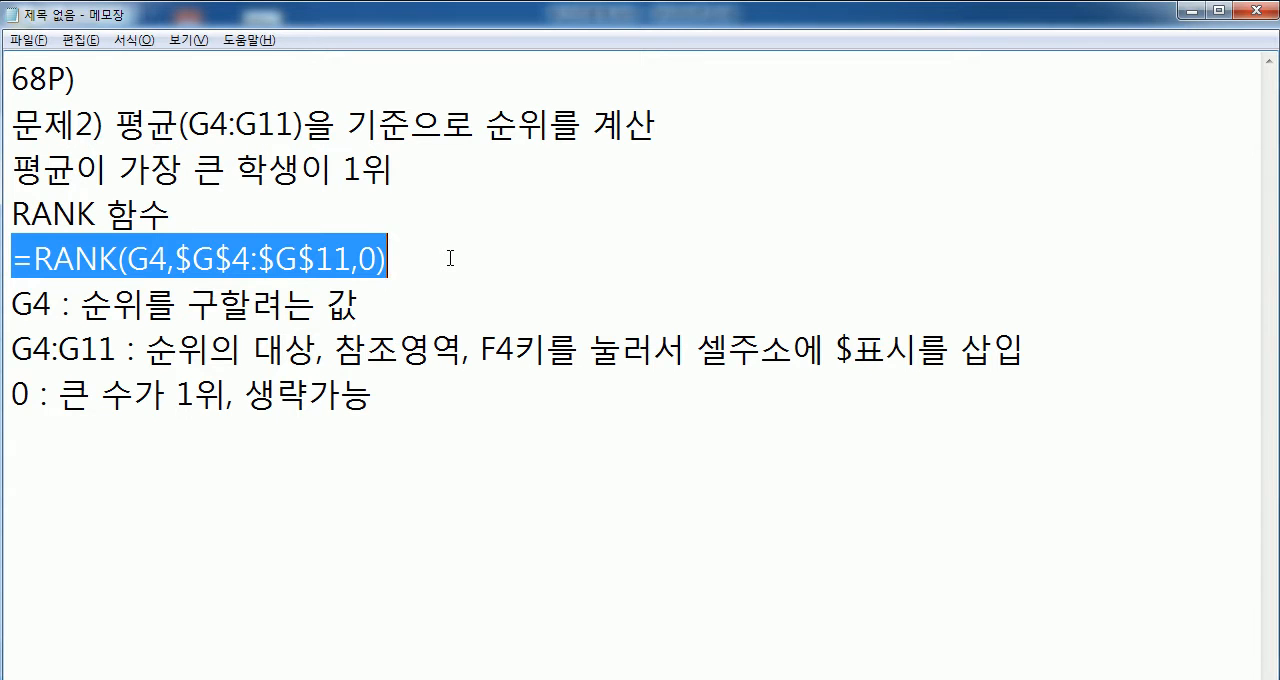
click(94, 438)
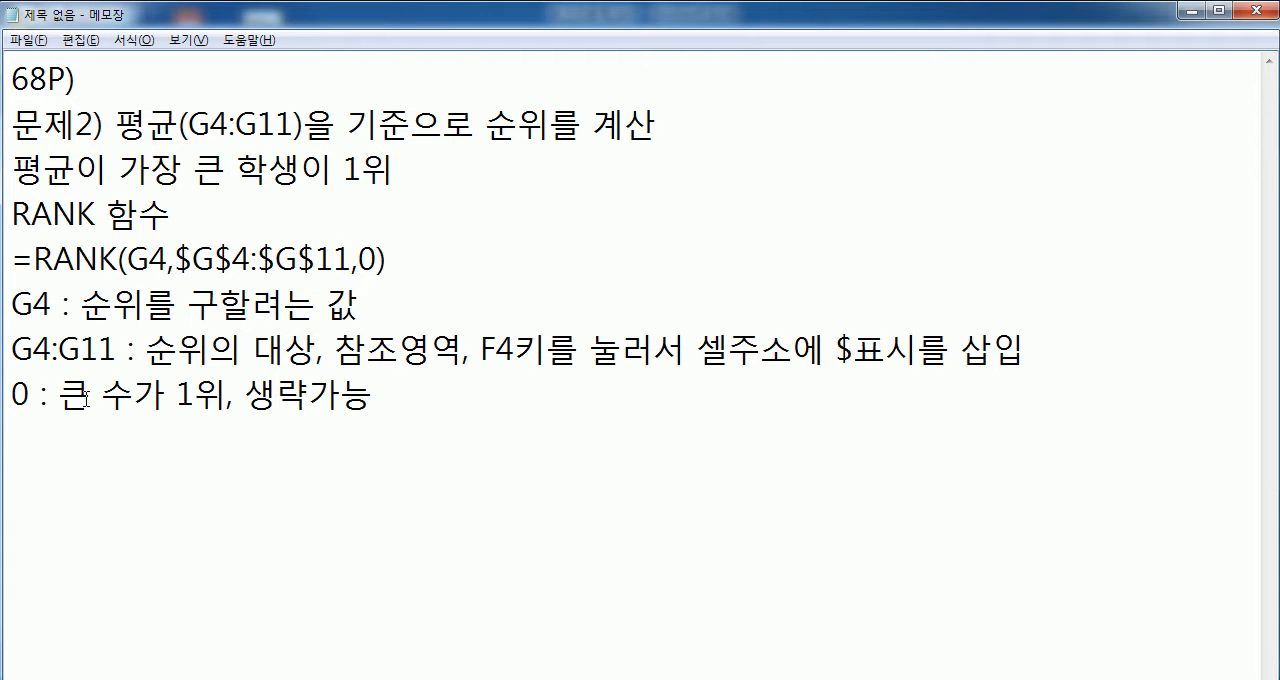
key(Return)
key(Return)
key(alt+Tab)
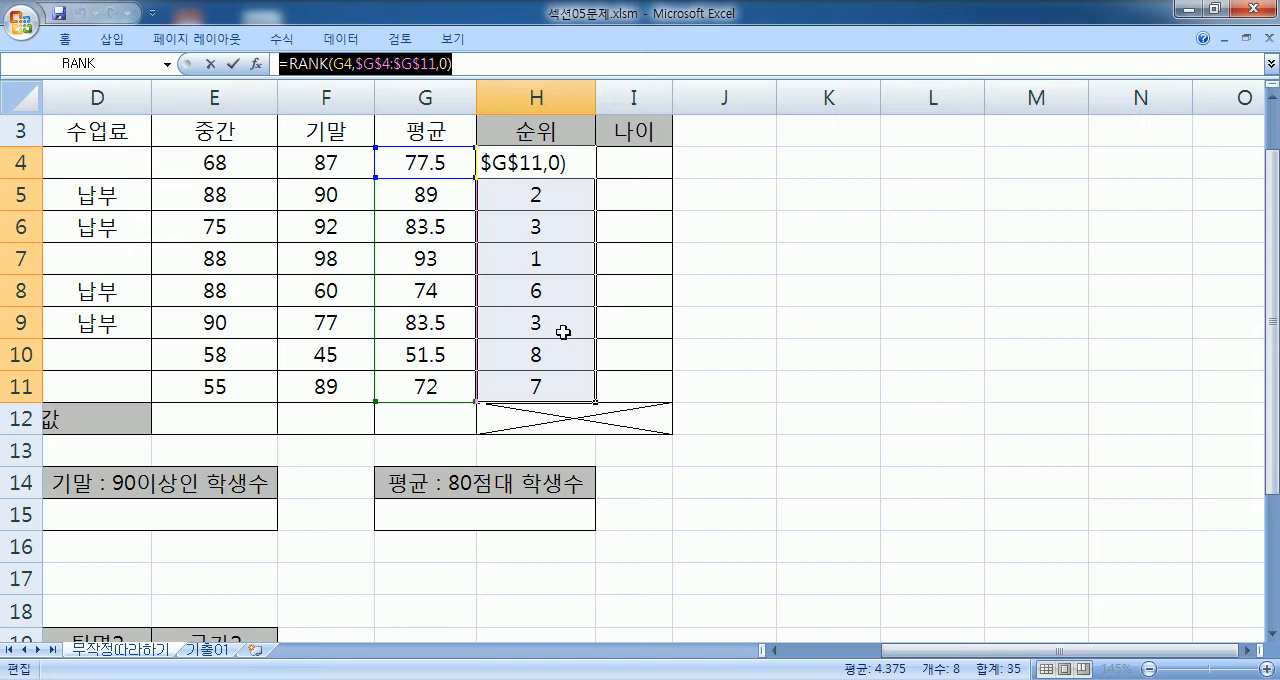
click(648, 165)
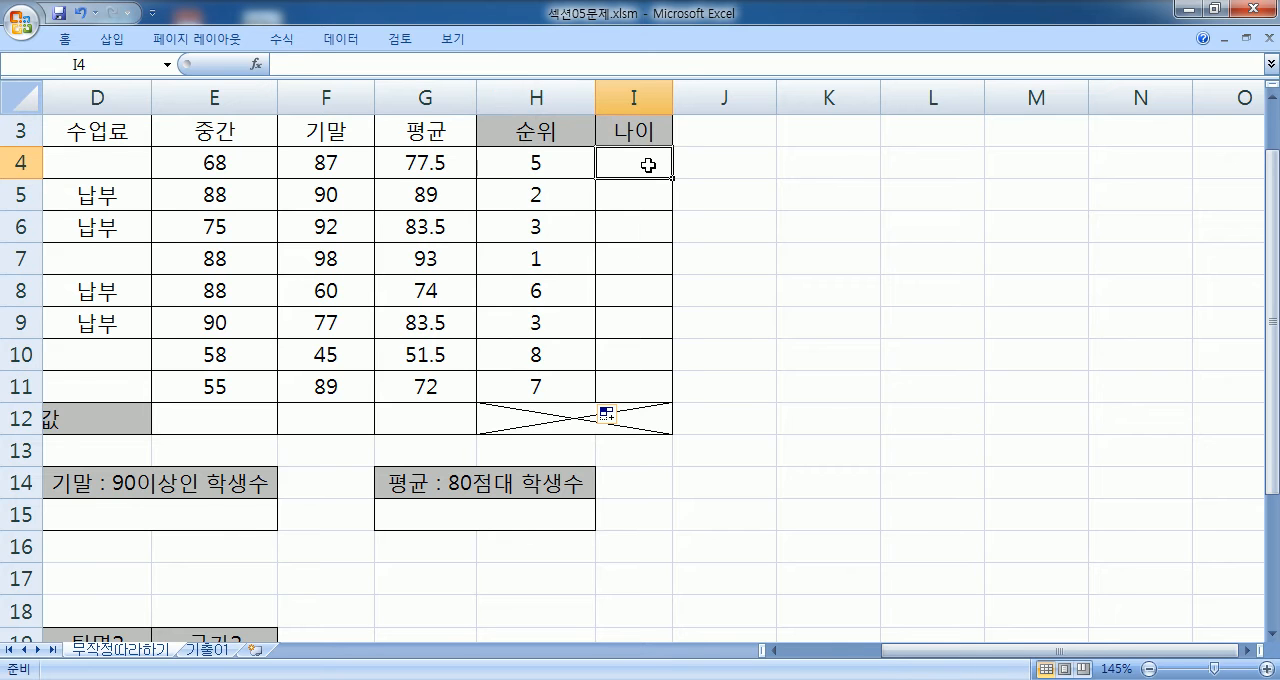
- Switch to Notepad and start a problem heading reading "문제3) 주민등록번호(C4:C11)" below the RANK notes
scroll(648, 165, left, 3)
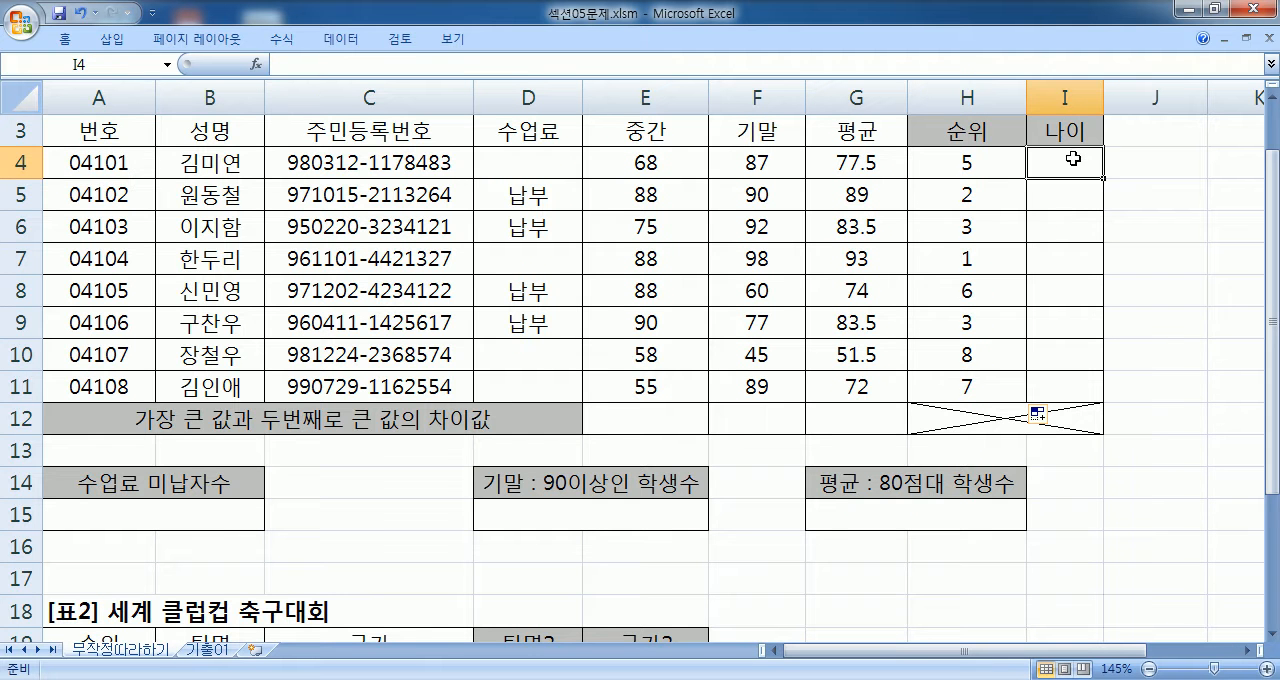
click(1248, 652)
click(1248, 652)
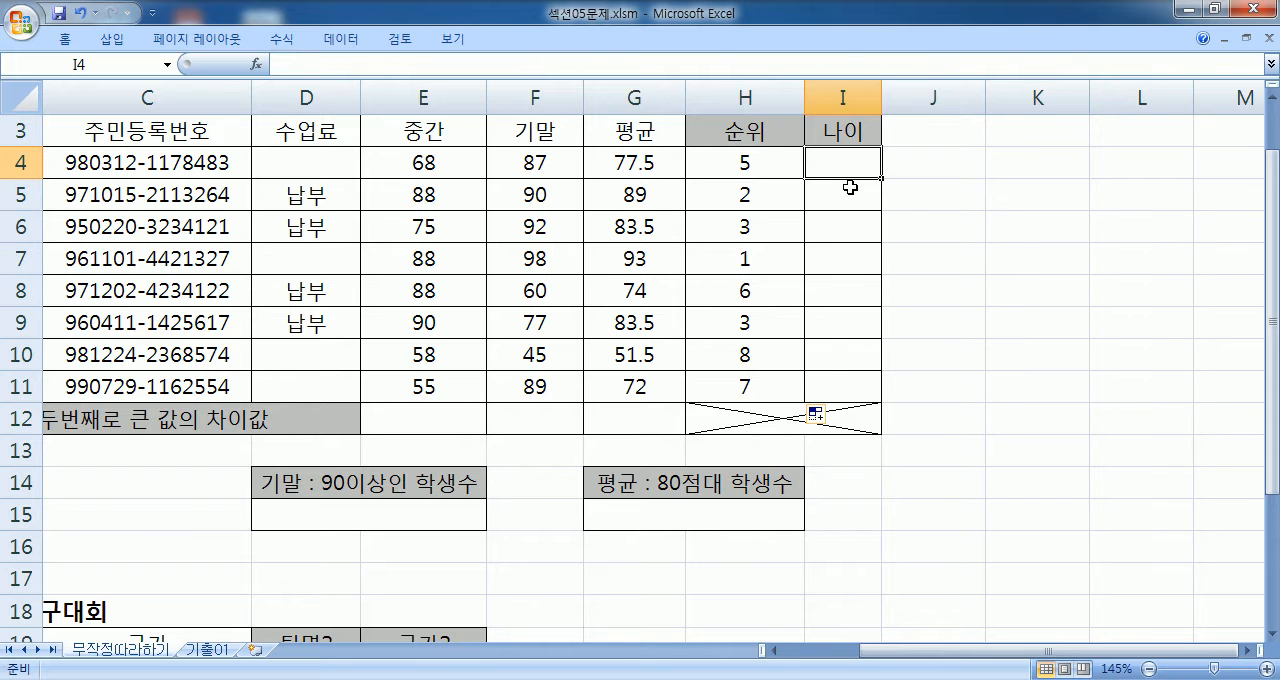
key(alt+Tab)
text(문제3) )
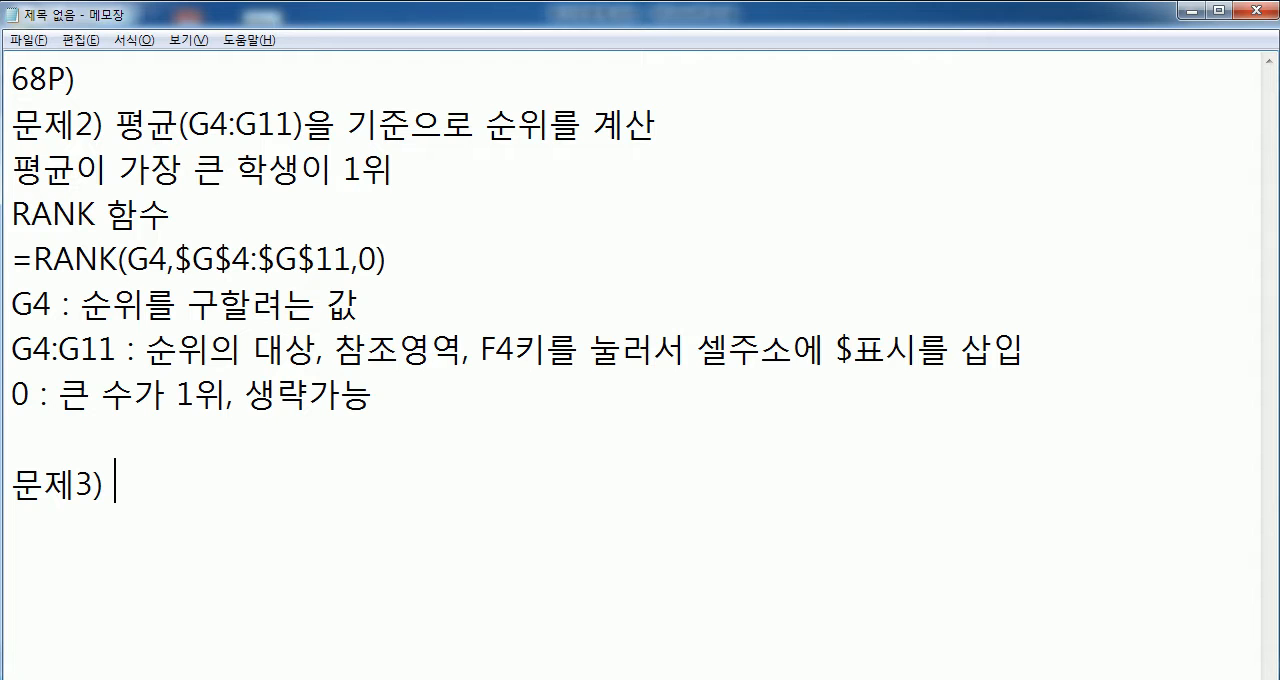
text(주민등ㄹ)
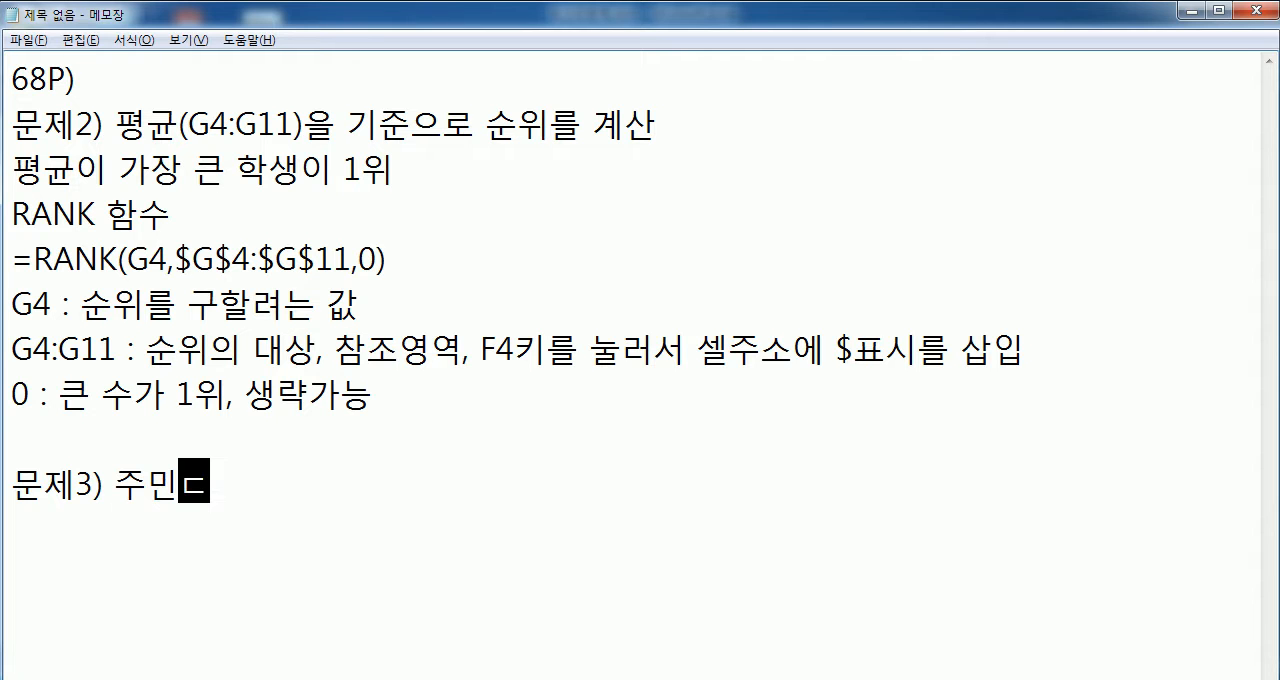
text(록번호()
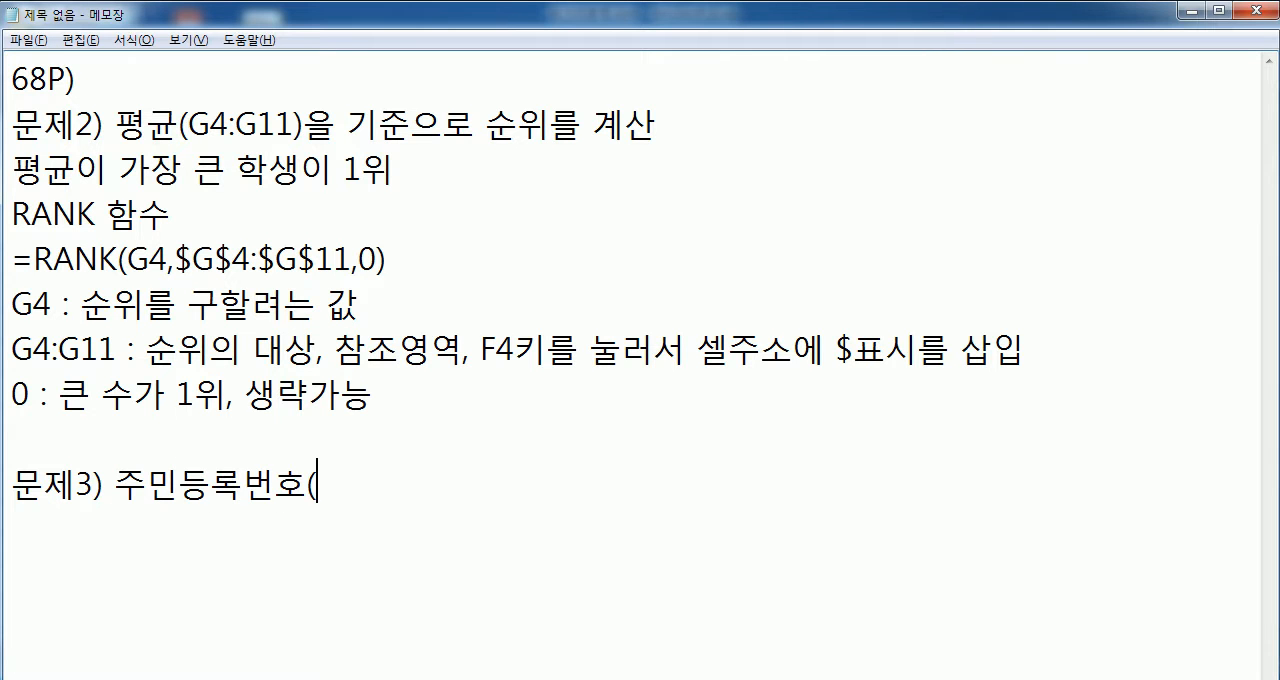
text(C)
text(4:C11))
text(를 이요)
- Continue the 문제3 heading with "의 앞 2자리"
key(BackSpace)
key(BackSpace)
key(BackSpace)
key(BackSpace)
text(이)
key(BackSpace)
key(BackSpace)
text(의 아앞 2가)
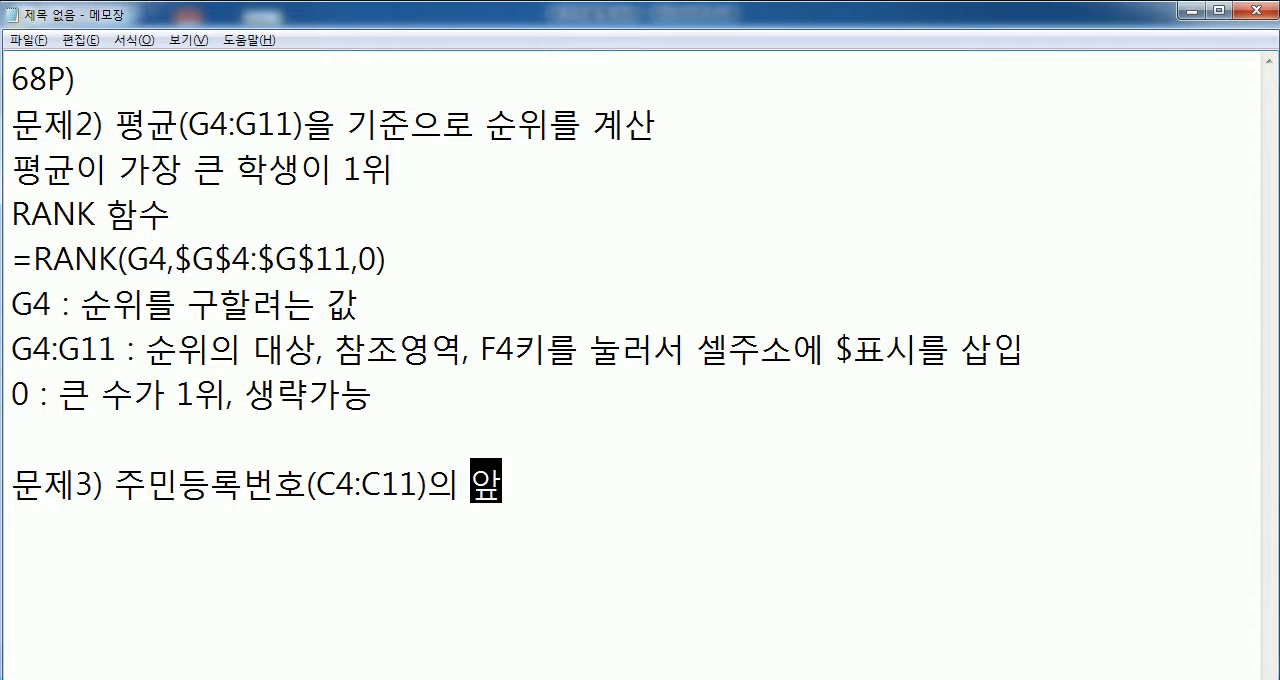
key(BackSpace)
key(BackSpace)
text(자리에서)
key(BackSpace)
key(BackSpace)
key(BackSpace)
- Complete the 문제3 heading with "를 이용하여 나이를 계산"
text(를 이요하여)
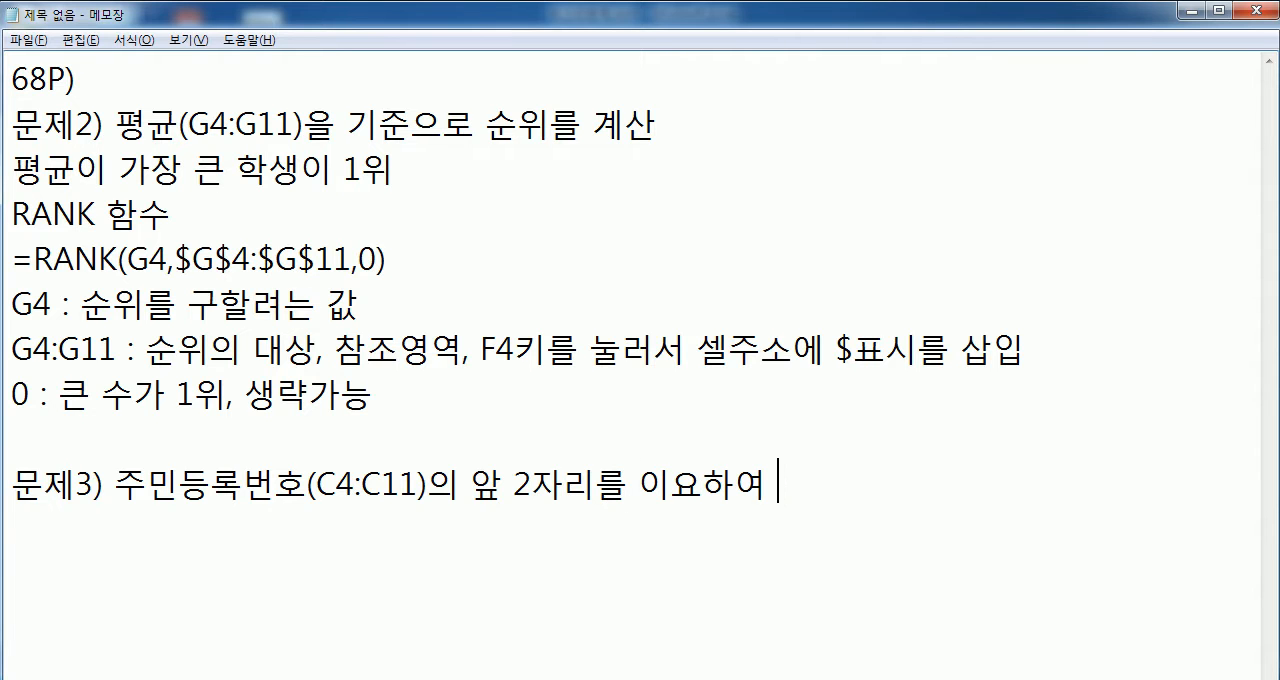
key(Left)
key(BackSpace)
text(요ㅕ)
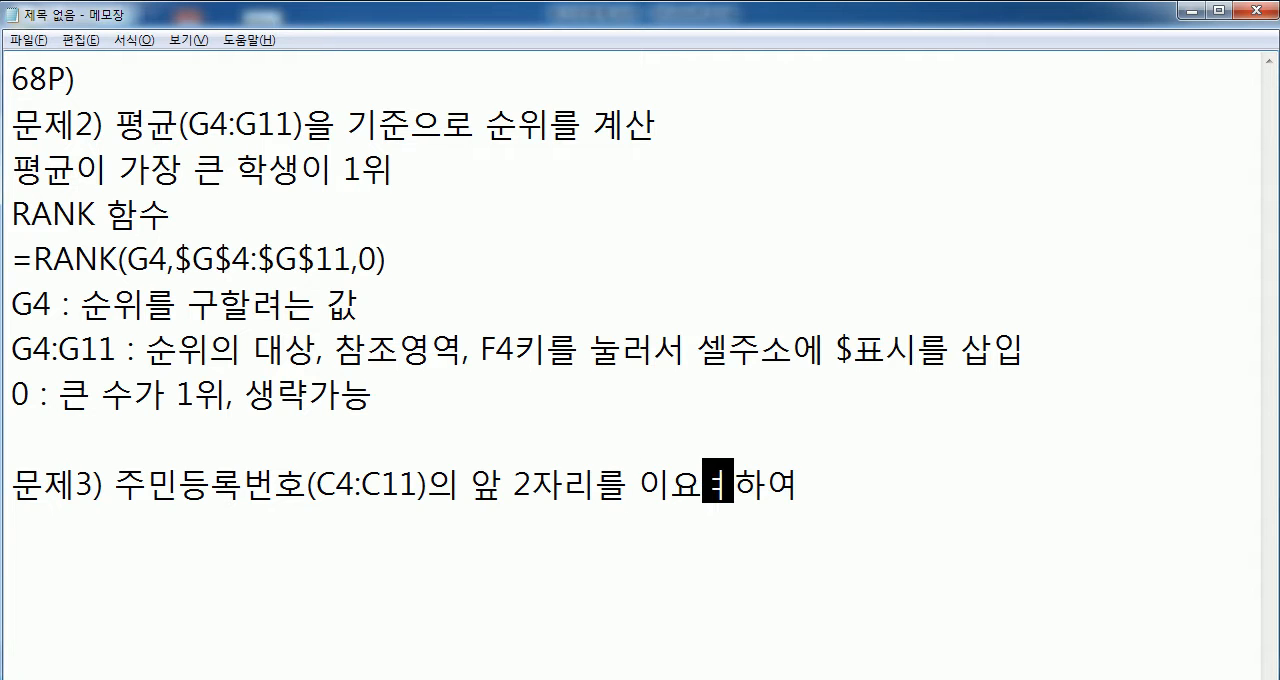
key(BackSpace)
key(BackSpace)
text(용)
key(End)
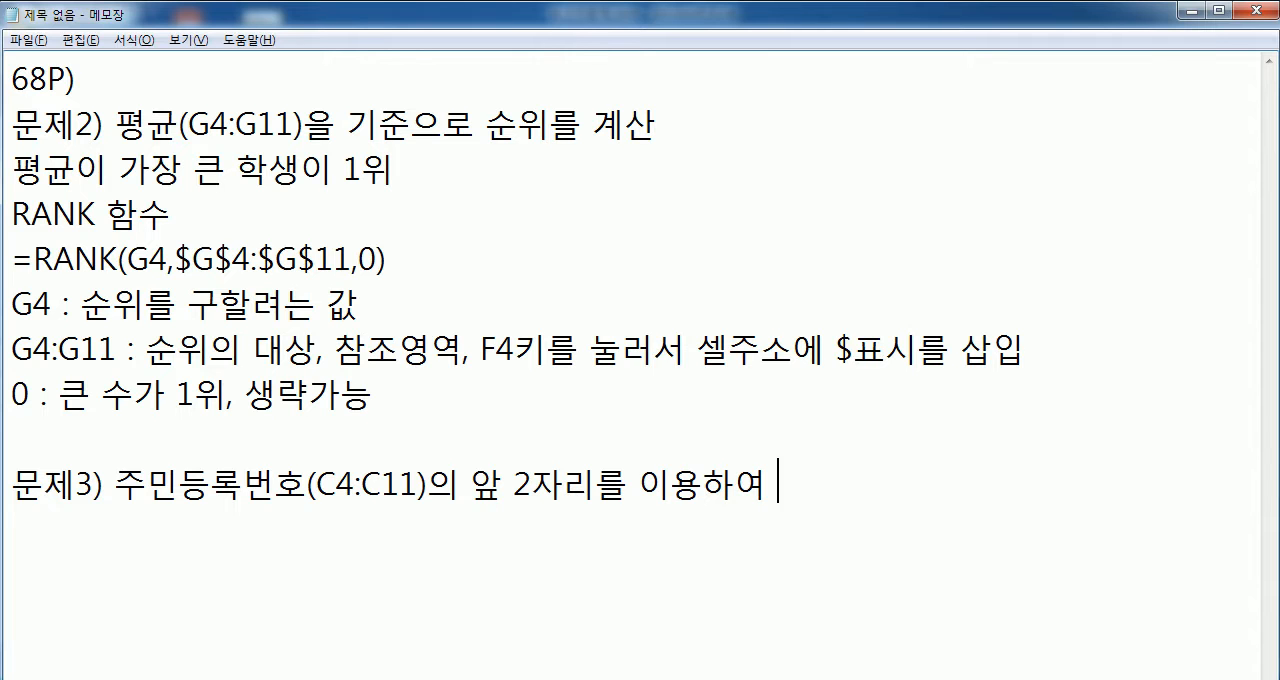
text(낭이를 계산)
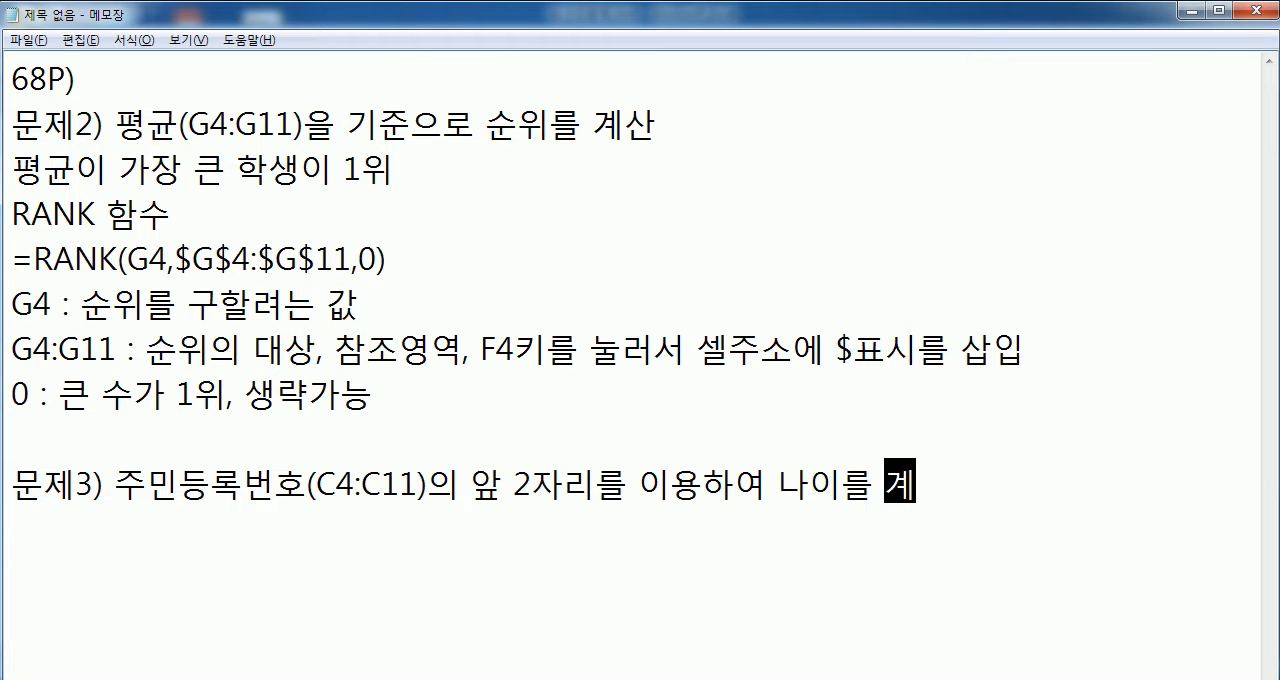
- Add several blank lines below the 문제3 heading and place the cursor on the line directly under it
key(Return)
key(Return)
key(Return)
key(Return)
scroll(23, 366, down, 3)
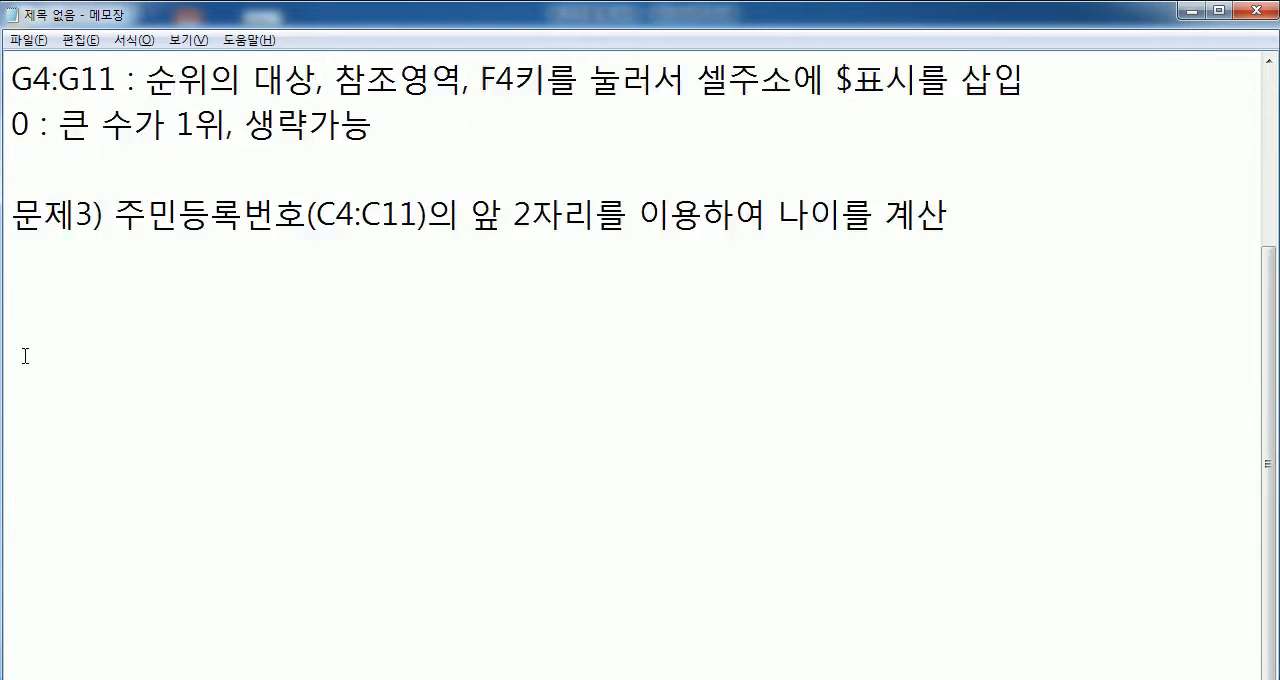
key(Return)
key(Return)
click(33, 158)
click(37, 120)
- Write the age formula note "나이 = 2017-출생년도+1" under the 문제3 heading and start a new line
text(나이 )
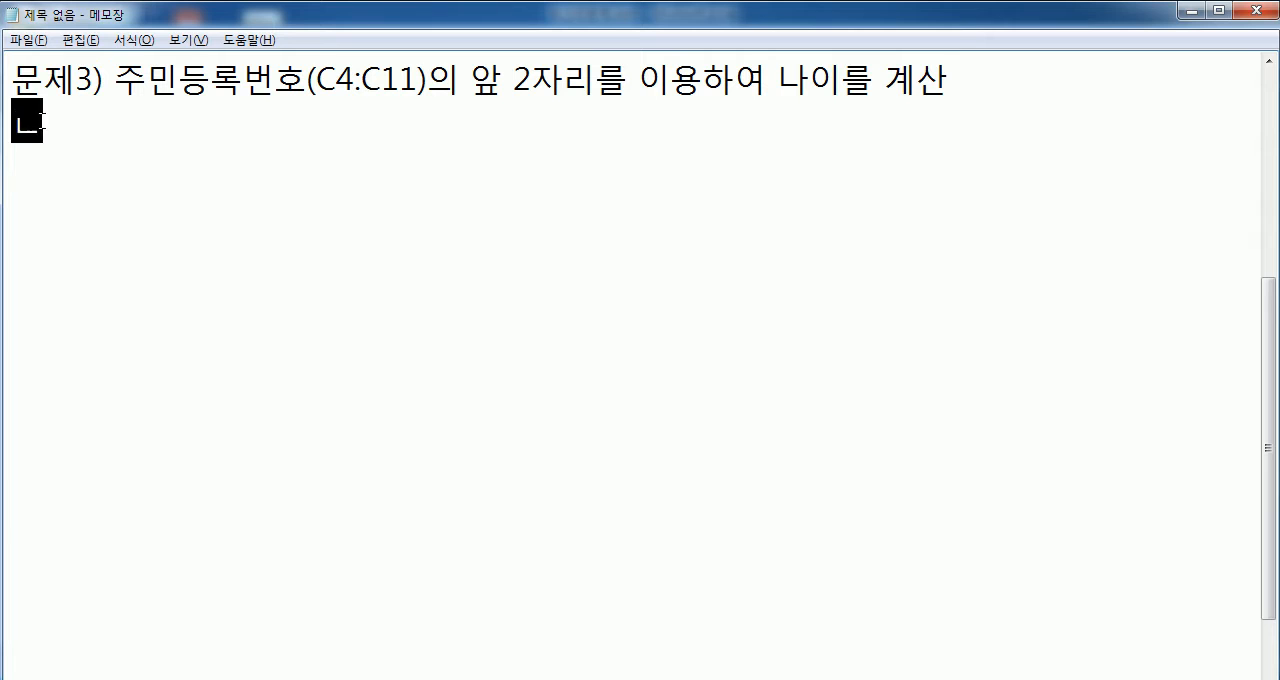
text(= 20)
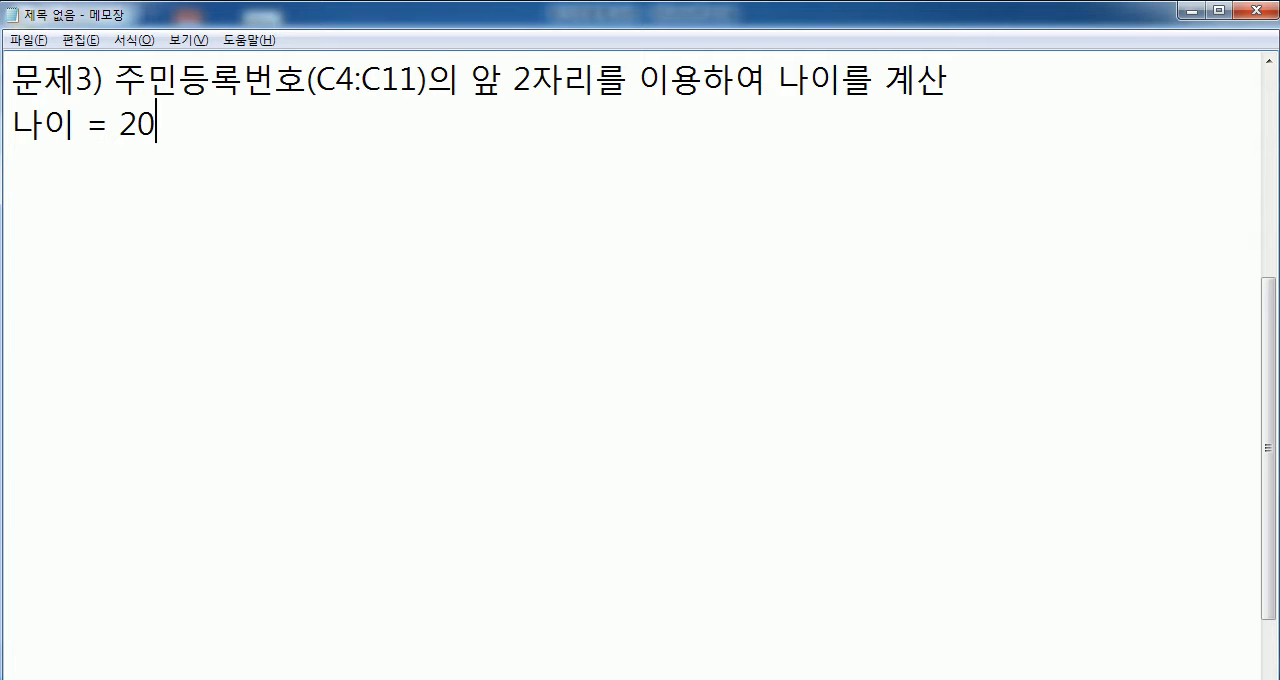
text(17-출생년도)
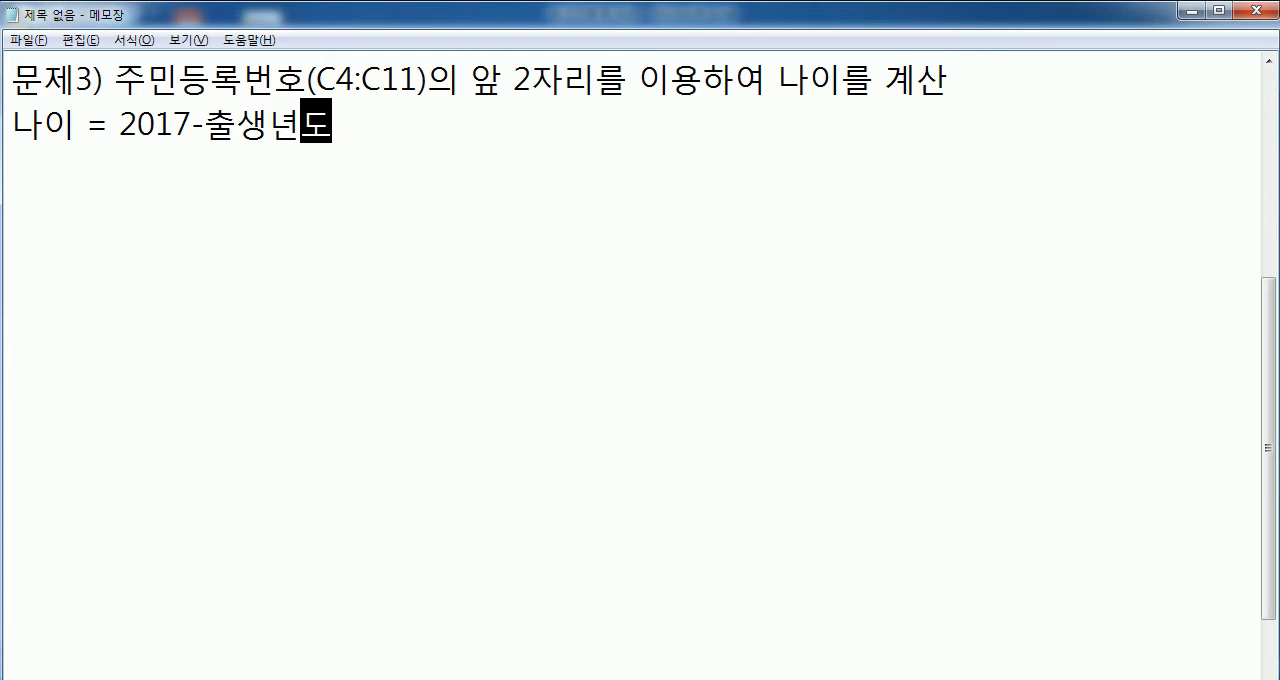
text(+1)
key(Return)
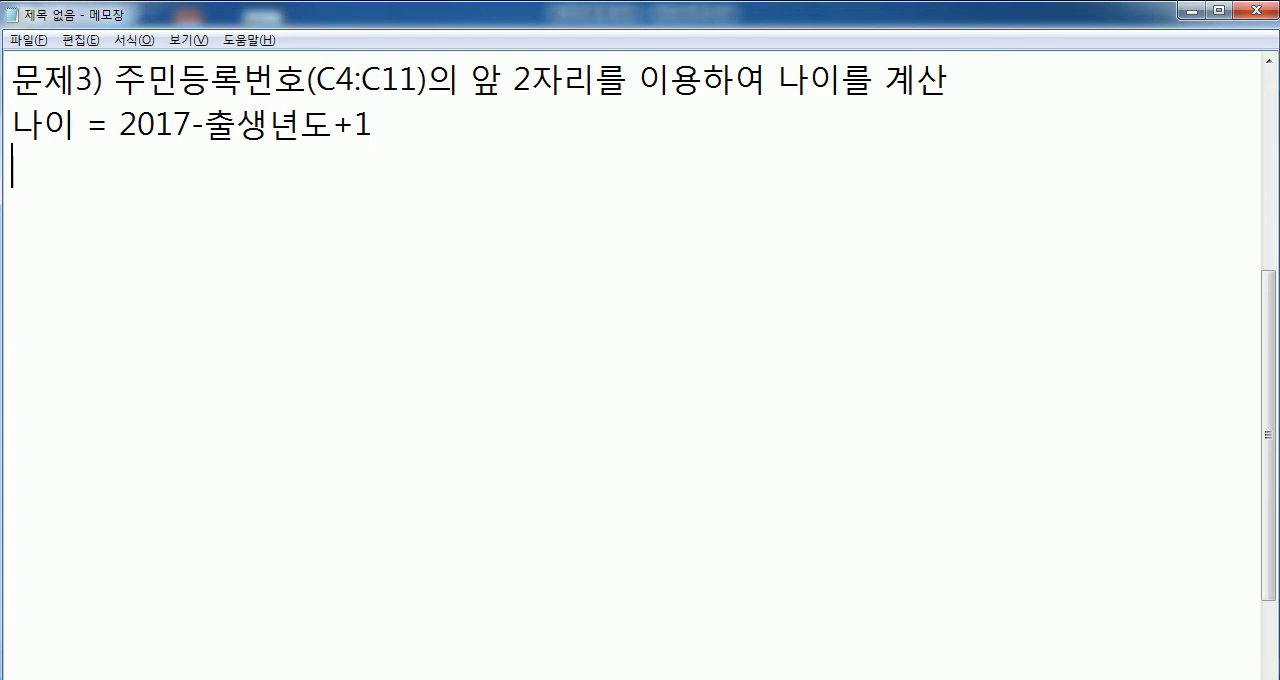
- Add the note line "LEFT 함수, & 연산자 사용" below the age formula
text(LEFT,)
key(BackSpace)
text(함수, )
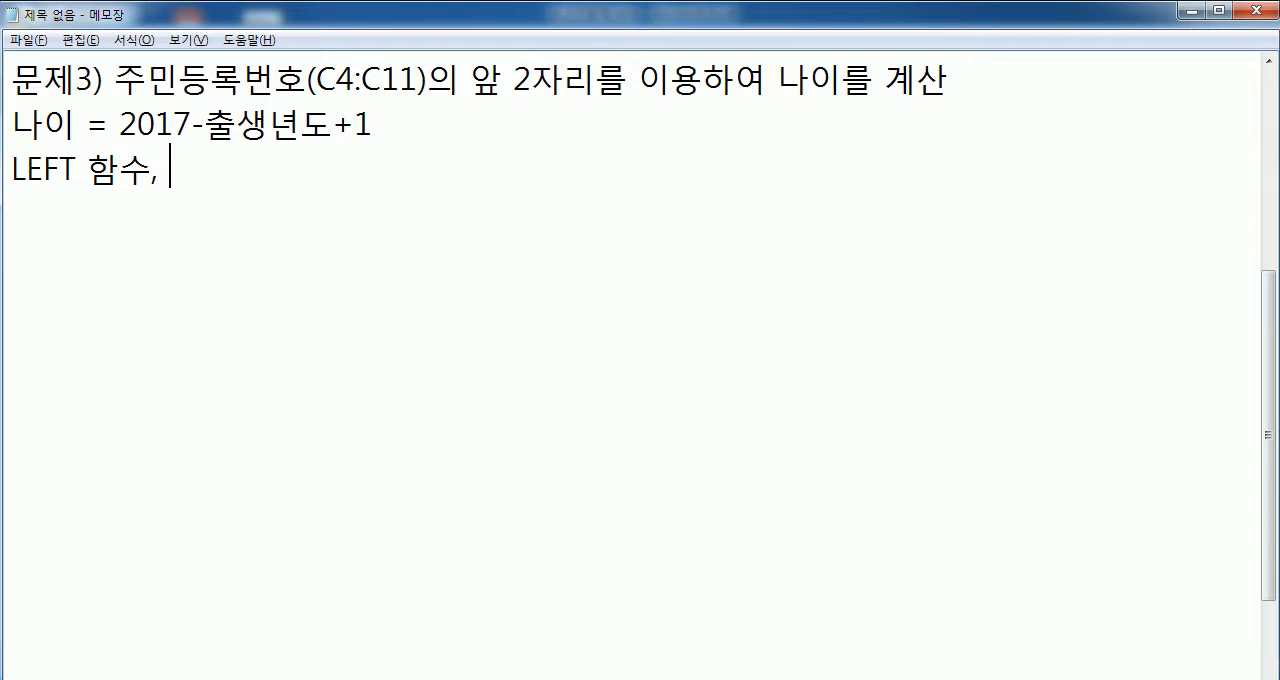
text(& 여ㄴ산자)
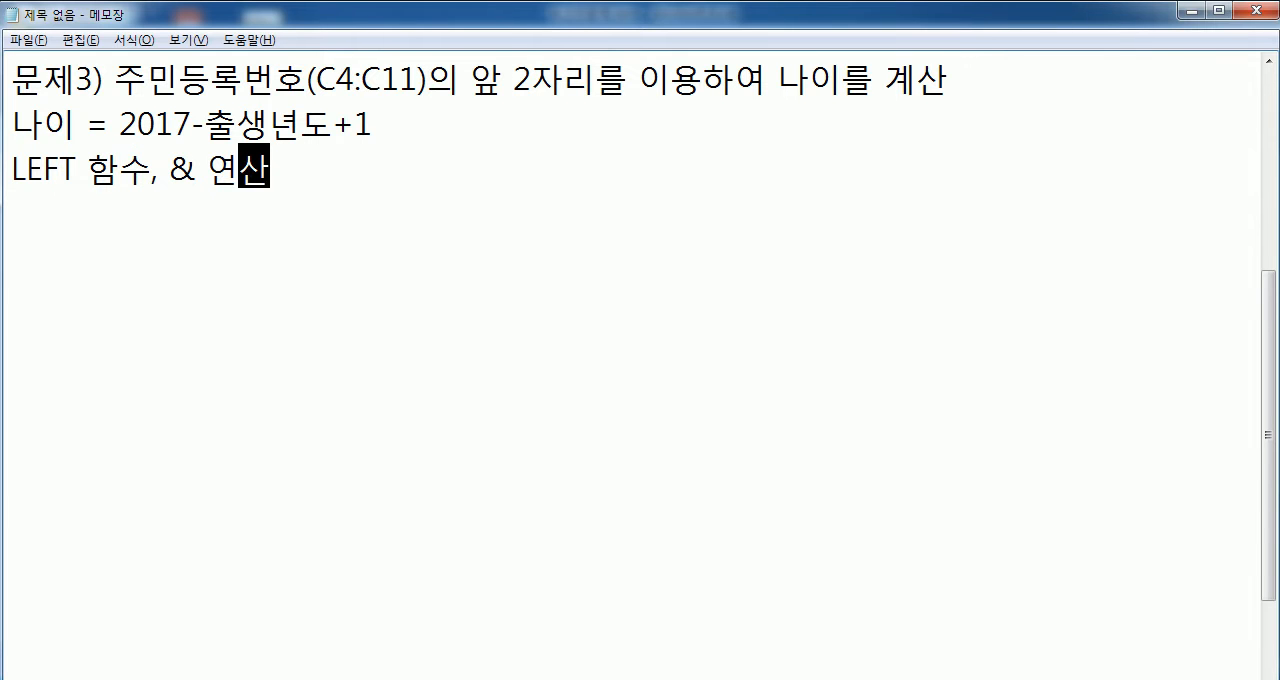
text( 사용)
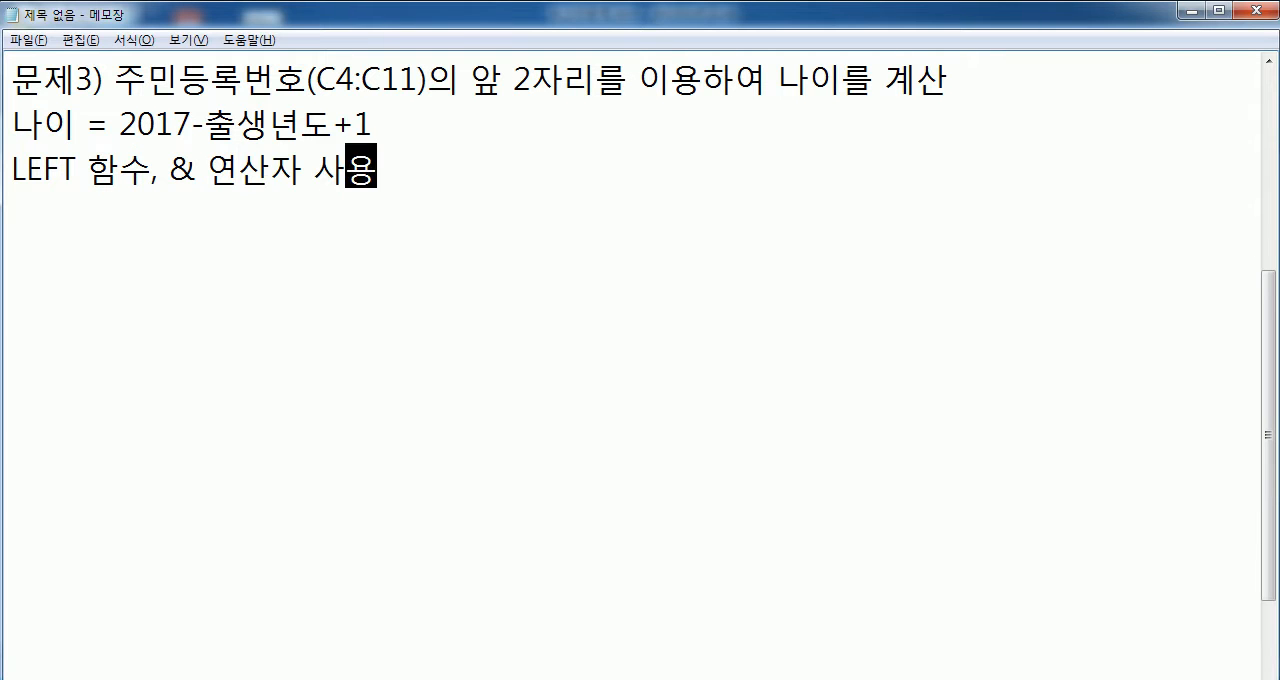
key(Return)
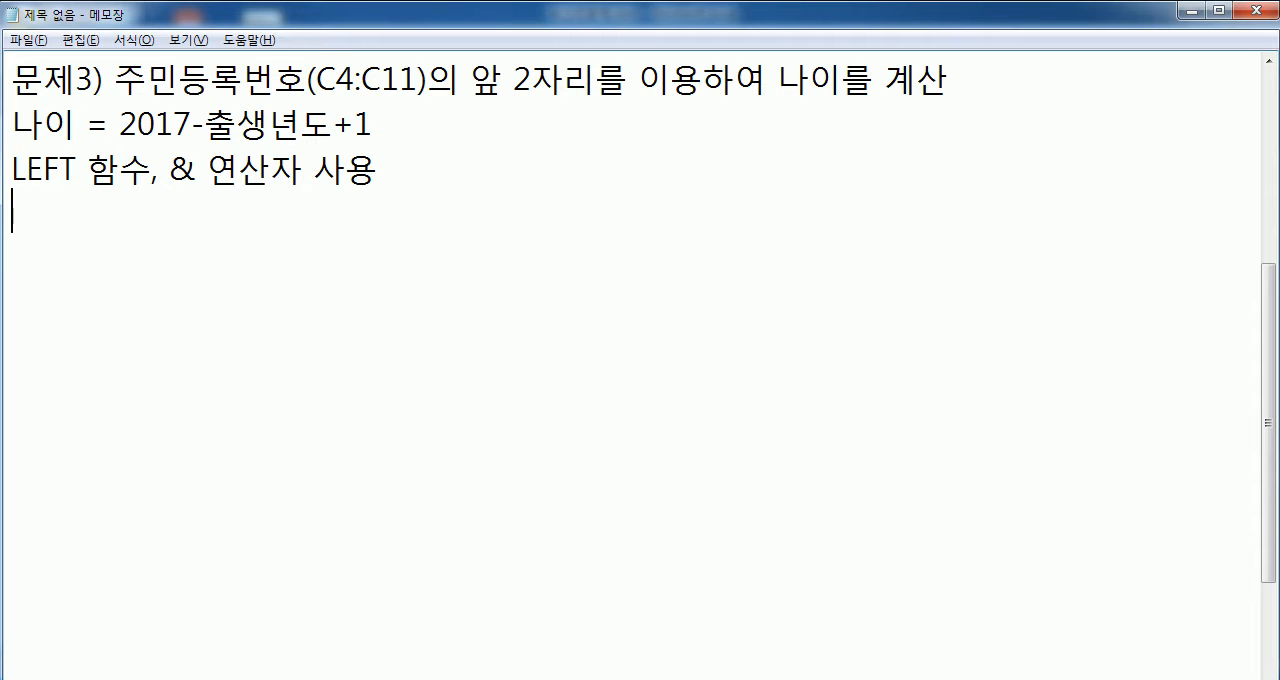
- Copy the registration number from cell C4 in Excel and paste it into Notepad after the label "C4 : ", leaving a blank line above
key(alt+Tab)
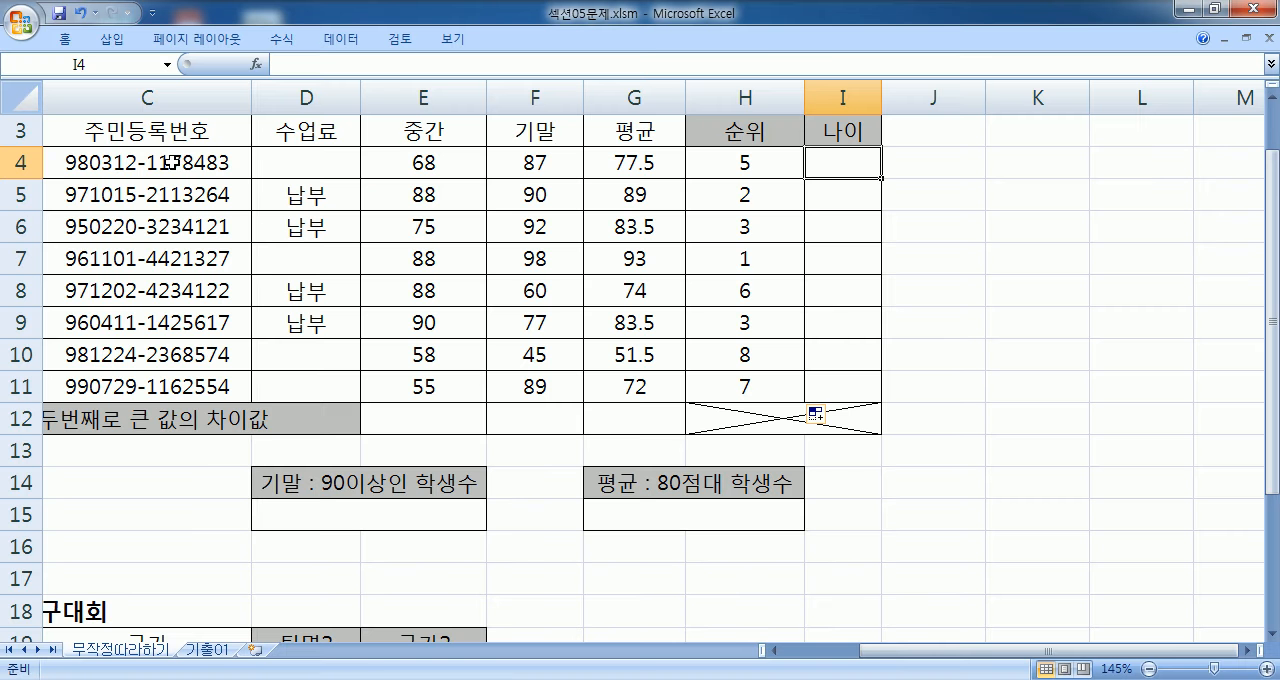
click(168, 162)
key(ctrl+c)
key(alt+Tab)
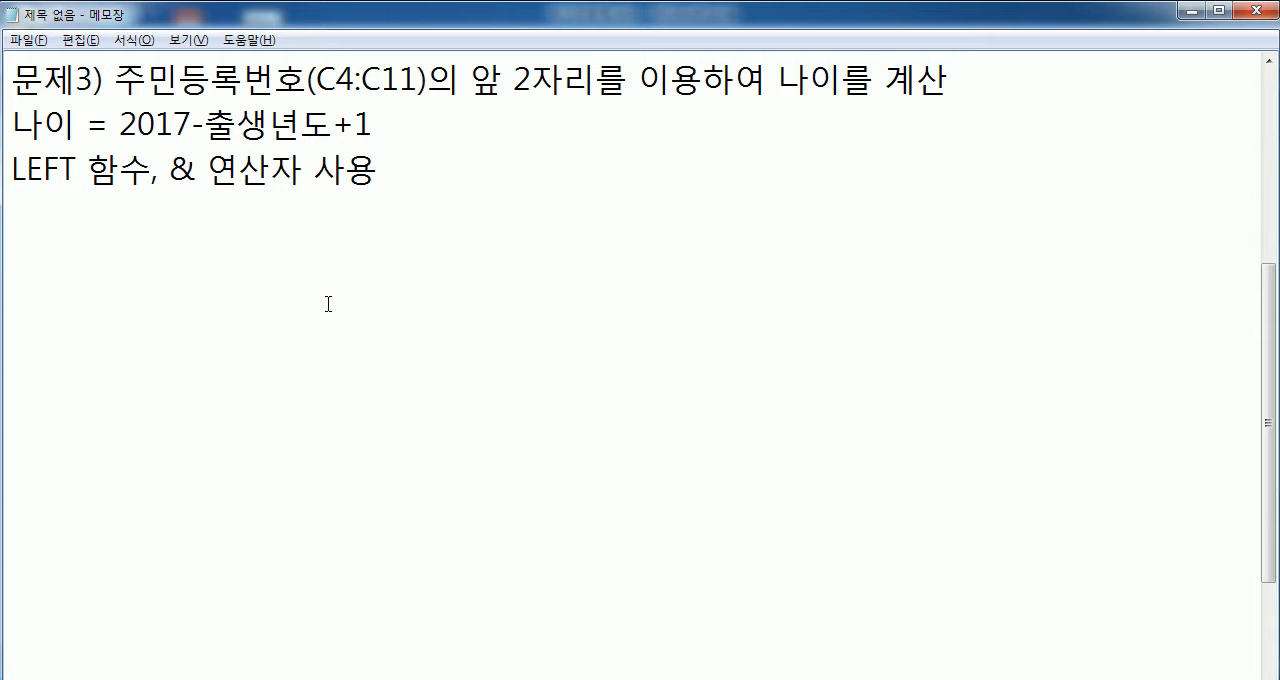
key(Return)
text(ㅊ4)
key(BackSpace)
key(BackSpace)
text(C4 :)
key(ctrl+v)
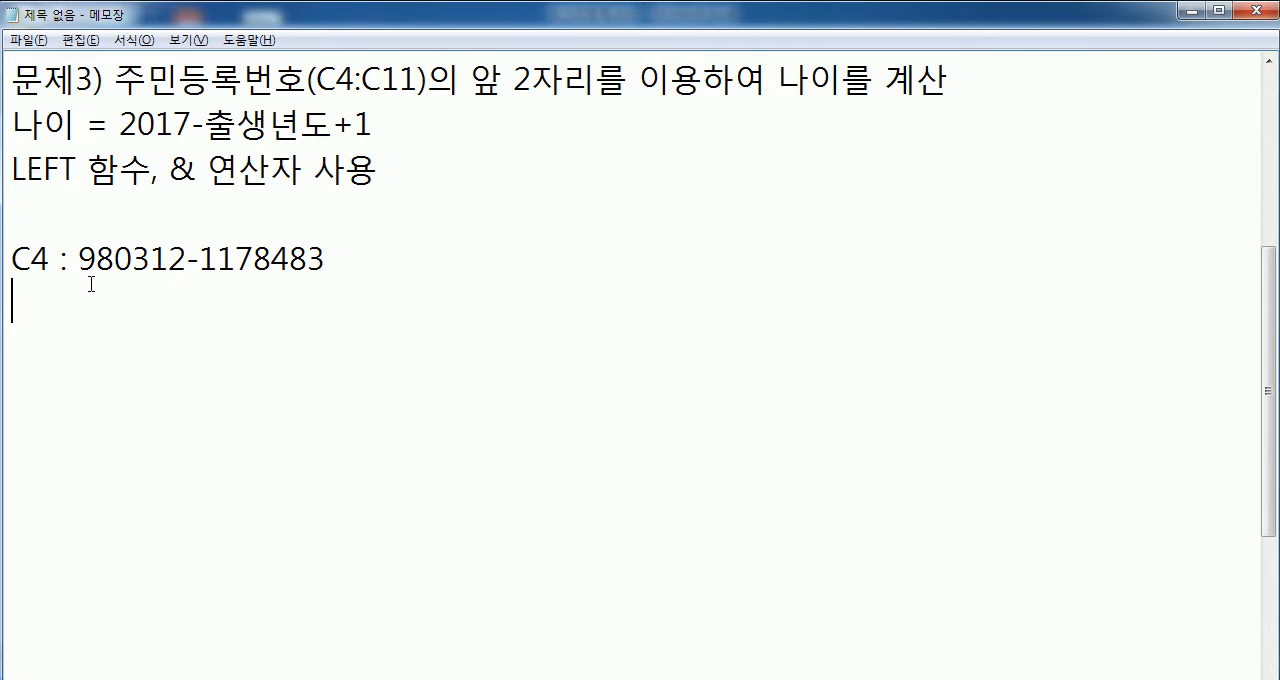
drag(86, 250, 326, 262)
click(309, 288)
key(alt+Tab)
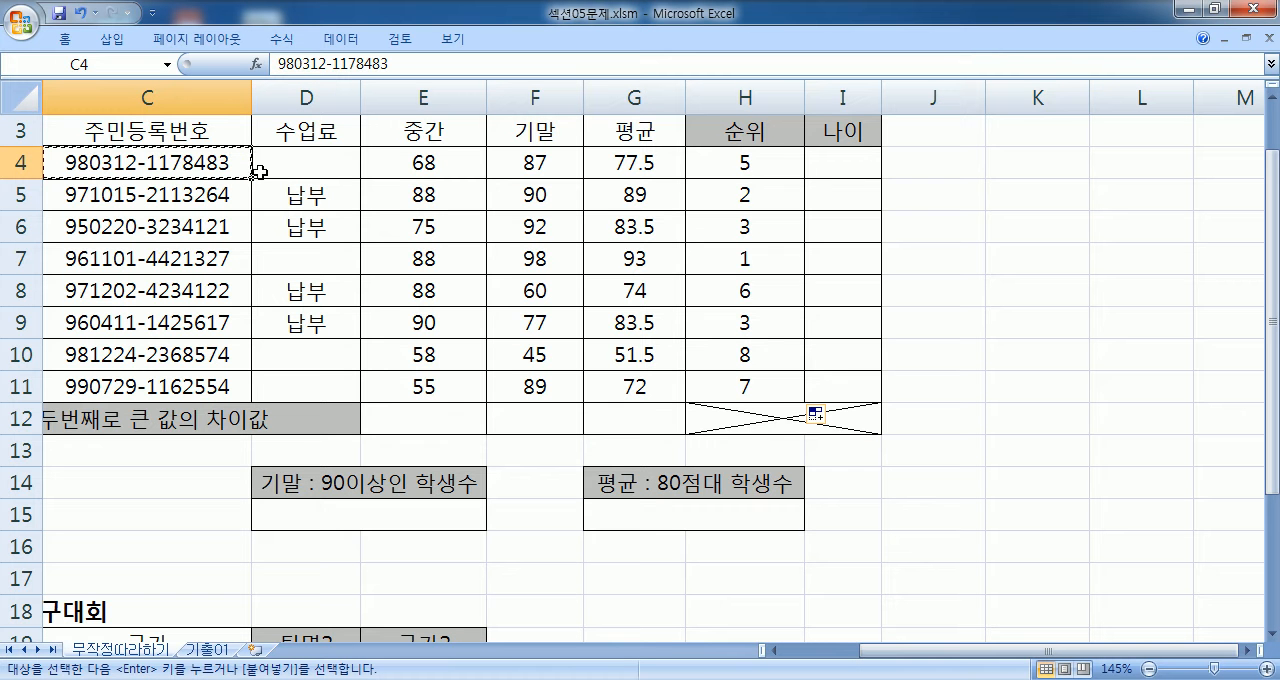
key(alt+Tab)
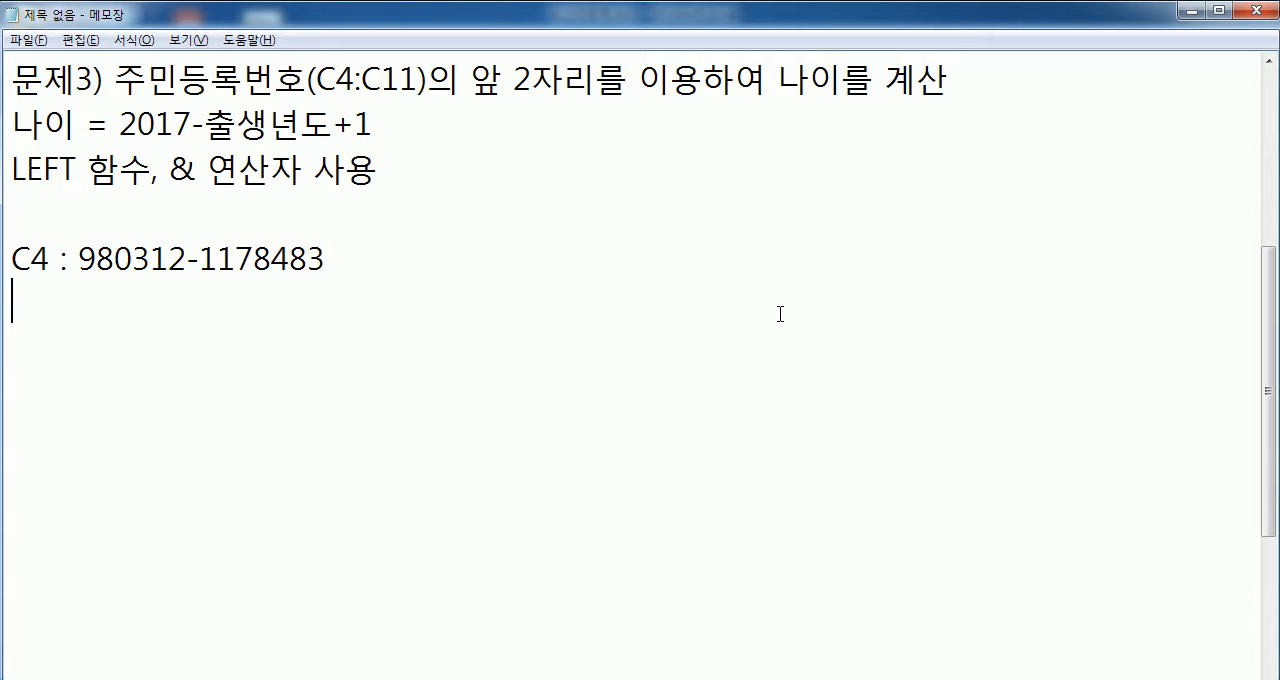
- Write the example age calculation "=2017-1998+1" under the C4 line and add new lines below it
text(=2017)
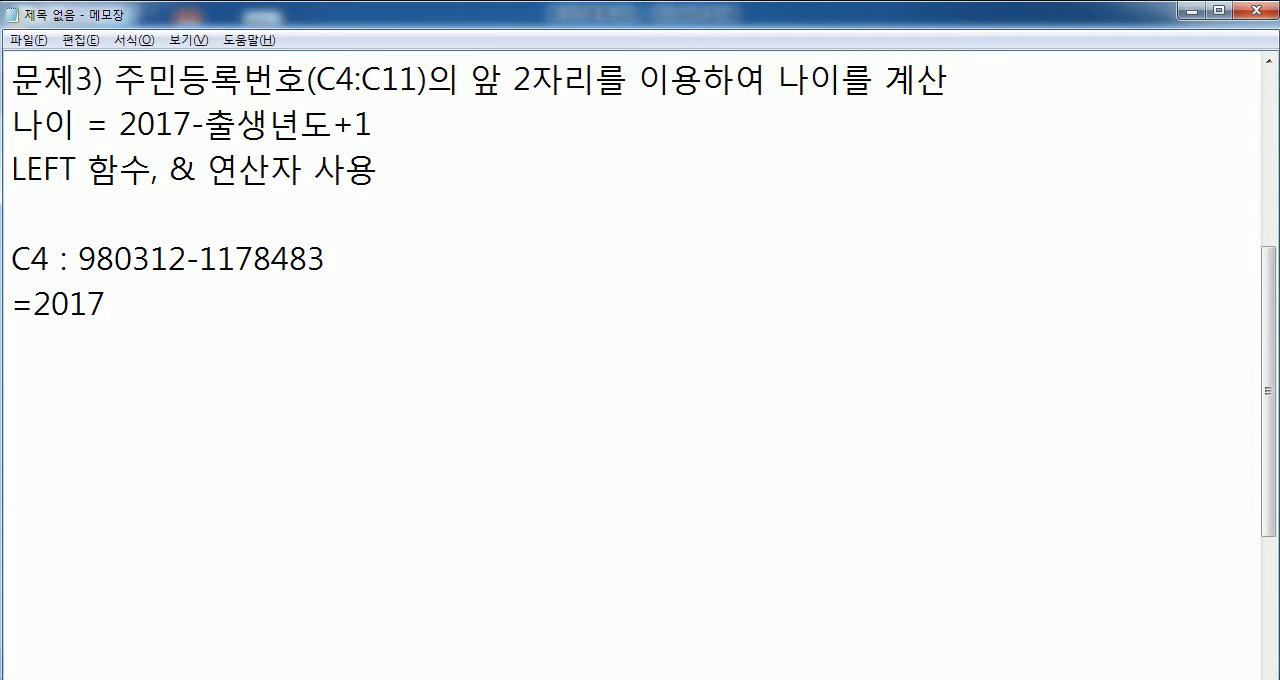
text(-1998)
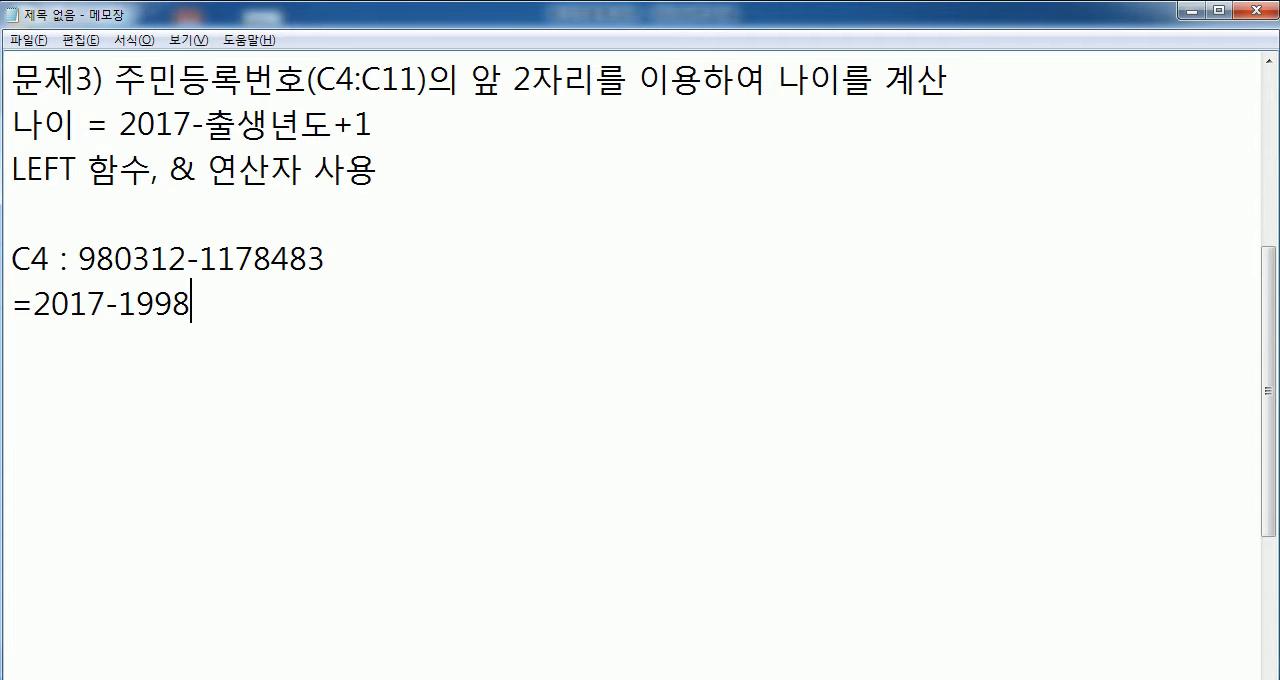
text(+1)
key(Return)
key(Return)
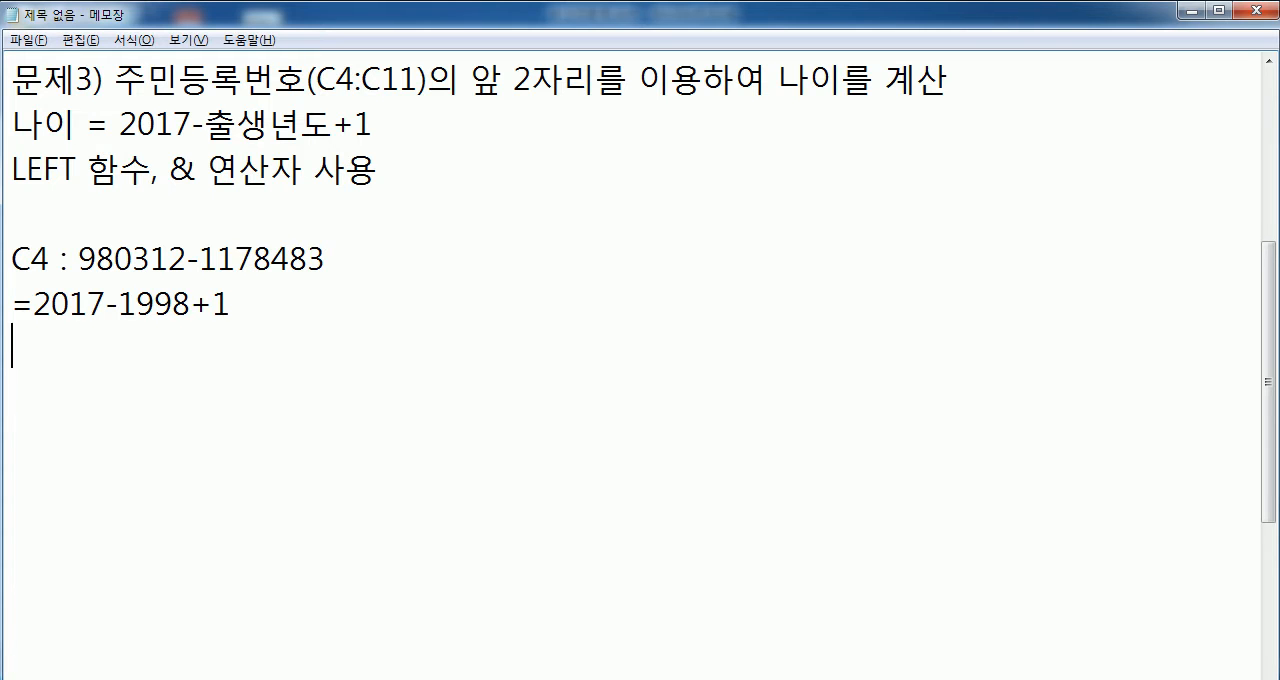
- Compare the +1 terms, the registration number's first two digits and the birth year in the example calculation
drag(191, 307, 231, 306)
drag(334, 118, 399, 116)
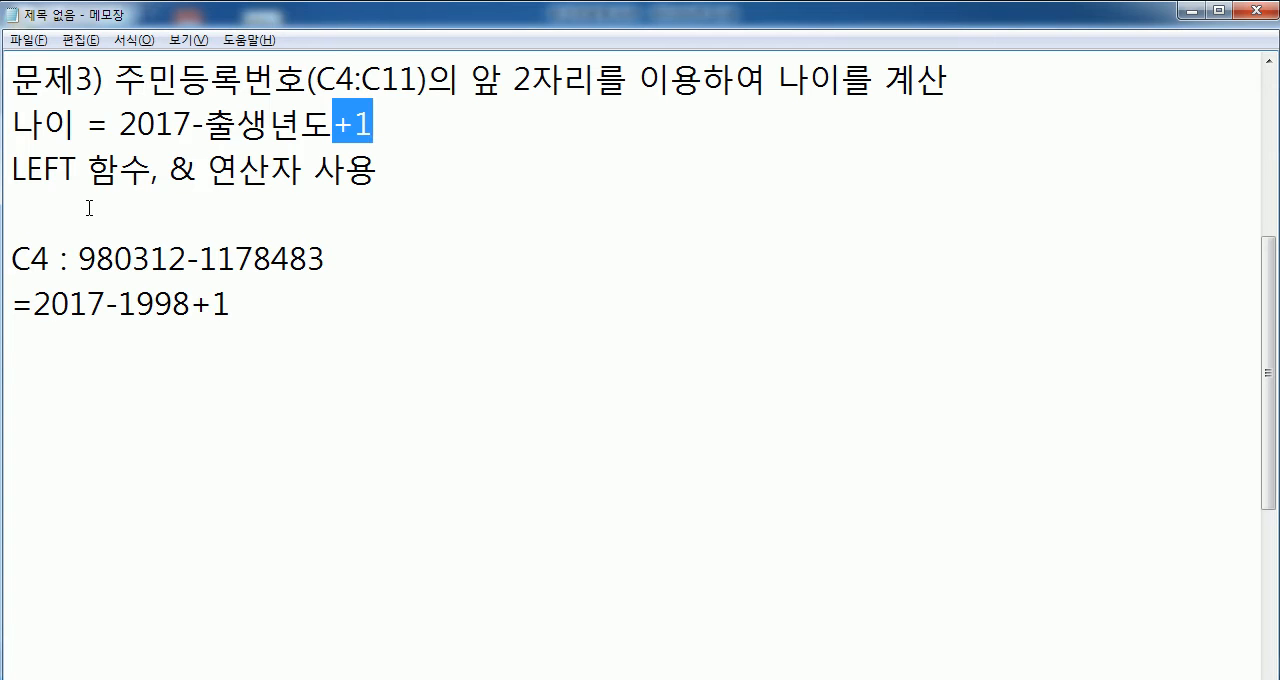
drag(79, 258, 116, 258)
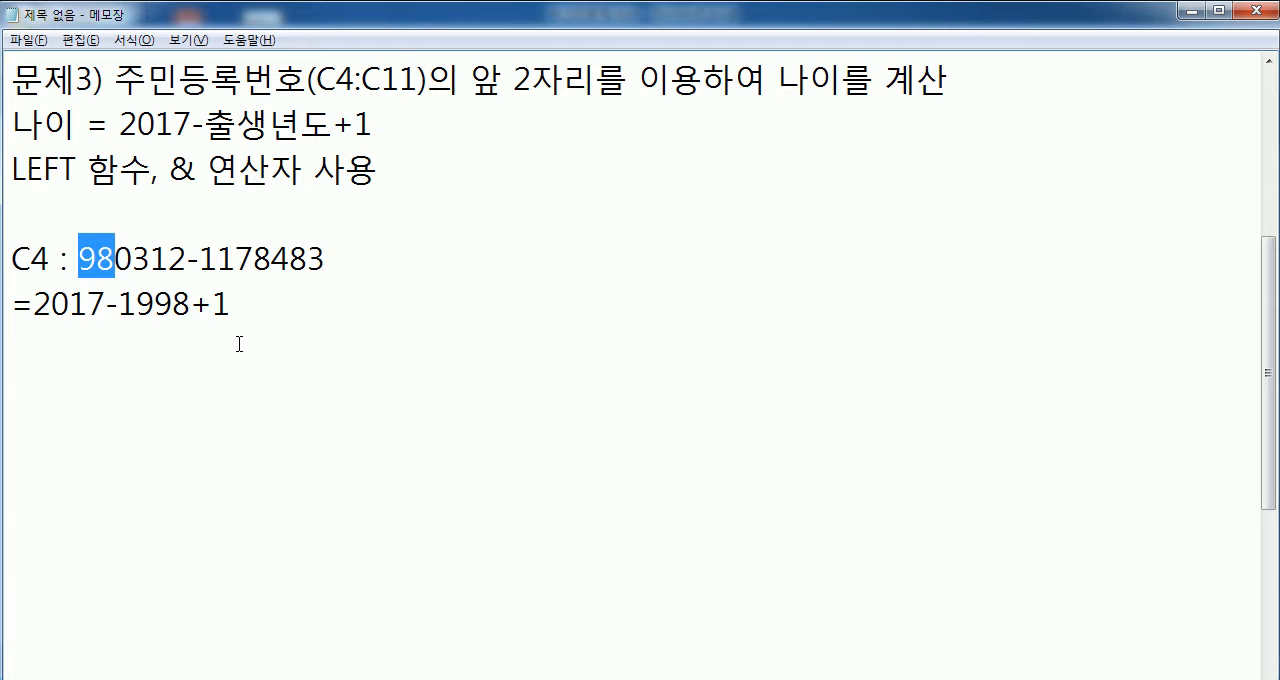
drag(117, 304, 190, 304)
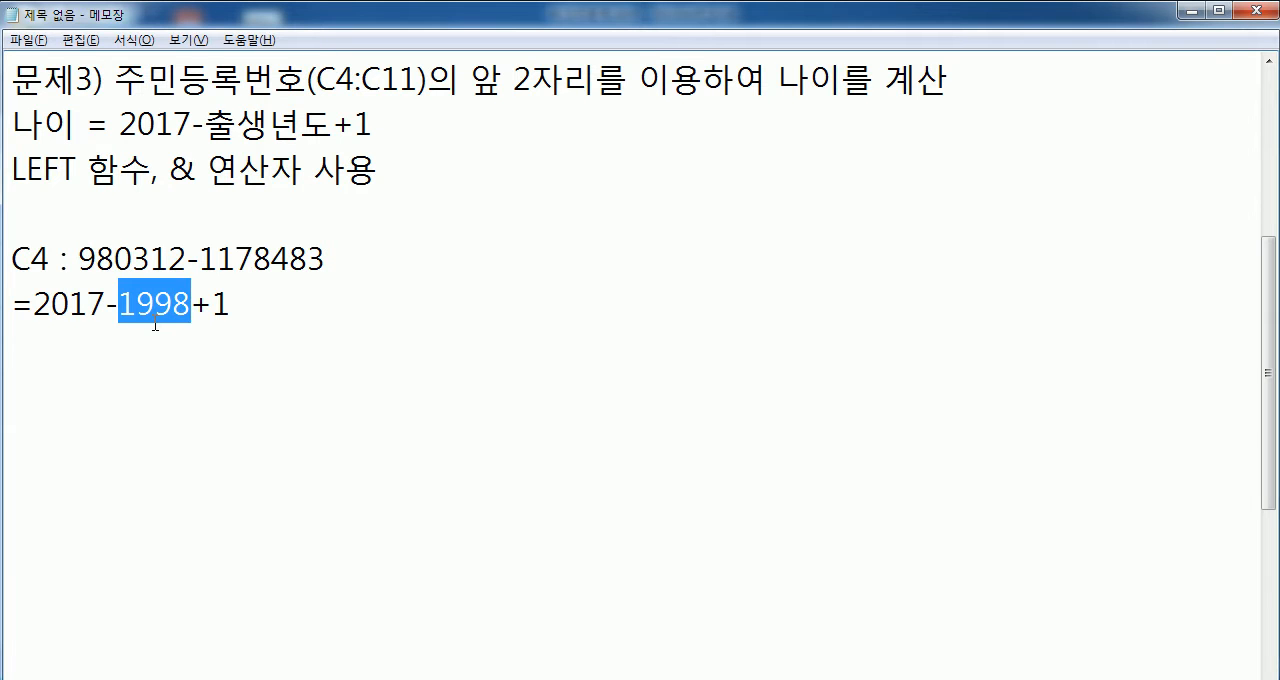
drag(79, 258, 115, 258)
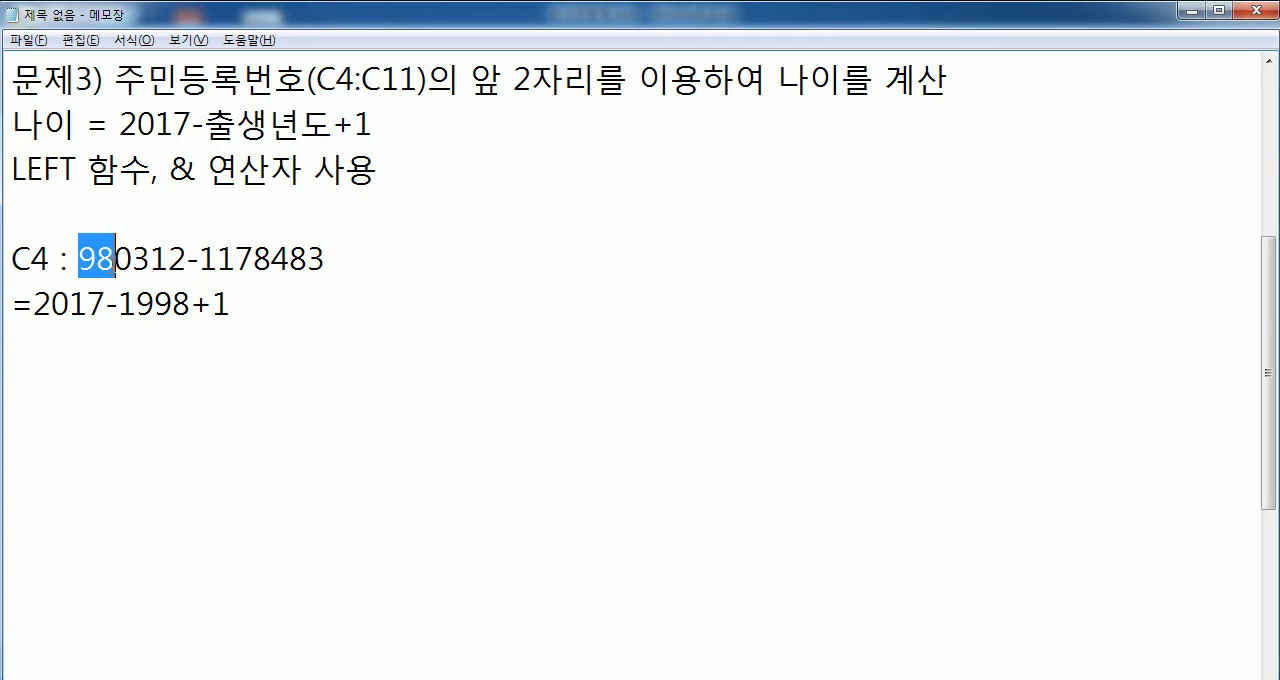
click(116, 258)
drag(116, 258, 80, 258)
drag(155, 304, 191, 304)
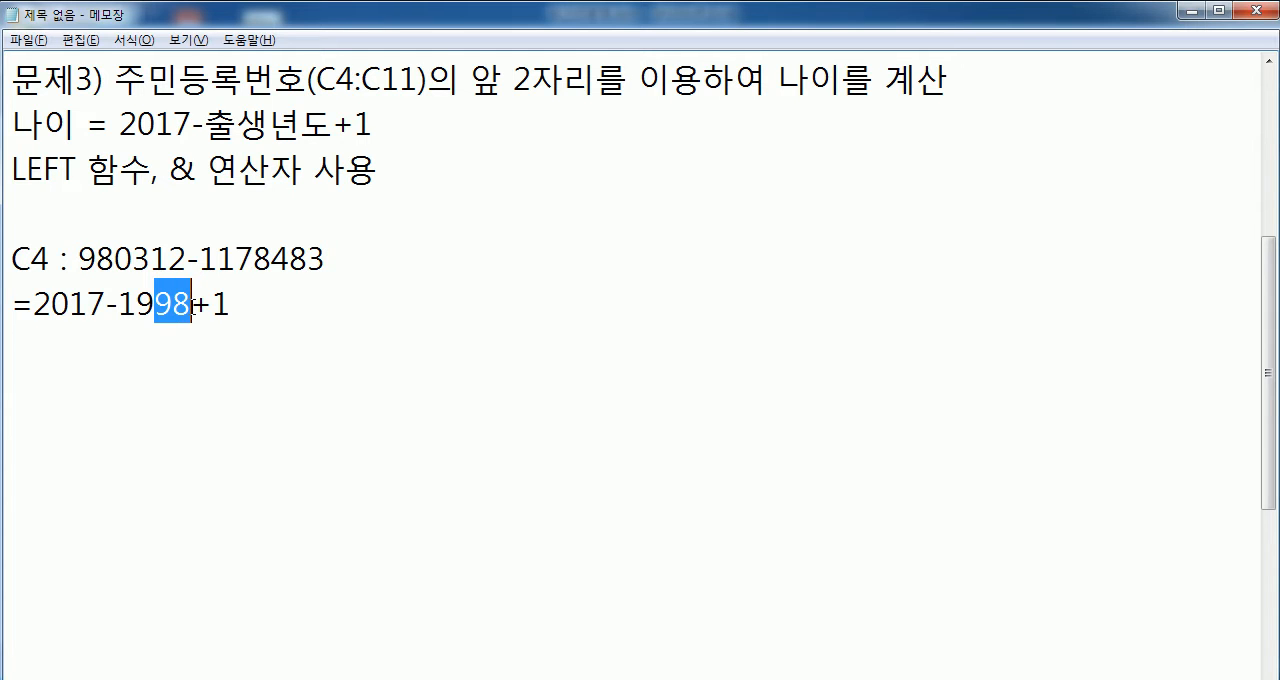
- Write a second calculation line "=2017-1998+1" directly below the first one
click(148, 332)
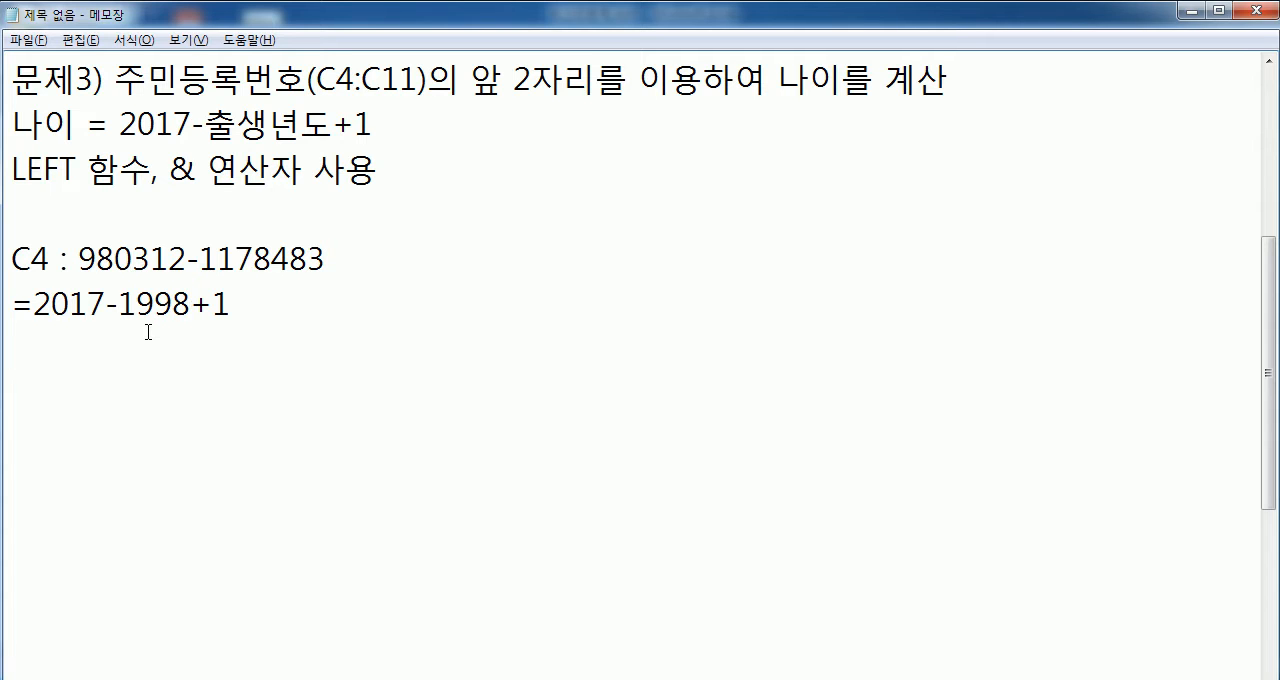
text(=2017-1998+1)
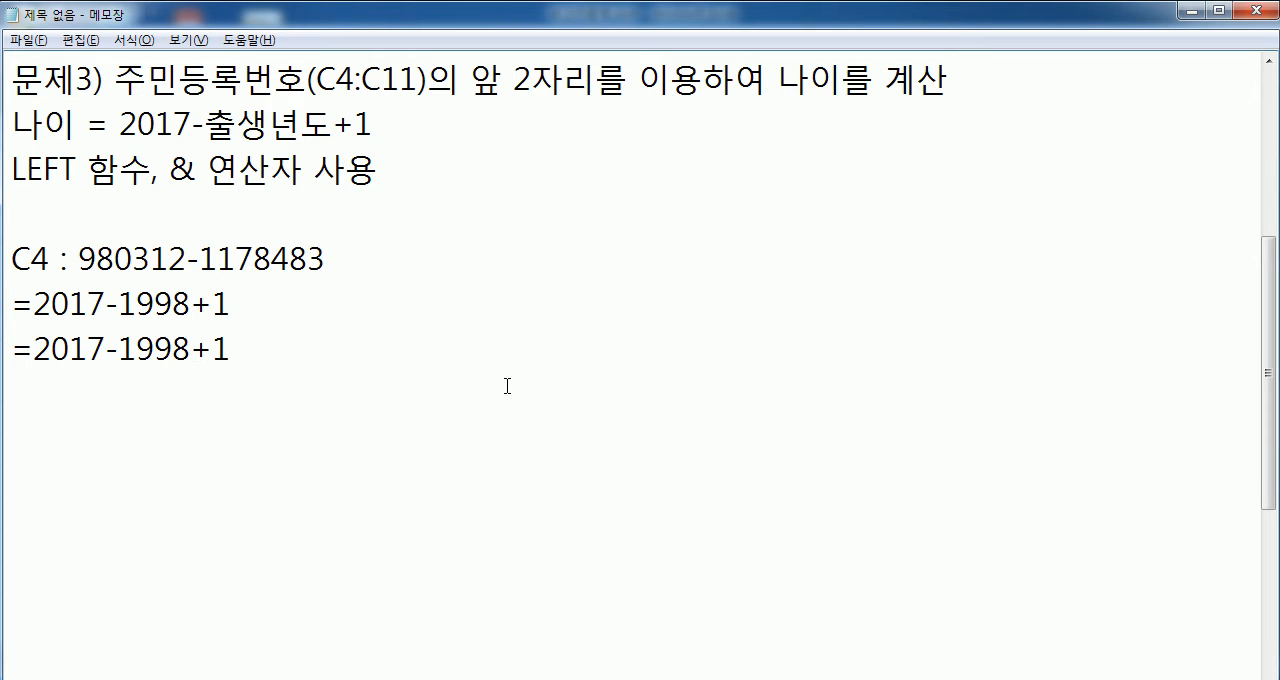
- Split the birth year in the second calculation into joined text so the line reads =2017-"19"&"98"+1
drag(155, 350, 121, 348)
click(121, 348)
text(")
key(Right)
key(Right)
text("")
key(Right)
key(Right)
text(")
key(Left)
key(Left)
key(Left)
key(Left)
text(&)
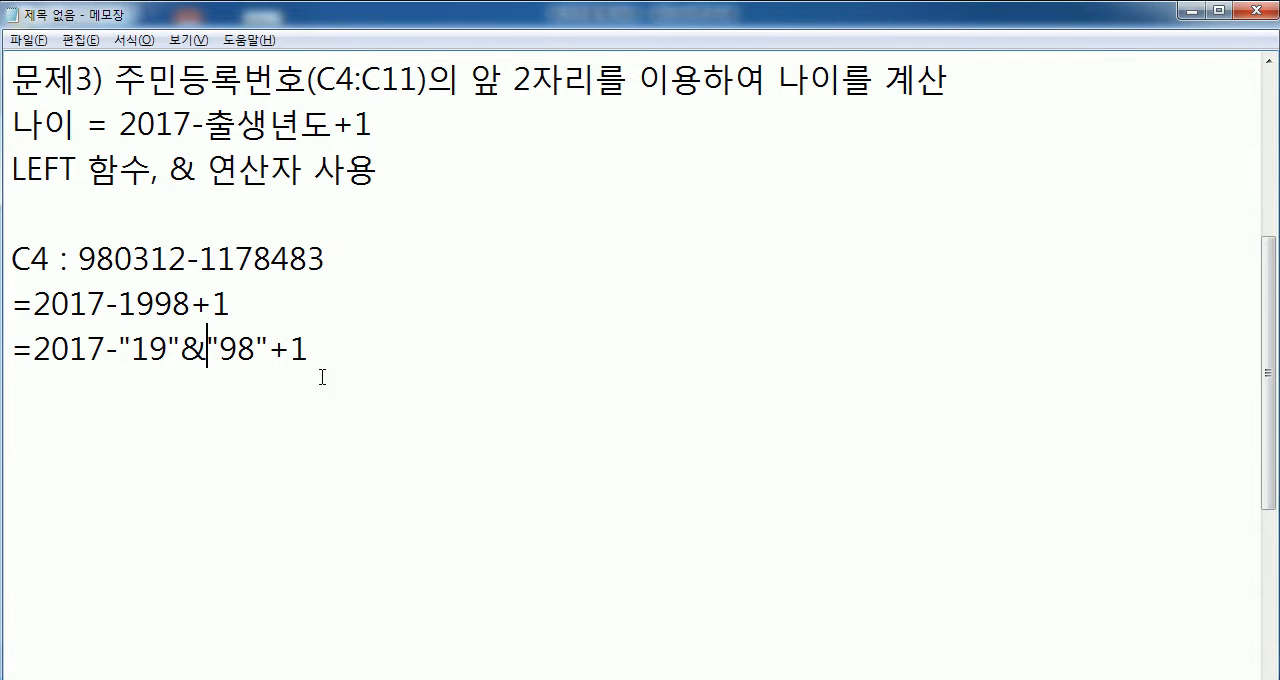
- Examine the & operator in the LEFT note and the parts it joins in the second calculation line
drag(170, 168, 302, 168)
drag(168, 168, 302, 168)
drag(131, 345, 207, 348)
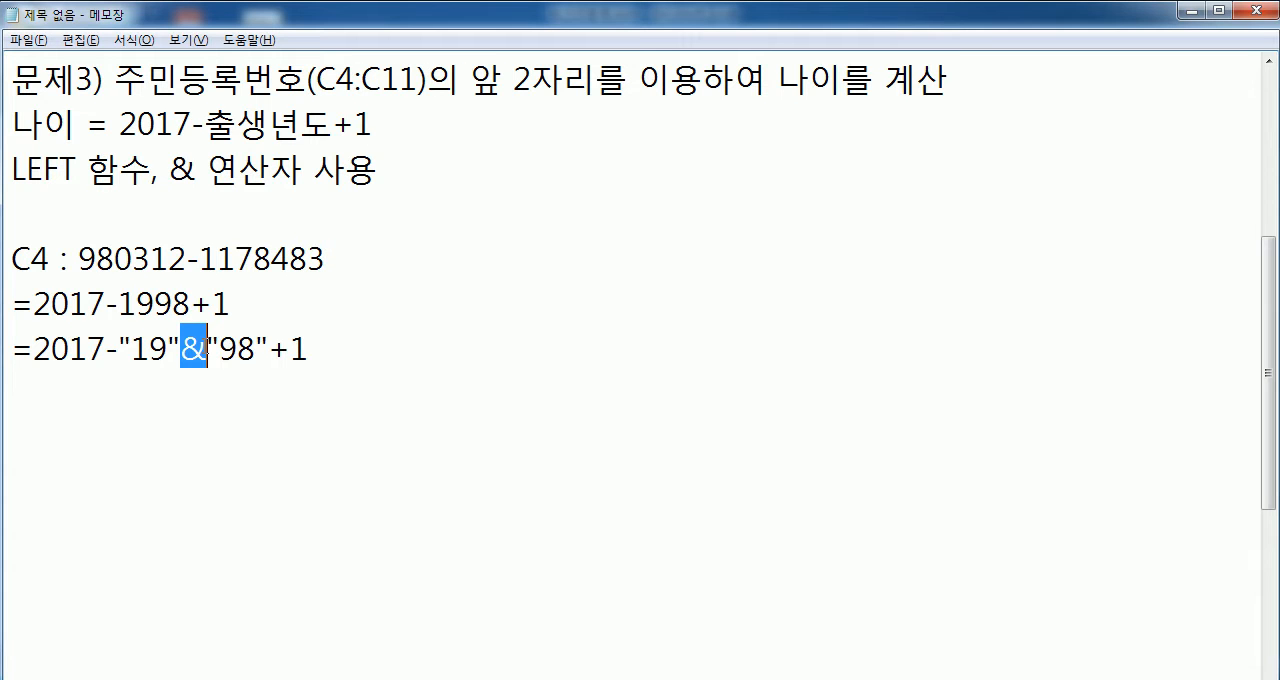
drag(168, 168, 302, 168)
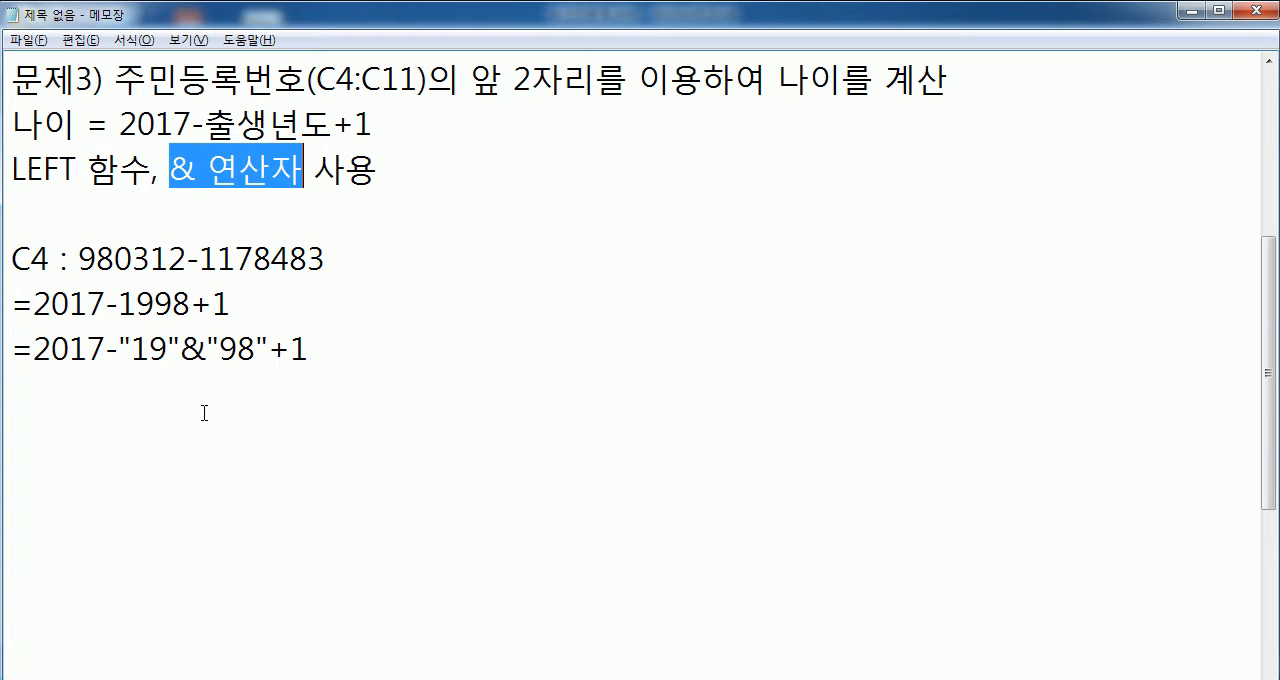
click(158, 369)
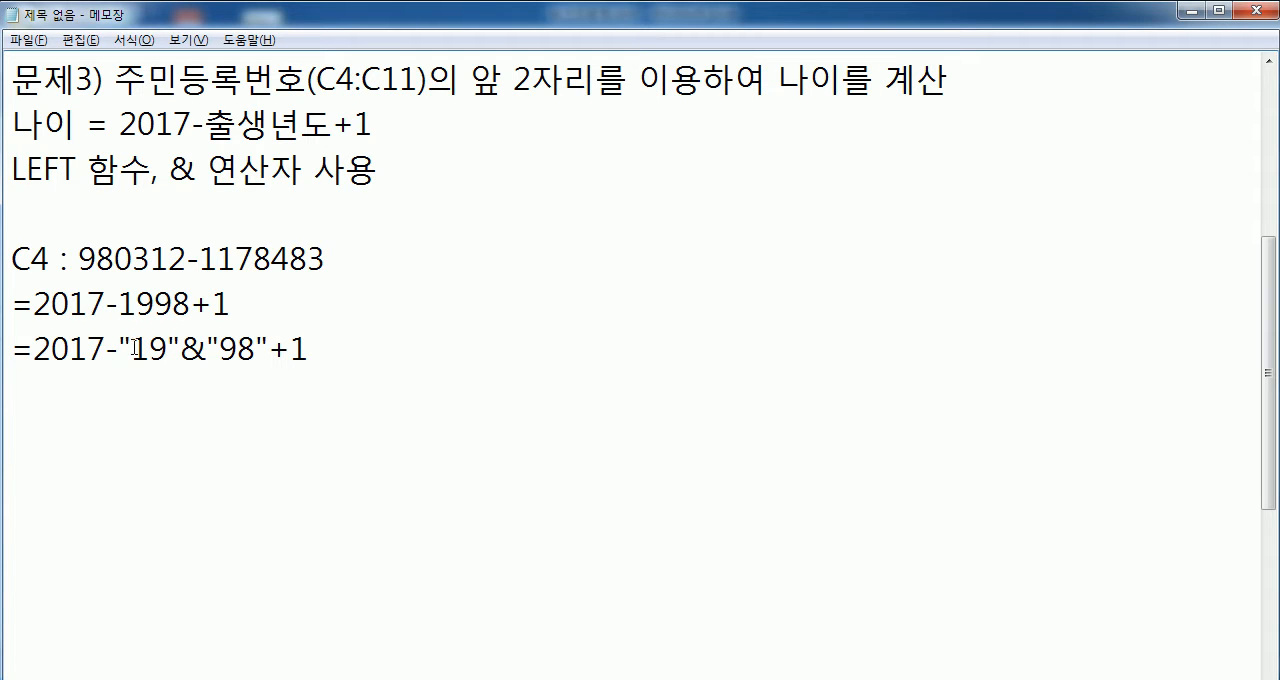
drag(118, 349, 269, 349)
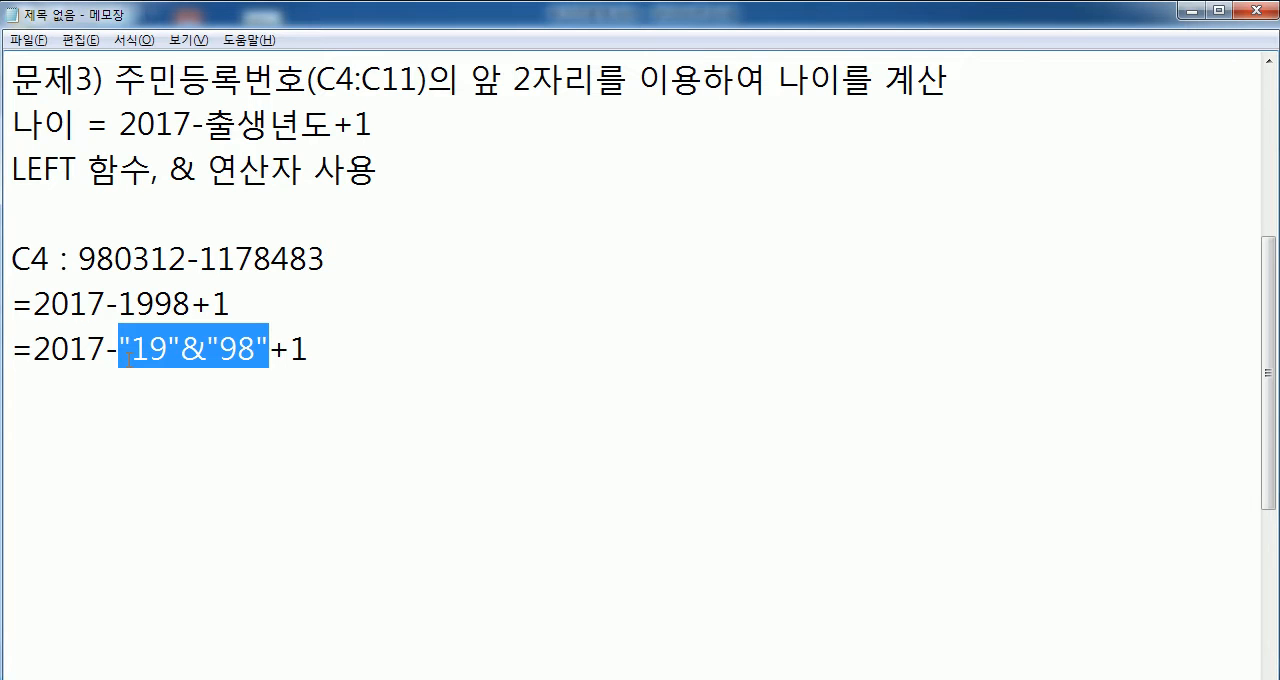
click(180, 408)
drag(181, 349, 36, 349)
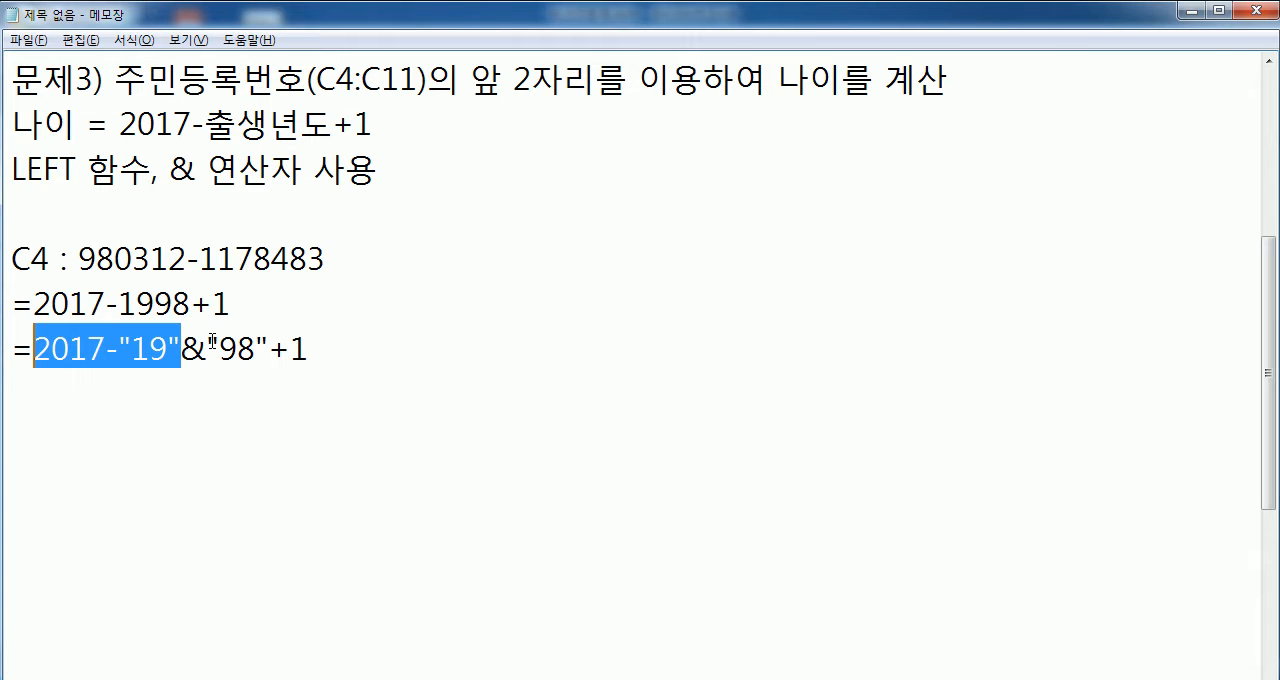
drag(212, 342, 339, 342)
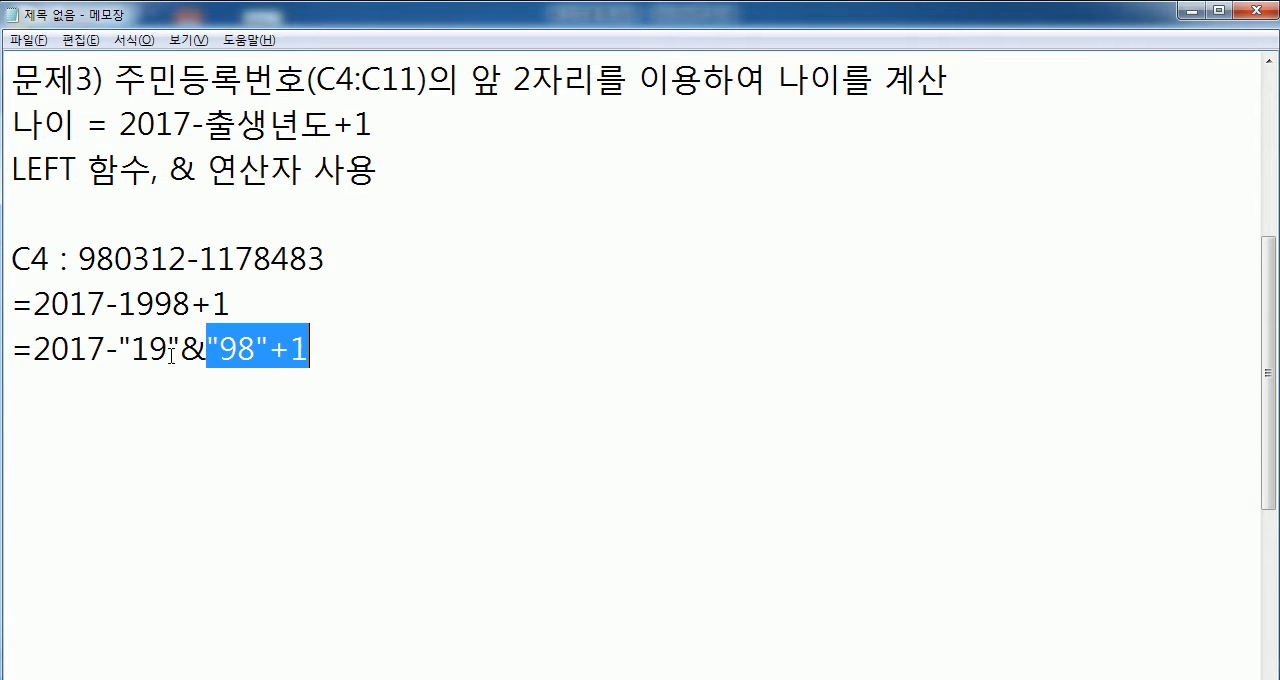
drag(181, 349, 200, 349)
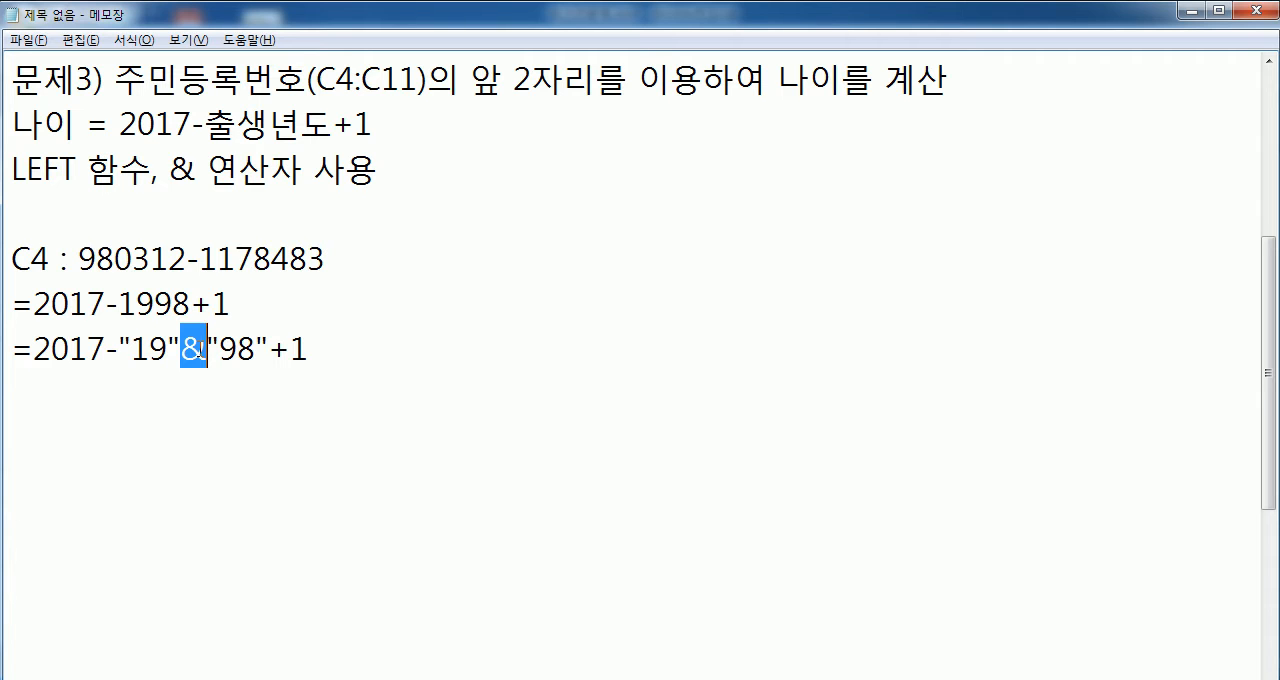
- Mark the calculation =2017-"19"&"98"+1 as wrong with "(X)" and add a new line below it
click(500, 335)
text((X)
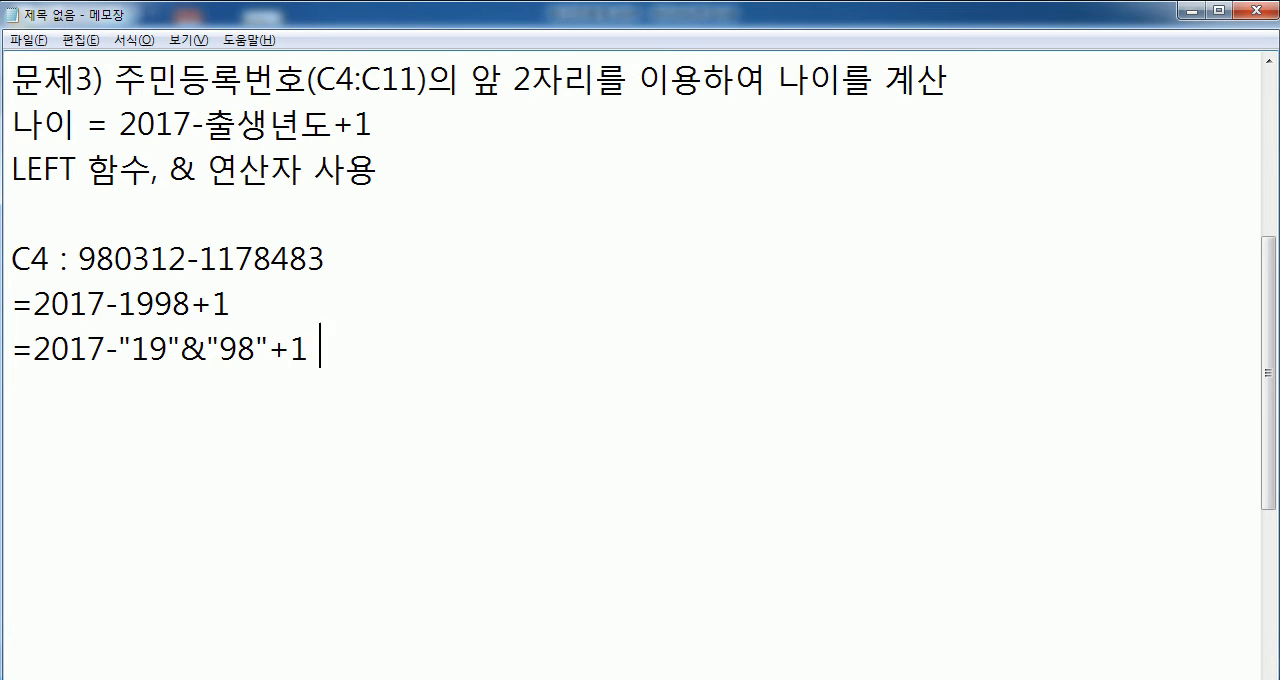
text())
key(Return)
- Write "=2017-19 98+1" on the new line, with a space between 19 and 98
text(=2017-19)
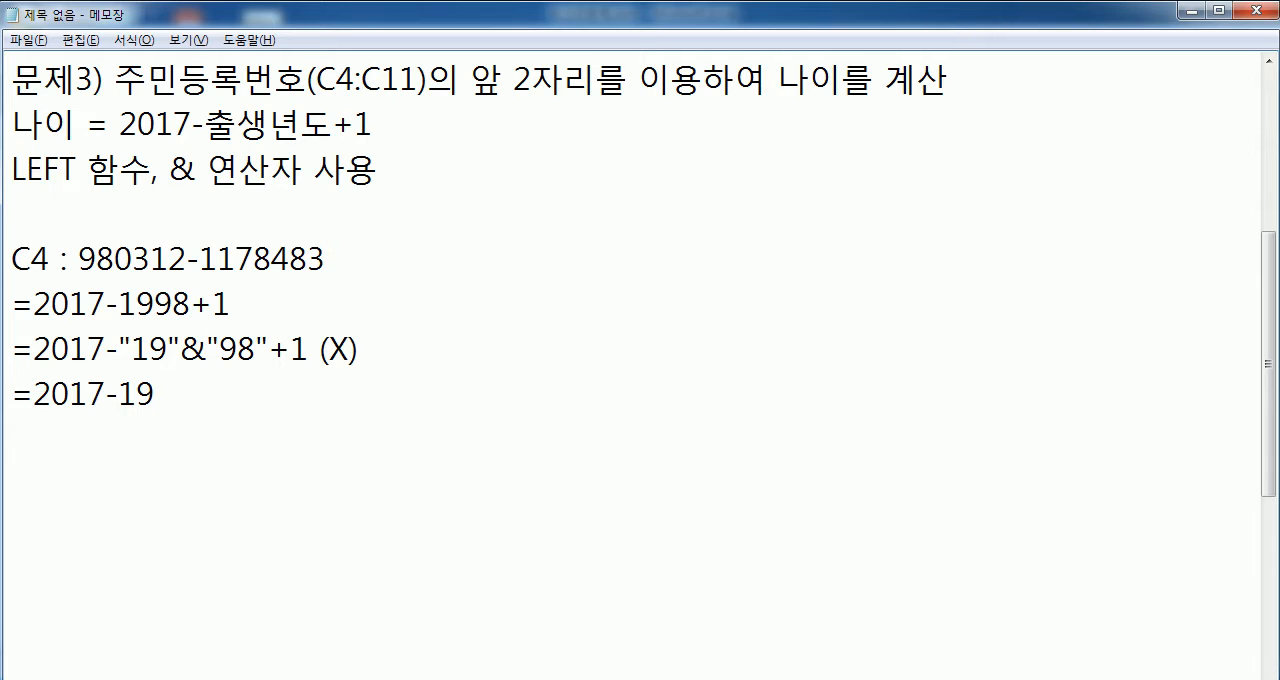
text( 98+1)
- Enclose 19 and 98 separately in double quotes so the third calculation reads =2017-"19" "98"+1
key(Left)
key(Left)
key(Left)
key(Left)
key(Left)
key(Left)
key(Left)
key(Right)
text(")
key(Right)
key(Right)
text(")
key(Right)
key(Right)
key(Left)
text(")
key(Right)
key(Left)
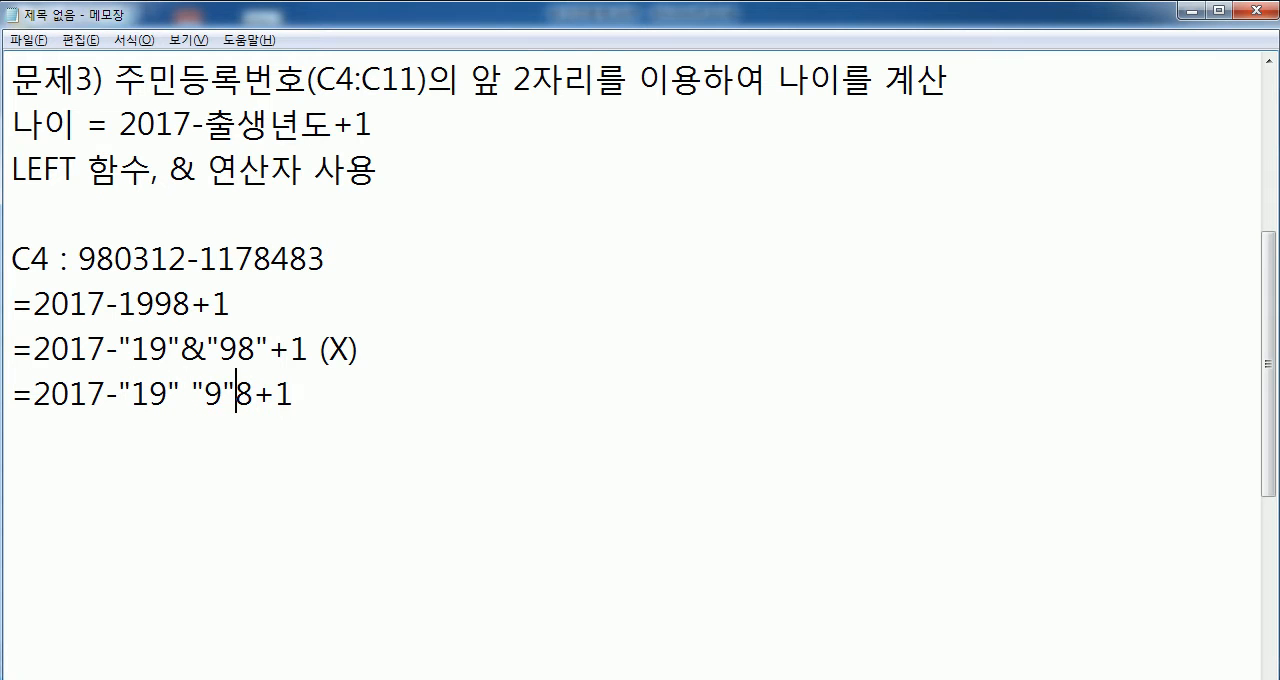
key(Right)
text(")
- Insert "&" with surrounding spaces between the quoted 19 and 98 and mark the third calculation with "(X)"
key(Left)
key(Left)
key(Left)
key(Left)
key(Left)
key(Left)
key(Left)
key(Right)
key(Right)
key(Left)
text(& )
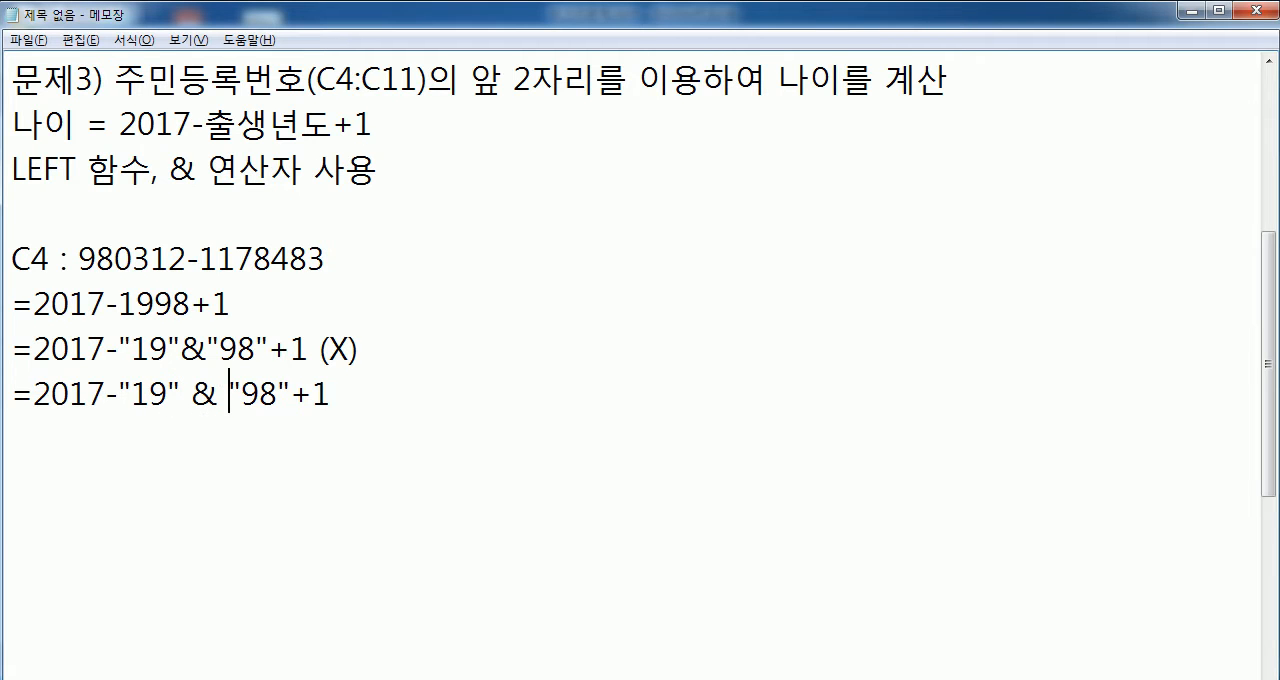
text((C)
key(BackSpace)
text(X))
- Write the intermediate expression "=1998&99" on a new line below the third calculation
key(Return)
text(=1998)
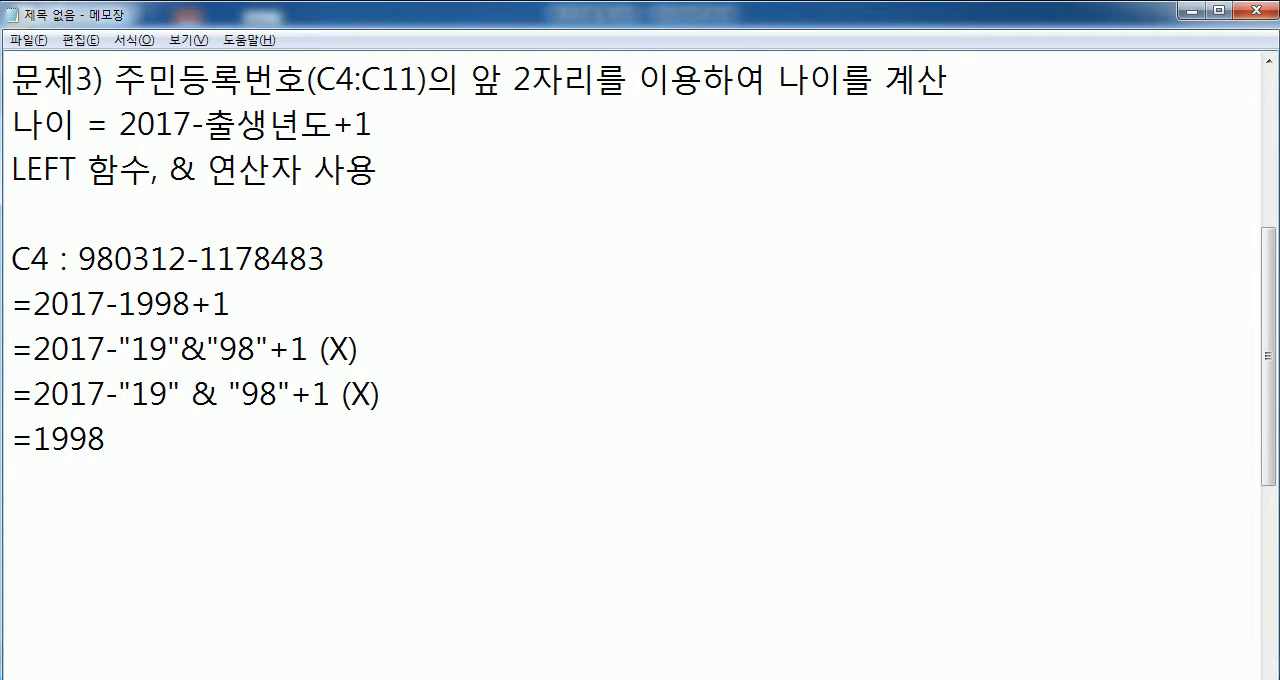
text( 99)
key(Left)
key(Left)
text(&)
key(Delete)
- Write the joined result 199899 on the next line and mark both it and =1998&99 with "(X)"
key(End)
key(Return)
text(1998&99)
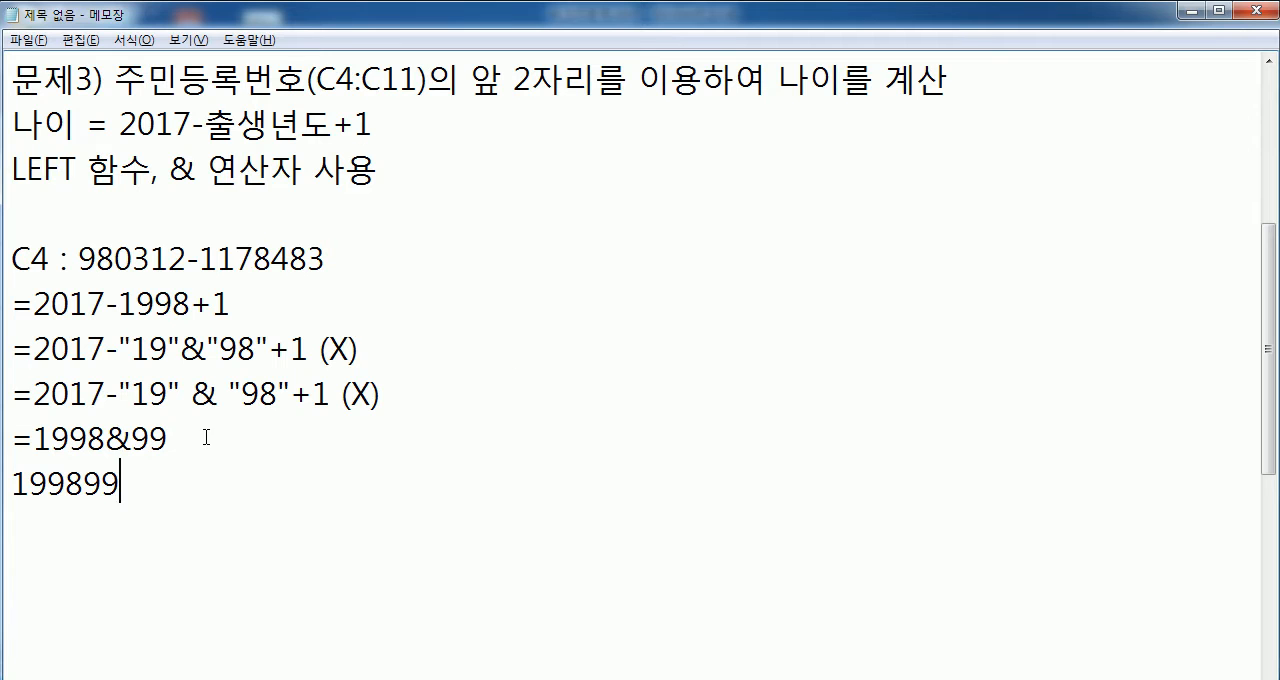
text( (X))
key(Down)
text((X))
key(Return)
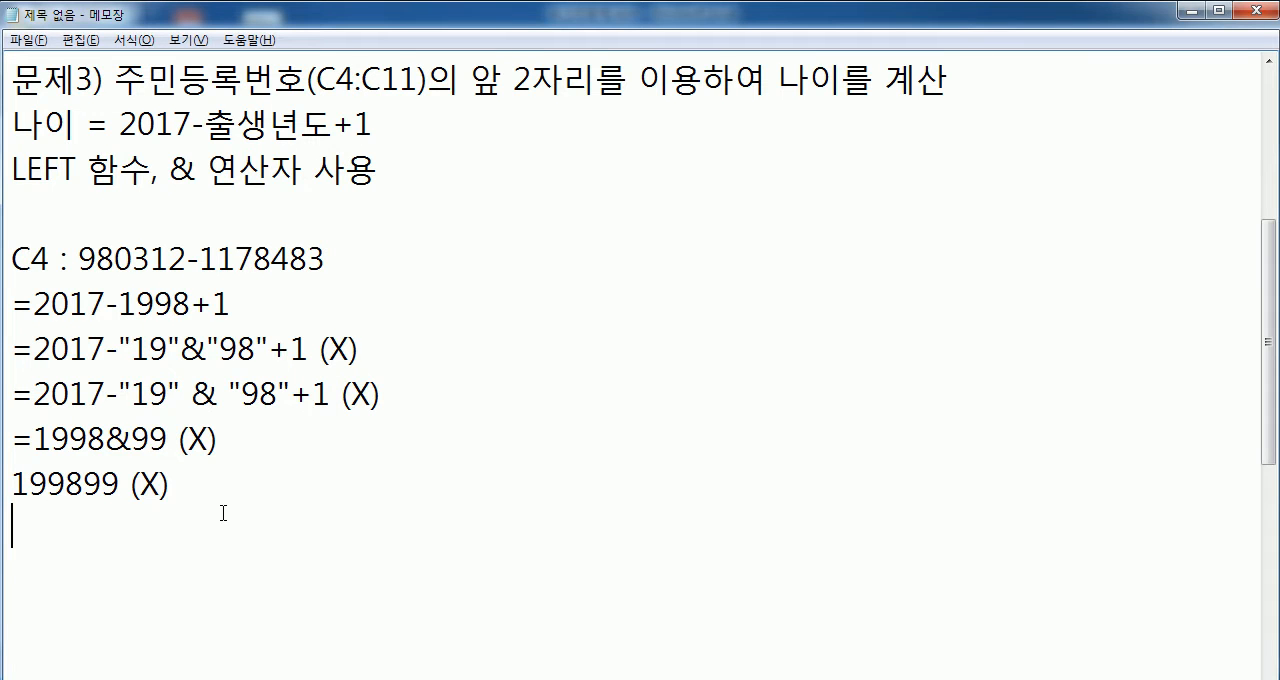
- Copy the line =2017-1998+1 below the 199899 line, separated from it by a blank line
drag(13, 304, 14, 349)
key(ctrl+c)
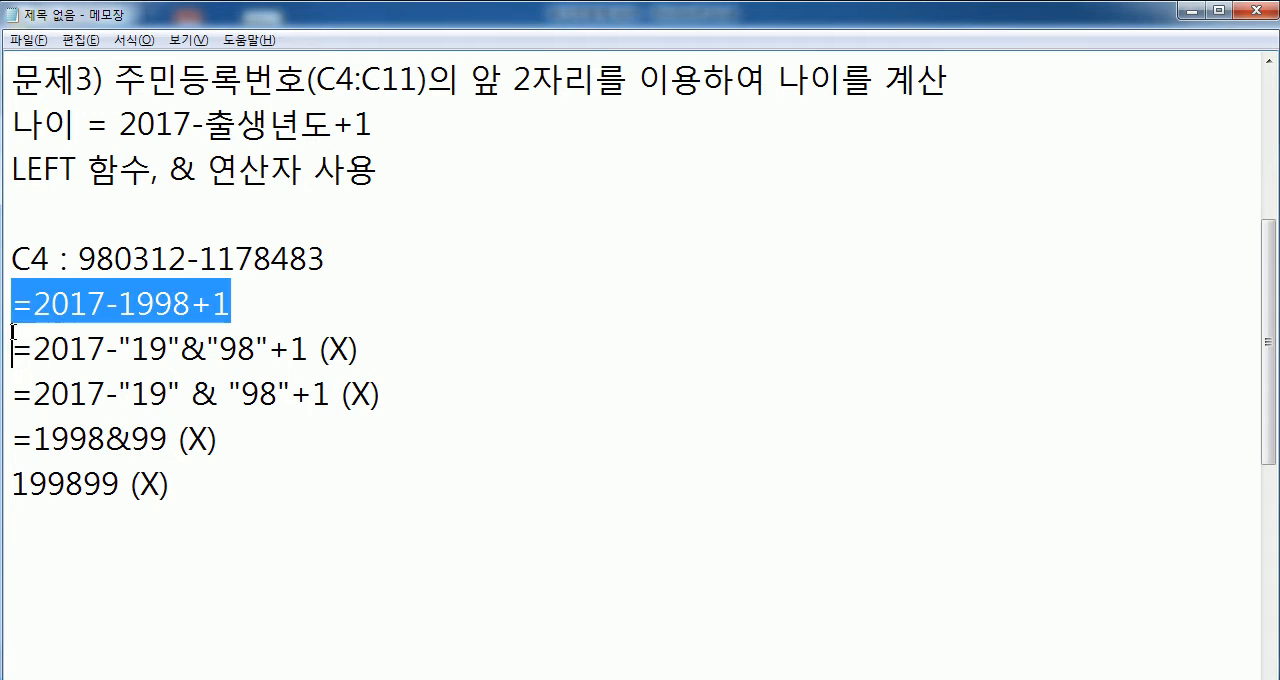
click(22, 537)
key(ctrl+v)
click(225, 489)
key(Return)
scroll(226, 474, down, 3)
scroll(218, 438, up, 1)
scroll(218, 438, up, 1)
click(82, 480)
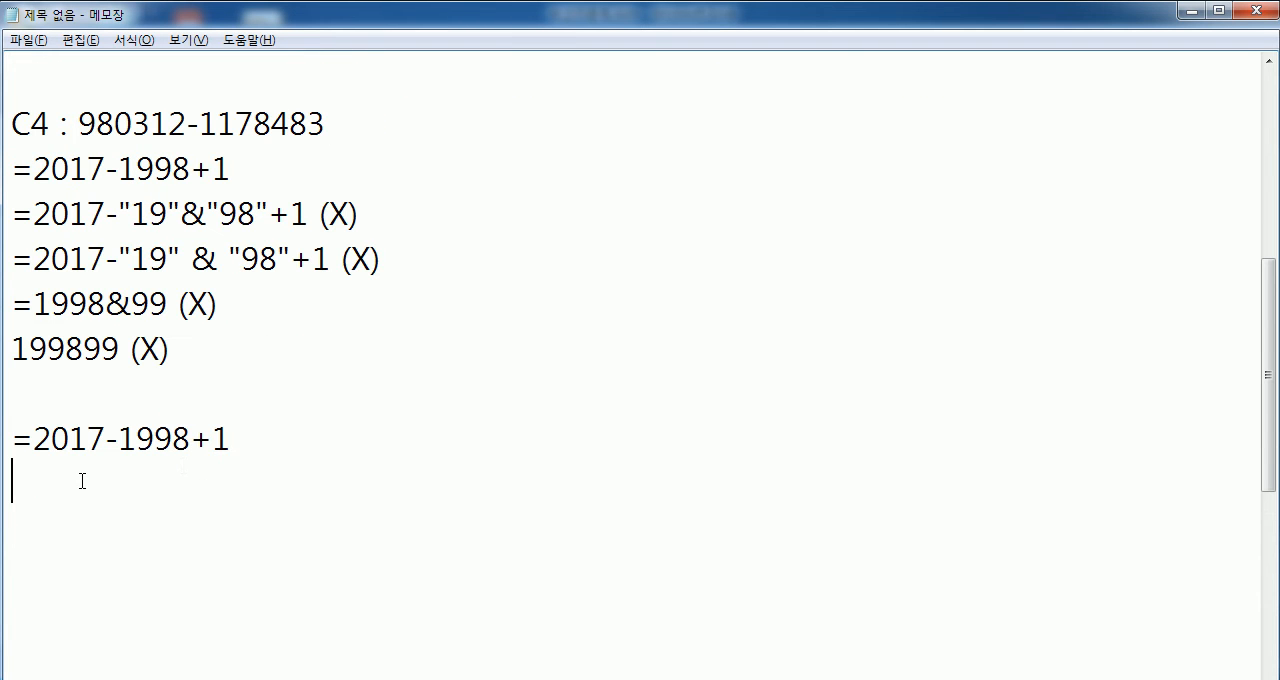
- Copy the line =2017-"19"&"98"+1 (X) directly below the repeated =2017-1998+1 line
text(=2017)
key(Up)
key(Up)
key(Up)
key(Up)
key(Up)
key(Up)
key(shift+Down)
key(ctrl+c)
key(Down)
key(Down)
key(Down)
key(Down)
key(Down)
key(ctrl+v)
key(shift+Down)
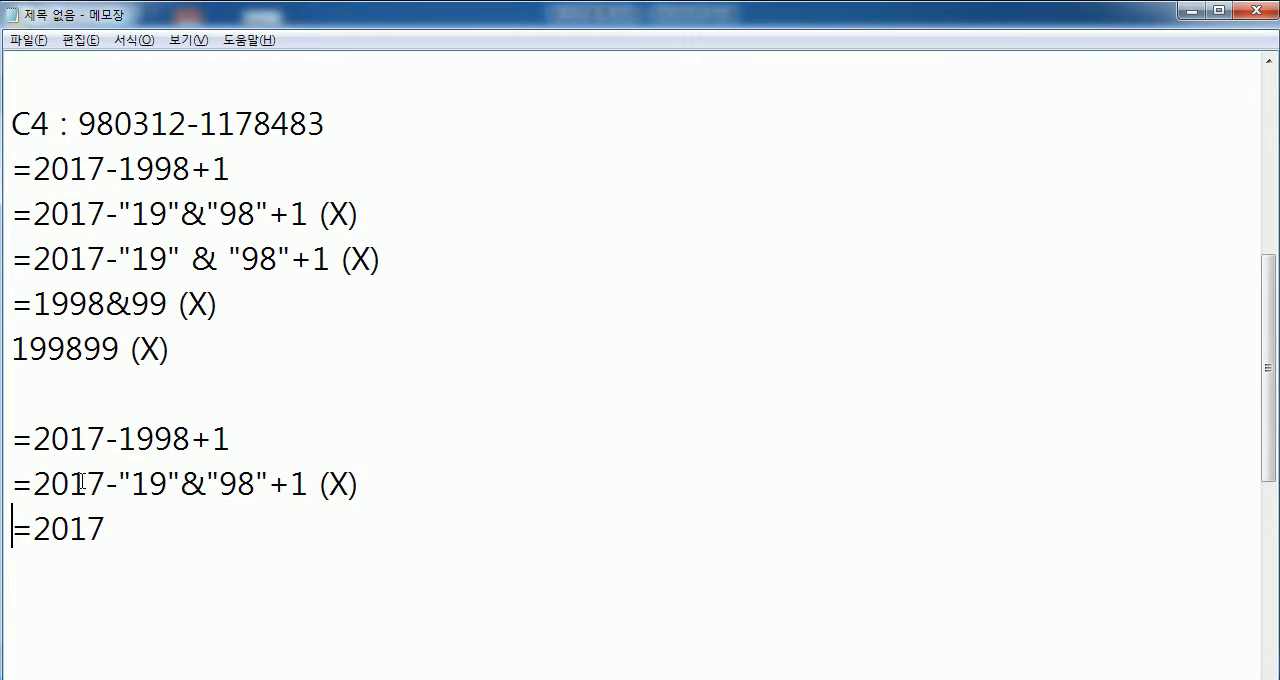
- Remove the leftover =2017 text and change the copied line's mark from X to "O"
key(Delete)
key(Left)
key(Left)
key(Left)
text(ㅇ)
key(BackSpace)
text(O)
key(Delete)
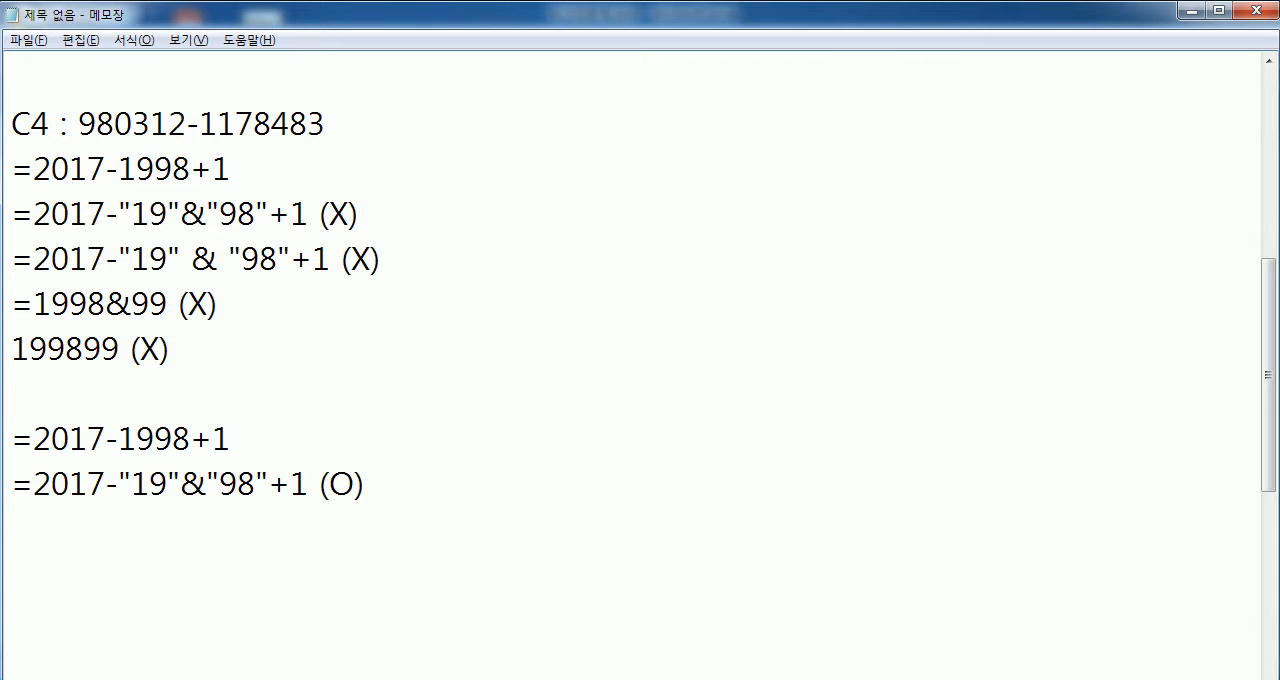
- Enclose "19"&"98" in parentheses so the copied calculation reads =2017-("19"&"98")+1 (O)
key(Left)
key(Left)
key(Left)
key(Left)
key(Left)
key(Left)
key(Left)
key(Left)
key(Left)
key(Left)
key(Left)
key(Left)
key(Left)
key(Left)
key(Right)
text(()
key(Right)
key(Right)
key(Right)
key(Right)
key(Right)
key(Right)
key(Right)
key(Right)
key(Right)
text(()
key(BackSpace)
text())
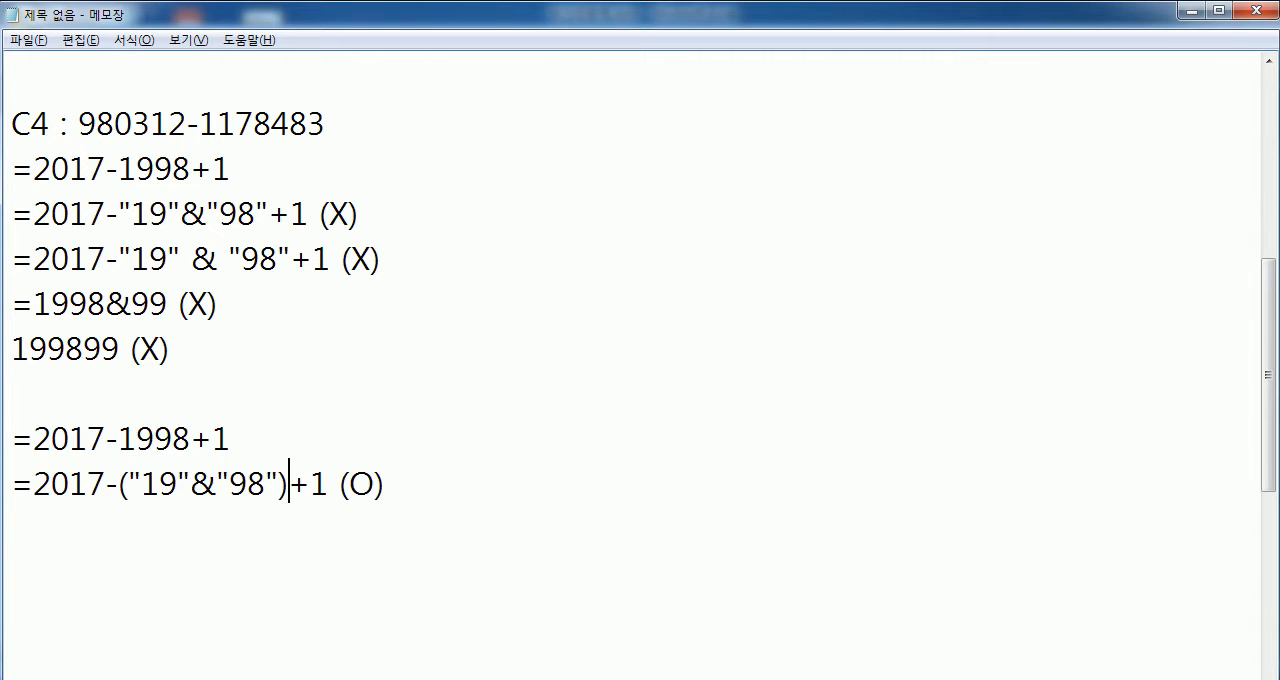
- Write the result "19 (O)" under the parenthesized calculation and add a new line
key(Down)
text(19)
text((O))
key(Return)
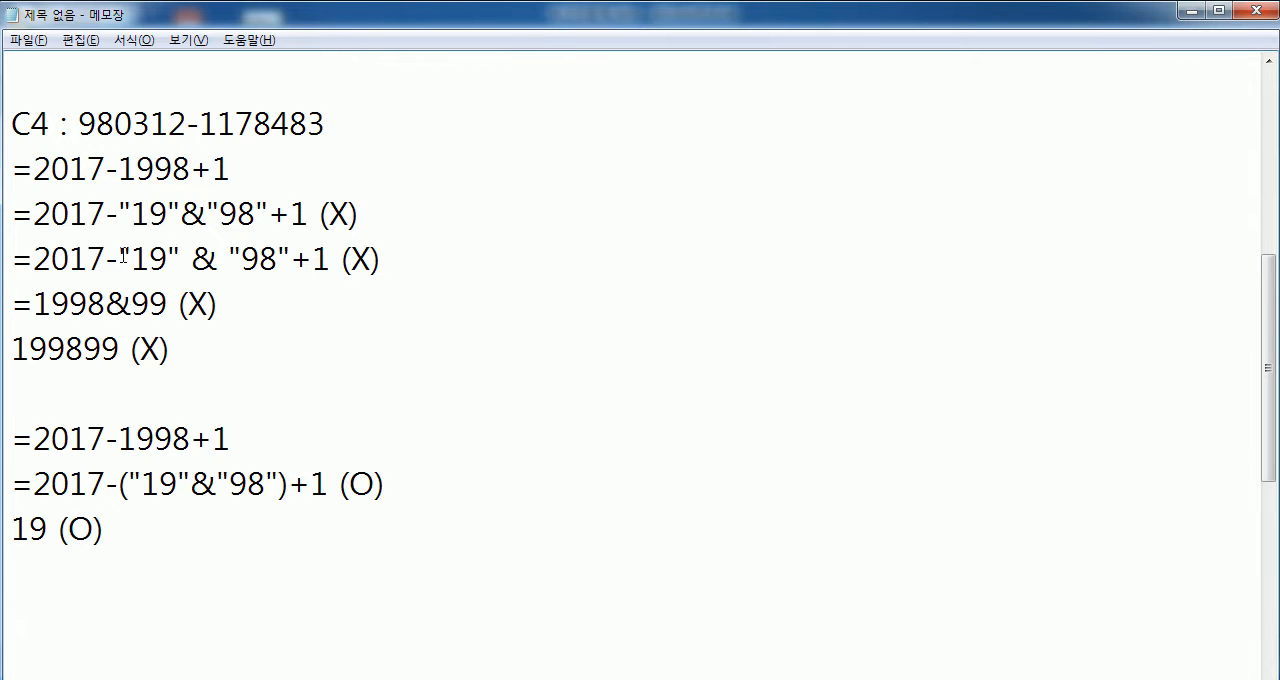
- Examine the & and minus operators and the two halves of the wrong calculation in the (X) lines
drag(182, 216, 207, 214)
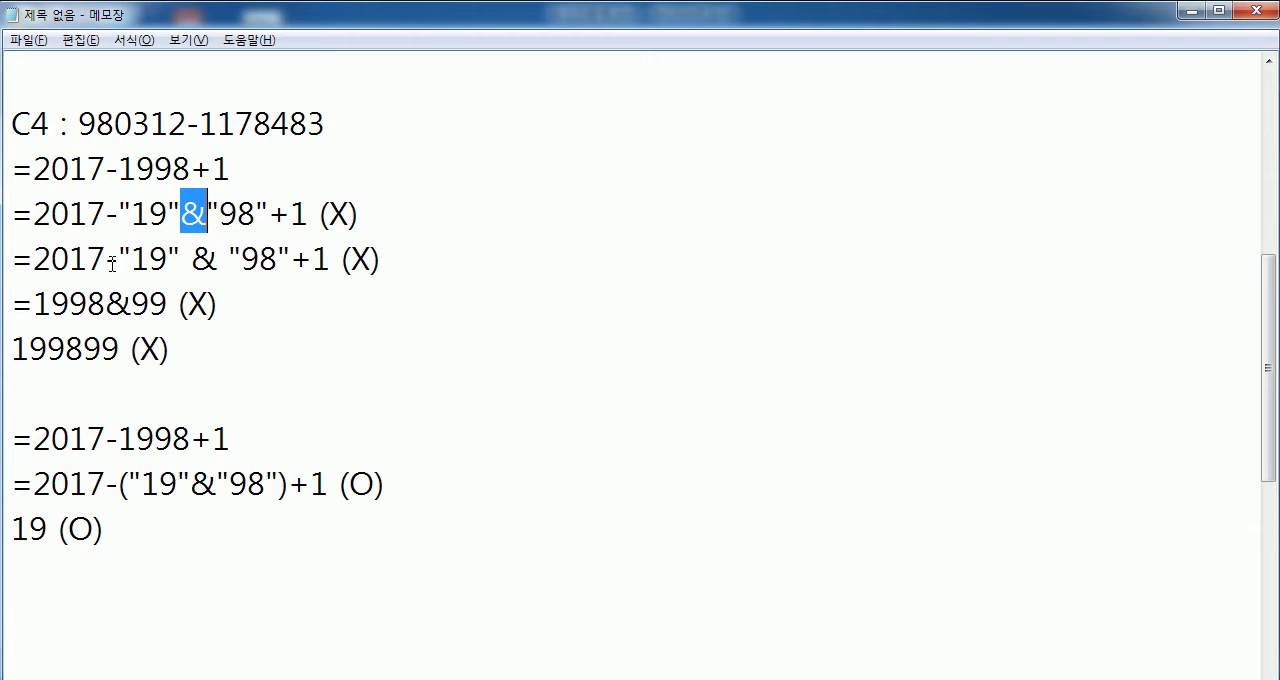
drag(114, 263, 111, 260)
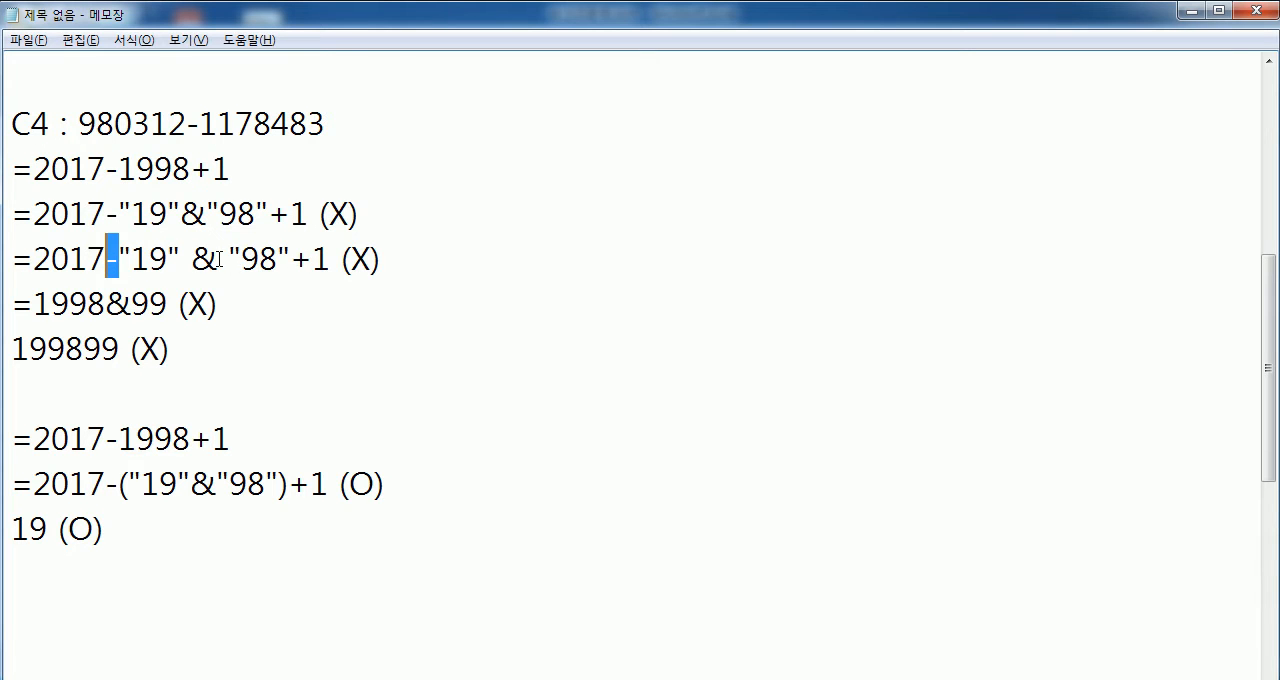
drag(180, 261, 28, 260)
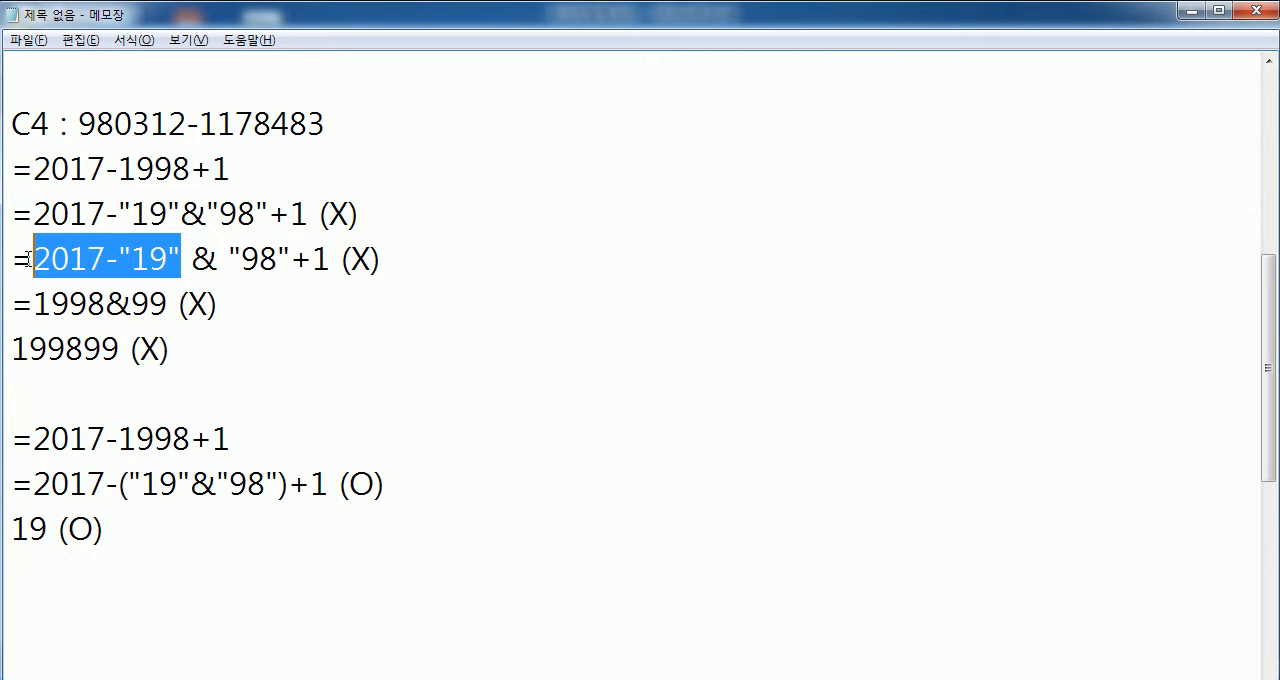
drag(229, 259, 332, 259)
drag(107, 302, 131, 304)
- Test the copied formula =2017-"19" & "98"+1 in cell J7 of the Excel worksheet and clear the cell
drag(332, 259, 6, 264)
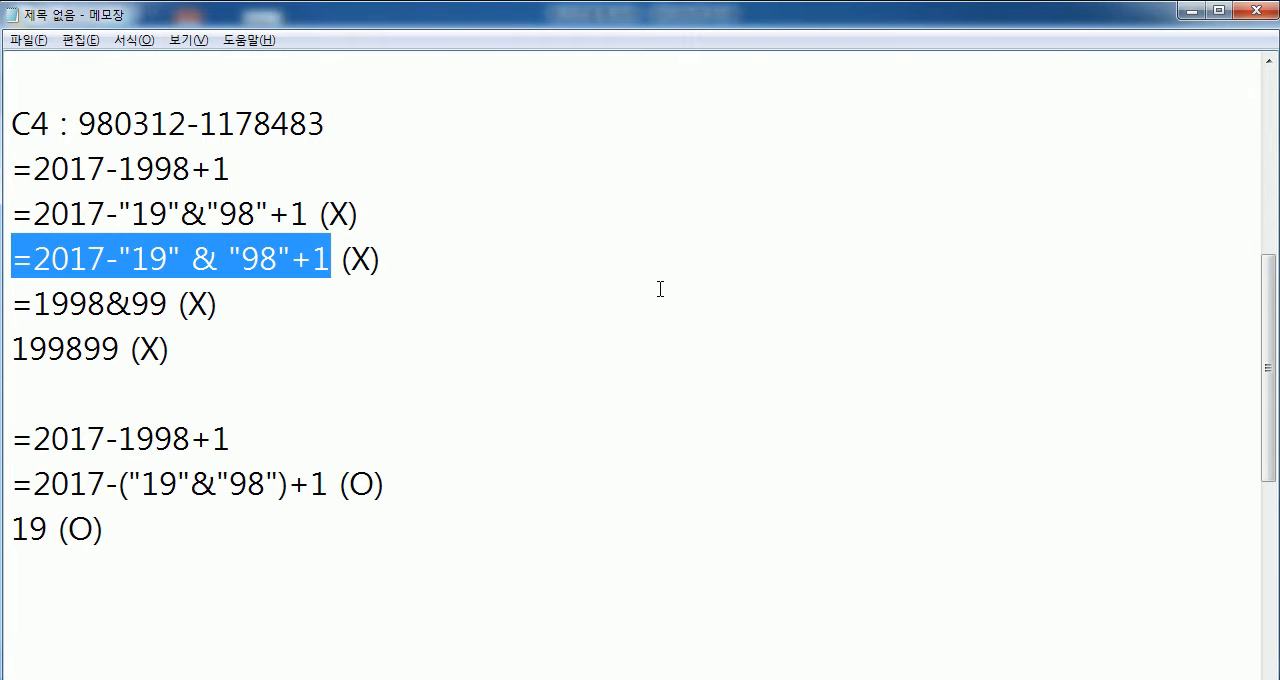
key(alt+Tab)
click(971, 254)
key(ctrl+v)
key(Return)
click(908, 258)
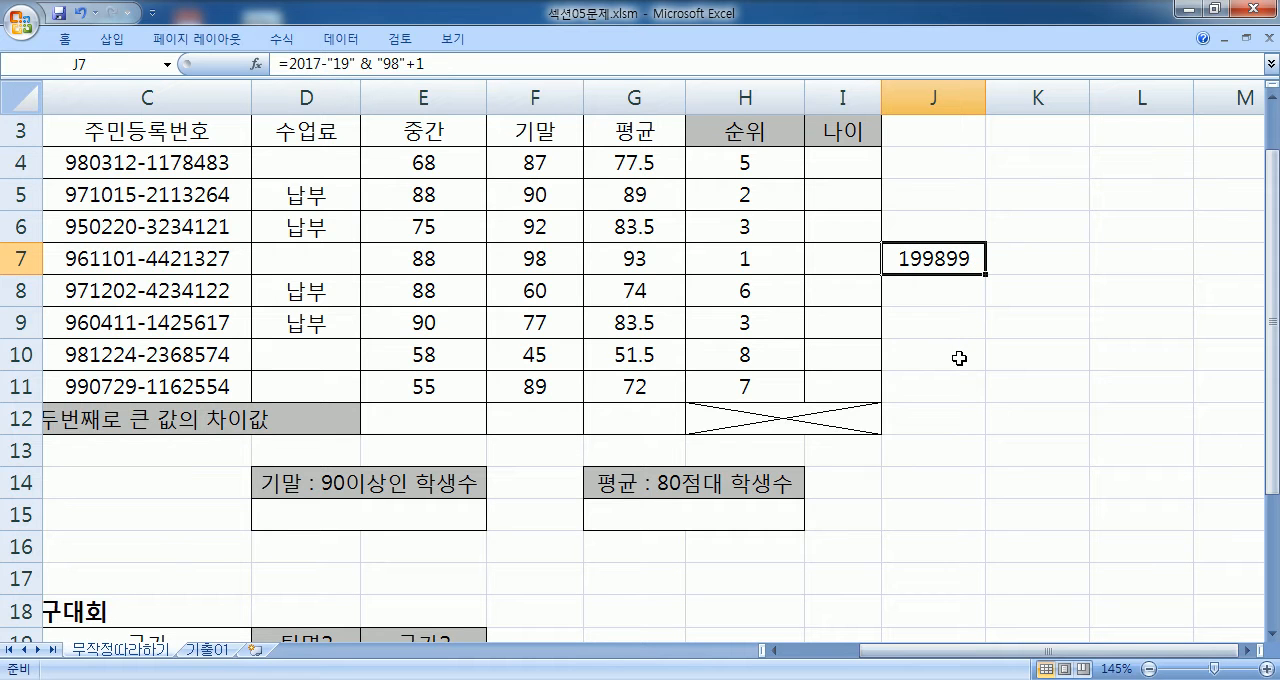
key(Delete)
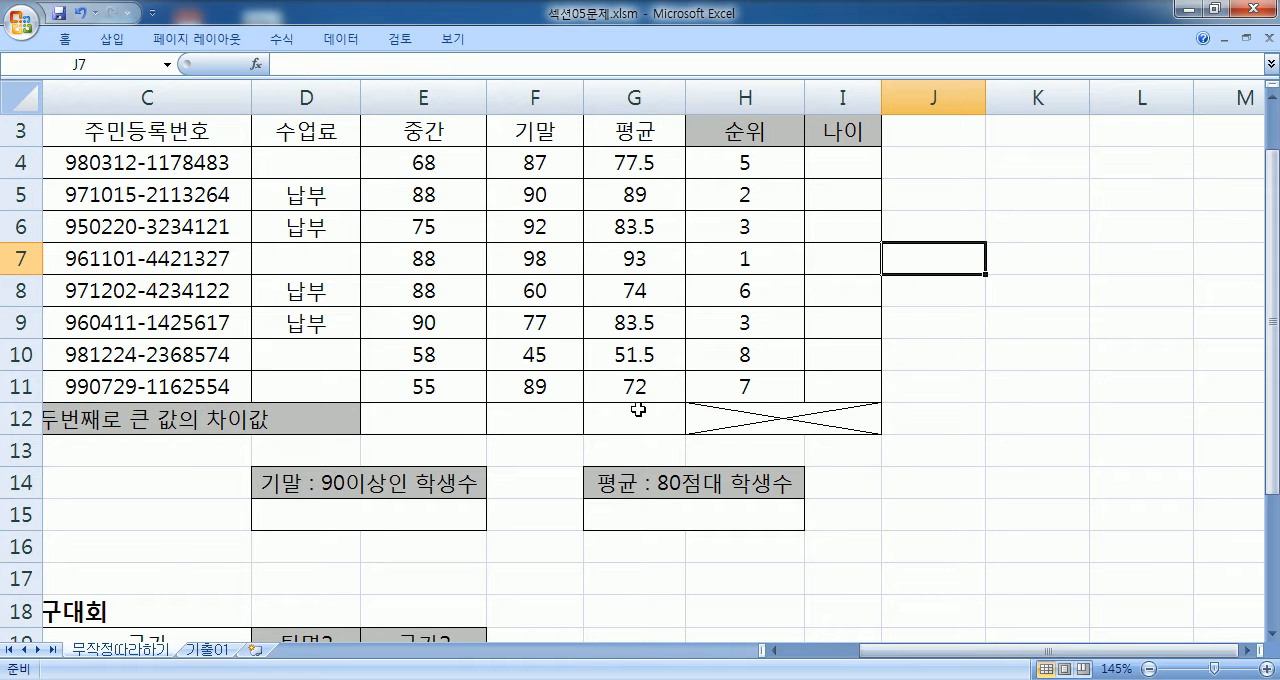
- Copy the formula =2017-("19"&"98")+1 from the Notepad notes into cell I4 of the Excel worksheet
click(836, 178)
key(alt+Tab)
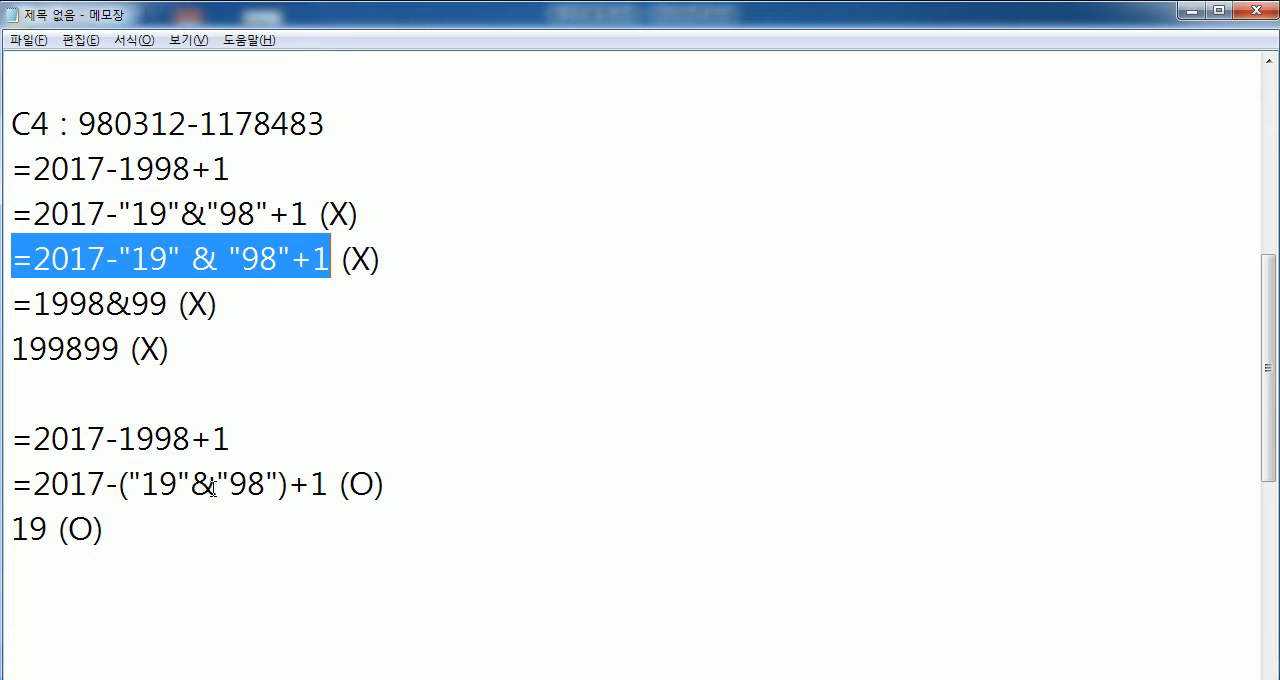
drag(330, 494, 12, 486)
key(alt+Tab)
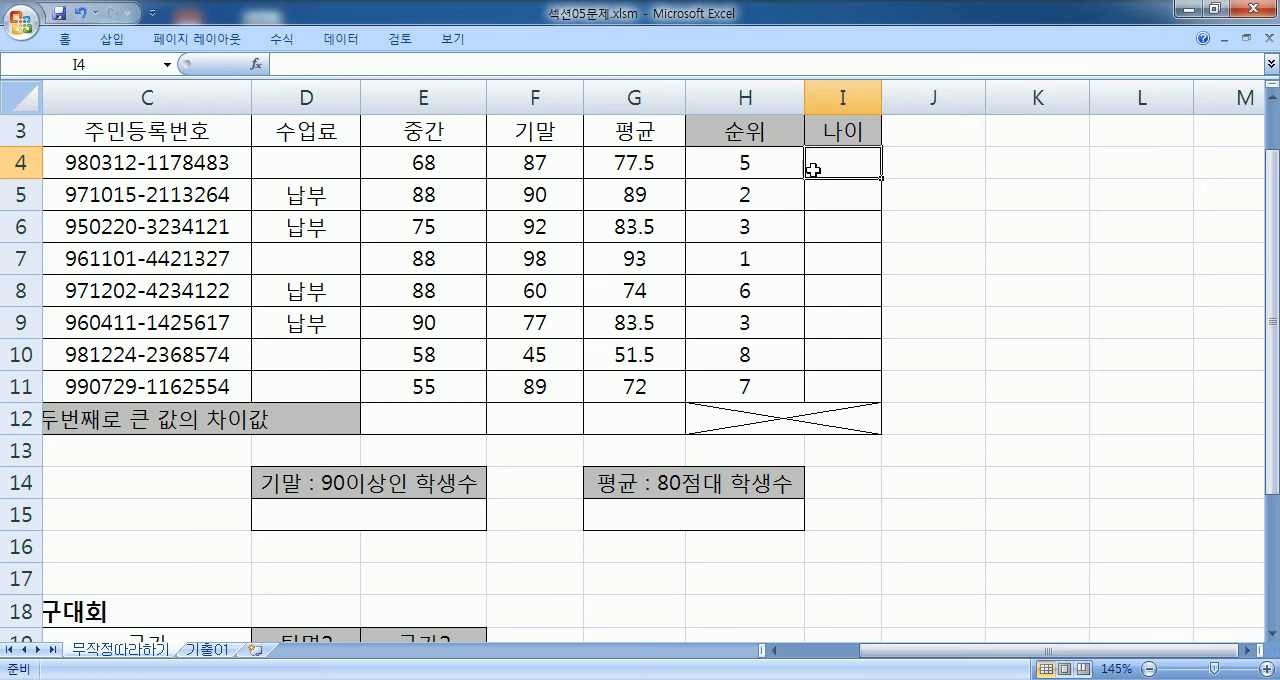
key(ctrl+v)
key(Return)
click(824, 158)
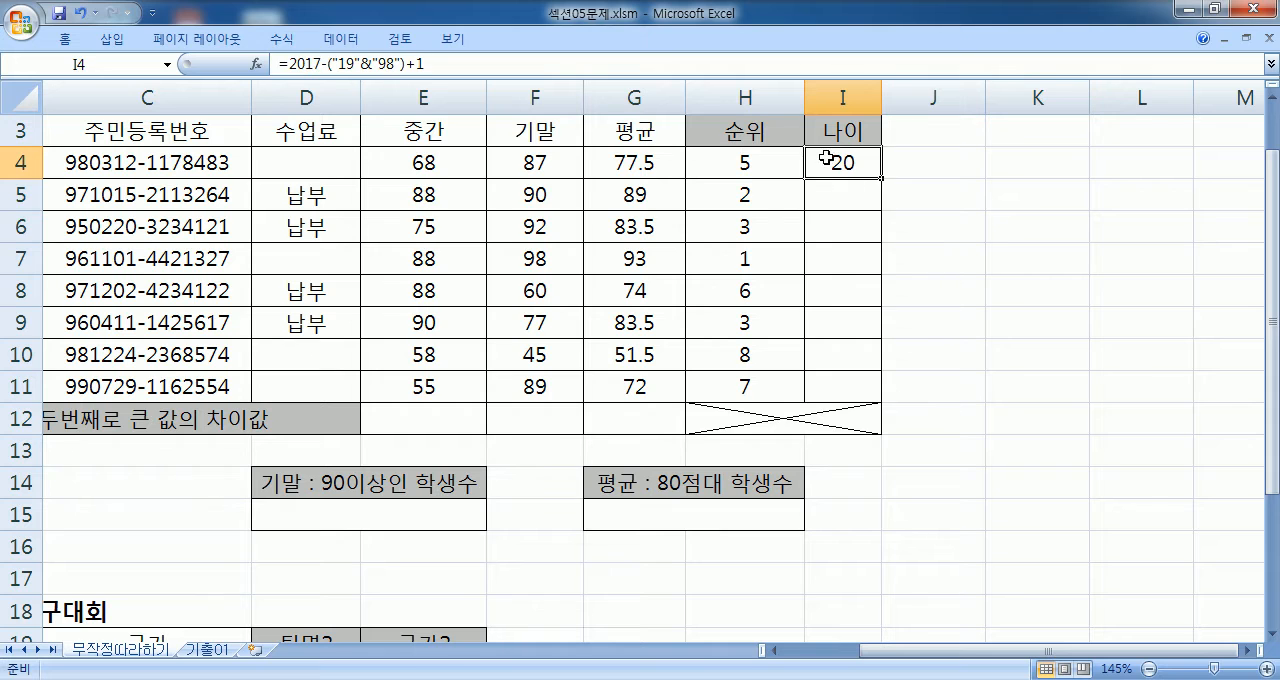
- Switch to Notepad and change the result under the parenthesized calculation to 20
key(alt+Tab)
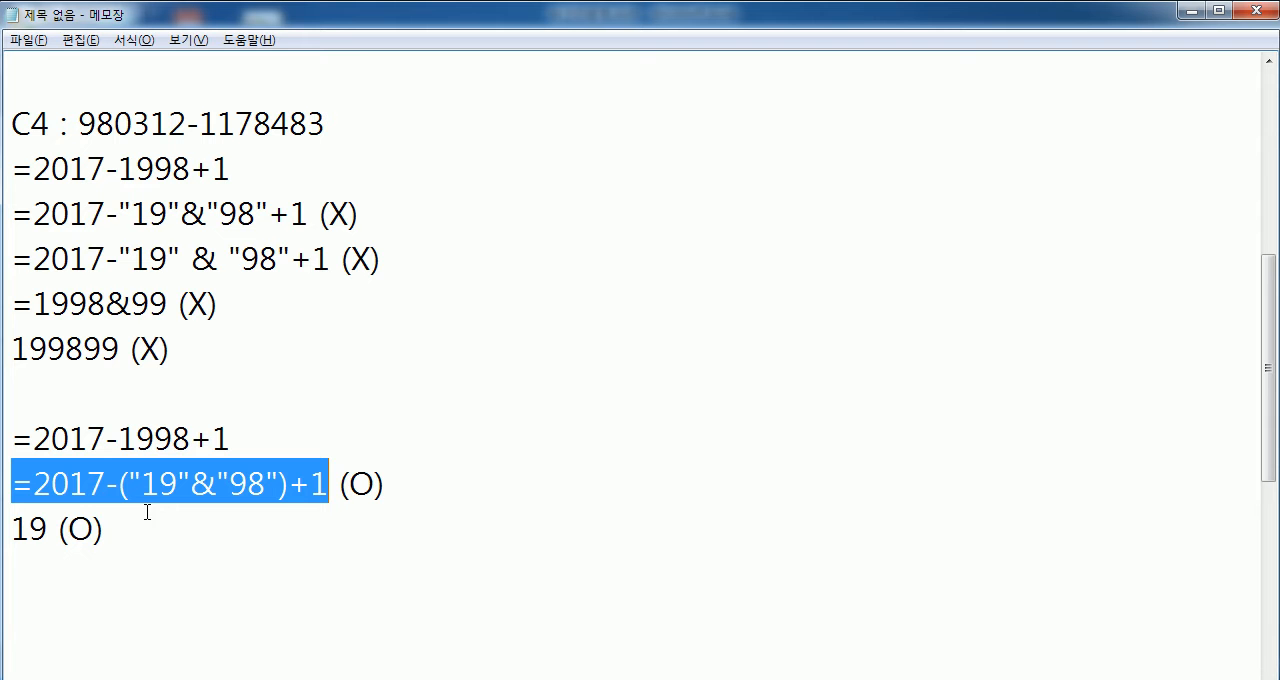
click(43, 531)
drag(43, 531, 11, 531)
text(20)
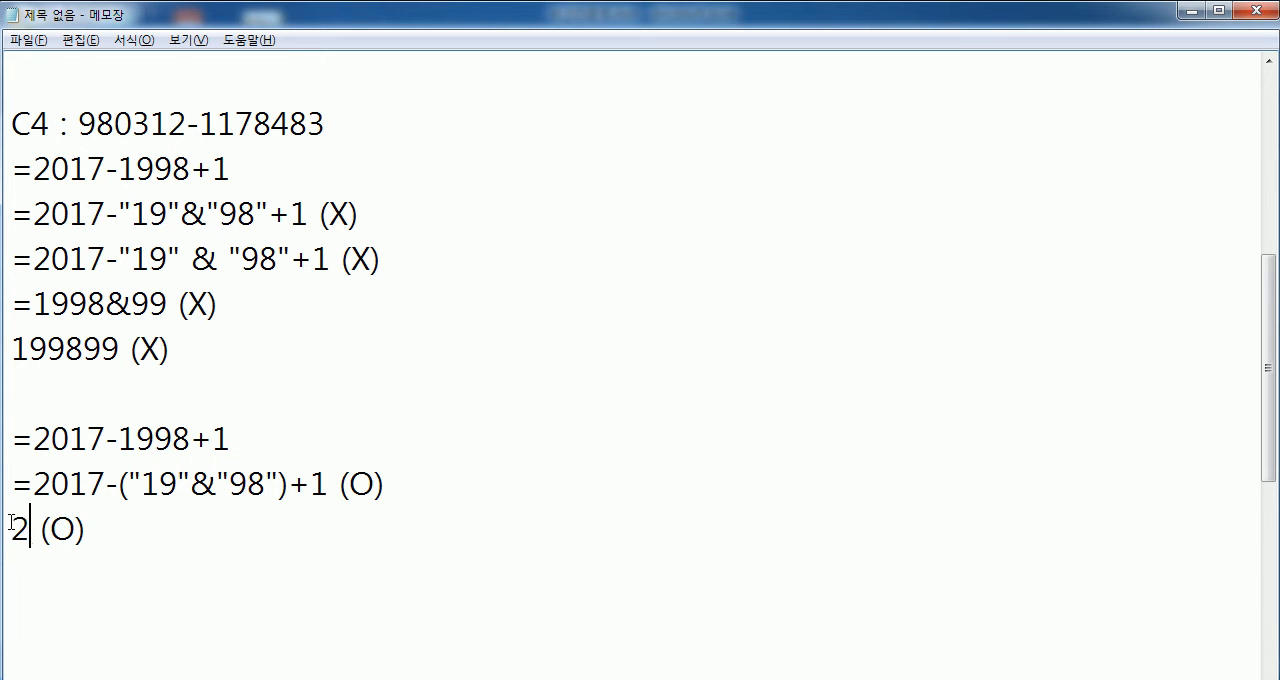
click(48, 573)
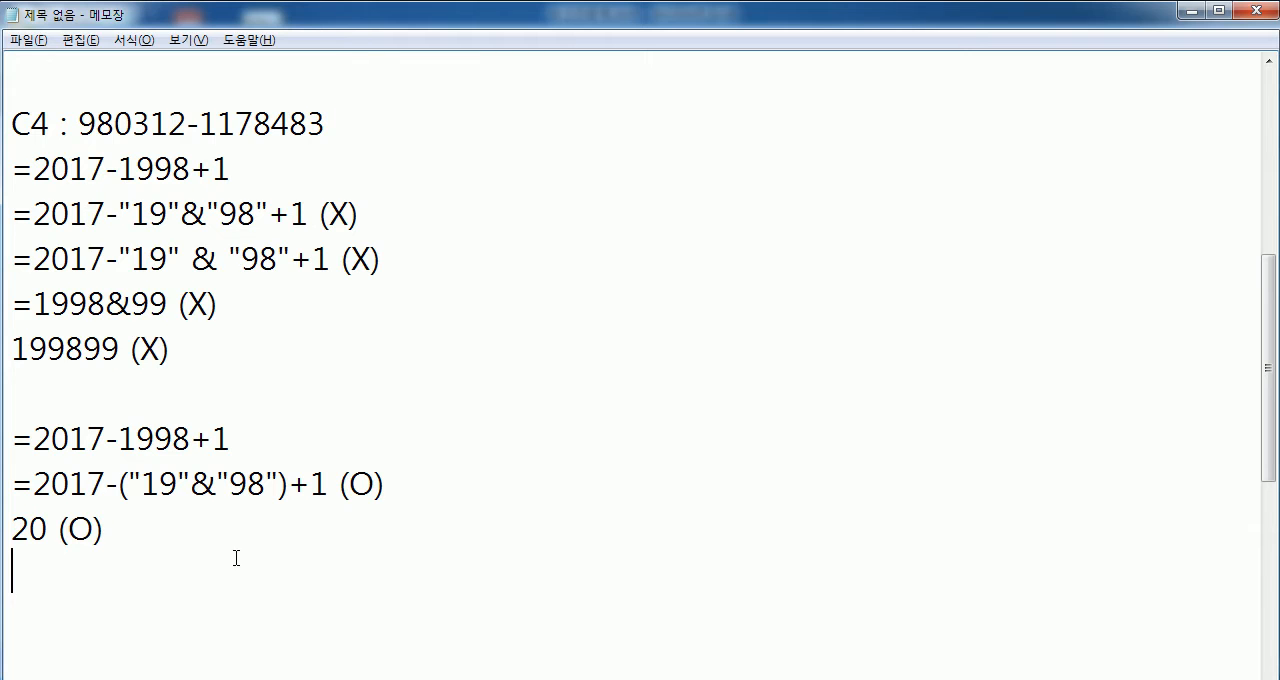
- Check the result in cell I4 of the Excel worksheet against the "19" and "98" parts of the parenthesized formula in Notepad
key(alt+Tab)
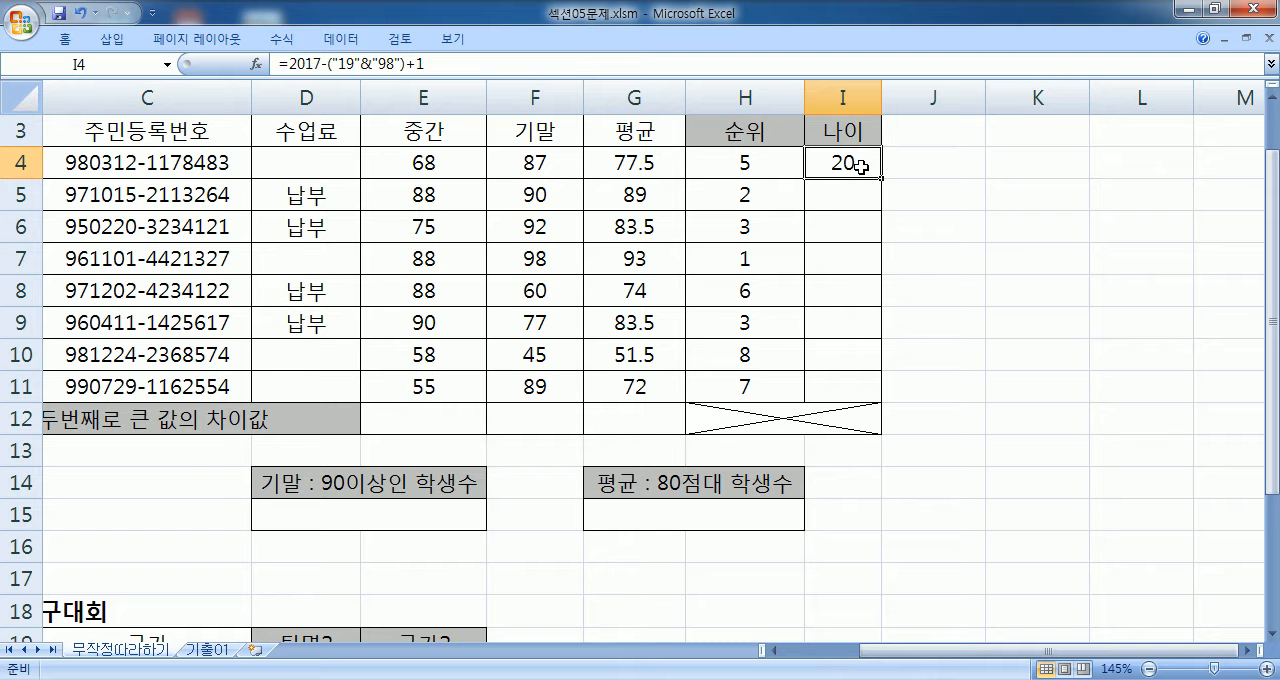
key(alt+Tab)
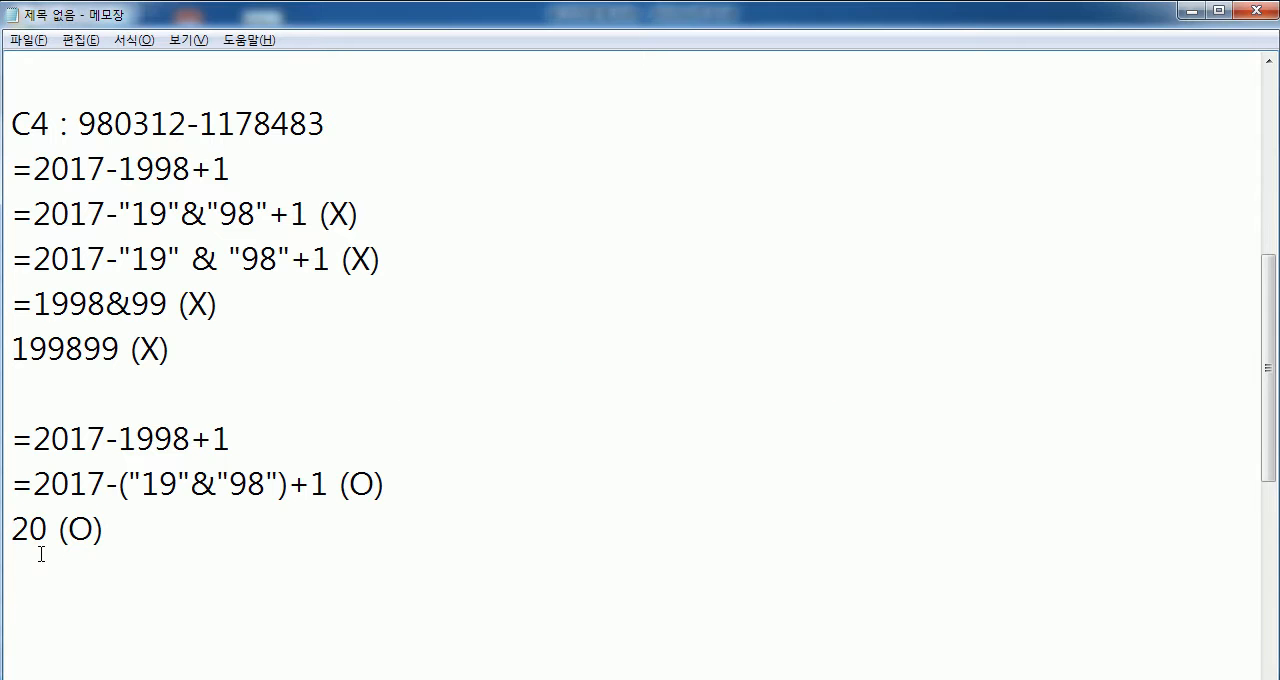
drag(142, 486, 179, 486)
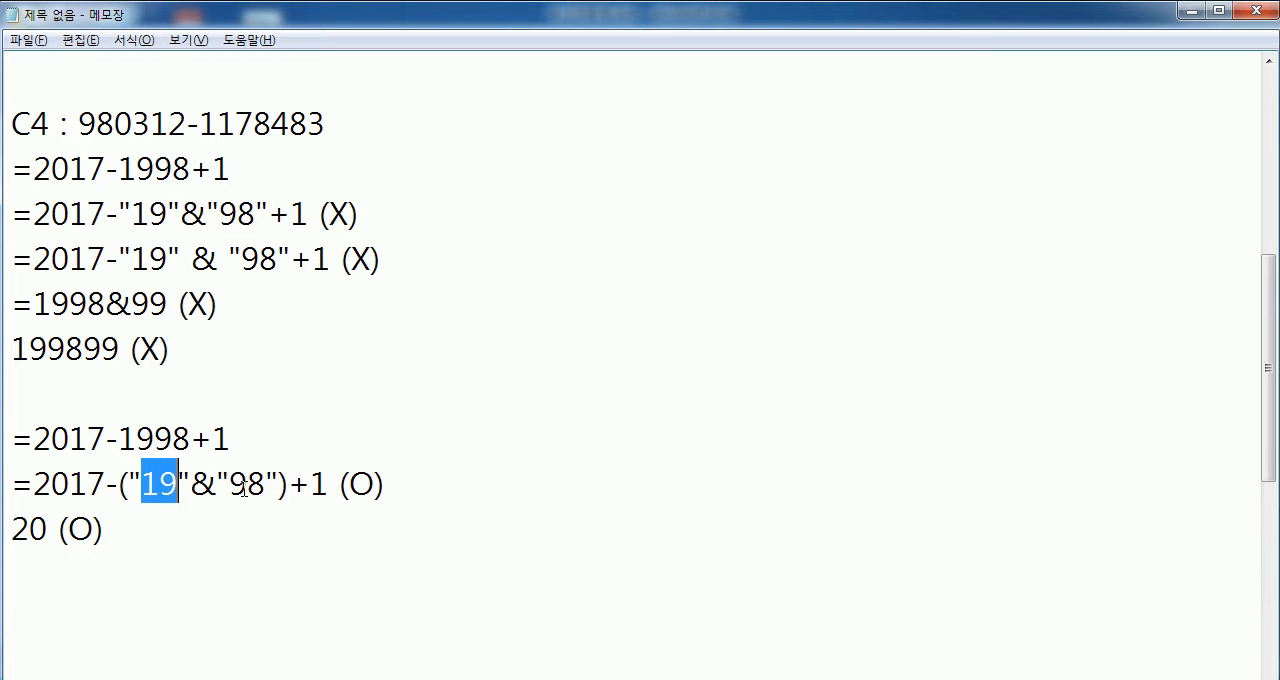
drag(230, 486, 266, 486)
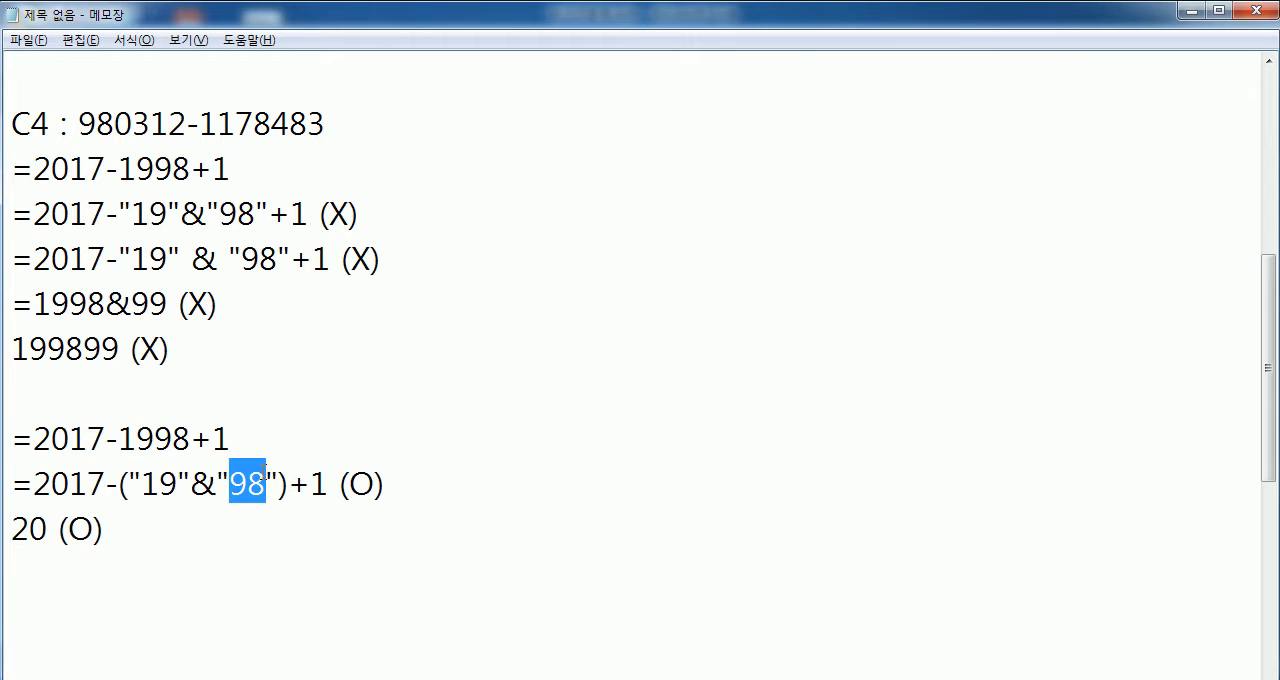
drag(115, 124, 80, 124)
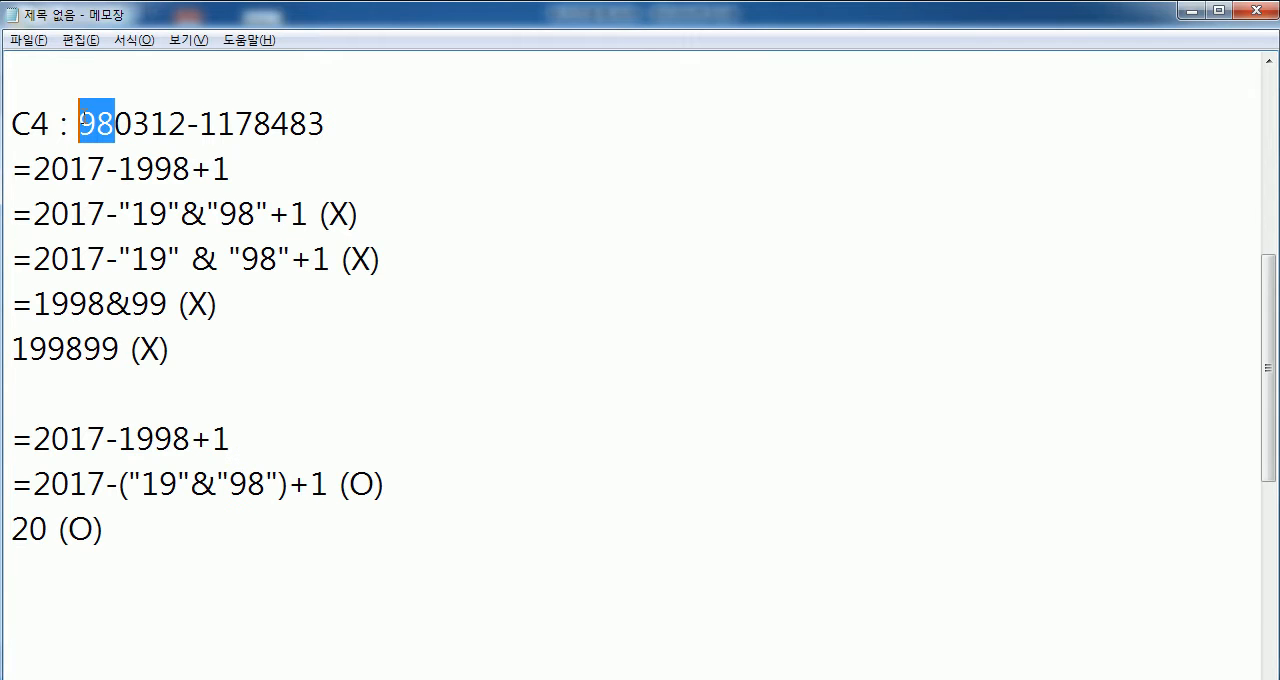
- Duplicate the line =2017-("19"&"98")+1 (O) directly beneath itself in the notes
click(12, 537)
key(shift+Up)
key(ctrl+c)
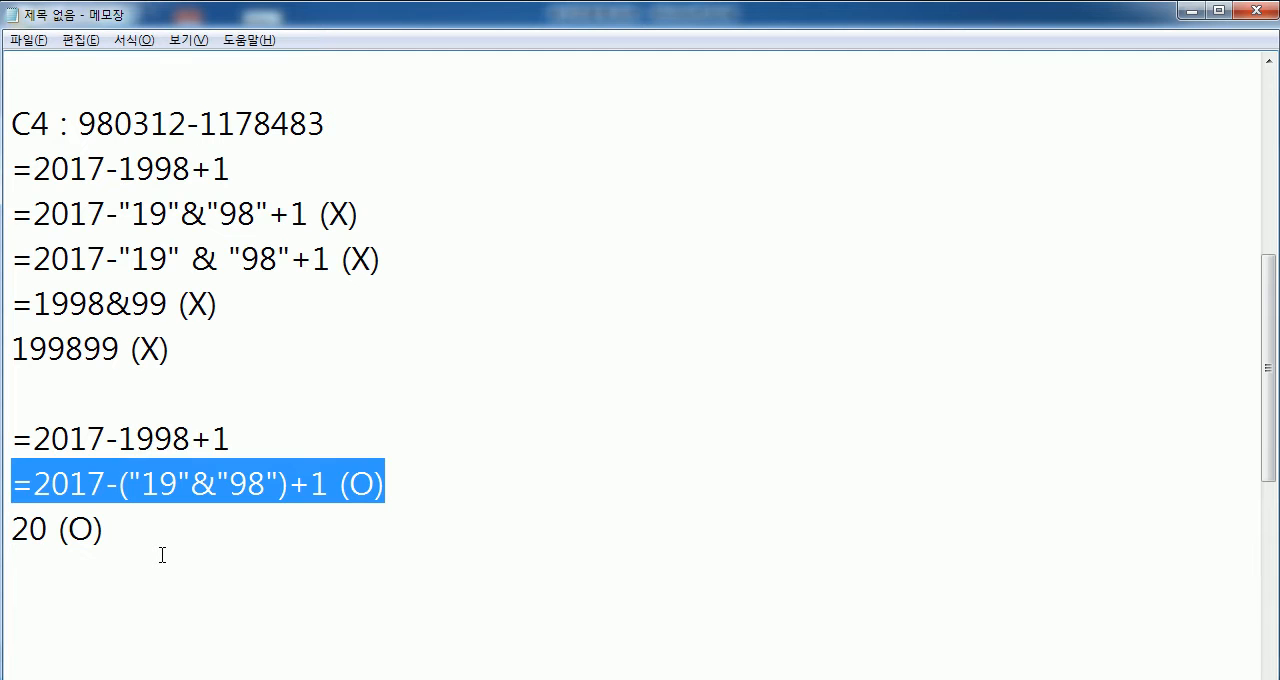
key(shift+Down)
key(ctrl+v)
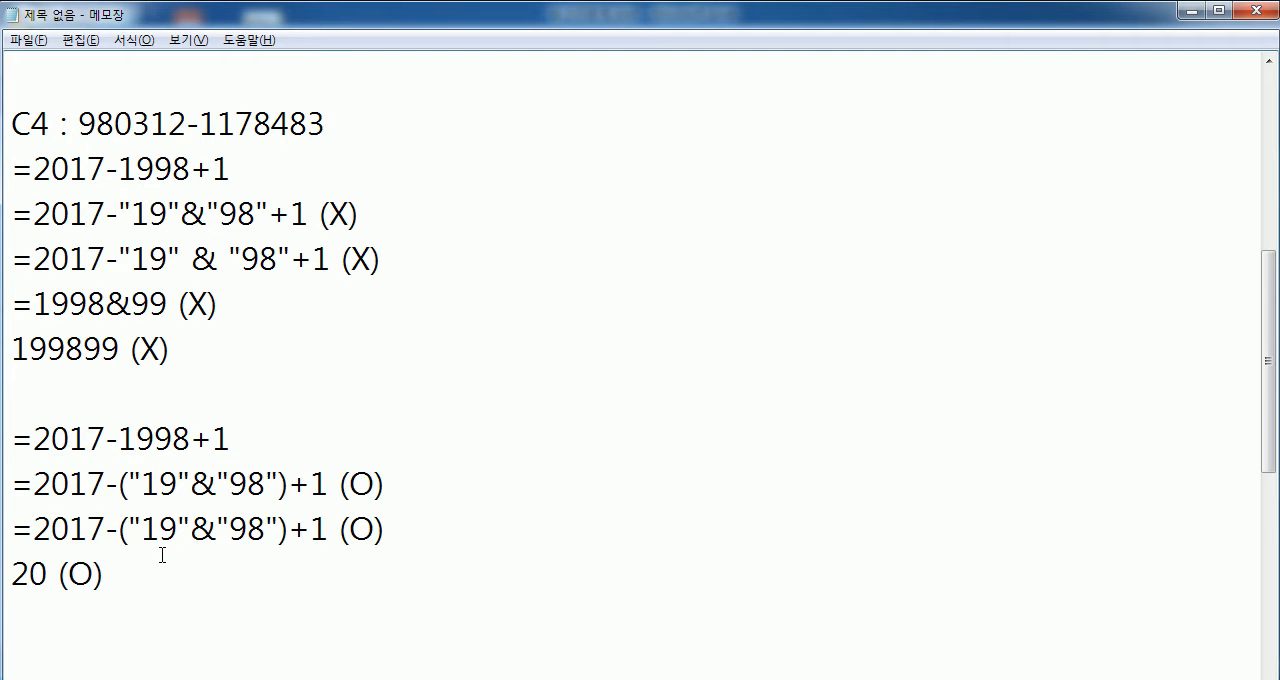
key(ctrl+z)
key(ctrl+c)
key(ctrl+z)
key(ctrl+z)
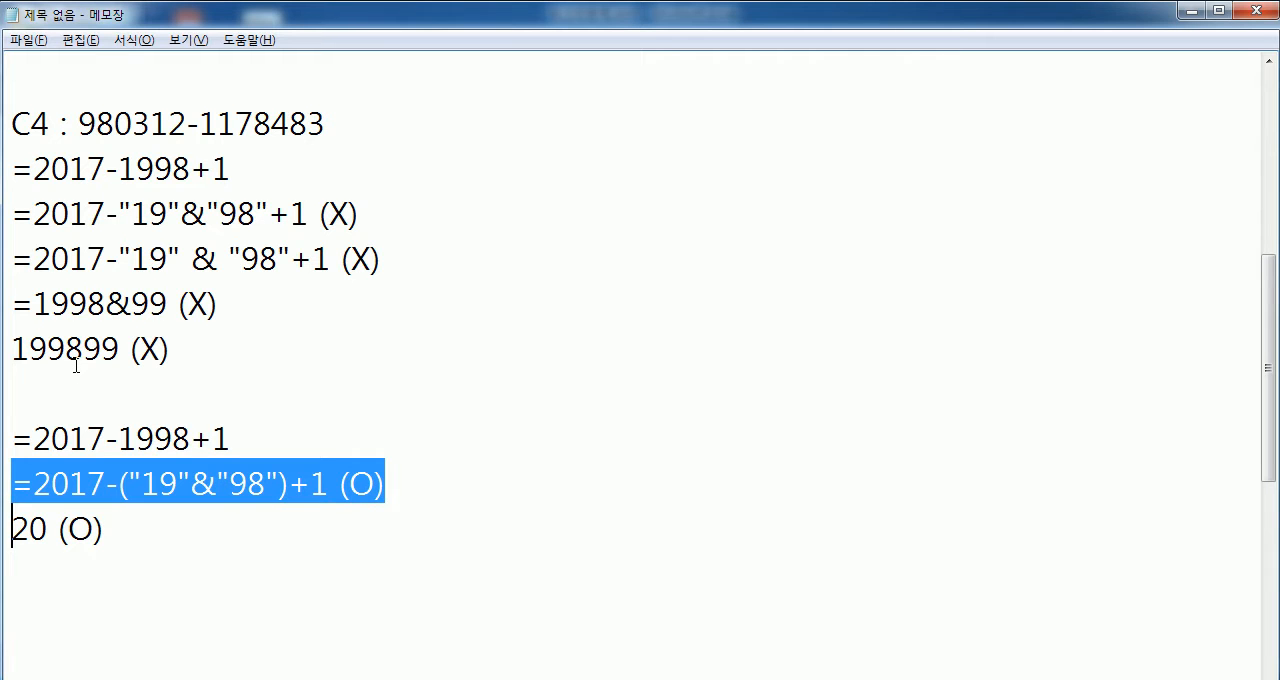
key(Delete)
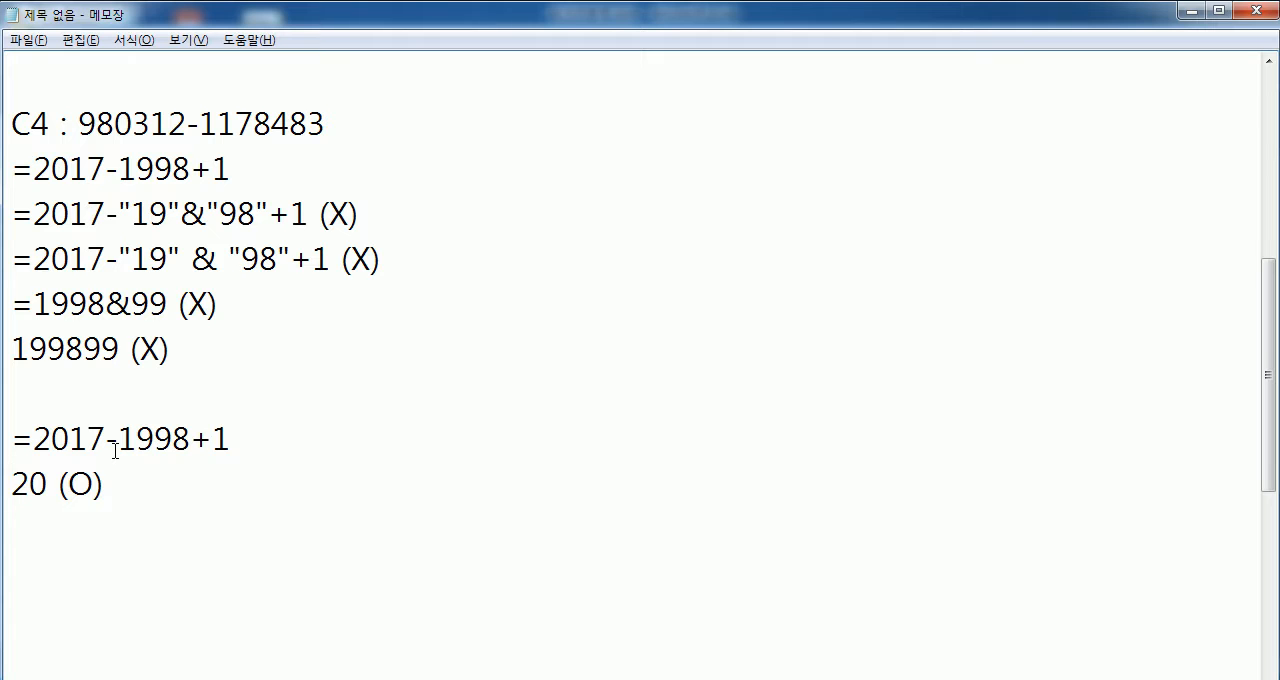
key(ctrl+v)
key(ctrl+v)
- Remove "98" together with its quotation marks from the parentheses in the duplicated formula line
key(Up)
key(Right)
key(Right)
key(Right)
key(Right)
key(Right)
key(Right)
key(Right)
key(Right)
key(Right)
key(Right)
key(Right)
key(Right)
key(Right)
key(Right)
key(Left)
text(LEF)
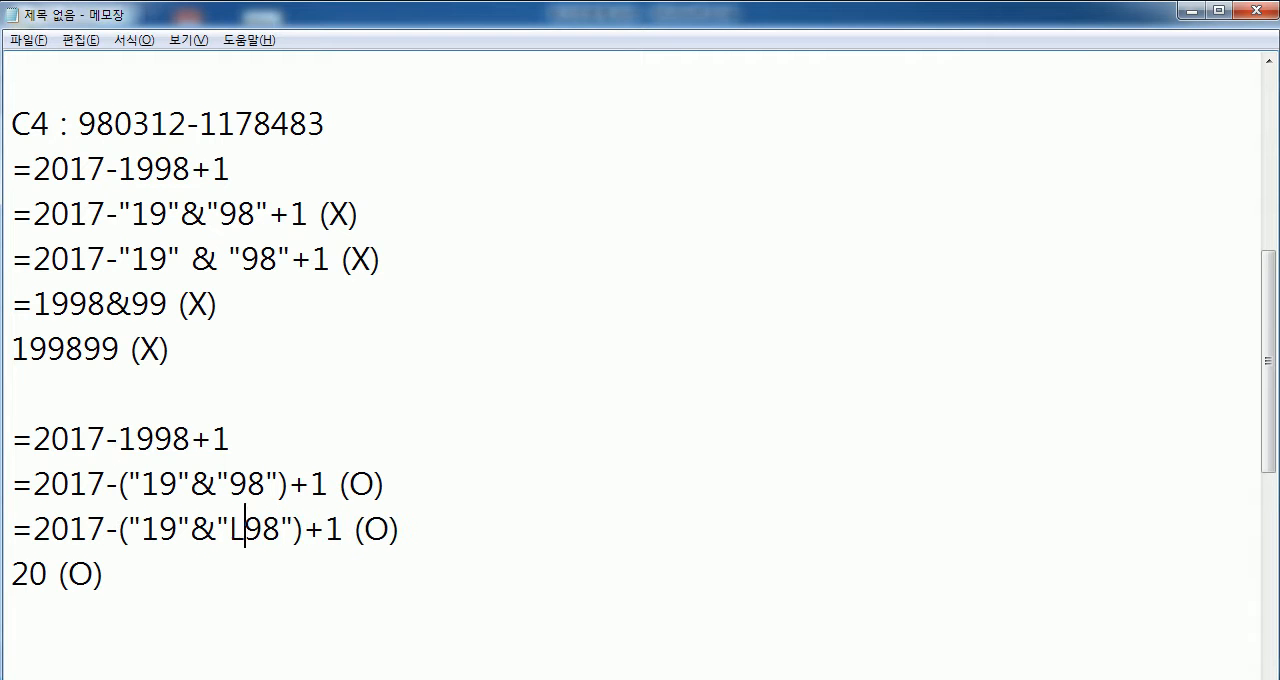
key(BackSpace)
key(BackSpace)
key(BackSpace)
key(BackSpace)
key(Delete)
key(Delete)
key(Delete)
- Insert LEFT(C4, 2) after the & so the line reads =2017-("19"&LEFT(C4, 2))+1 (O)
text(LEFT(C)
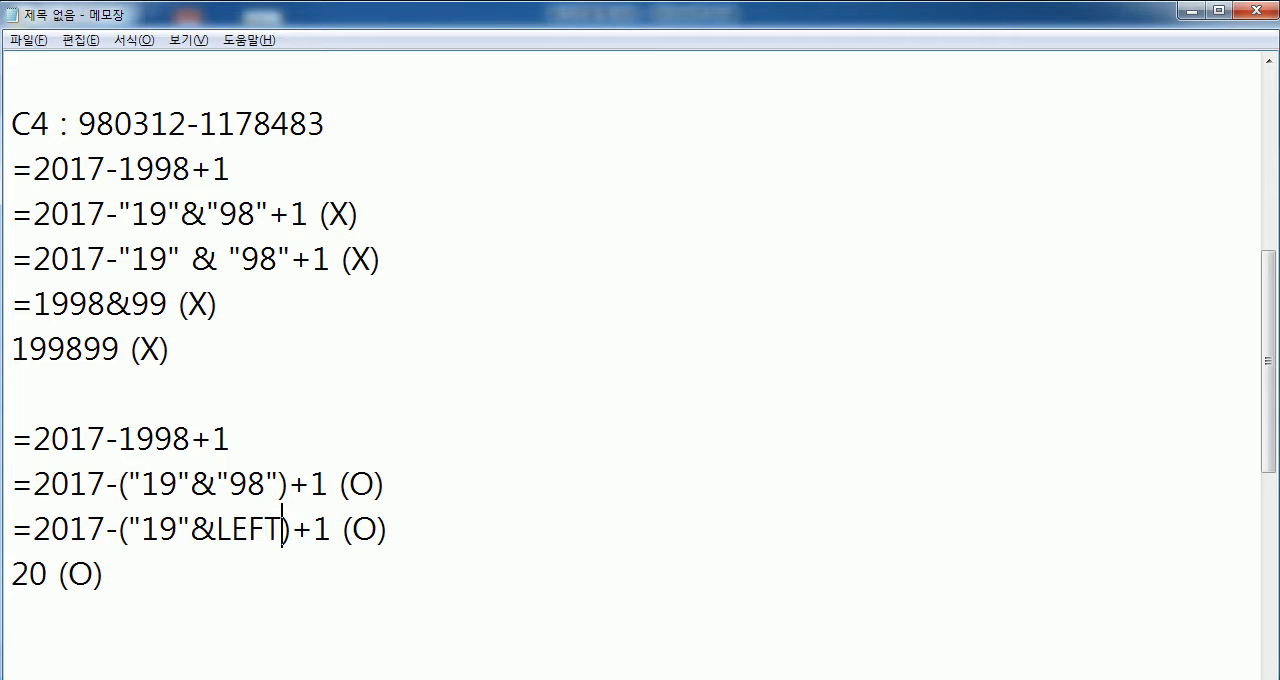
text(5)
key(BackSpace)
text(4, 2))
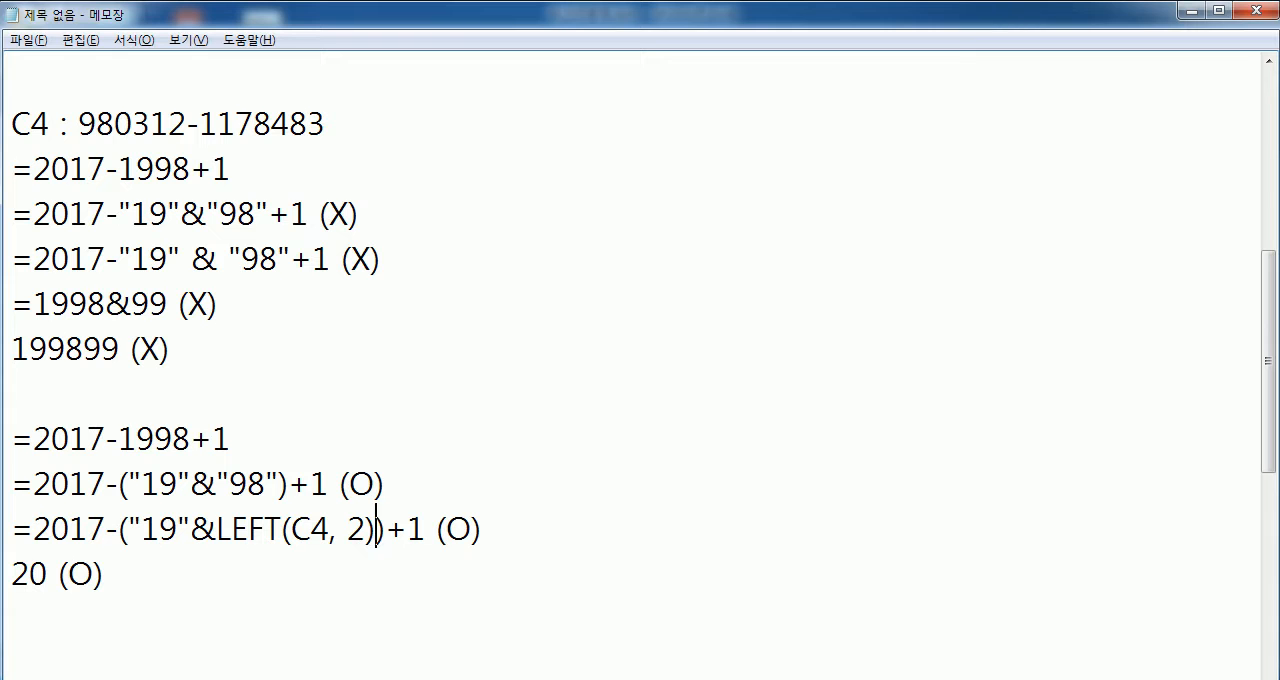
- Examine how LEFT(C4, 2) relates to the first two digits of C4, the LEFT requirement and the complete parenthesized formula
drag(230, 484, 258, 484)
drag(116, 124, 78, 124)
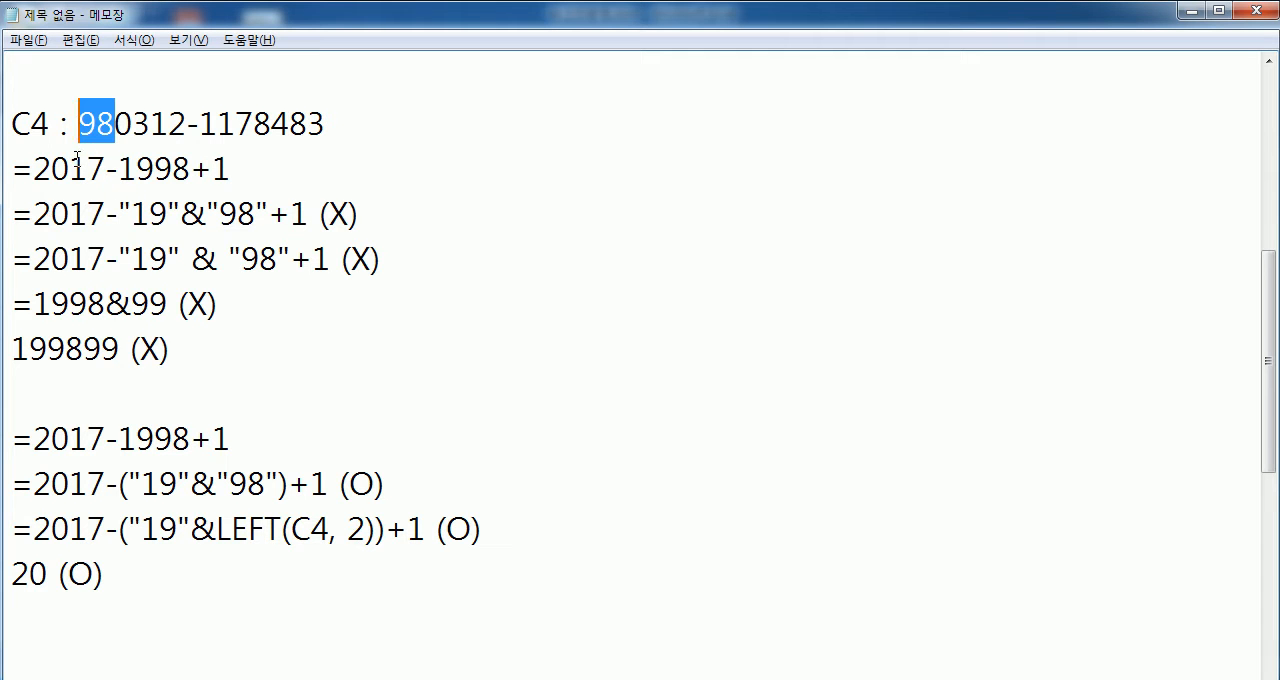
scroll(77, 165, up, 2)
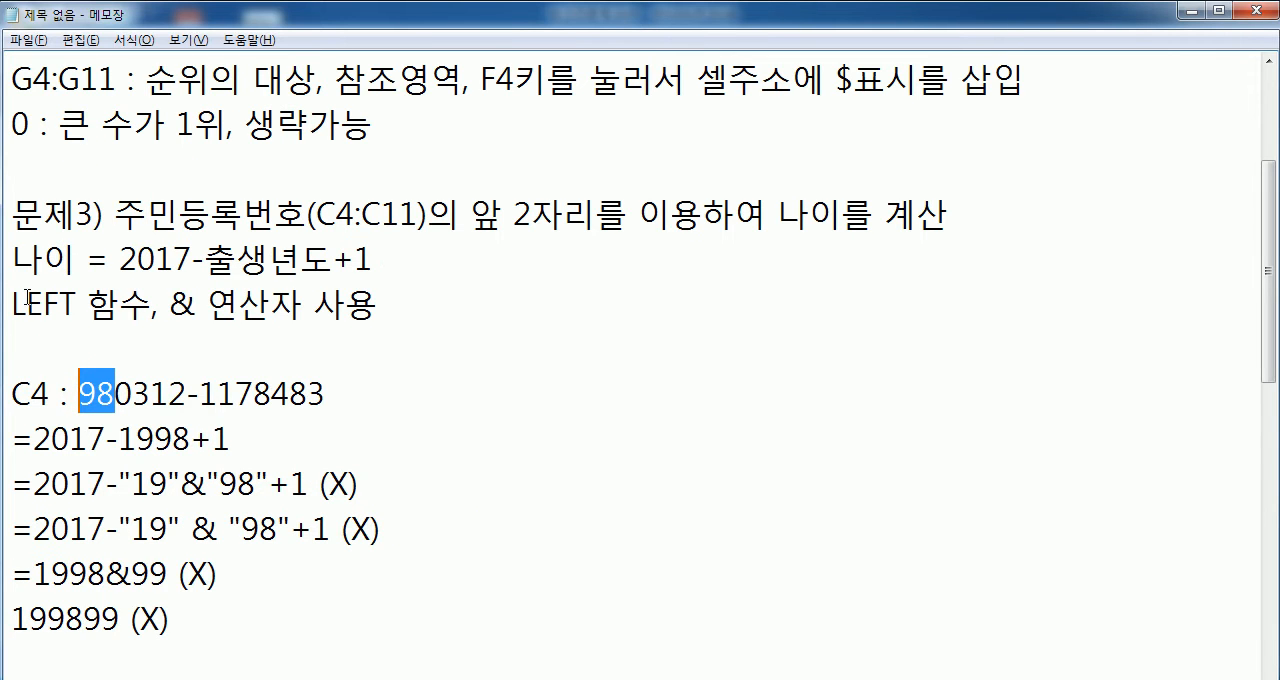
drag(12, 303, 80, 305)
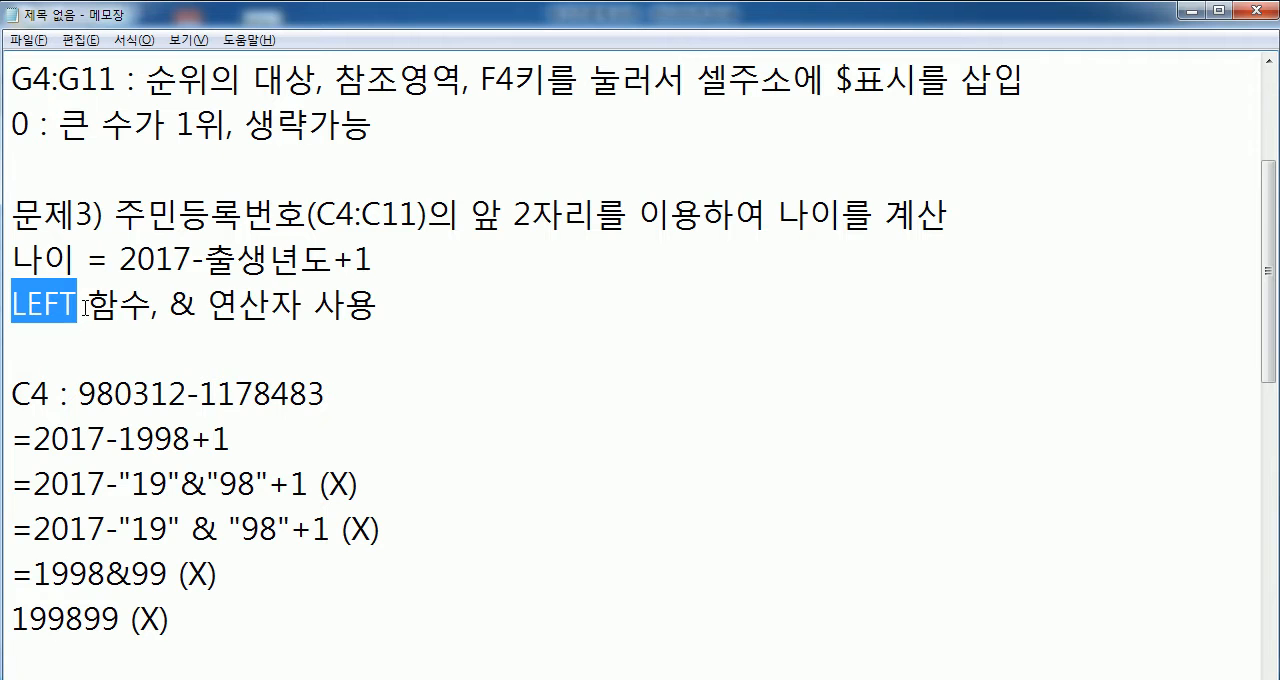
scroll(340, 300, down, 2)
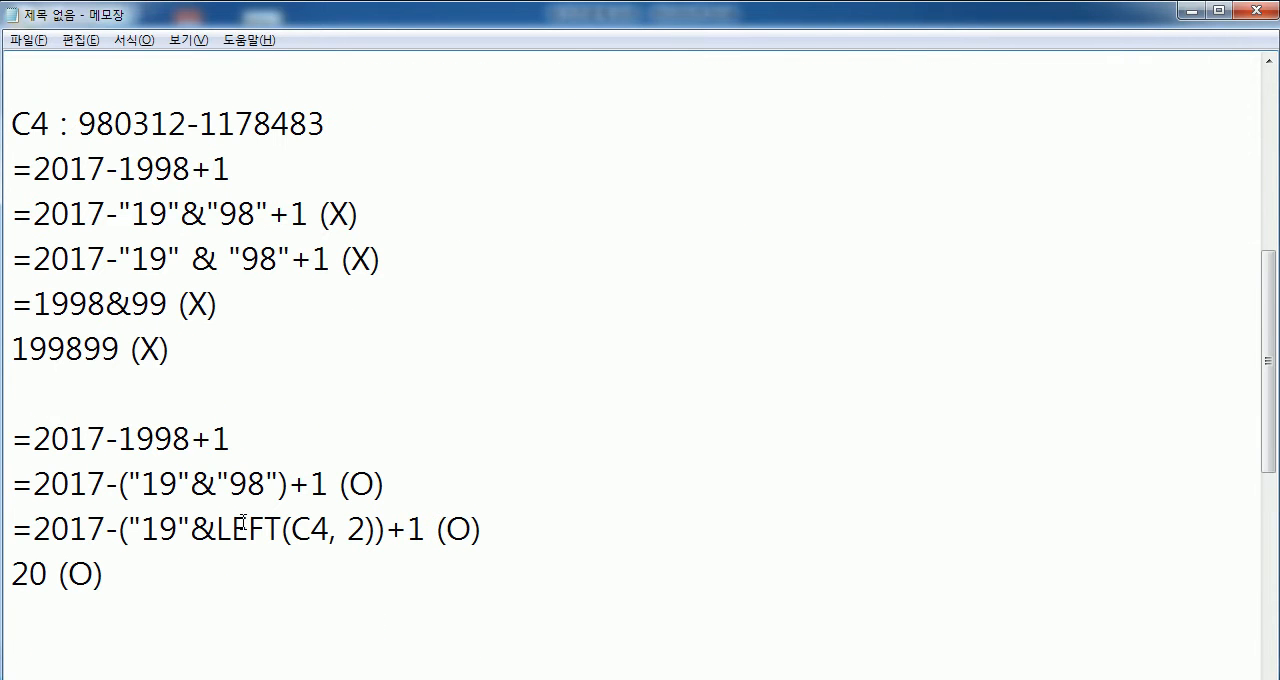
drag(218, 528, 366, 528)
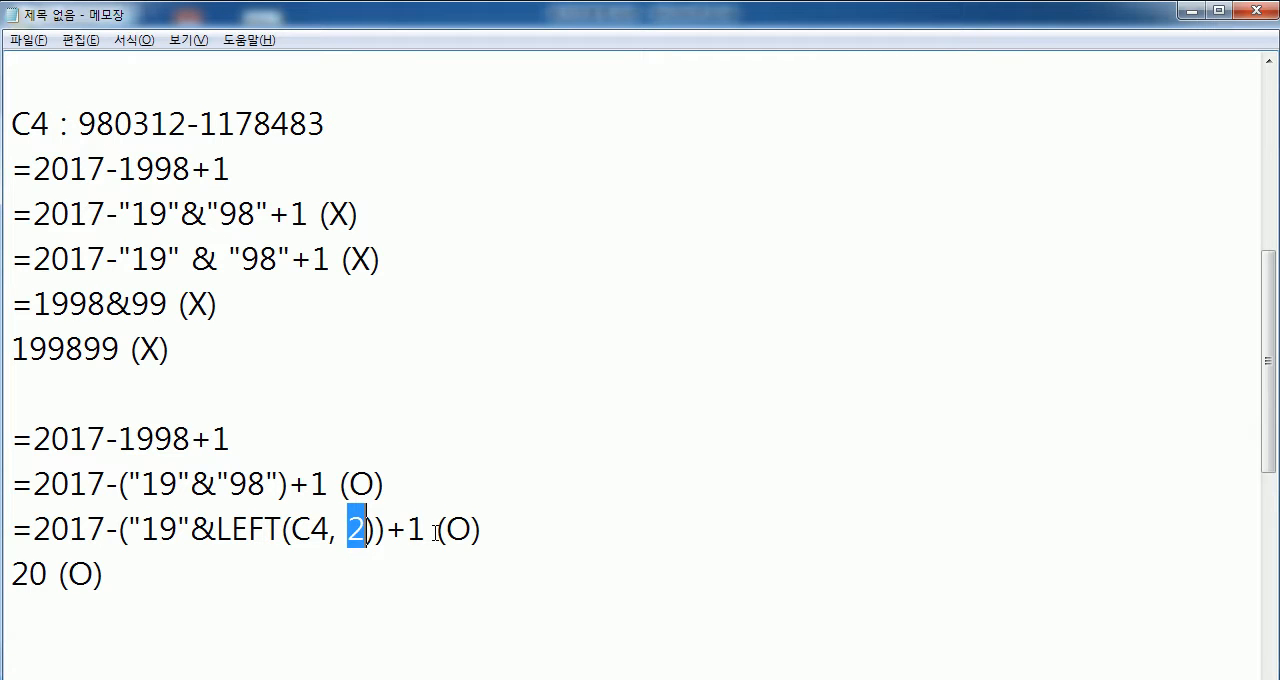
drag(12, 528, 416, 530)
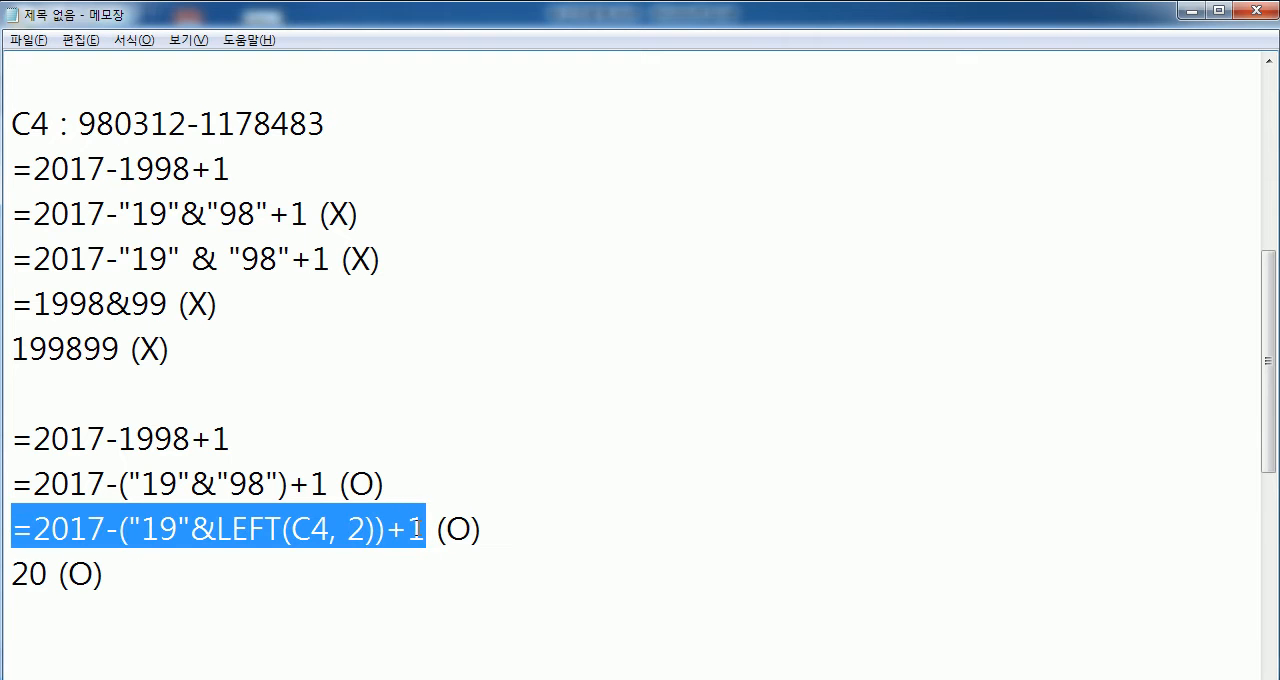
click(316, 560)
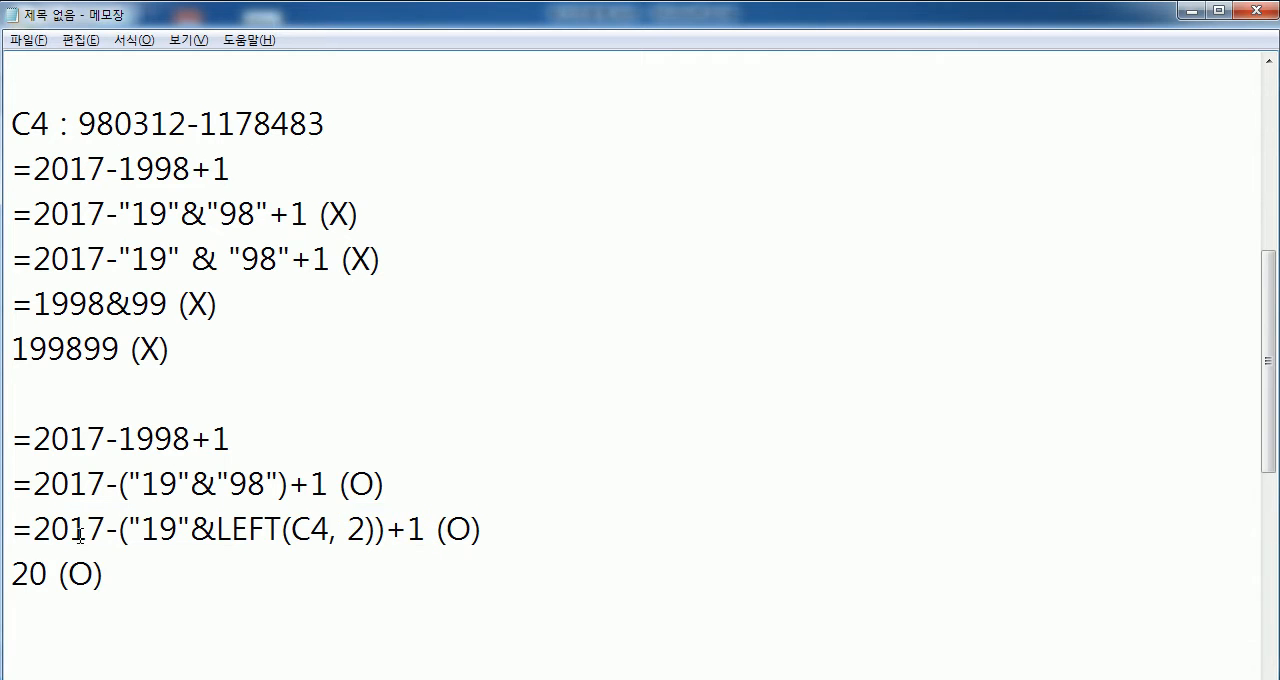
drag(12, 530, 422, 533)
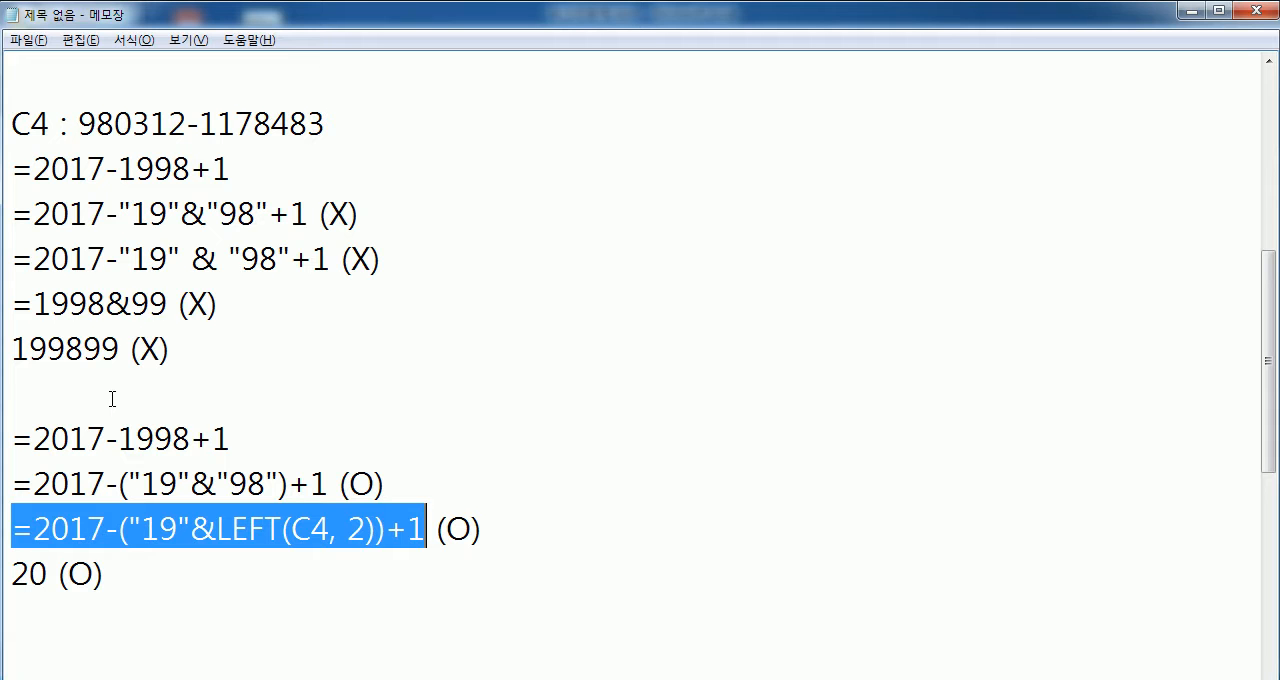
click(58, 597)
scroll(182, 529, down, 2)
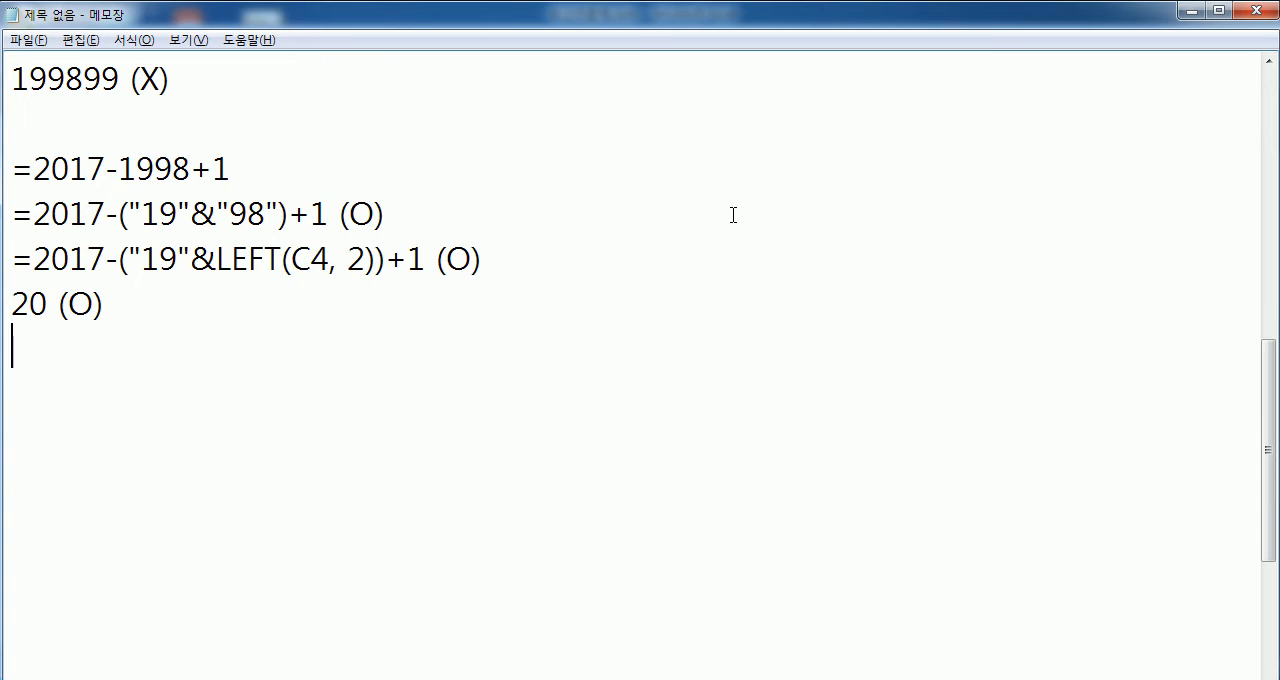
- Switch to Excel and write the formula =2017-19&98+1 in cell I4
key(alt+Tab)
text(=21)
key(BackSpace)
text(017-)
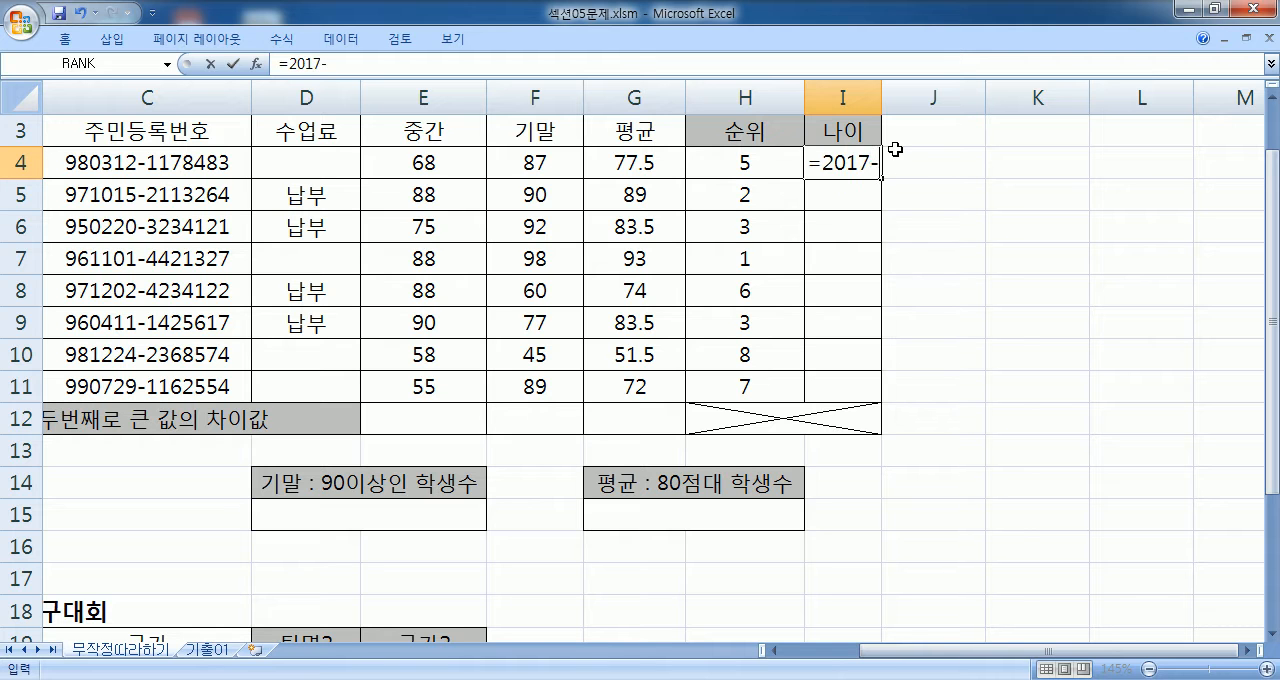
text(19)
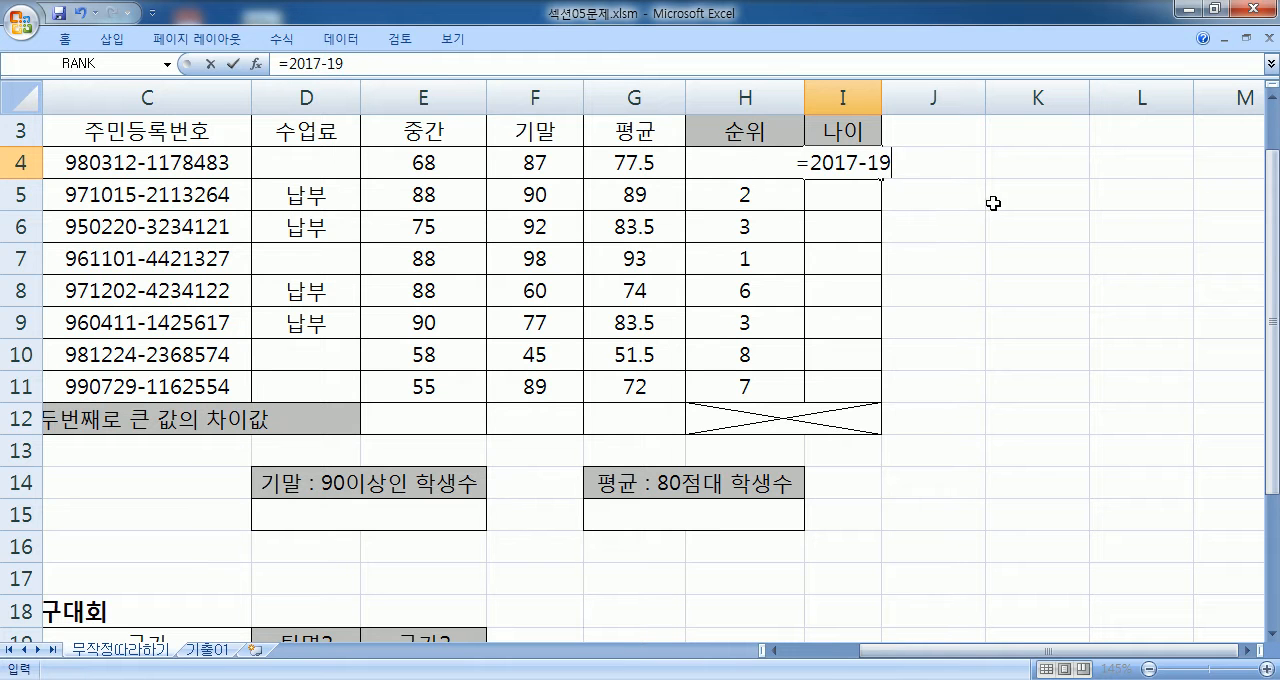
text(&98)
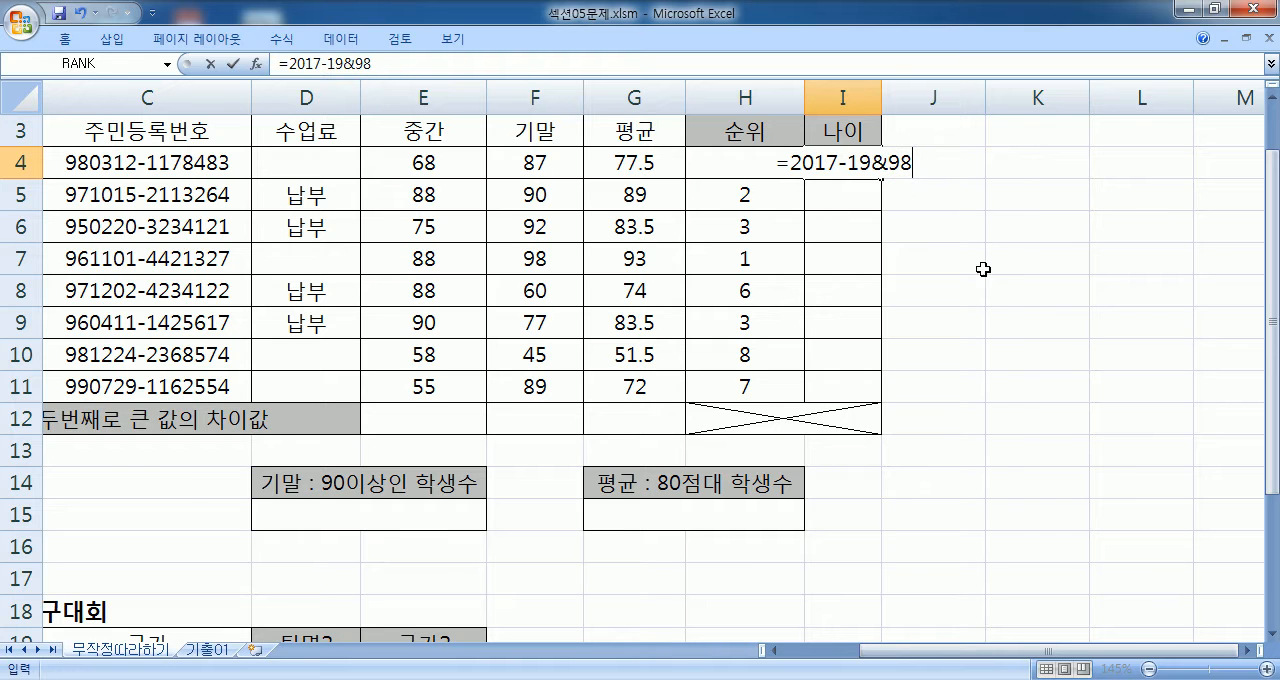
drag(849, 163, 872, 164)
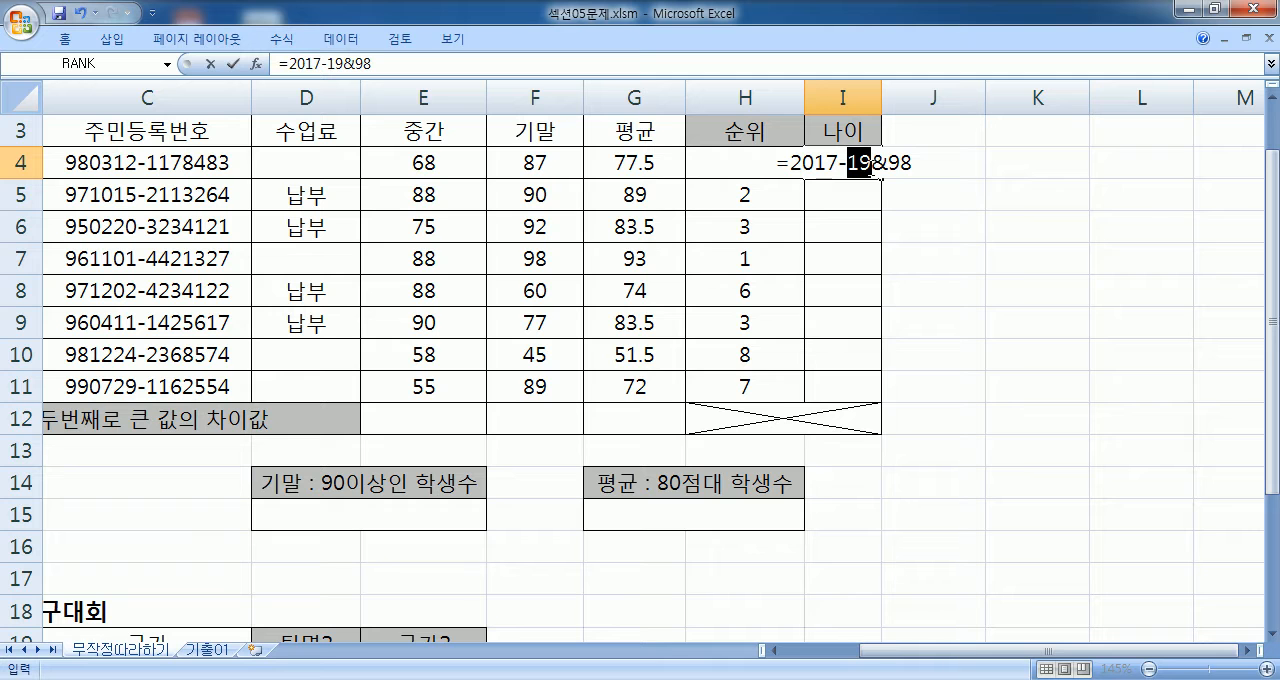
click(936, 165)
text(+1)
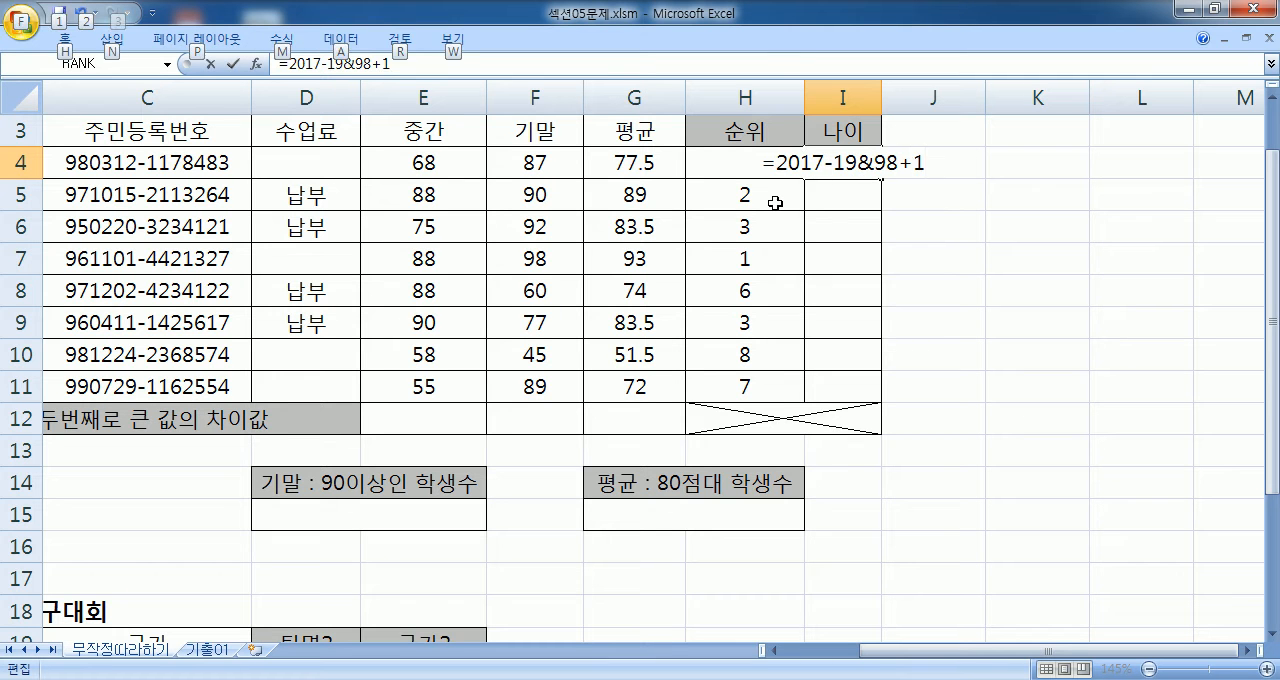
- Check the rule 나이 = 2017-출생년도+1 in Notepad and change the formula in Excel cell I4 to =2017-1998+1
key(alt+Tab)
scroll(210, 194, up, 3)
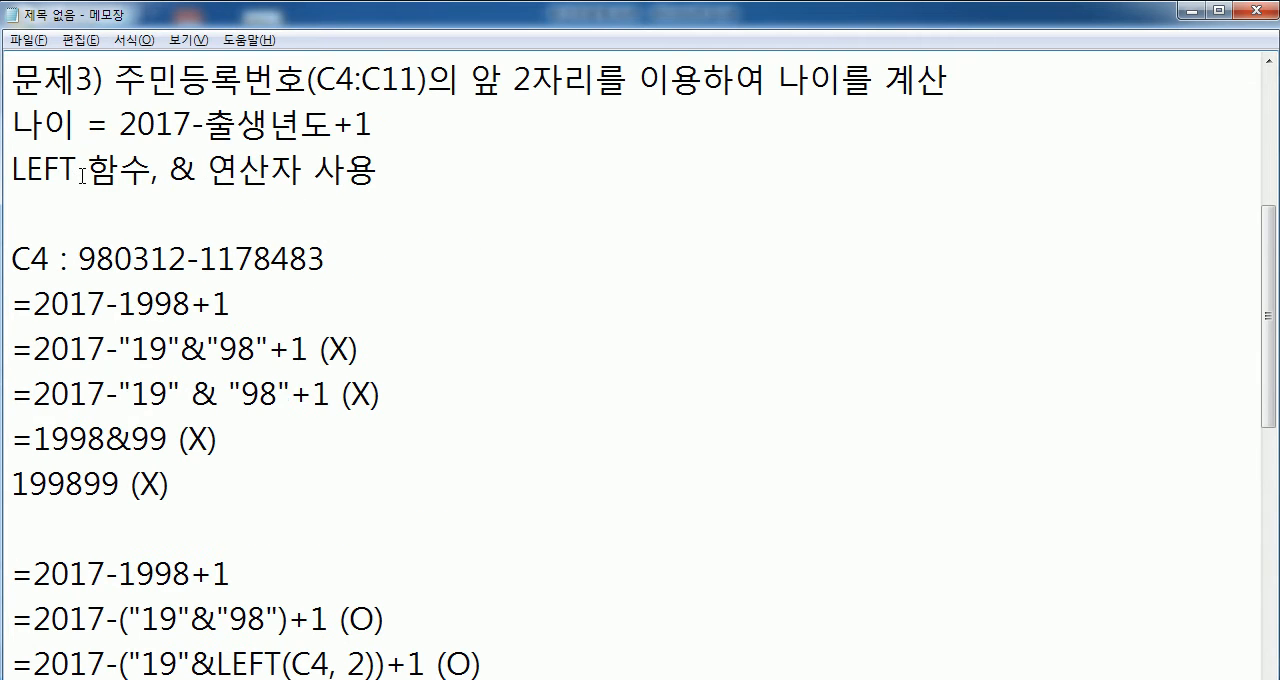
drag(120, 124, 356, 124)
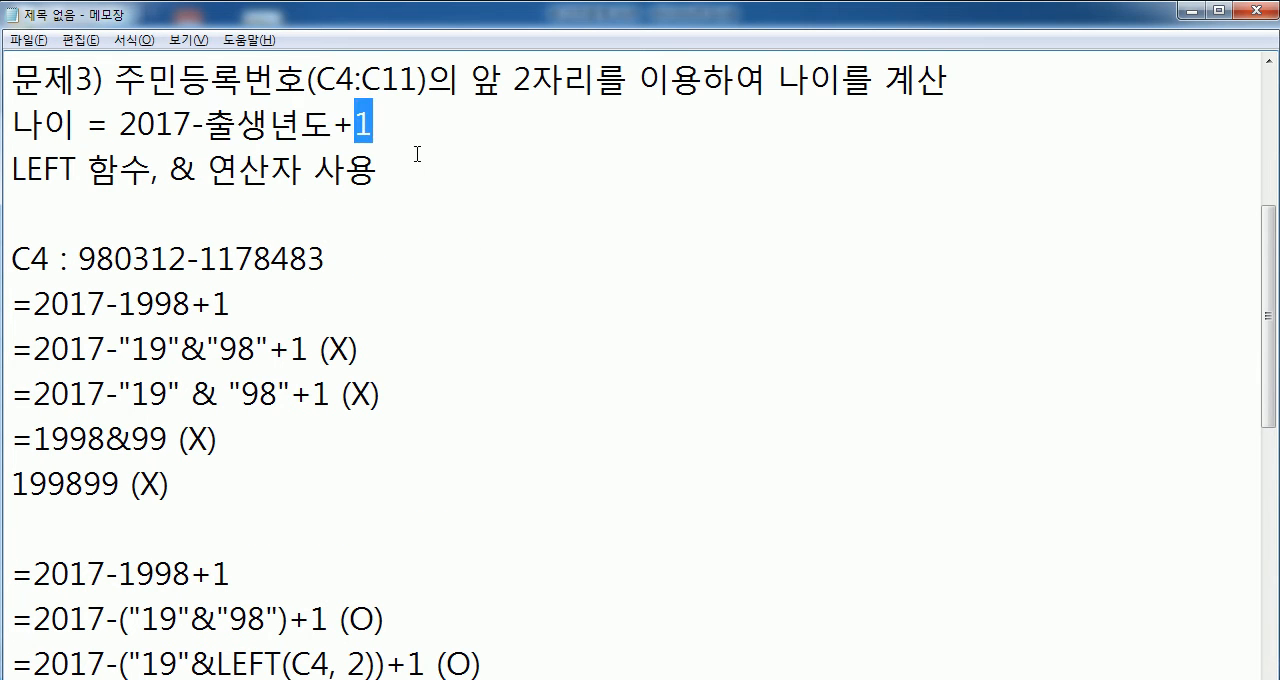
key(alt+Tab)
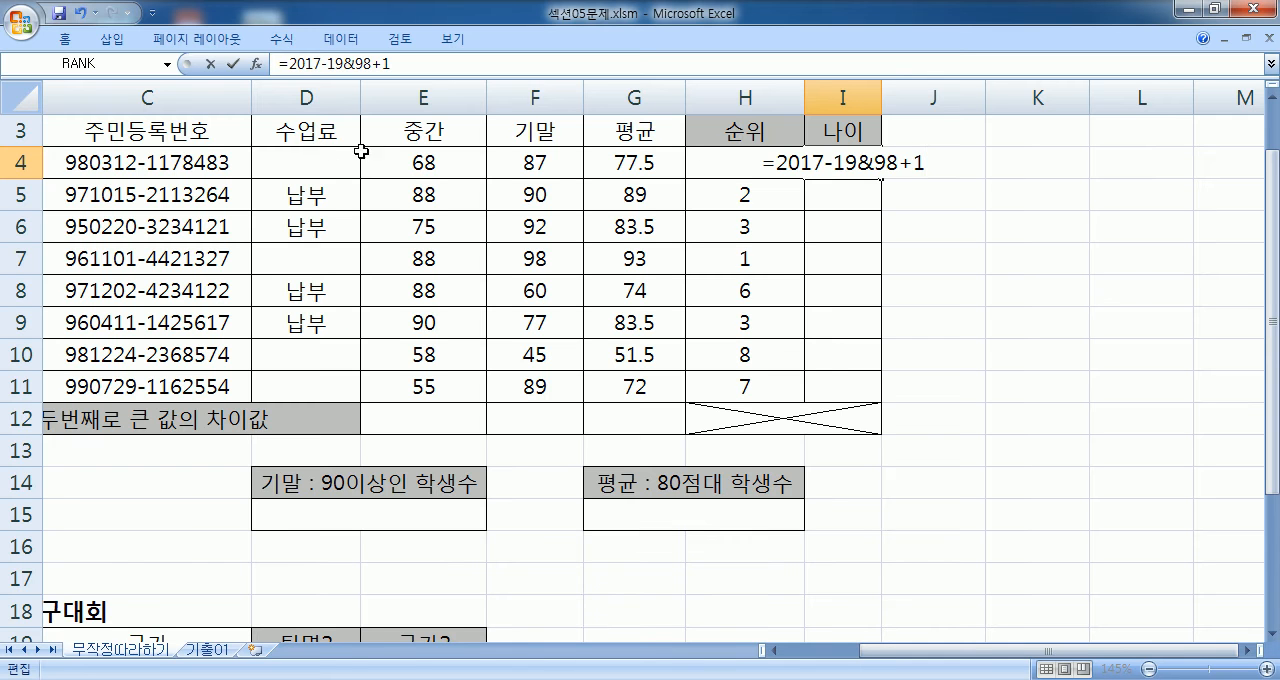
click(866, 164)
key(BackSpace)
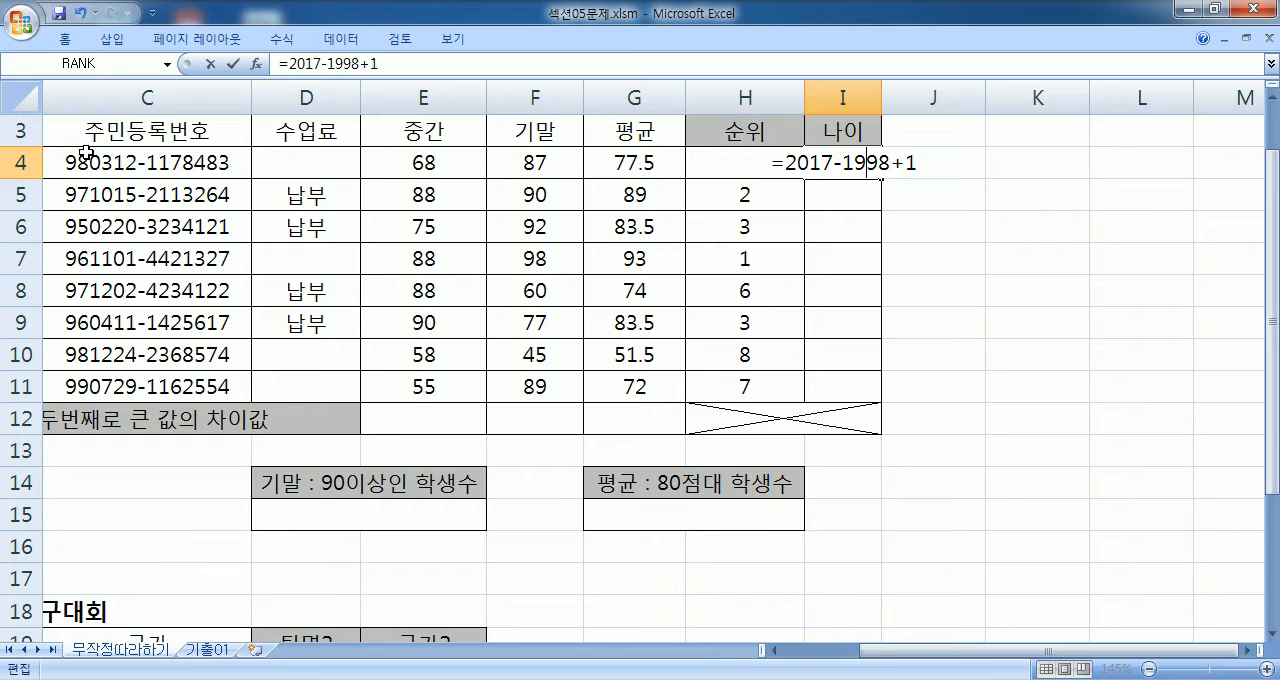
key(Return)
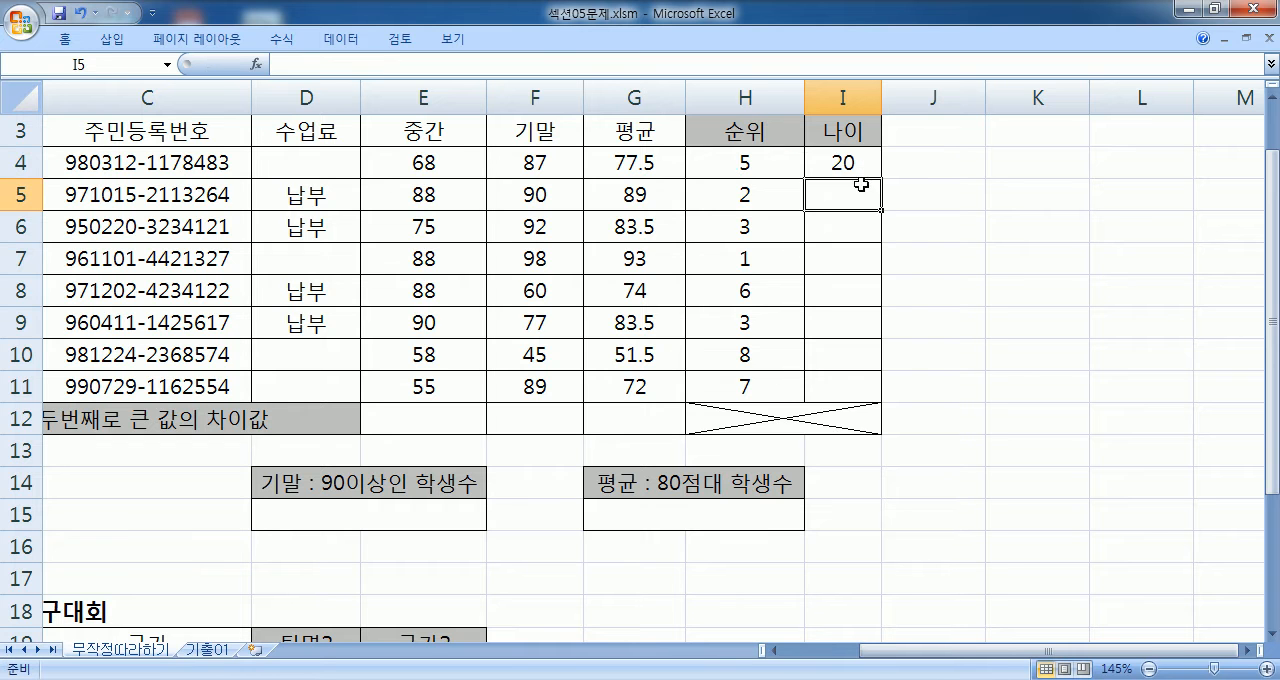
- Replace the 98 in cell I4's formula with LEFT(C4,2), giving =2017-19LEFT(C4,2)+1
click(845, 163)
double_click(864, 165)
drag(843, 160, 885, 166)
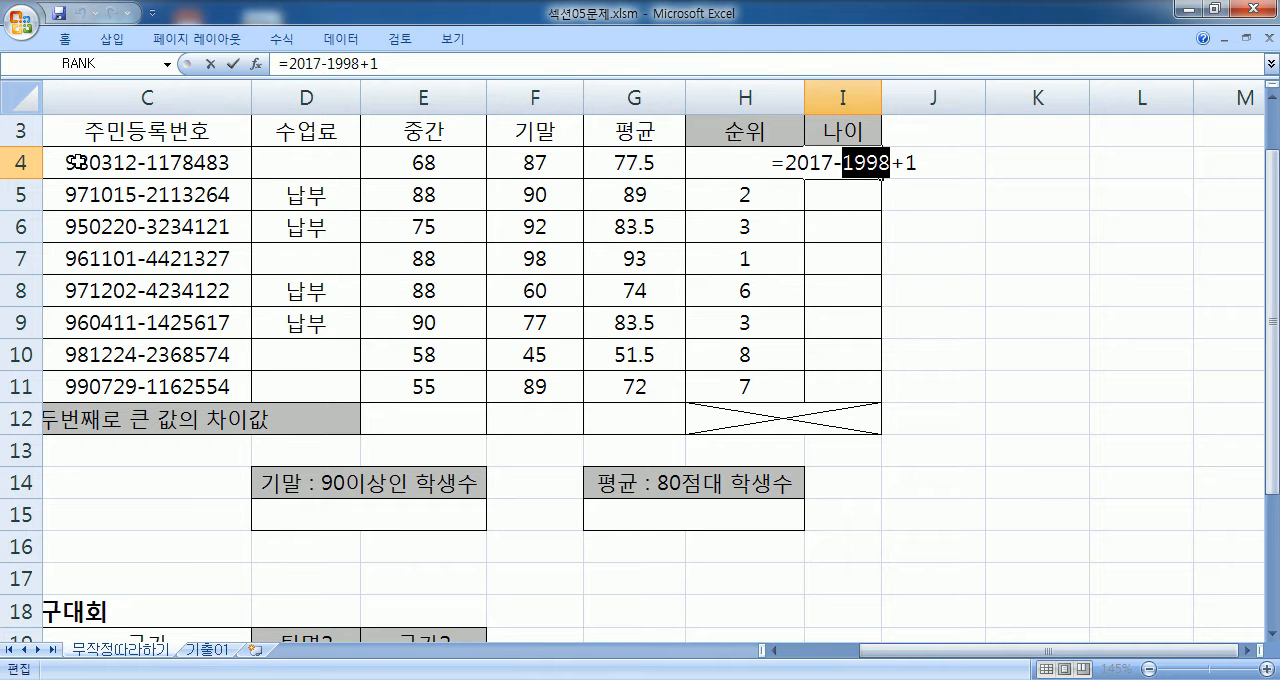
drag(866, 163, 886, 165)
text(LE)
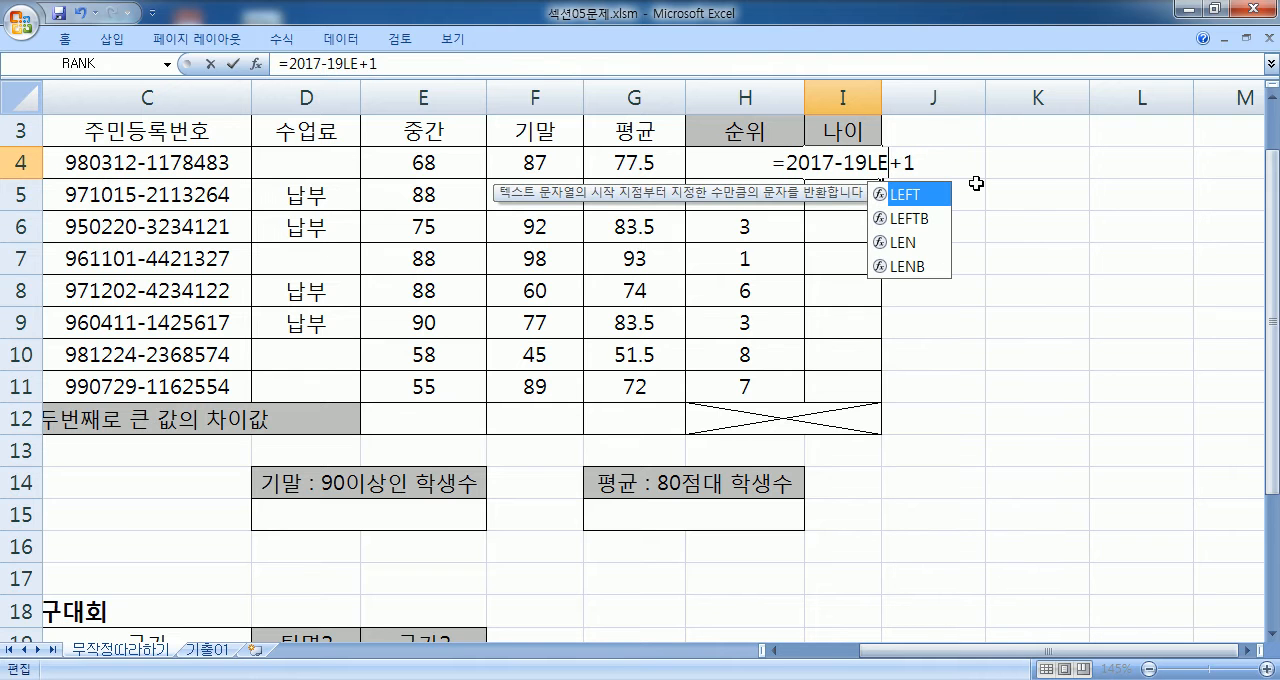
text(FT()
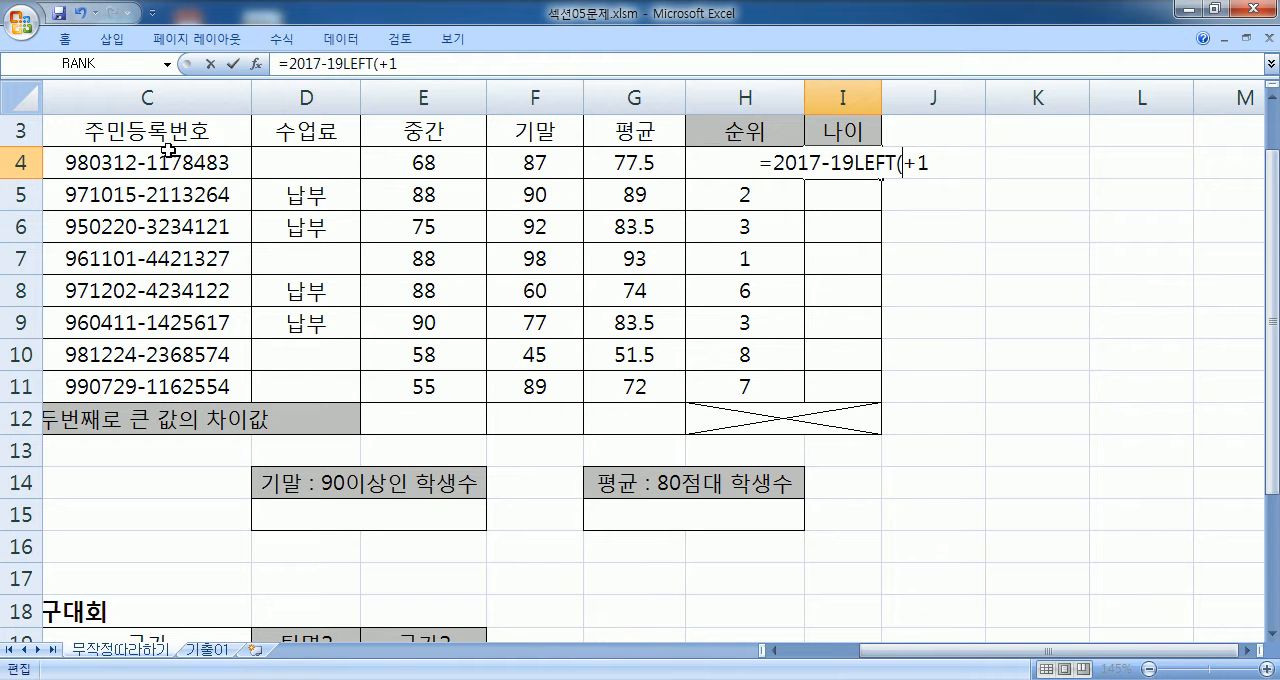
click(107, 168)
text(,2)
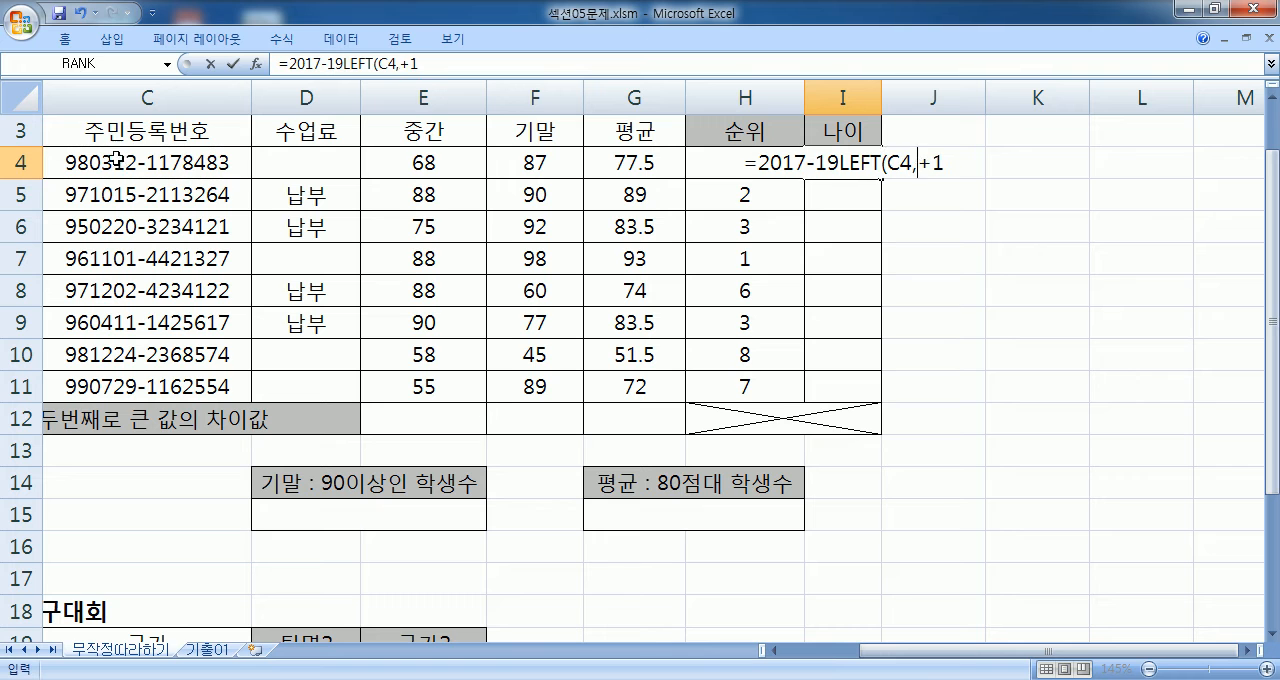
text()()
key(BackSpace)
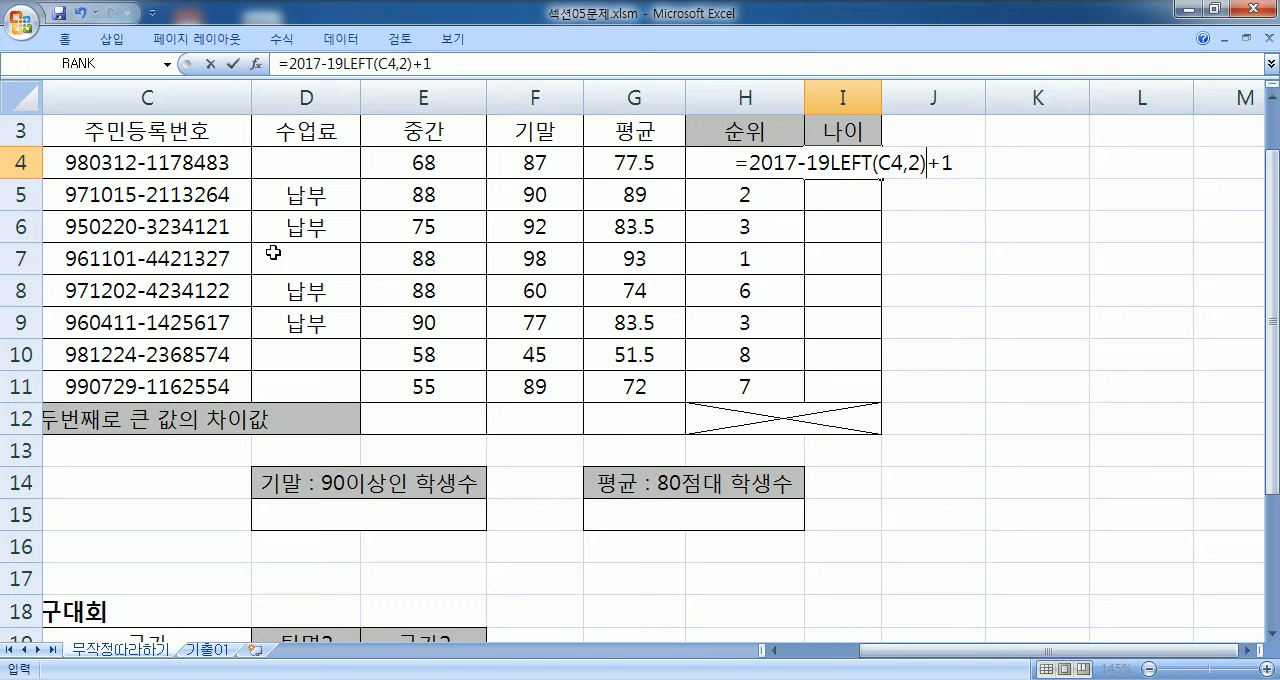
- Insert & before LEFT, check the & operator requirement in Notepad, and commit =2017-19&LEFT(C4,2)+1 in Excel cell I4
click(831, 163)
text(&)
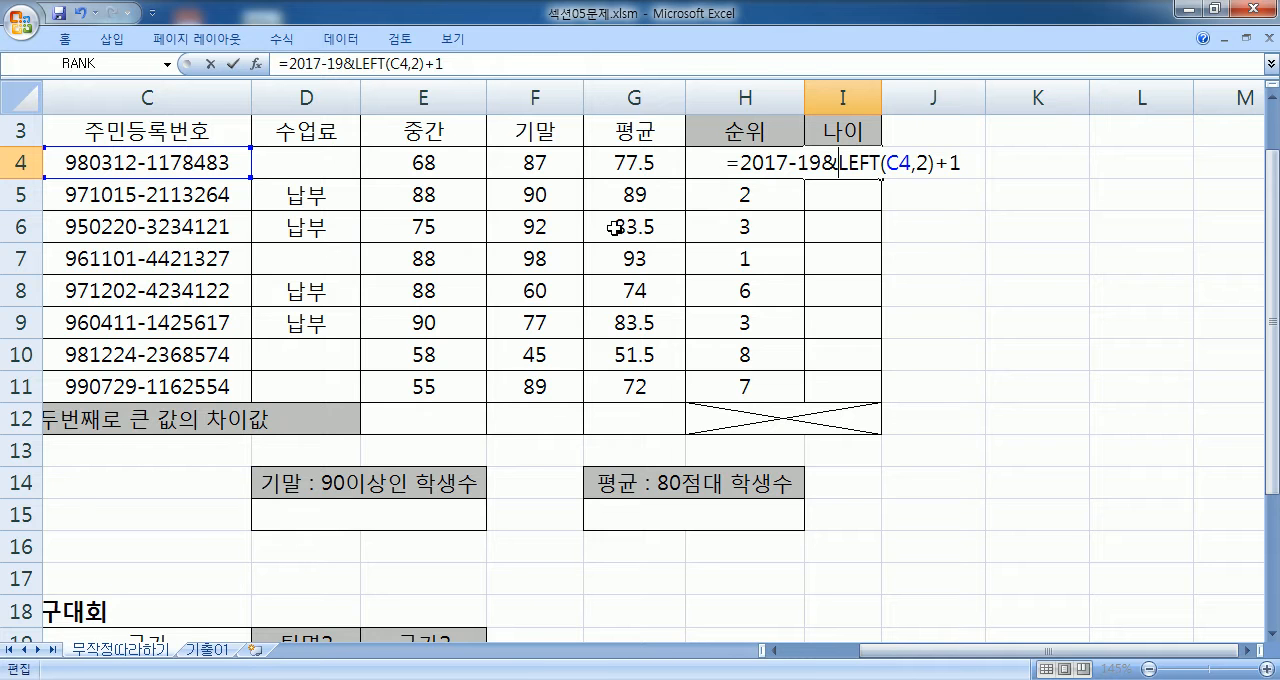
key(alt+Tab)
drag(169, 175, 200, 182)
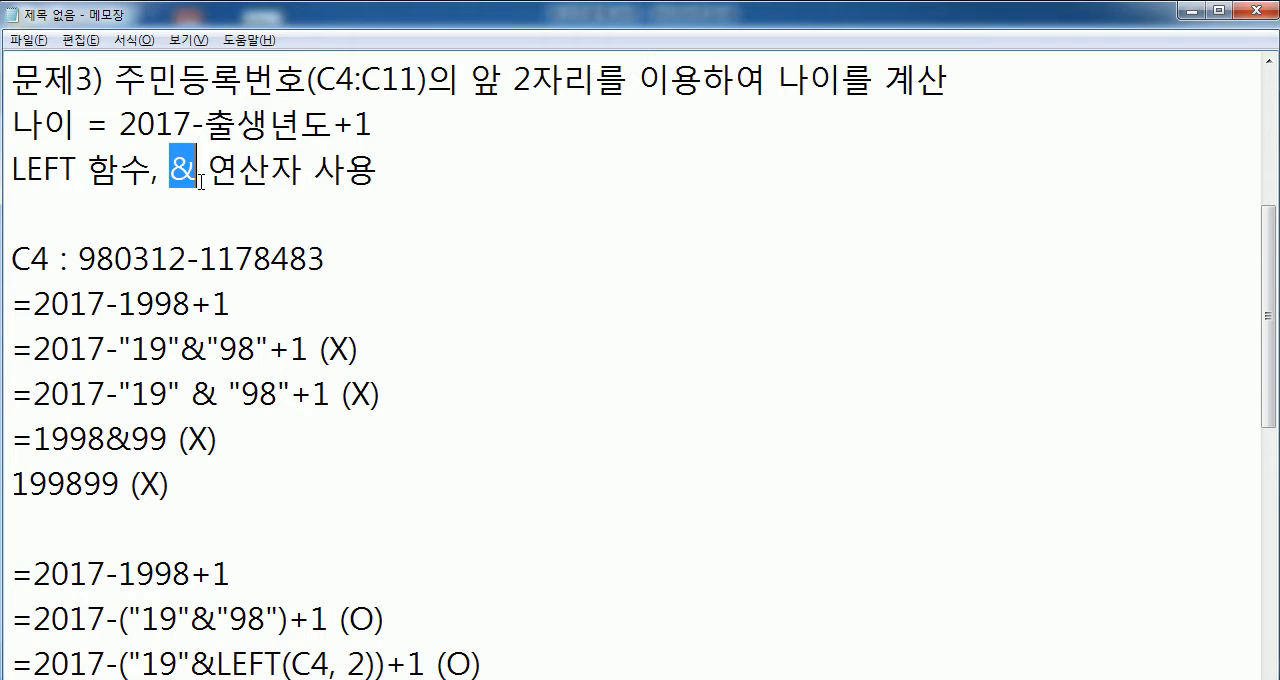
key(alt+Tab)
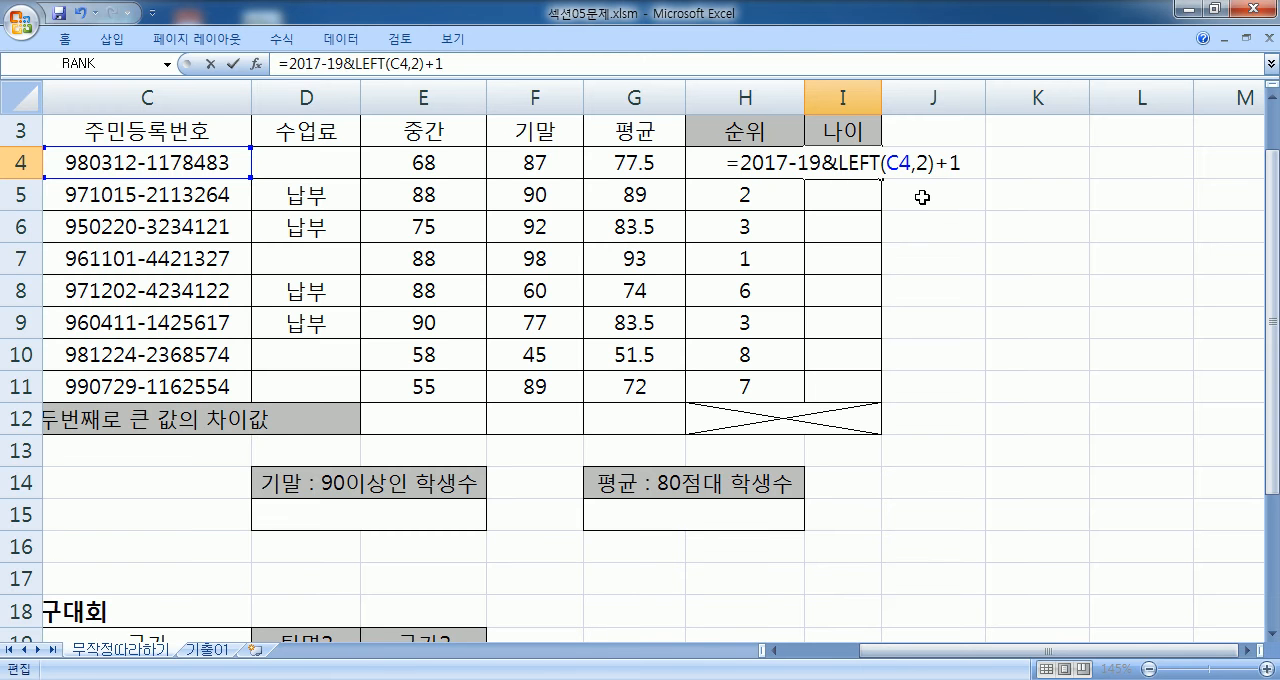
key(Return)
click(850, 158)
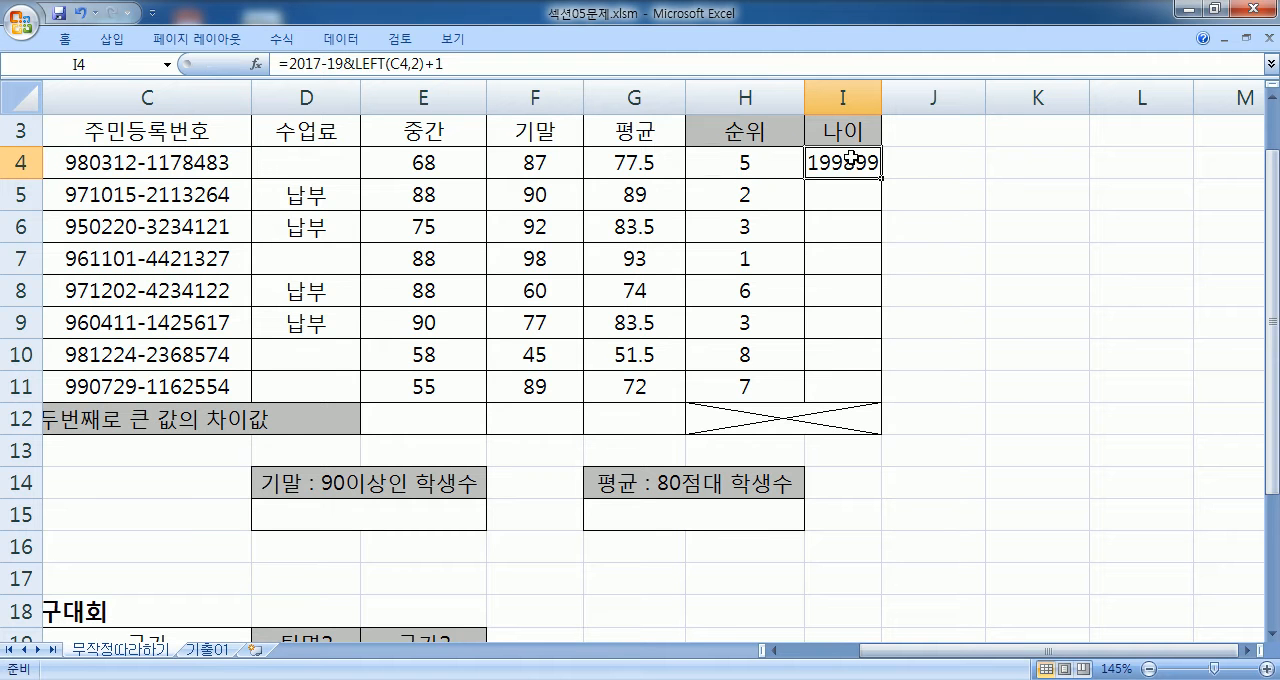
- Enclose 19&LEFT(C4,2) in parentheses so the formula in I4 reads =2017-(19&LEFT(C4,2))+1
double_click(850, 158)
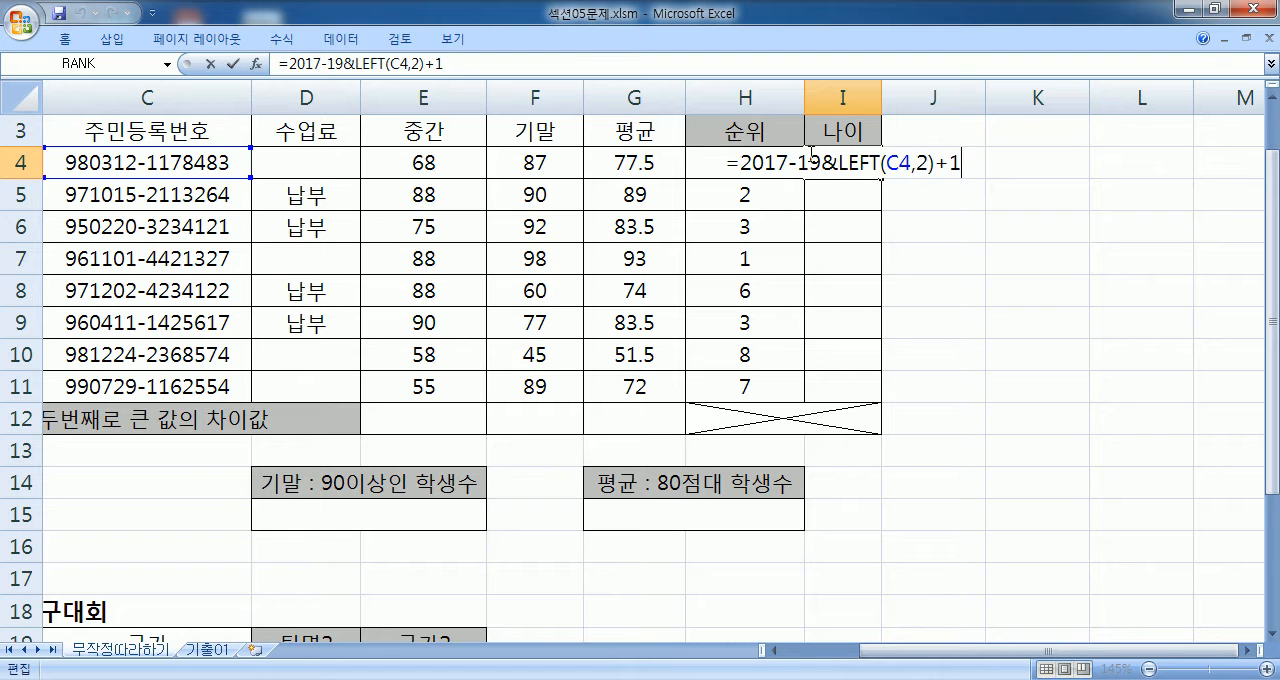
drag(821, 162, 747, 157)
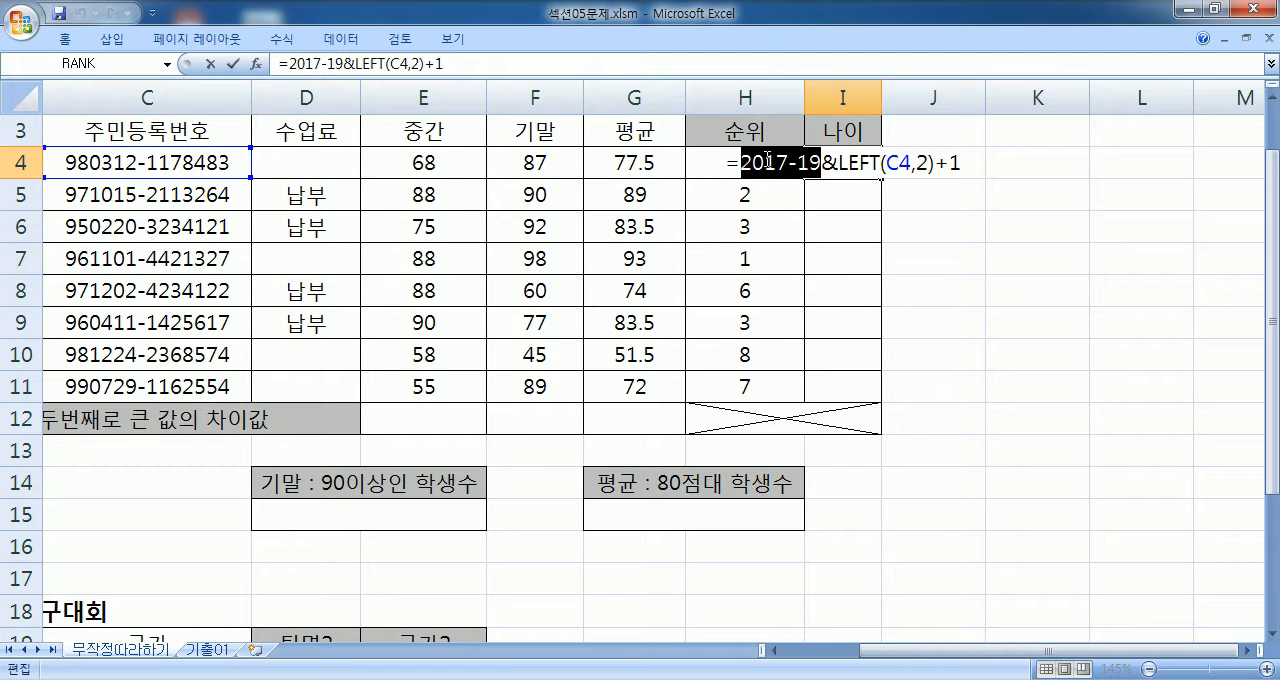
mouse_move(840, 162)
mouse_down()
mouse_move(971, 160)
mouse_move(828, 162)
mouse_up()
click(797, 162)
text(()
click(937, 156)
text())
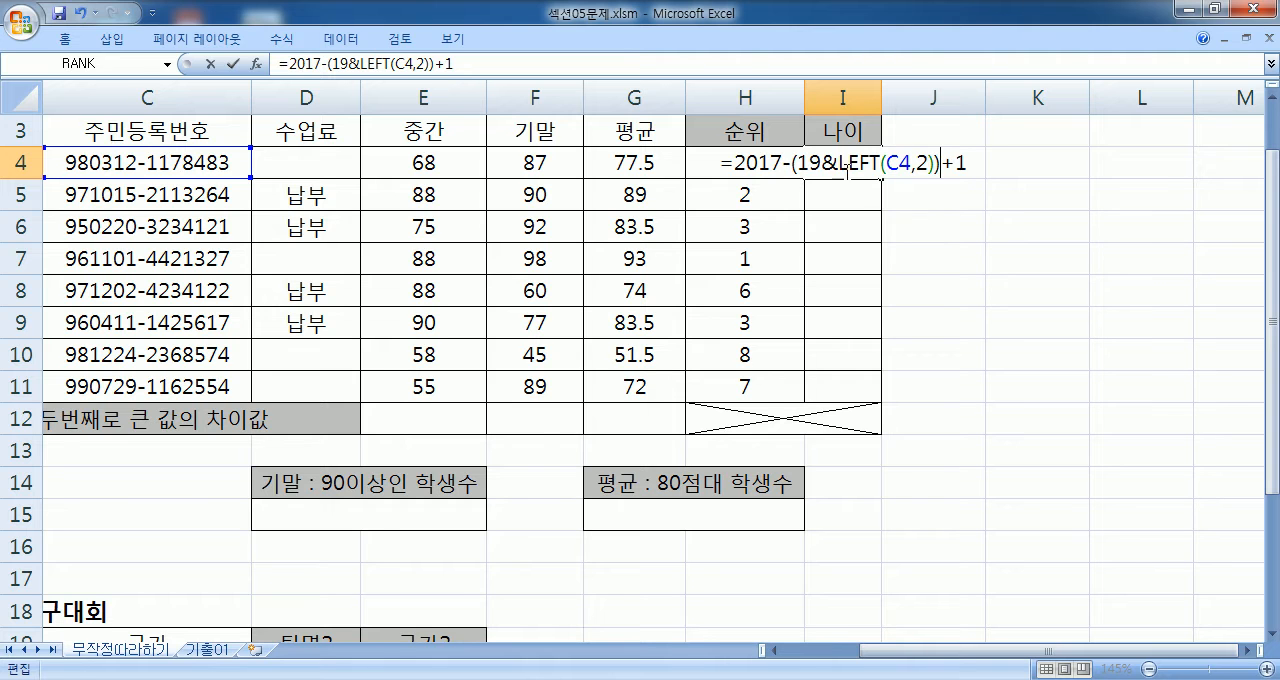
drag(822, 163, 840, 163)
key(Return)
click(858, 157)
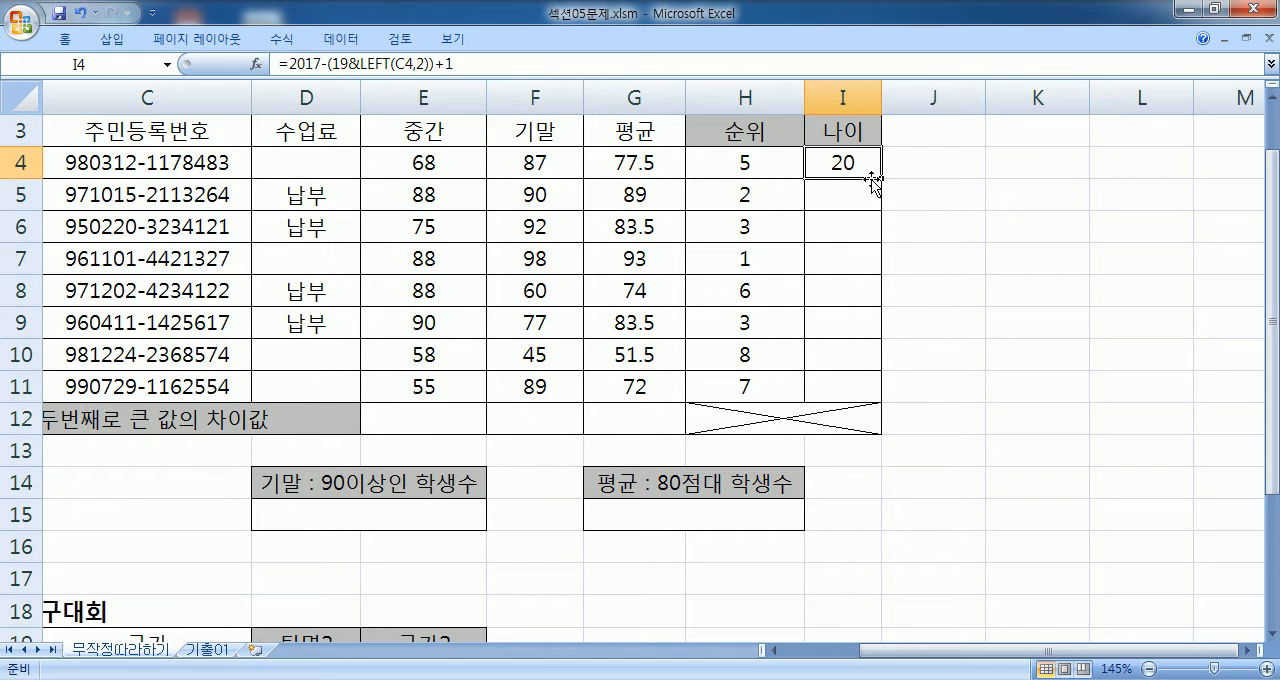
- Switch to Notepad, duplicate the LEFT formula line and remove the quotes around 19 to get =2017-(19&LEFT(C4, 2))+1 (O)
key(alt+Tab)
scroll(188, 410, down, 3)
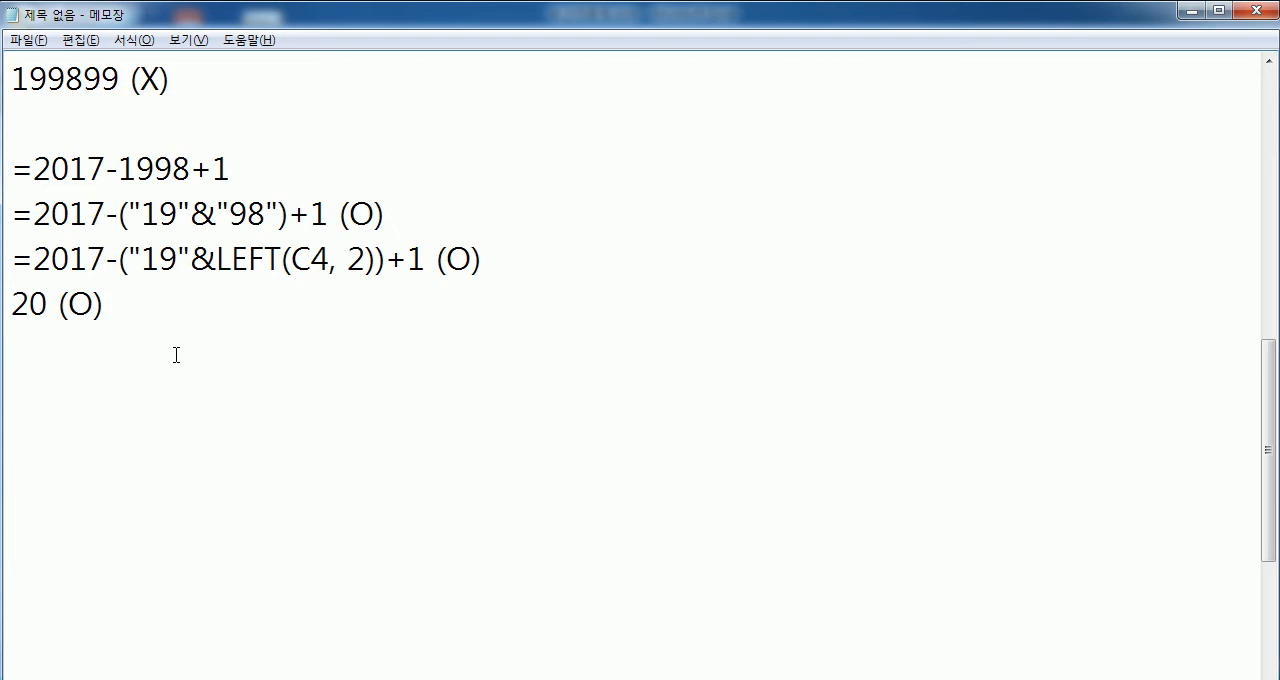
drag(134, 253, 194, 258)
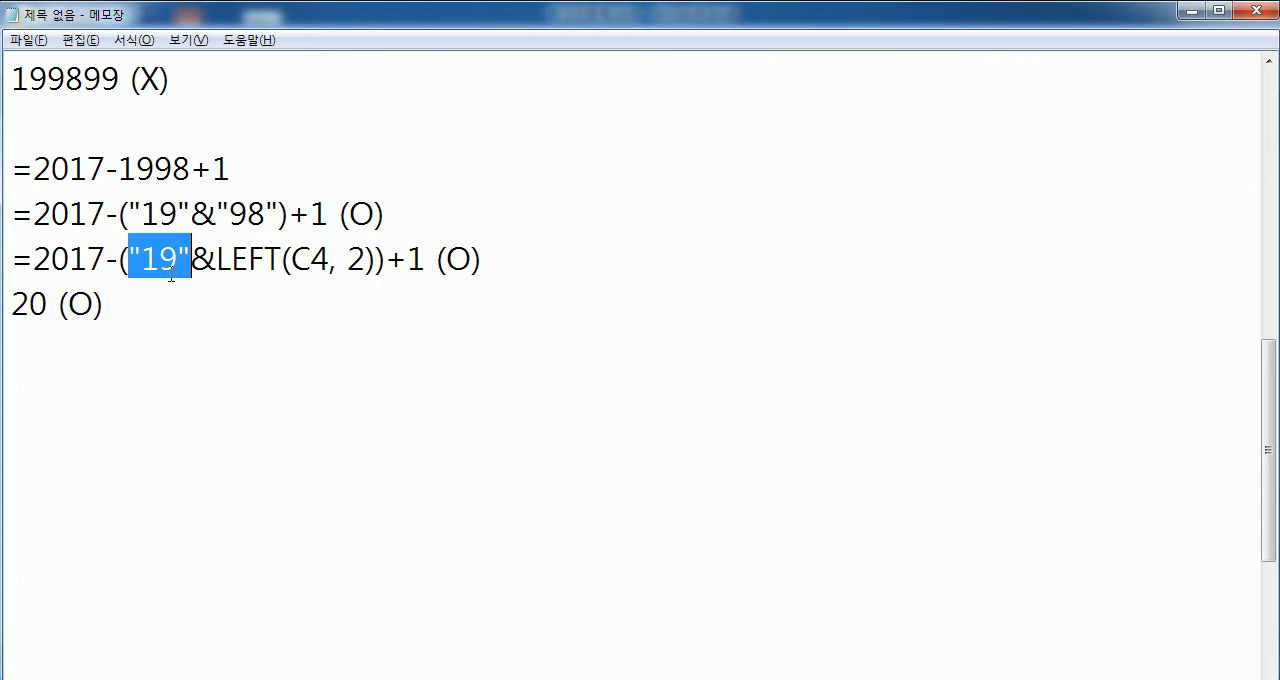
drag(9, 251, 10, 300)
key(Delete)
key(ctrl+v)
key(ctrl+v)
click(129, 303)
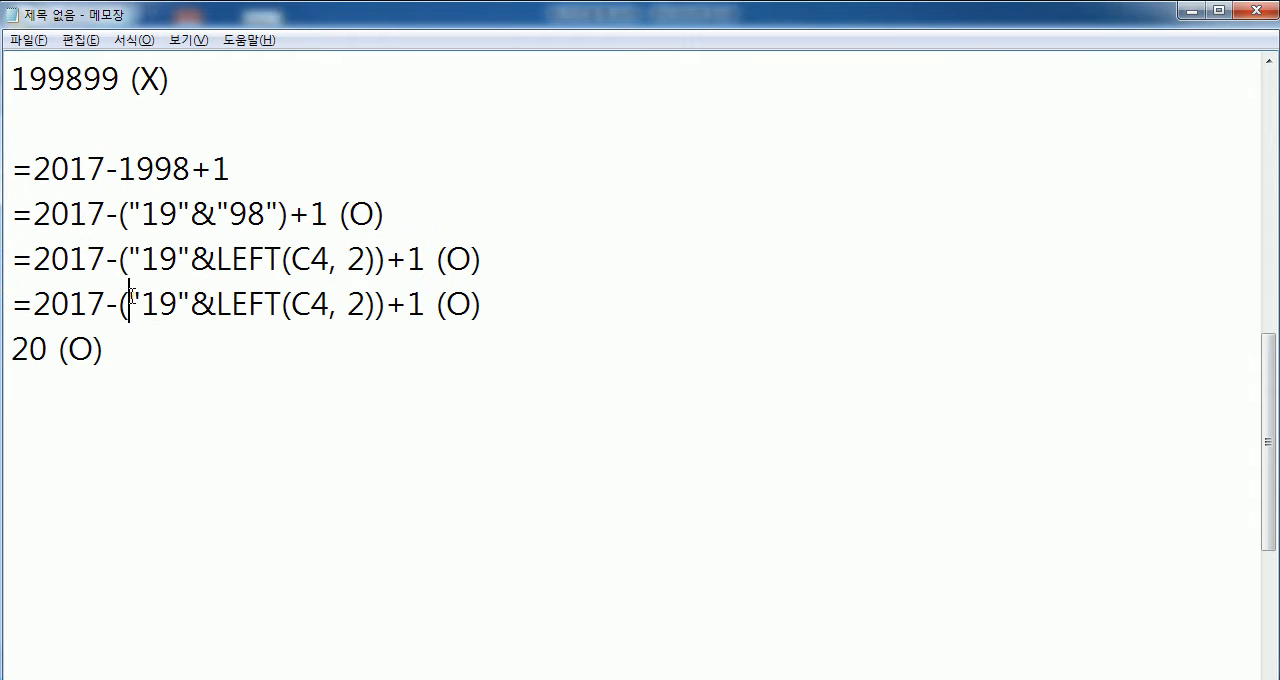
key(Delete)
key(Delete)
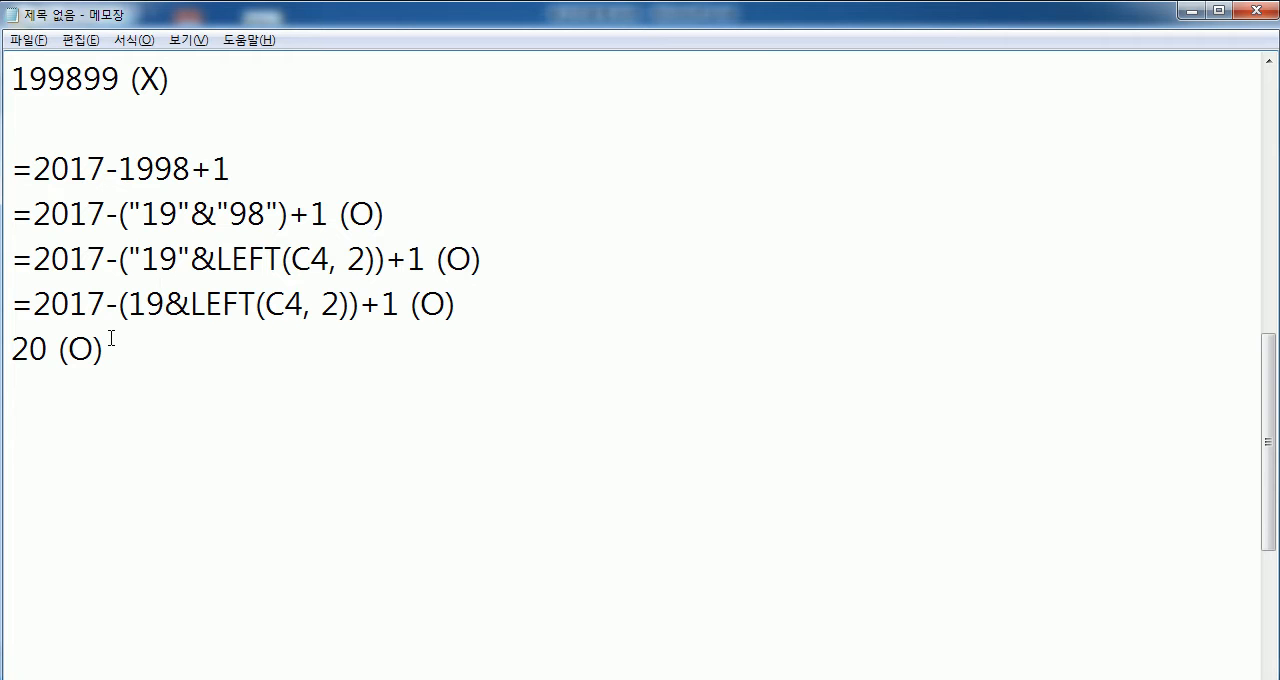
- Review the requirement "& 연산자 사용" and write the alternative formula =2017-LEFT(C4, 2)+1-1900 below the 20 (O) line
scroll(111, 338, up, 3)
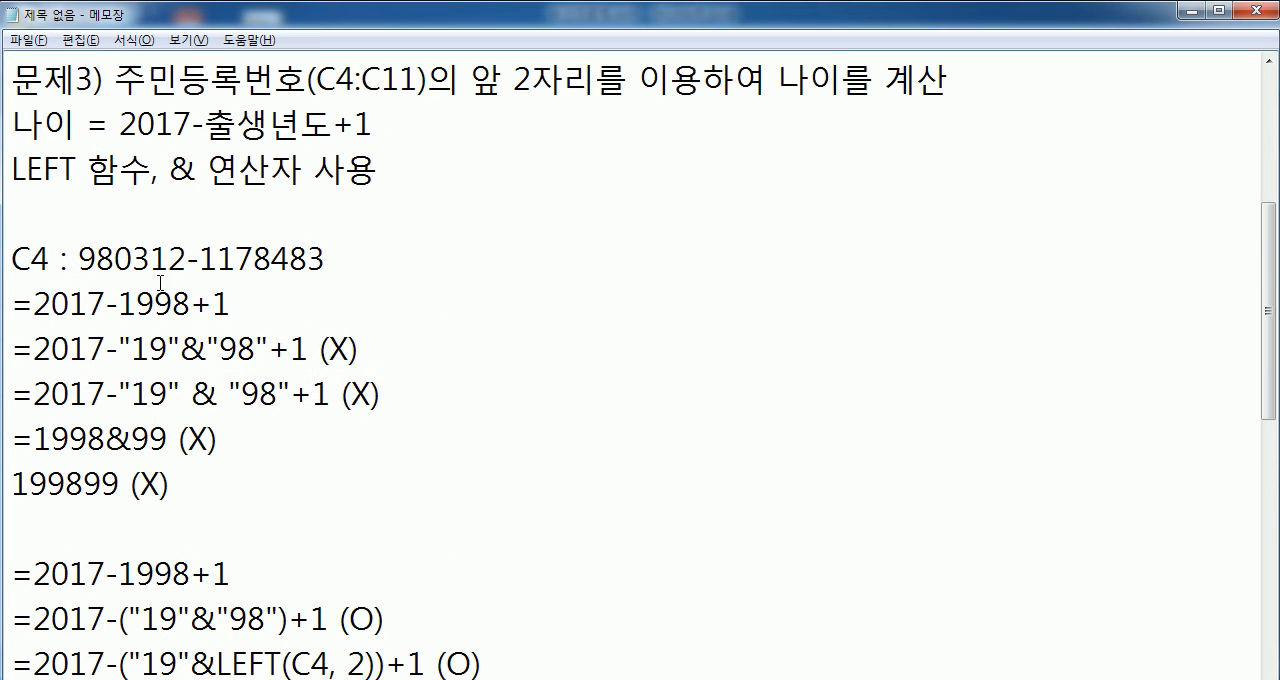
drag(180, 170, 373, 172)
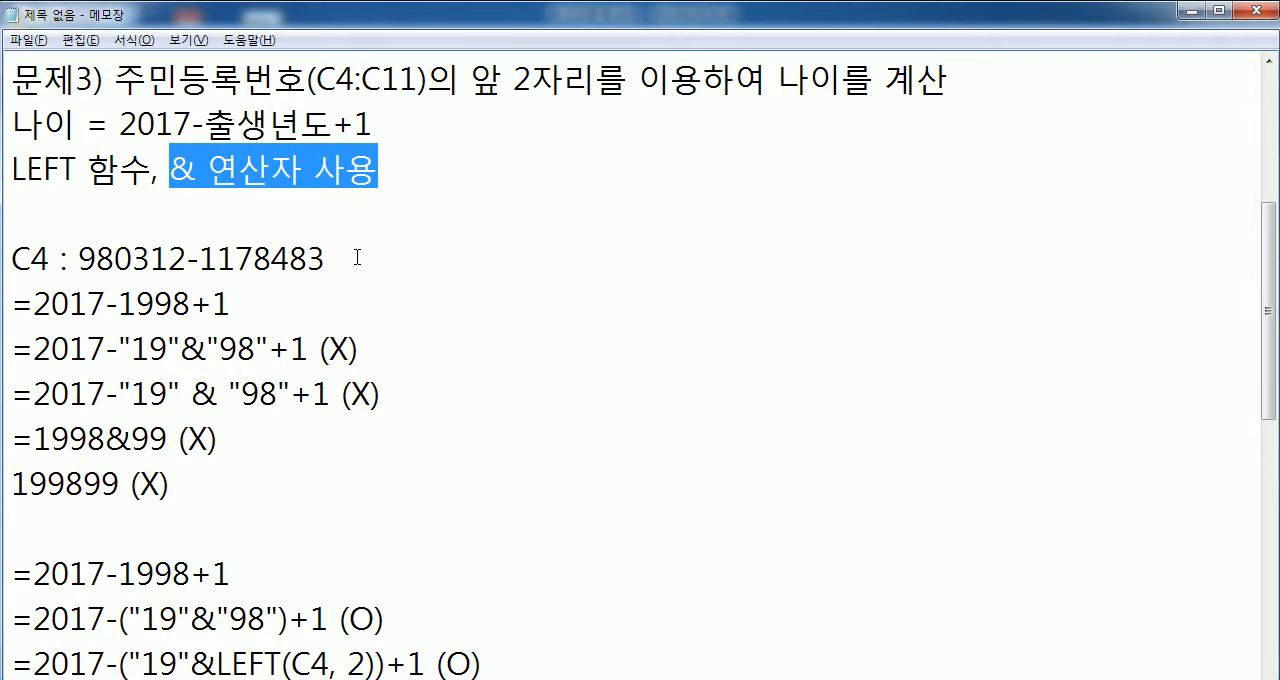
drag(172, 170, 395, 166)
key(ctrl+End)
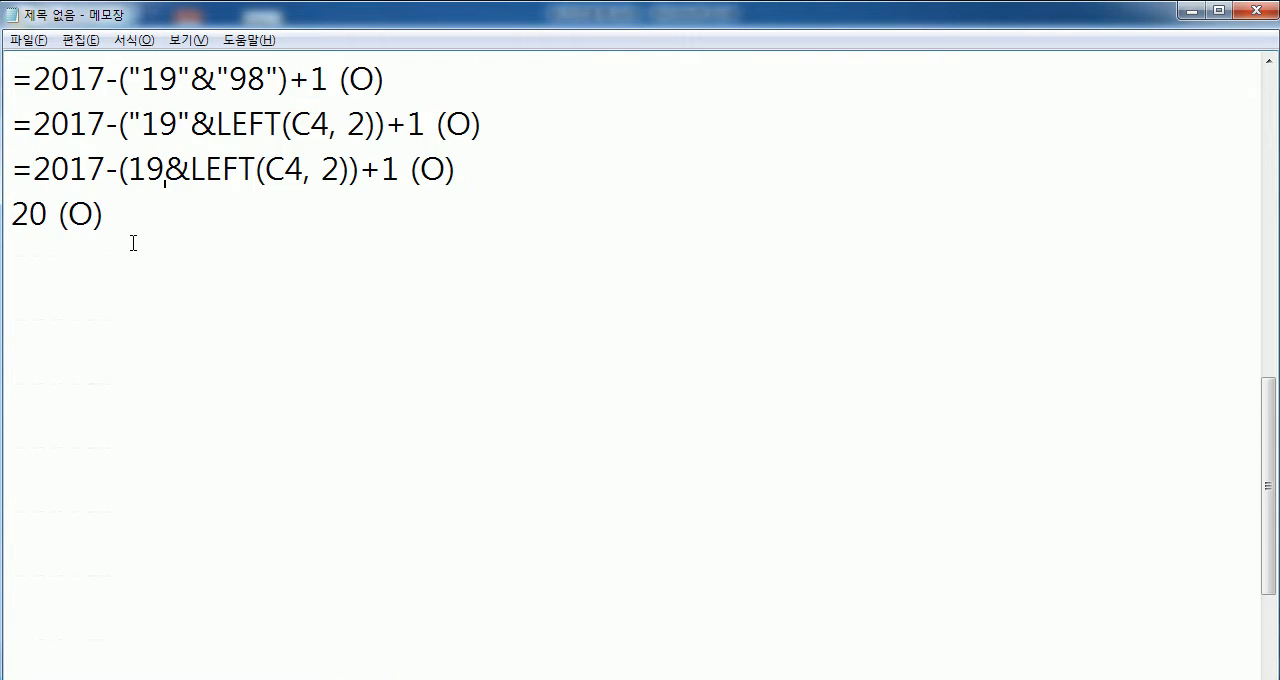
key(Return)
text(=2017-)
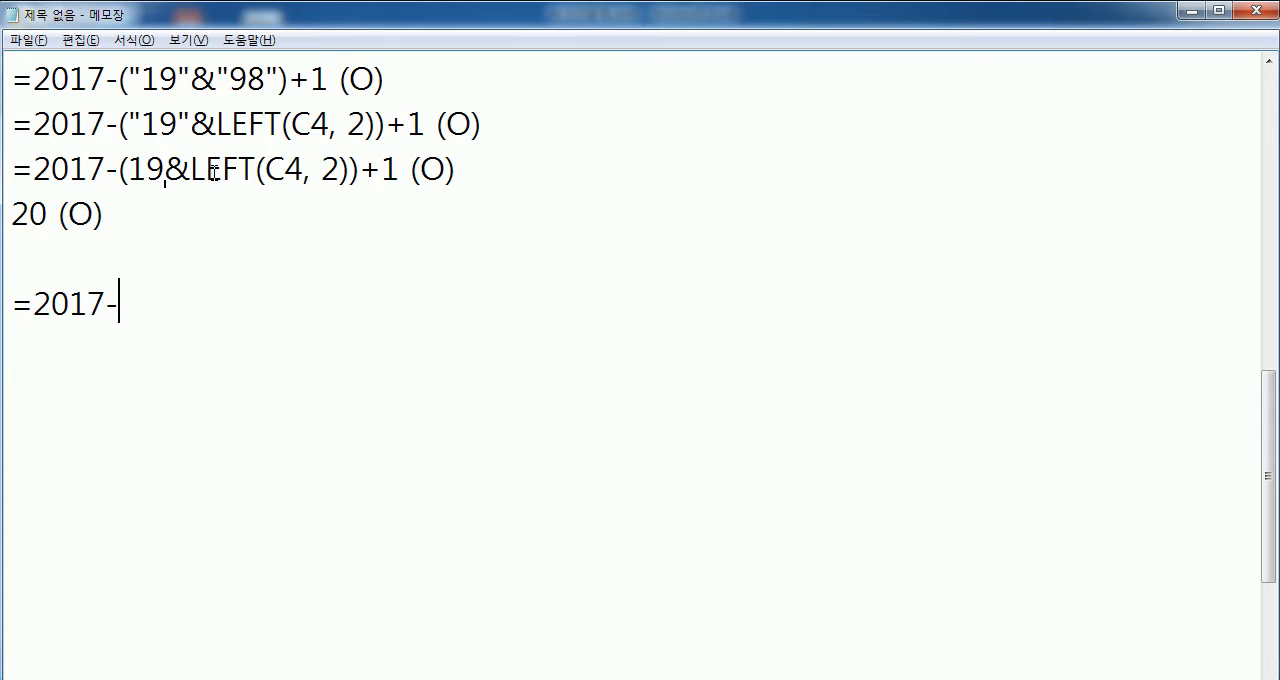
drag(190, 170, 350, 170)
key(ctrl+c)
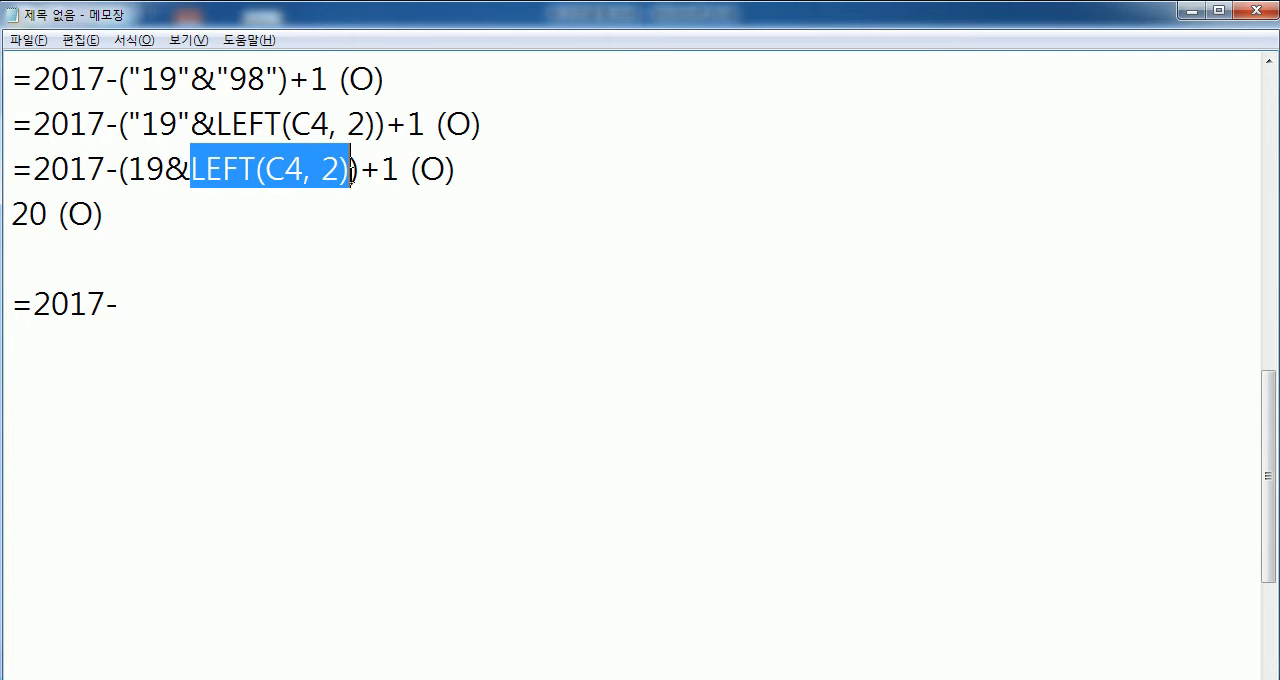
click(211, 297)
key(ctrl+v)
text(+1)
drag(119, 300, 278, 304)
click(358, 300)
text(-1900)
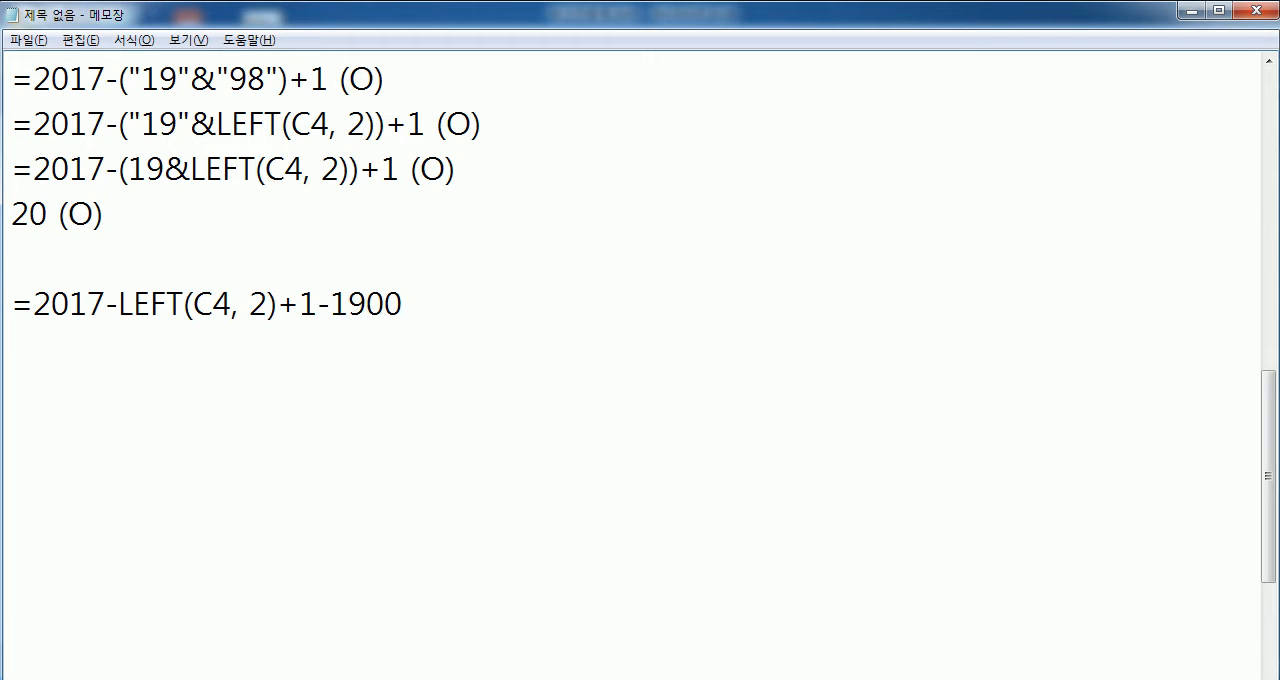
- Add a second alternative, =2017-(1900+LEFT(C4,2))+1, on the next line and compare it with the & in the formulas above
key(Return)
text(=2017-(1900+)
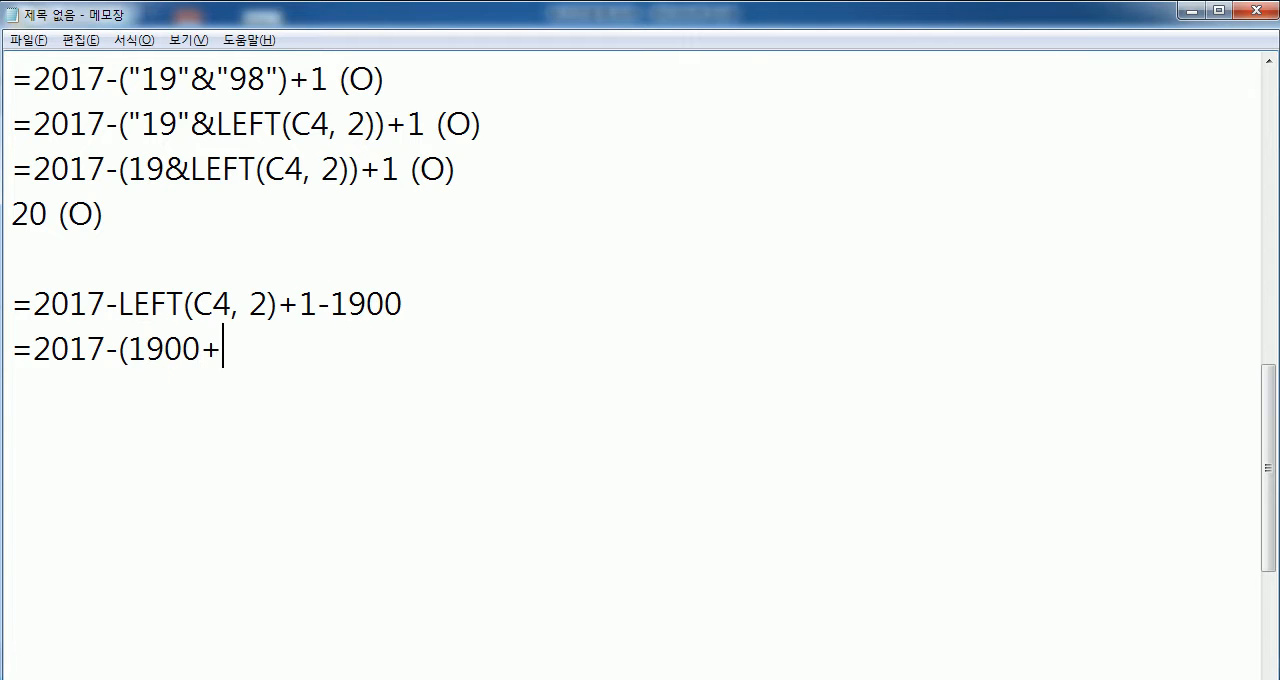
text(LEFT(C)
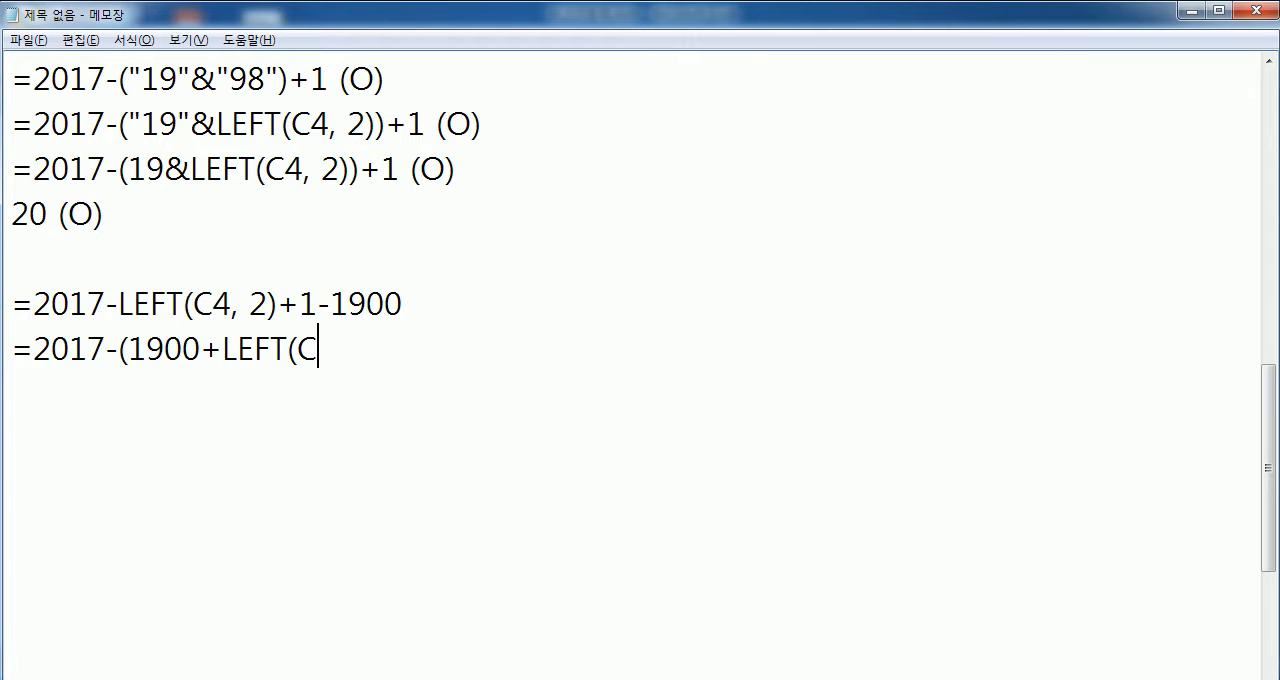
text(4,2))+1)
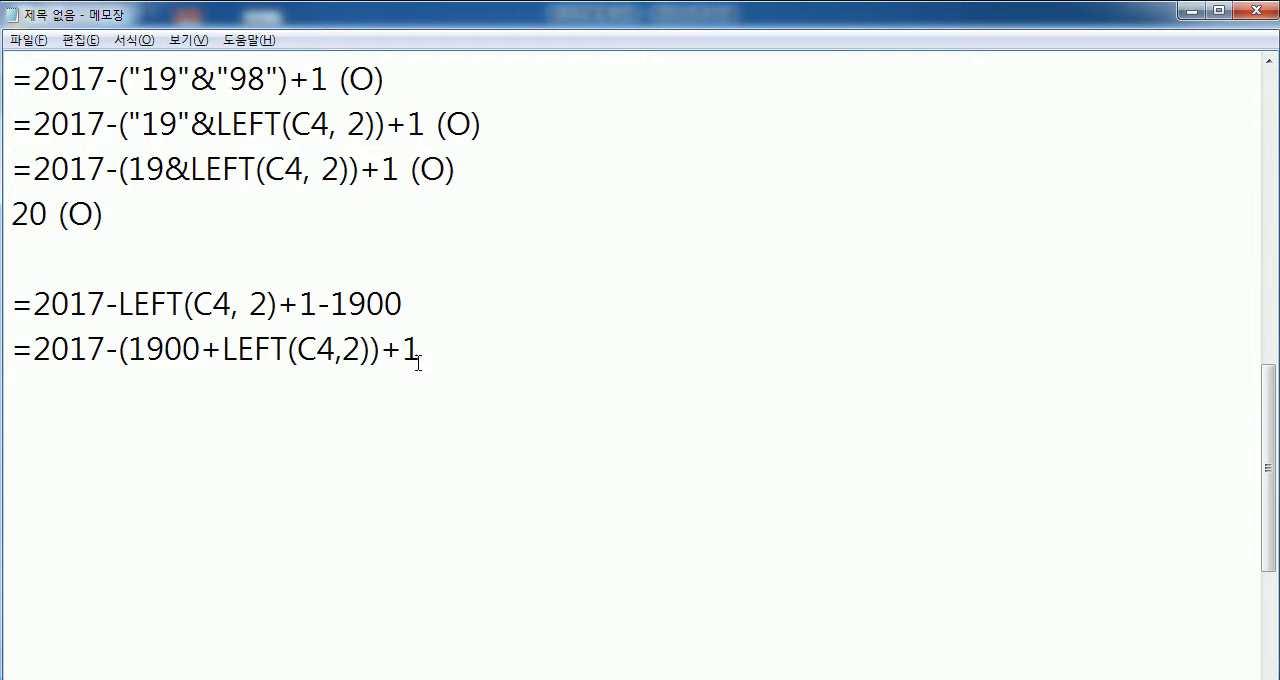
drag(127, 349, 383, 340)
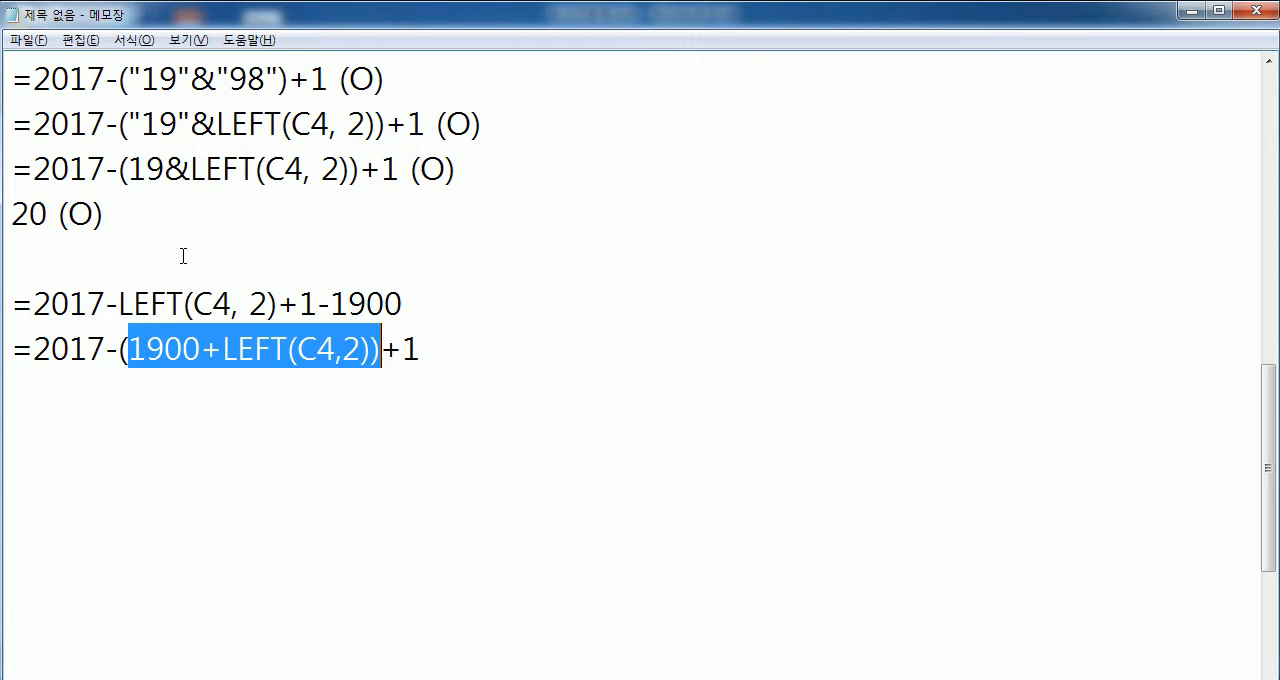
click(430, 348)
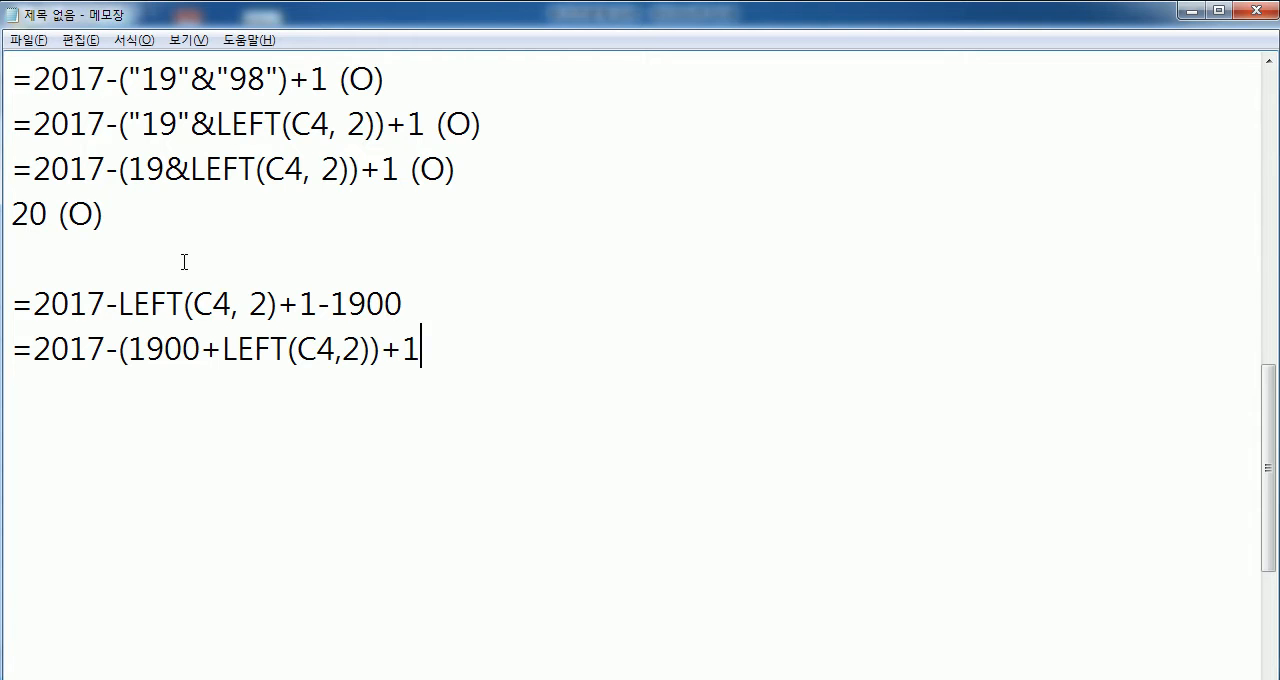
drag(203, 124, 206, 126)
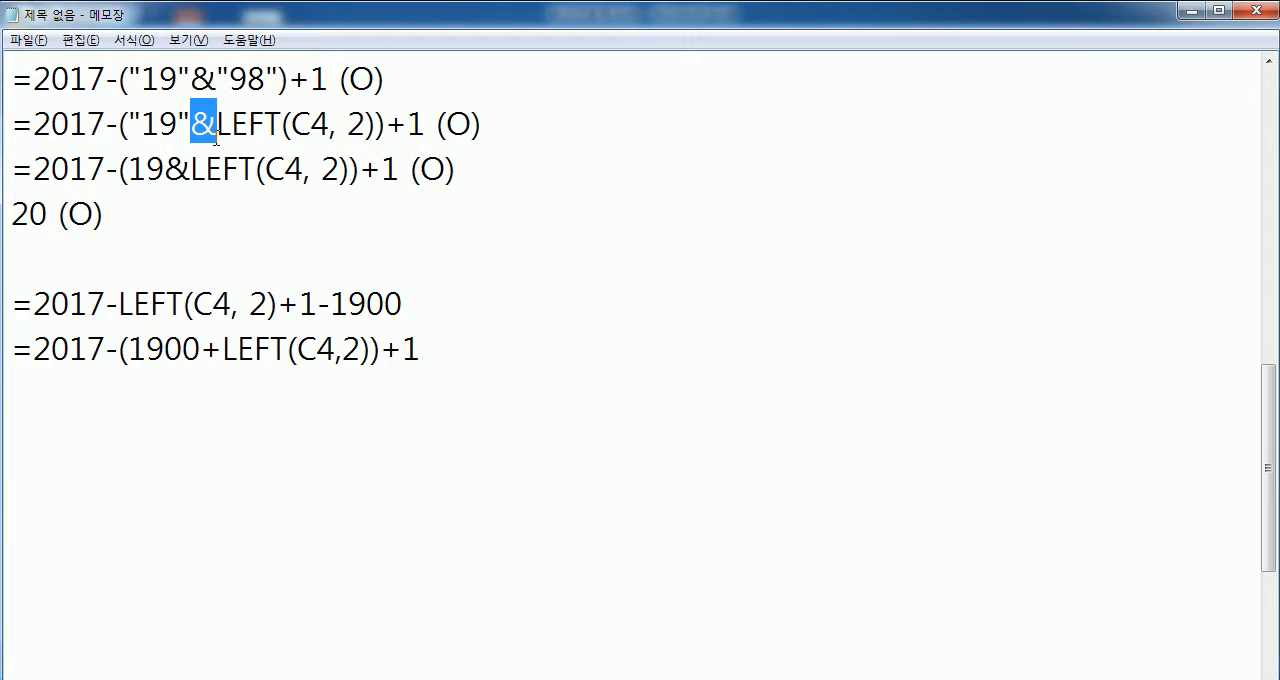
click(188, 425)
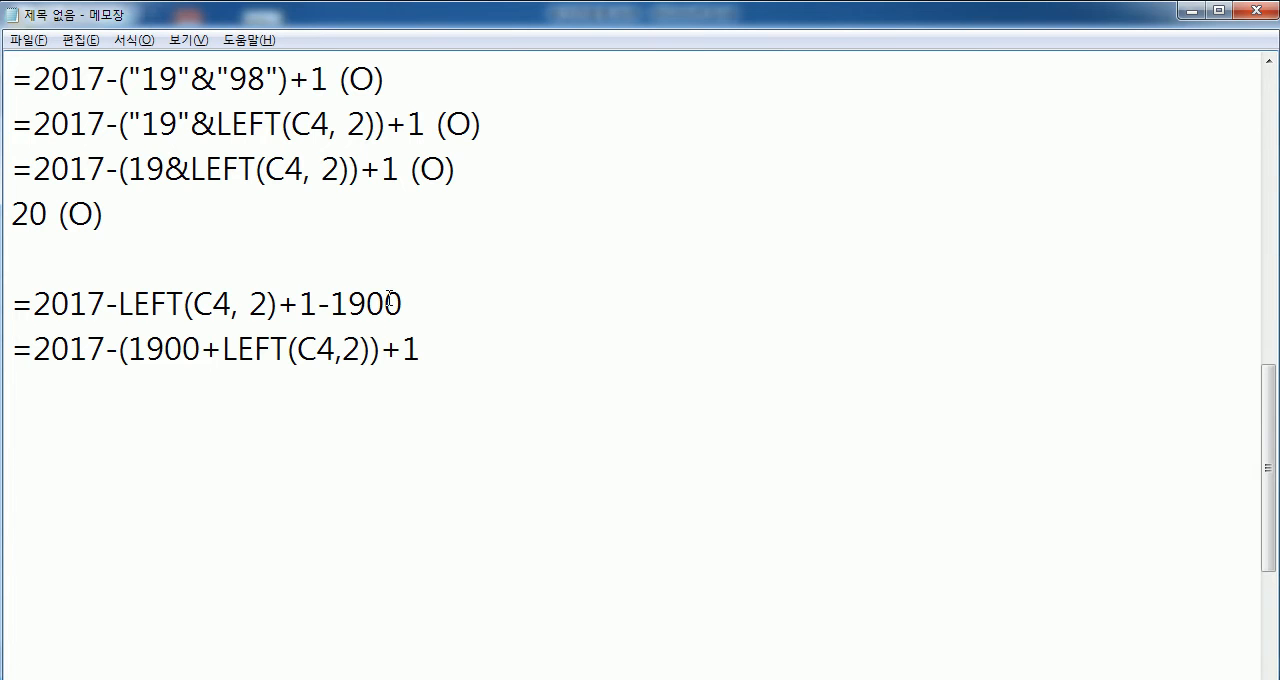
- Switch to Excel and fill the formula in I4 down the 나이 column to I11
key(alt+Tab)
drag(873, 171, 860, 401)
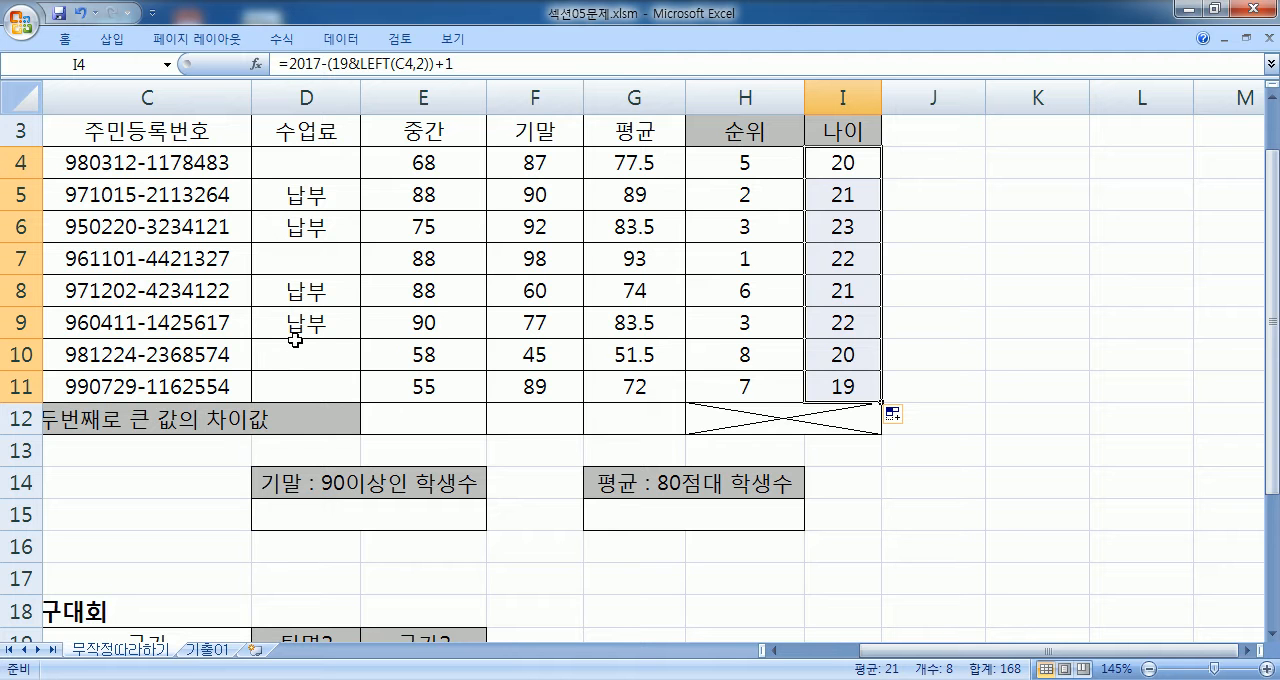
- Return to the first columns of the table and select the empty cell A15 under 수업료 미납자수
key(Home)
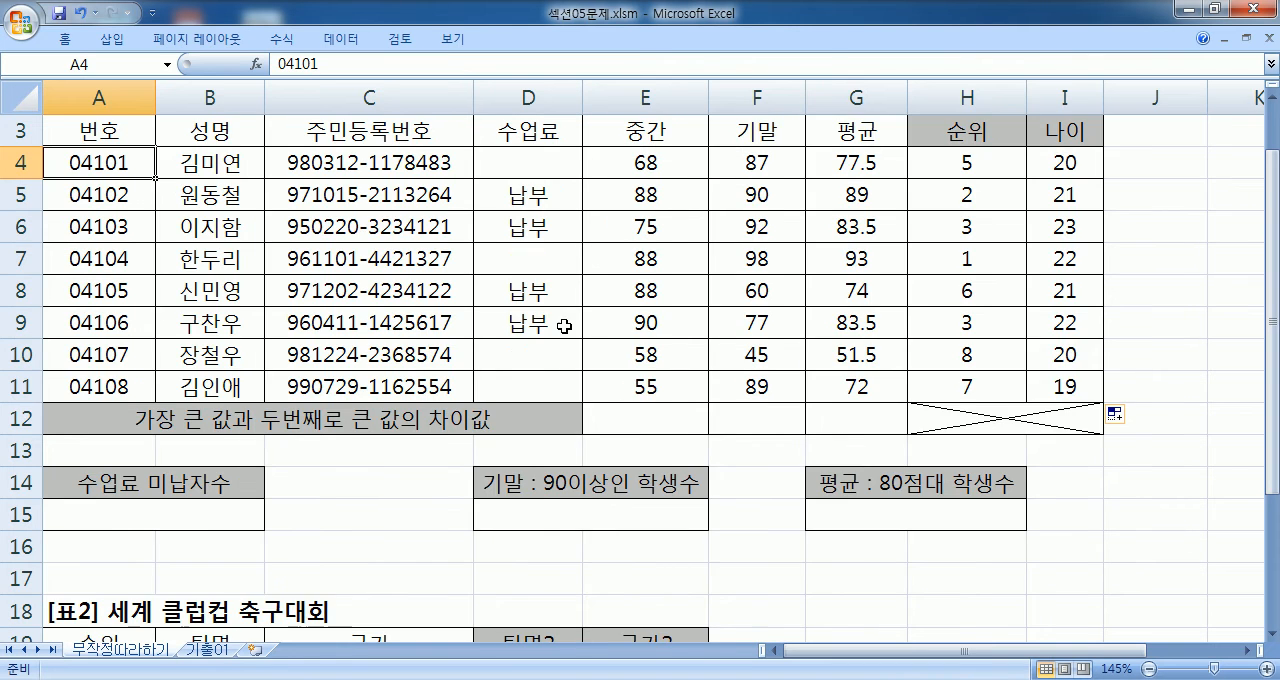
scroll(564, 326, down, 1)
scroll(390, 370, up, 2)
scroll(298, 372, down, 1)
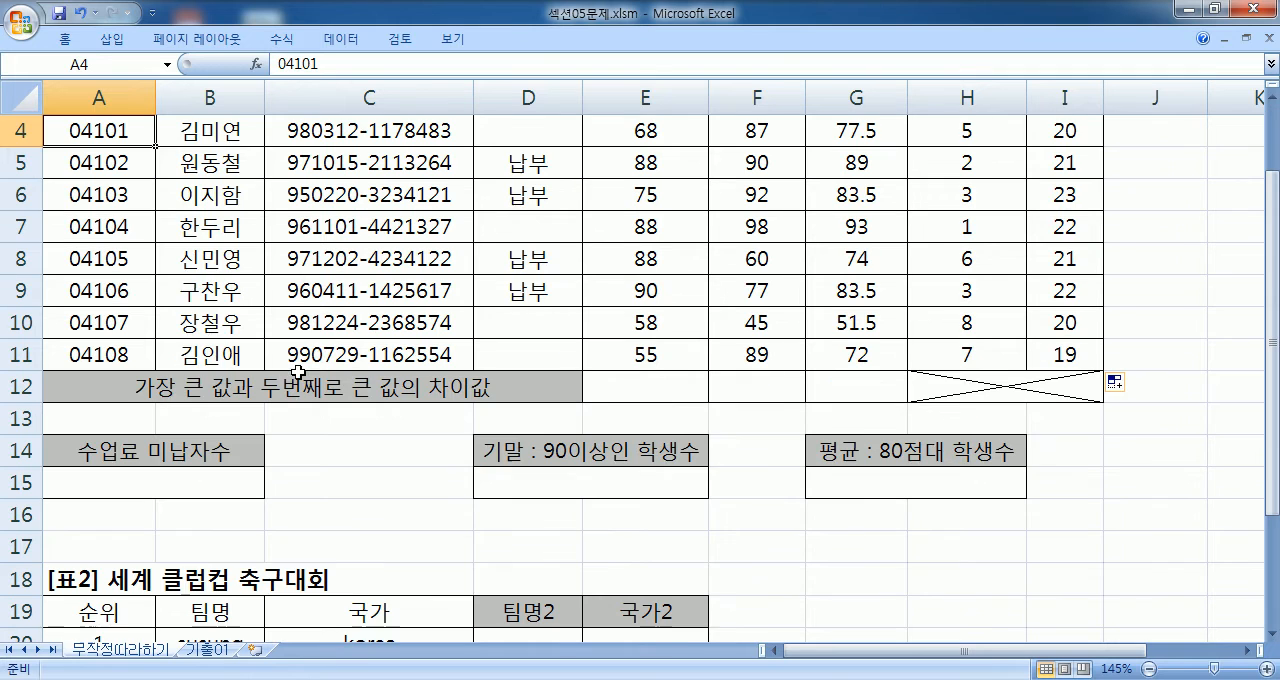
click(1273, 99)
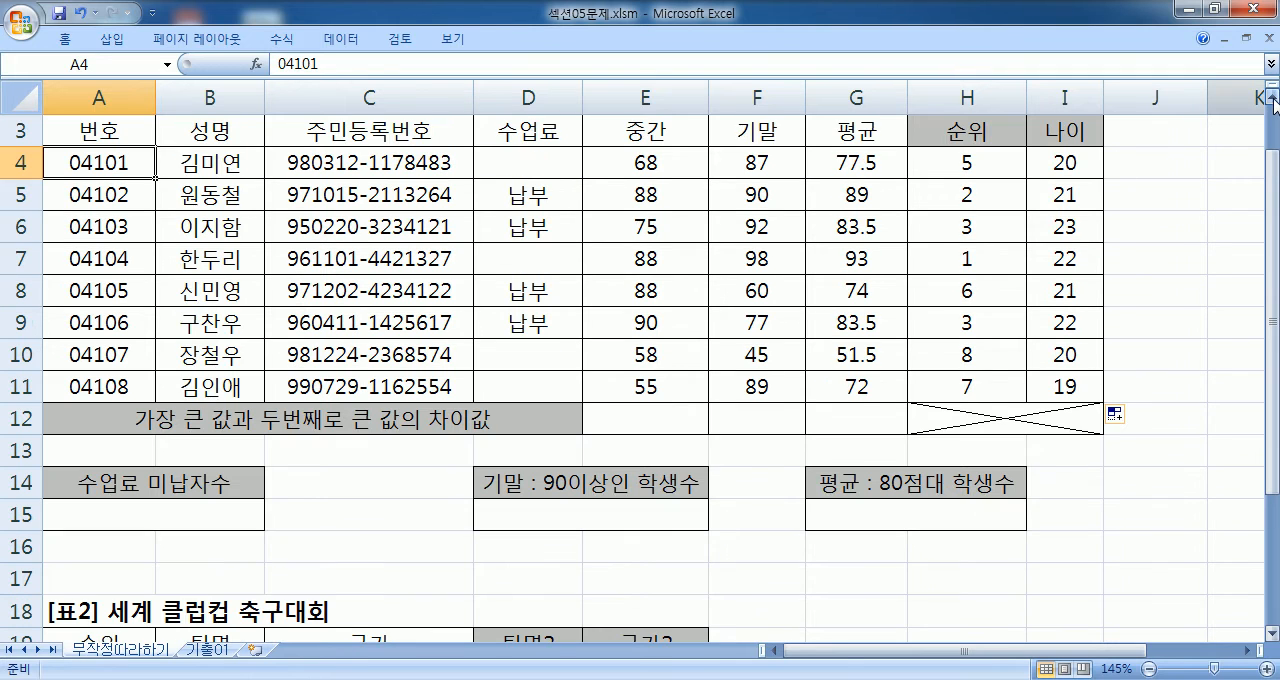
click(105, 518)
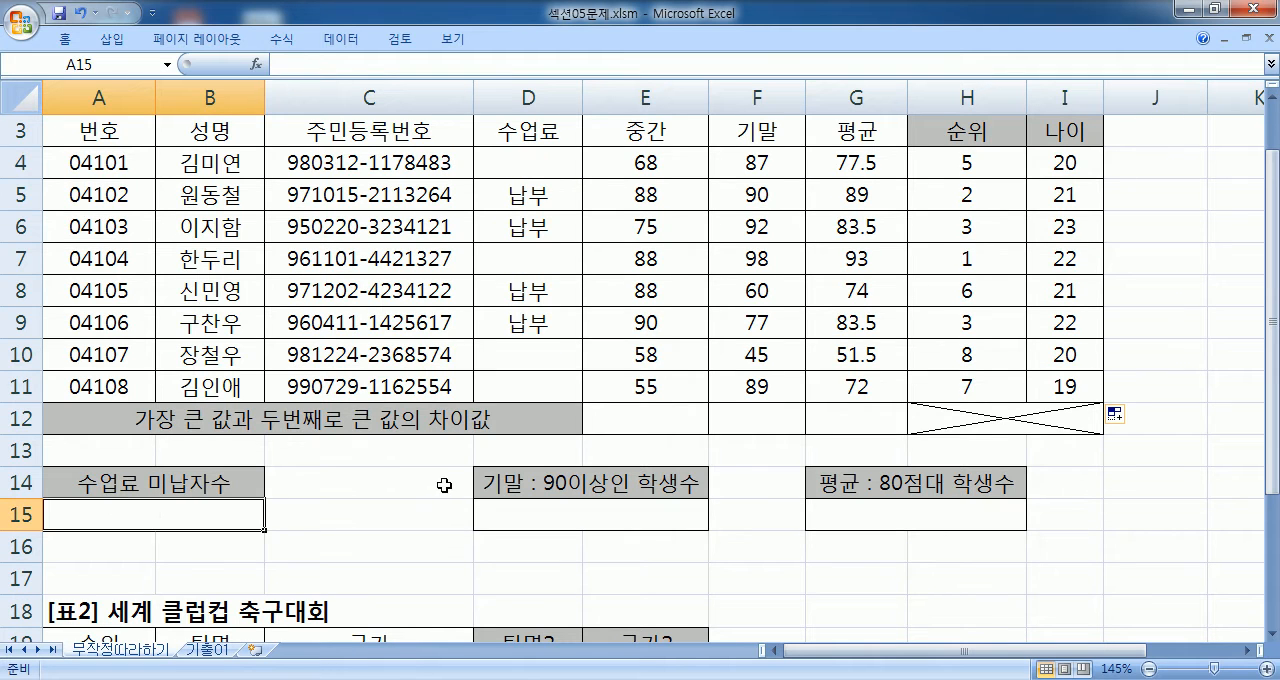
- Switch to Notepad and check how the previous problem heading, 문제3), is numbered and worded
key(alt+Tab)
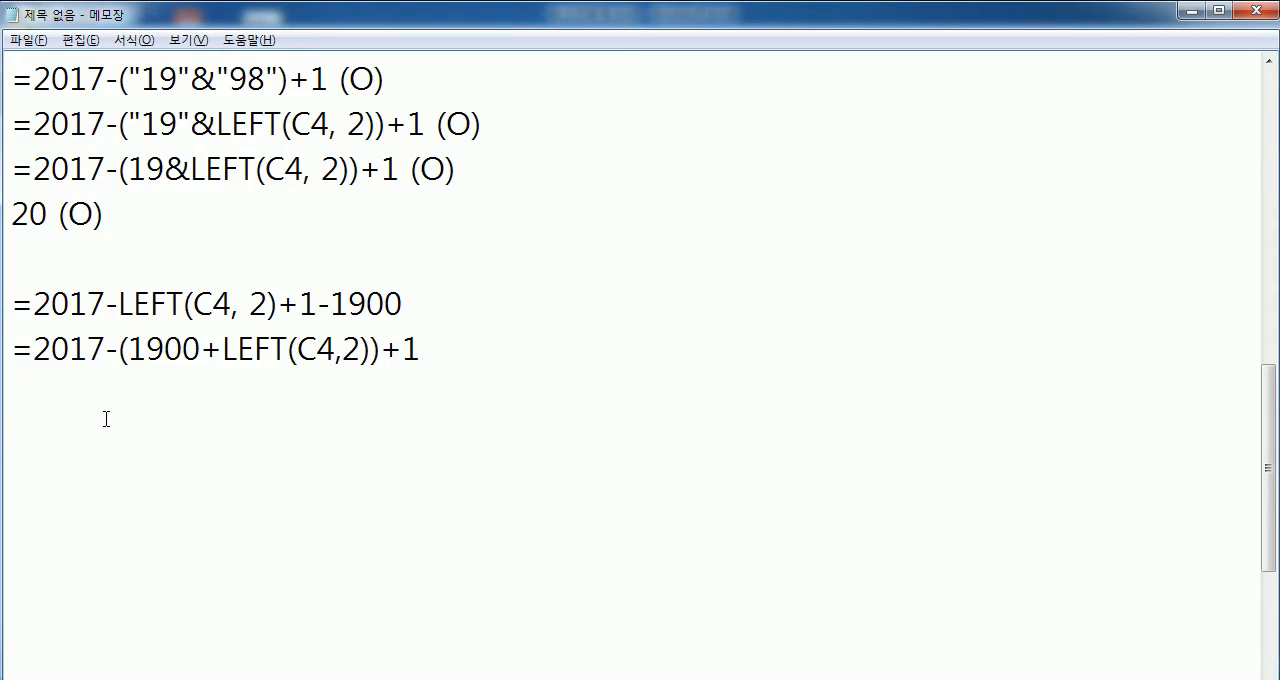
scroll(108, 410, down, 2)
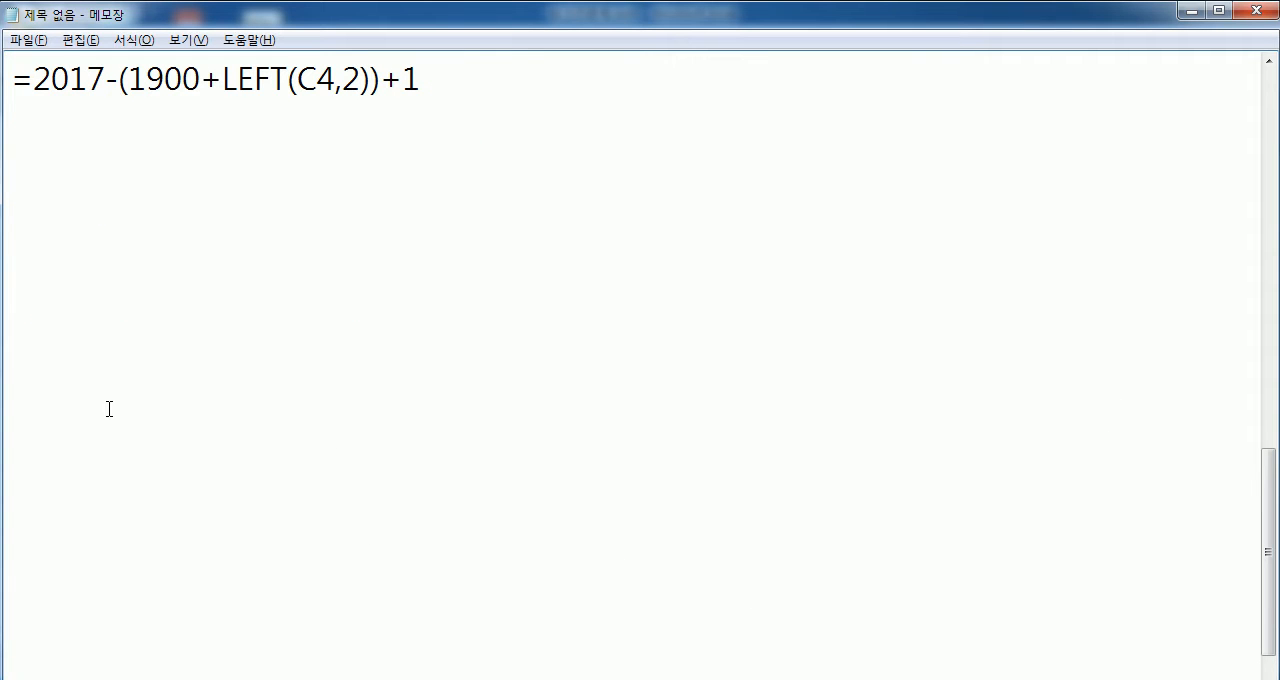
text(answp)
key(BackSpace)
key(BackSpace)
key(BackSpace)
key(BackSpace)
key(BackSpace)
scroll(309, 594, up, 8)
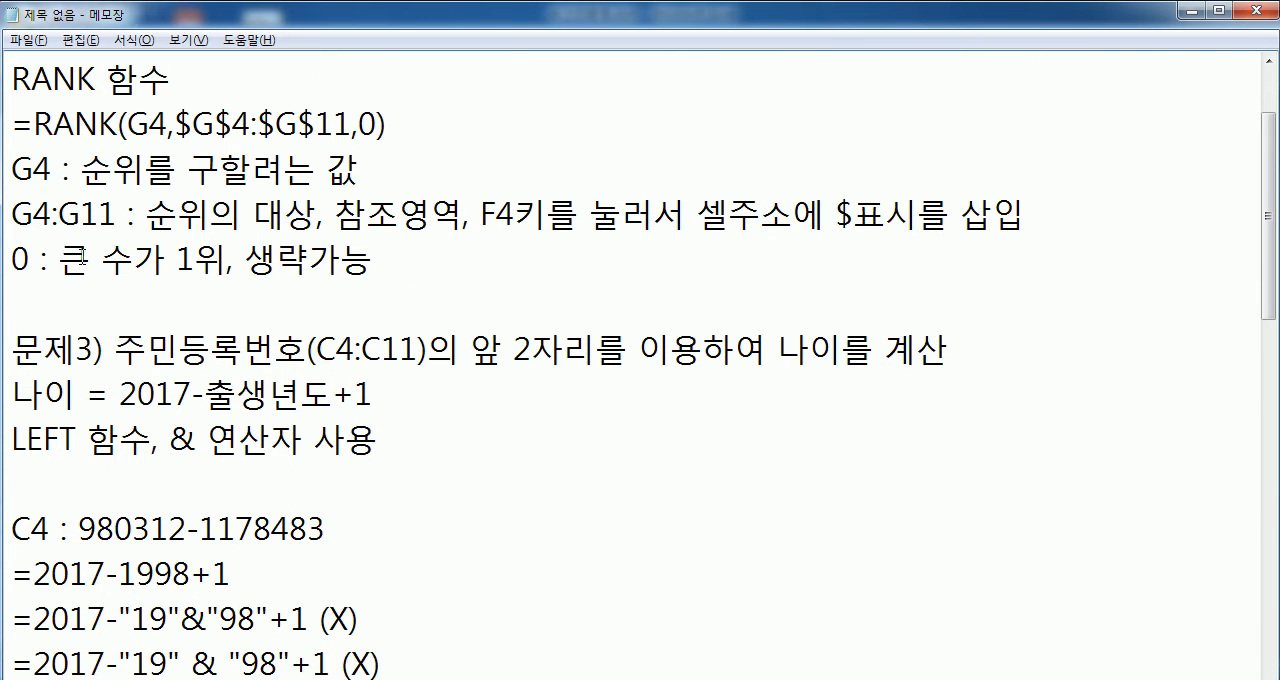
scroll(82, 259, down, 8)
- Start a new problem heading "문제4) 수업료" below the formula =2017-(1900+LEFT(C4,2))+1, leaving a blank line between them
text(an)
key(BackSpace)
key(BackSpace)
key(Hangul)
text(무ㅡ)
key(BackSpace)
key(BackSpace)
text(문제4) )
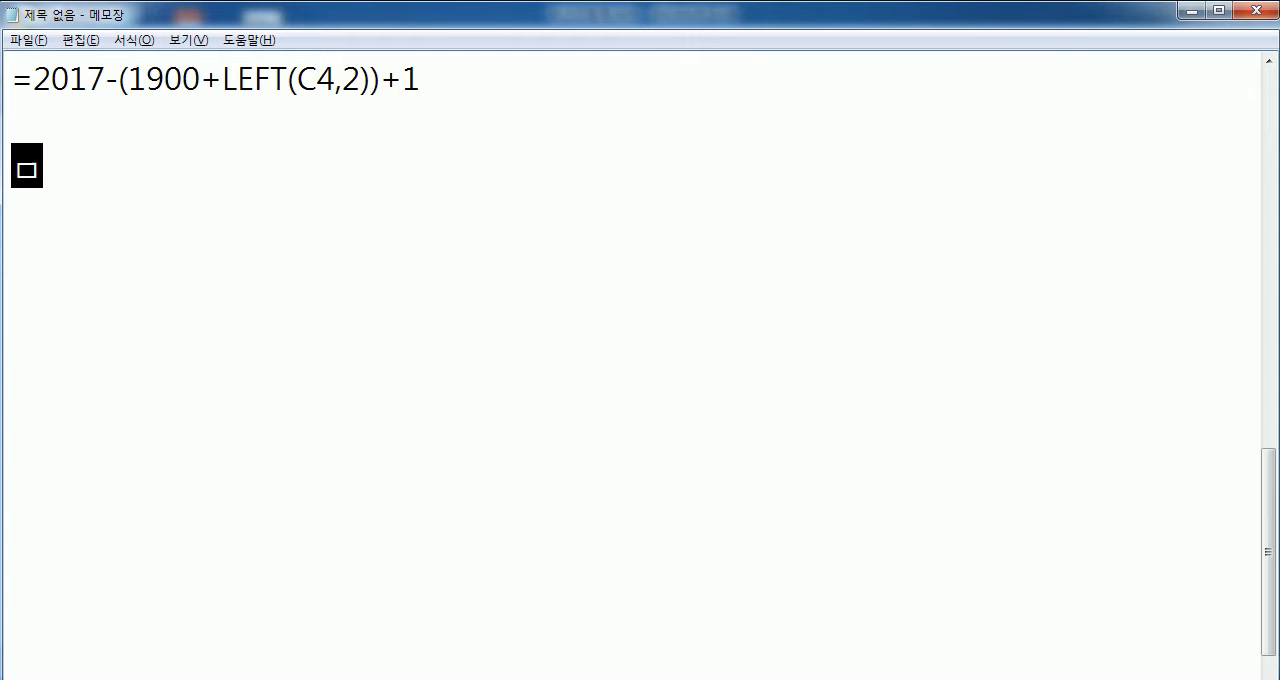
text(수업료)
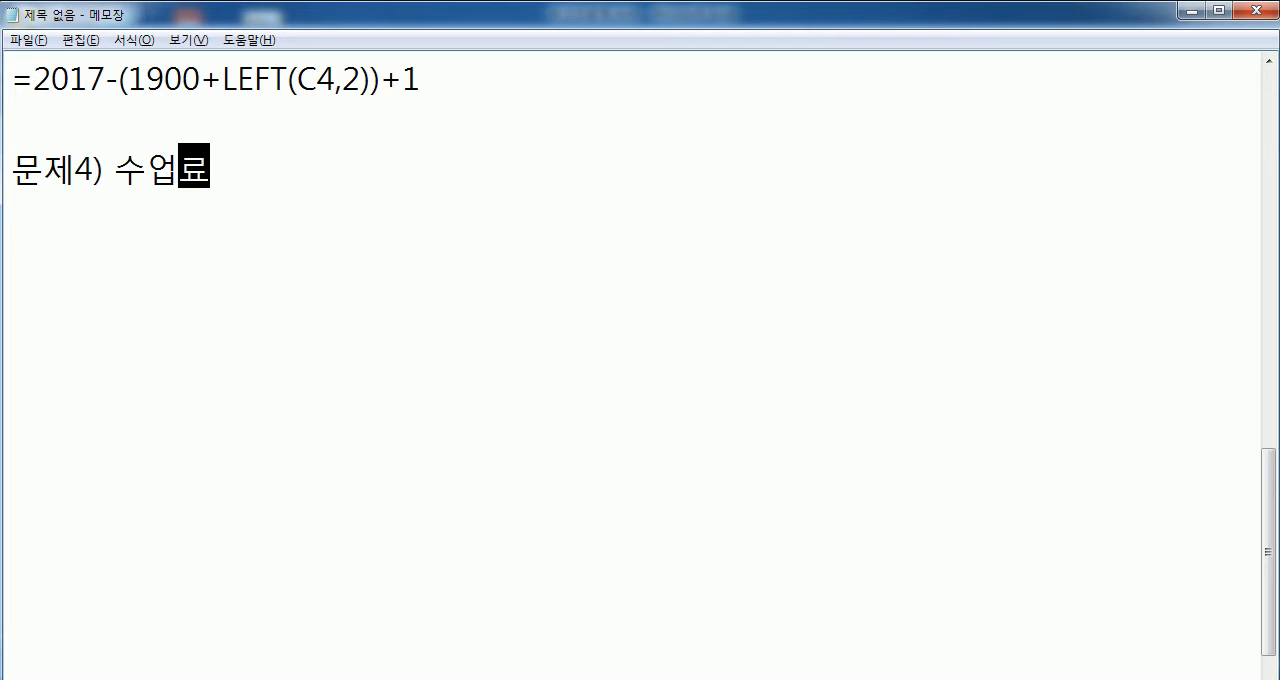
text((d4:df11q)
- Append the cell range (D4:D11) in capital letters directly after 수업료 in the 문제4 heading
key(BackSpace)
key(BackSpace)
key(BackSpace)
key(BackSpace)
key(BackSpace)
key(BackSpace)
key(BackSpace)
key(BackSpace)
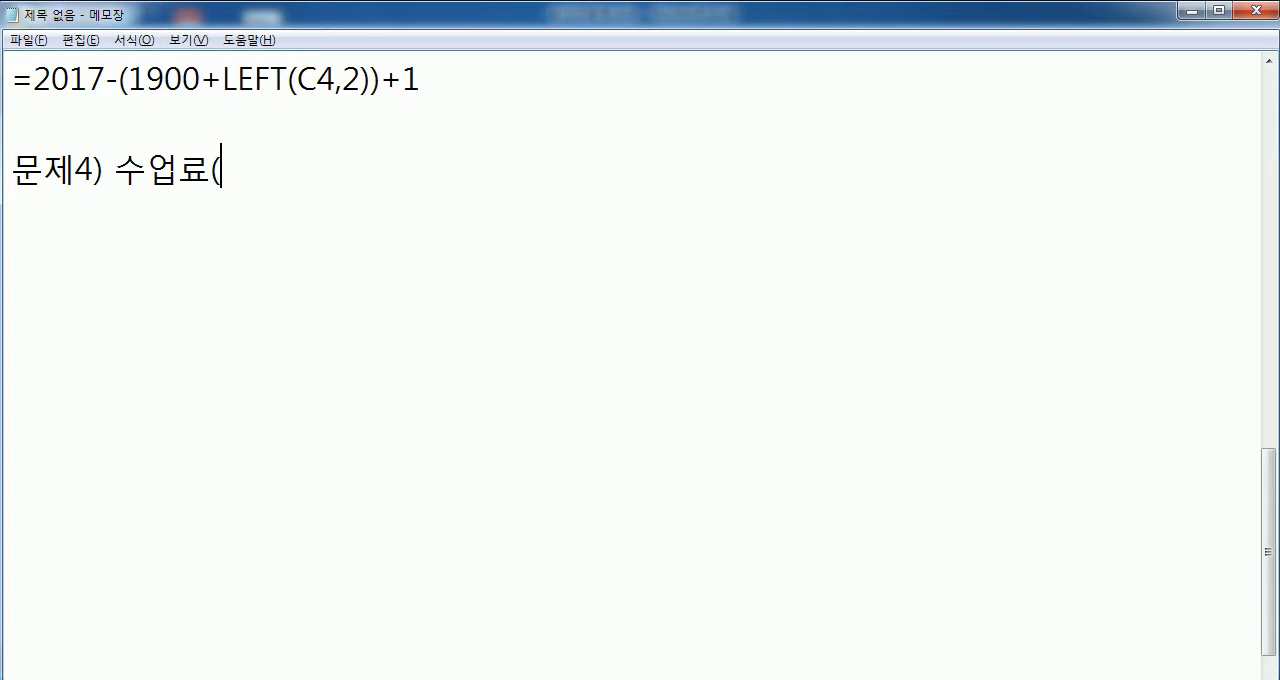
text(D4:D11)
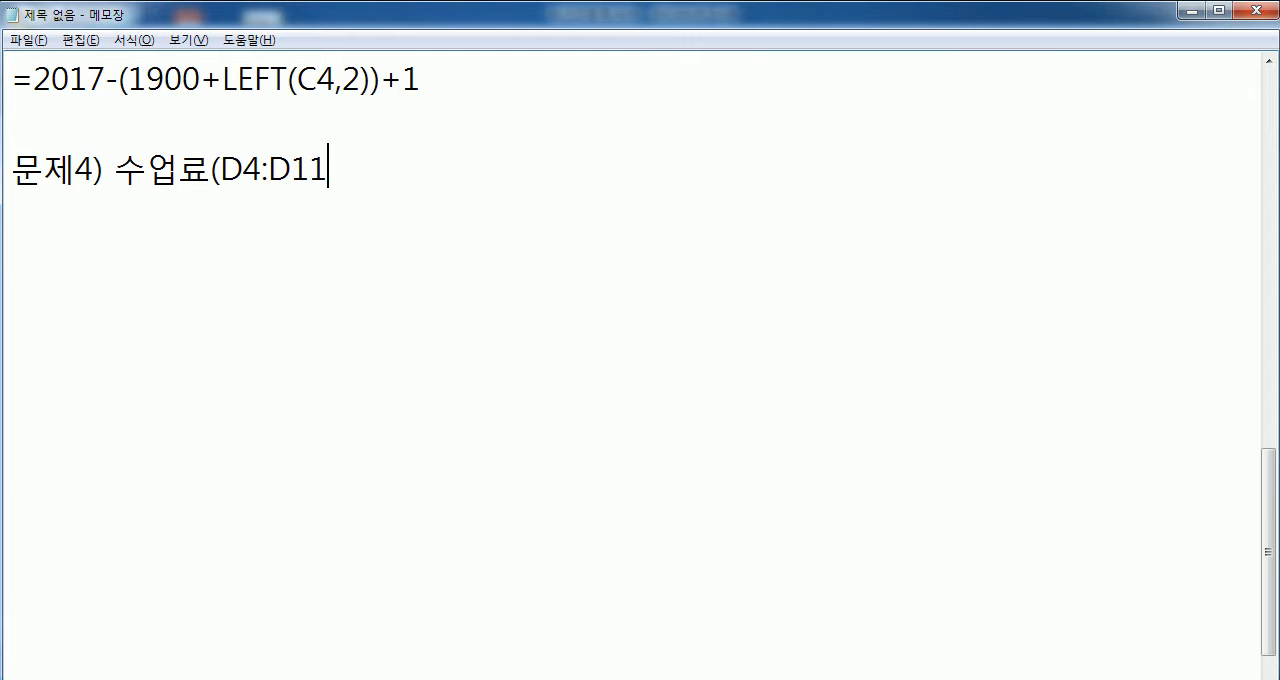
text()의)
- Complete the 문제4 heading with "대금의 미납자수를 표시" after the cell range
key(BackSpace)
key(BackSpace)
text(대금의 민)
text(납자수르)
text(를 )
text(표시)
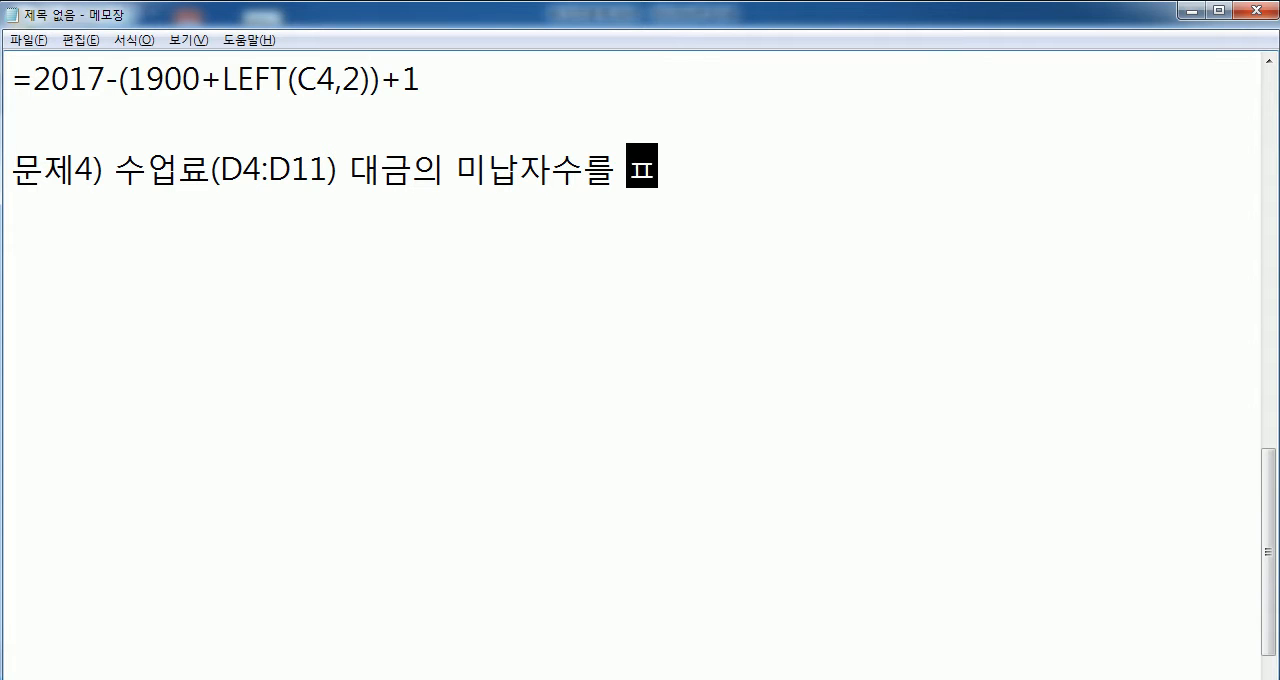
- Add the condition "빈 칸이 미납자" on the line below the 문제4 heading
key(Return)
text(빈 칸이 미납자)
- Add the function requirement "COUNT, COUNTA, COUNTBLANK 중에서 선택" on the line below the condition, followed by a new line
key(Return)
text(COU)
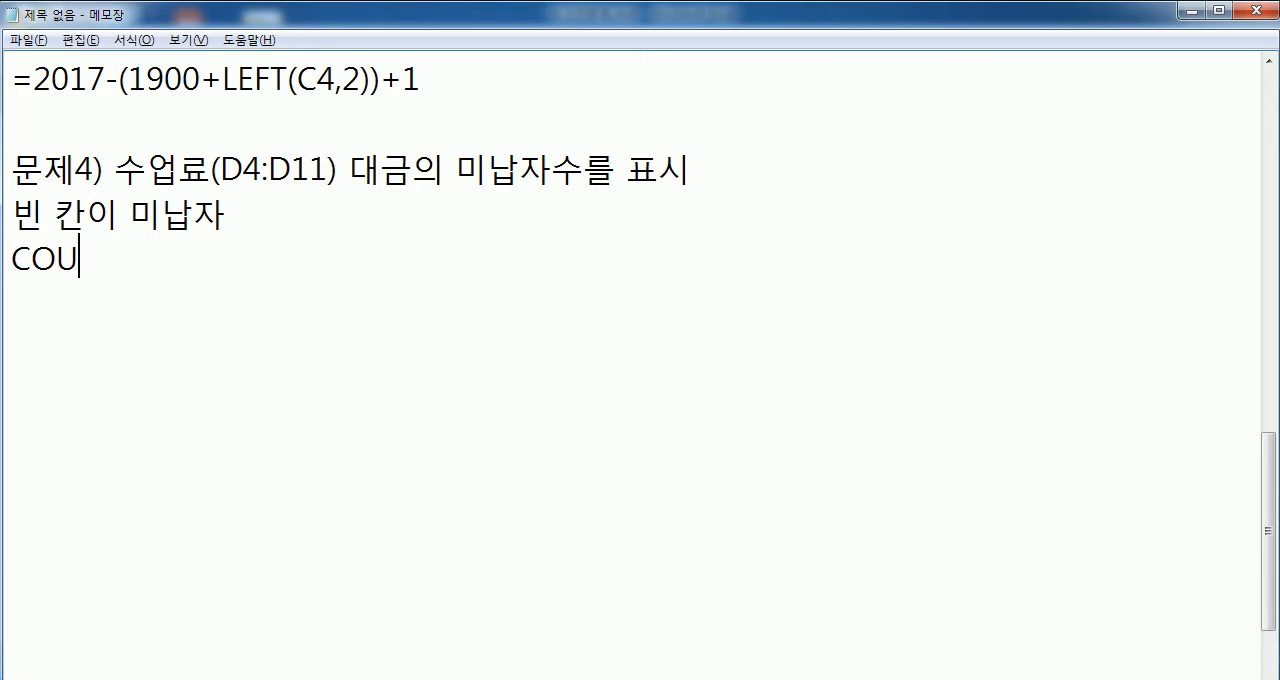
text(NT, COUNT)
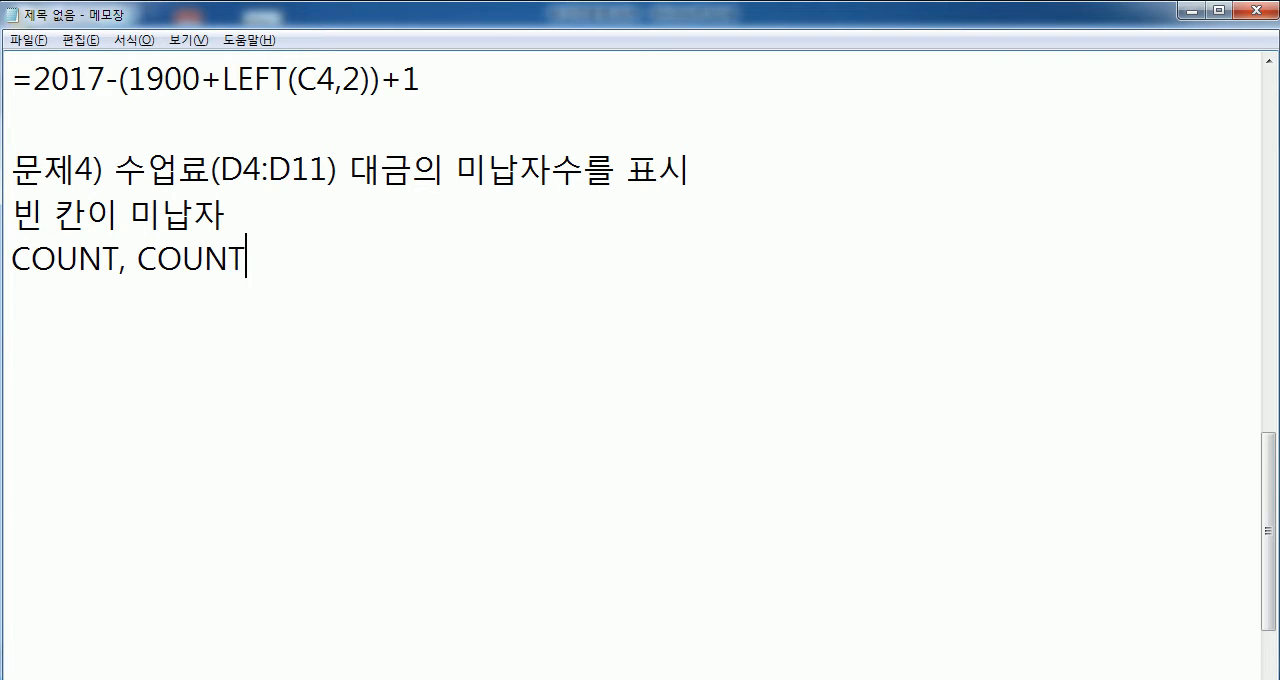
text(A, COUNTBLANK )
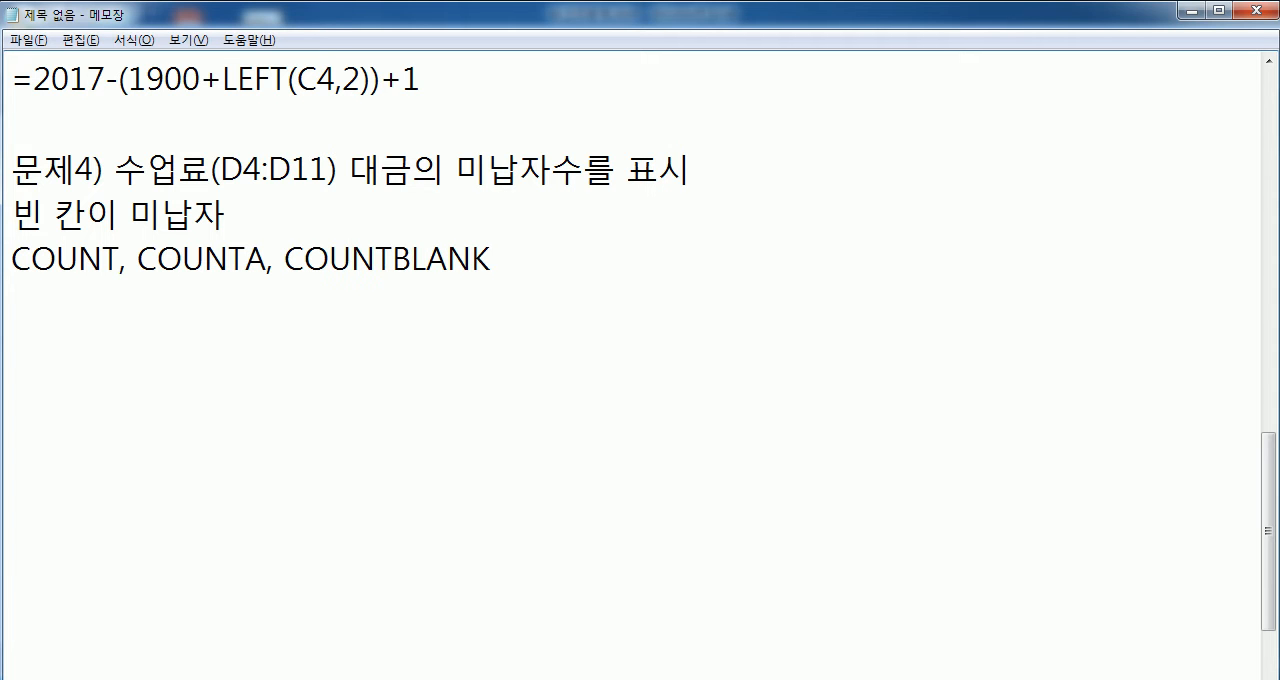
text(중에서 )
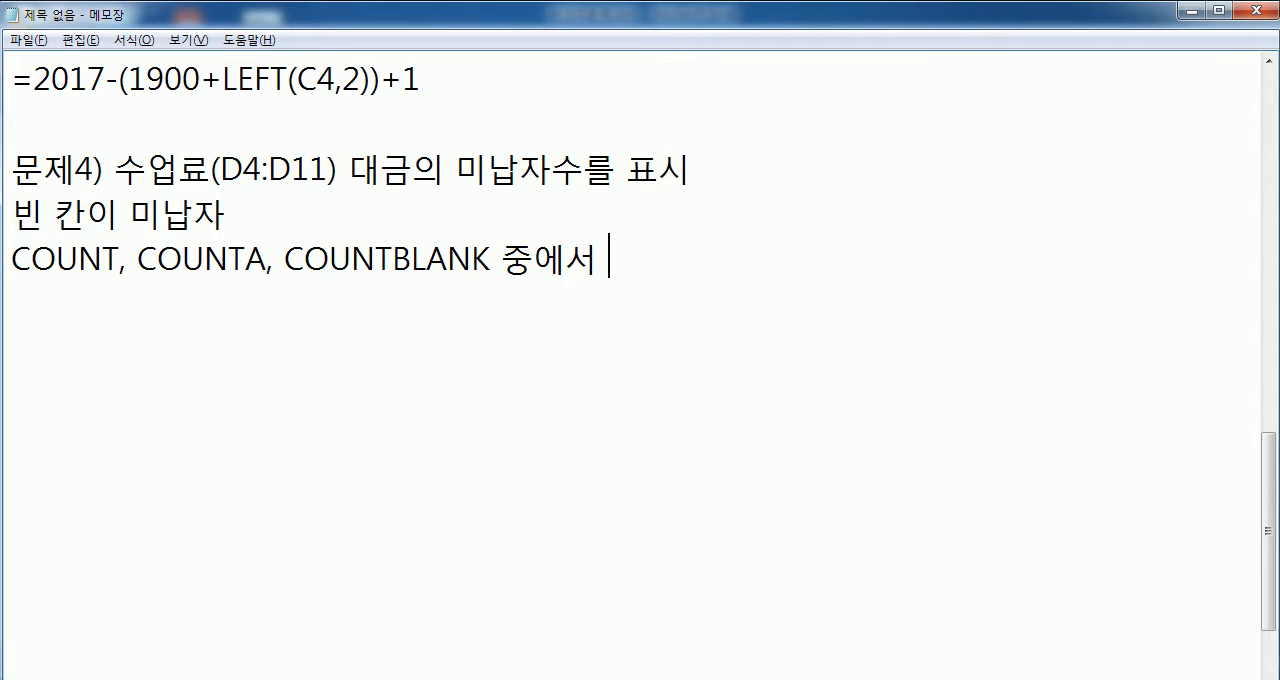
text(선택)
key(Return)
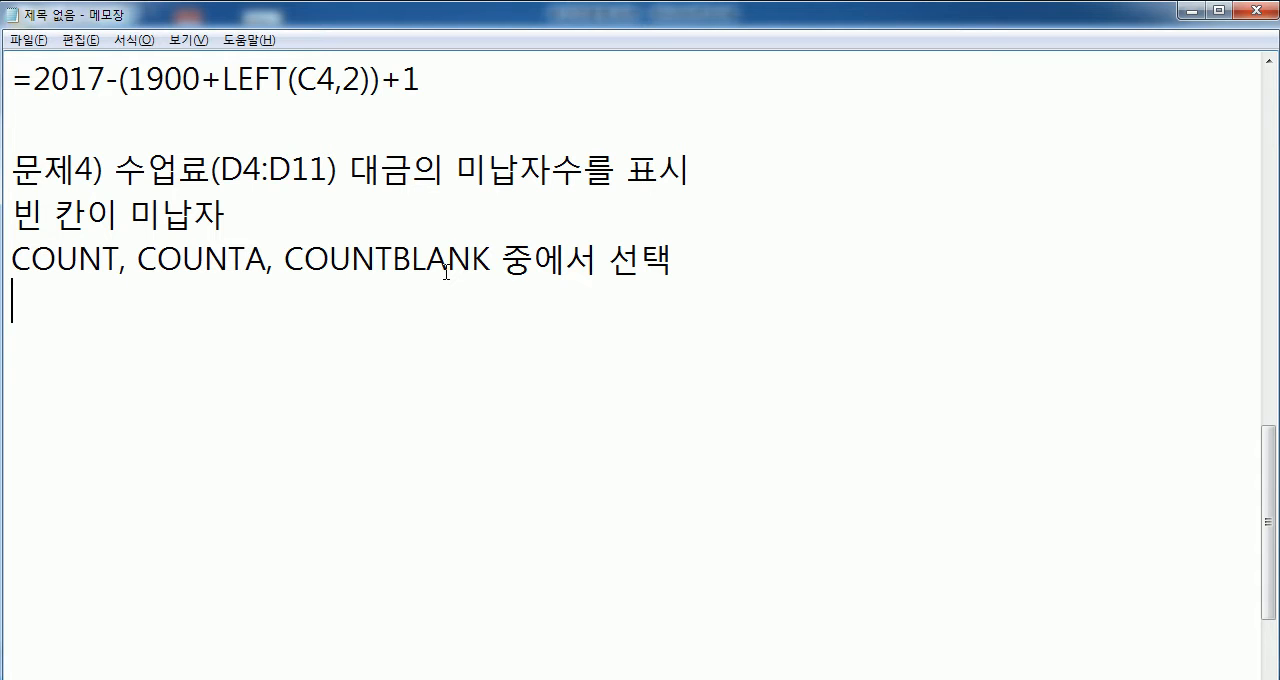
- Write the formula =COUNT(D4:D11) on the empty line below the function requirement of 문제4
drag(12, 212, 220, 214)
drag(286, 260, 491, 260)
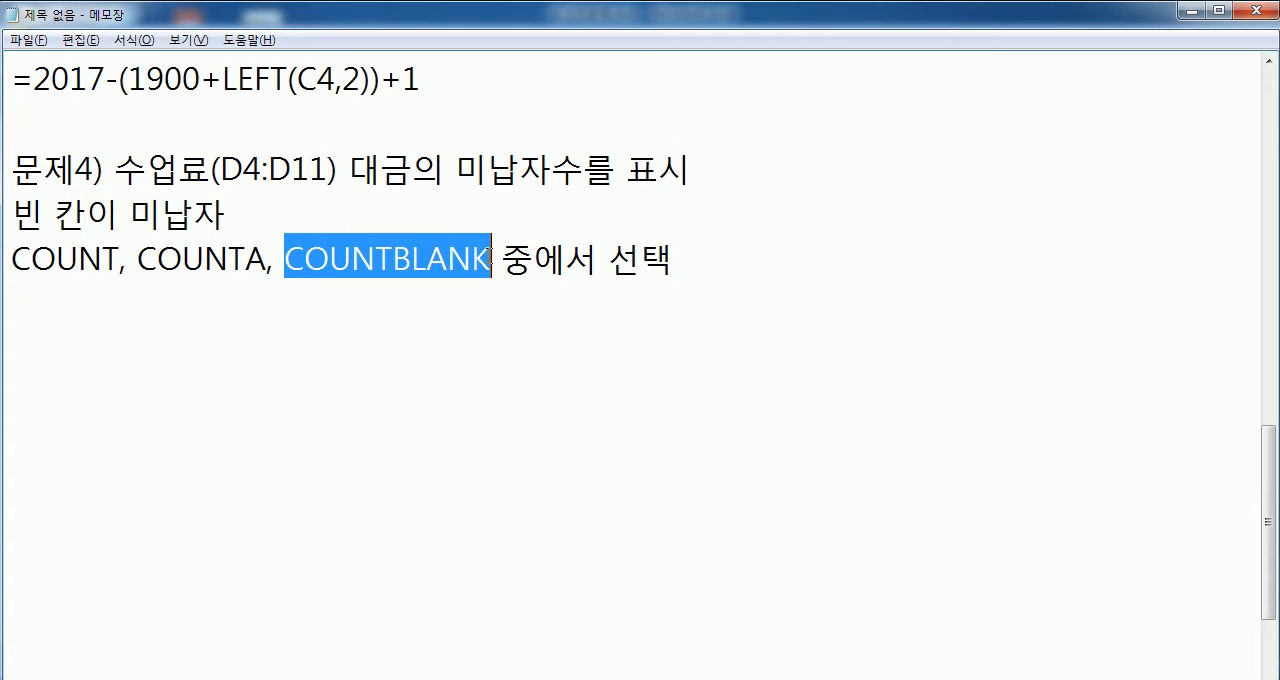
click(410, 295)
text(=COUNT(C)
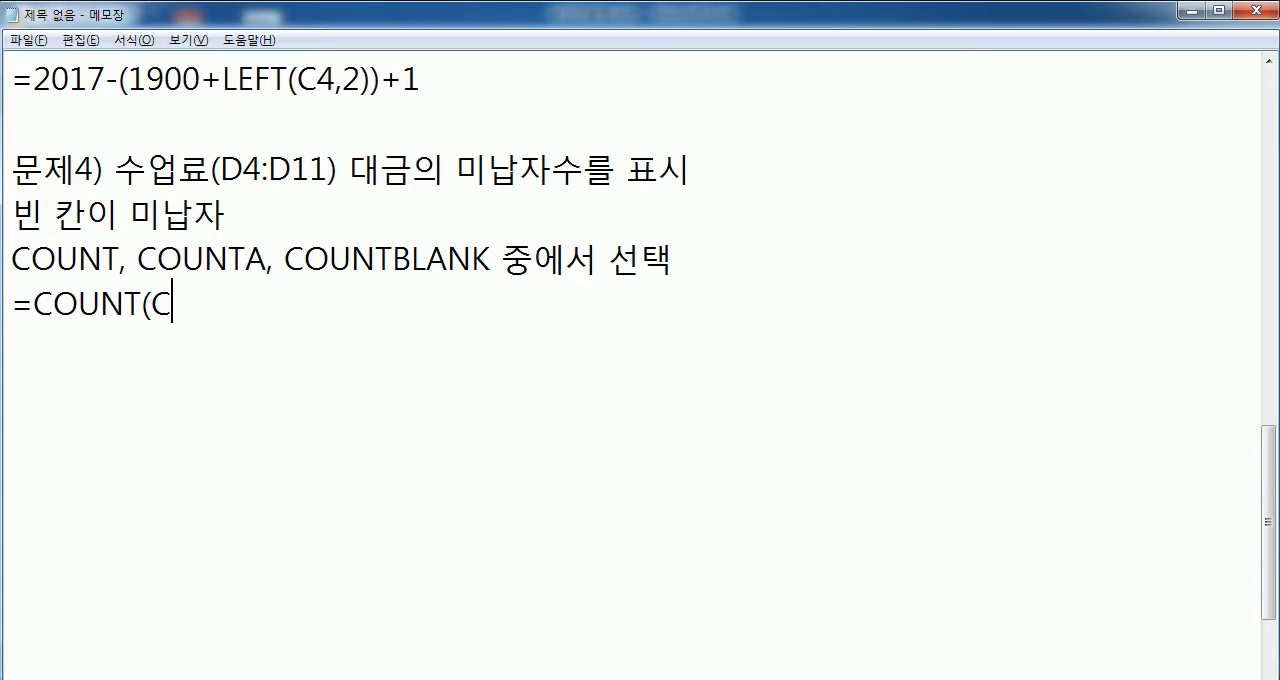
key(BackSpace)
text(D4:D11)
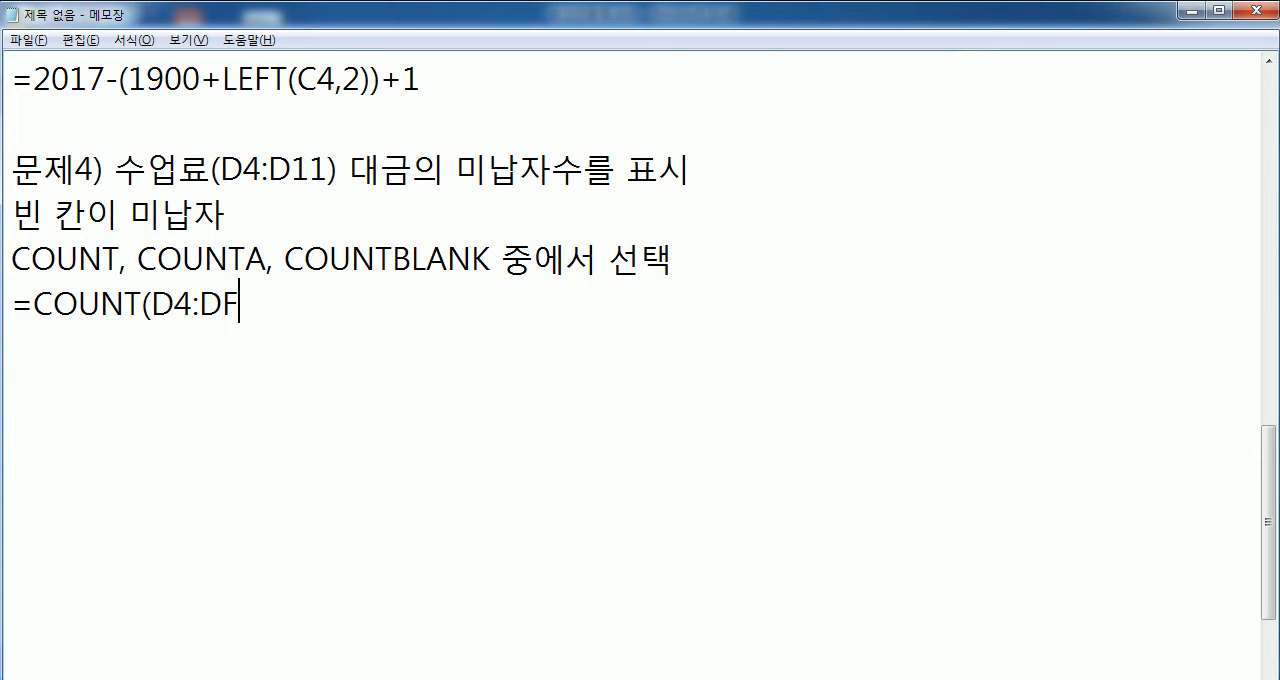
text())
- Add the formula =COUNTA(D4:D11) on a new line below the COUNT formula
key(Return)
text(=COUNTA(D)
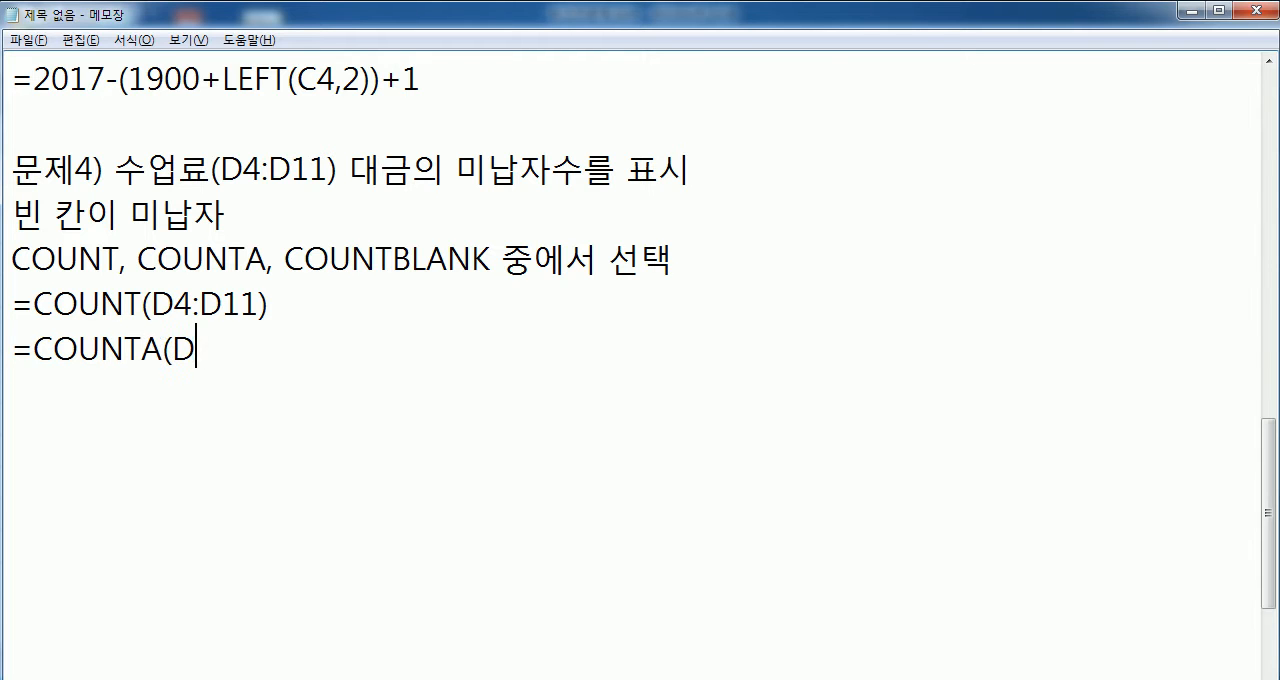
text(4:D11))
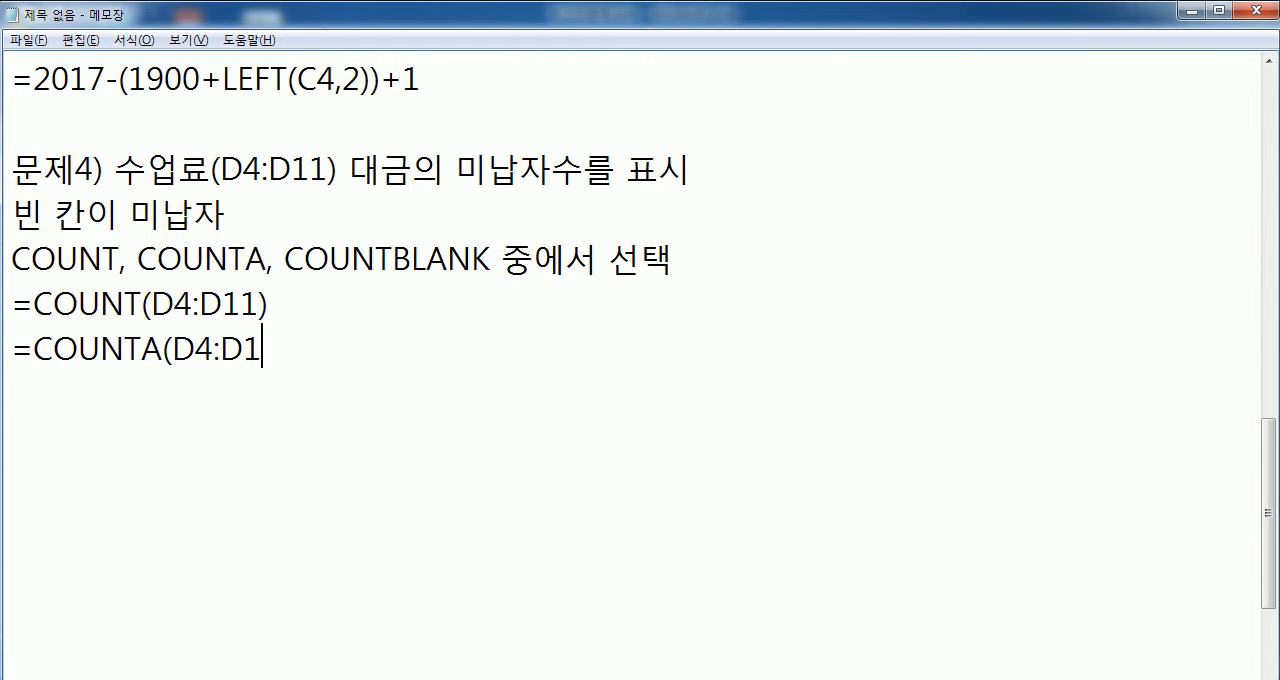
- Add the COUNTBLANK formula for the range D4:D11 on a new line below the COUNTA formula
key(Return)
text(=CVOU)
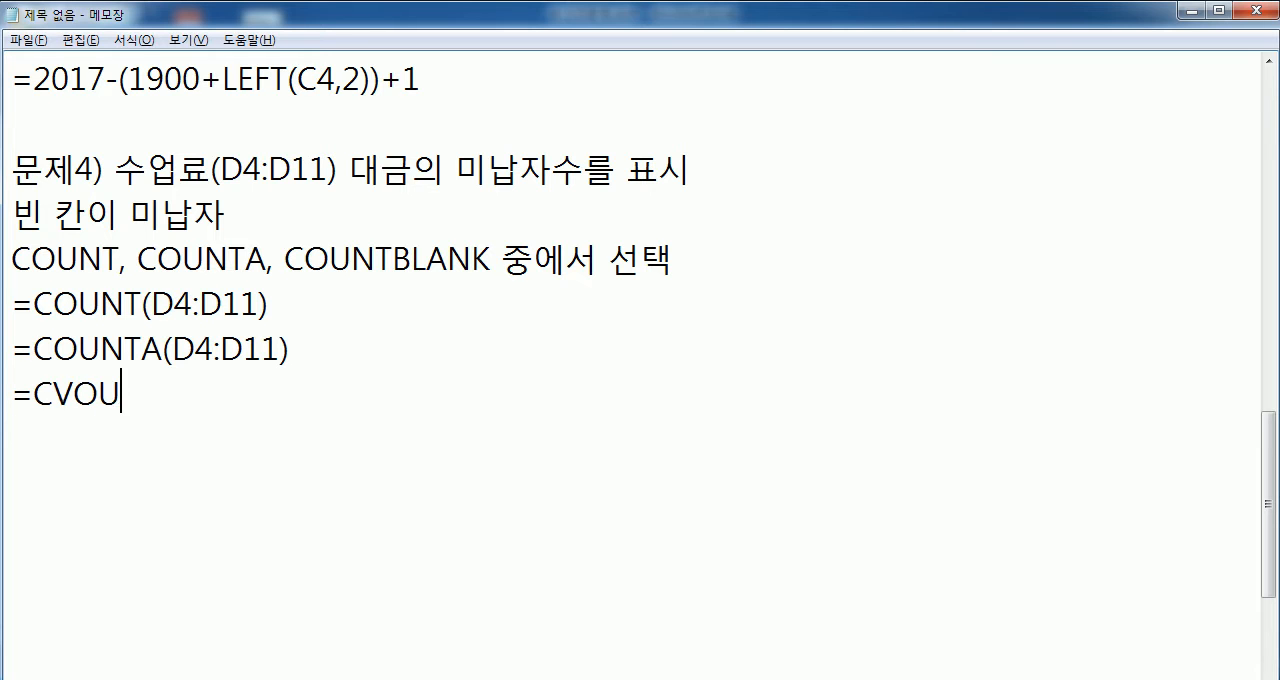
text(NTBLANK(D)
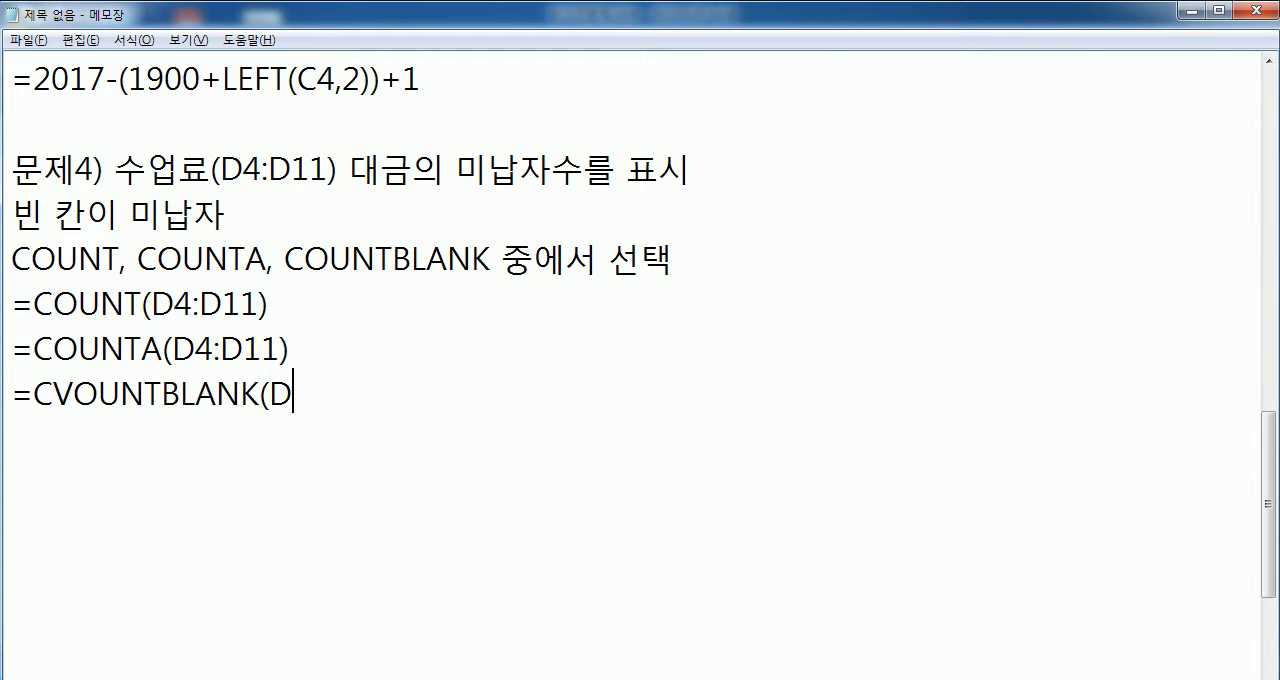
text(4:D11))
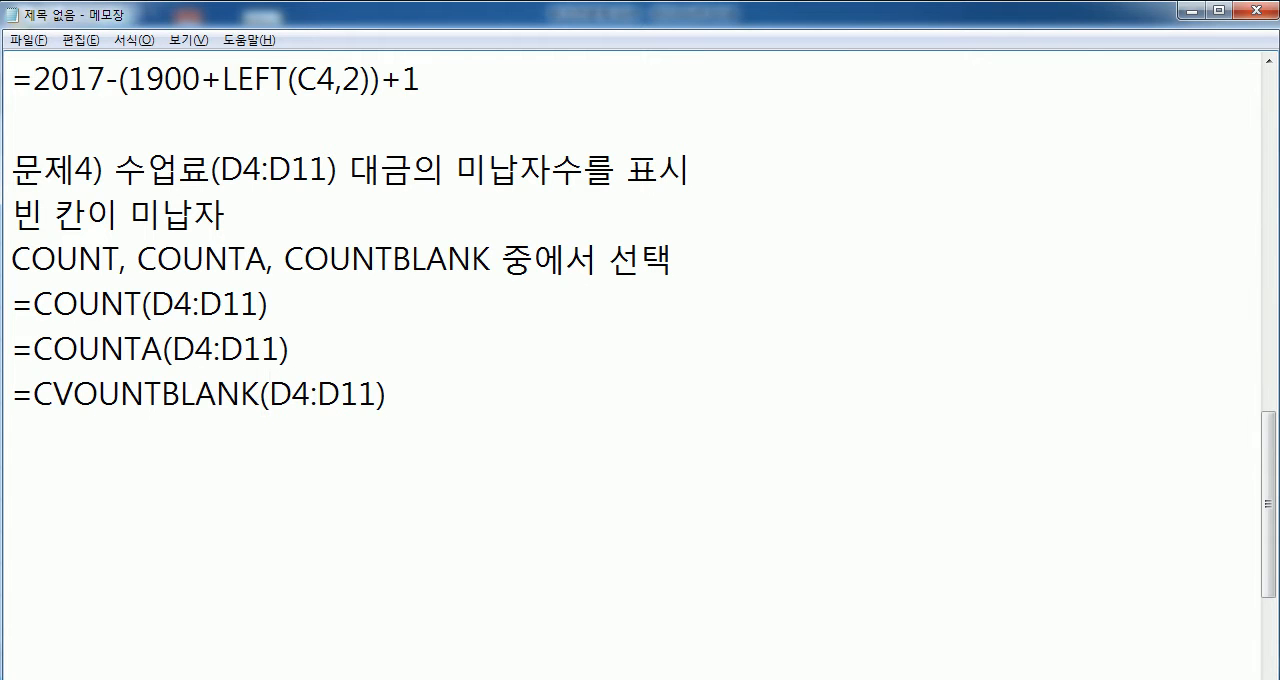
text( : )
text(ㅇ)
- Describe the COUNTBLANK formula by appending " : 범위에서 빈 칸의 수를 계산" to its line
key(BackSpace)
text(QJA)
key(BackSpace)
key(BackSpace)
key(BackSpace)
key(Hangul)
text(범위)
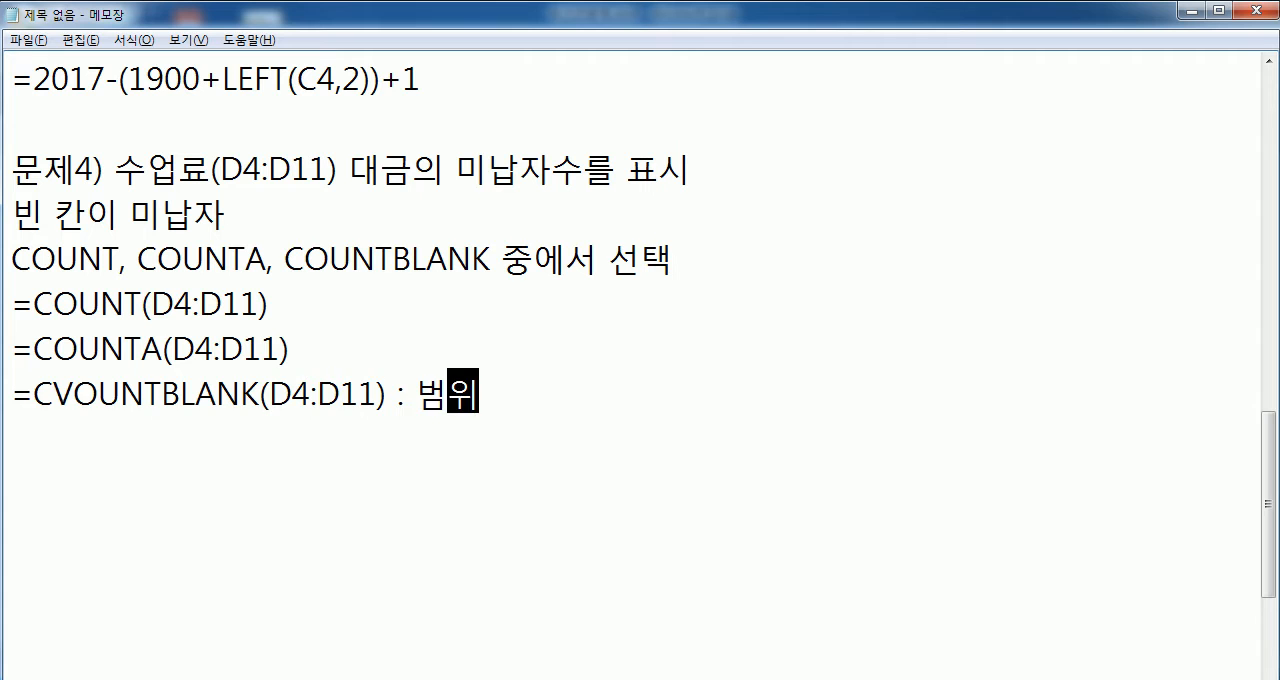
text(에서 ㅂㅣㄴ 칸의)
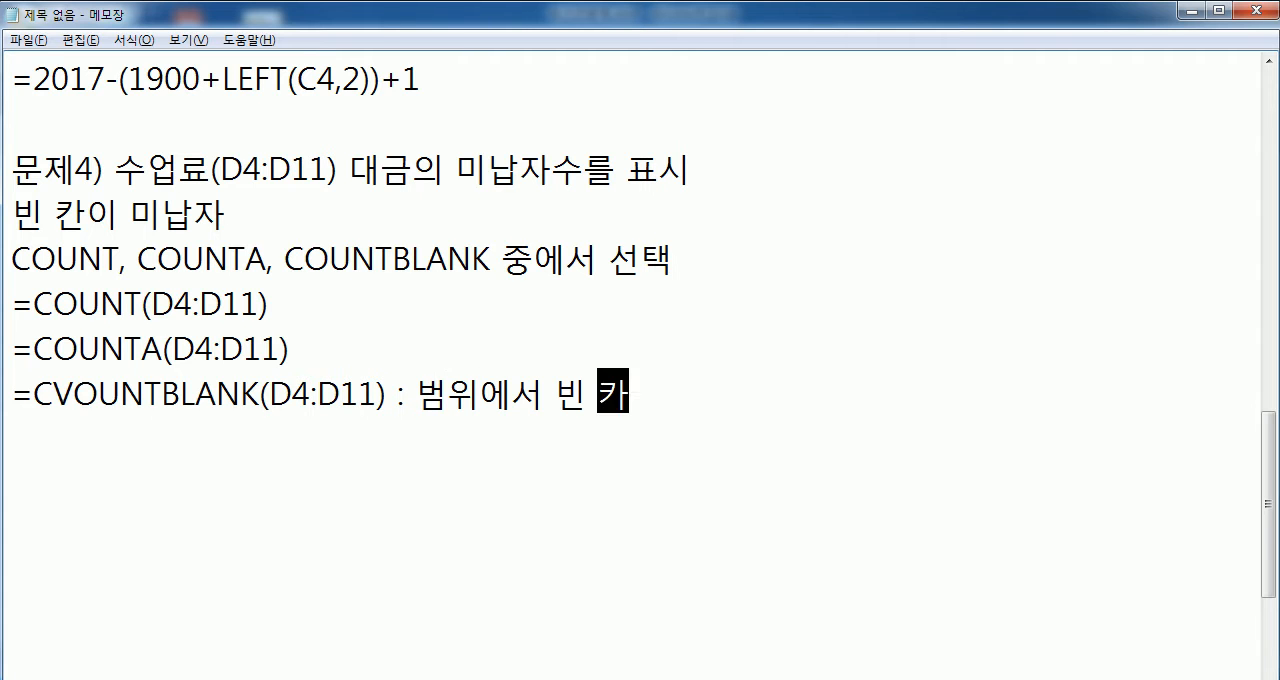
key(BackSpace)
key(BackSpace)
key(BackSpace)
text(의 ㅅ)
key(BackSpace)
key(BackSpace)
text(수를 )
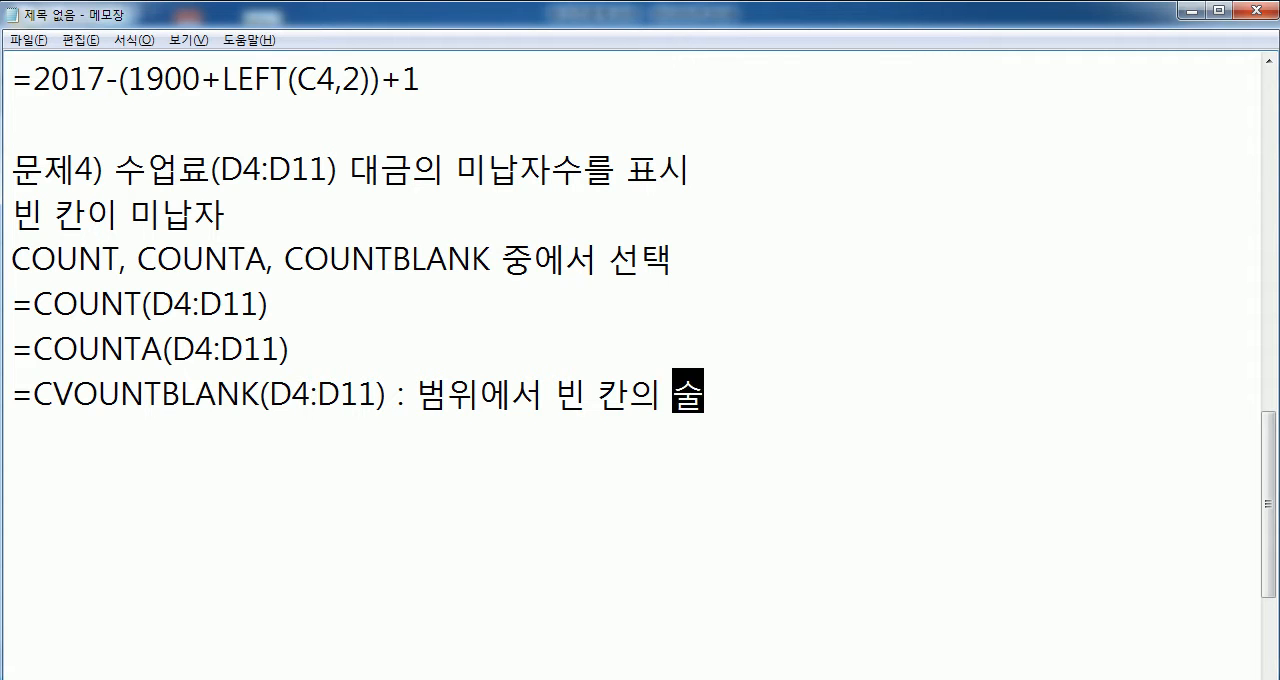
text(회)
key(BackSpace)
key(BackSpace)
key(BackSpace)
text(계산)
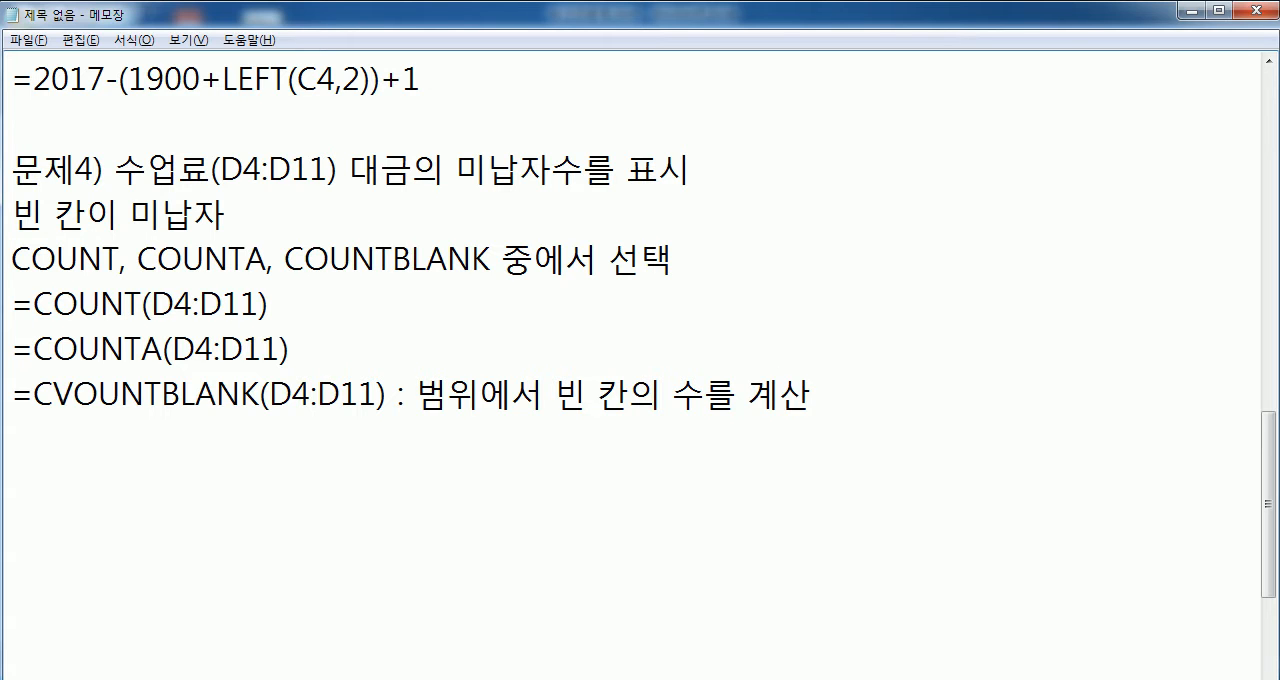
- Append the description ": 범위에서 숫자만의 수를 계산" to the =COUNT(D4:D11) line
click(330, 303)
text(: 범위에서 )
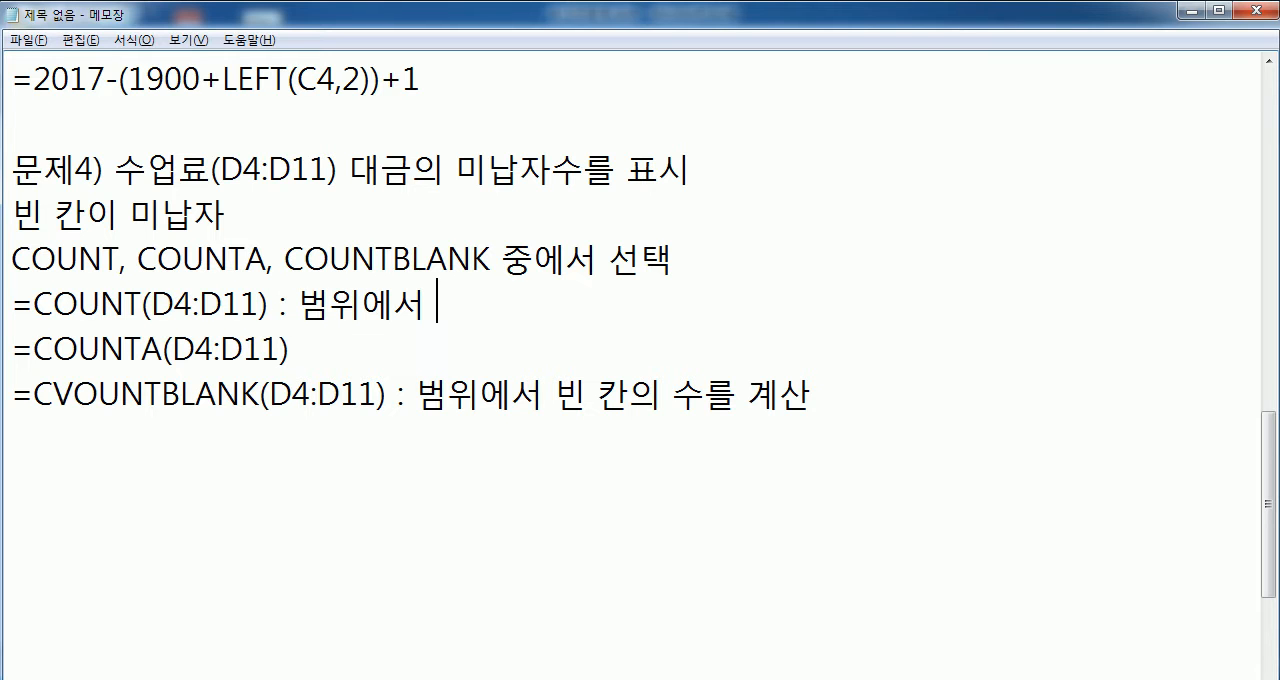
text(숫자만의 )
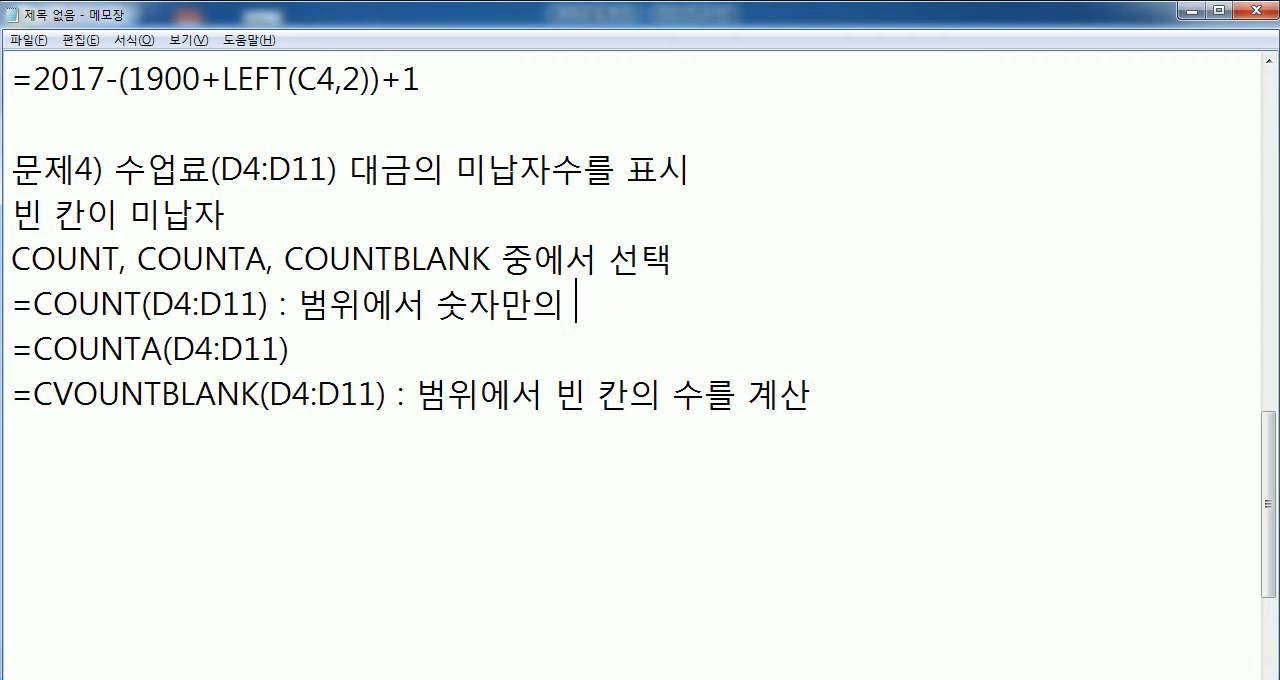
text(수르를 계산)
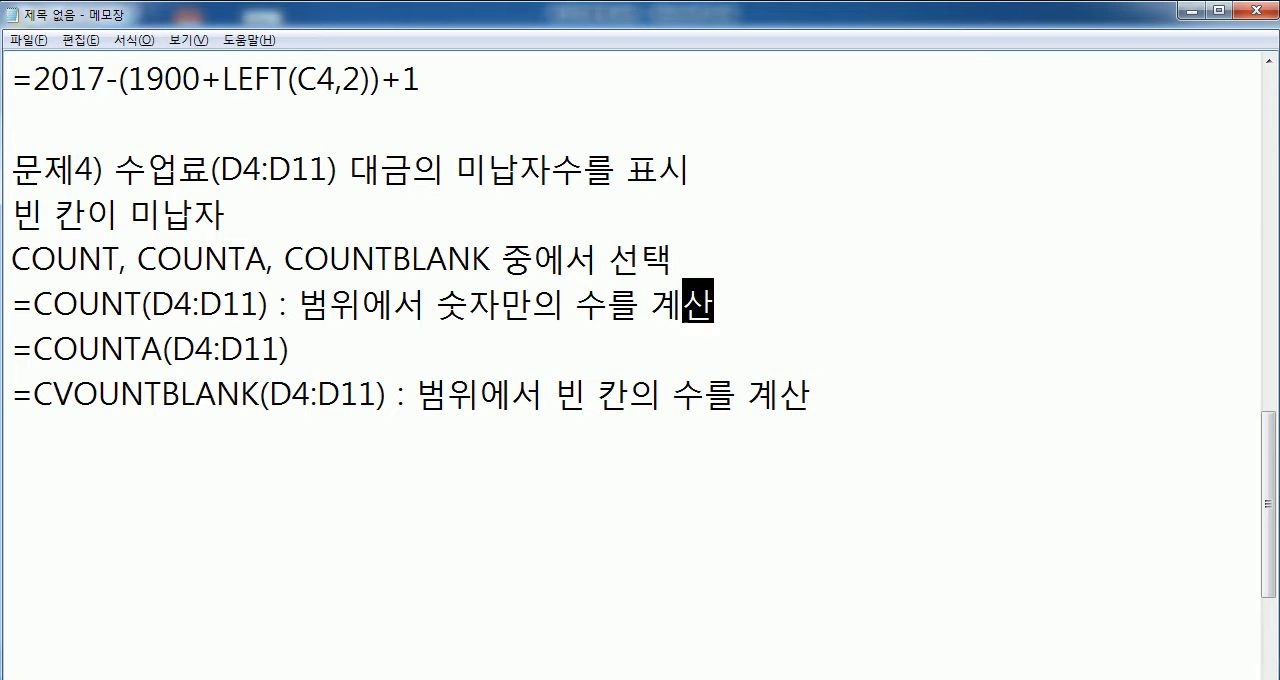
- Append the description ": 범위에서 숫자, 문자, 기호 등 빈 칸이 아닌 것의 수를 계산" to the =COUNTA(D4:D11) line
key(Down)
text(: 범)
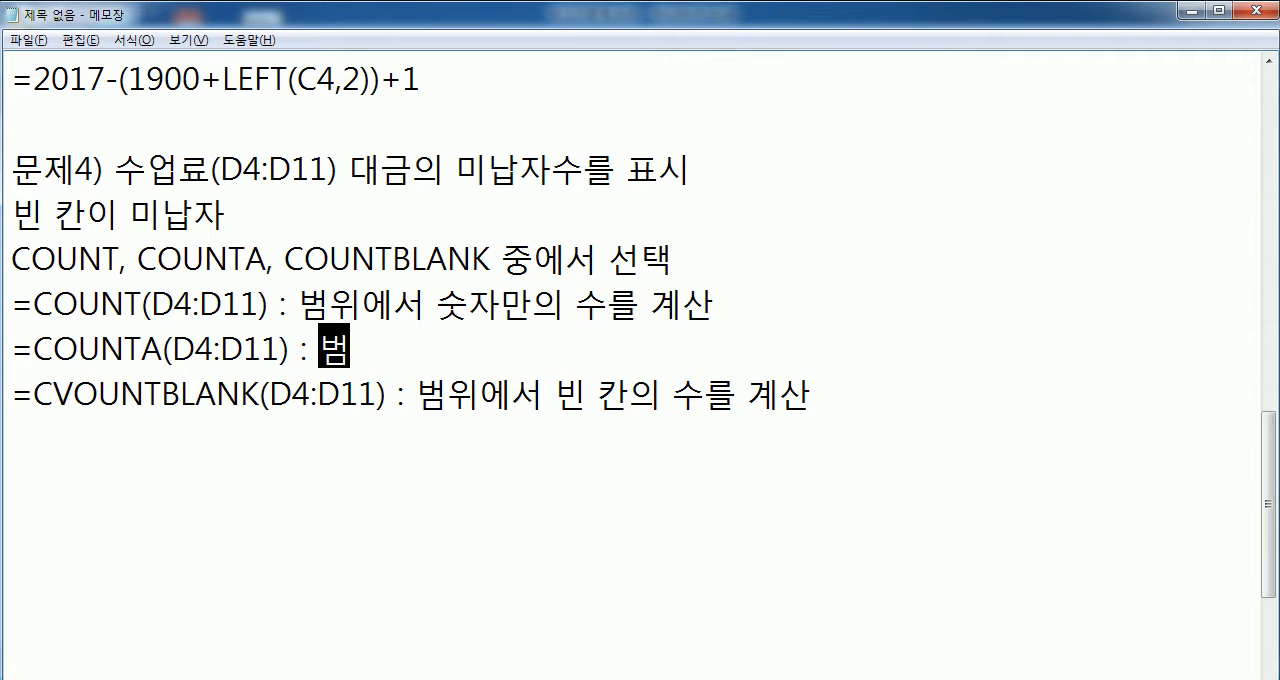
text(윙에서 숫ㅈ)
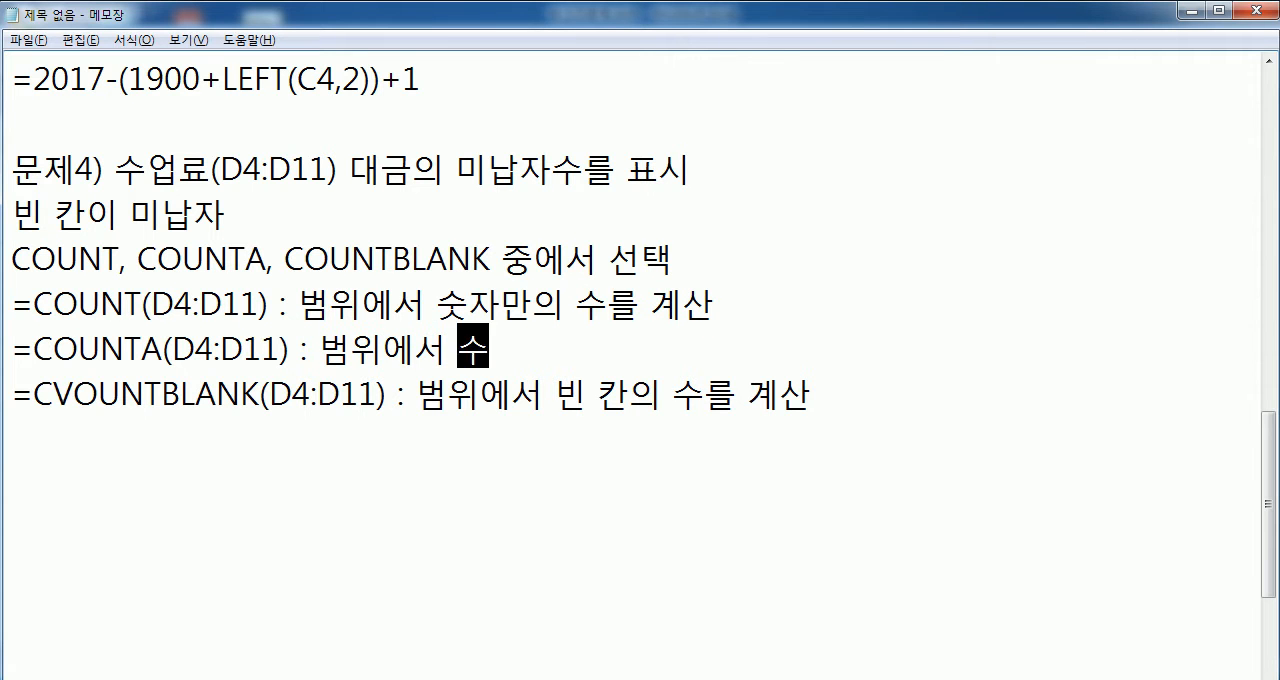
text(자, 문자)
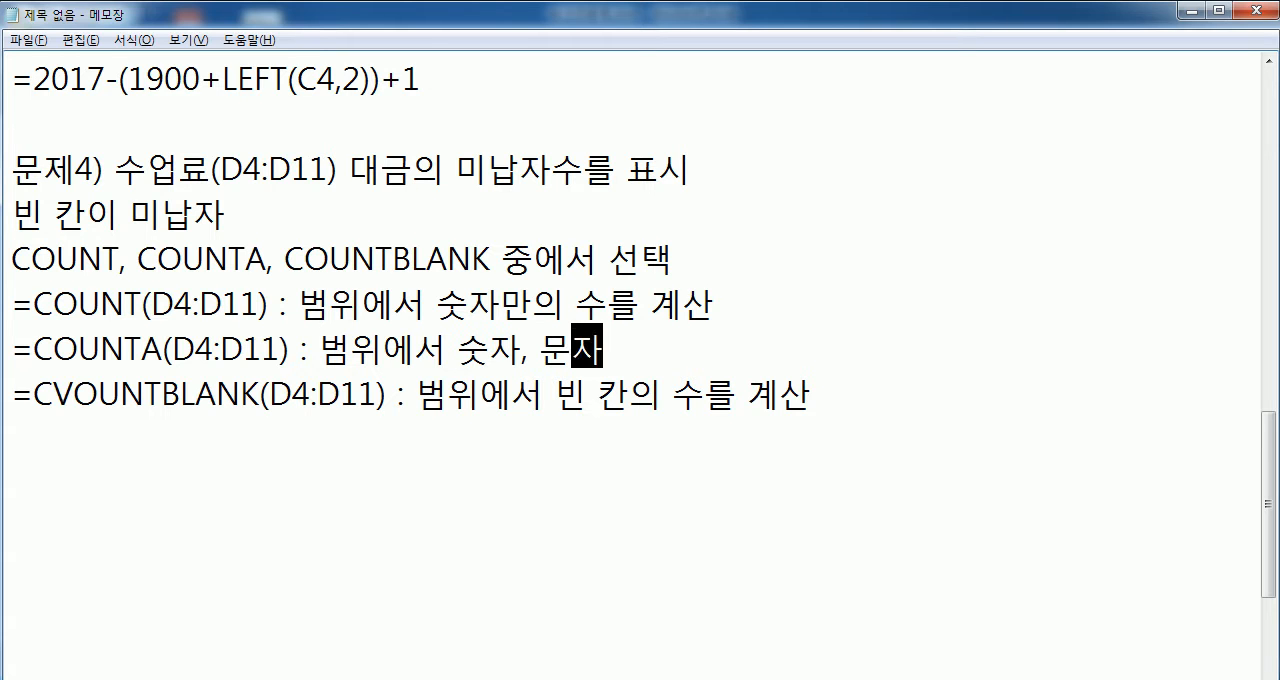
text(, 기호 등 )
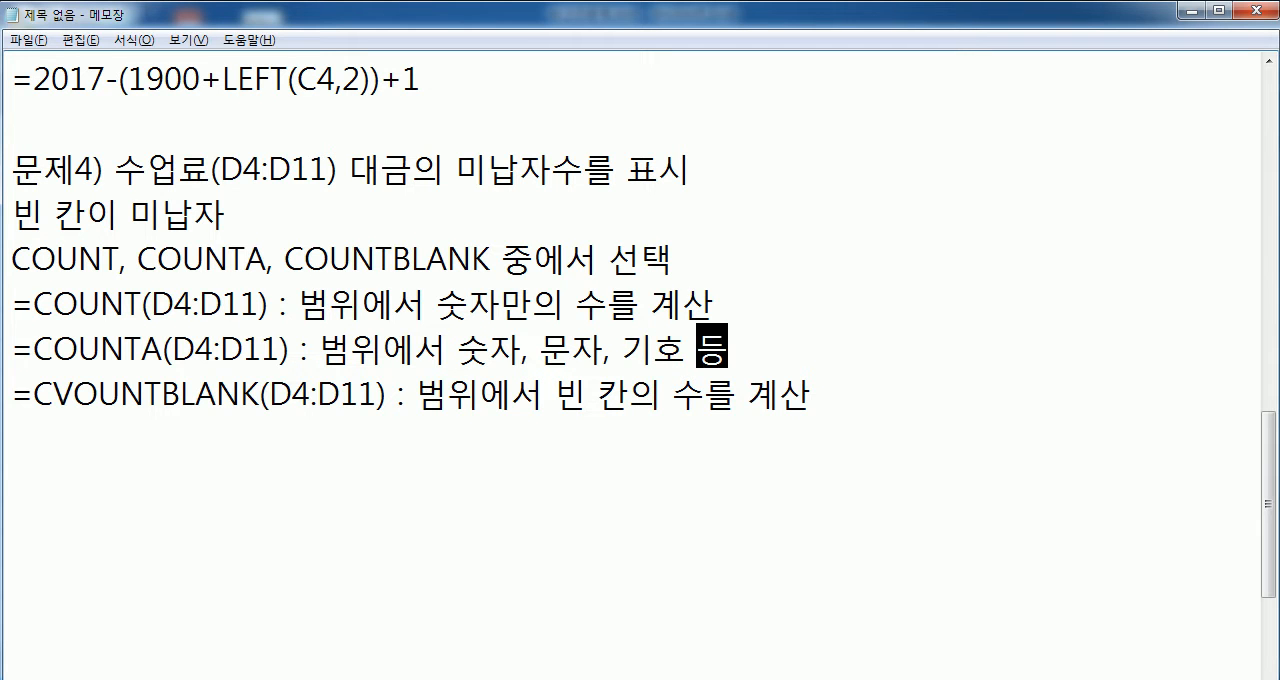
text(비카)
key(BackSpace)
key(BackSpace)
key(BackSpace)
text(비ㄴ 칸이 아닌)
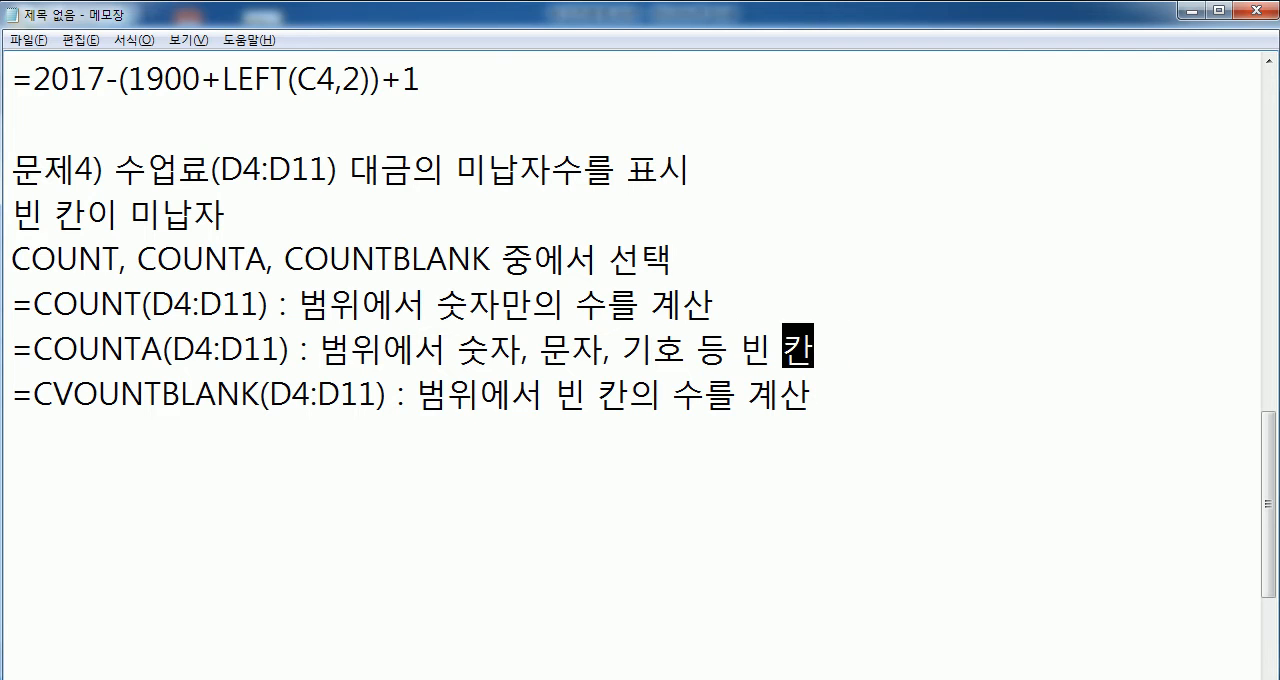
text( ㄱ거)
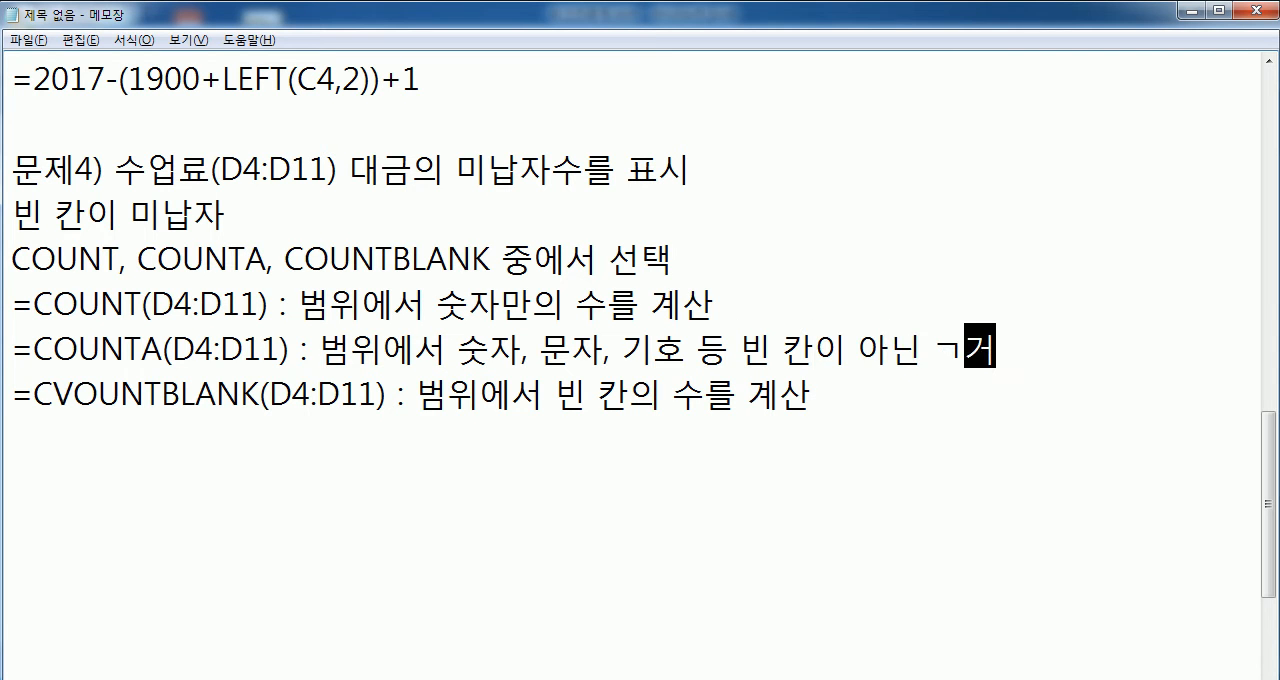
key(BackSpace)
key(BackSpace)
key(BackSpace)
text(것의 수를 계산)
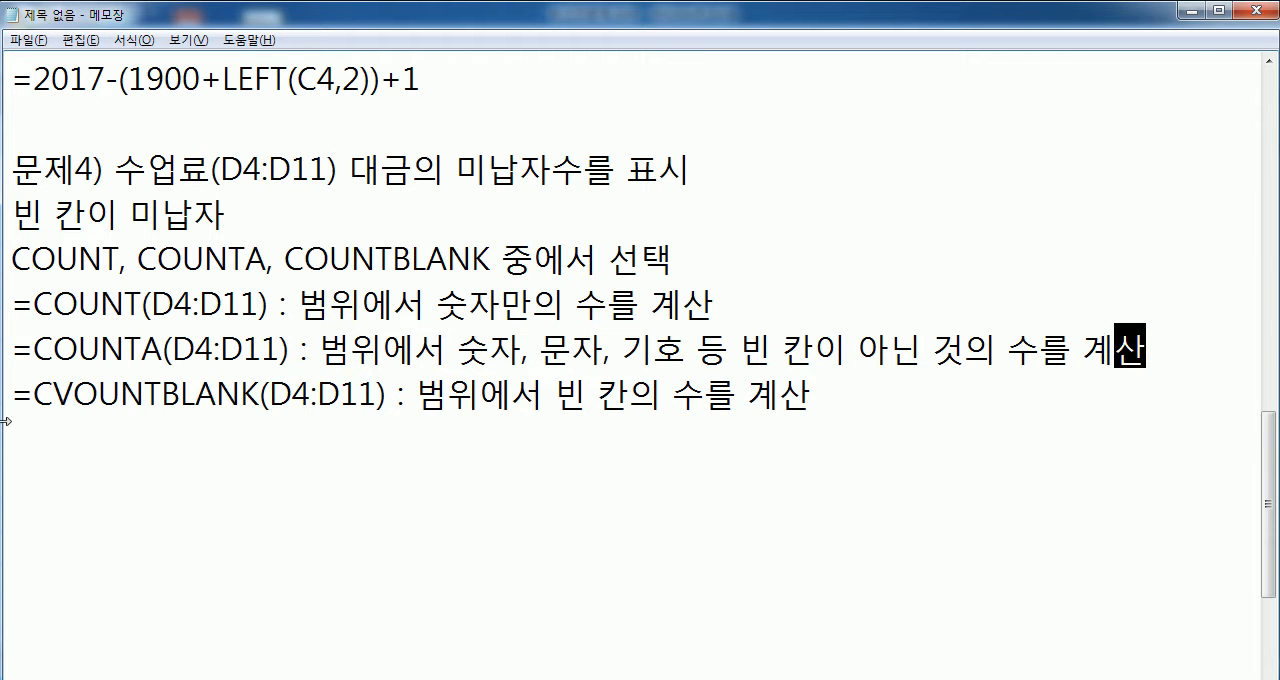
drag(160, 348, 126, 348)
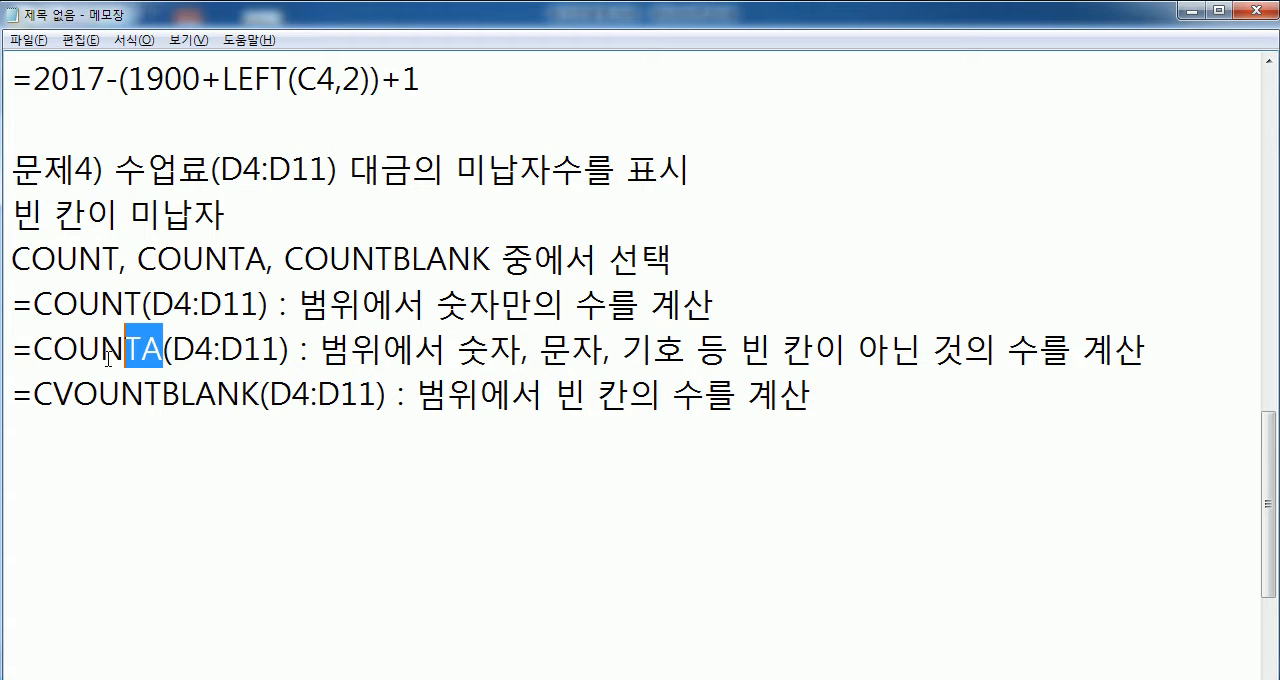
double_click(33, 348)
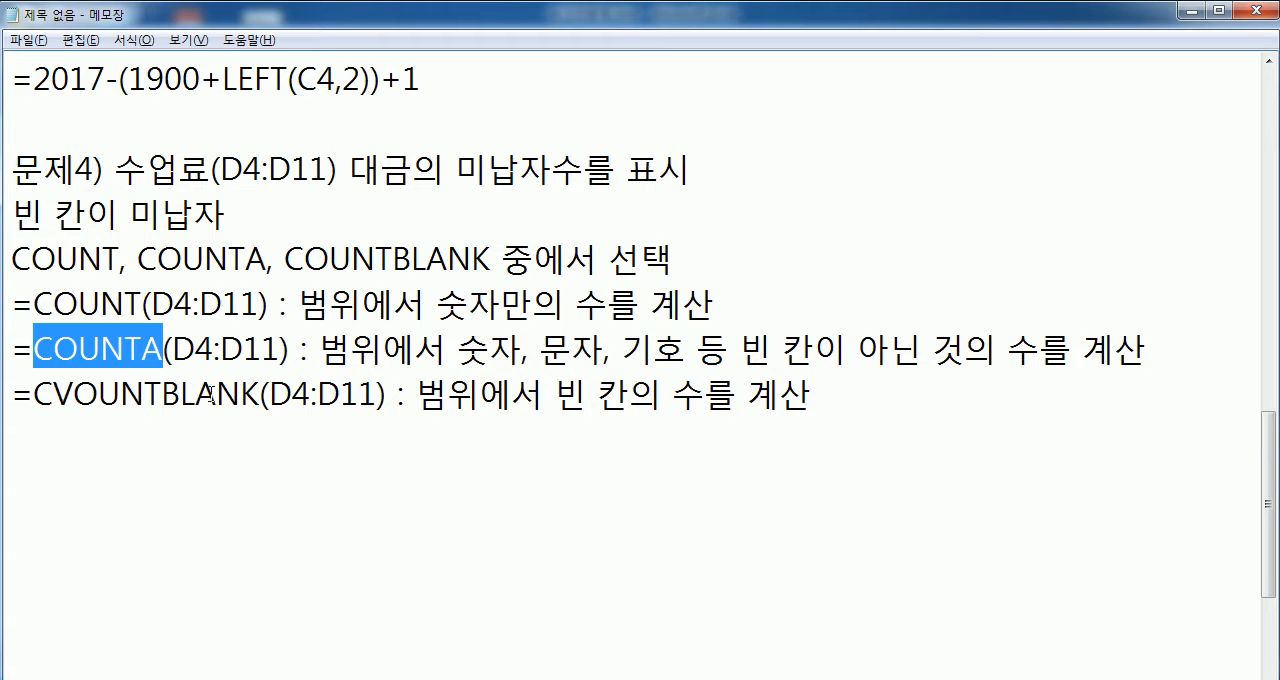
drag(20, 347, 377, 393)
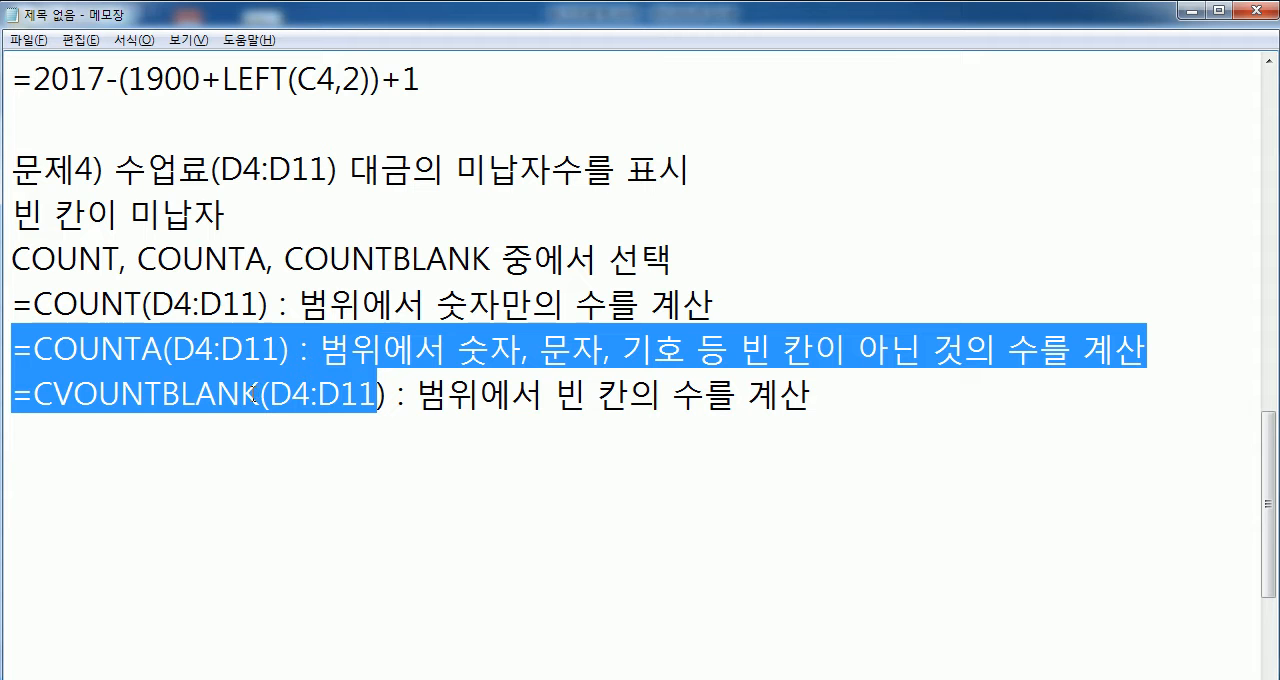
click(142, 304)
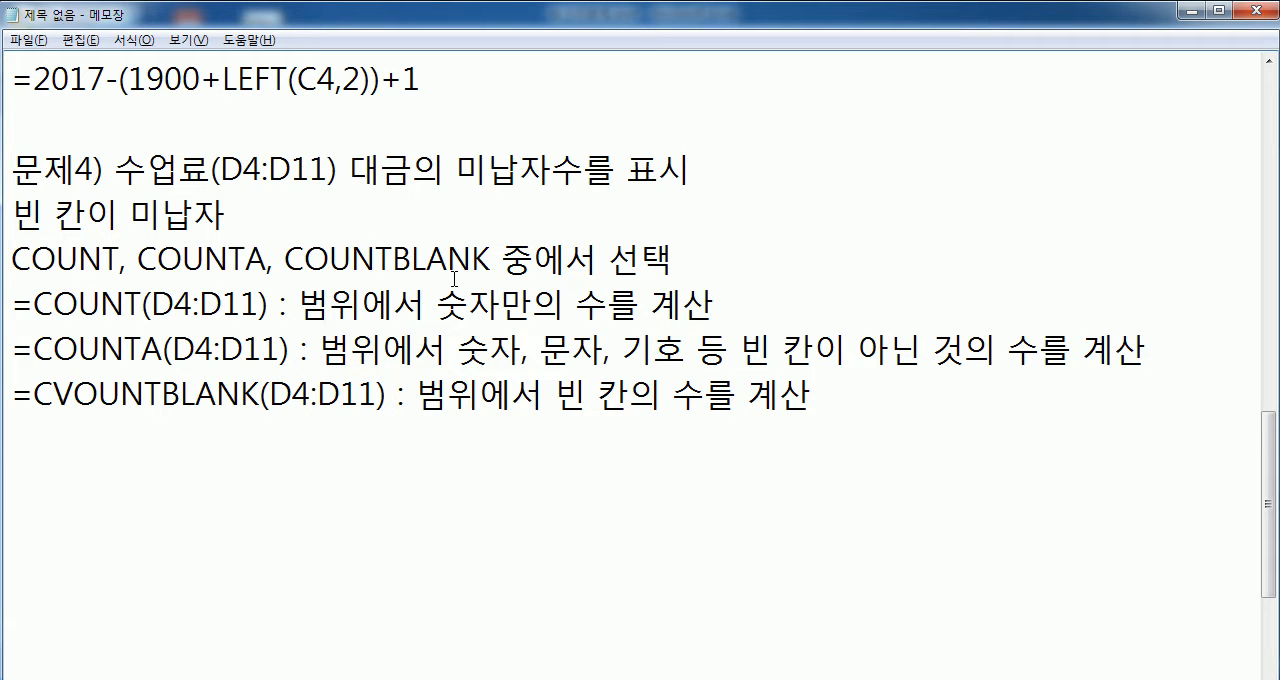
click(366, 437)
- Remove the stray V from the misspelled function name so that the last formula reads =COUNTBLANK(D4:D11)
click(54, 392)
key(Delete)
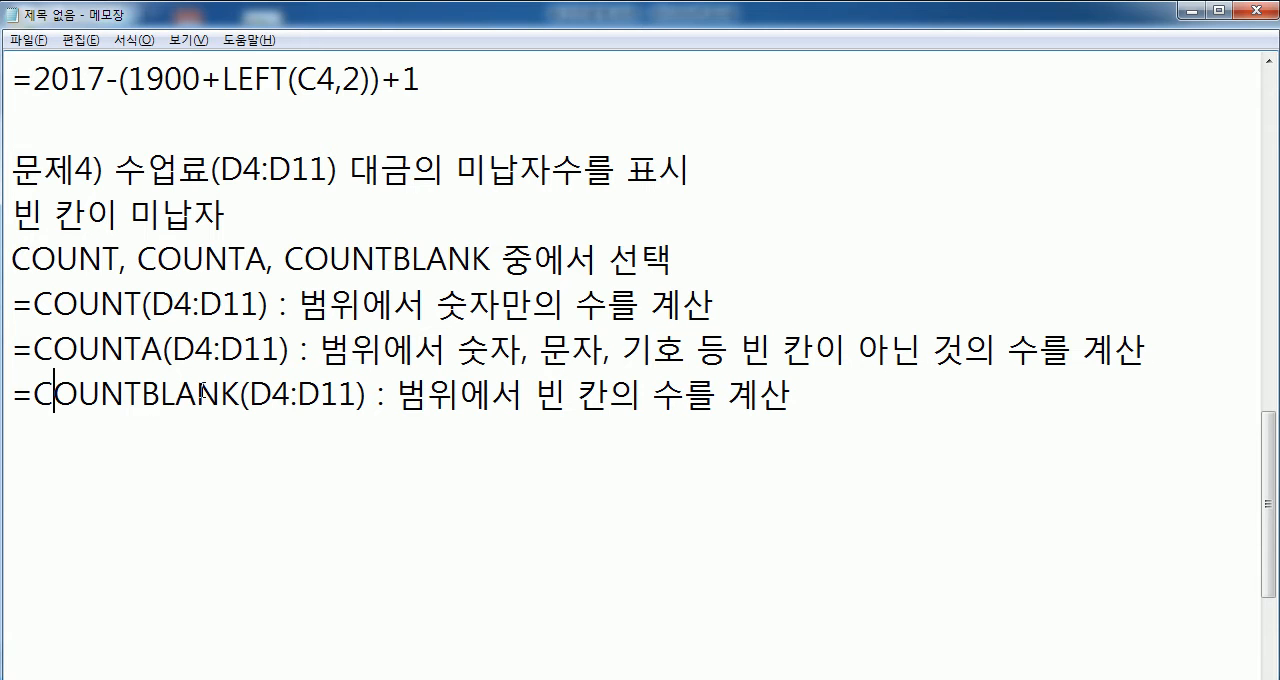
click(44, 432)
- Switch to Excel and enter =COUNT(D4:D11) over the 수업료 column in cell A15, under 수업료 미납자수
key(alt+Tab)
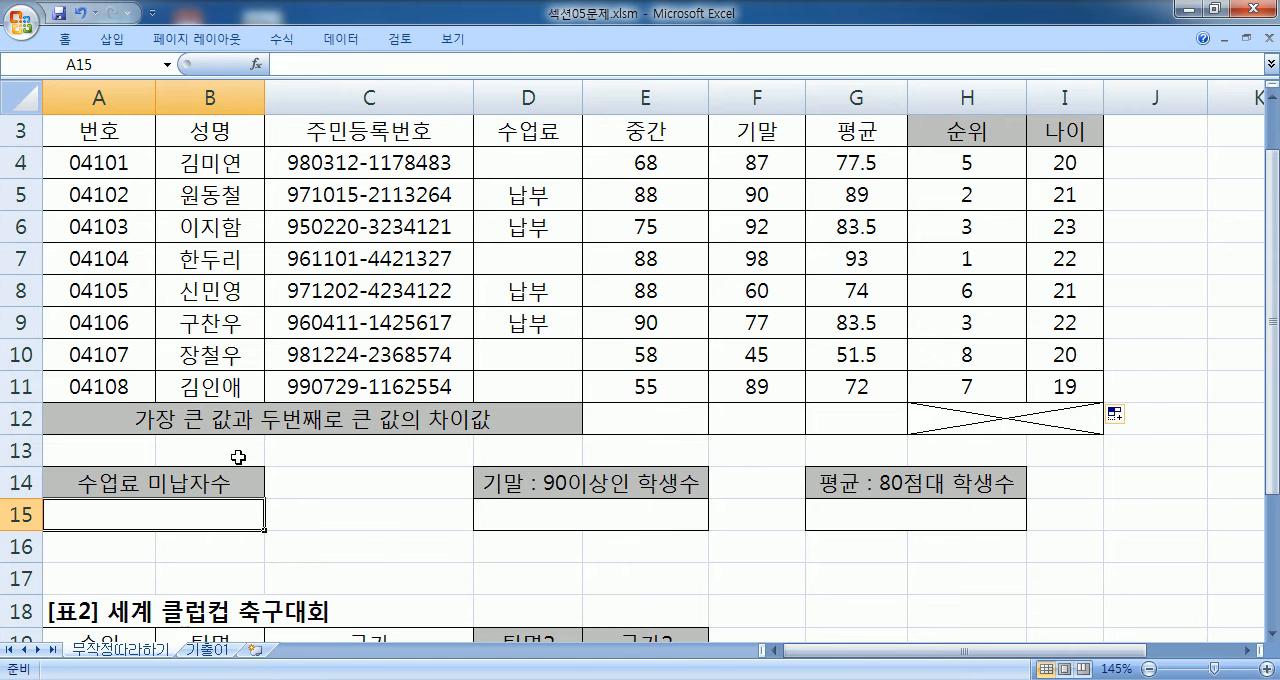
scroll(220, 476, down, 2)
text(=COUNT)
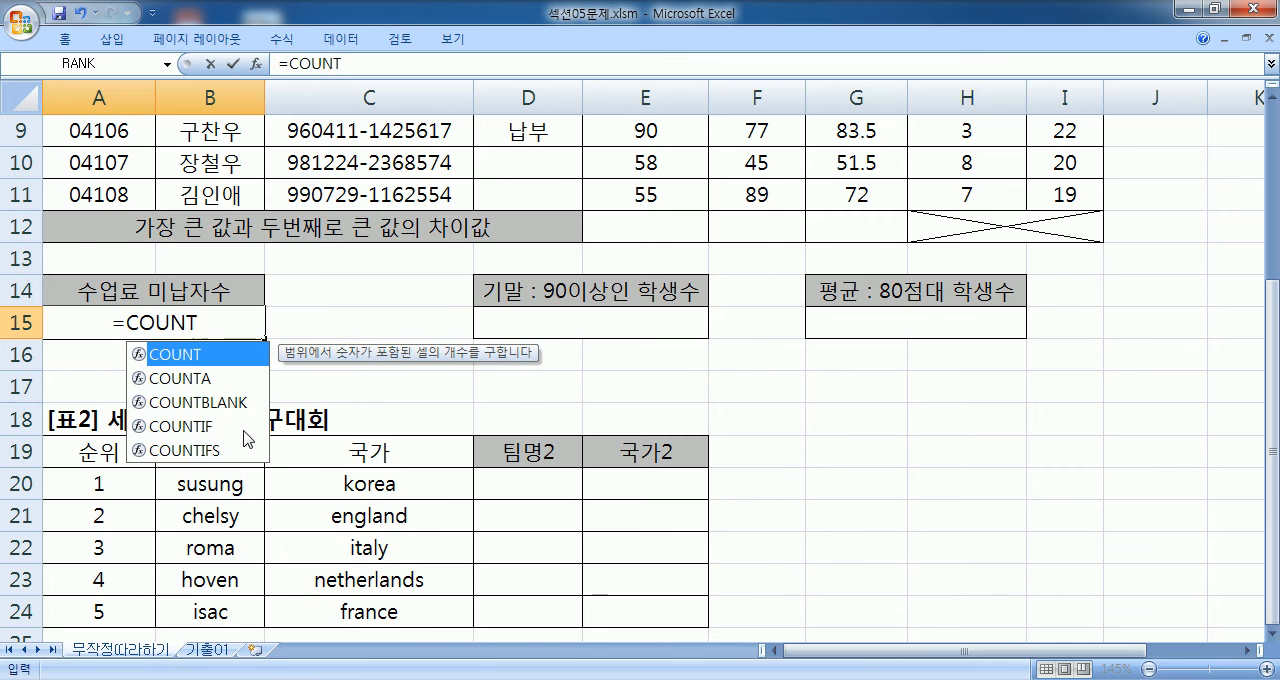
text(()
scroll(290, 410, up, 2)
click(497, 158)
drag(497, 158, 480, 382)
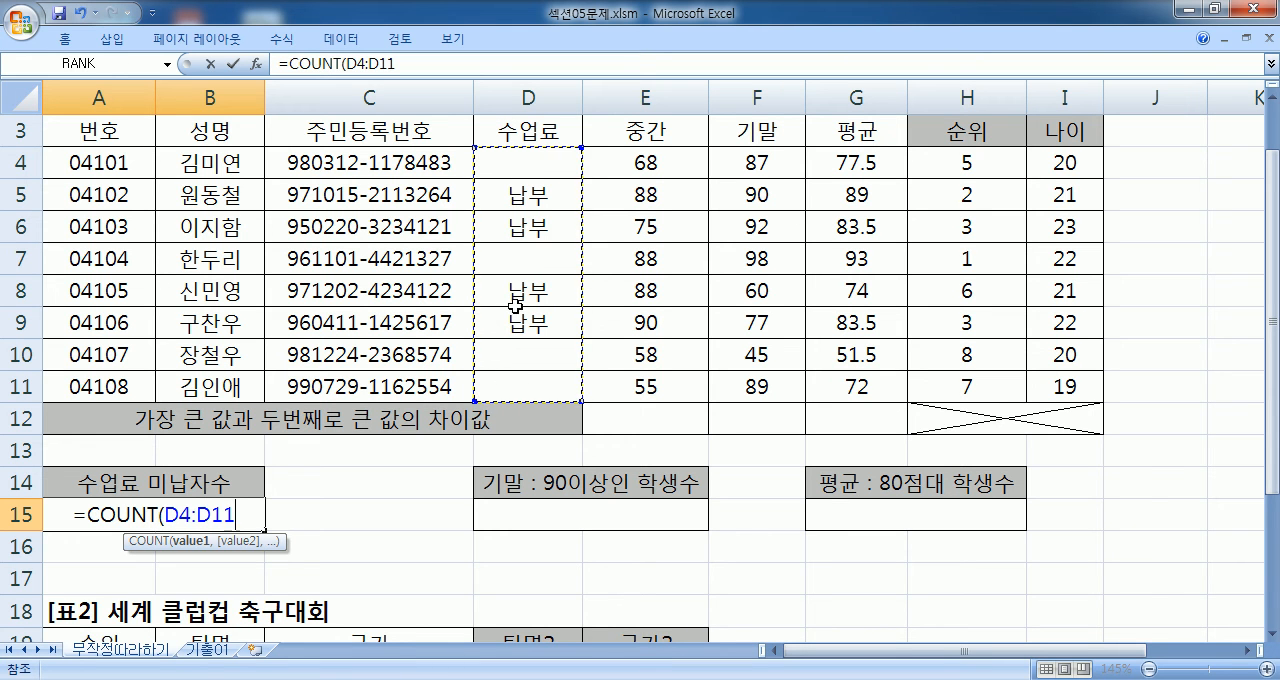
key(Return)
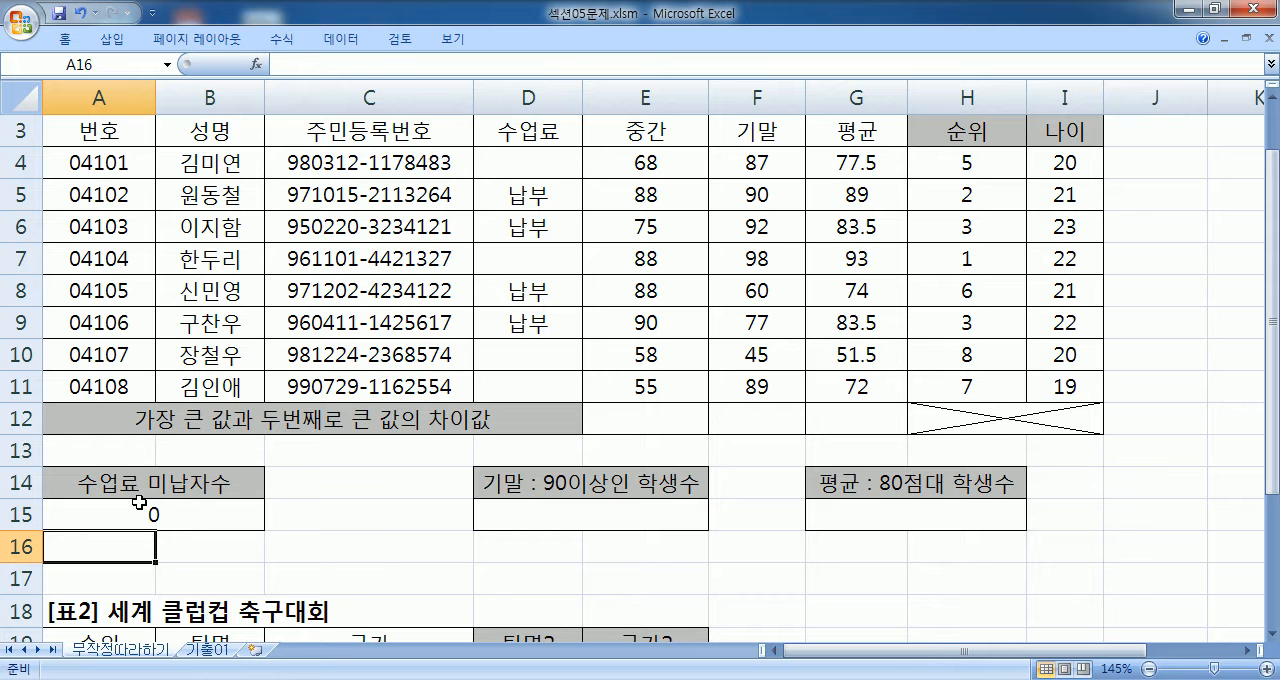
- Change the function in cell A15 to COUNTA, giving =COUNTA(D4:D11)
click(140, 502)
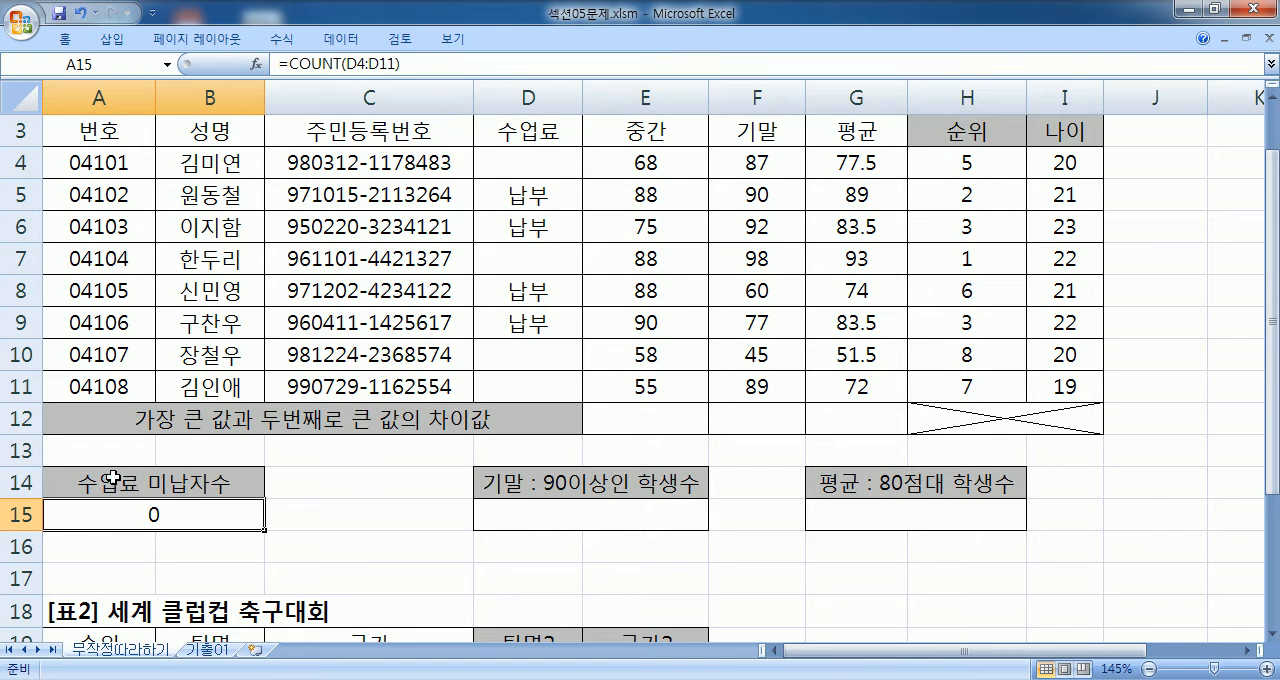
scroll(122, 466, down, 2)
key(F2)
click(159, 322)
text(A)
scroll(553, 256, up, 3)
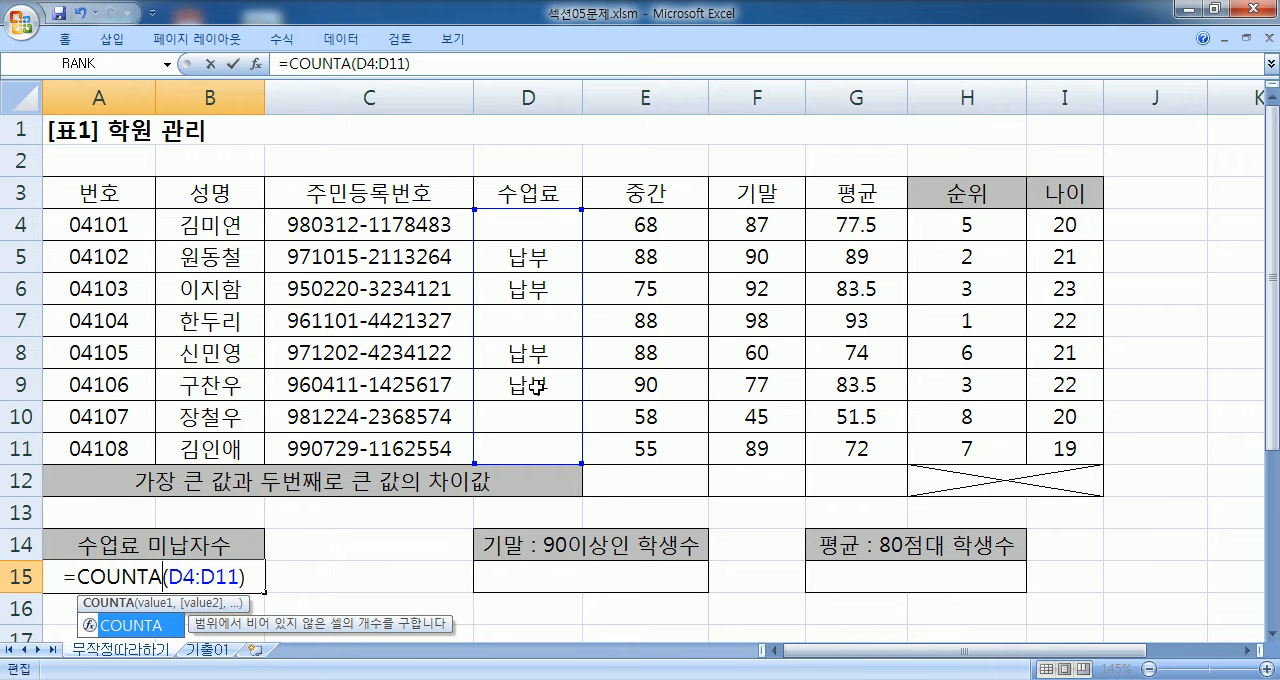
key(Return)
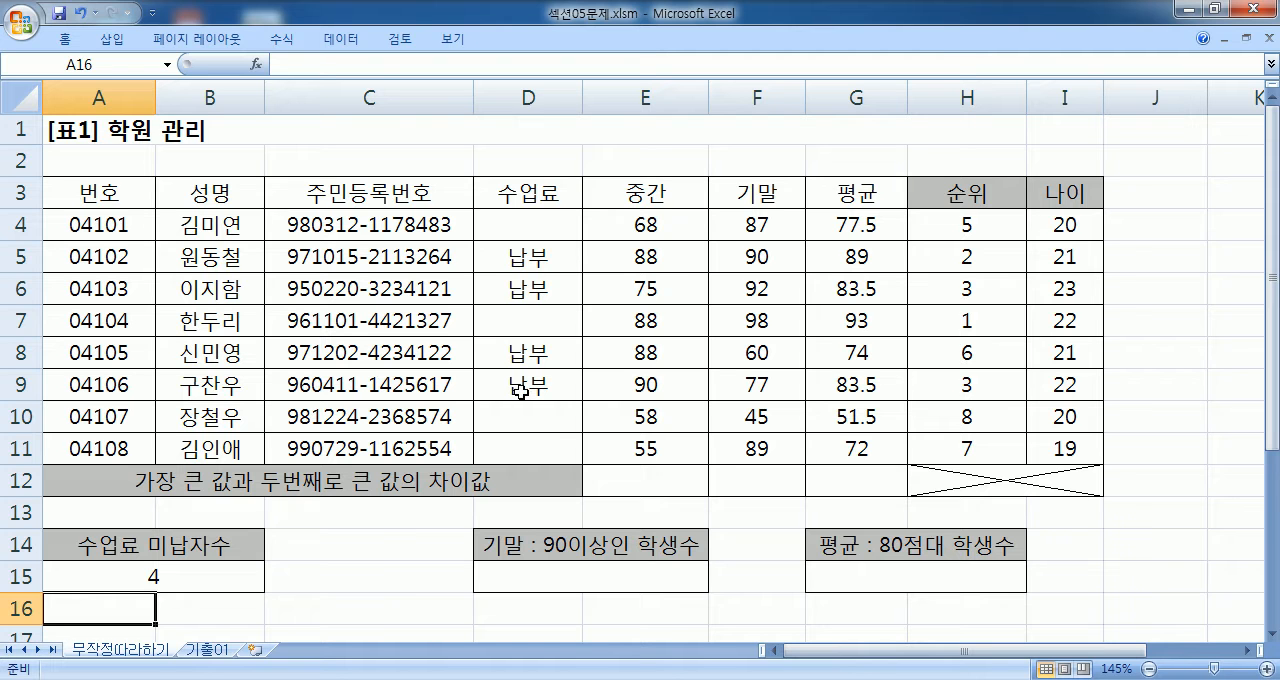
- Change the function in cell A15 to COUNTBLANK so the formula reads =COUNTBLANK(D4:D11)
click(116, 566)
double_click(163, 576)
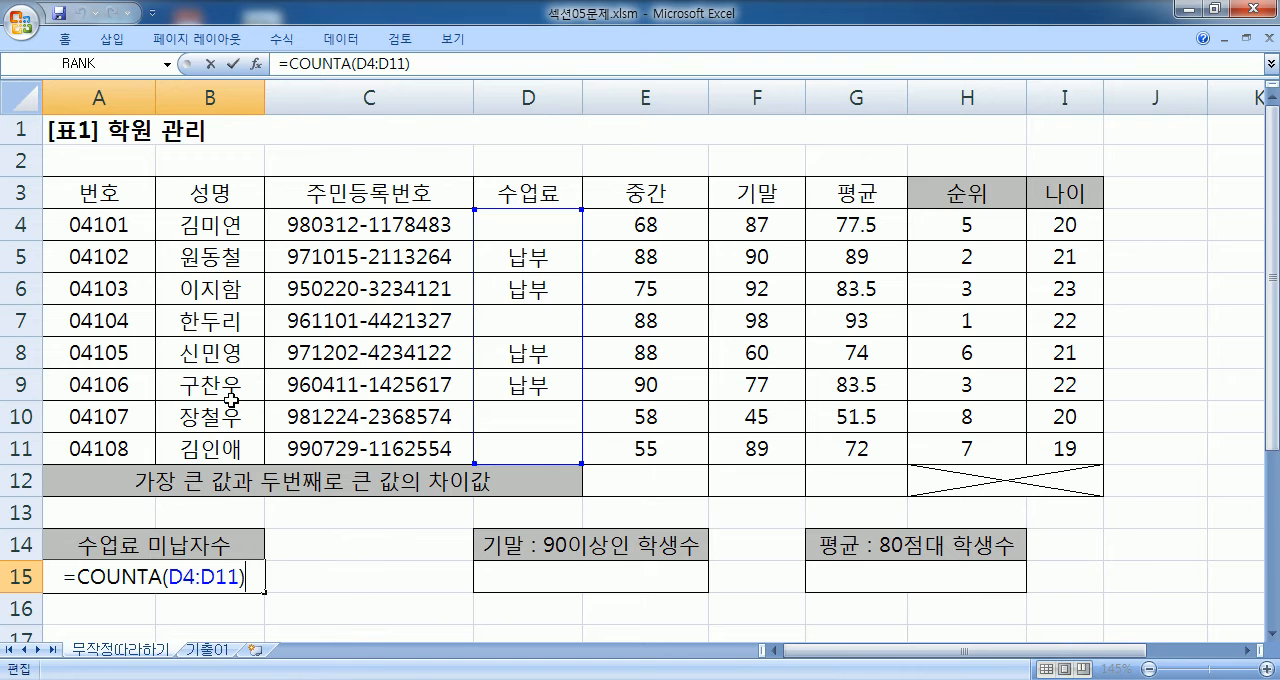
scroll(163, 381, down, 2)
drag(150, 382, 163, 383)
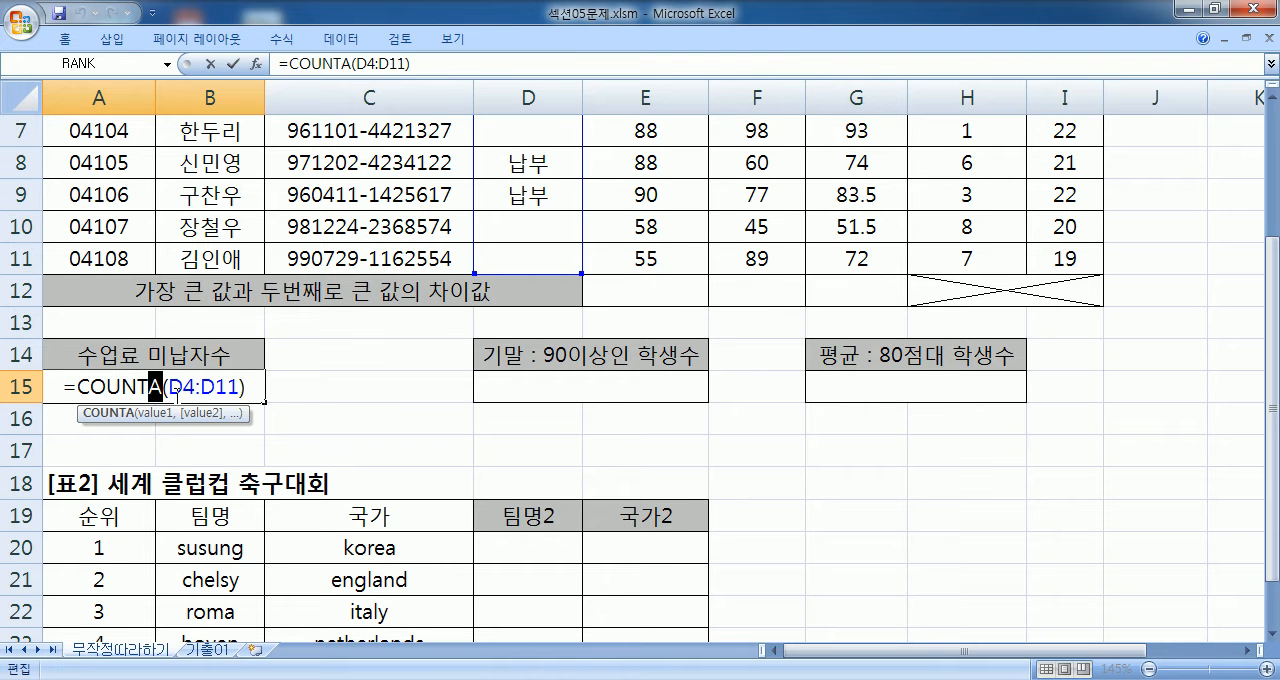
text(BLANK)
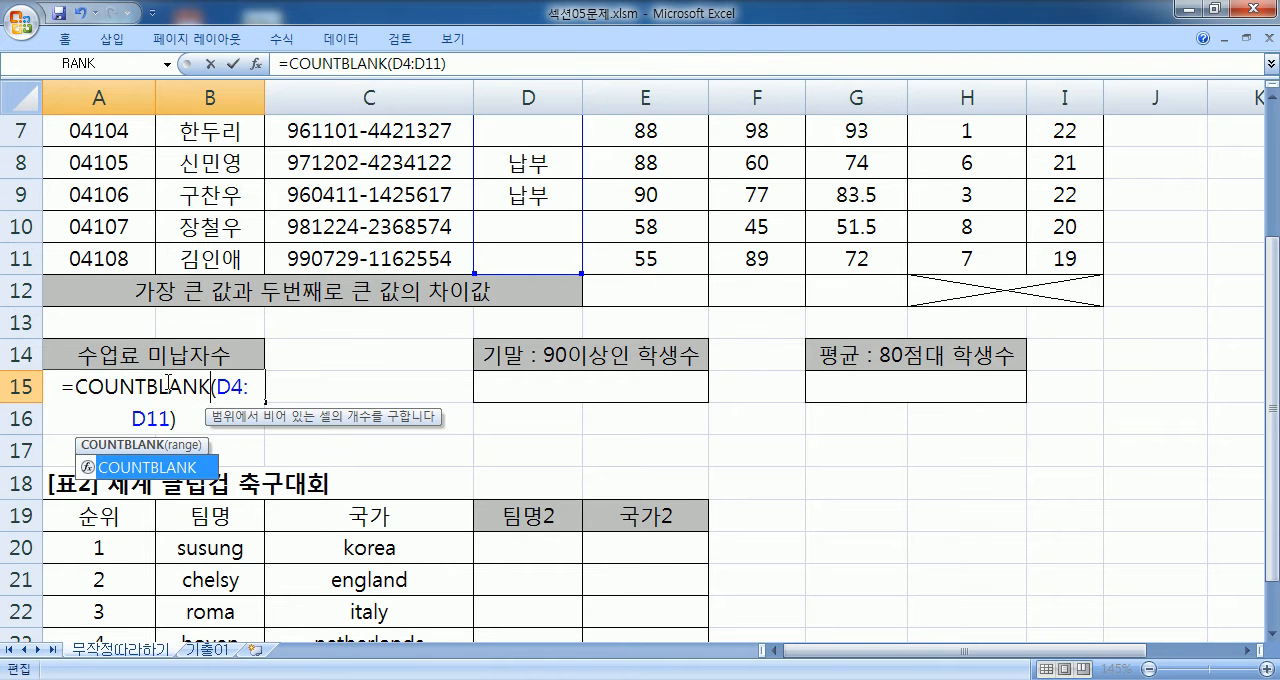
scroll(170, 382, down, 1)
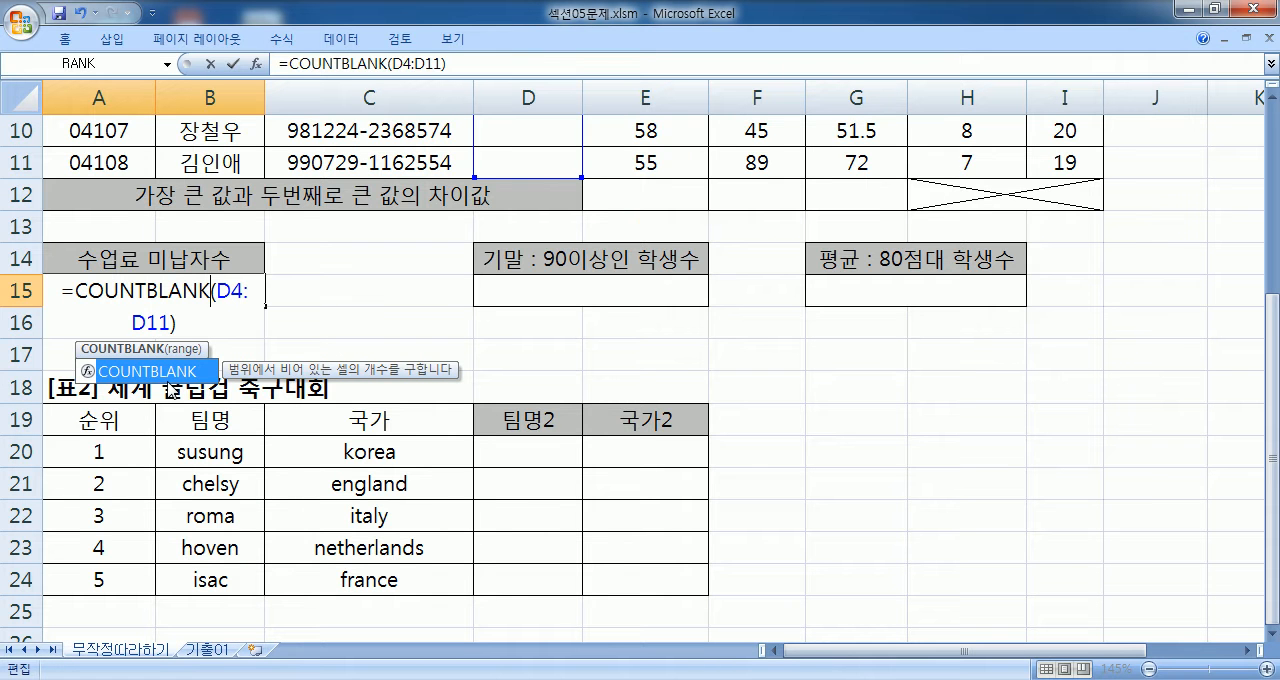
key(Return)
click(189, 290)
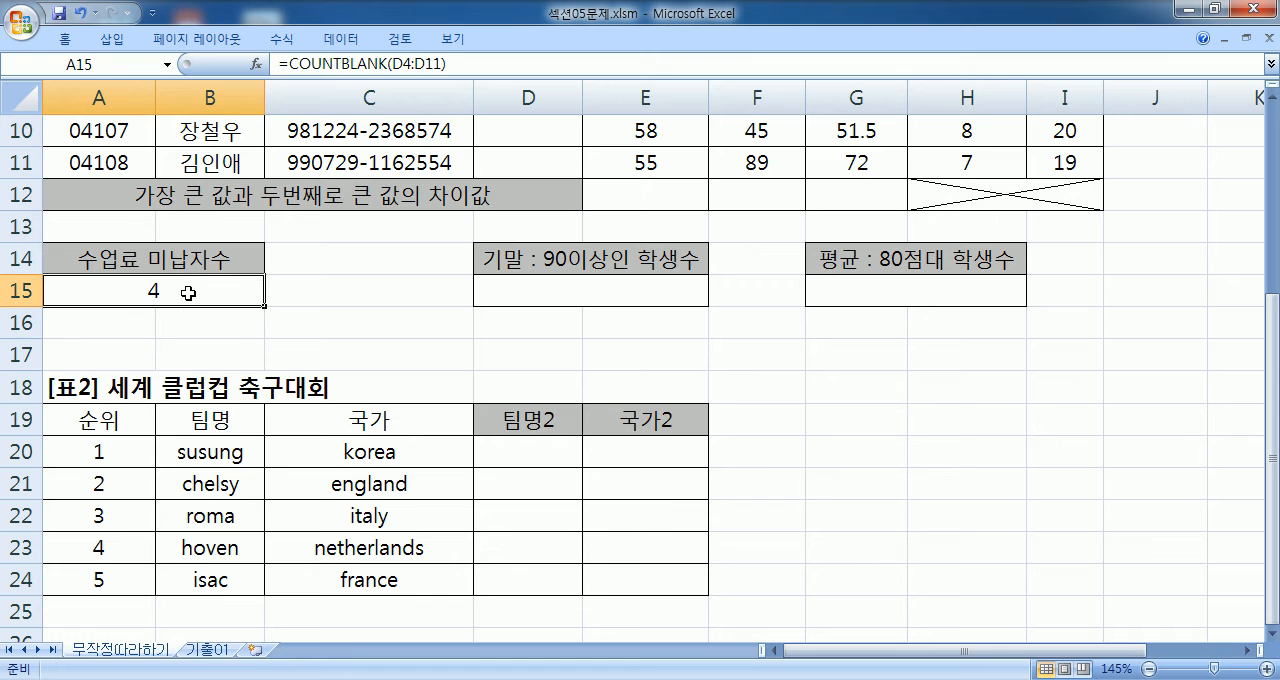
- Check the blank cells of the 수업료 column against the COUNTBLANK formula in cell A15
scroll(315, 290, up, 3)
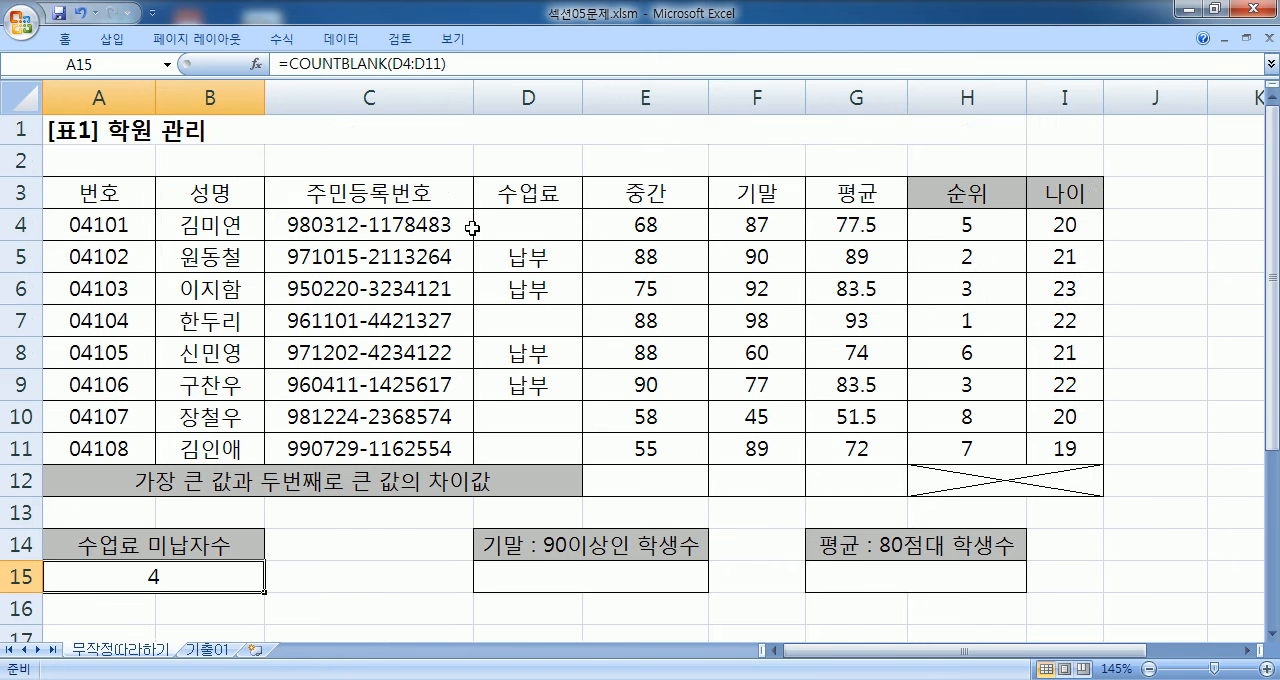
click(542, 224)
click(530, 320)
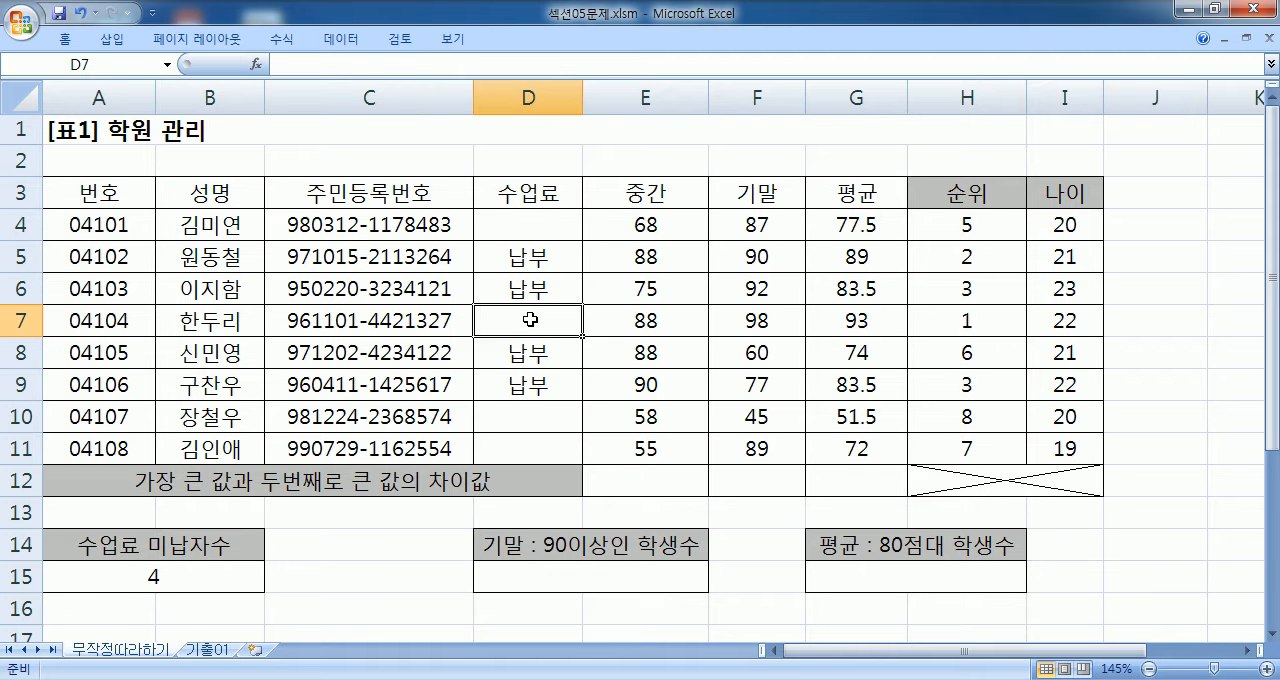
click(515, 443)
click(553, 230)
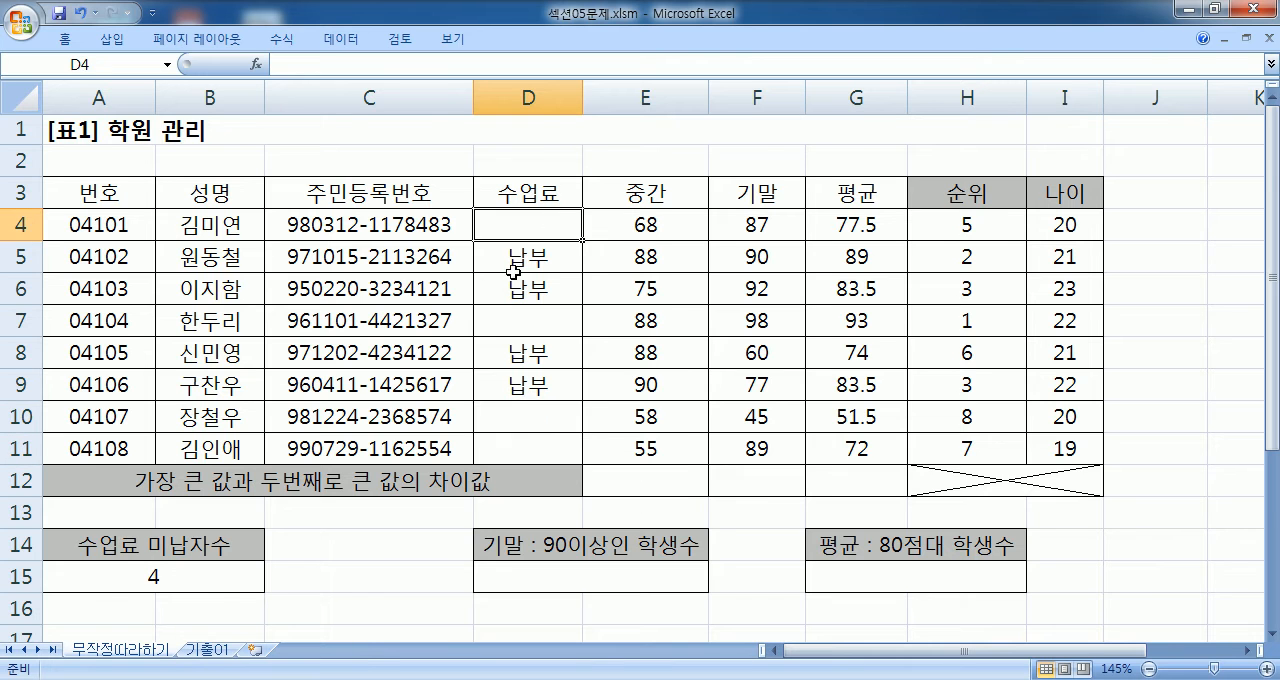
scroll(400, 335, down, 1)
scroll(254, 394, down, 1)
double_click(180, 382)
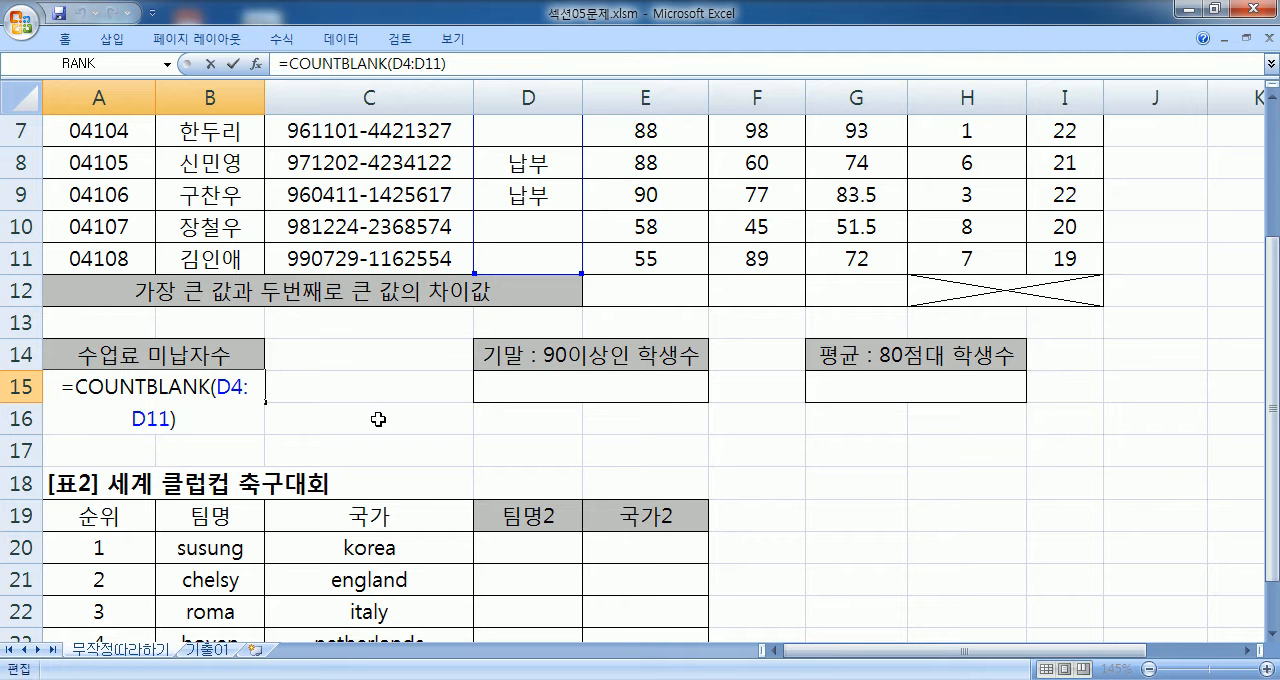
key(ctrl+Return)
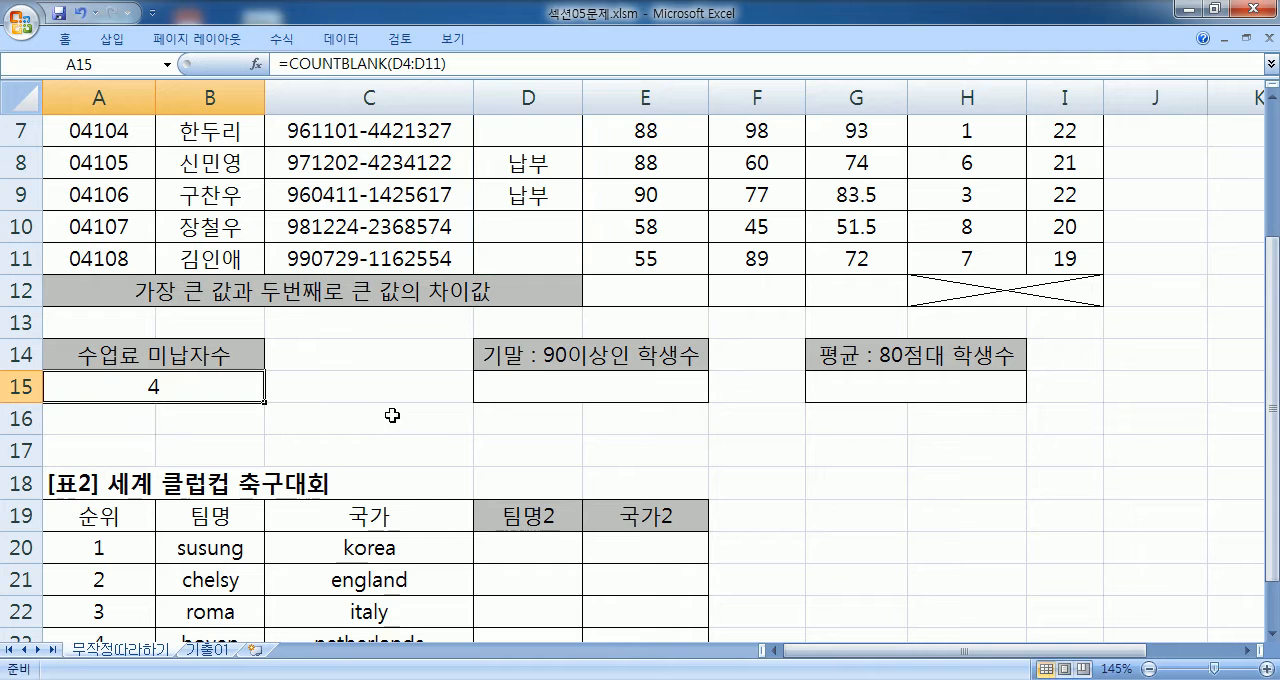
- Look over the unanswered cells: D15 for 기말, D20:E24 in 표2, and G15 for 평균
click(539, 386)
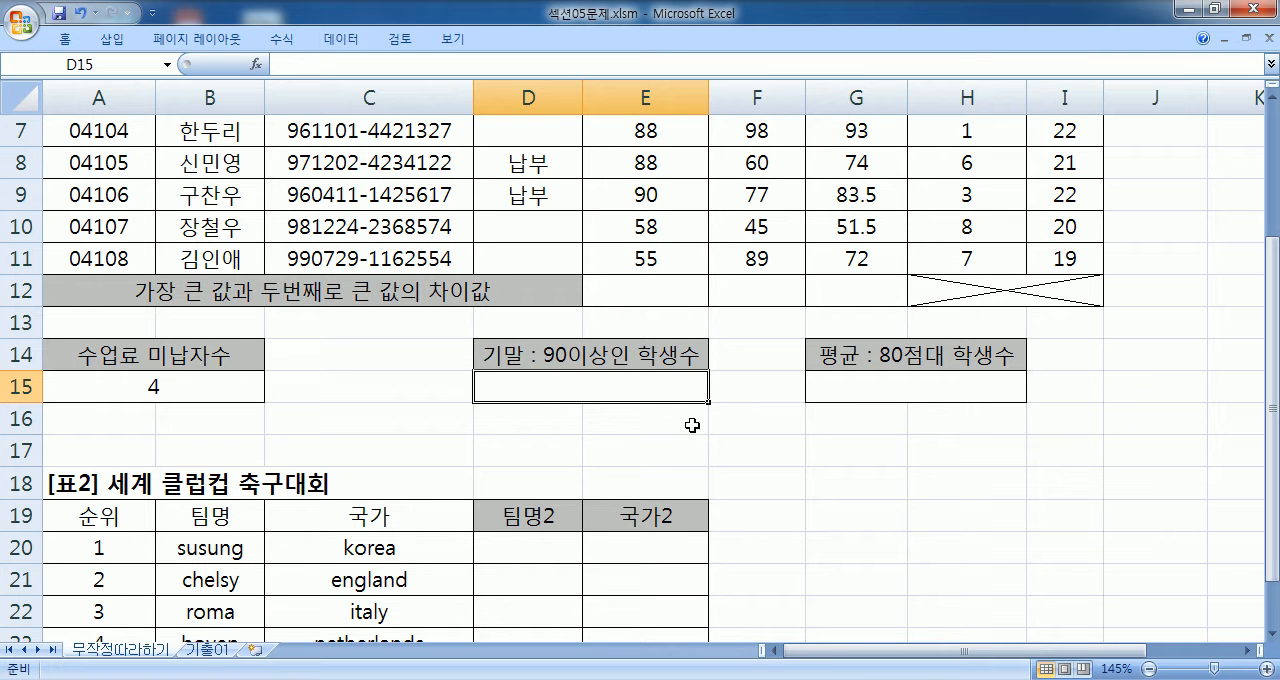
scroll(737, 411, down, 3)
drag(547, 261, 624, 380)
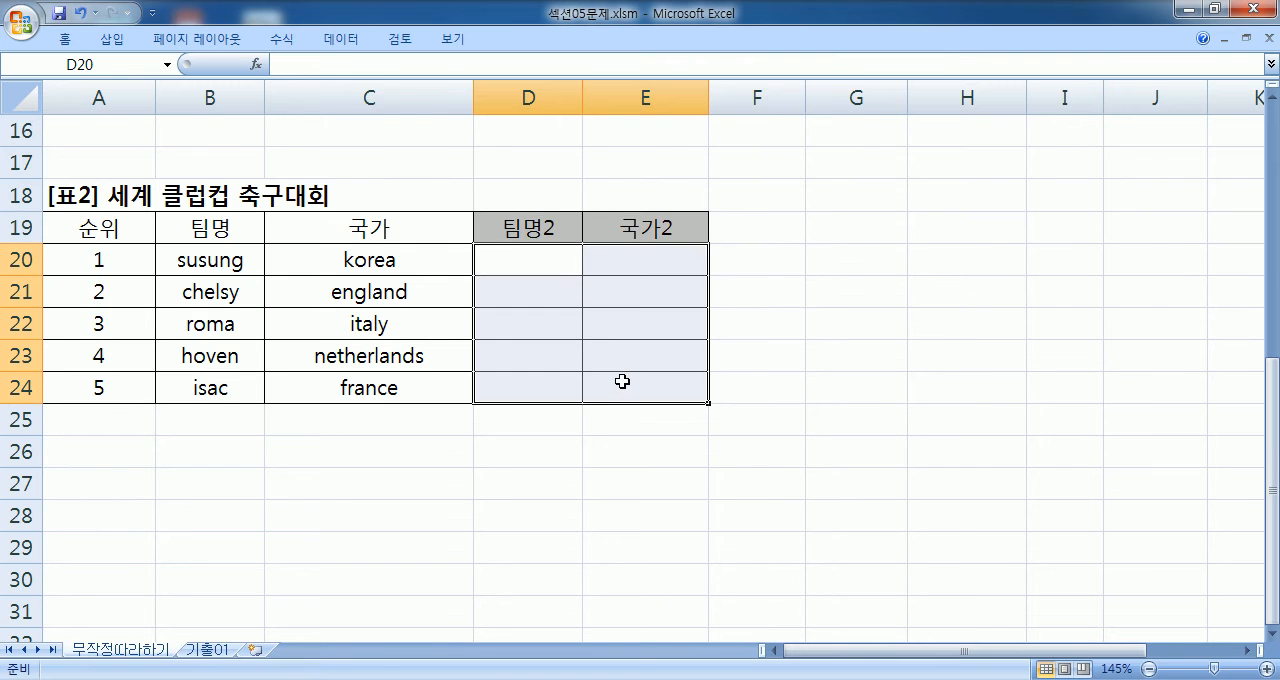
scroll(600, 395, up, 3)
click(871, 386)
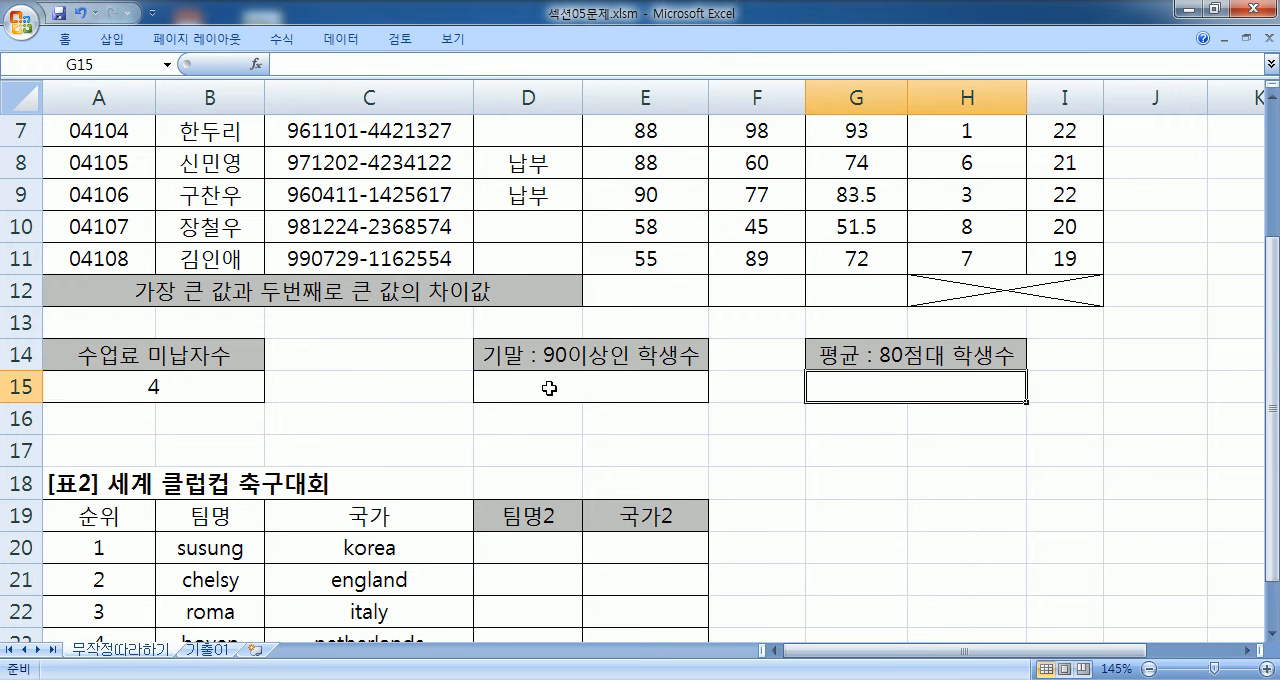
click(544, 384)
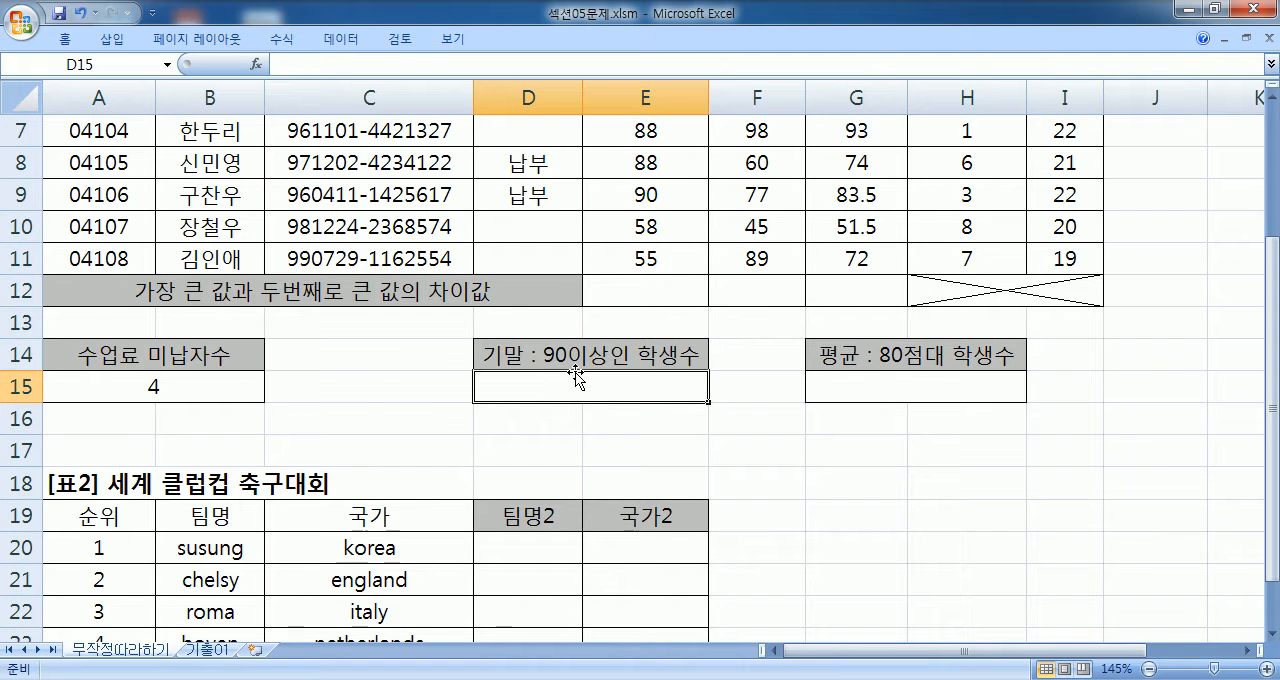
- Switch to Notepad and add the problem line "문제5) 기말(F4:F11) 점수가 90 이상인 학생수를 계산" below the problem 4 notes
key(alt+Tab)
key(Return)
text(문제5) 기말(F4:F11) 점수가 90)
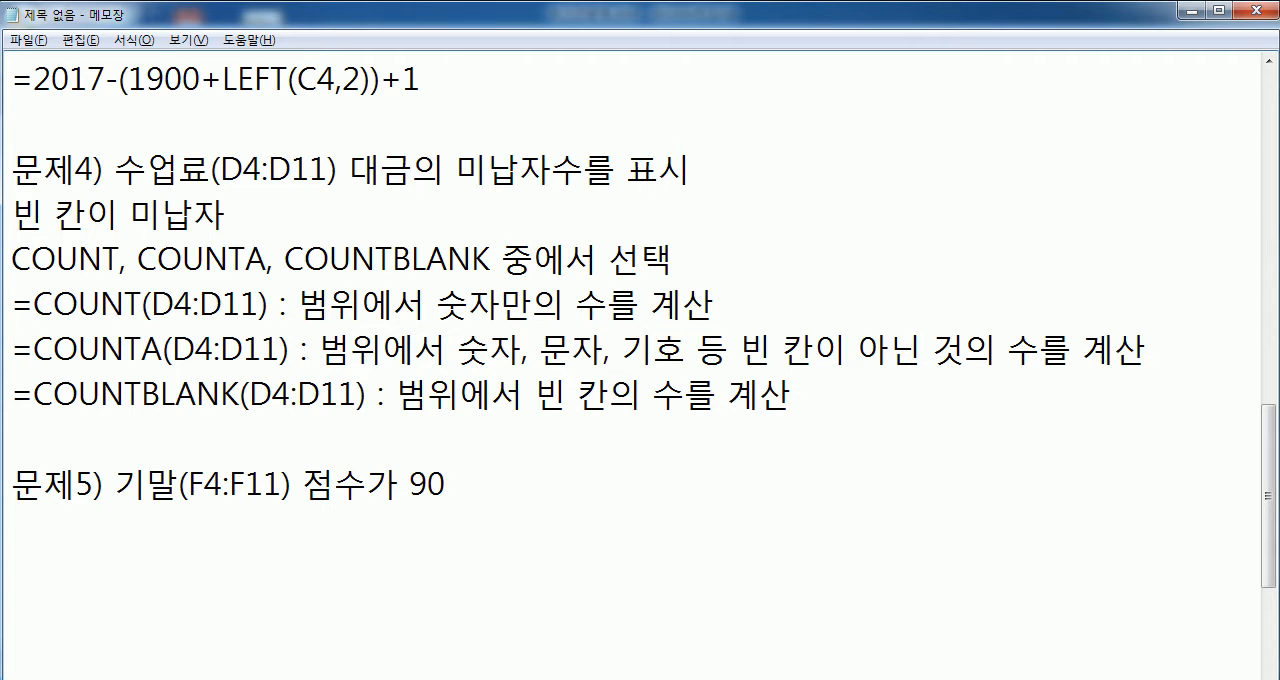
text( 이상인 핛)
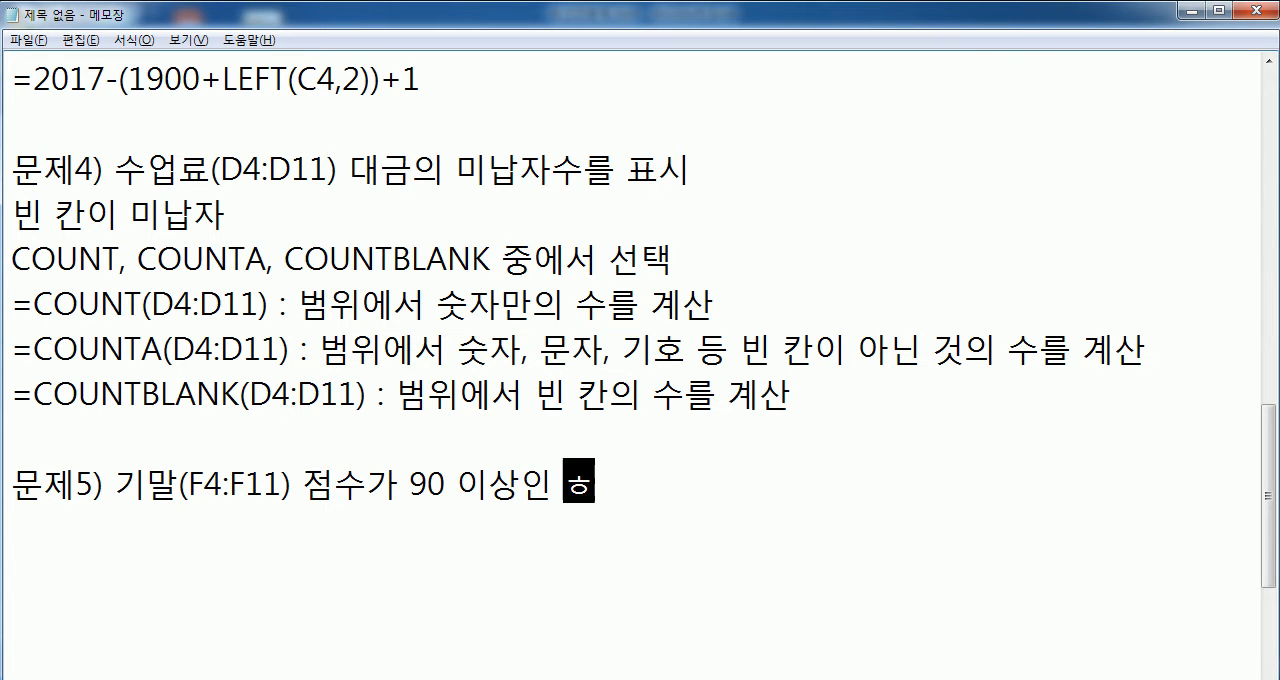
text(생수를 계산)
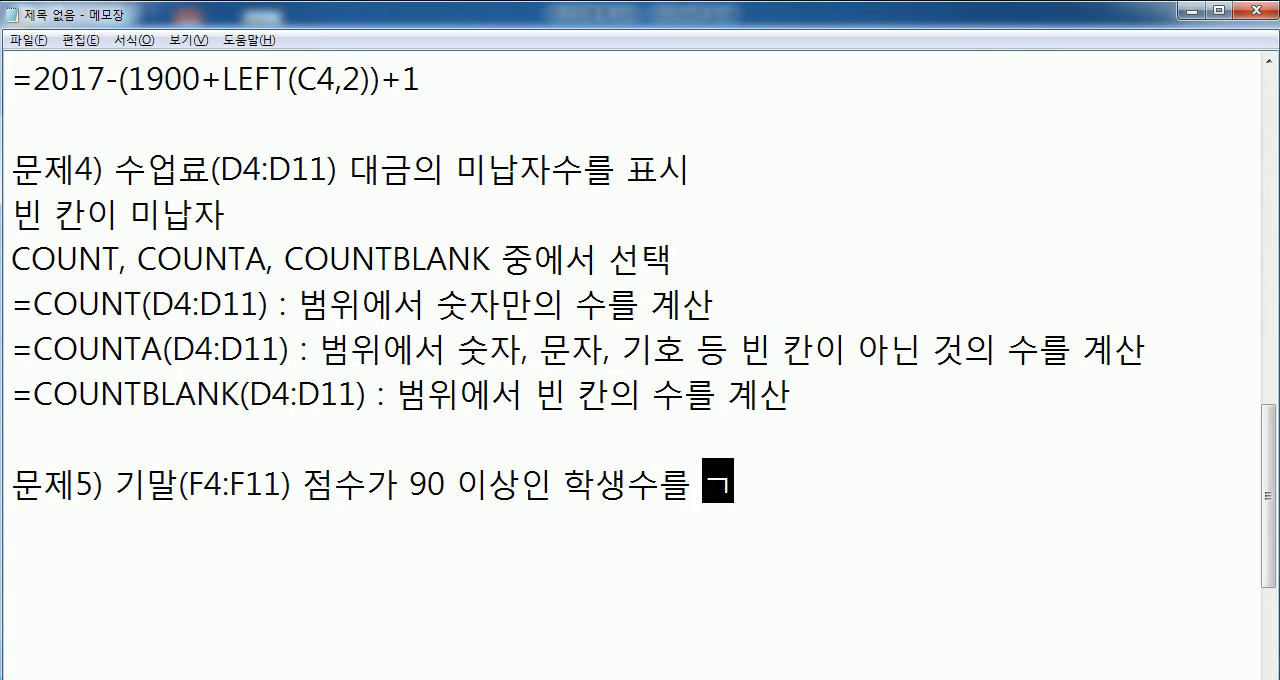
key(Return)
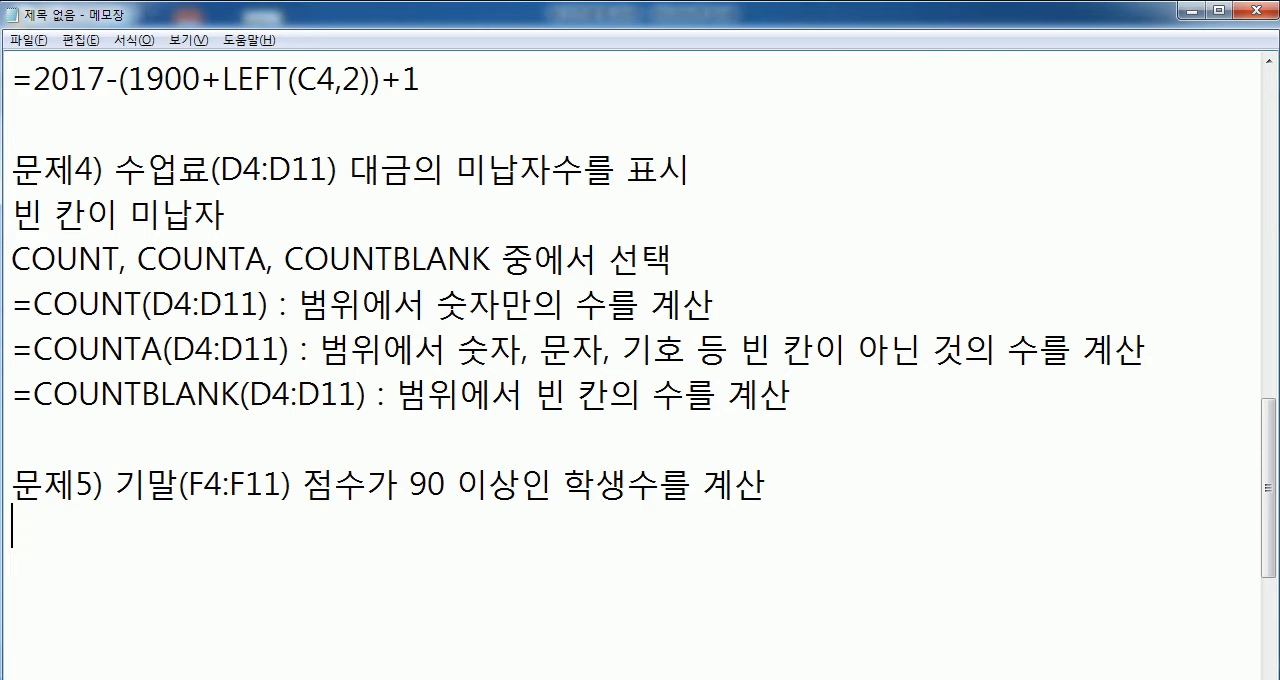
scroll(640, 360, down, 3)
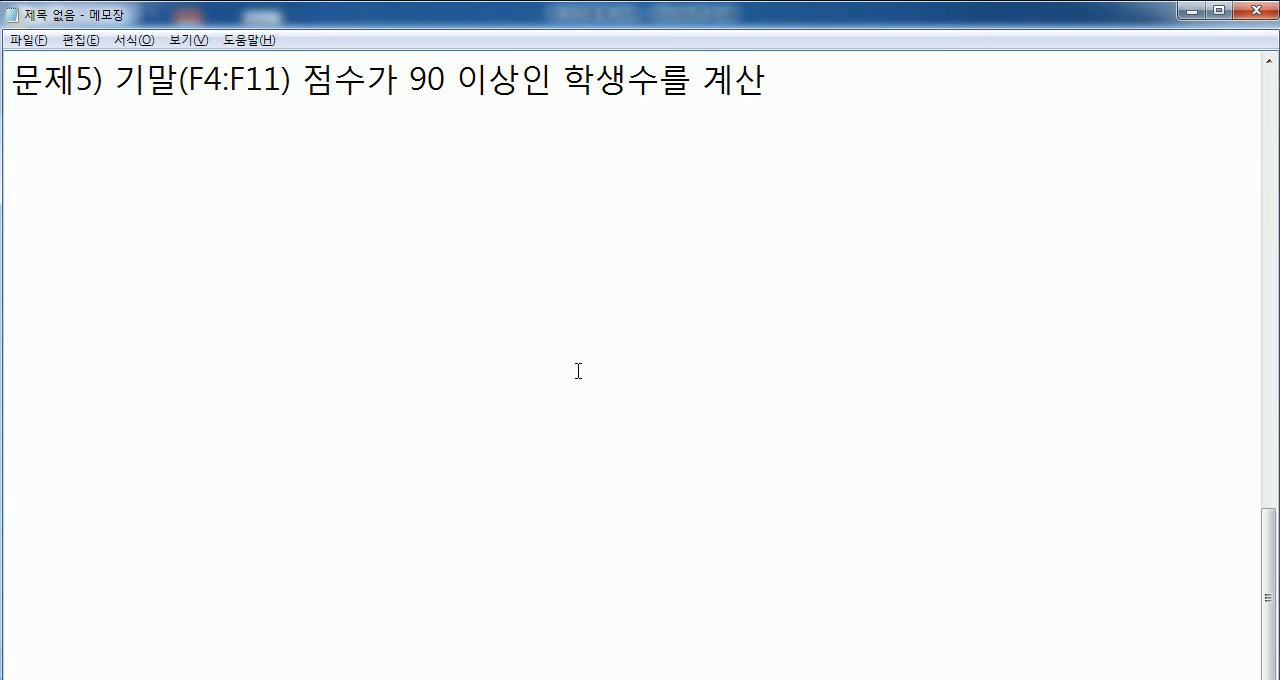
- Switch to Excel and examine which 기말 scores in F4:F11 are 90 or higher, and the answer cell D15
key(alt+Tab)
scroll(634, 220, up, 2)
drag(800, 216, 760, 445)
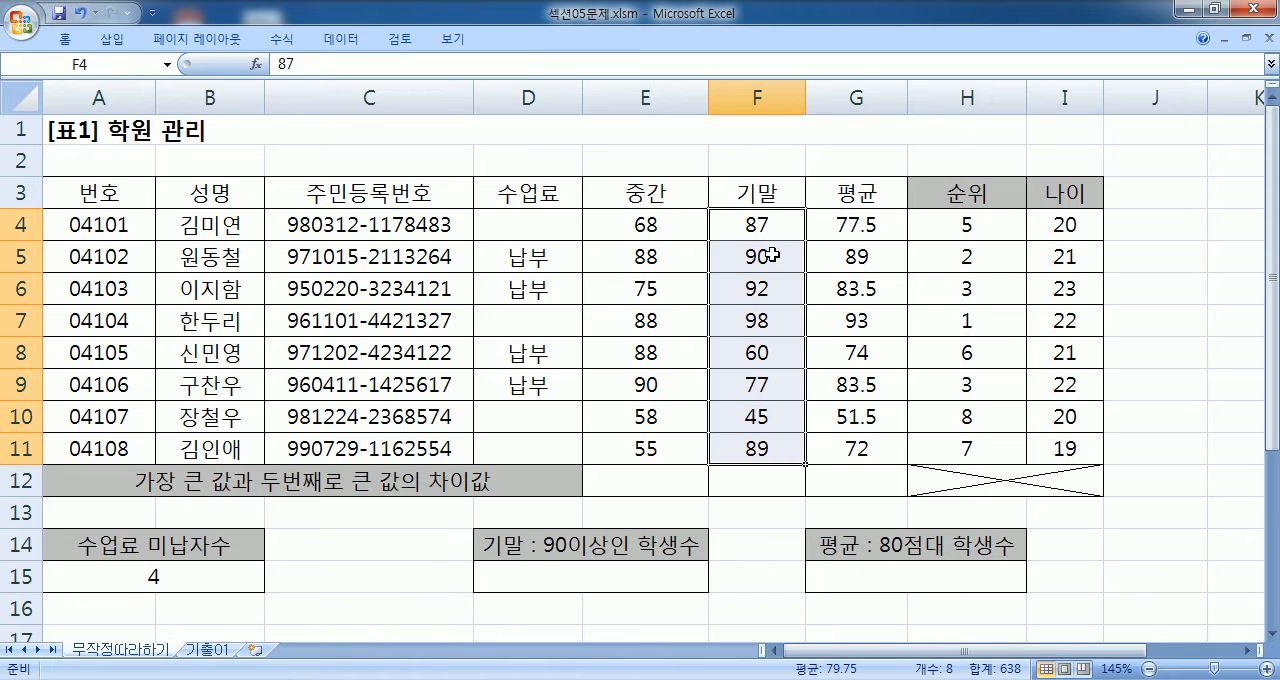
click(768, 256)
click(758, 288)
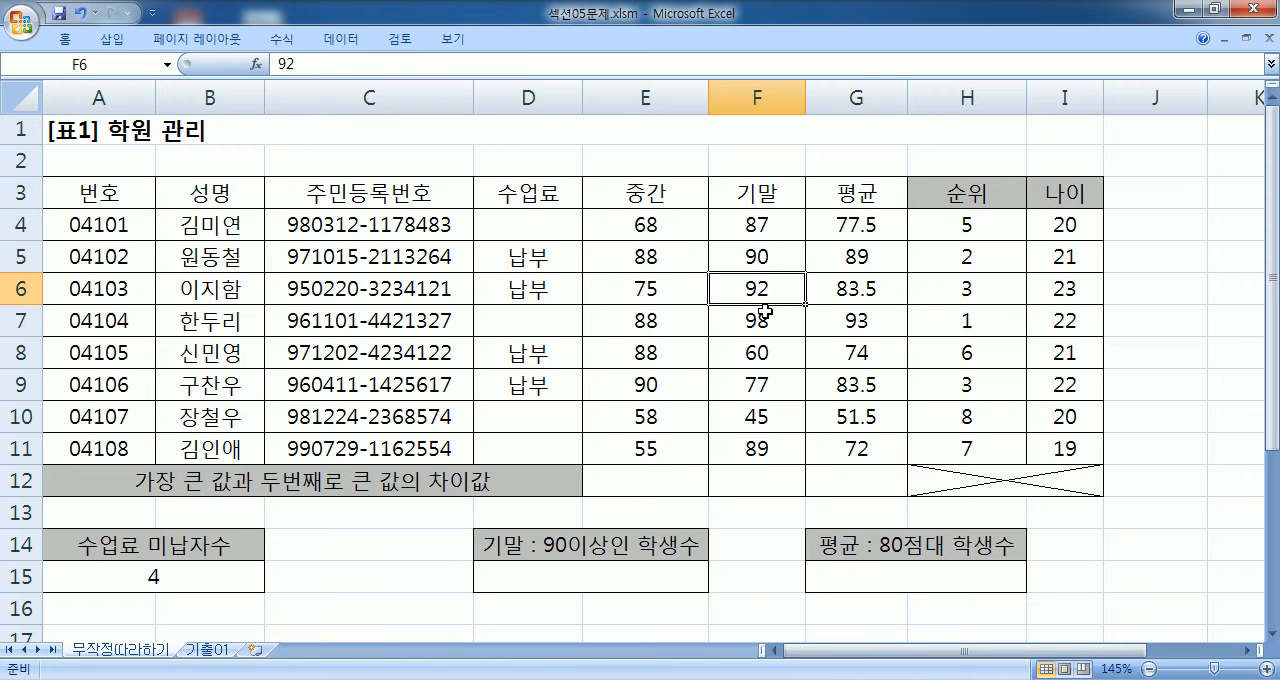
click(765, 320)
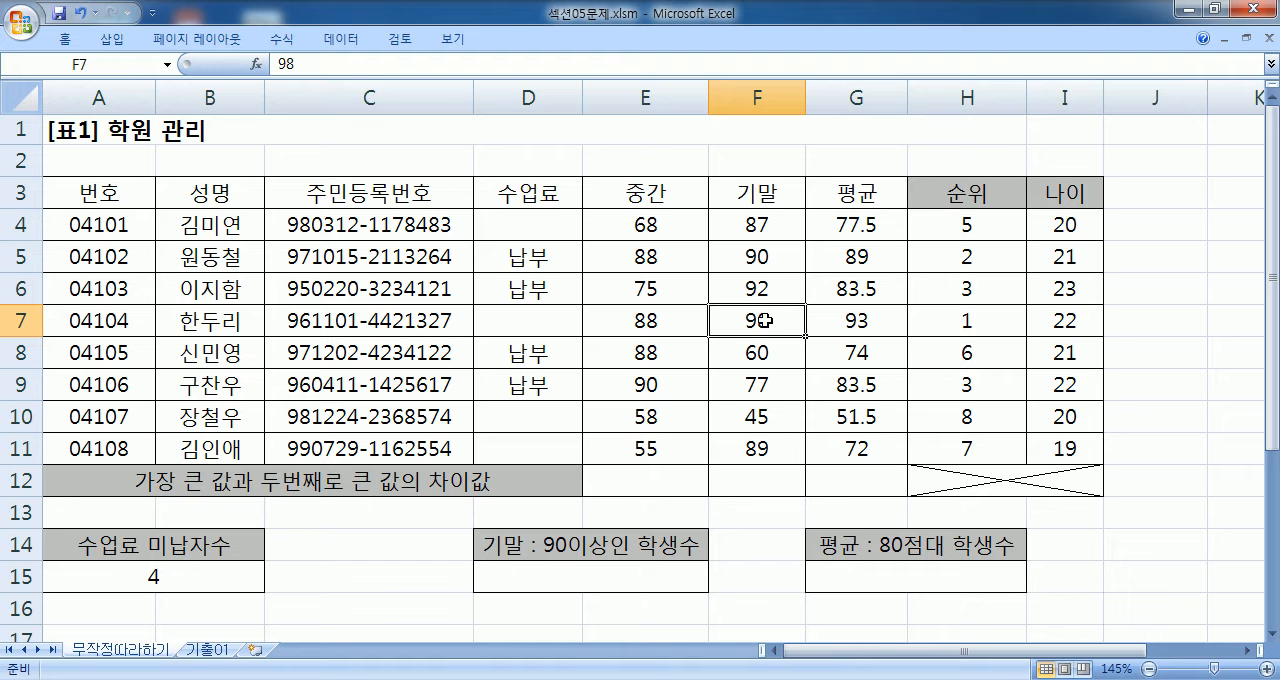
click(512, 579)
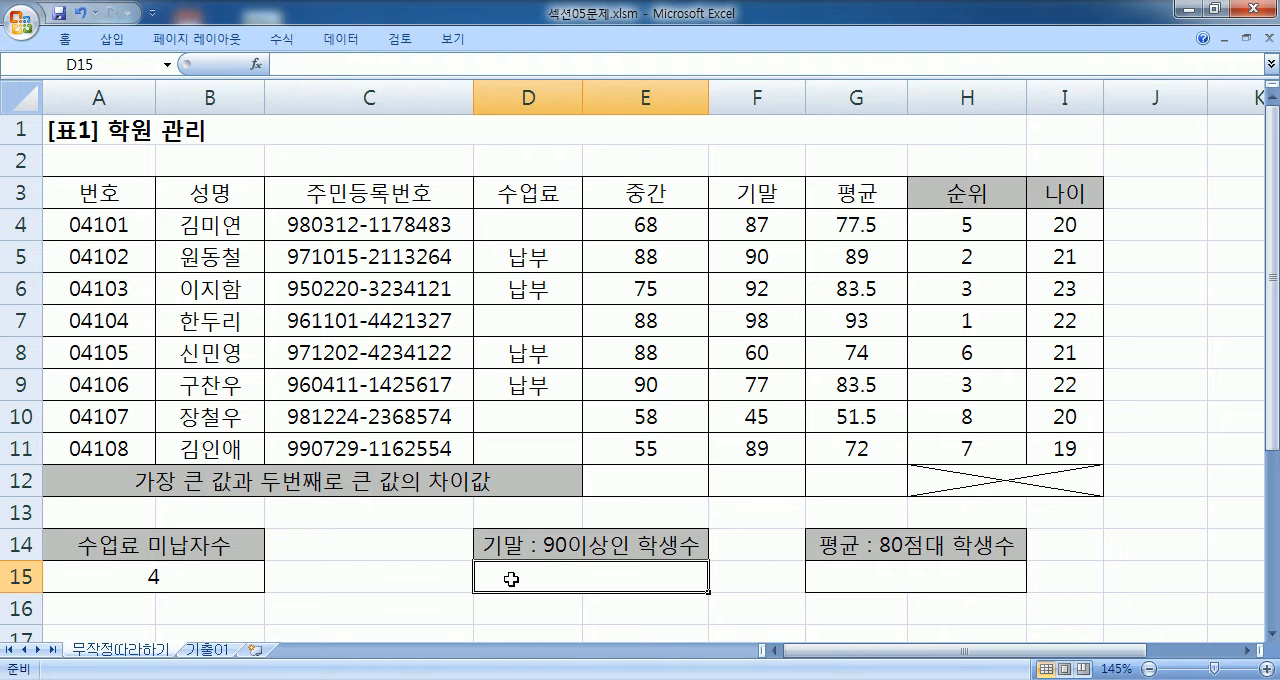
click(1272, 633)
click(1272, 633)
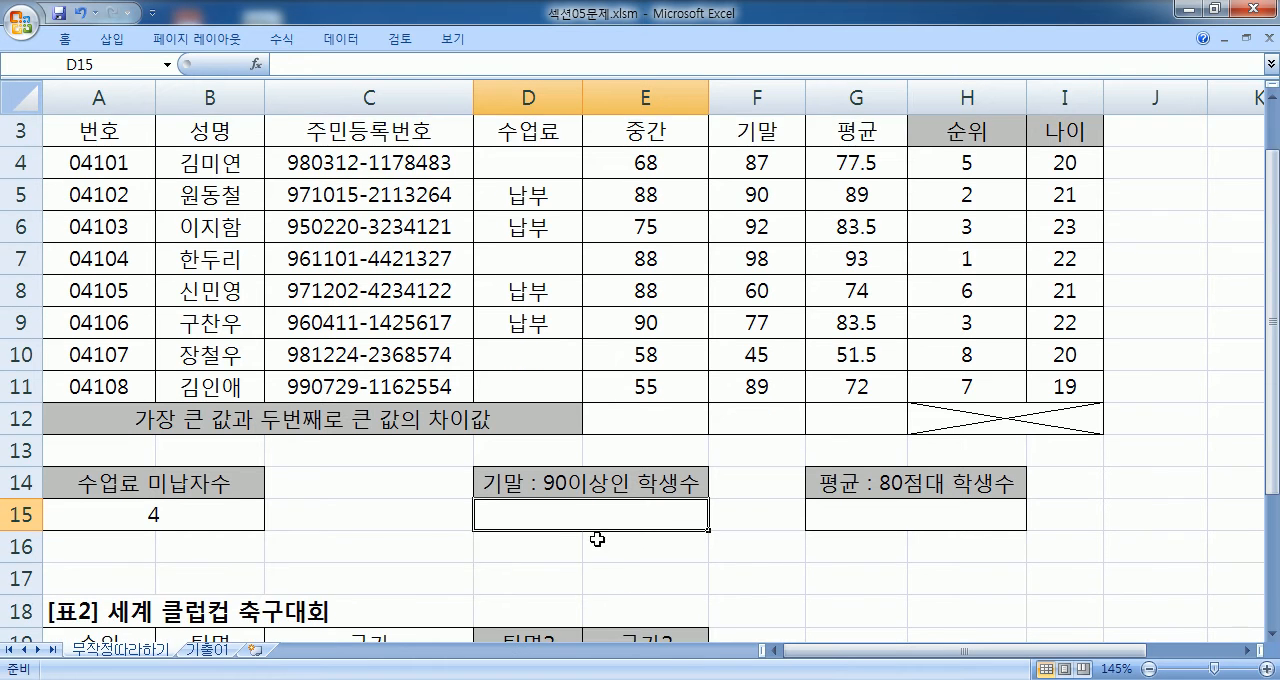
- Switch to Notepad and add the line "COUNT, COUNTA, COUNTIF 중에서 선택" under the problem 5 heading
key(alt+Tab)
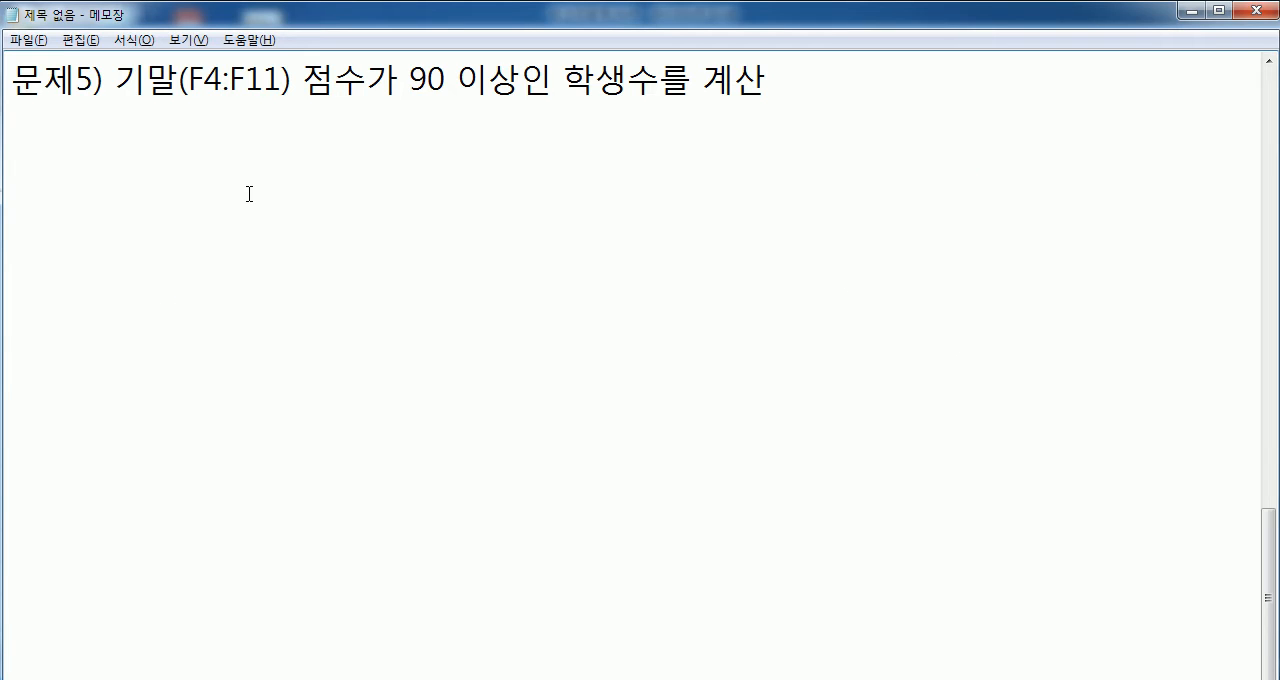
text(채ㅕㅜㅅ)
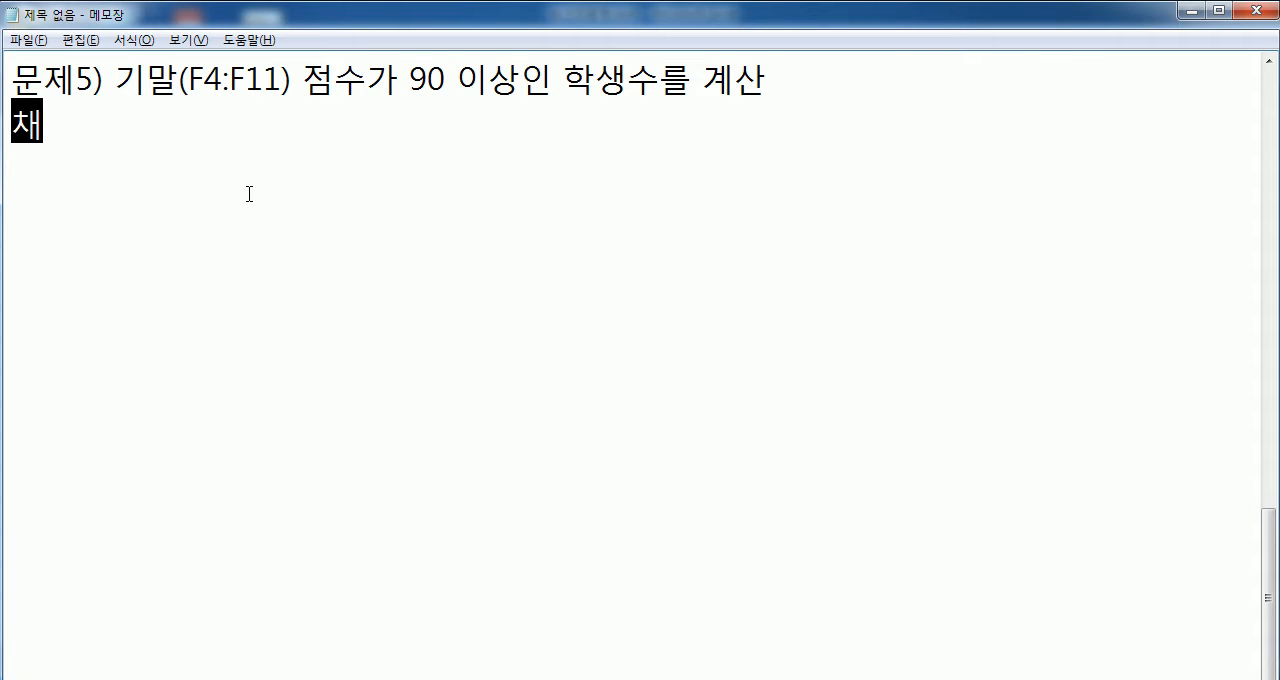
key(BackSpace)
key(BackSpace)
key(BackSpace)
key(BackSpace)
text(CO)
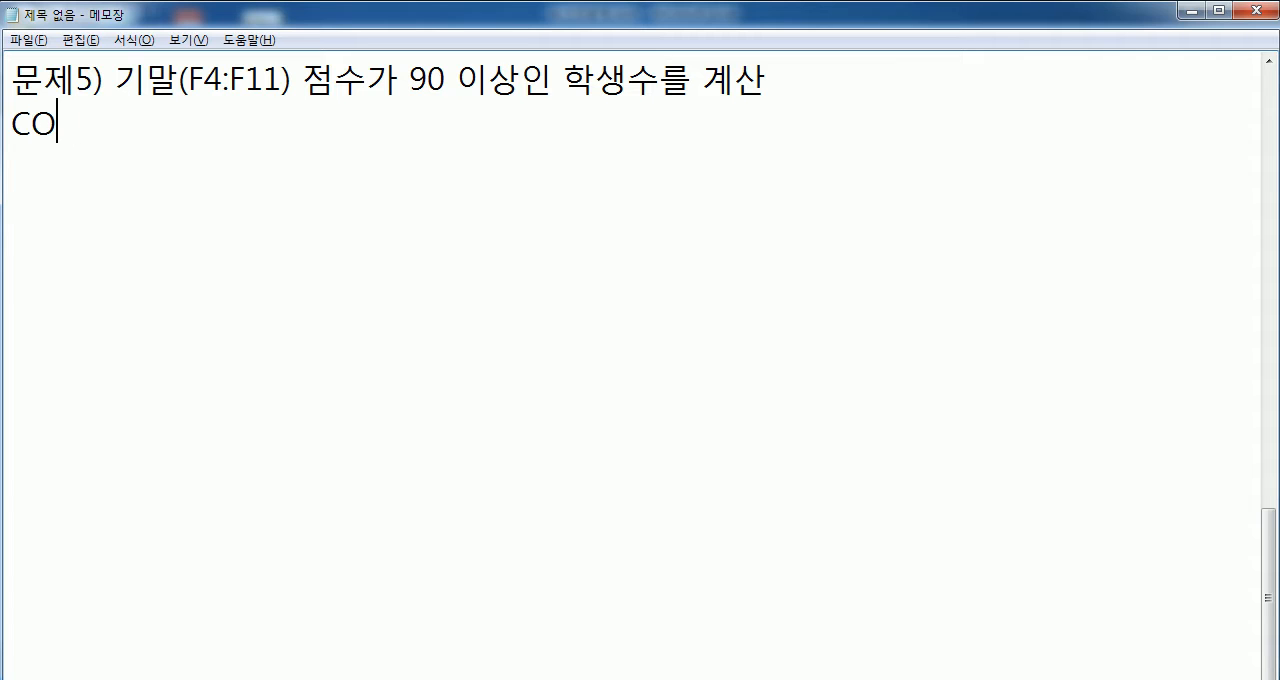
text(UNT, COUNT)
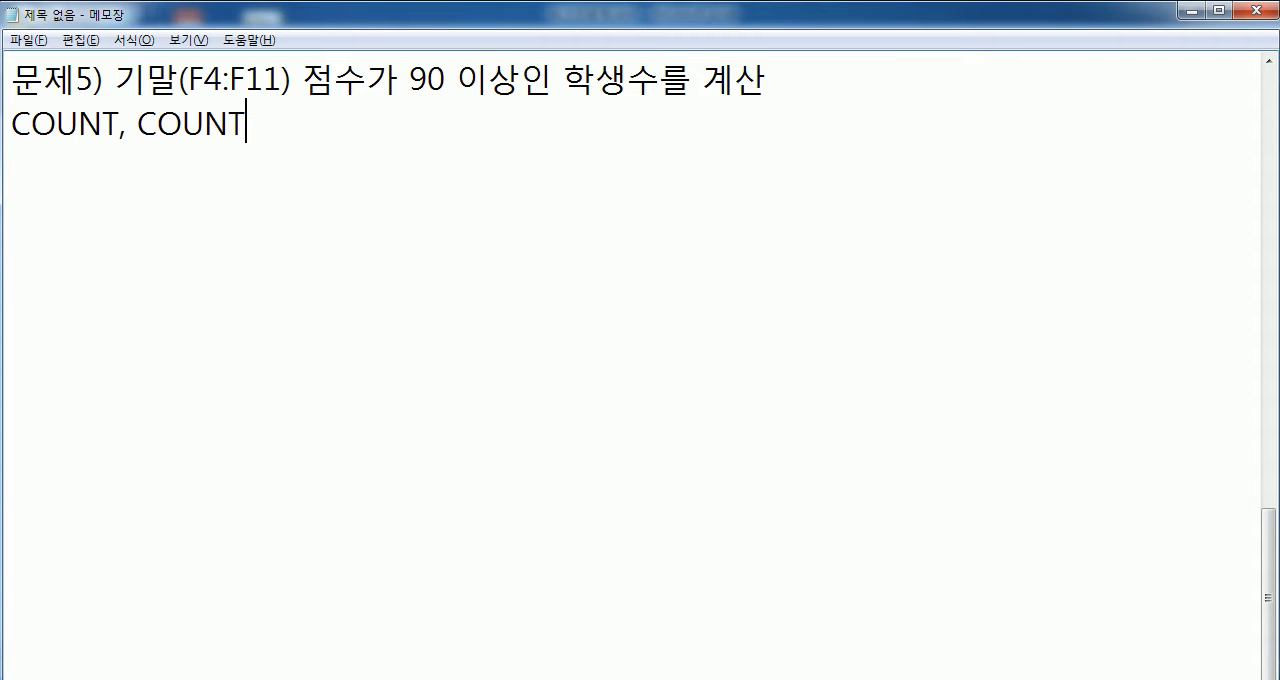
text(A, COU)
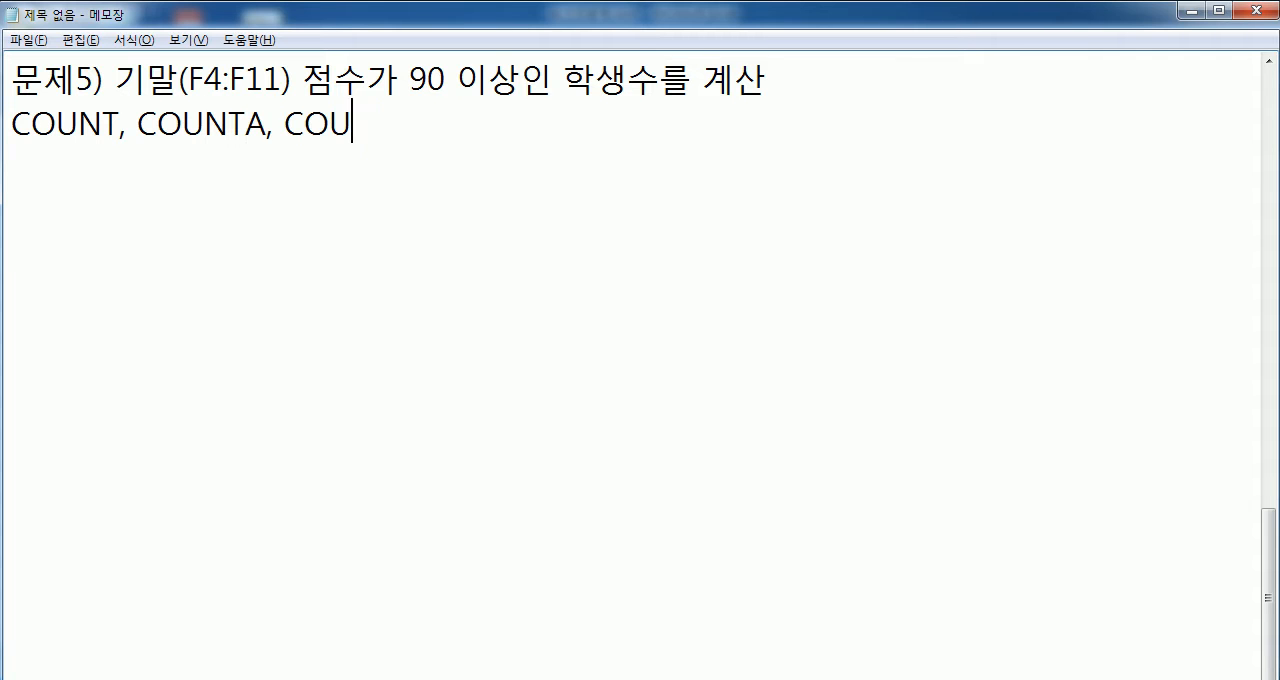
text(NTIF 중에서 선택)
key(Return)
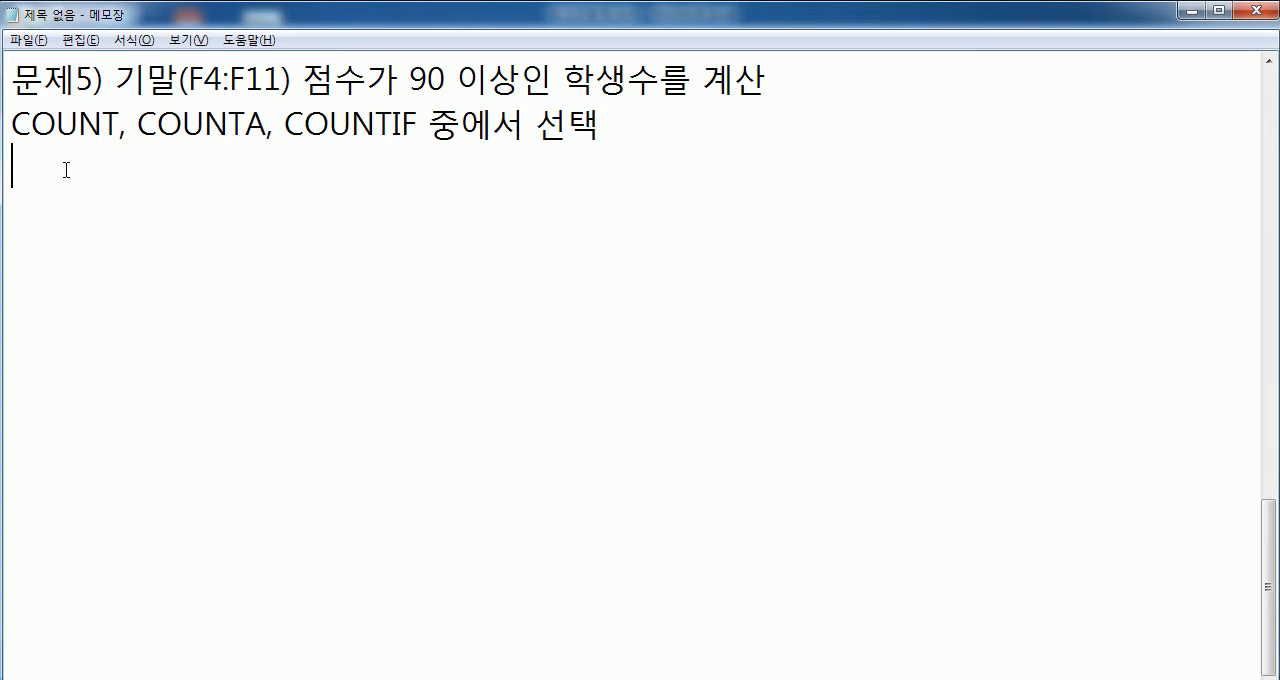
- Review the COUNT and COUNTA candidates in the notes against the 기말 scores in F4:F11 in Excel
drag(120, 125, 10, 118)
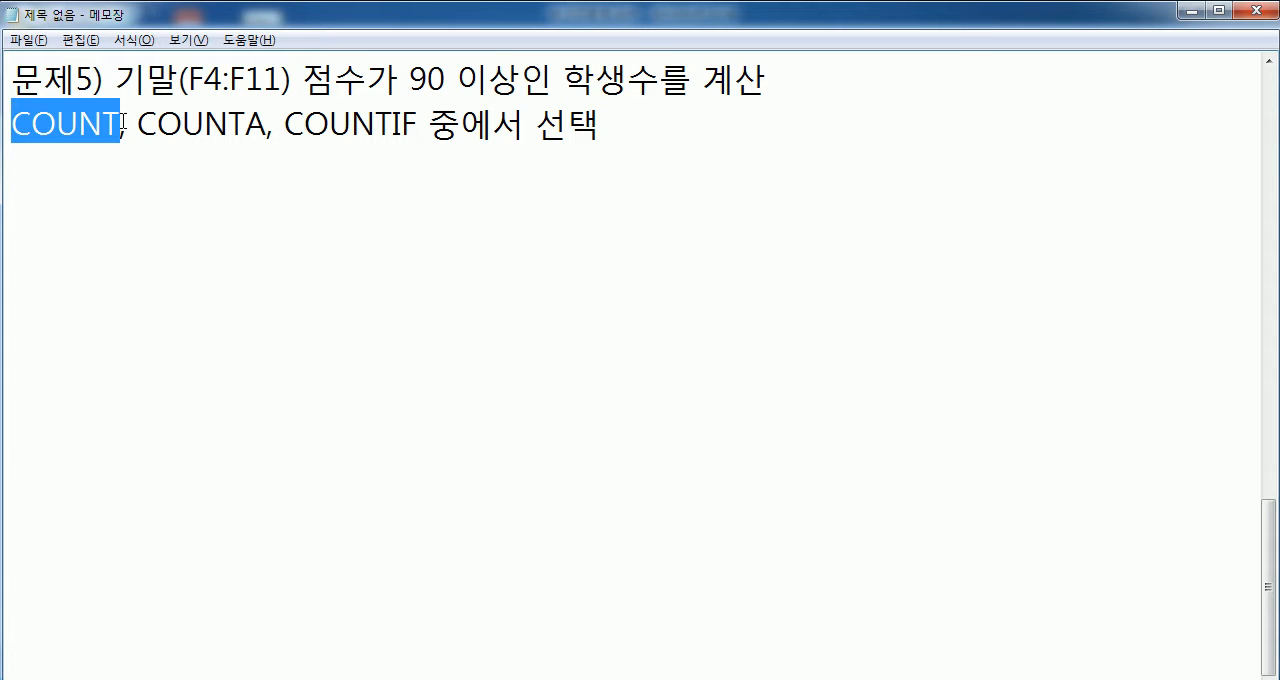
click(263, 126)
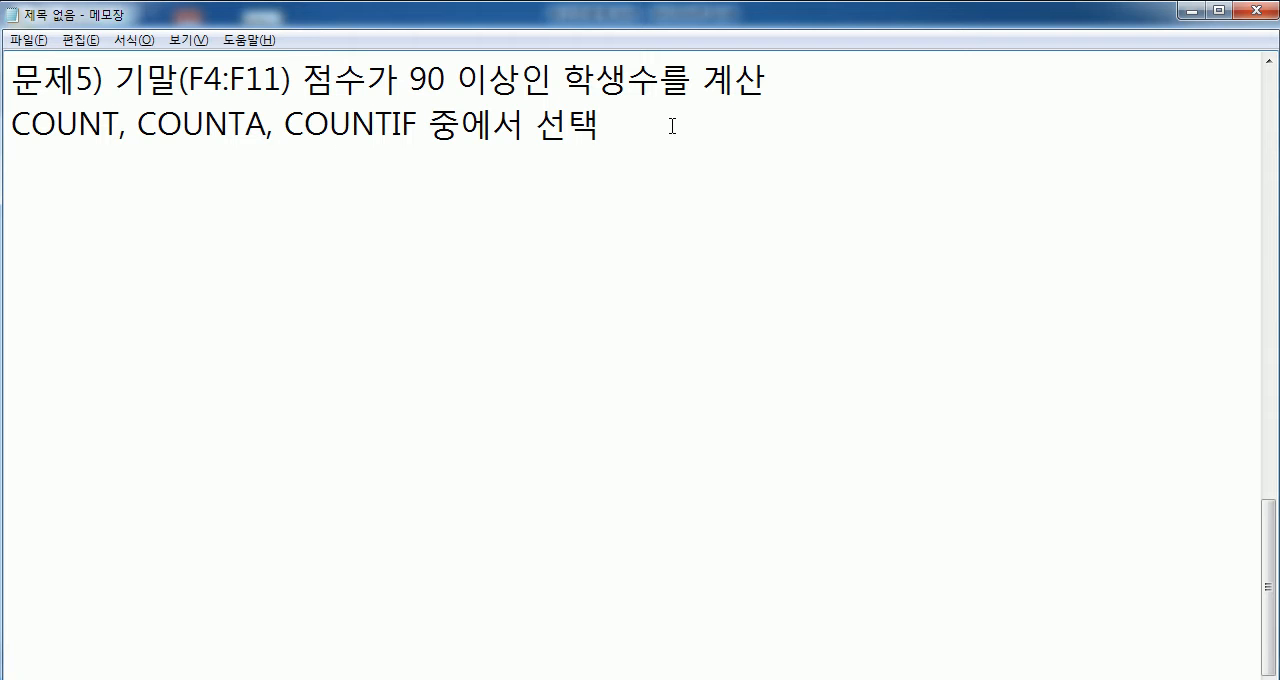
key(alt+Tab)
drag(756, 166, 736, 381)
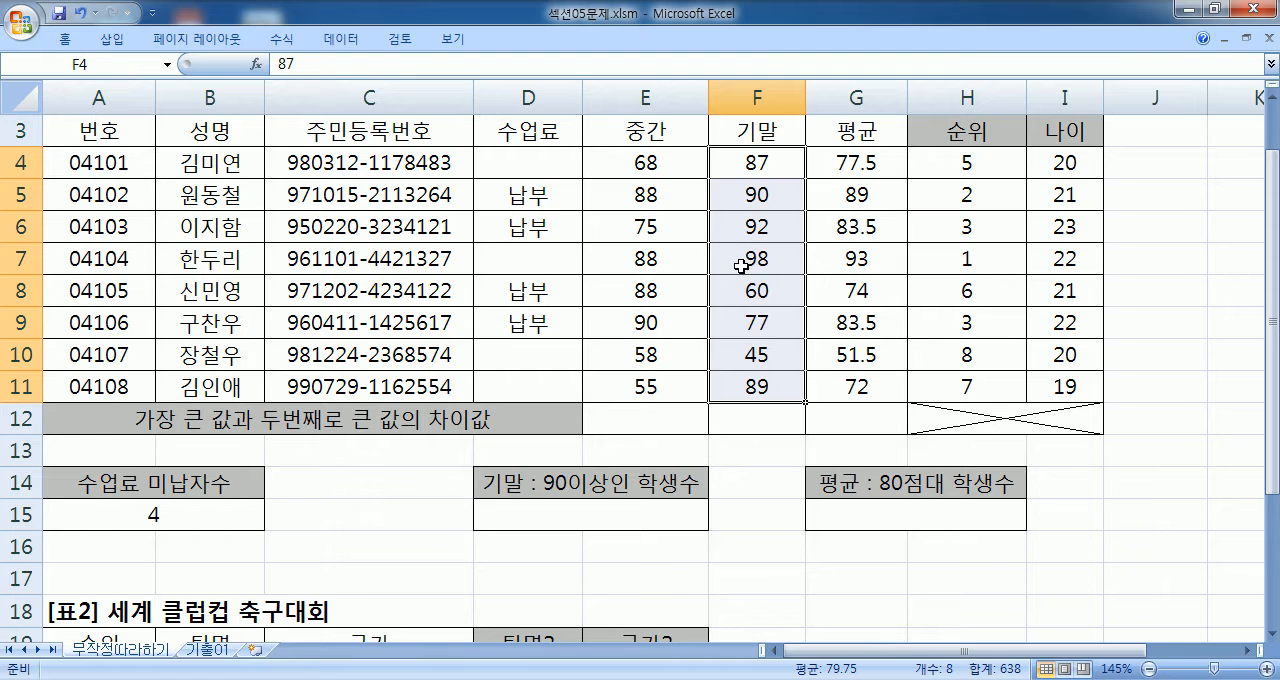
- Switch to Notepad, add the syntax line "=COUNTIF(범위, 조건)" under the function choices, and maximize the window
key(alt+Tab)
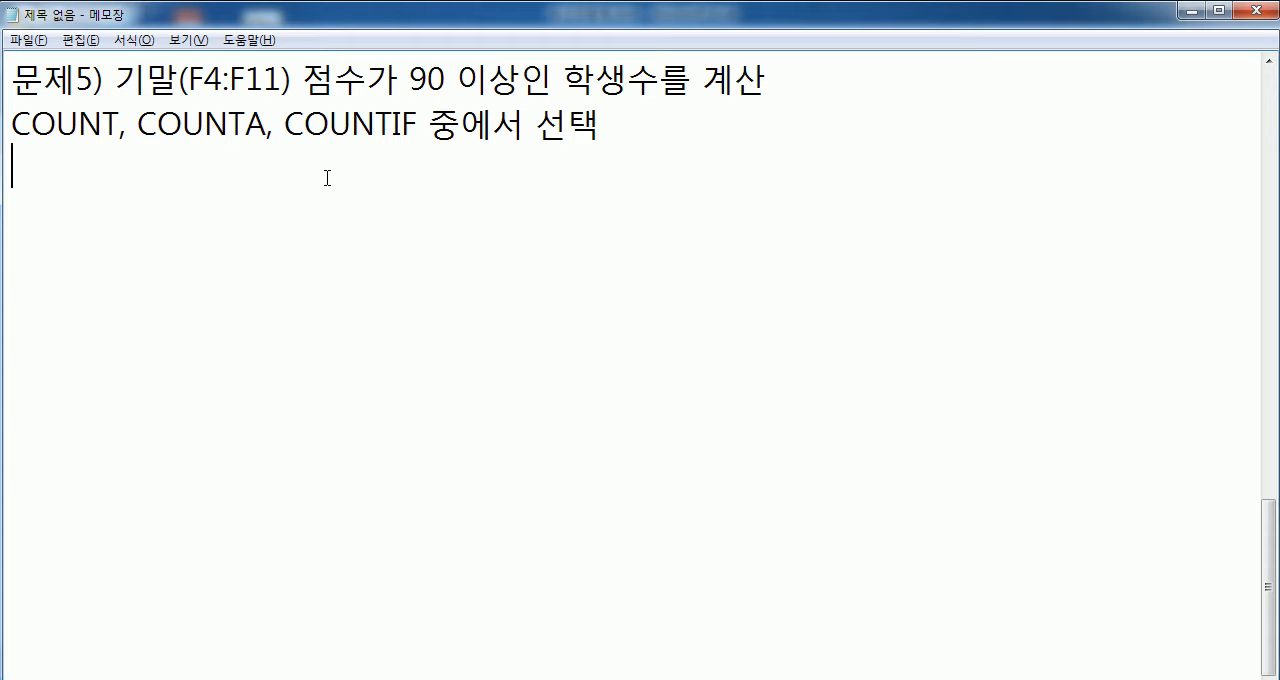
text(=채ㅕㅜ)
key(BackSpace)
key(BackSpace)
key(BackSpace)
key(Hangul)
text(COUNTIF()
key(Hangul)
text(범우)
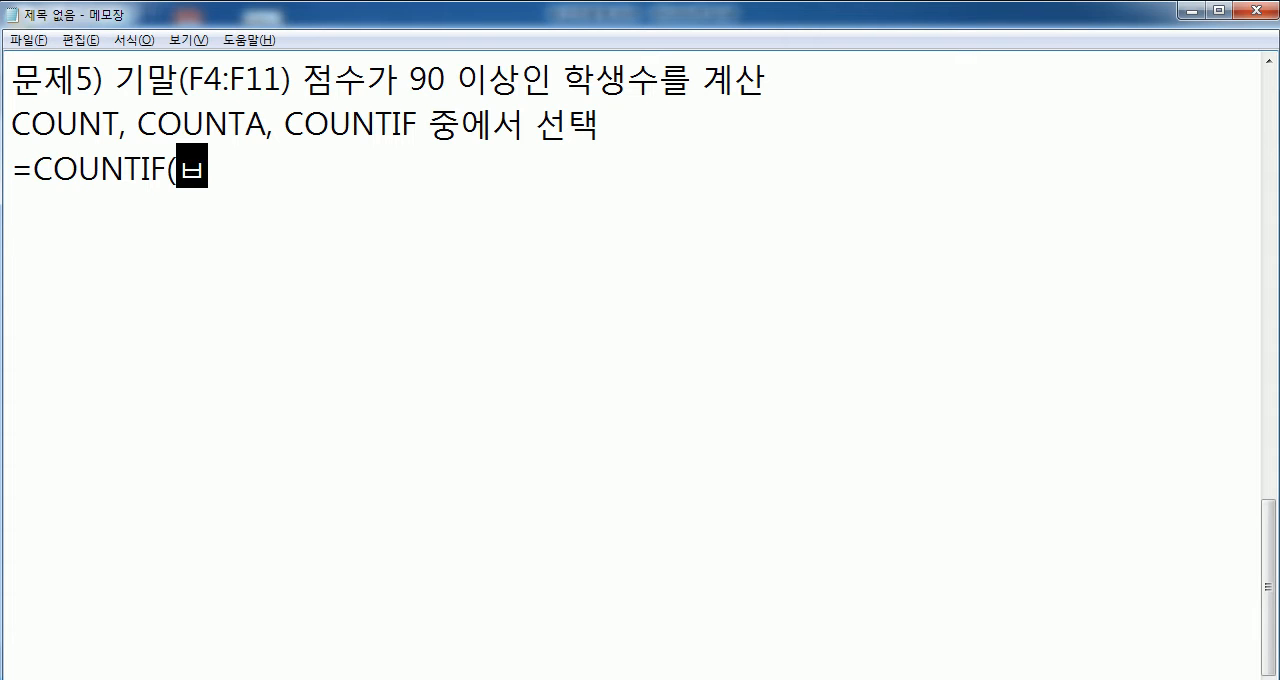
text(ㅣ, 조건))
key(Return)
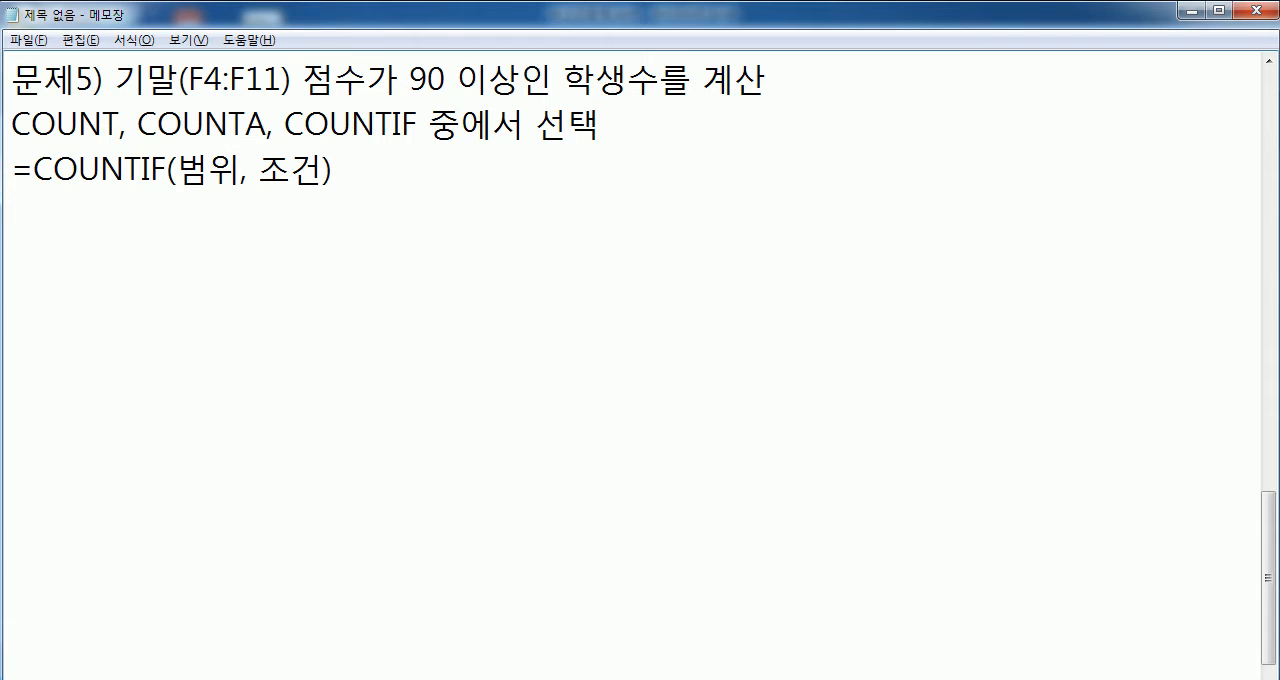
double_click(95, 14)
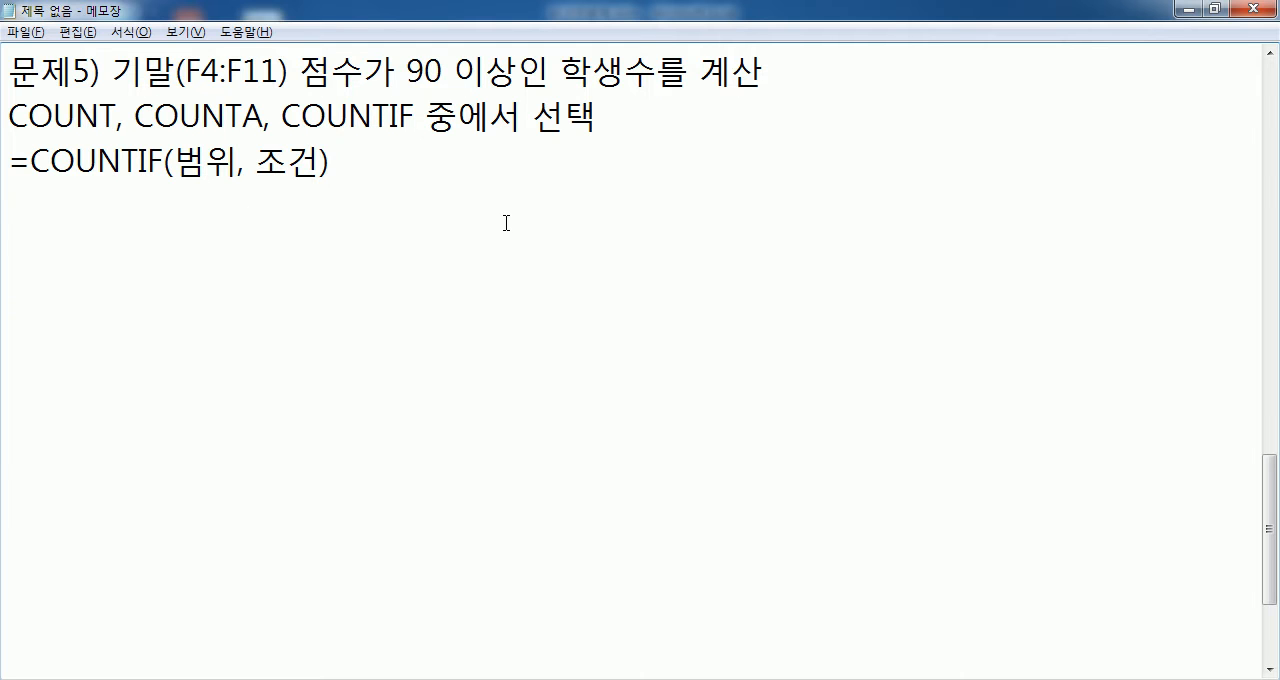
- Examine how the 범위 and 조건 arguments of COUNTIF correspond to the 기말 range and the "90 이상" condition in problem 5
drag(174, 160, 238, 162)
drag(112, 72, 176, 72)
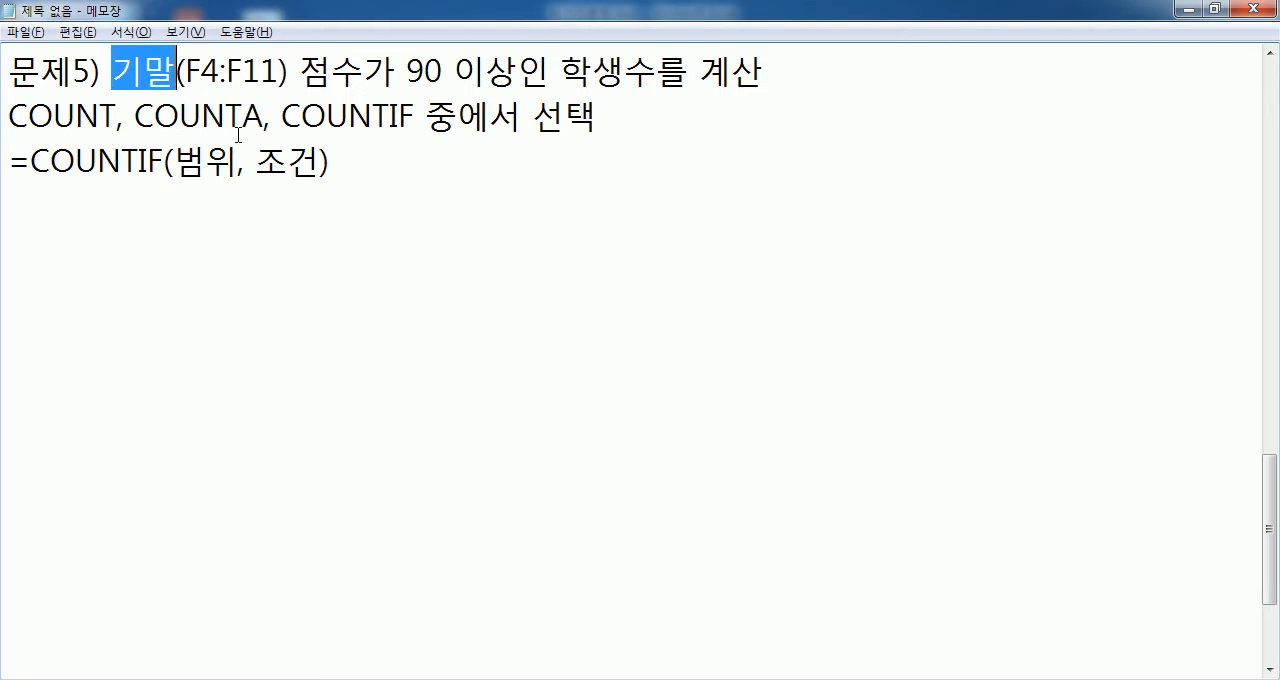
drag(256, 160, 320, 160)
drag(424, 72, 513, 72)
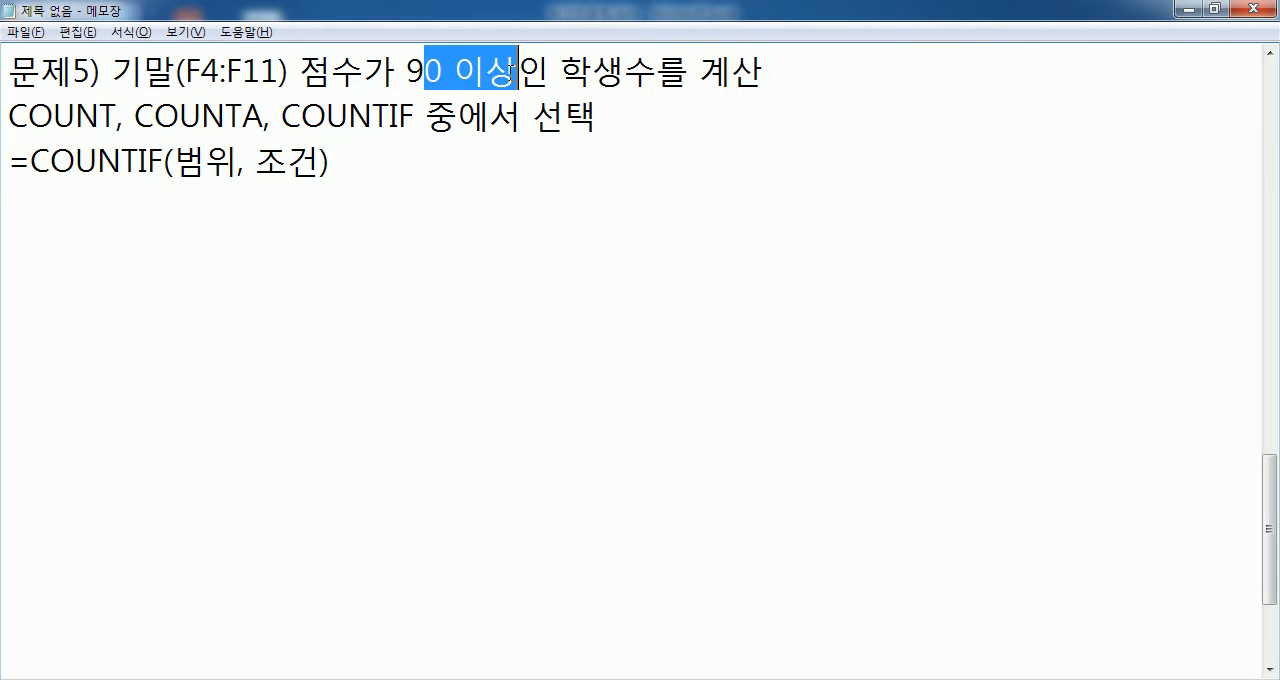
click(396, 215)
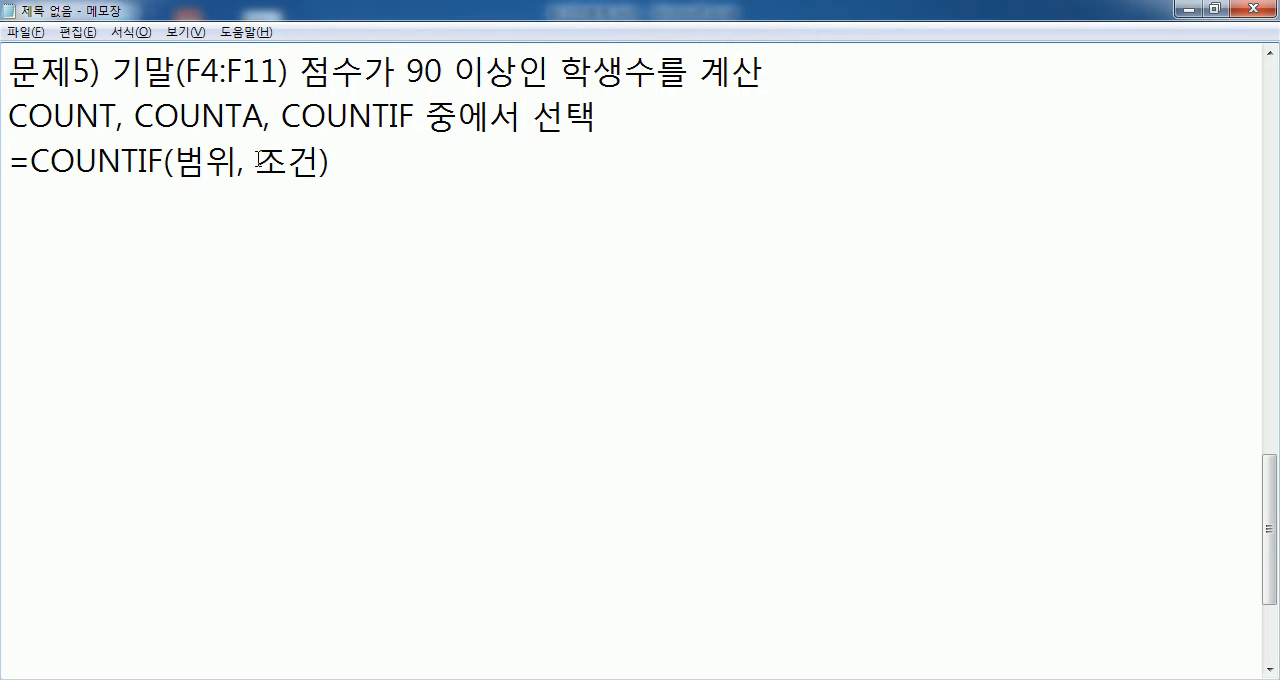
drag(256, 158, 318, 160)
drag(238, 158, 316, 160)
click(297, 207)
drag(253, 161, 320, 162)
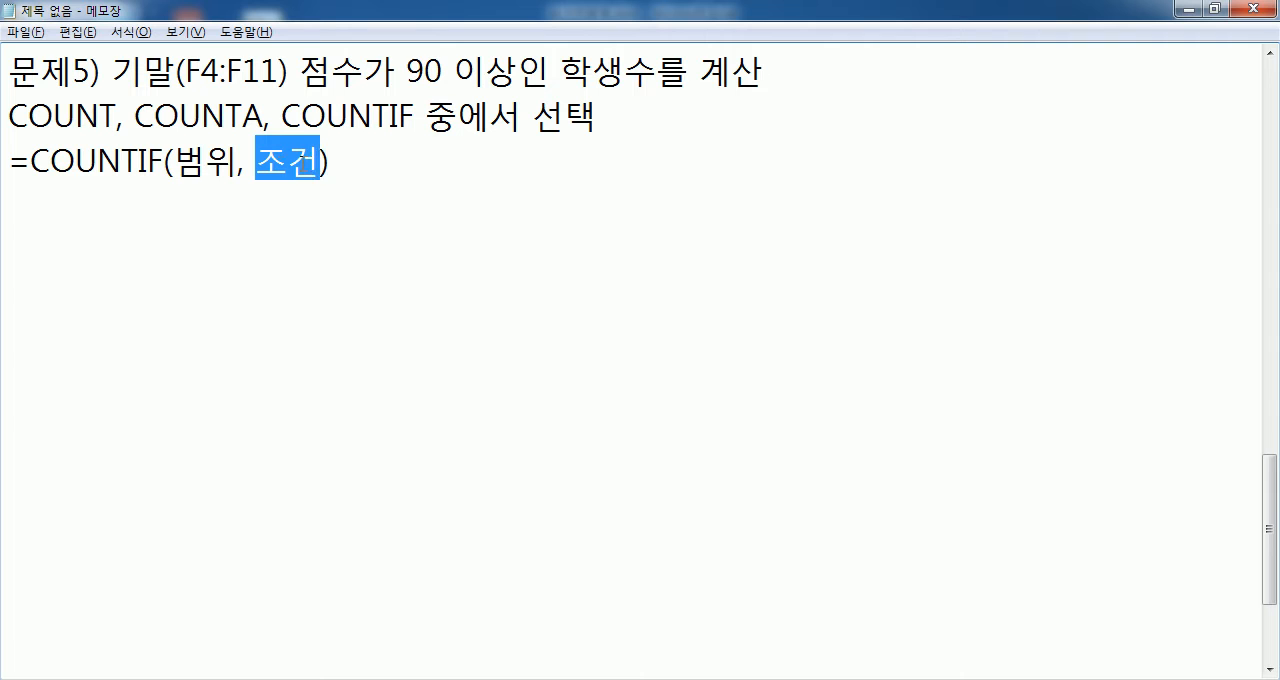
drag(173, 161, 238, 162)
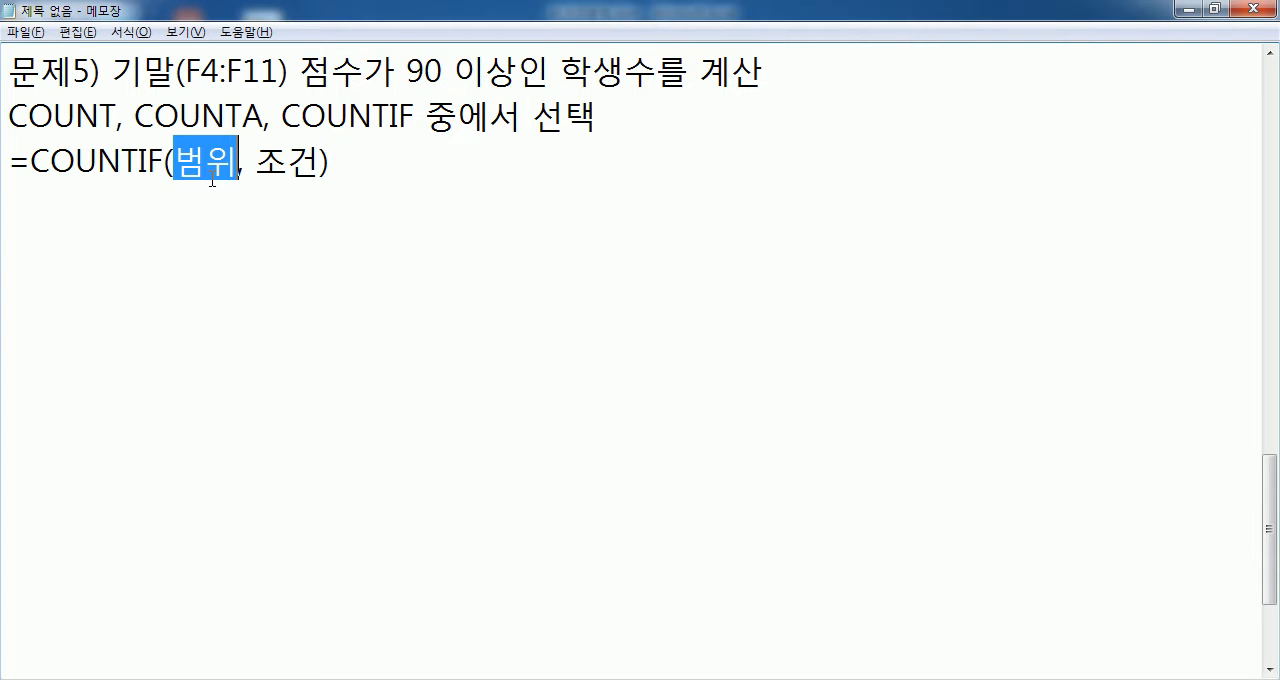
drag(256, 161, 321, 162)
drag(174, 161, 238, 161)
drag(112, 72, 332, 72)
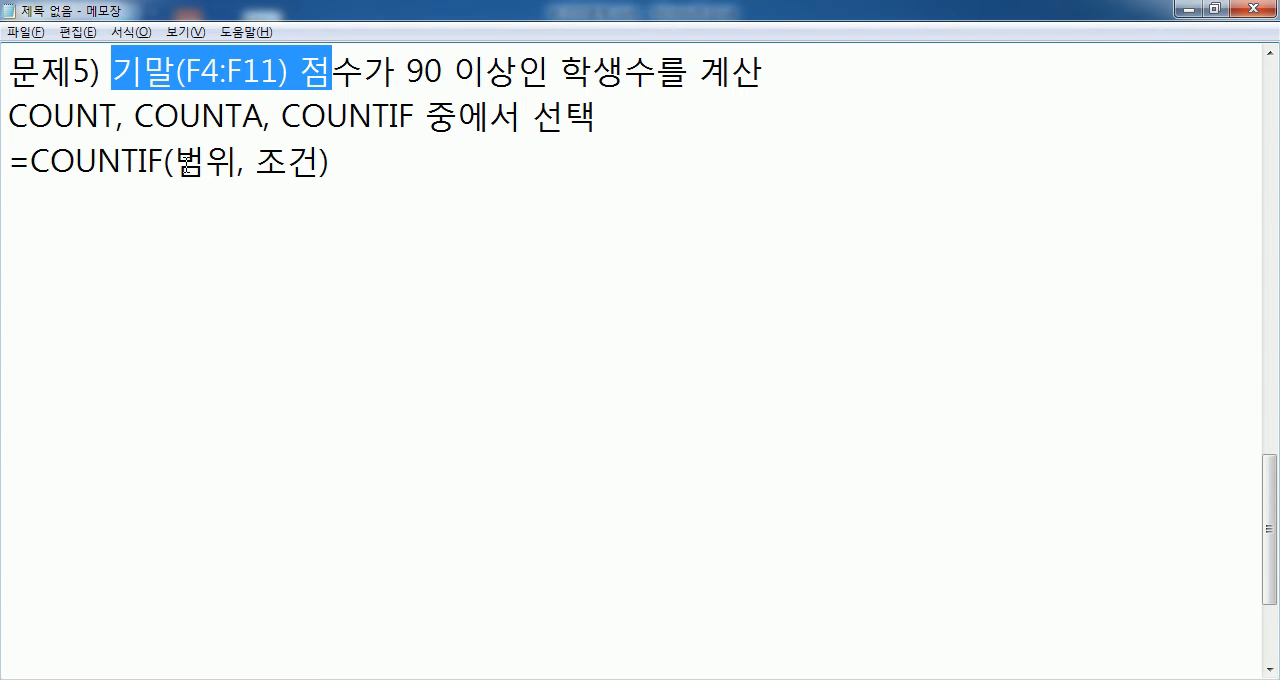
- Switch to Excel and write the formula =COUNTIF(F4:F11,">=90") in cell D15
key(alt+Tab)
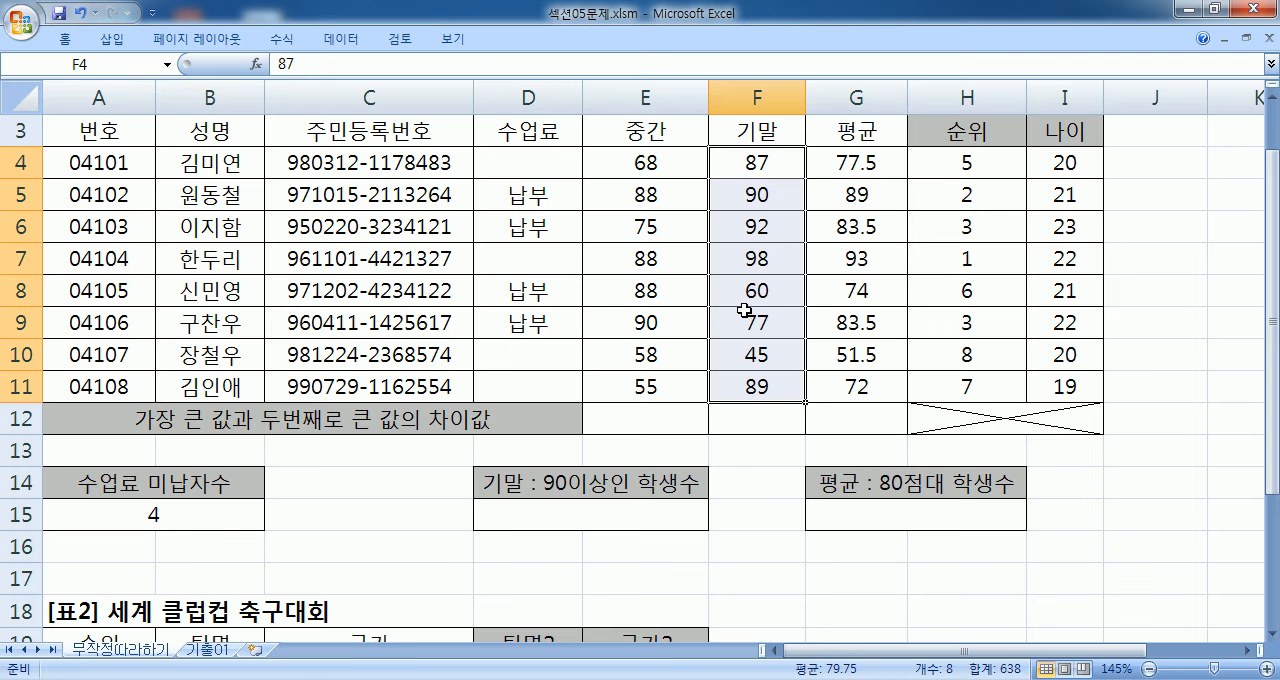
click(566, 514)
text(=C)
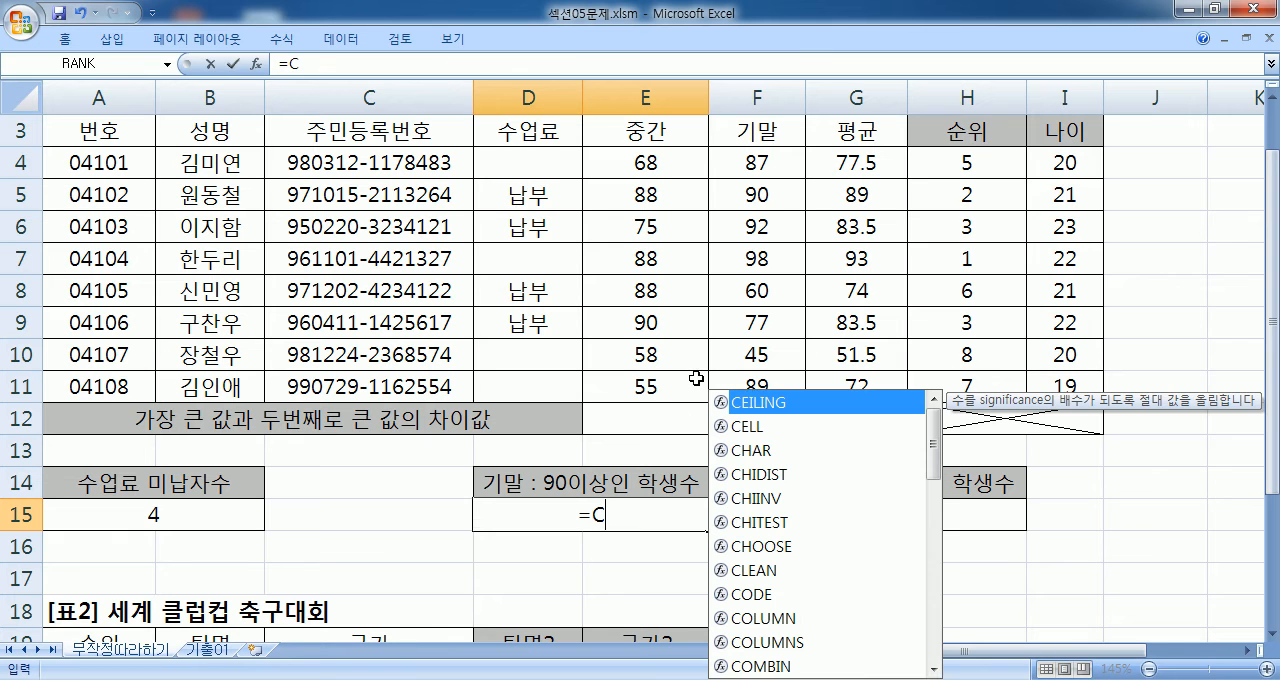
text(OU)
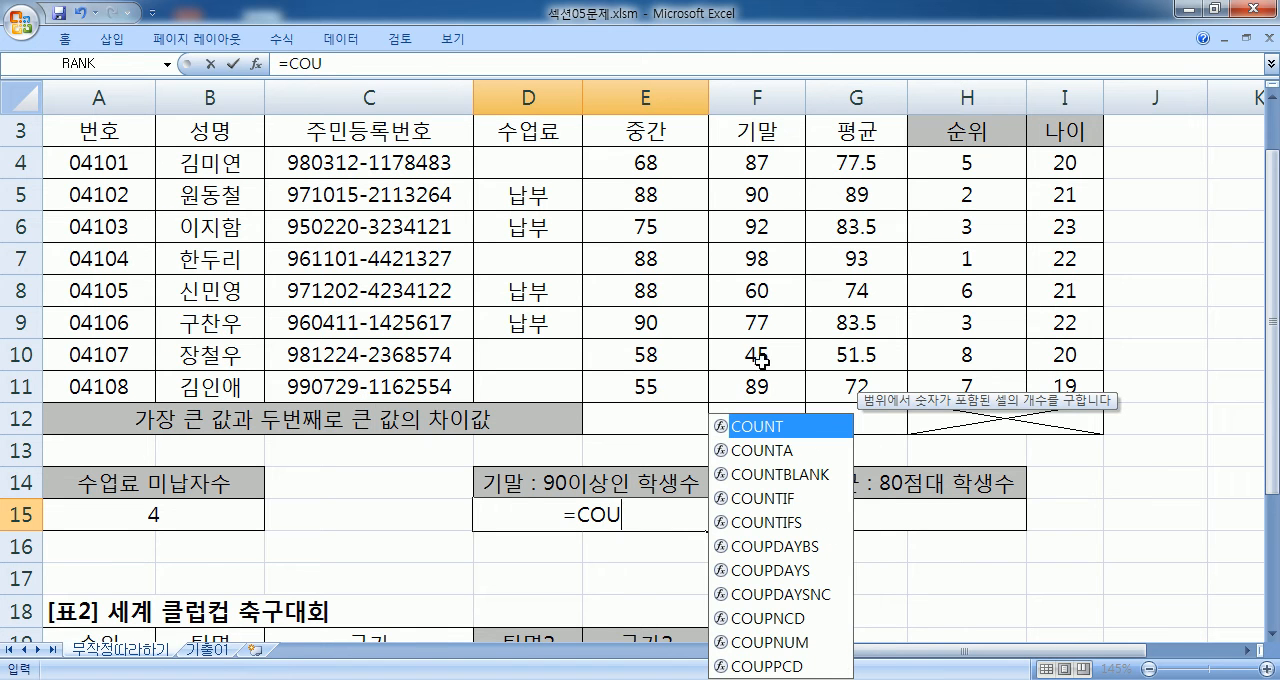
click(807, 499)
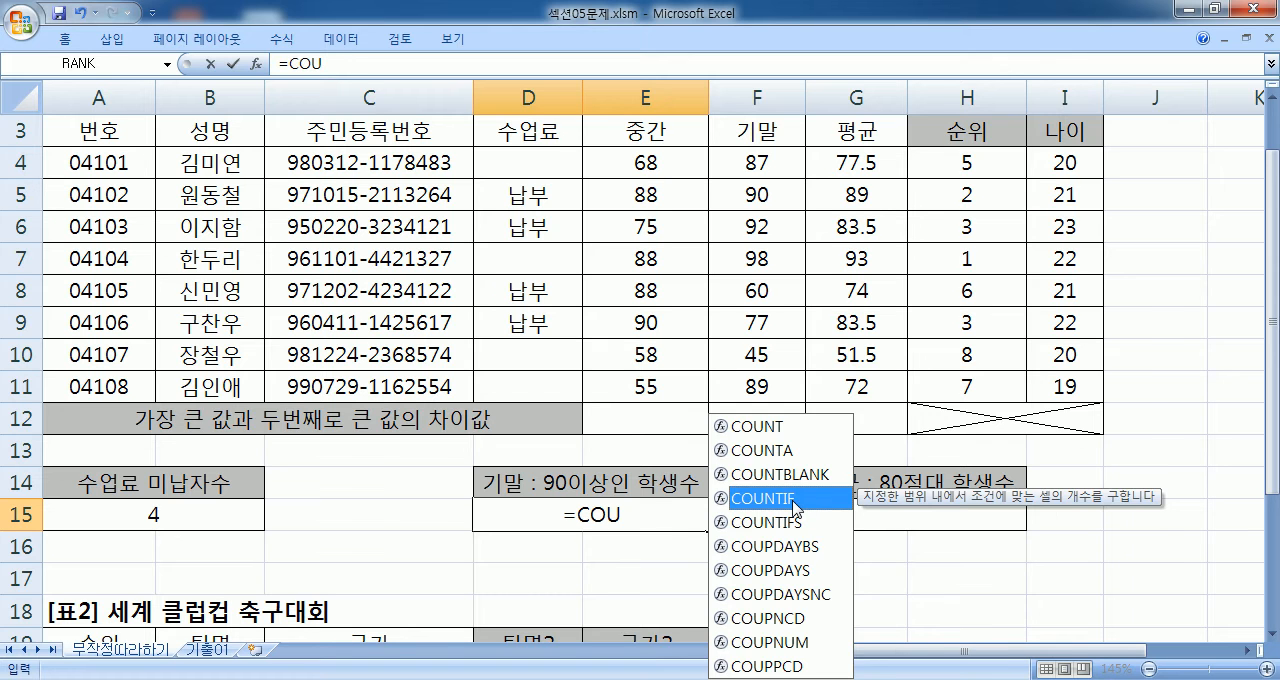
double_click(793, 498)
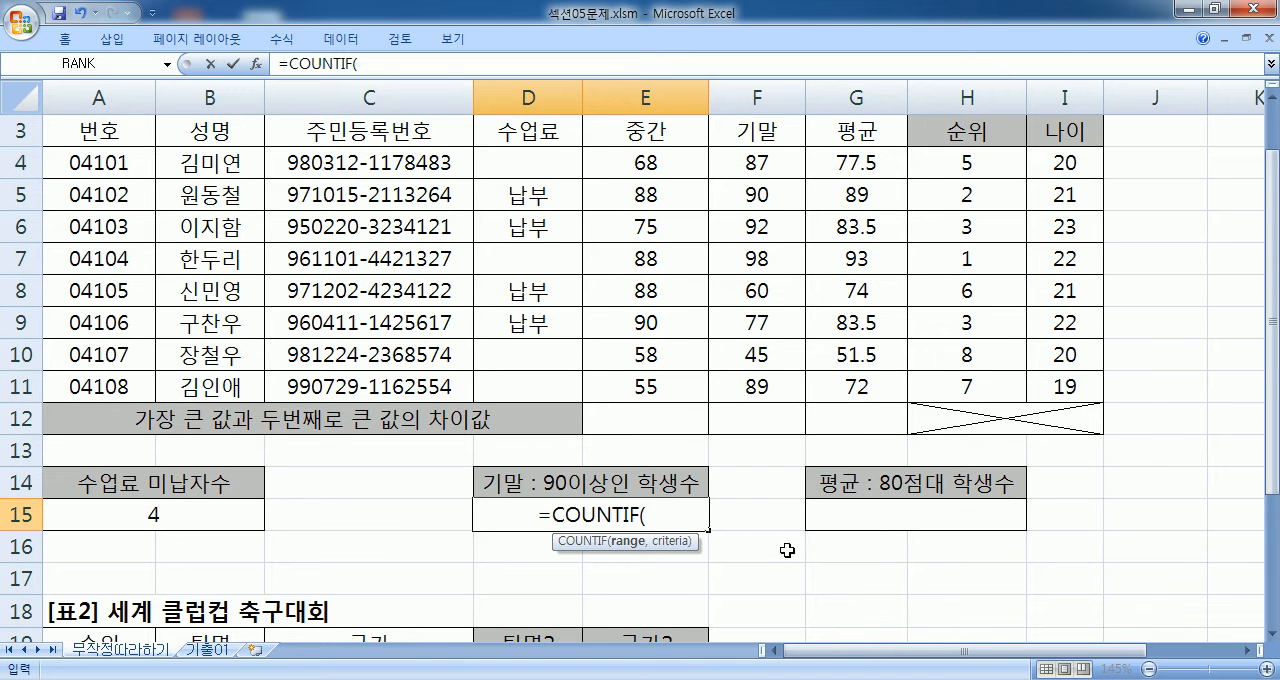
drag(762, 160, 758, 380)
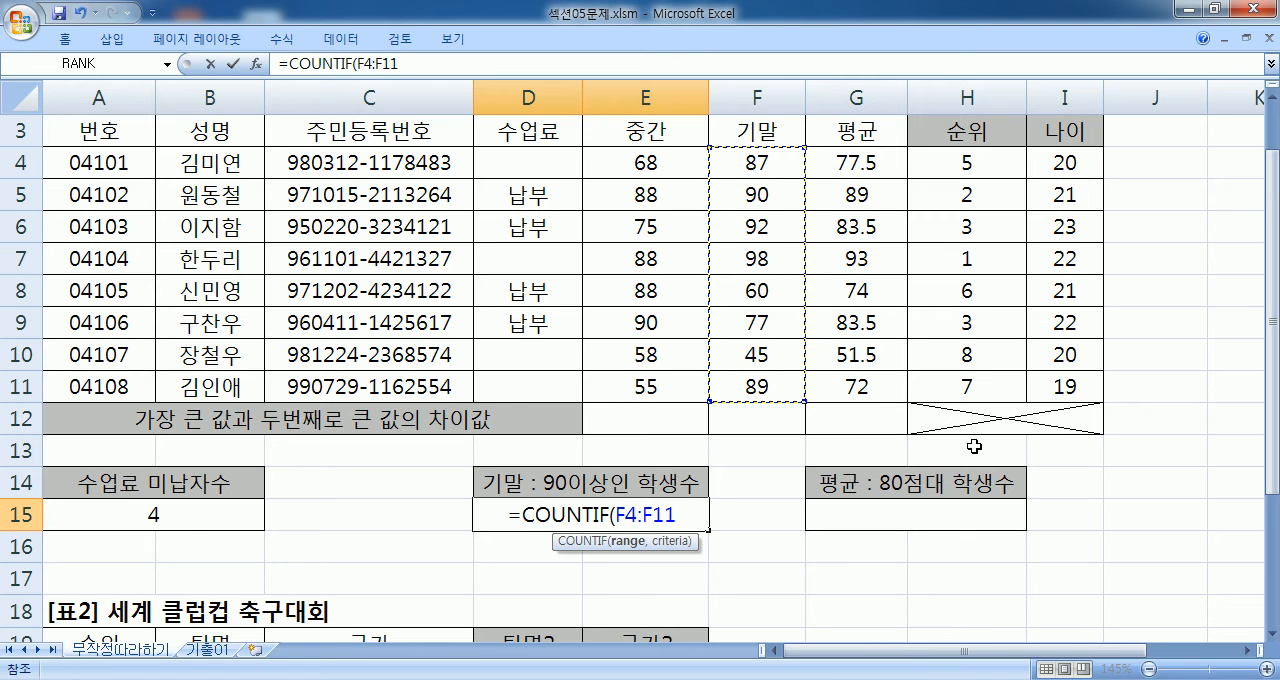
text(,)
scroll(973, 446, down, 3)
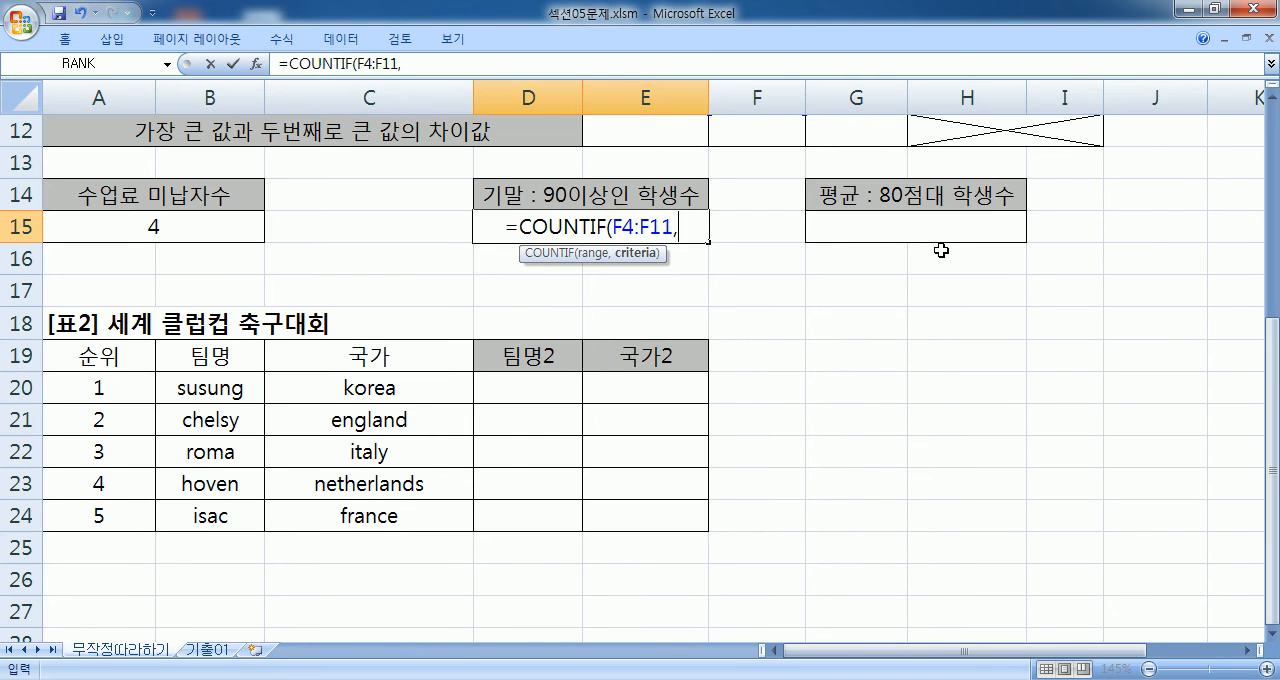
text(">=9)
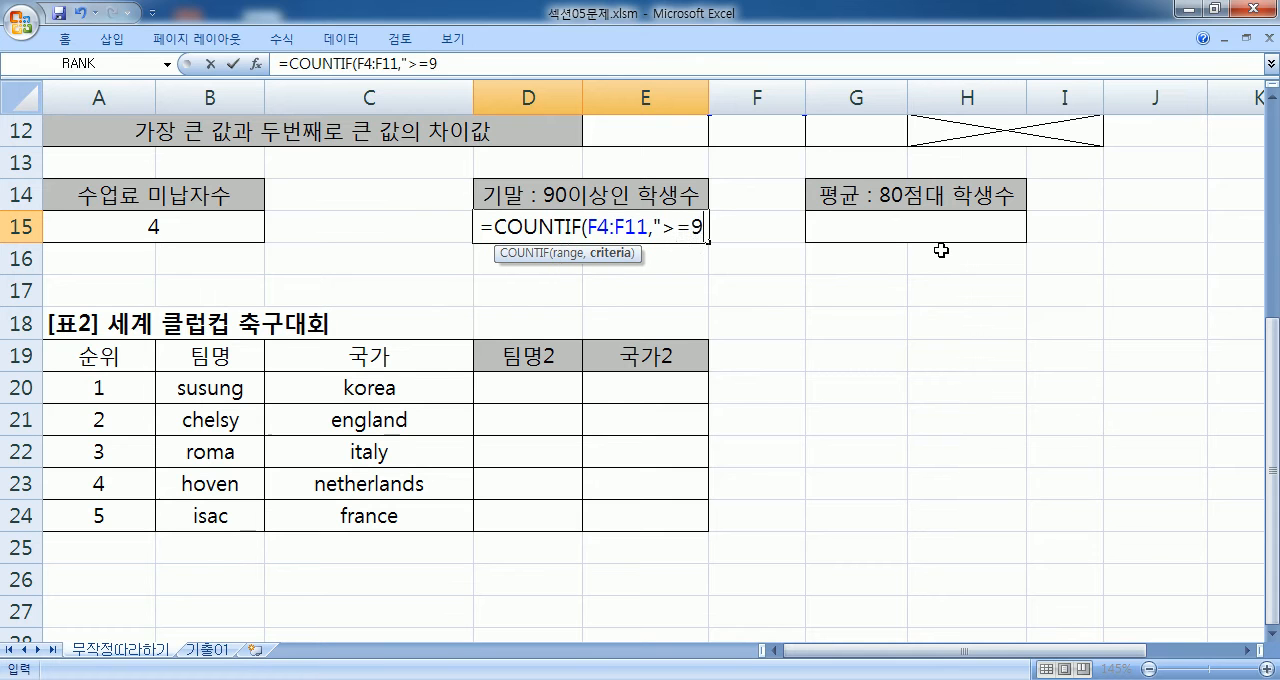
text(0")
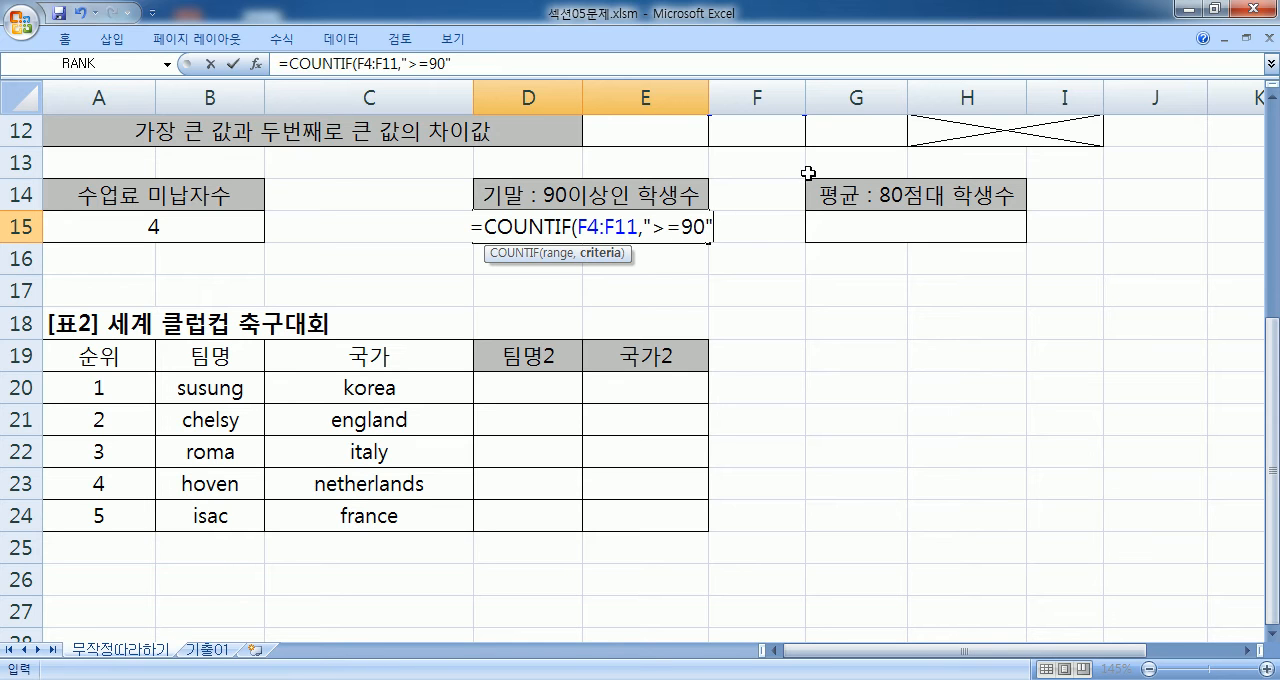
text())
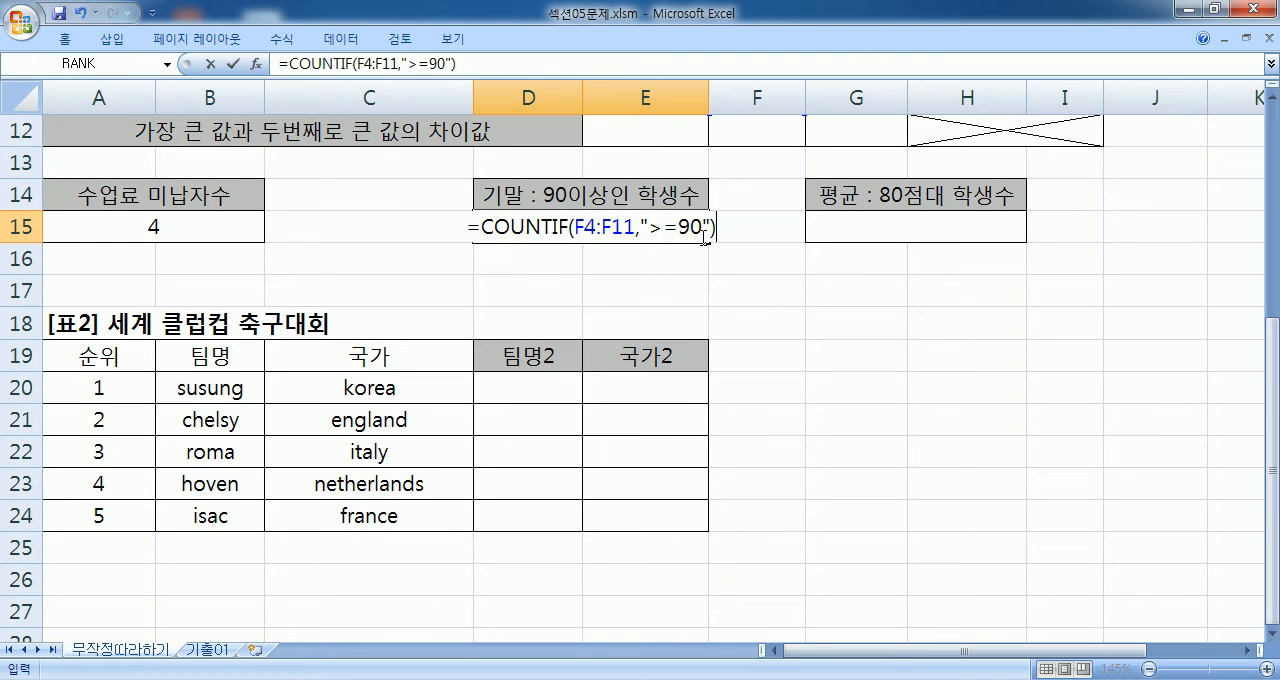
- Try the D15 formula without the quotation marks around the >=90 criterion
drag(481, 226, 722, 226)
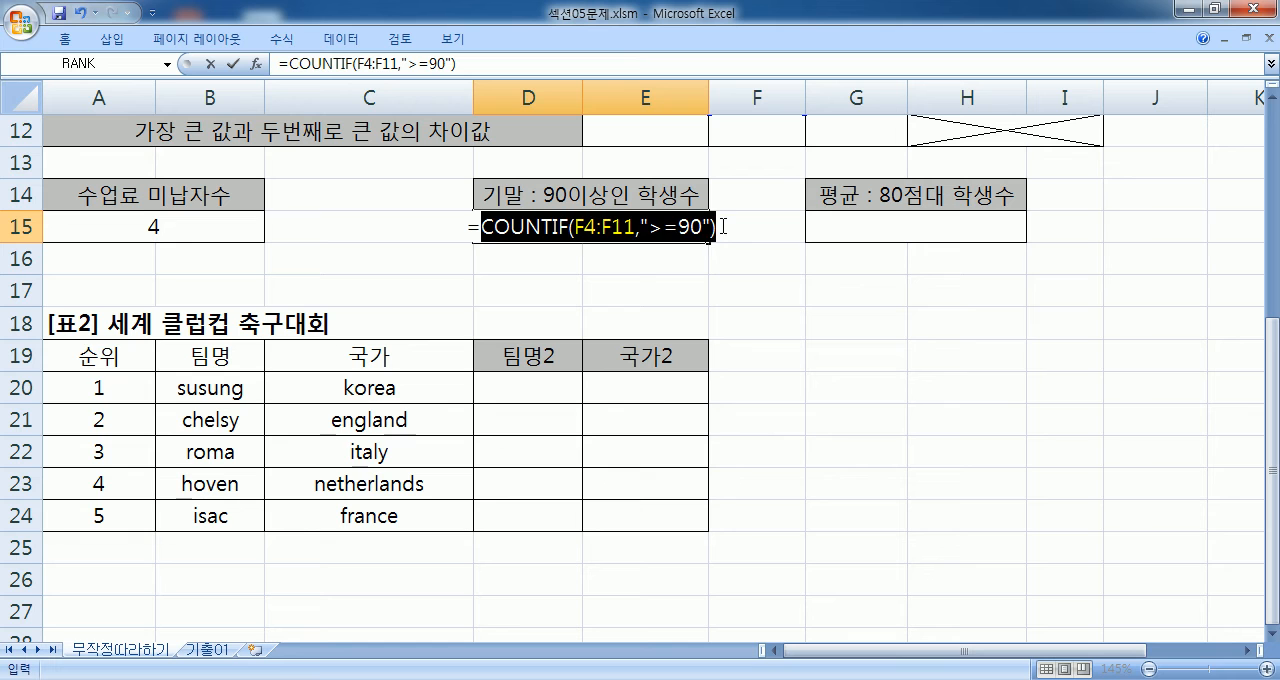
click(714, 228)
drag(640, 228, 714, 228)
click(716, 228)
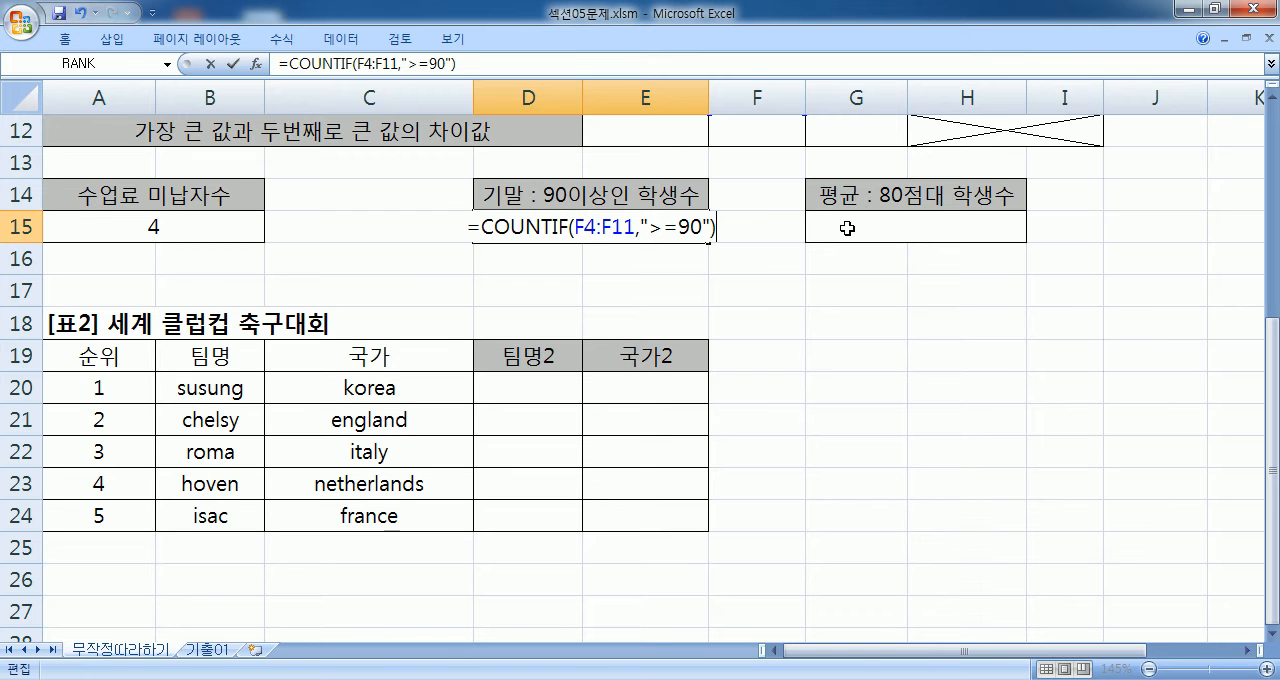
click(645, 228)
key(BackSpace)
click(707, 222)
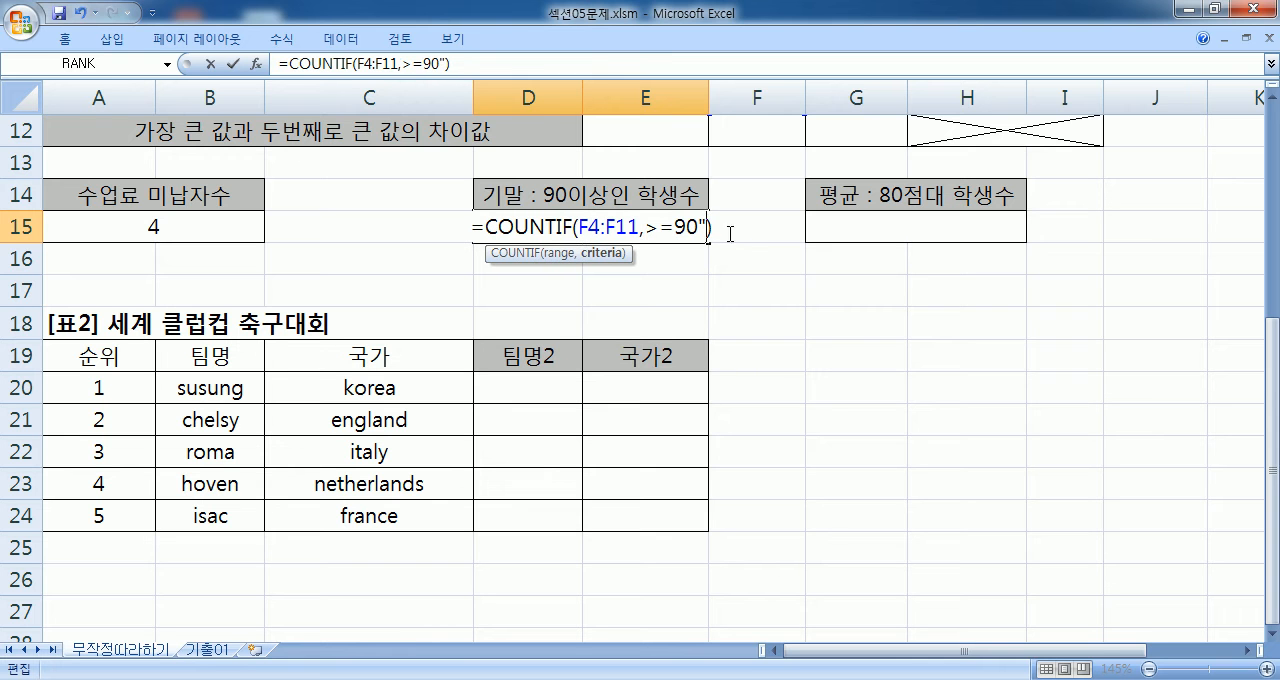
key(BackSpace)
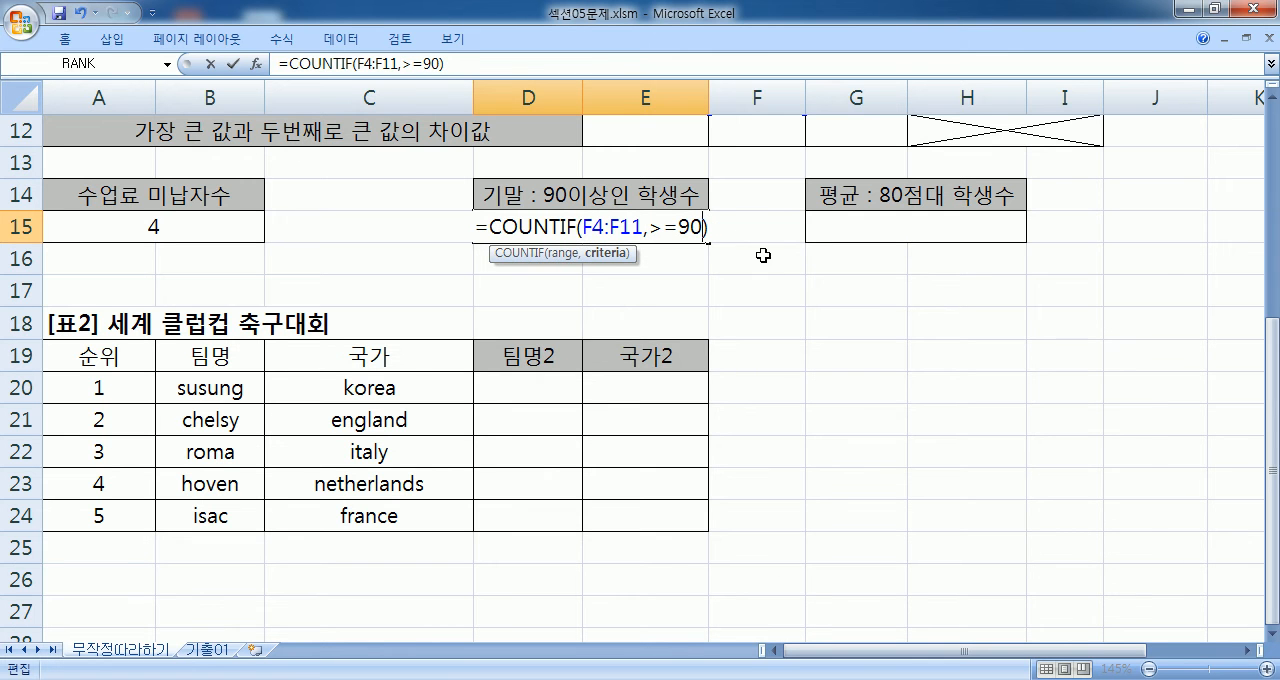
key(Return)
key(Return)
- Put the quotation marks back around >=90 and commit the COUNTIF formula in D15
text(")
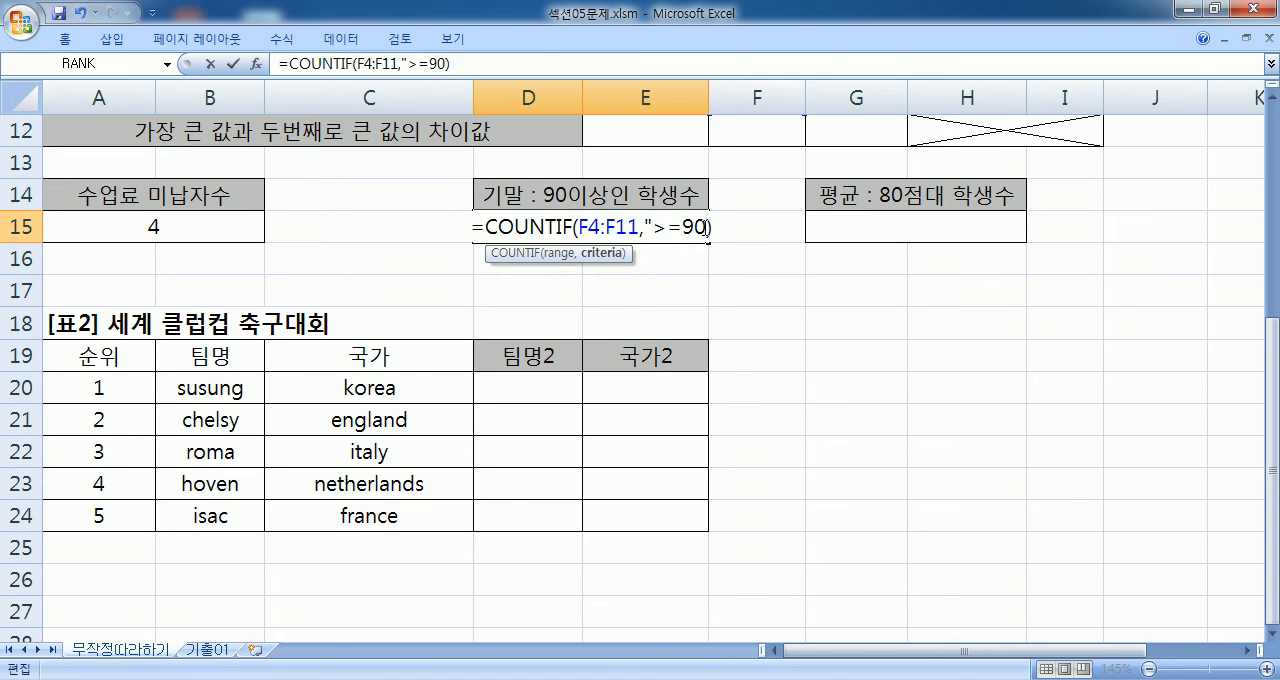
click(705, 230)
text(")
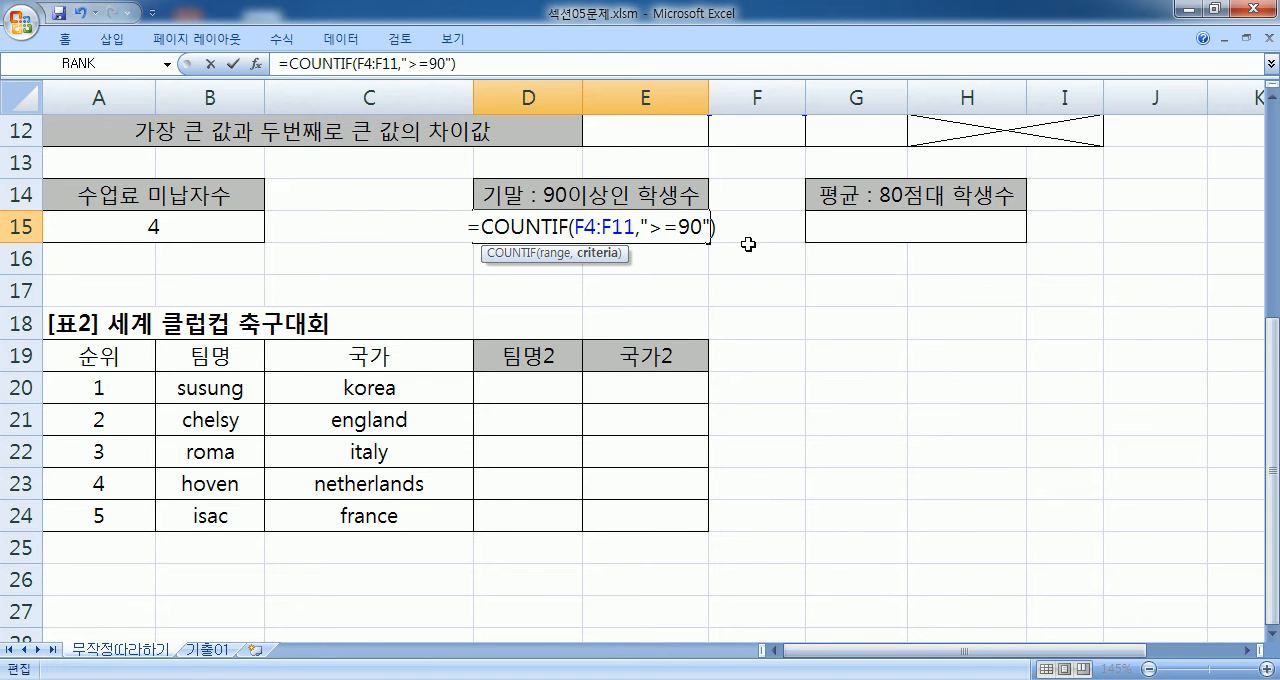
key(Return)
- Copy the full D15 formula text and paste it in Notepad on a new line below "=COUNTIF(범위, 조건)"
click(655, 226)
click(508, 63)
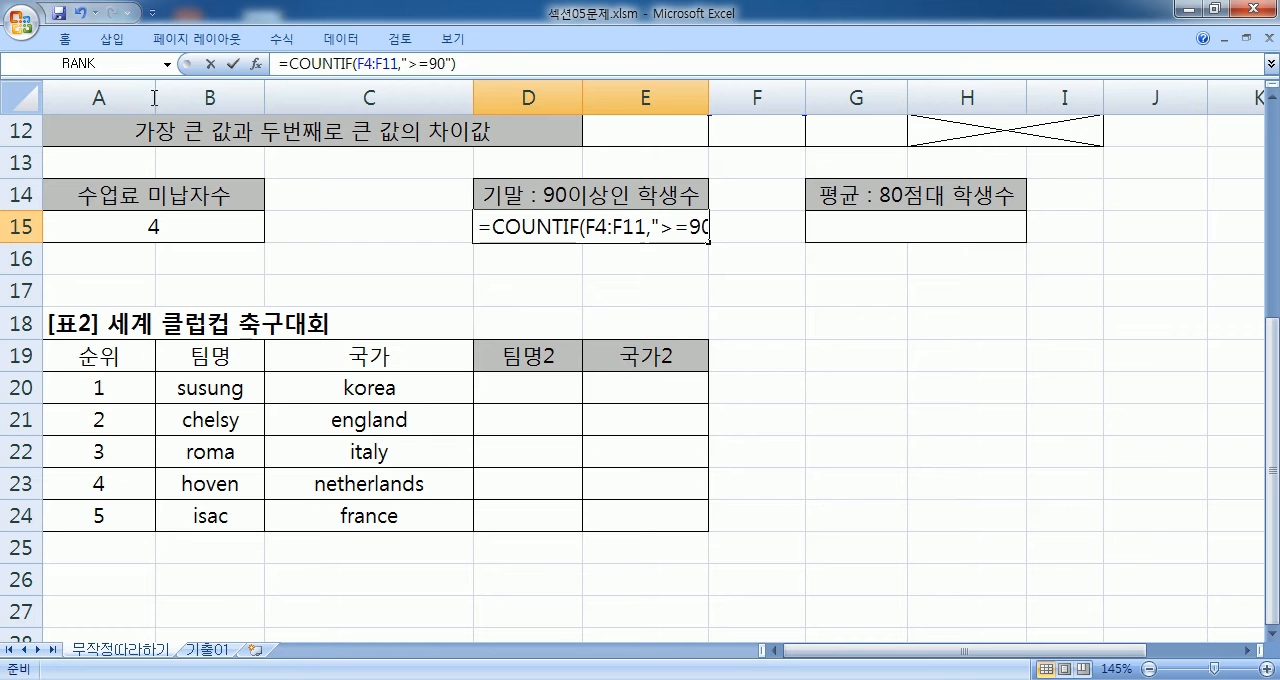
drag(490, 63, 276, 63)
key(ctrl+c)
key(alt+Tab)
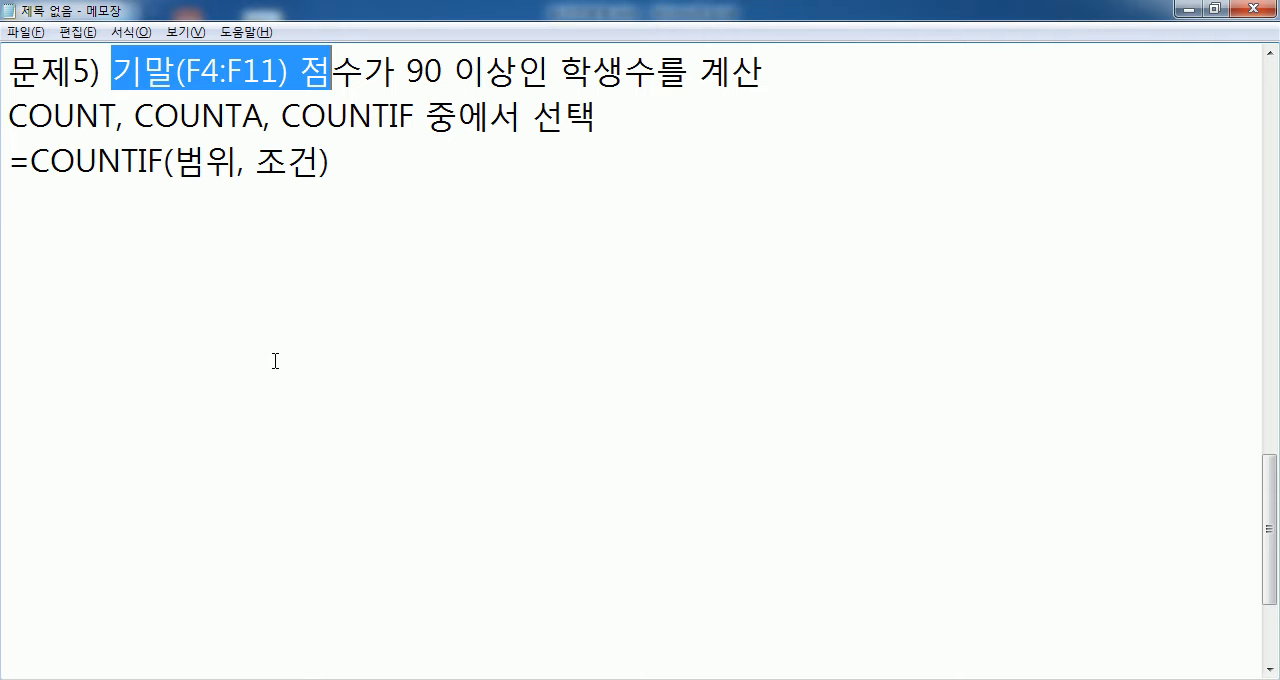
click(94, 201)
key(ctrl+v)
key(Return)
- Check 조건 against >=90 in the pasted formula and add the note "* 조건은 ""안에 명시한다." beneath it
drag(256, 158, 320, 158)
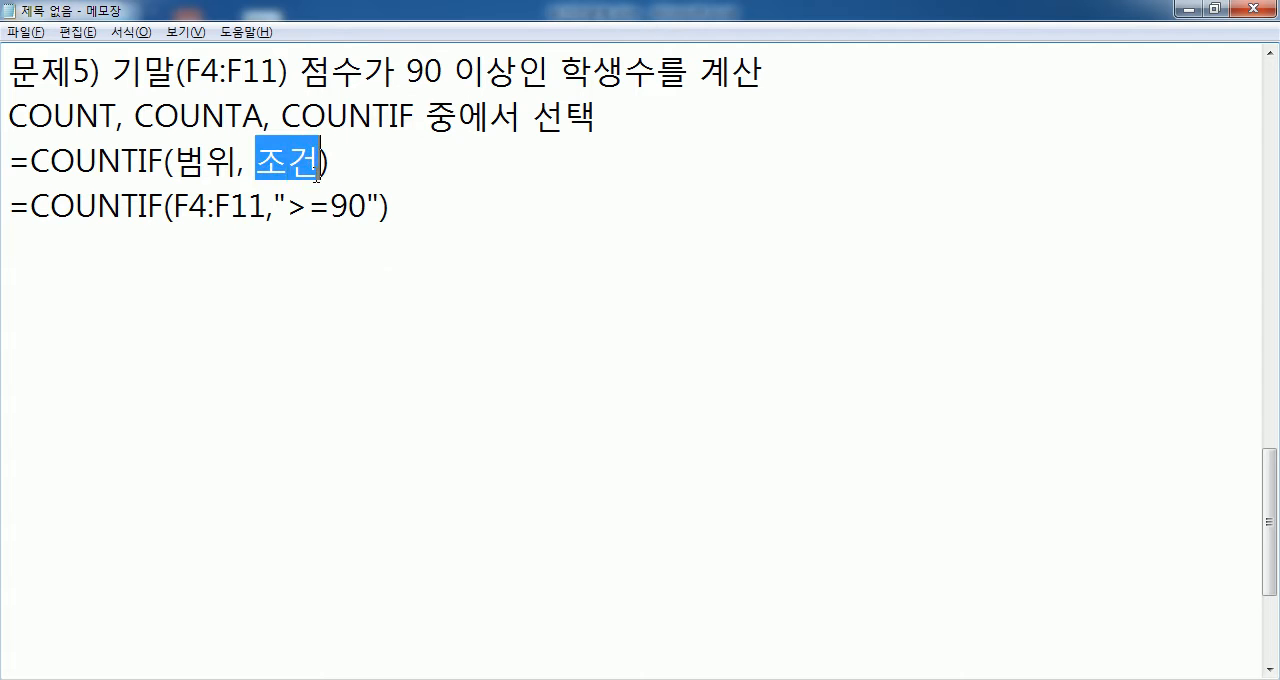
drag(288, 205, 360, 230)
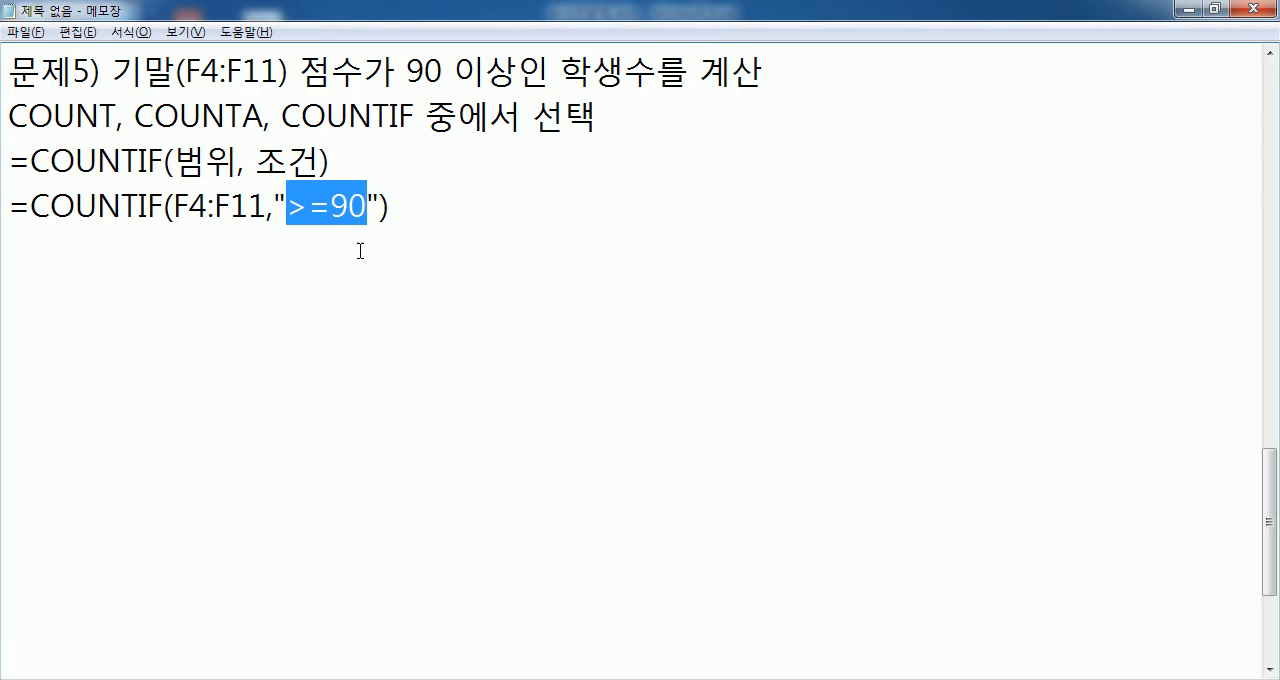
click(363, 312)
click(363, 254)
key(Return)
key(Return)
key(Return)
key(Return)
click(113, 287)
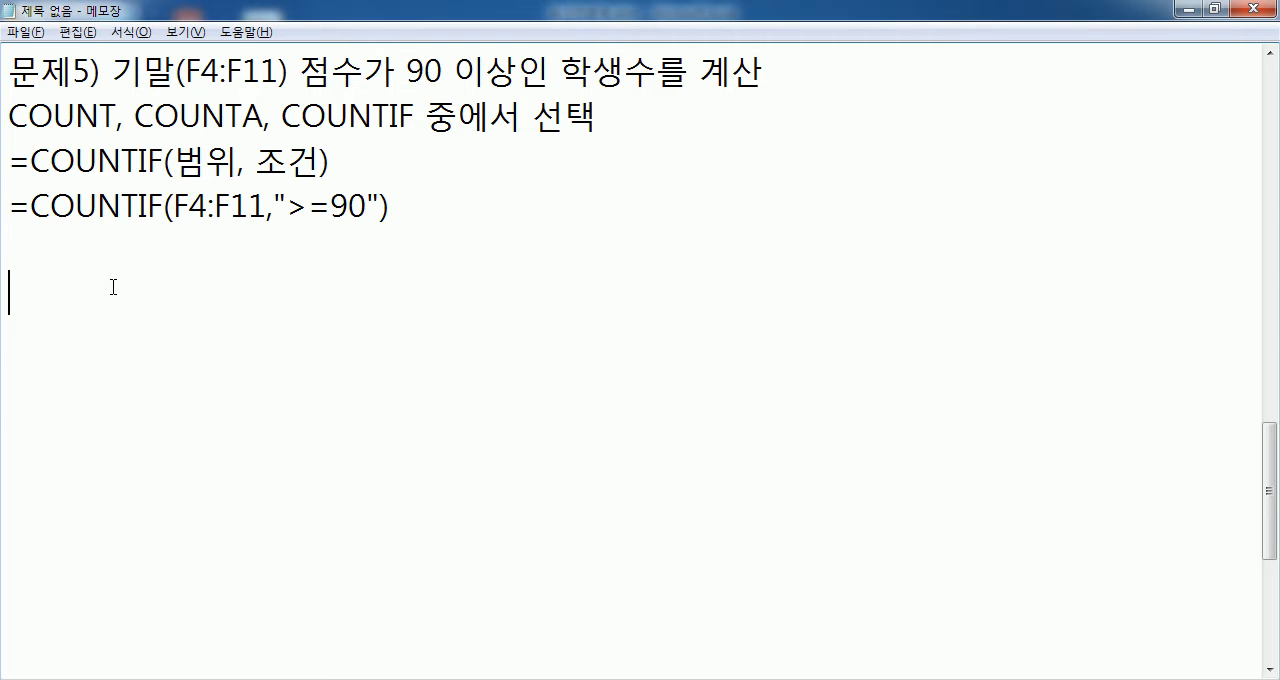
click(81, 251)
text(* 조건은 )
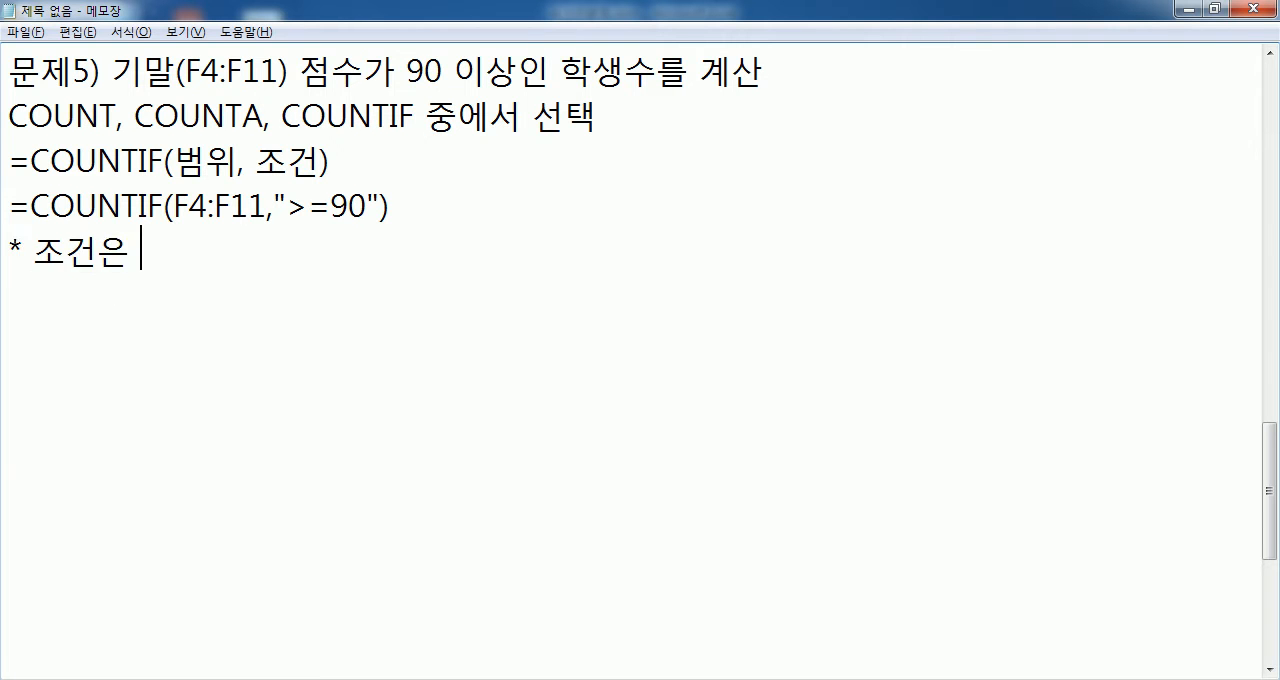
text(""안에 명시한다.)
key(Return)
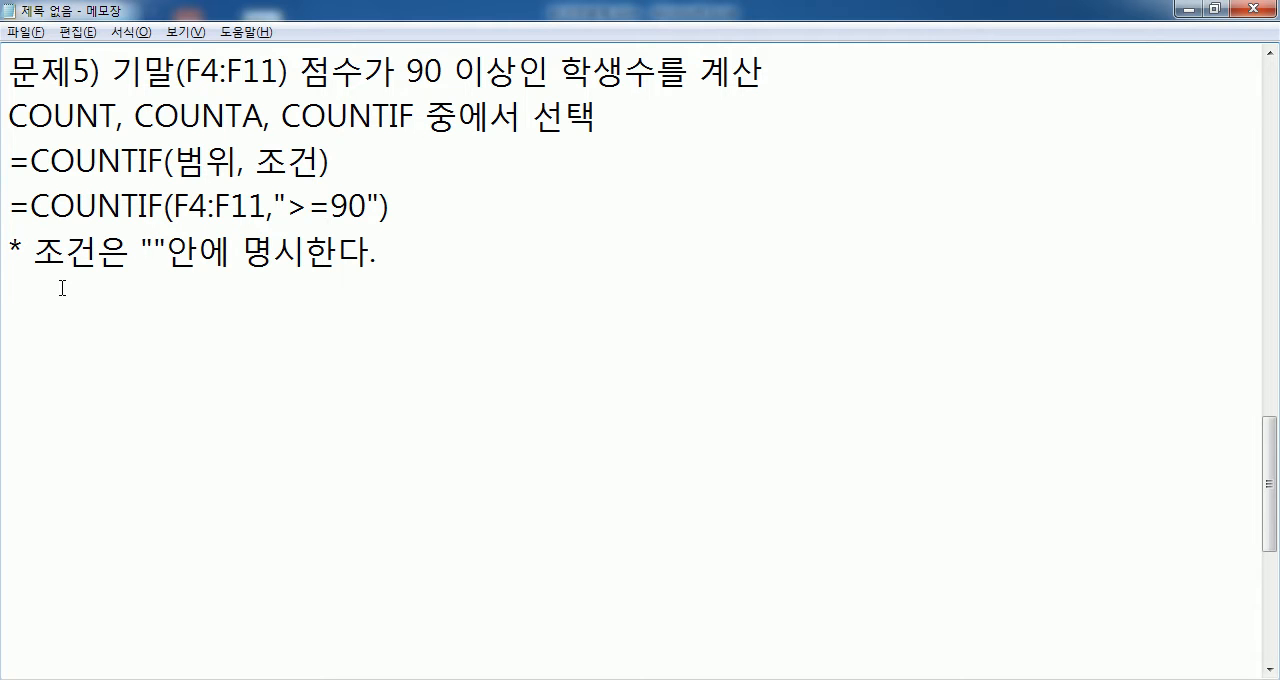
- Start the next problem heading in Notepad with "문제6) 평균(G4:G11) 점수" below the problem 5 notes, separated by a blank line
key(Return)
text(문제6)
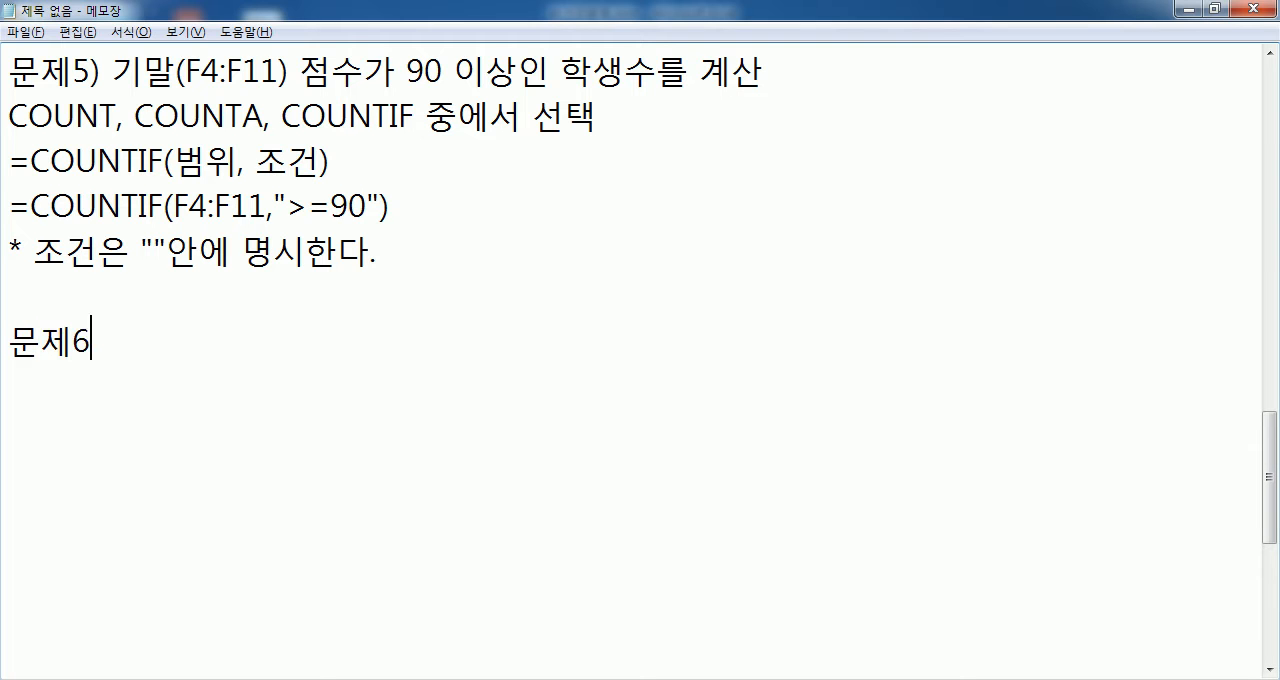
text() 평균()
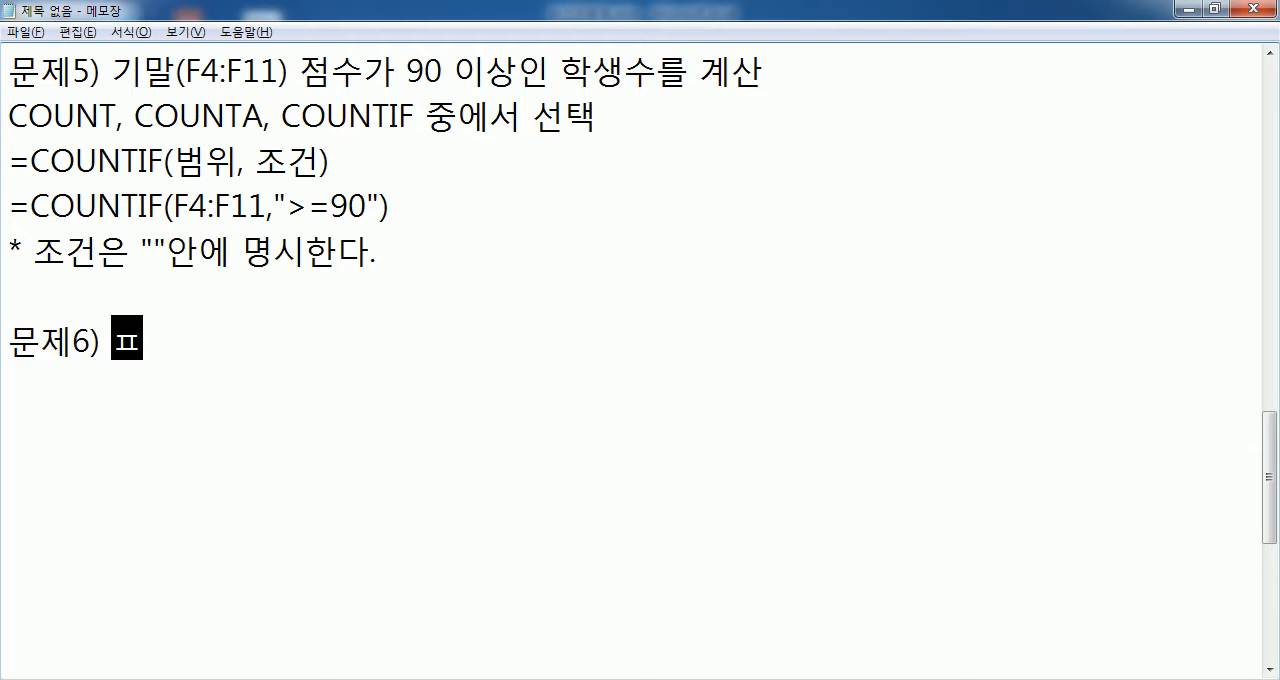
text(G4:F11)
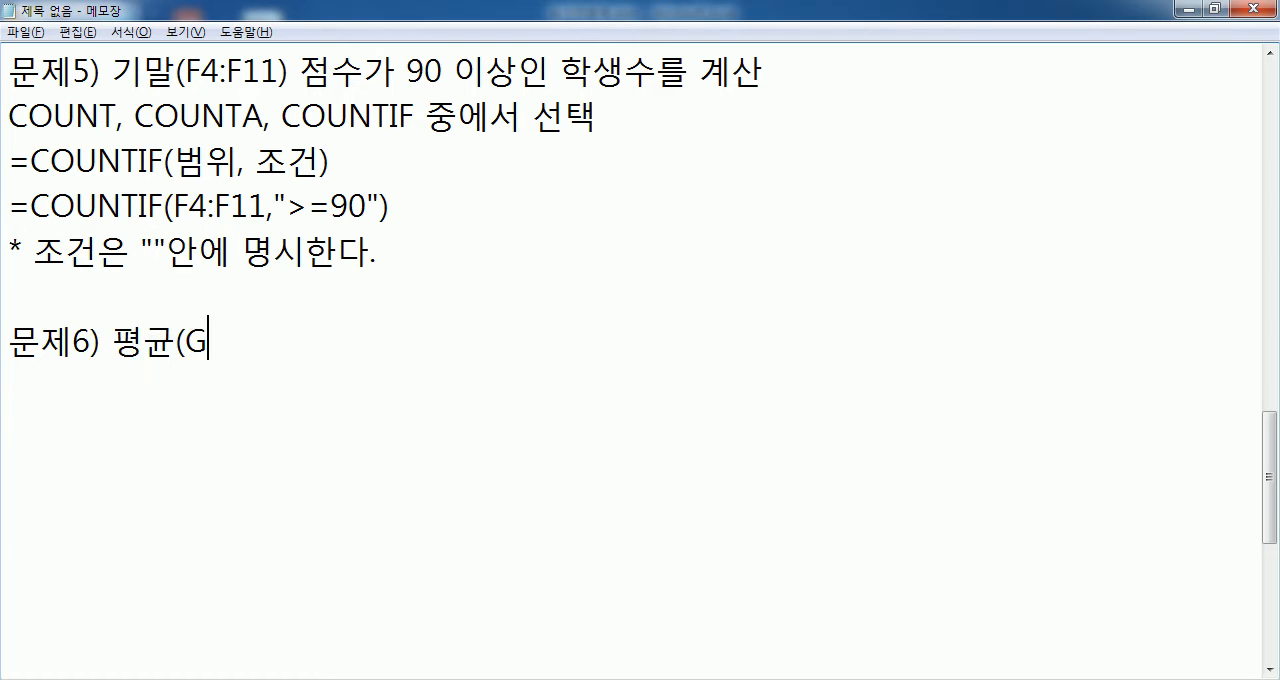
key(BackSpace)
key(BackSpace)
key(BackSpace)
text(G11) 점수)
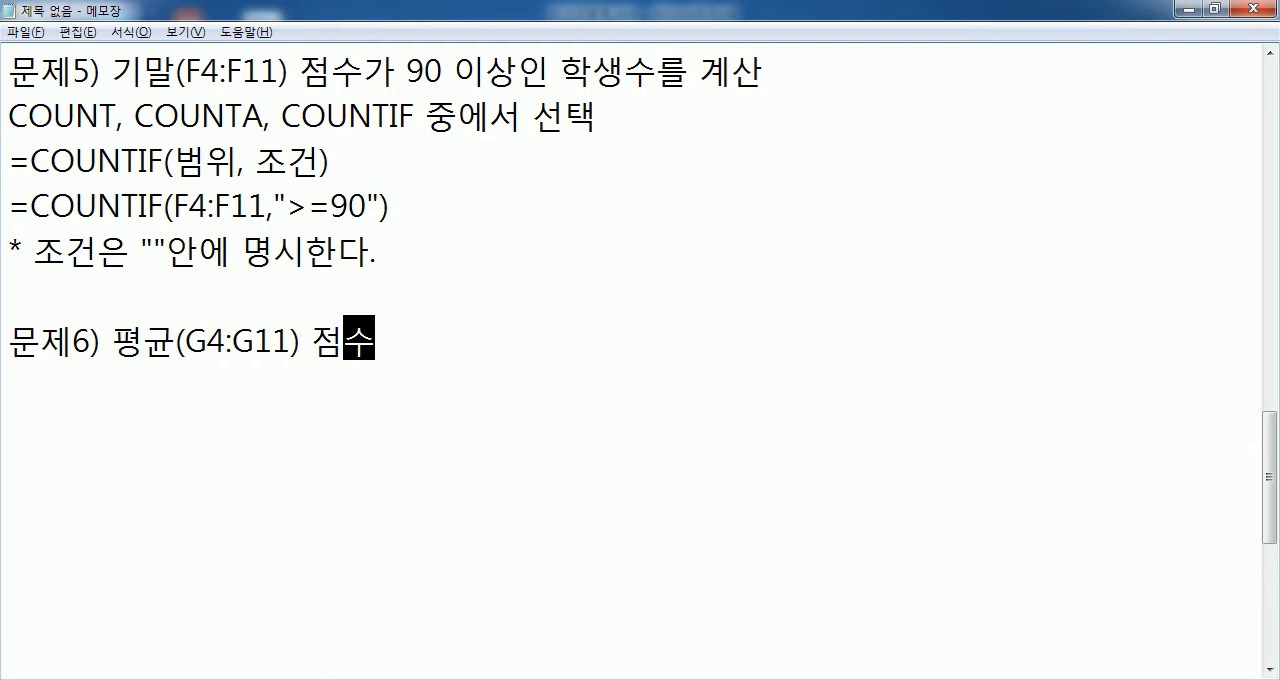
text(가 80점 이상, 90저)
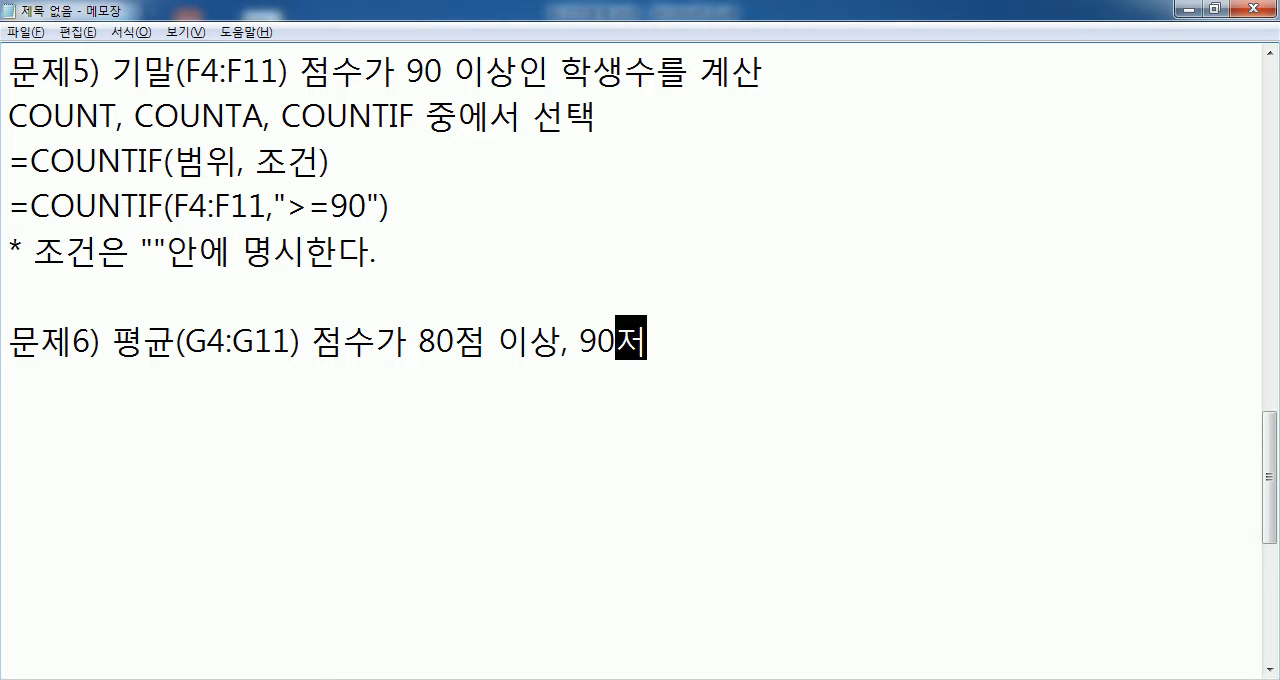
text( ㅁ미)
- Complete the problem 6 heading with "가 80점 이상, 90점 미만의 학생수를 계산"
key(BackSpace)
key(BackSpace)
key(BackSpace)
key(BackSpace)
key(BackSpace)
text(점 미만)
text(의 하)
text(학생수를 계)
text(산)
key(Return)
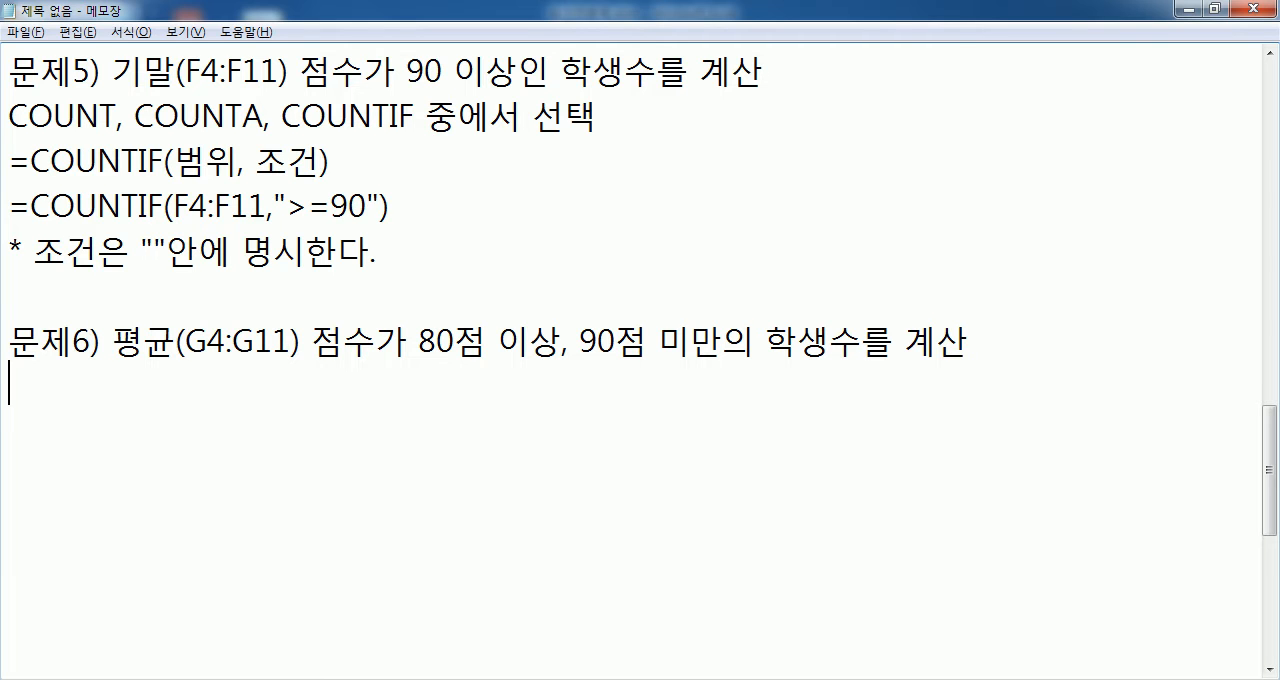
- Add the function choice line "COUNTIF, SUMIF, COUNTA 중에서 선택" under the problem 6 heading
text(COUNTIF,)
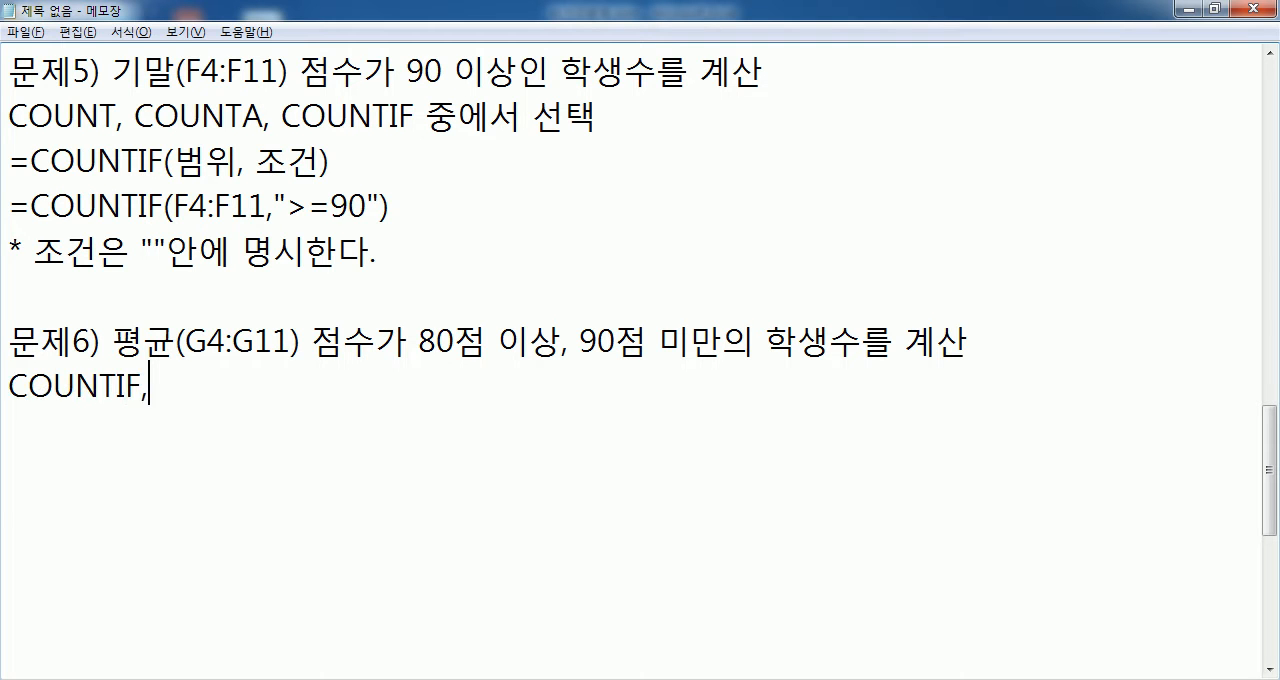
text( SUMIF, )
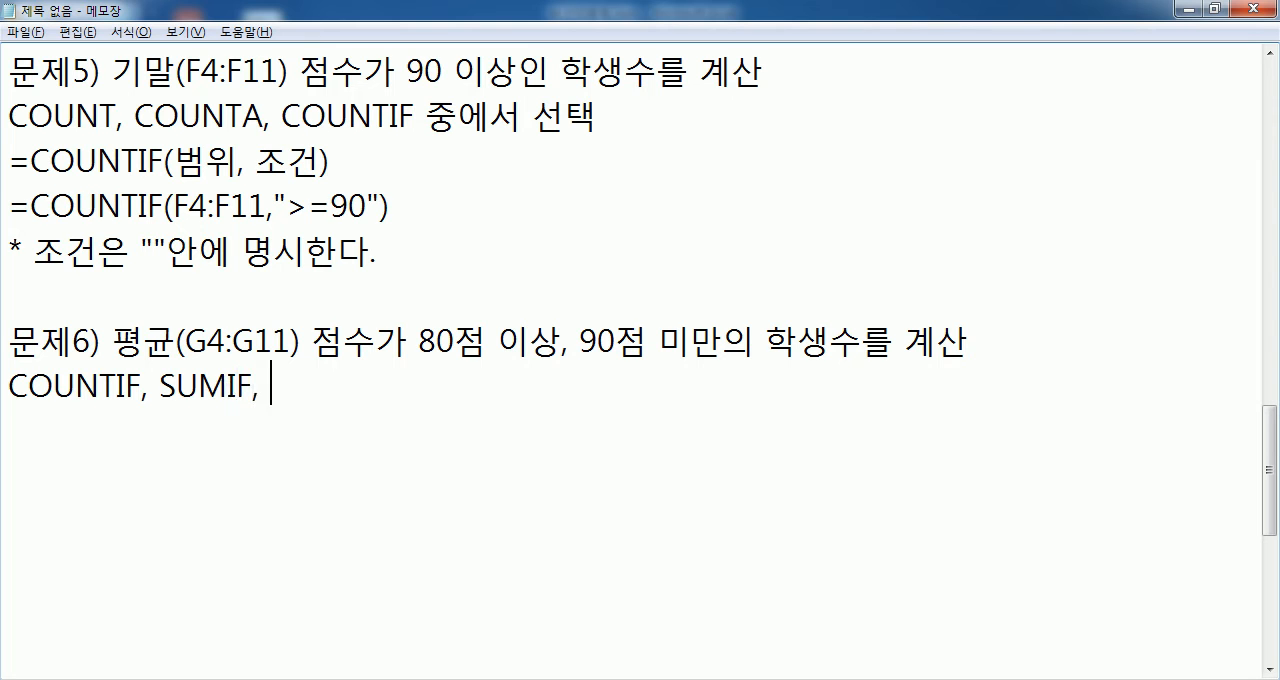
text(COUNTA )
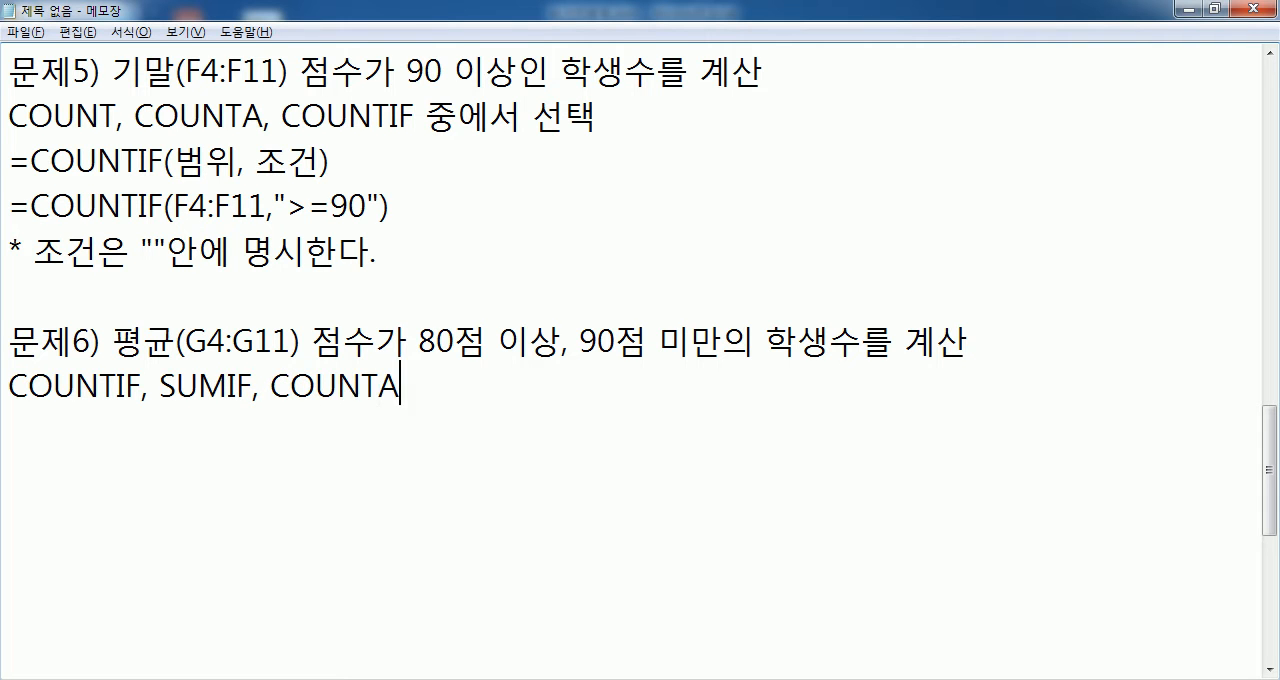
text(중에서 )
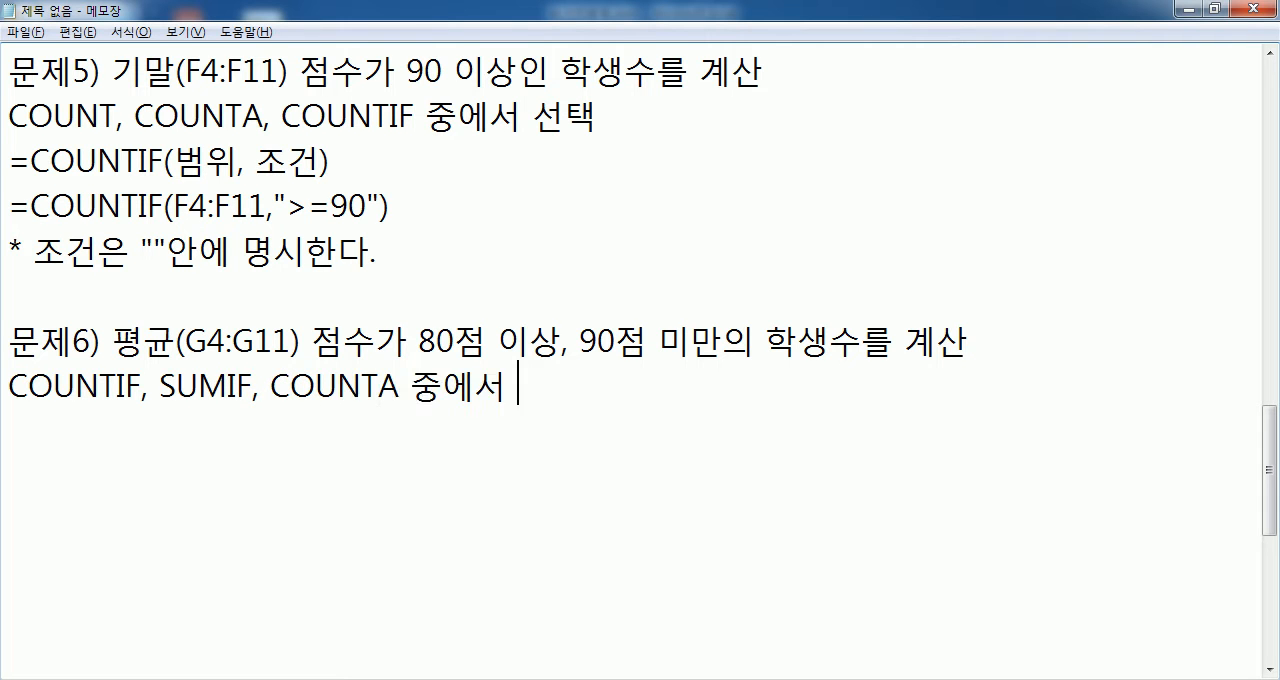
text(선택)
key(Return)
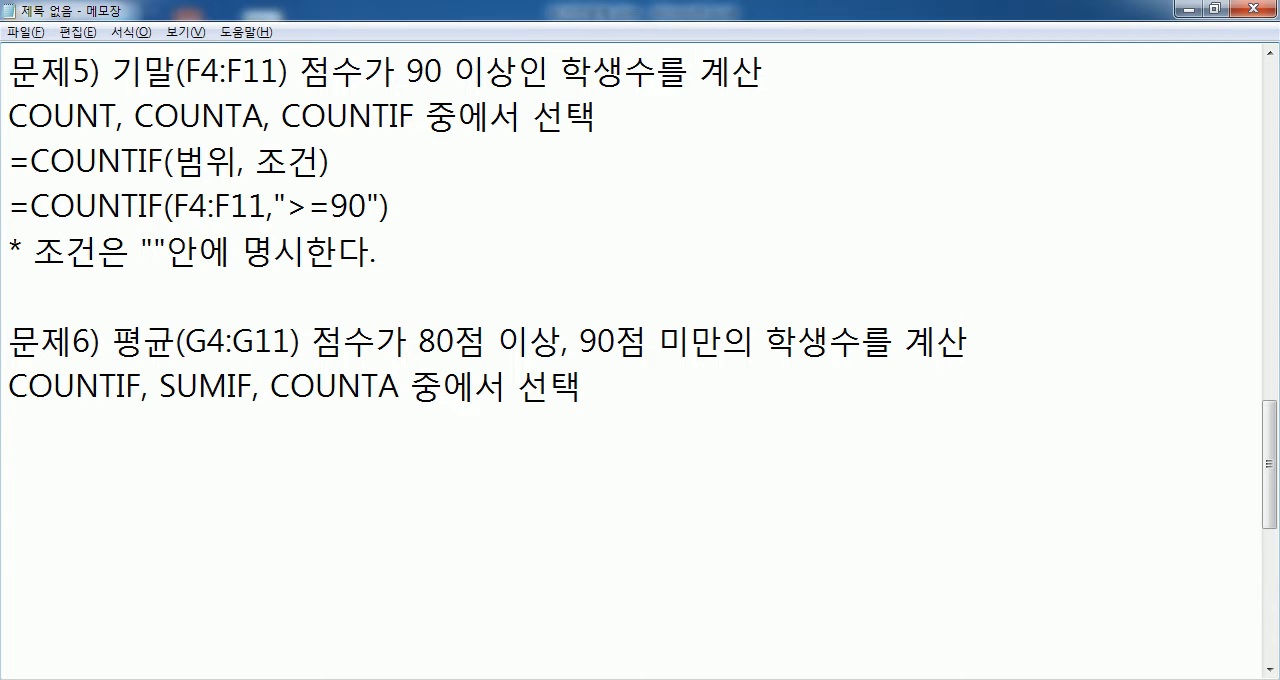
- Review COUNTA, COUNTIF and SUMIF in the choice line and add "=COUNTIF(평균, 80이상 90미만) X" beneath it
drag(272, 385, 402, 385)
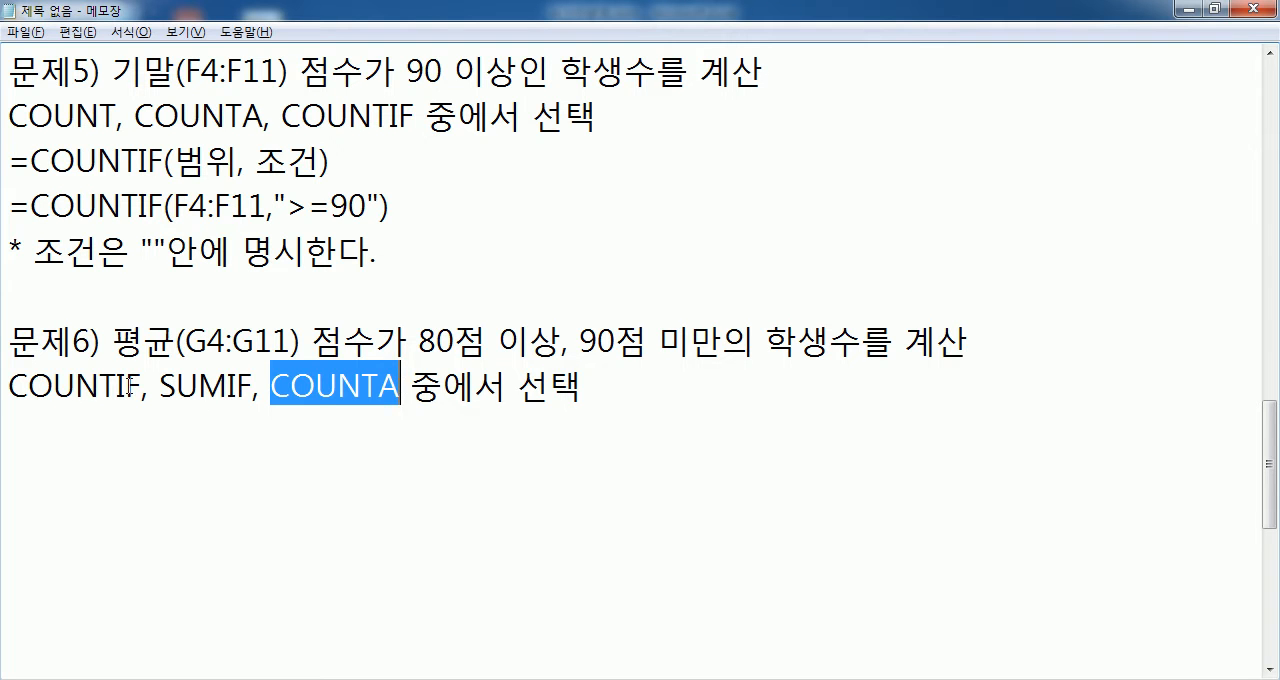
drag(140, 386, 3, 390)
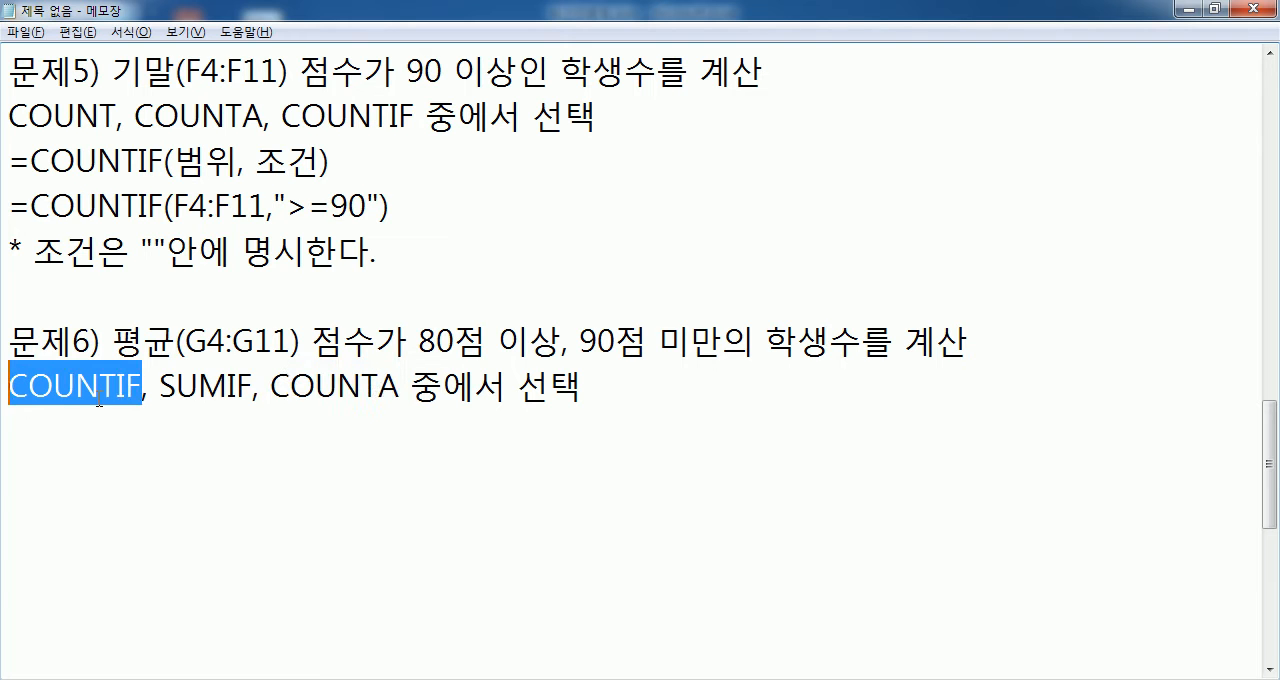
drag(158, 386, 254, 386)
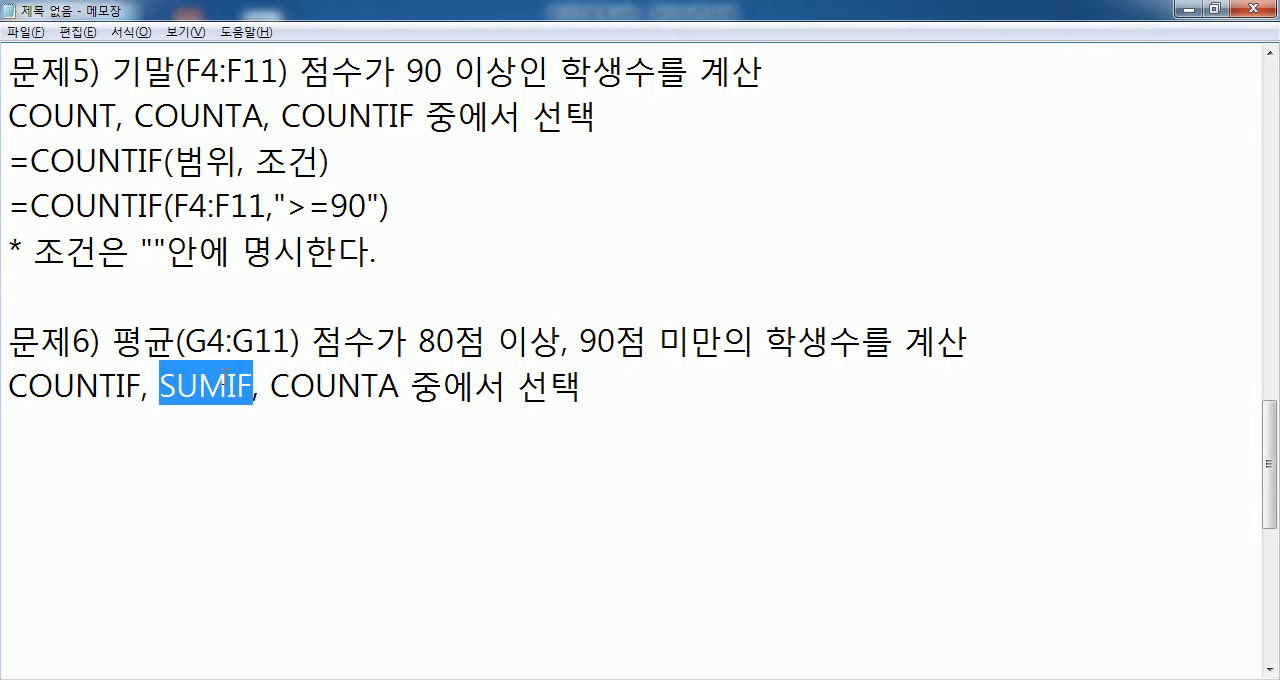
click(256, 412)
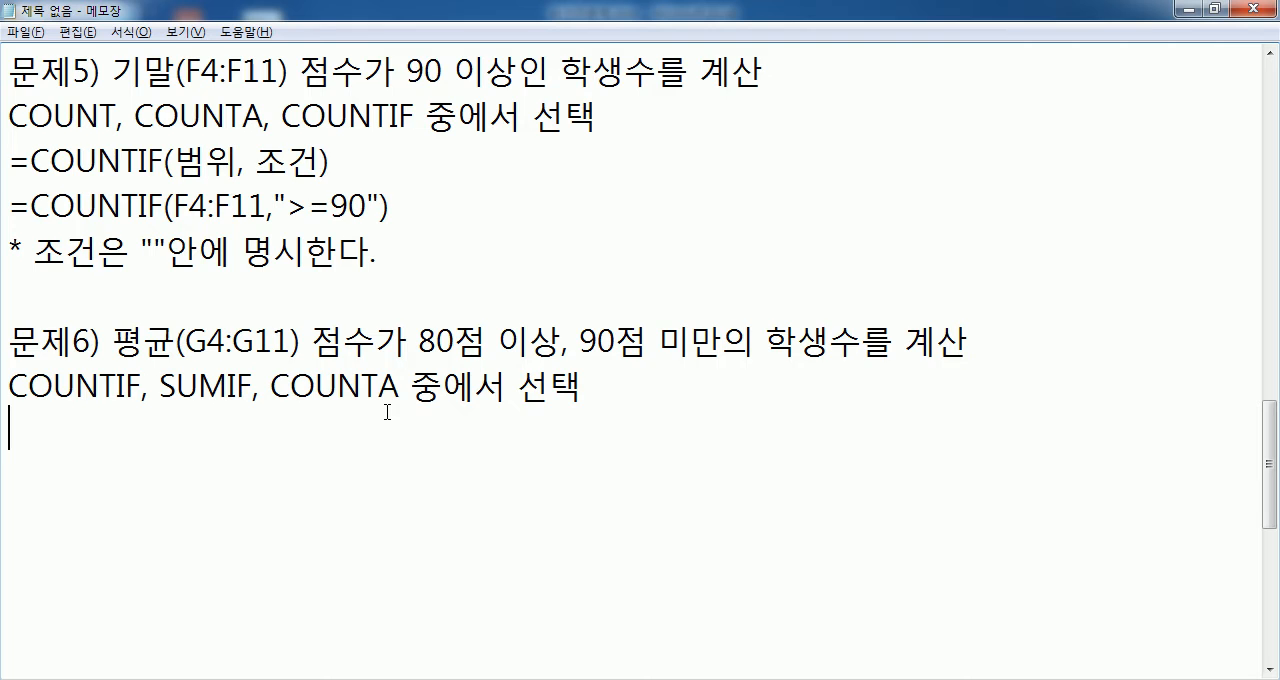
scroll(387, 412, down, 1)
text(=COUNTIF()
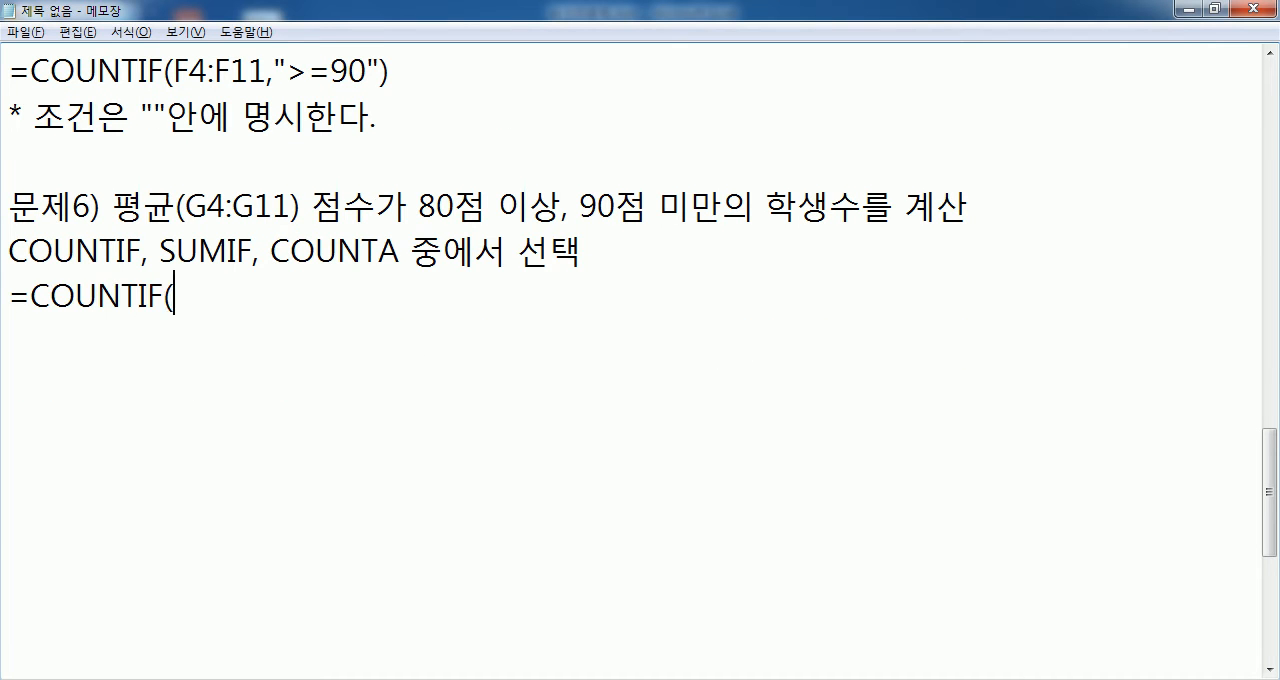
text(평)
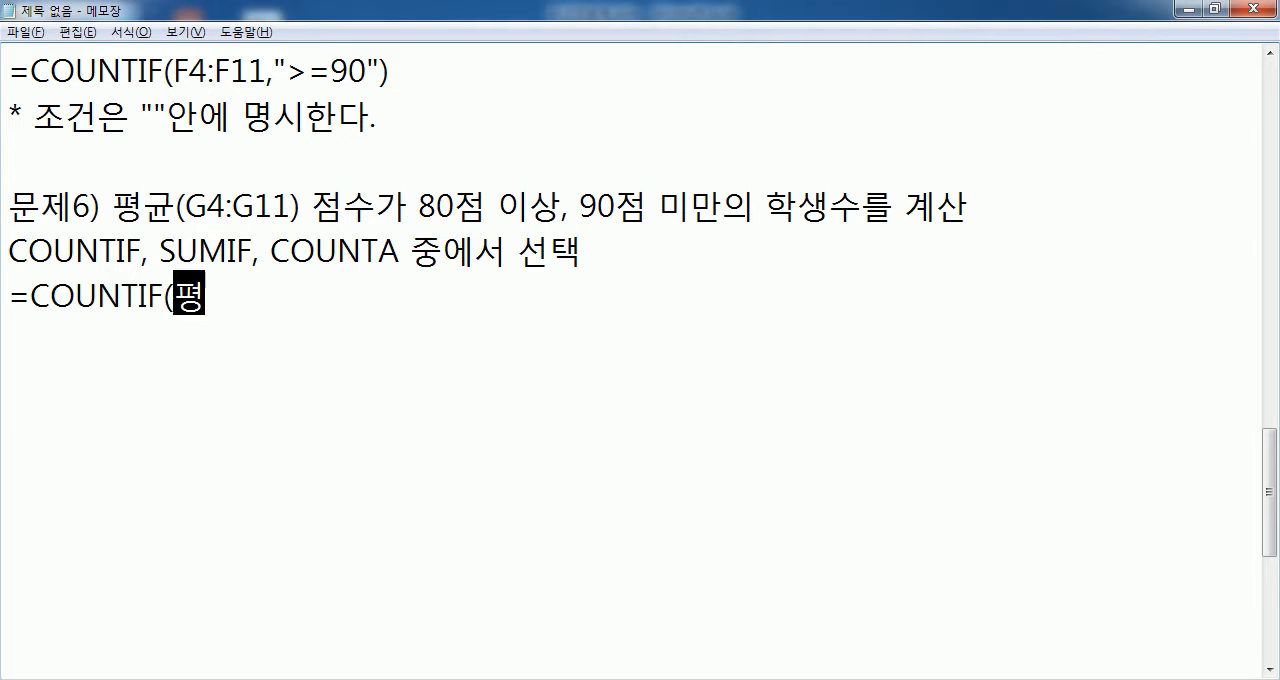
text(균, 80이상 )
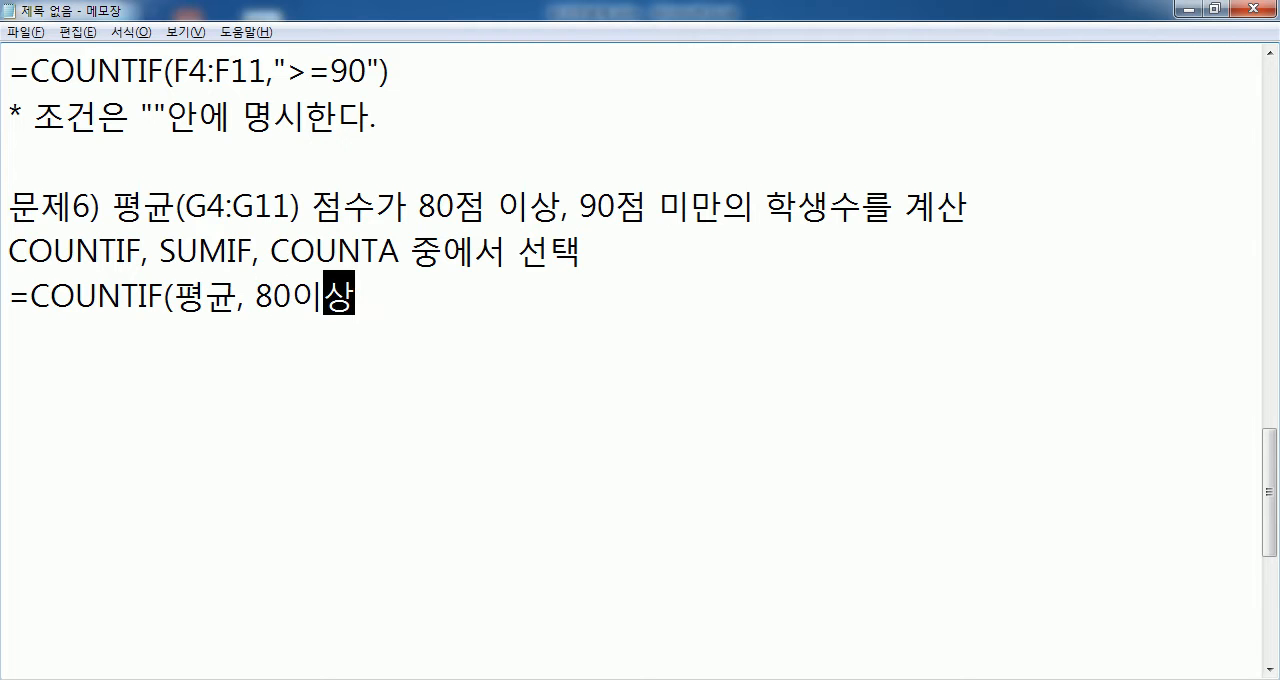
text(90미)
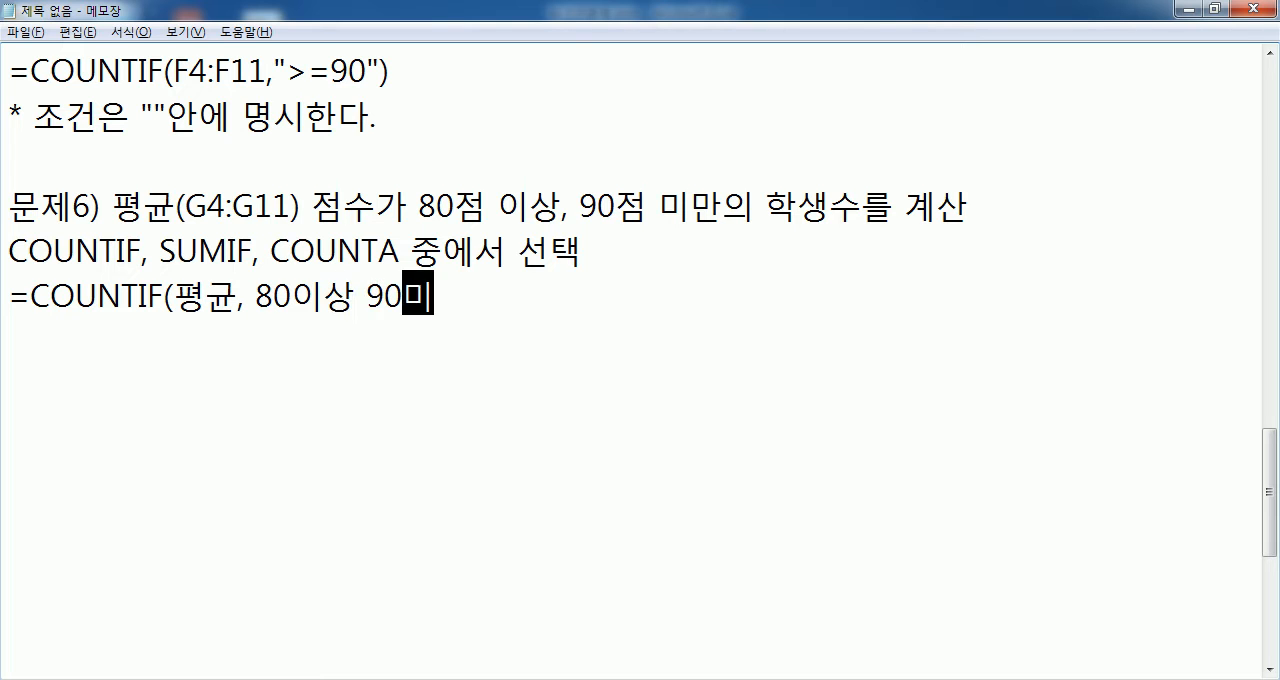
text(만) X)
key(Return)
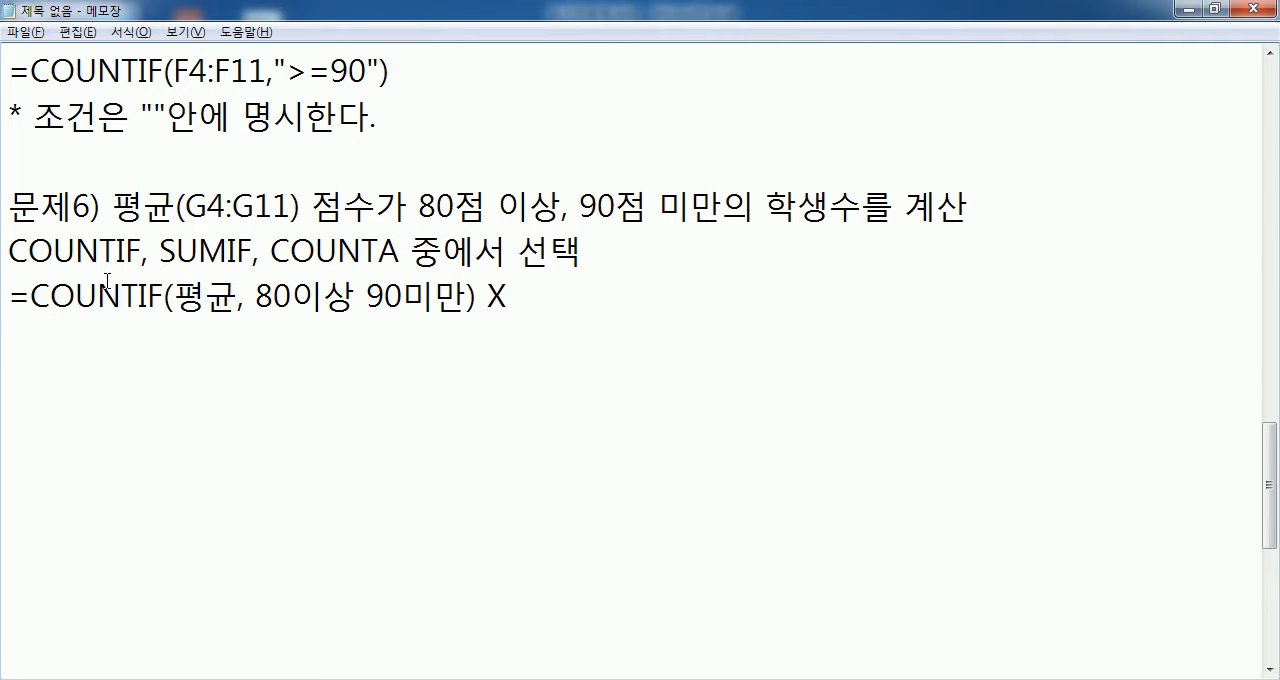
- Examine the 80이상 90미만 condition in the line marked X and try enclosing it in quotation marks
drag(258, 296, 467, 296)
click(335, 338)
drag(256, 296, 466, 297)
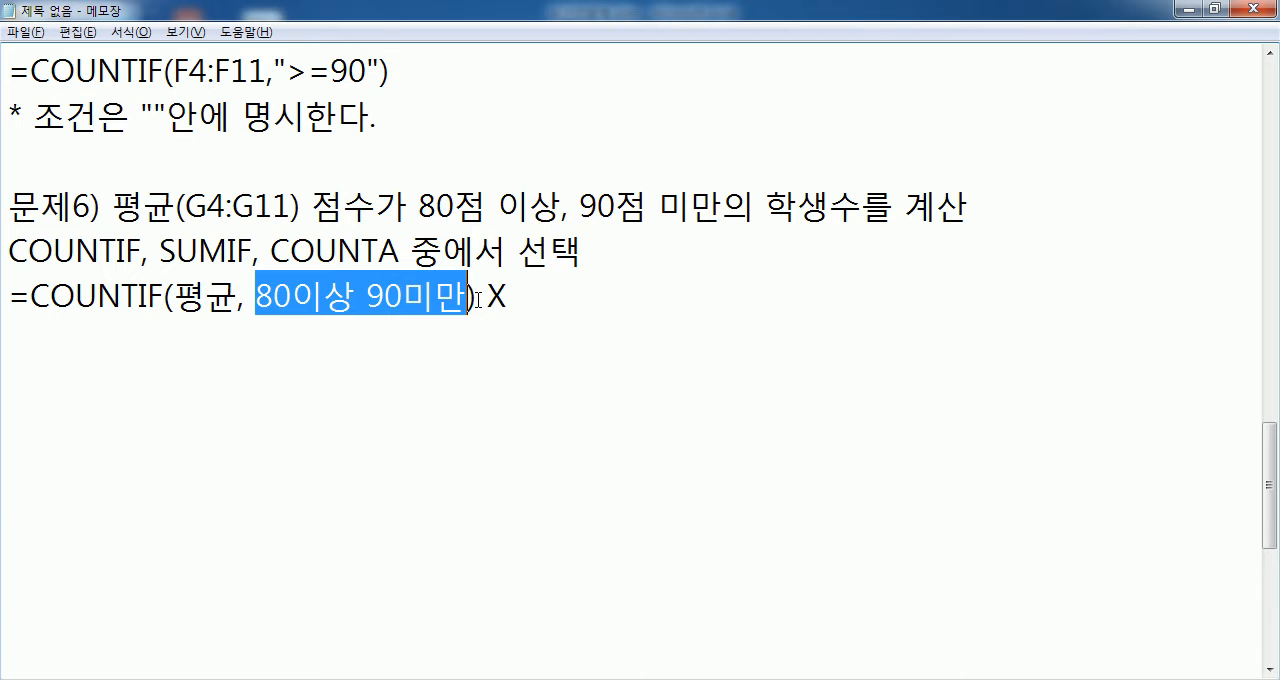
click(440, 330)
click(260, 294)
text(")
click(484, 294)
text(")
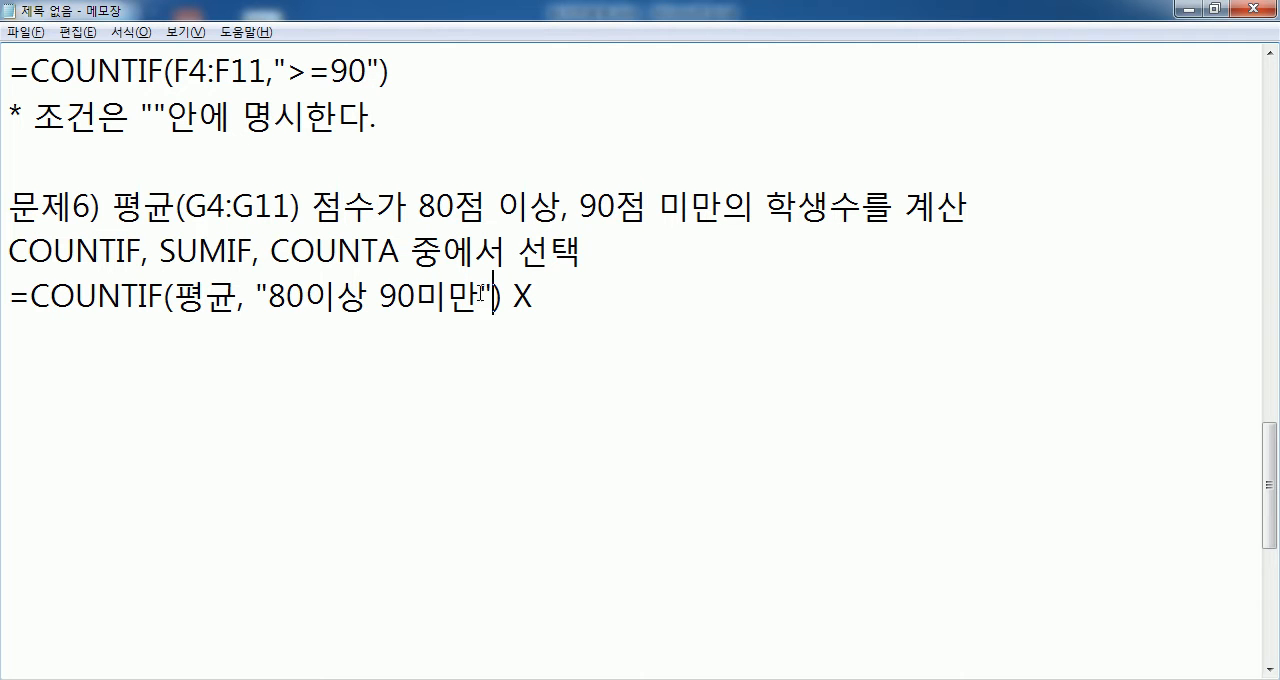
- Remove the quotation marks around 80이상 90미만
key(BackSpace)
click(270, 296)
key(BackSpace)
- Write =COUNTIF(G4:G11, ">=80") on the line below the formula marked X
click(277, 337)
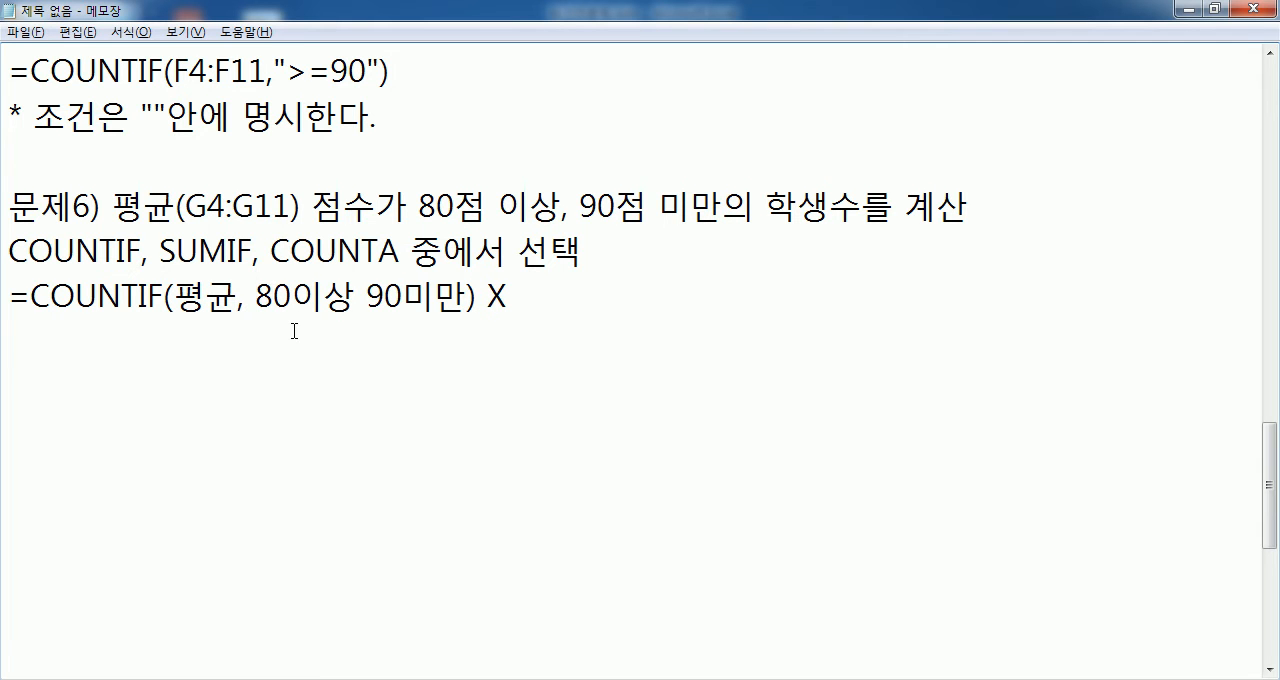
text(=)
text(채ㅕㅜ)
key(BackSpace)
key(BackSpace)
key(BackSpace)
key(Hangul)
text(COUNTIF)
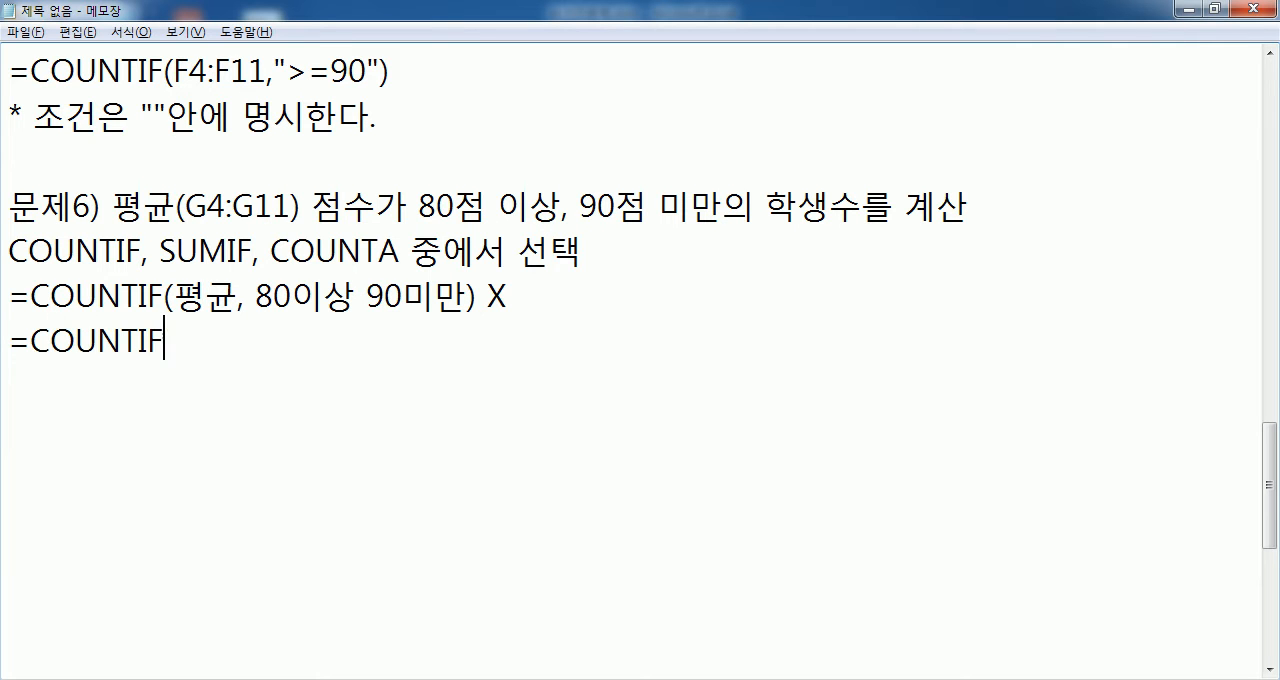
text((G4:G11)
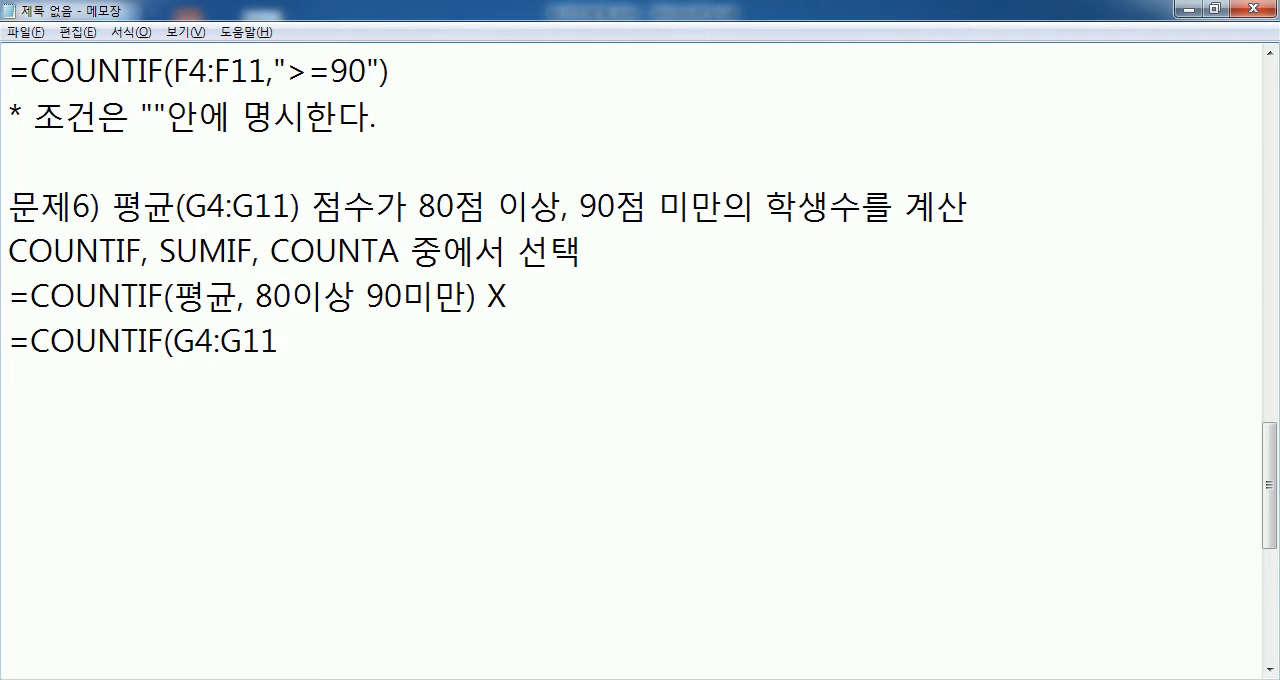
text(, ">=80")
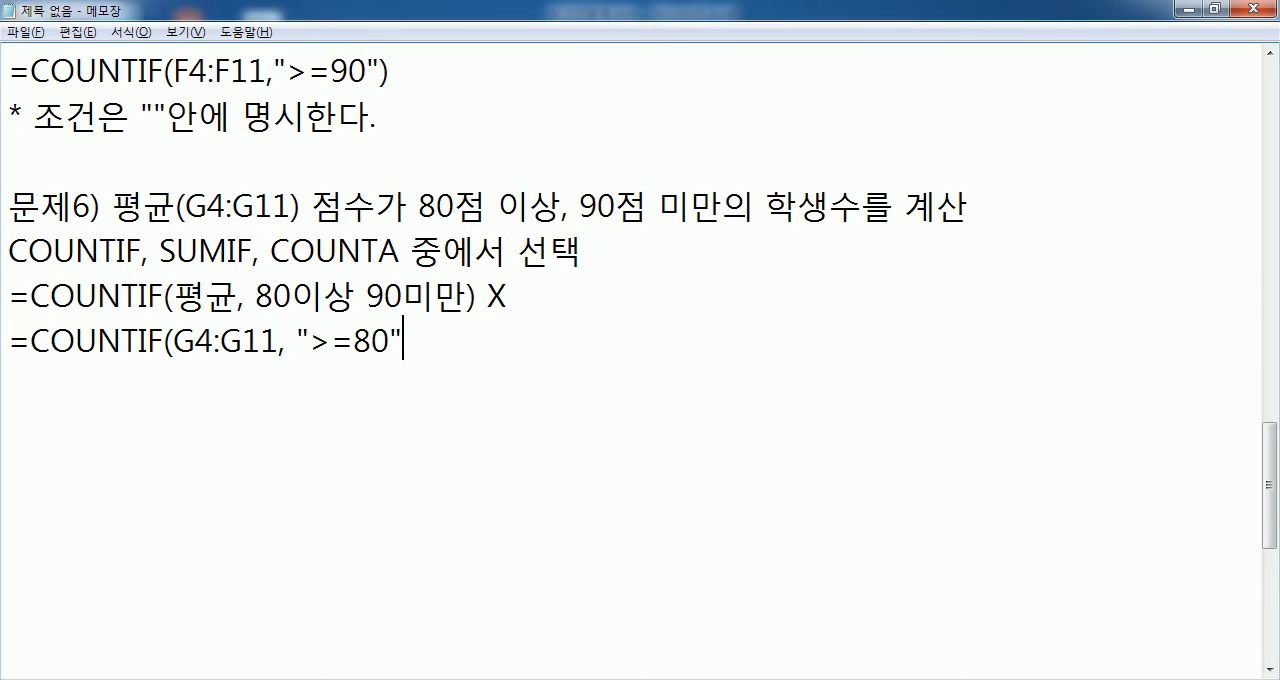
text())
key(Return)
- Check the 90점 미만 condition in the heading and append " - COUNTIF(G4:G11, ">=90")" to the >=80 formula
click(443, 335)
drag(579, 207, 722, 207)
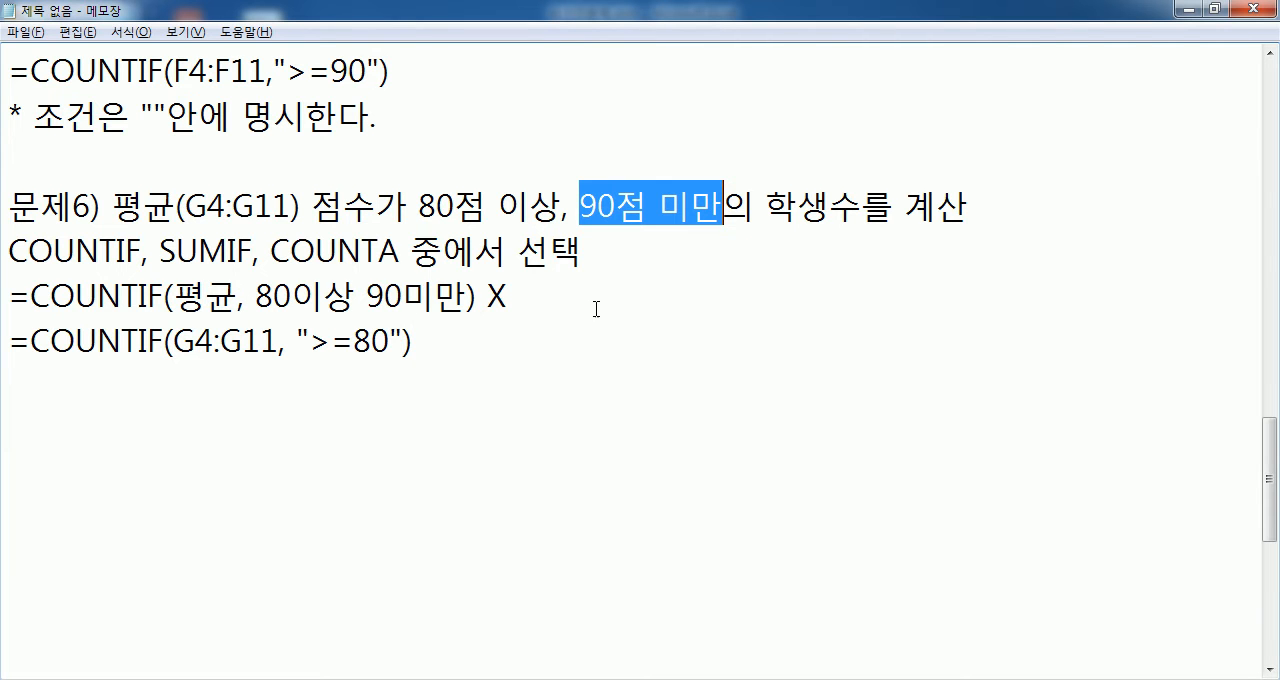
click(574, 336)
text(-)
key(BackSpace)
key(BackSpace)
text(- COUNTIOF)
key(BackSpace)
key(BackSpace)
text(F(G4:G11, ">=90)
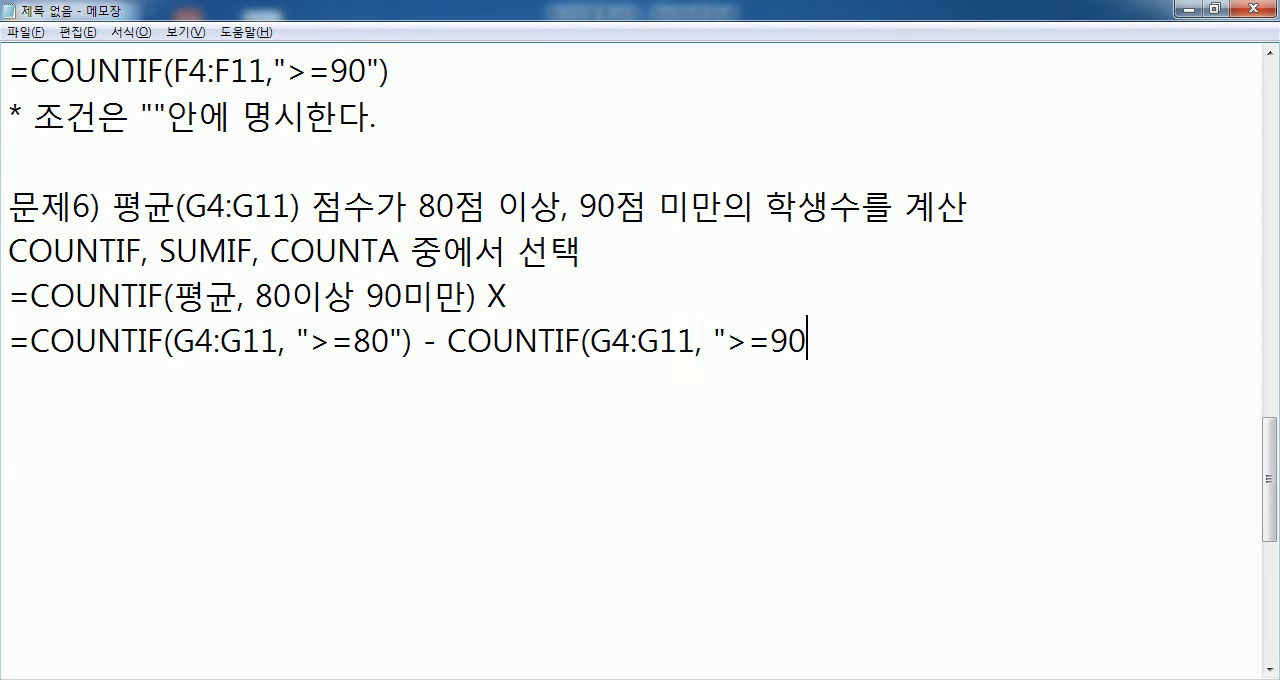
text("))
key(Return)
- Mark the subtraction formula with O at its end and check the >= operator in its second criterion
click(909, 342)
text(O)
key(Return)
drag(727, 341, 771, 341)
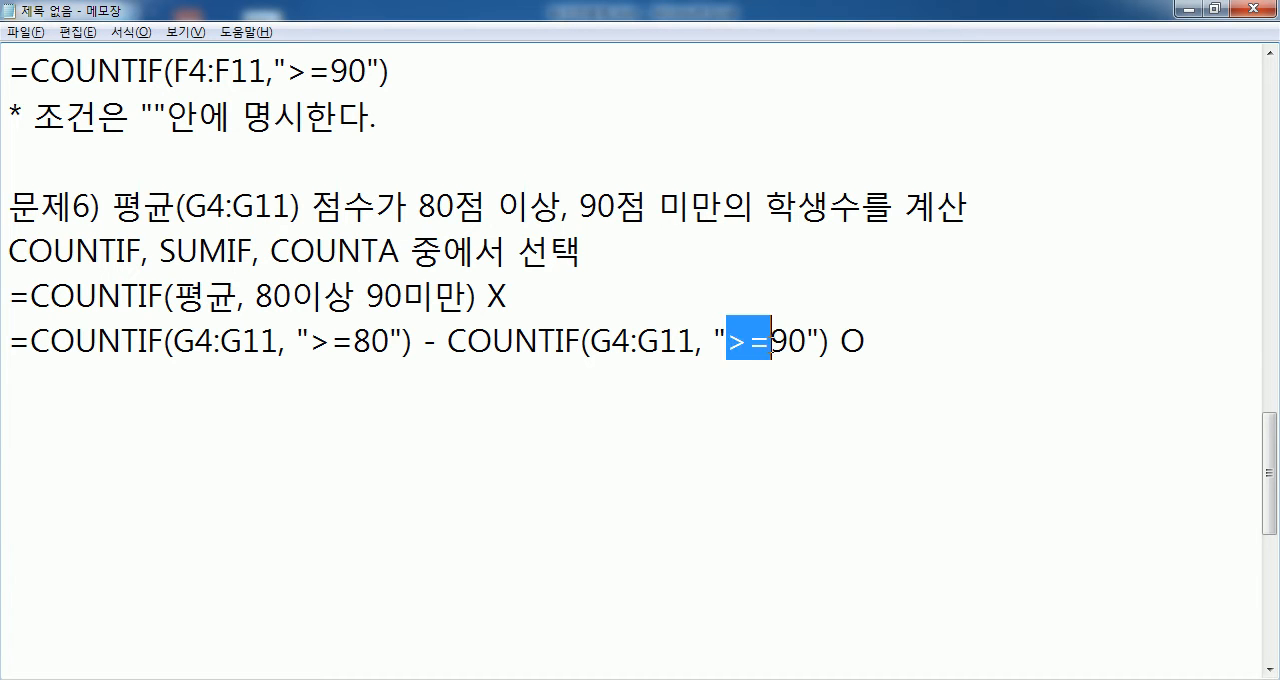
click(733, 386)
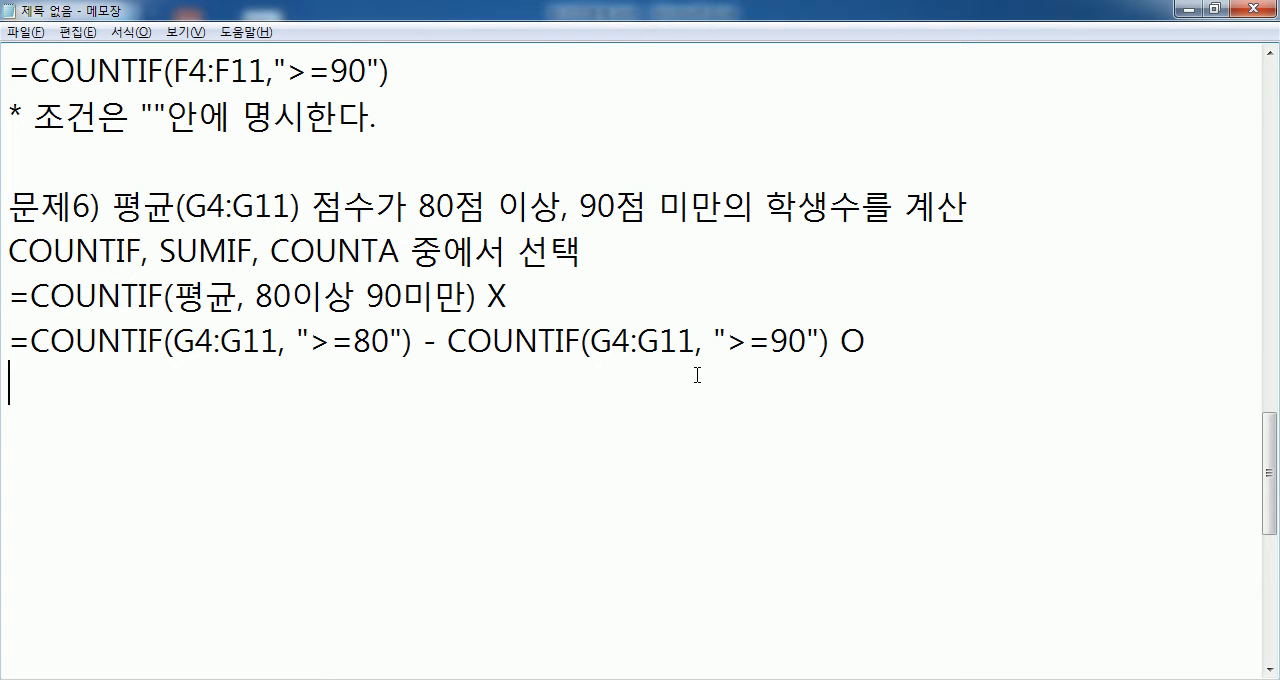
- Open Paint (그림판) and draw a horizontal number line with tick marks labelled 80 and 90
click(30, 678)
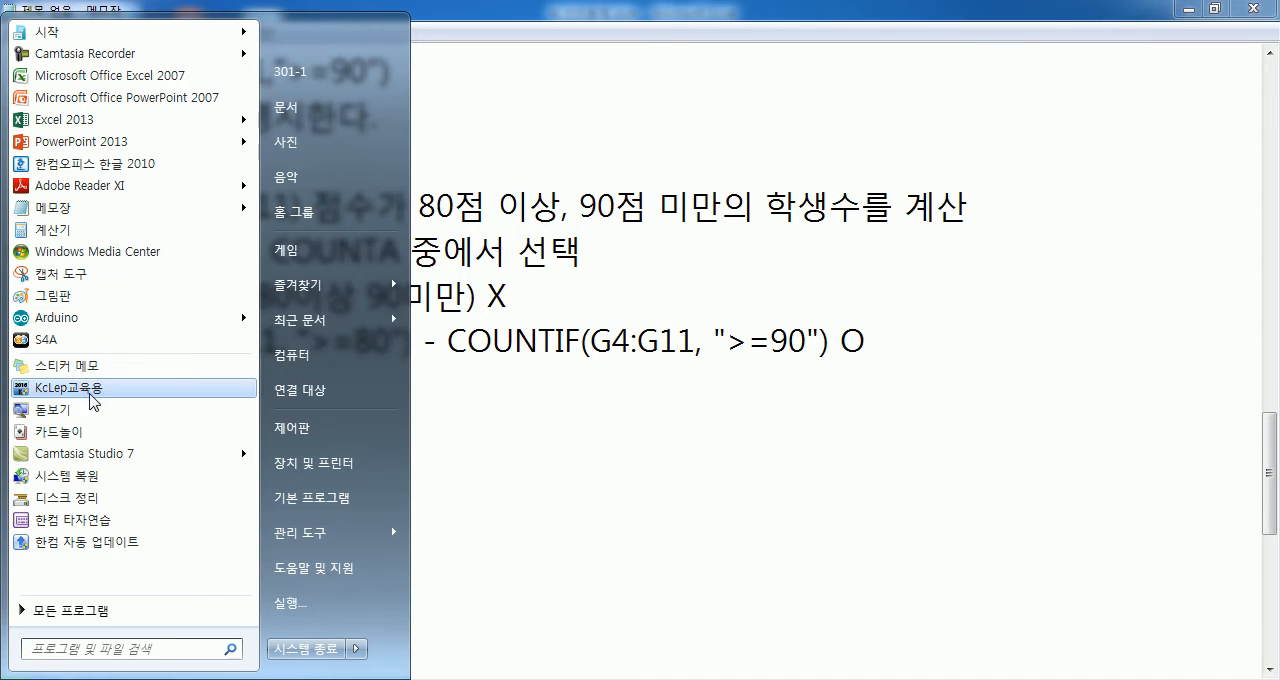
click(55, 295)
drag(226, 374, 822, 367)
mouse_move(308, 362)
mouse_down()
mouse_move(288, 457)
mouse_move(298, 414)
mouse_move(339, 477)
mouse_move(341, 437)
mouse_up()
drag(645, 362, 585, 489)
drag(642, 449, 621, 468)
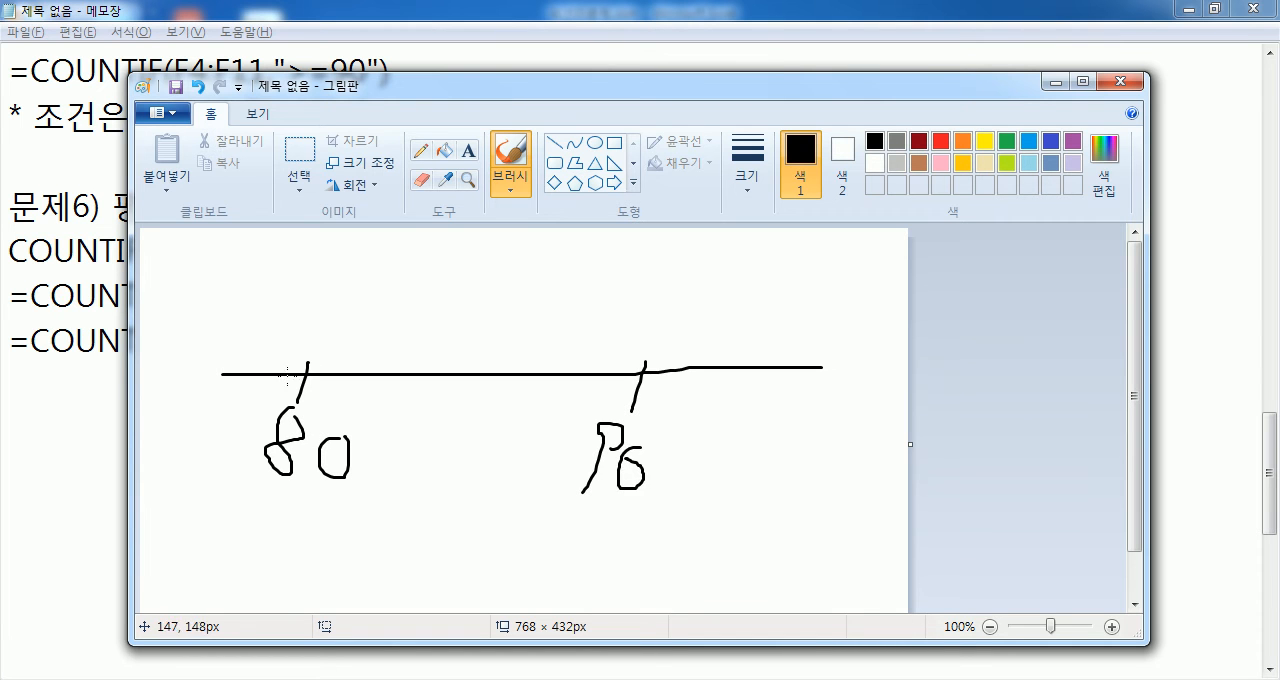
- Draw a filled circle at 80 and an open circle at 90, joined by a bracket above the number line
mouse_move(316, 353)
mouse_down()
mouse_move(300, 358)
mouse_move(311, 368)
mouse_move(291, 360)
mouse_move(306, 366)
mouse_up()
mouse_move(662, 349)
mouse_down()
mouse_move(647, 390)
mouse_move(658, 341)
mouse_up()
mouse_move(315, 352)
mouse_down()
mouse_move(532, 310)
mouse_move(633, 349)
mouse_up()
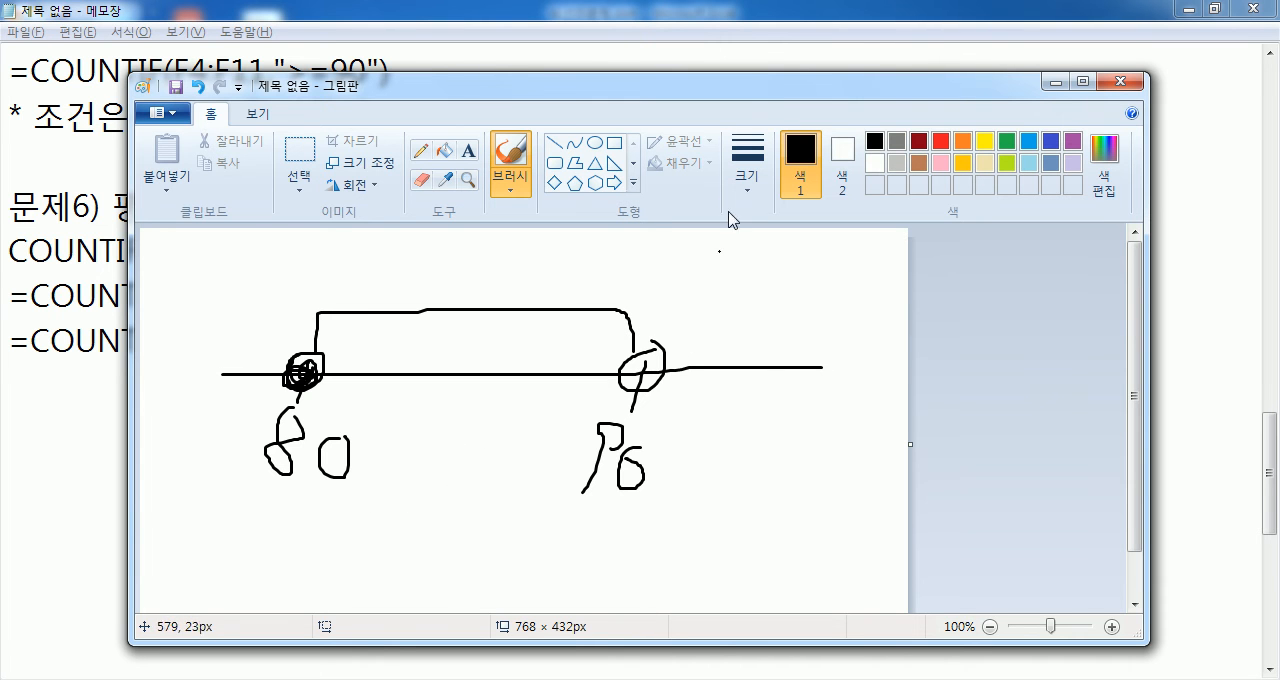
click(751, 43)
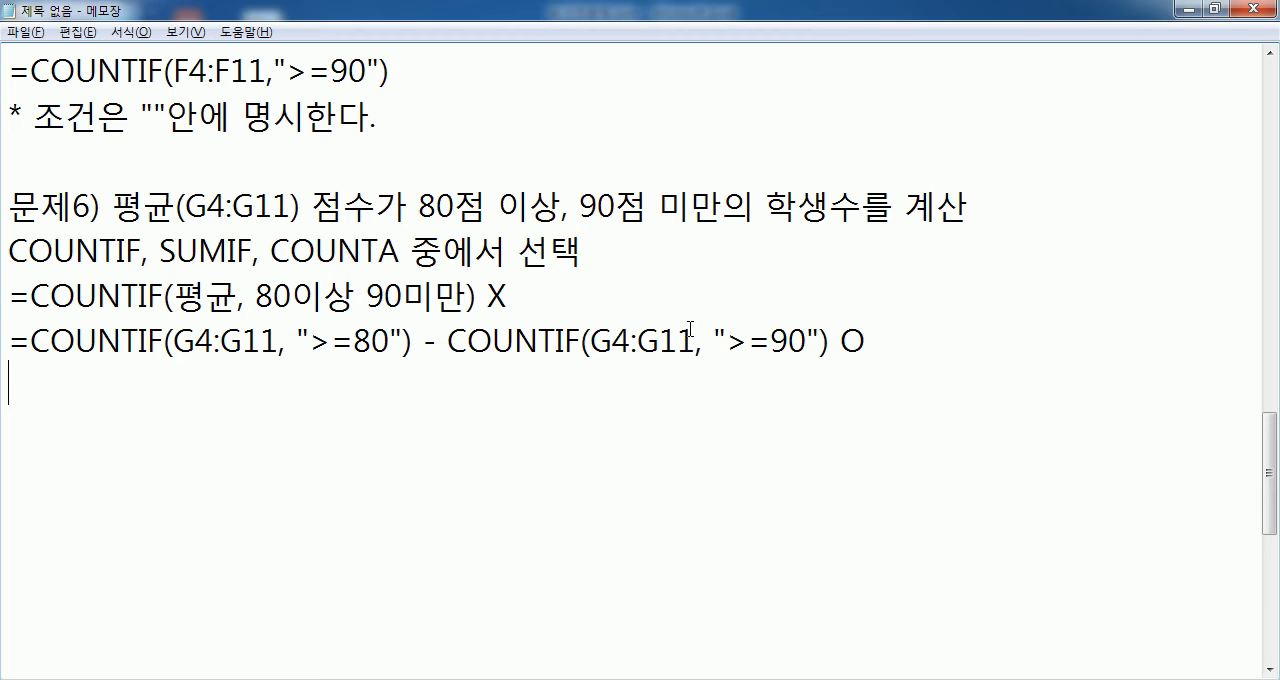
key(alt+Tab)
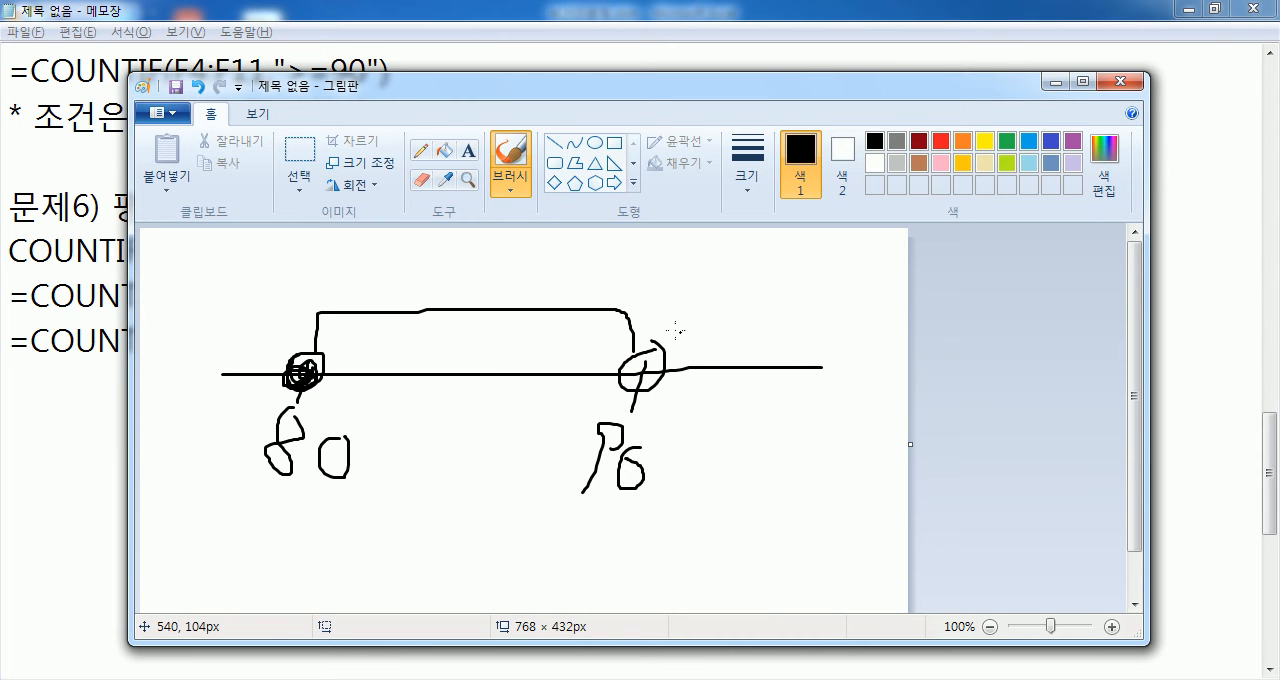
- Maximize the Paint window and undo the bracket above the number line and the open circle at 90
mouse_move(305, 376)
mouse_down()
mouse_move(294, 358)
mouse_move(311, 351)
mouse_move(300, 365)
mouse_up()
double_click(514, 90)
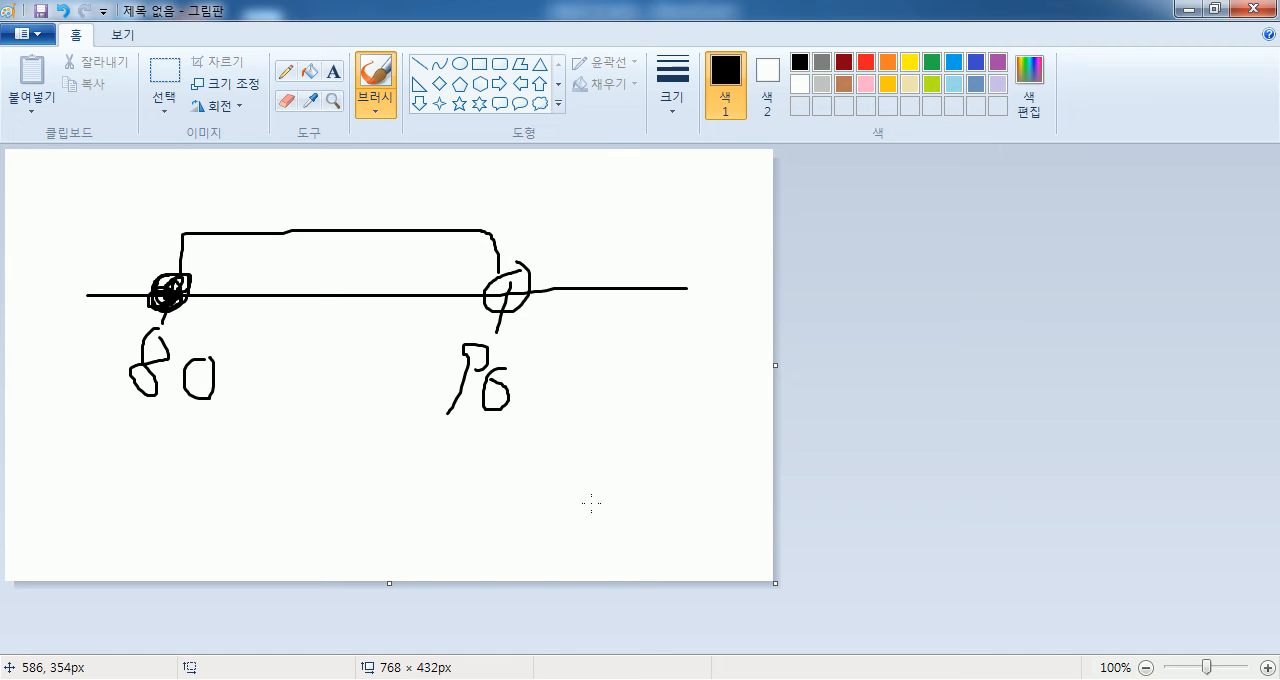
key(ctrl+z)
key(ctrl+z)
key(ctrl+z)
key(ctrl+z)
key(ctrl+z)
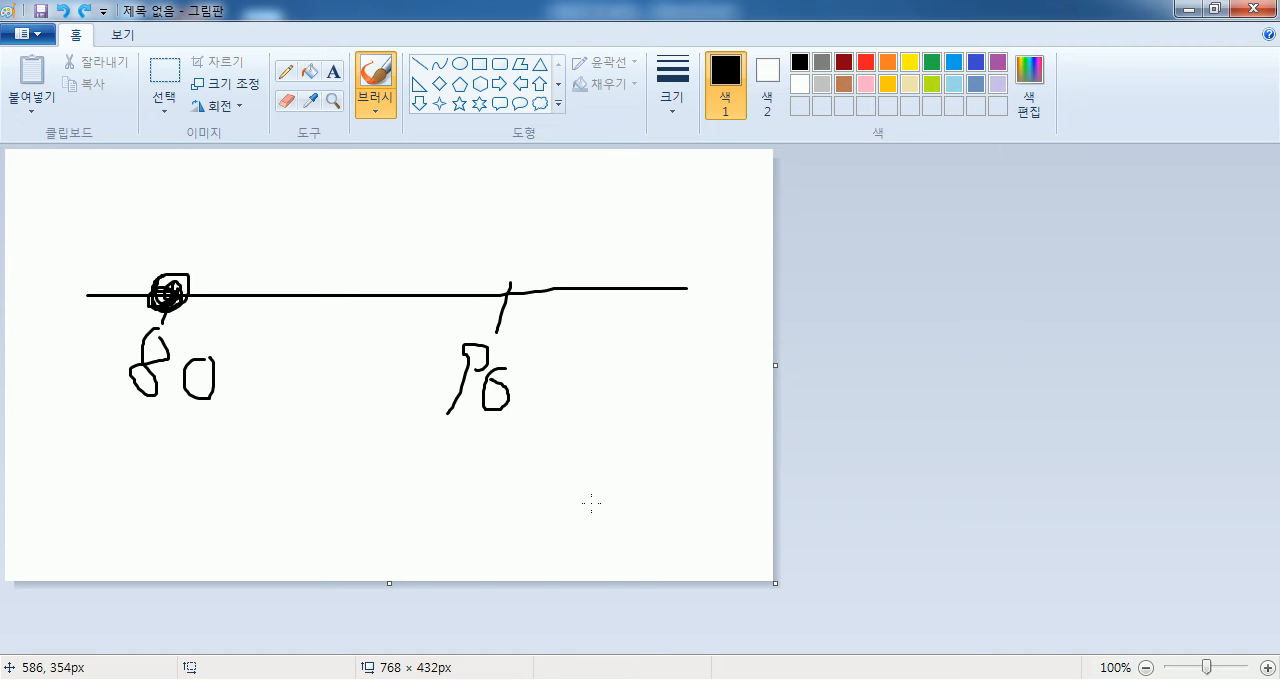
- Rewrite the zero of the 90 label and draw rightward ranges starting at 80 in black and at 90 in red
drag(510, 342, 545, 337)
mouse_move(174, 287)
mouse_down()
mouse_move(272, 208)
mouse_move(768, 194)
mouse_move(742, 219)
mouse_up()
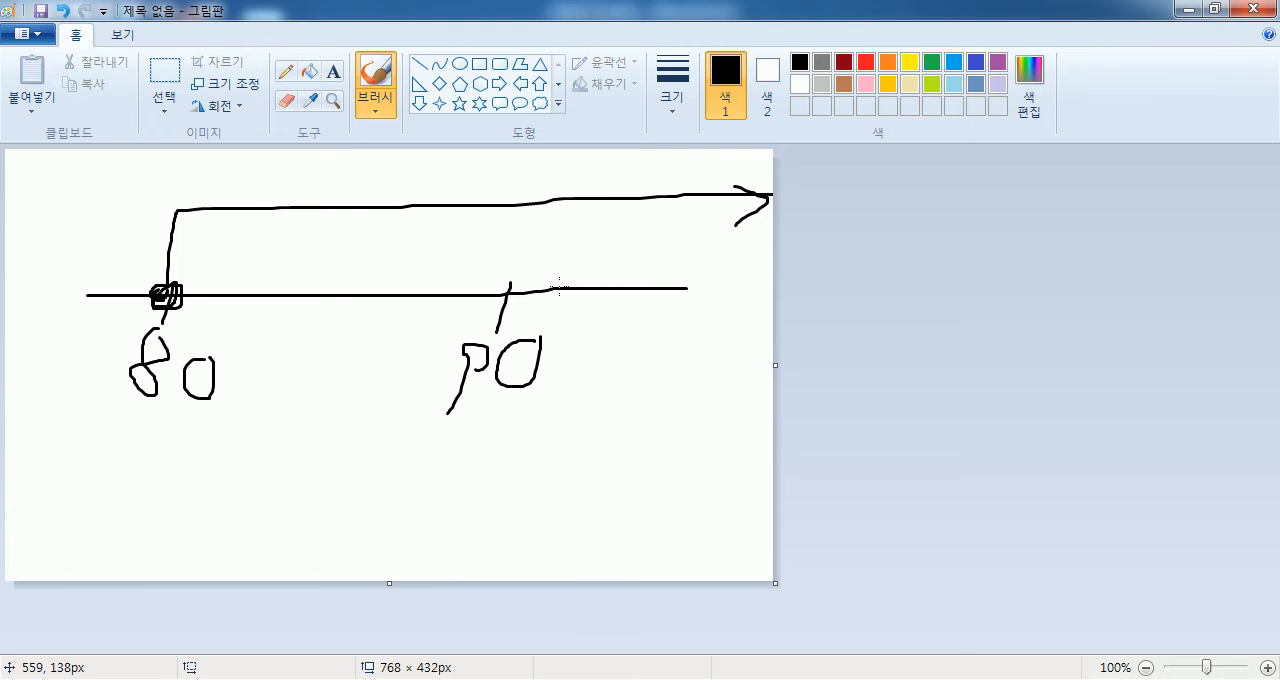
click(866, 62)
mouse_move(509, 278)
mouse_down()
mouse_move(534, 283)
mouse_move(516, 280)
mouse_move(512, 304)
mouse_move(513, 197)
mouse_move(711, 154)
mouse_up()
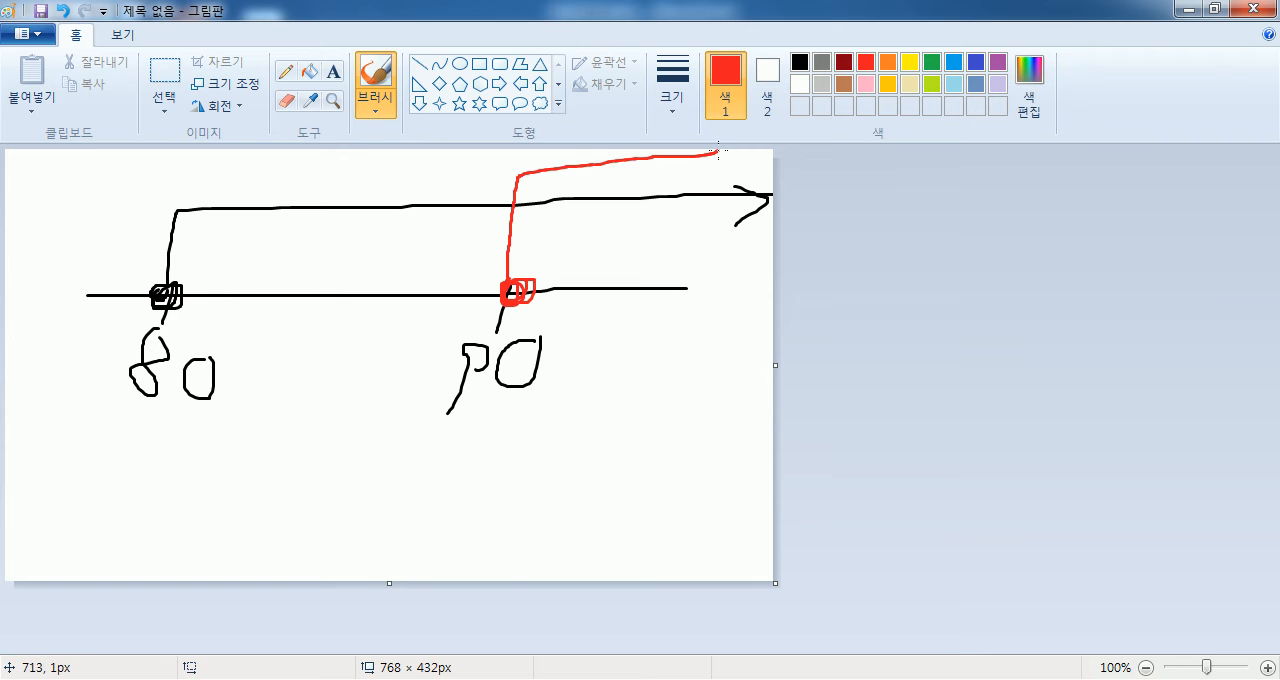
- Hatch the range above 90 in red and circle the area between 80 and 90
drag(589, 178, 550, 238)
mouse_move(659, 166)
mouse_down()
mouse_move(612, 236)
mouse_move(640, 265)
mouse_up()
drag(706, 213, 675, 268)
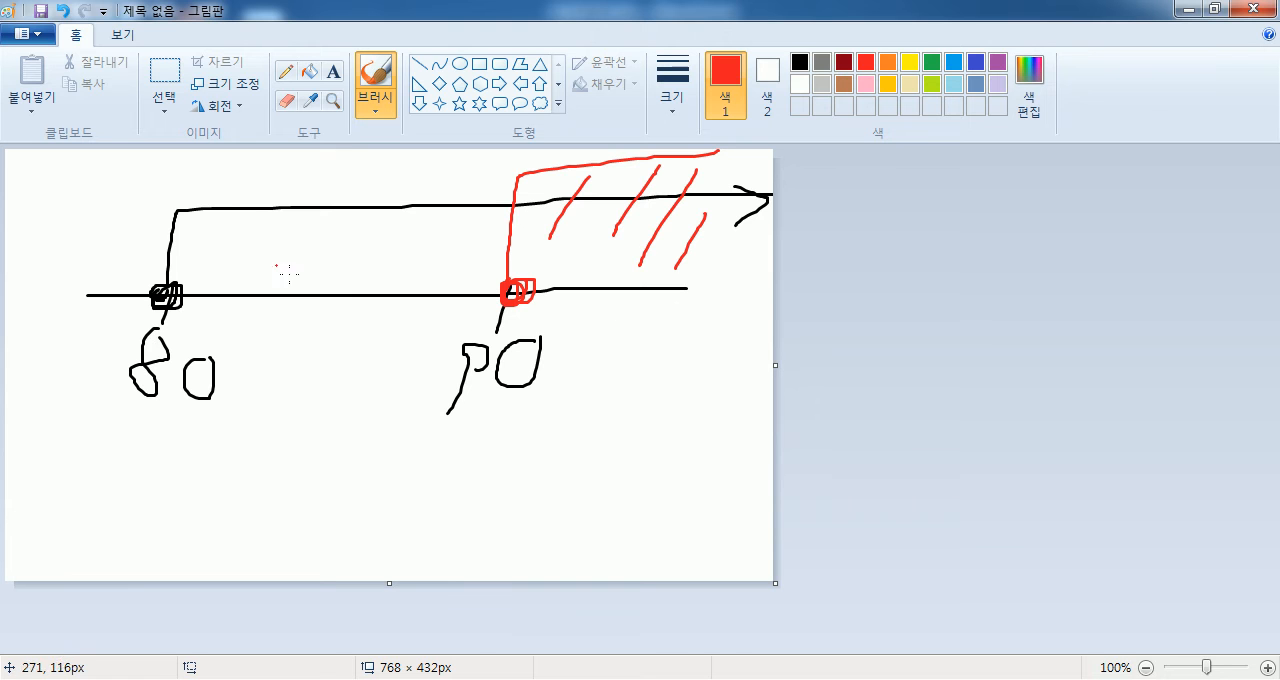
mouse_move(366, 214)
mouse_down()
mouse_move(370, 269)
mouse_move(365, 209)
mouse_up()
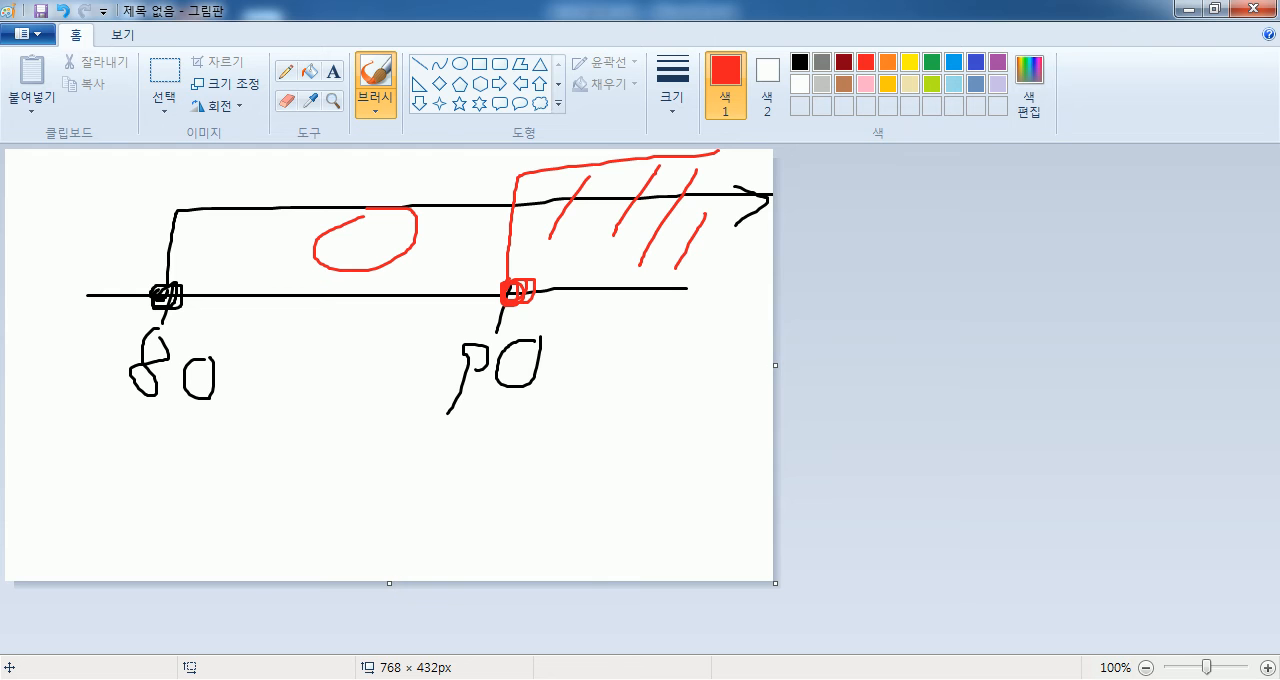
- Switch to Notepad and insert the line =COUNTIF(G4:G11, ">=80, <90") X above the subtraction formula
click(466, 670)
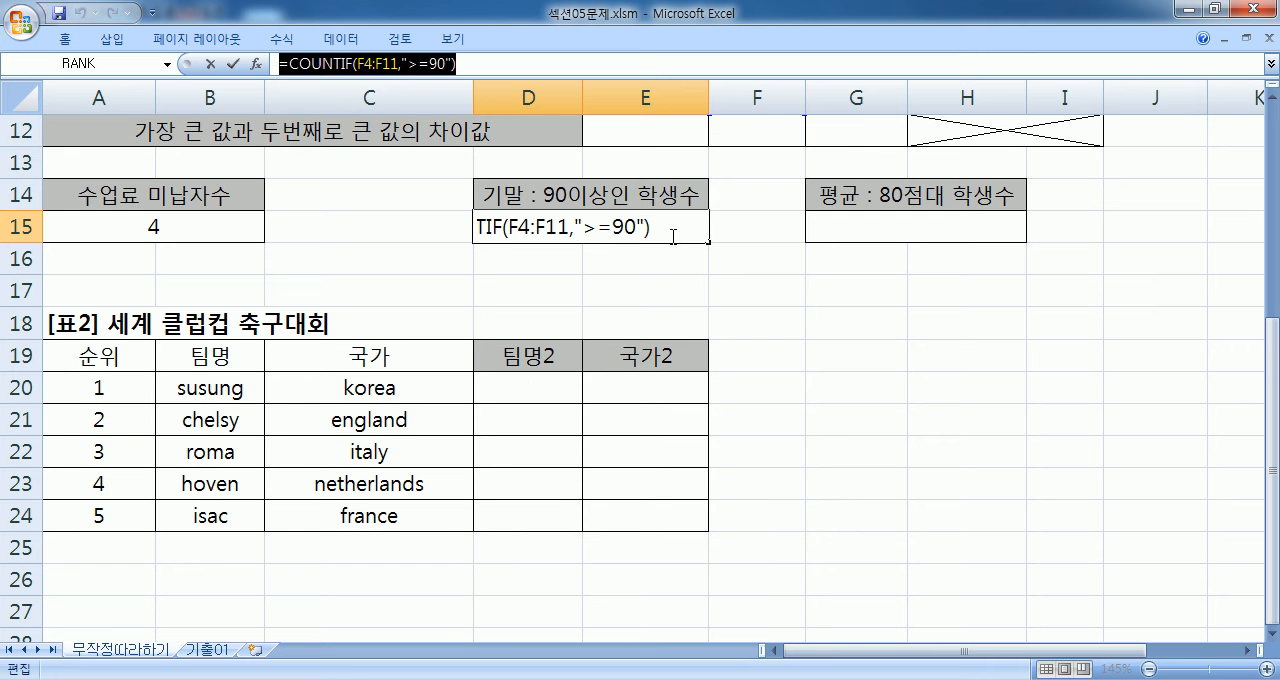
click(490, 678)
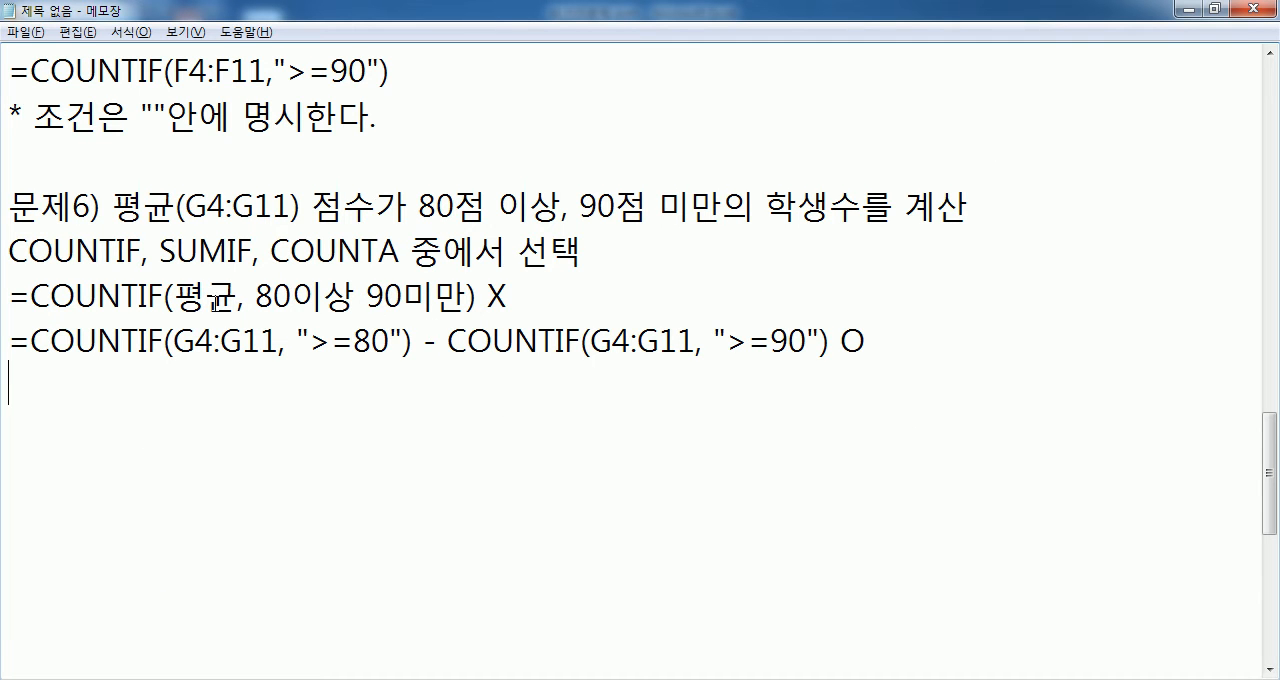
click(521, 300)
key(Return)
text(=COUN)
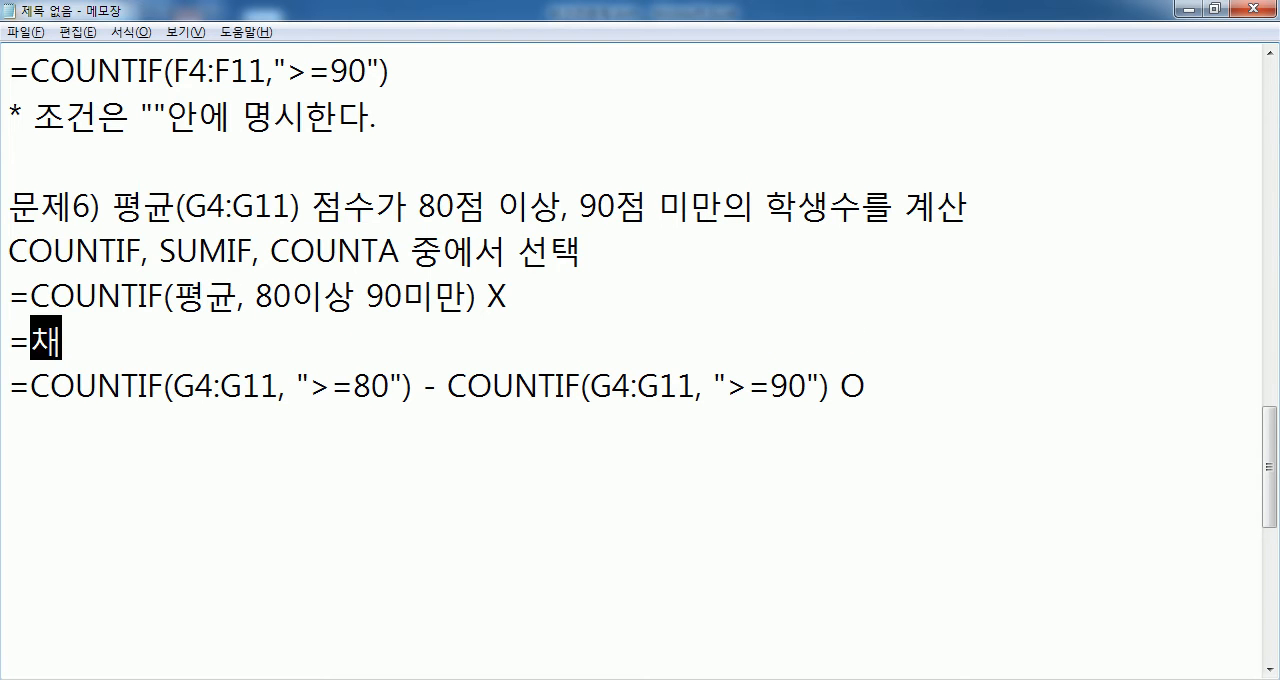
text(TI)
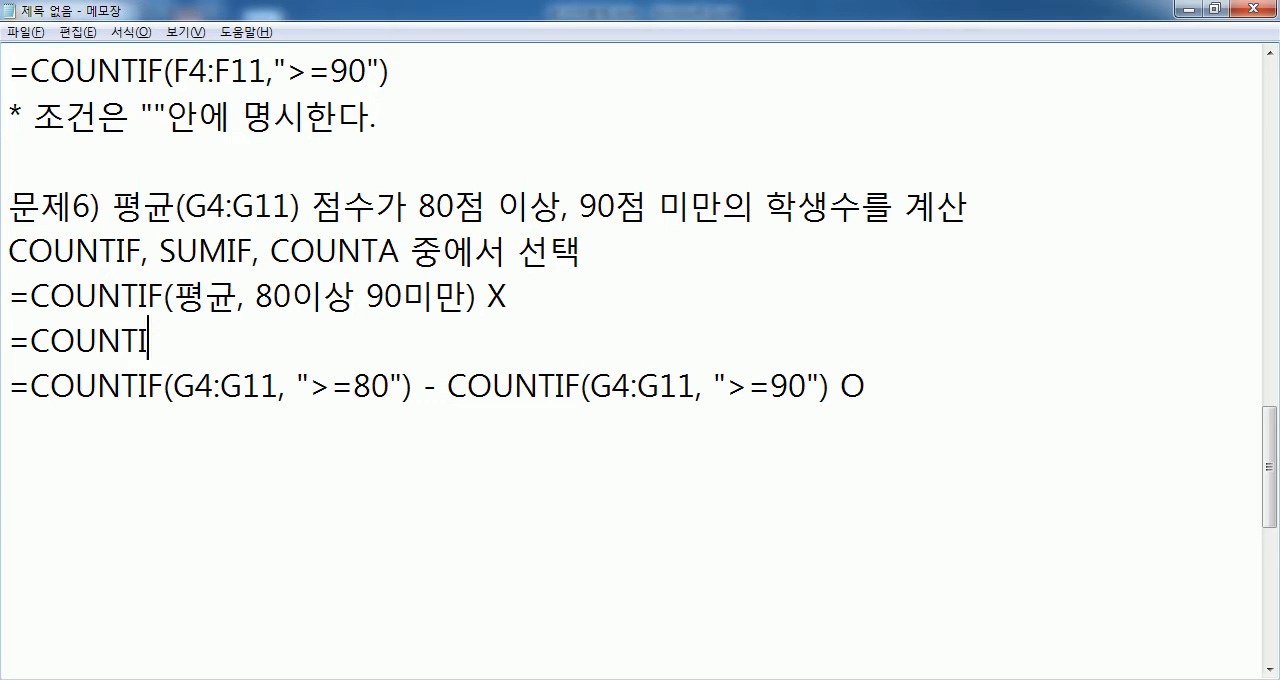
text(F(G4:G)
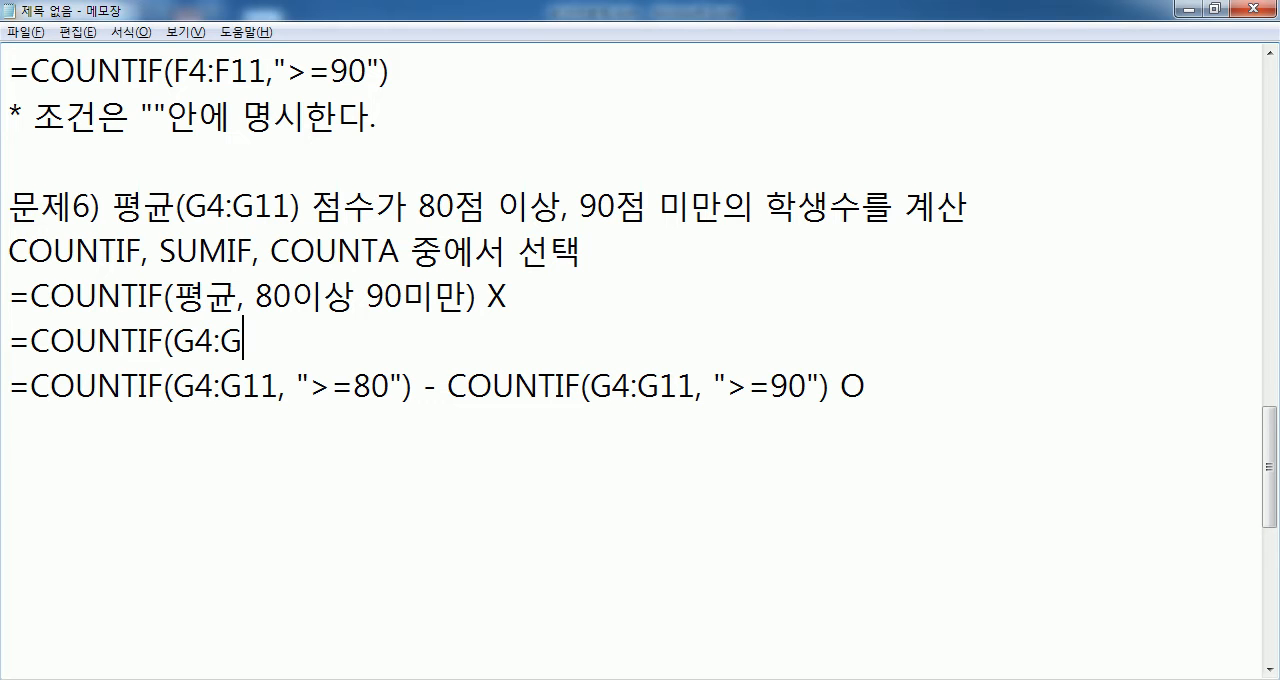
text(11, ">=80, <90"))
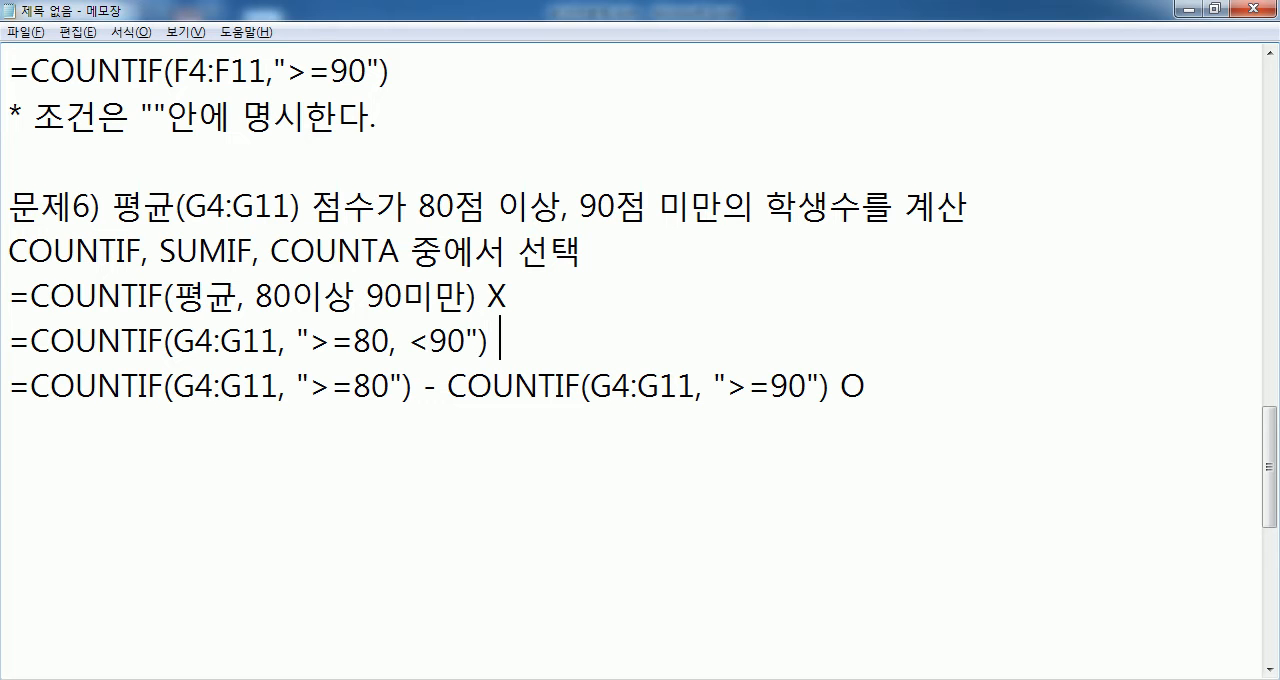
text( X)
- Compare the combined criterion ">=80, <90" with the subtraction formula, and review the number line sketch in Paint
drag(297, 340, 466, 340)
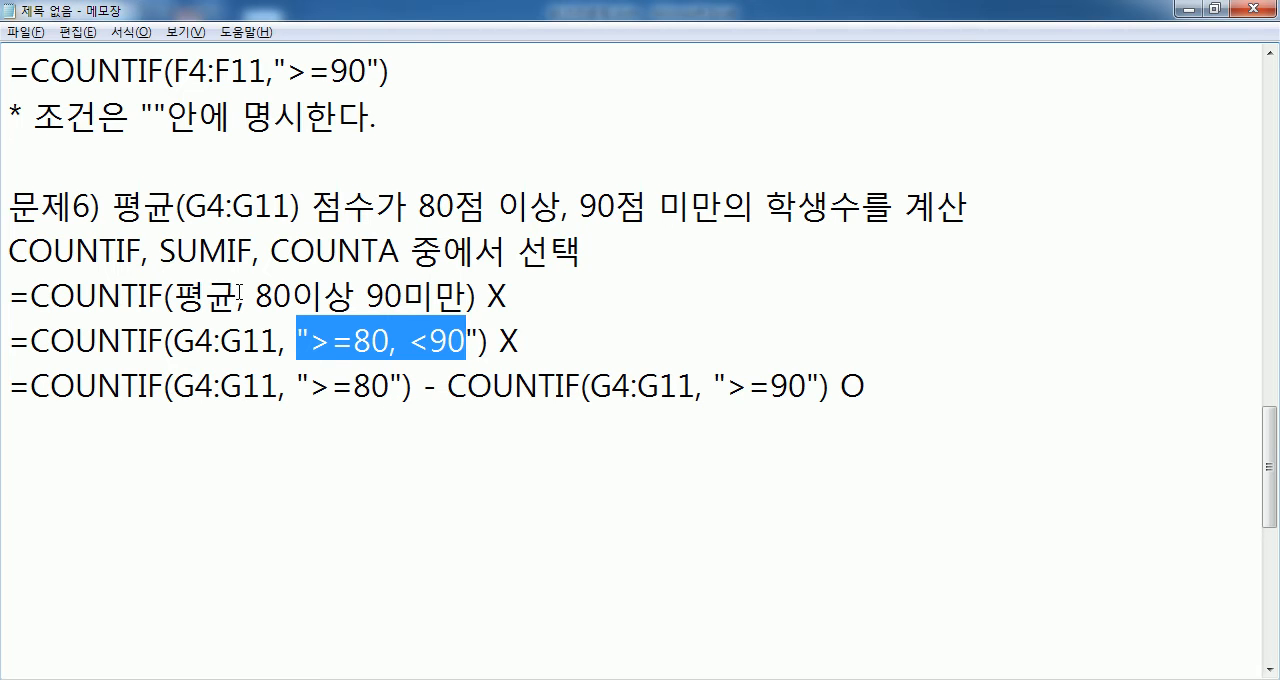
drag(396, 340, 470, 340)
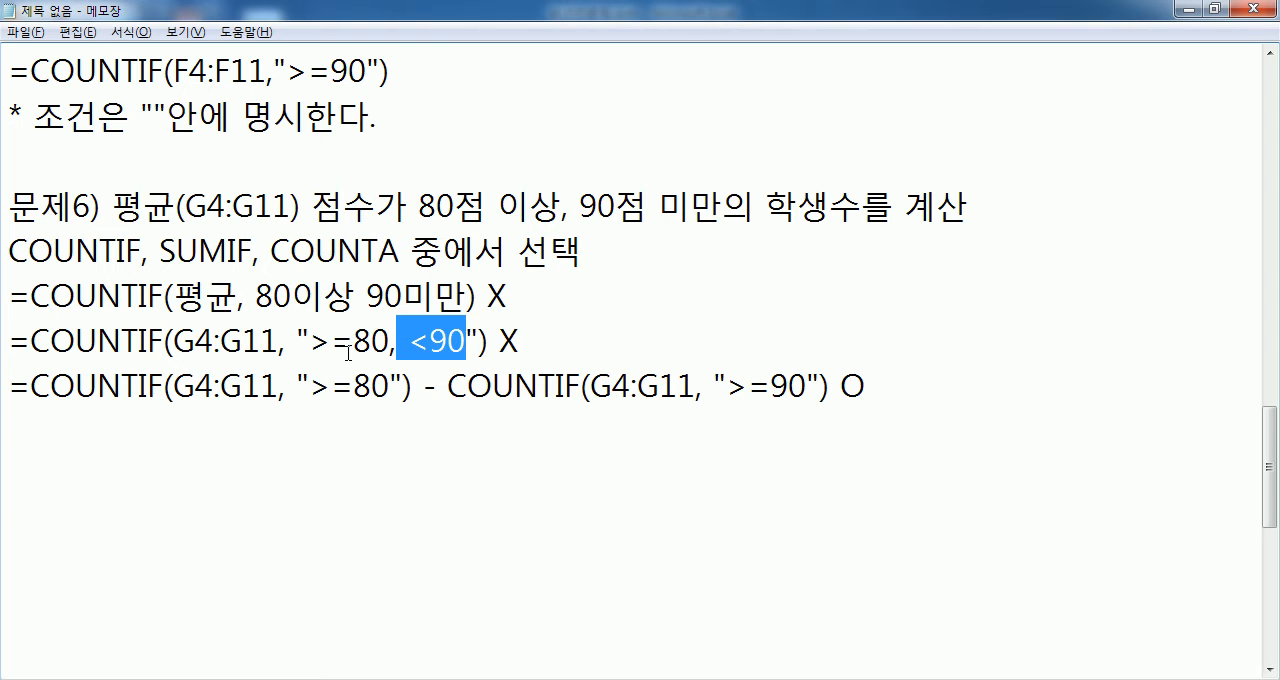
drag(411, 385, 137, 404)
click(737, 387)
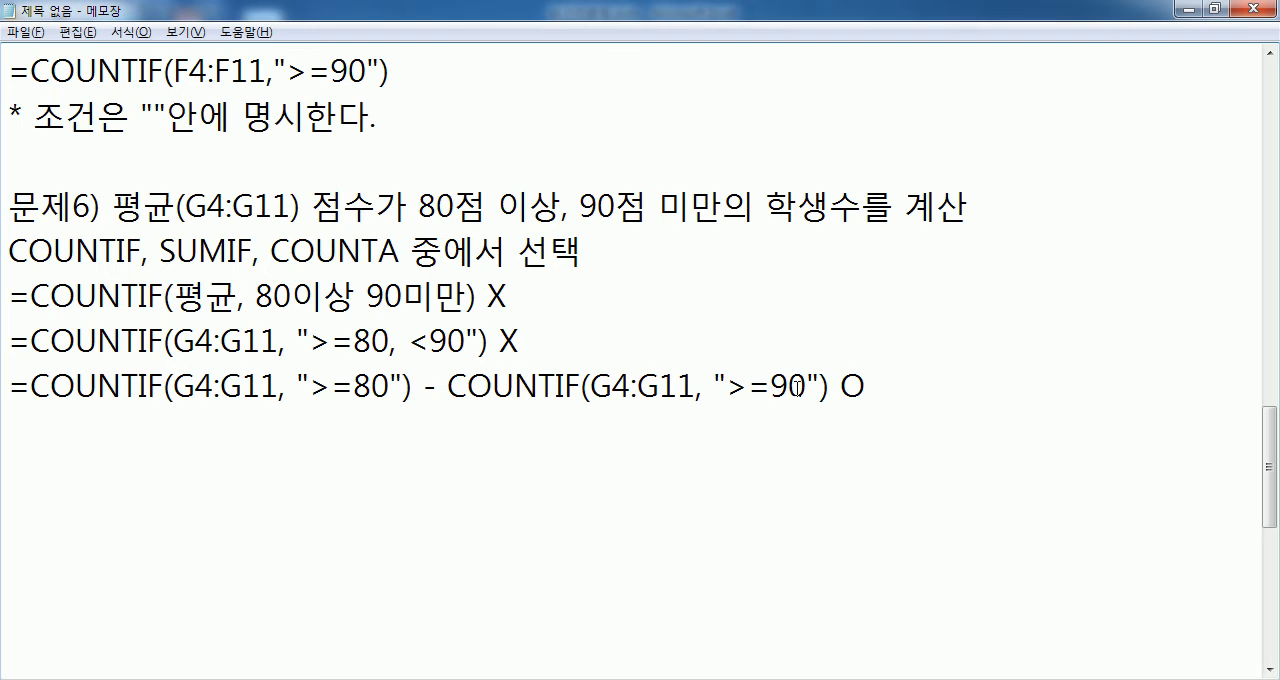
key(alt+Tab)
key(alt+Tab)
key(alt+Tab)
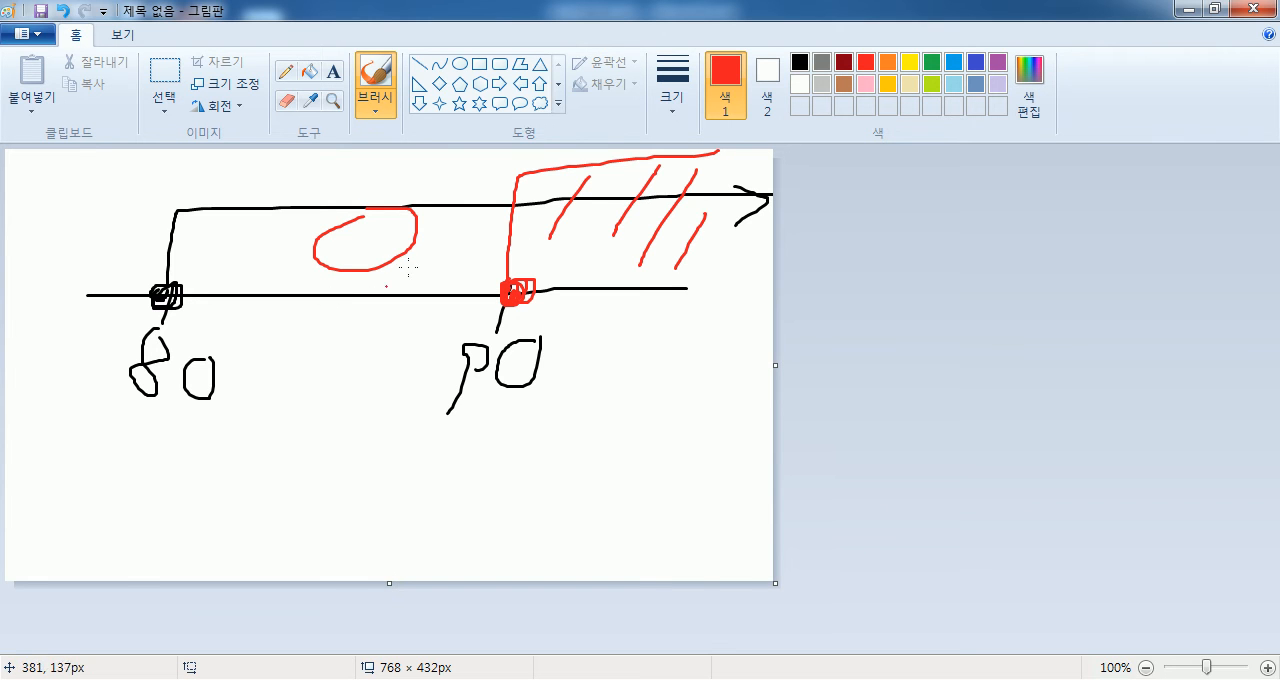
- Switch to Excel, confirm the open formula in D15 and start a COUNTIF in G15 over the averages G4:G11
click(482, 679)
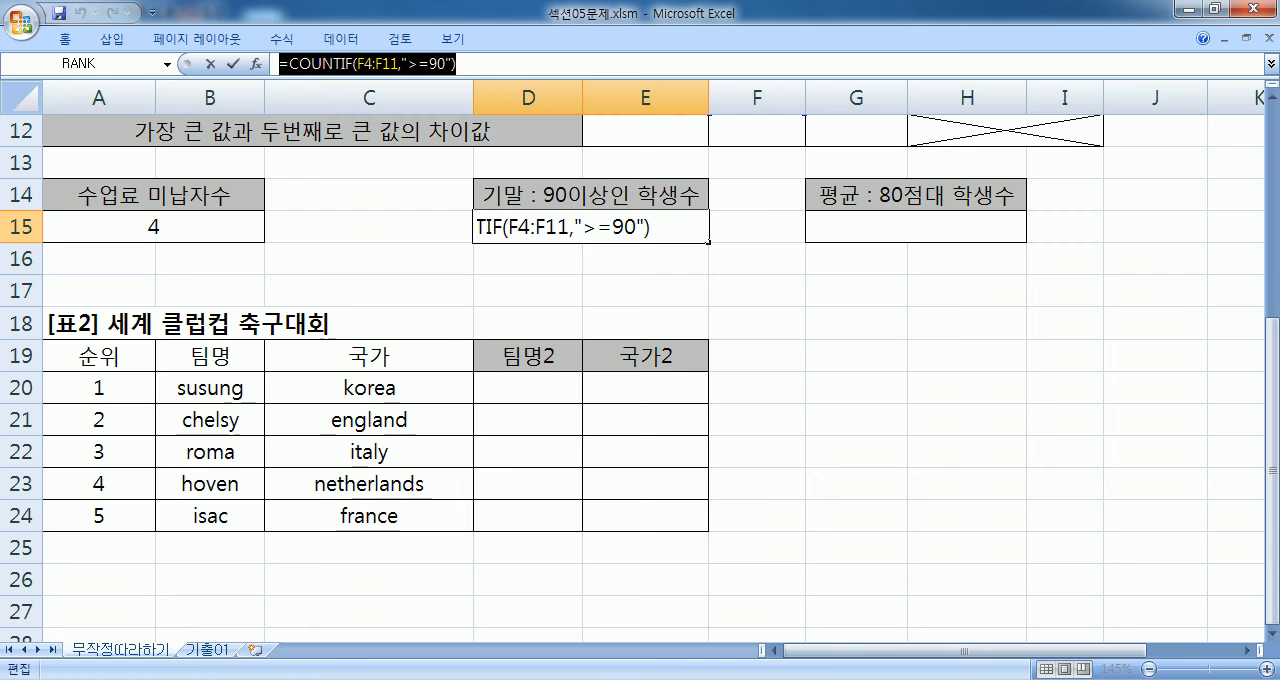
key(ctrl+Return)
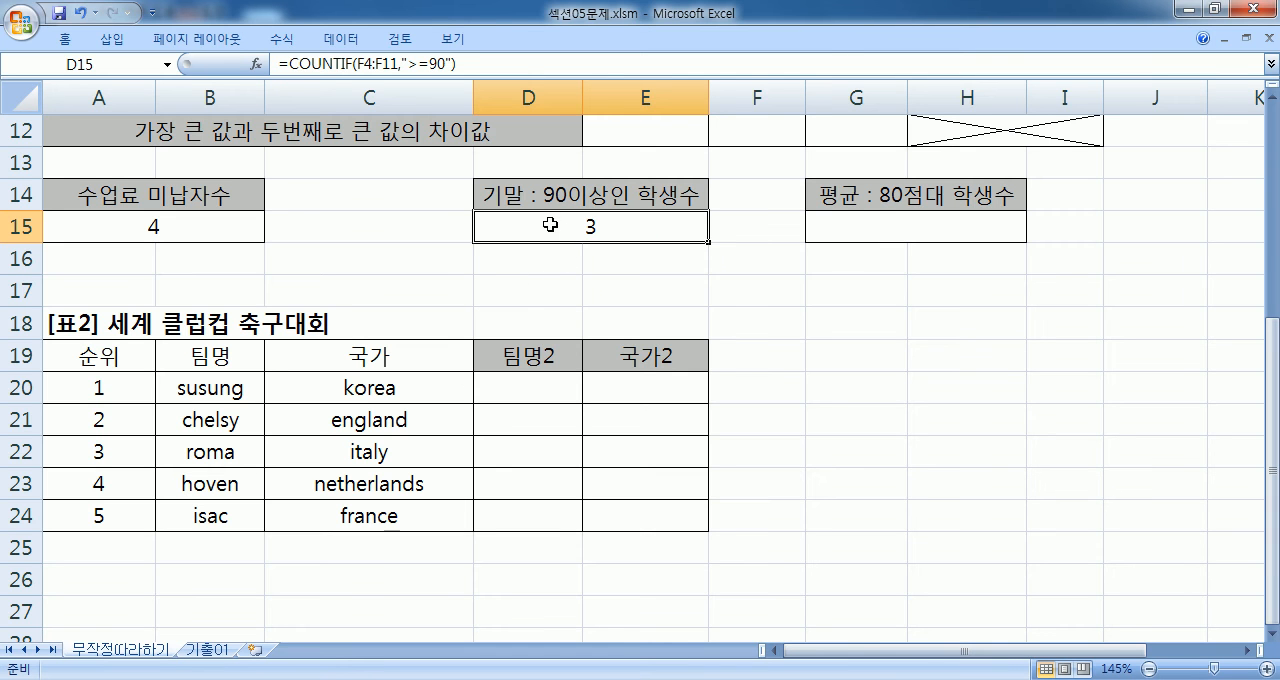
click(880, 222)
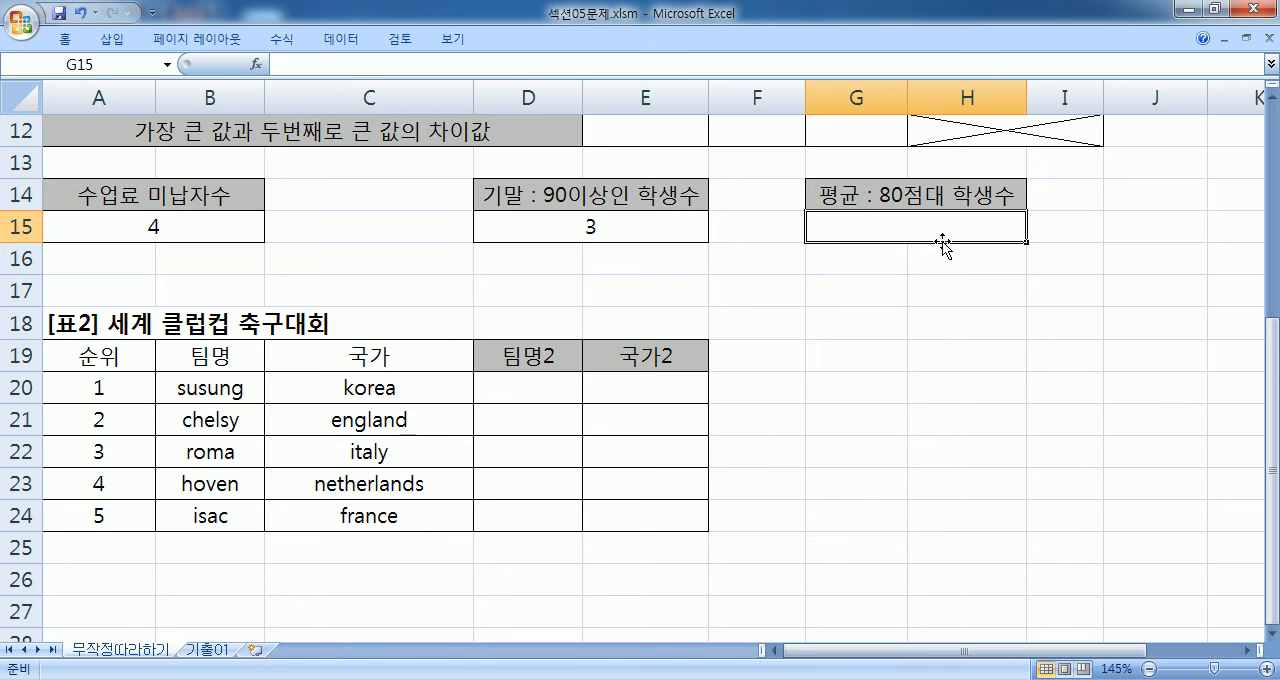
text(=COUNTIF()
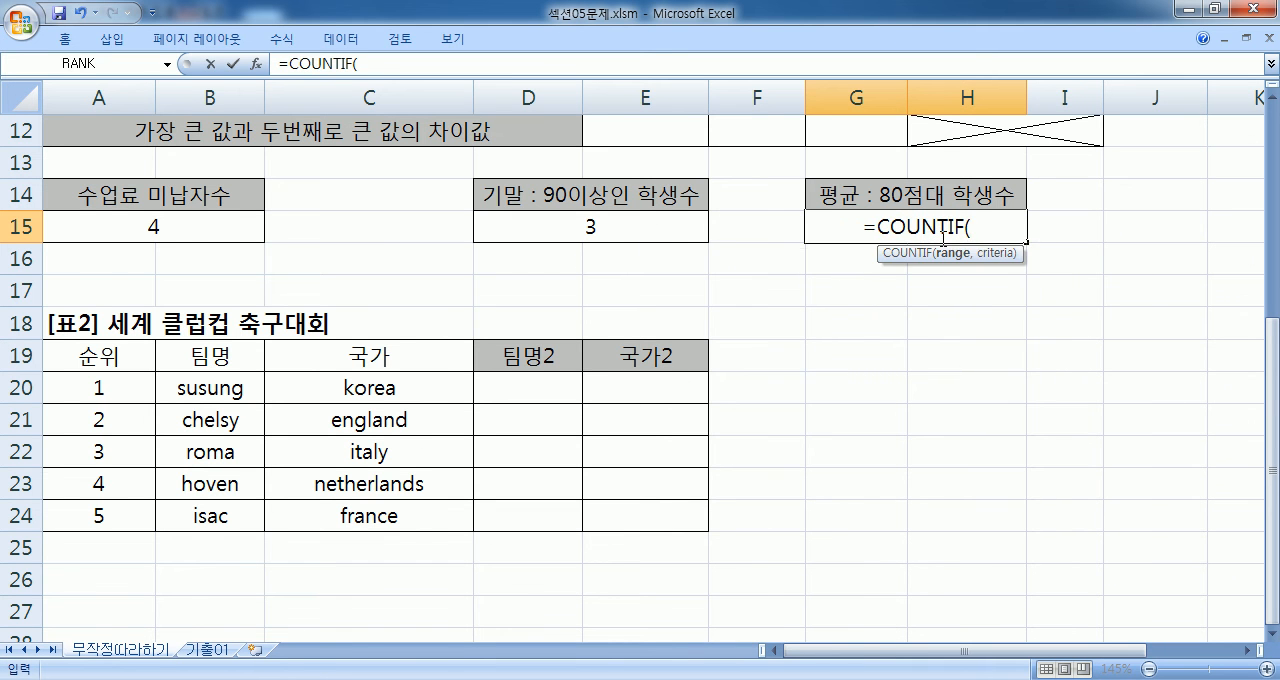
scroll(1030, 330, up, 4)
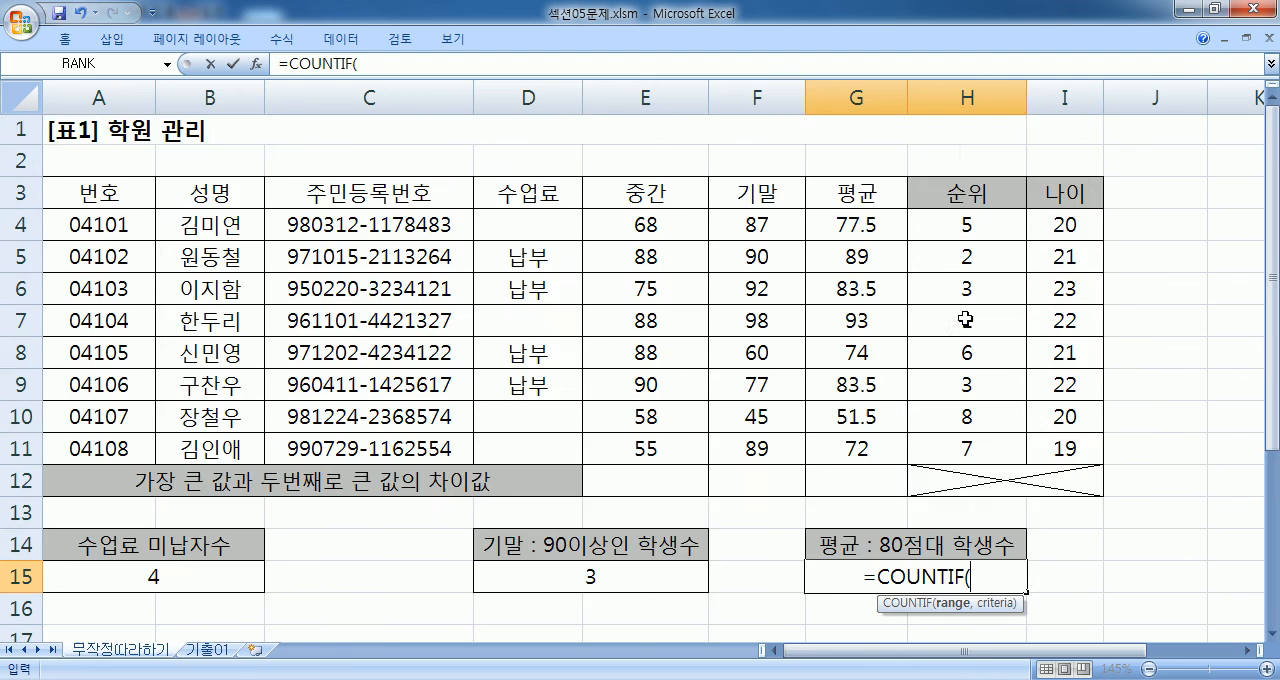
drag(857, 224, 856, 450)
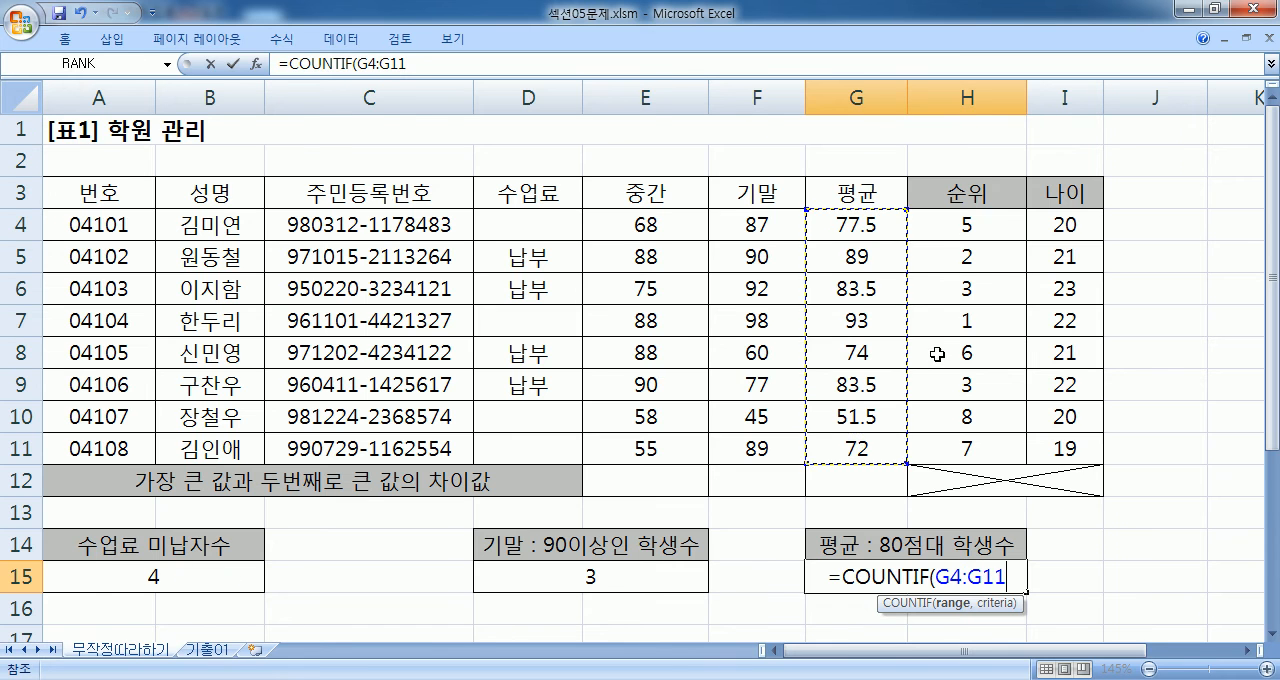
- Complete the COUNTIF formula in G15 with the criterion ">=80" and enter it
scroll(940, 357, down, 3)
text(,)
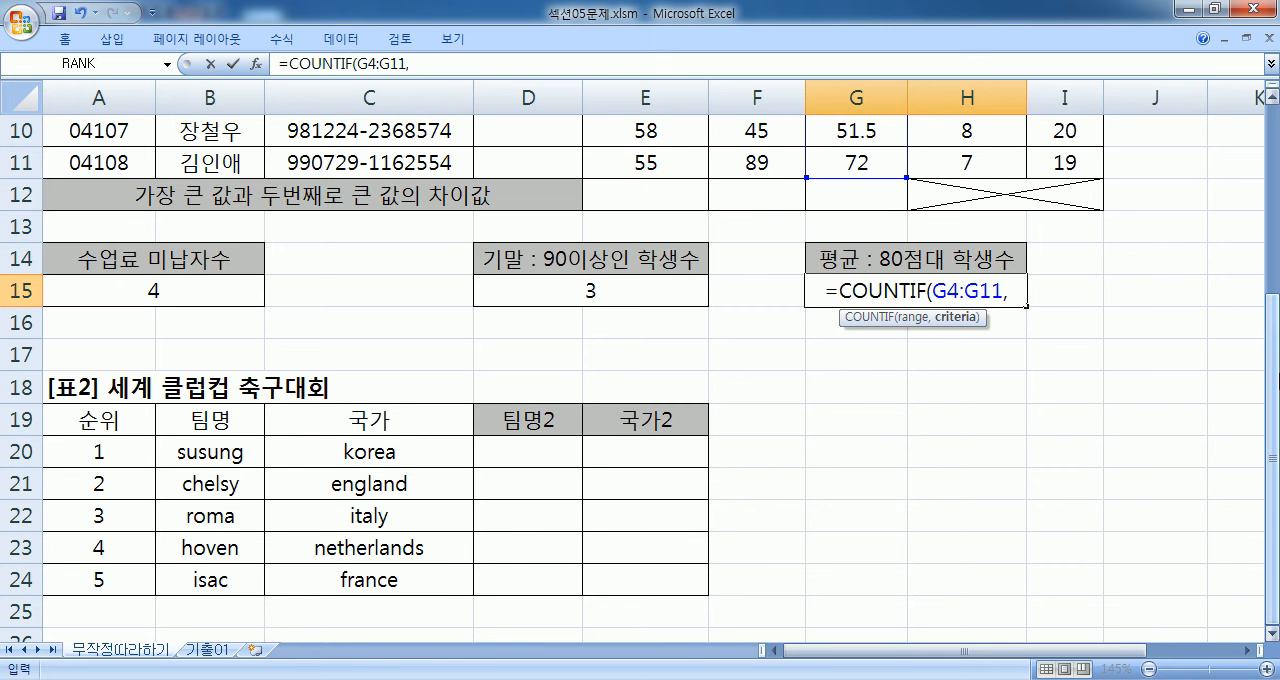
text(">=80"))
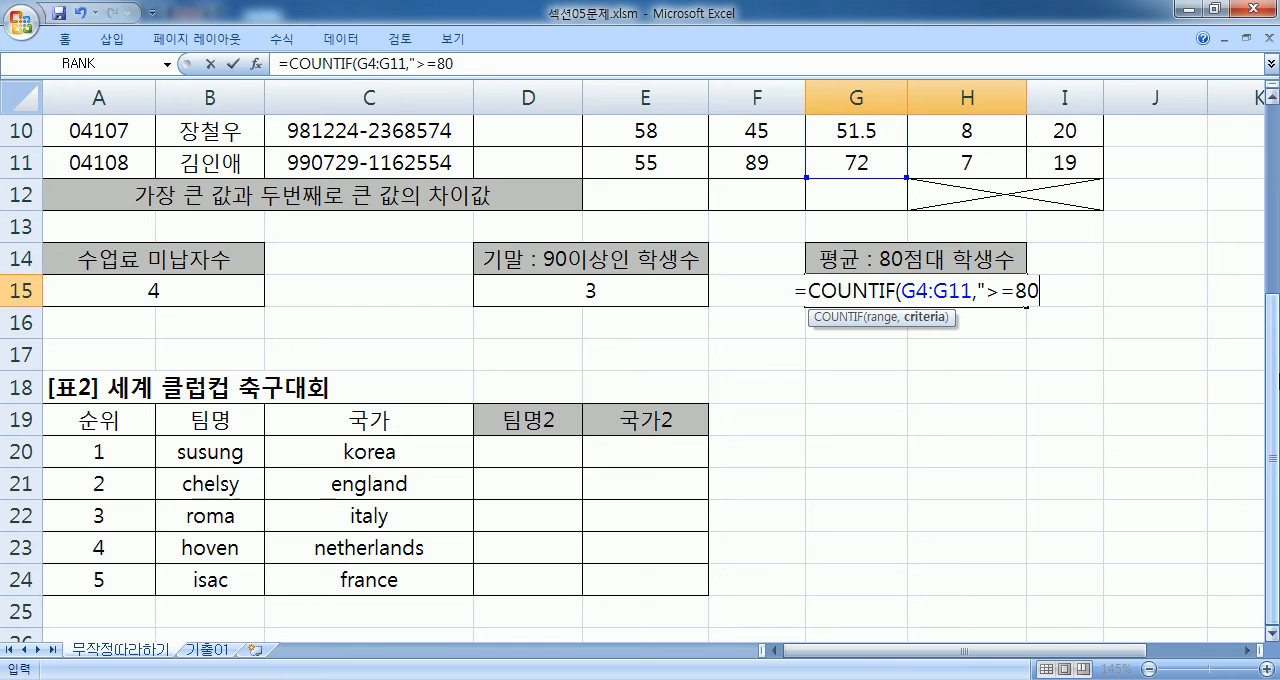
key(shift+Return)
key(Down)
key(F2)
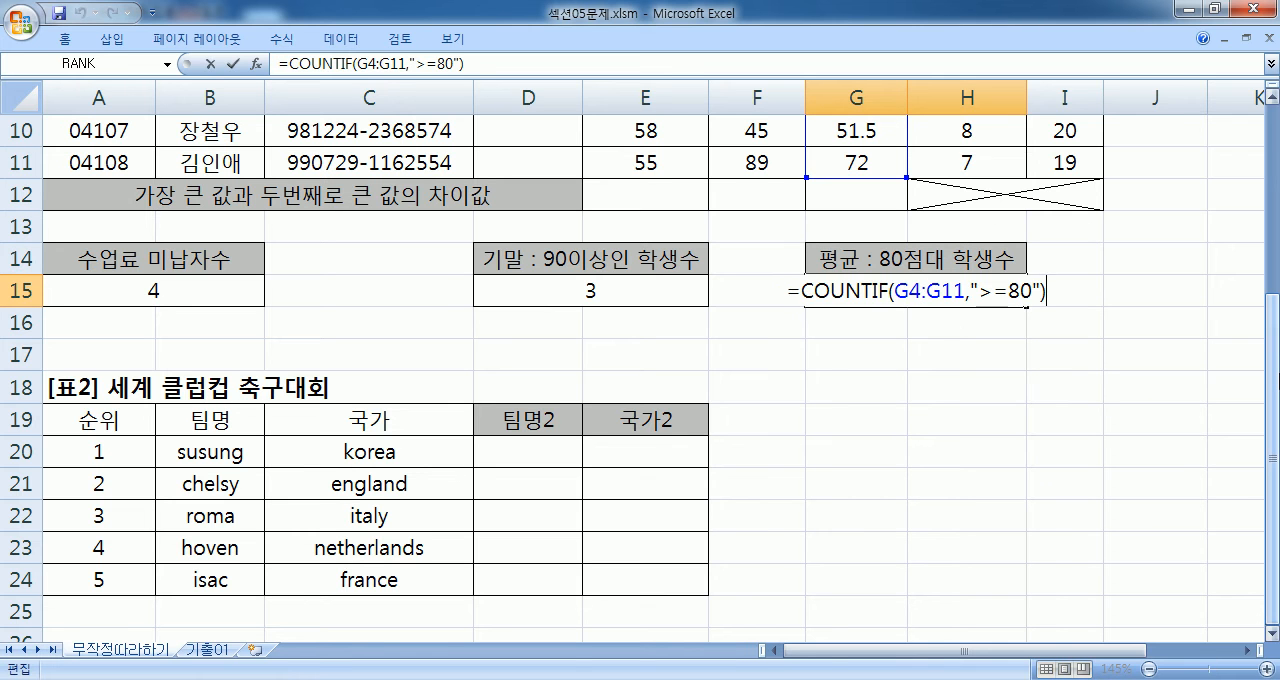
key(Escape)
- Fill the averages of 80 or more in G5, G6, G7 and G9 with yellow
scroll(866, 279, up, 3)
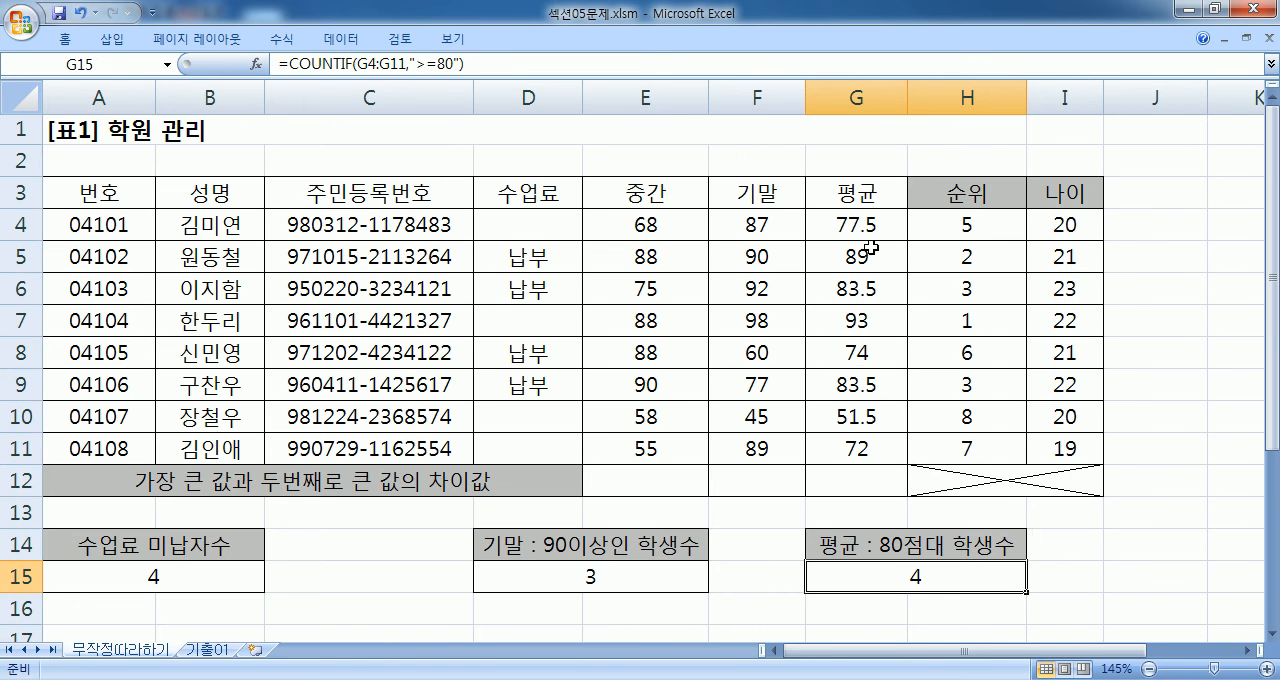
click(862, 256)
ctrl+click(860, 288)
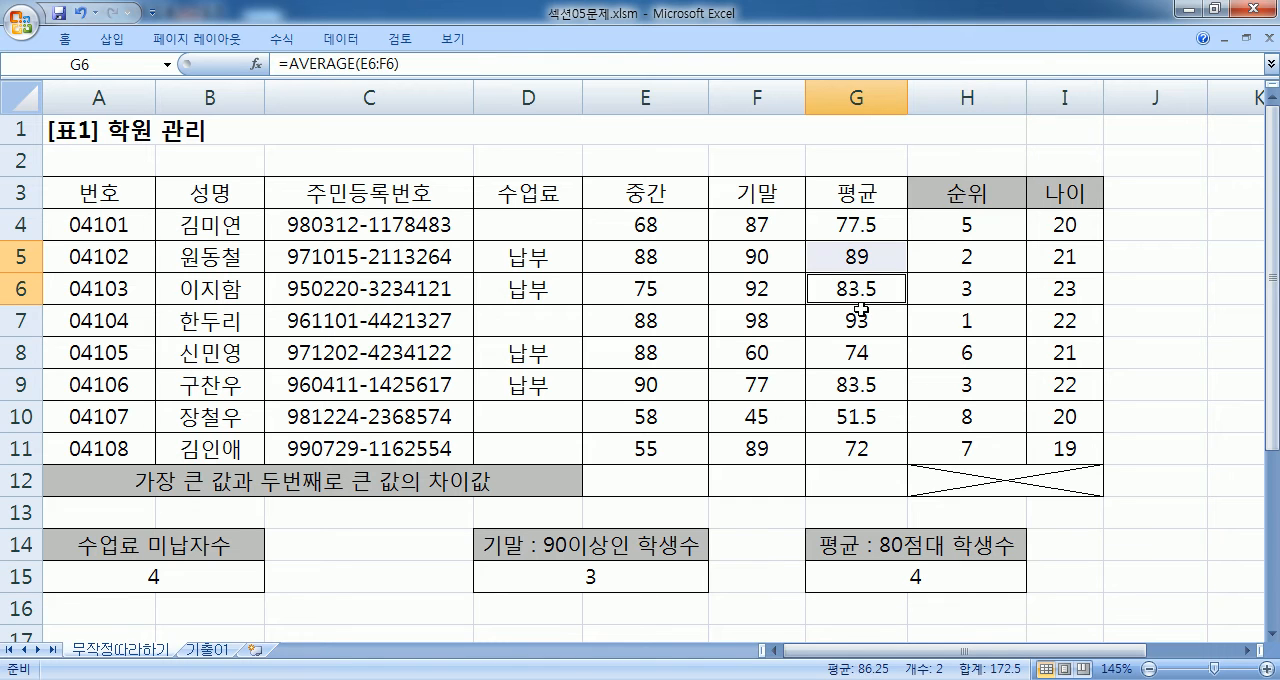
ctrl+click(860, 319)
ctrl+click(854, 387)
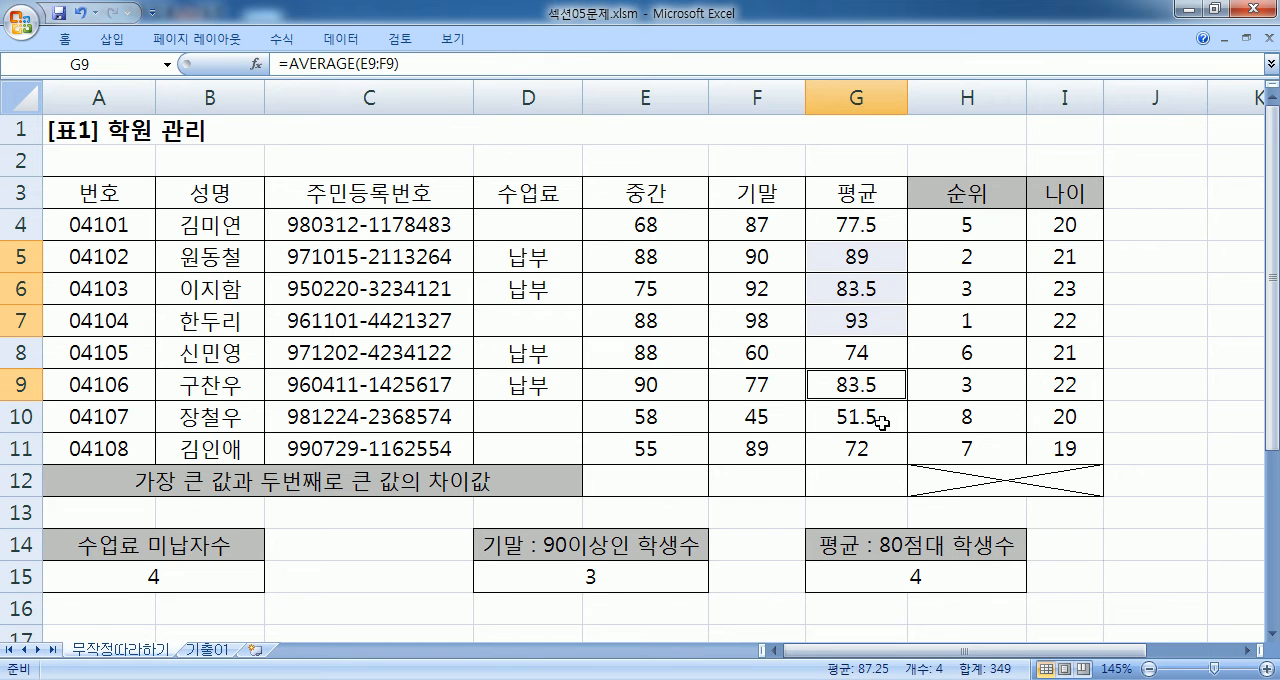
click(66, 40)
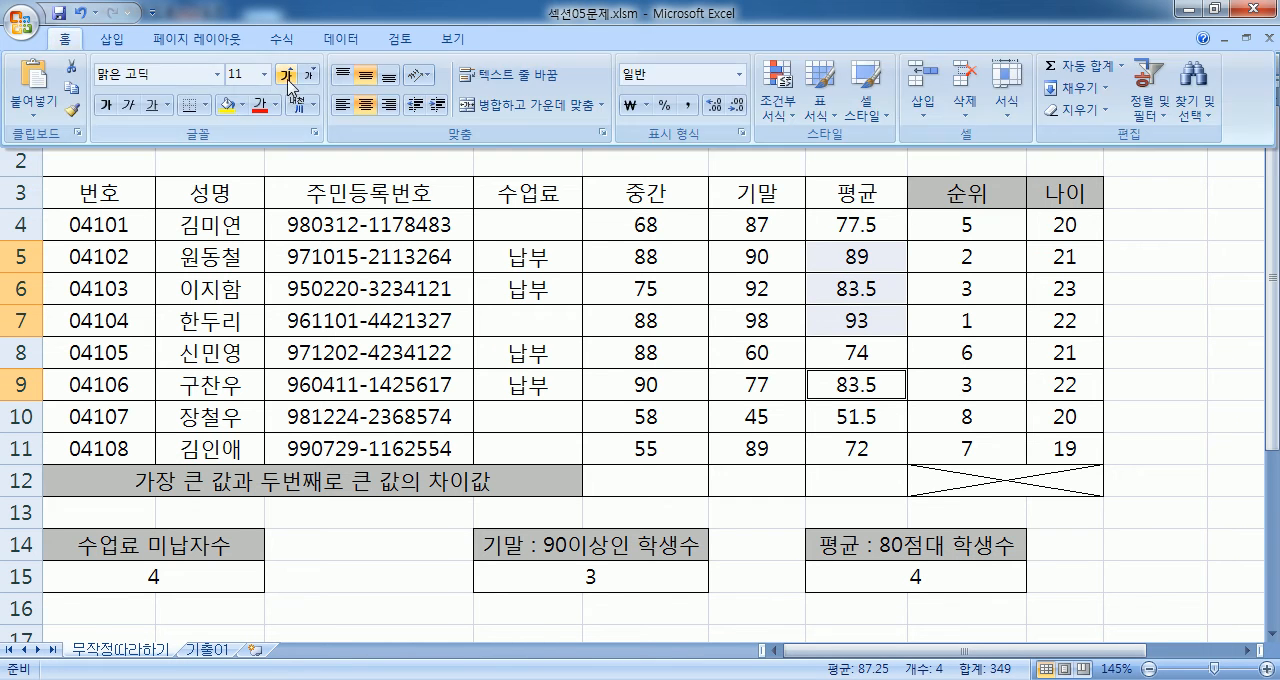
click(228, 104)
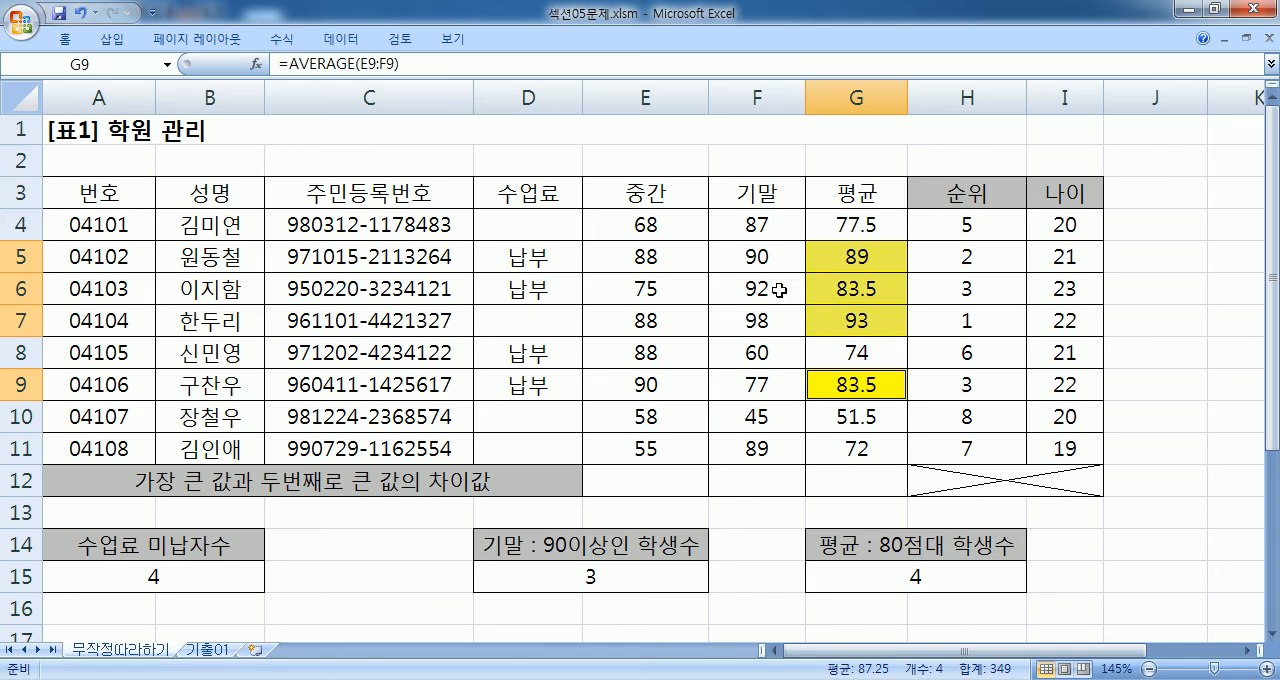
- Change the fill of the average above 90 in G7 to red
click(846, 317)
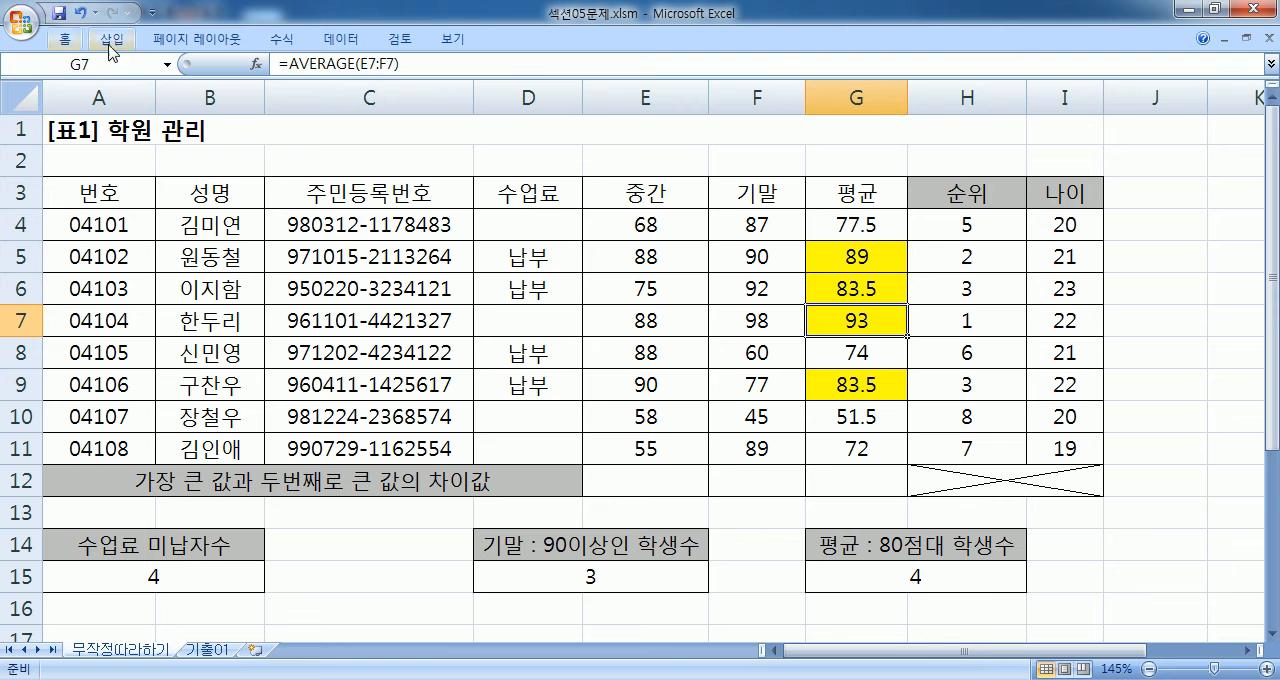
click(64, 44)
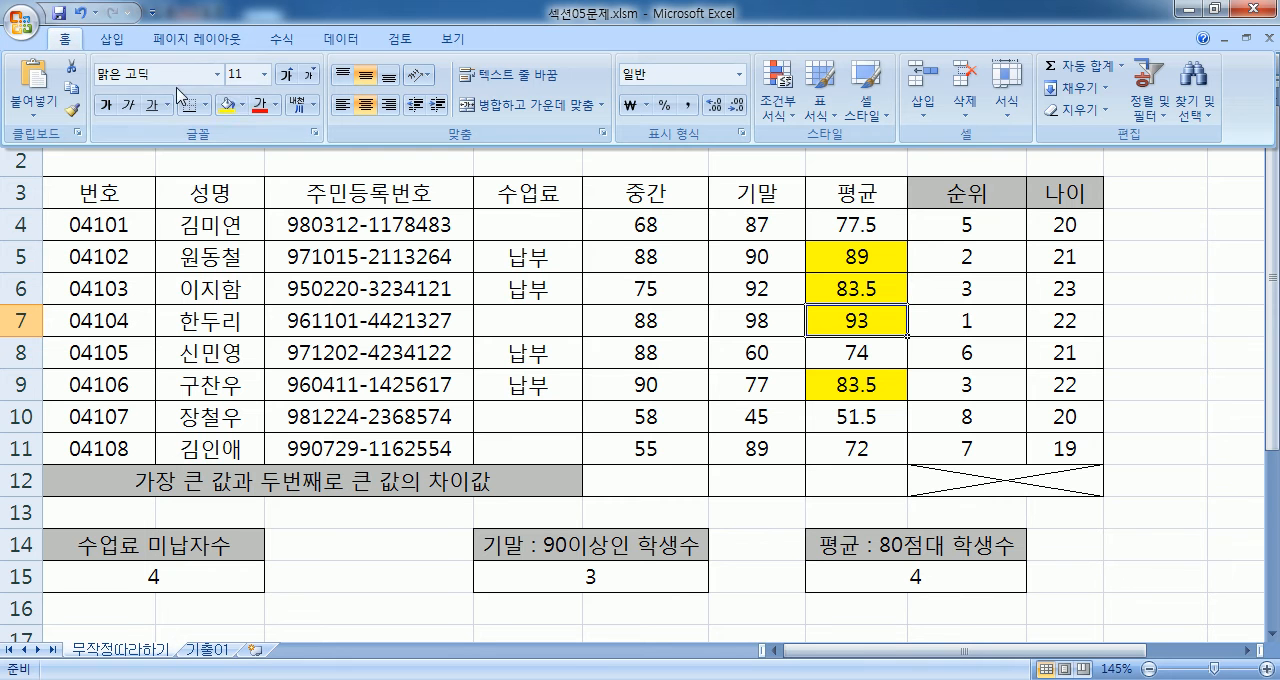
click(242, 104)
click(242, 258)
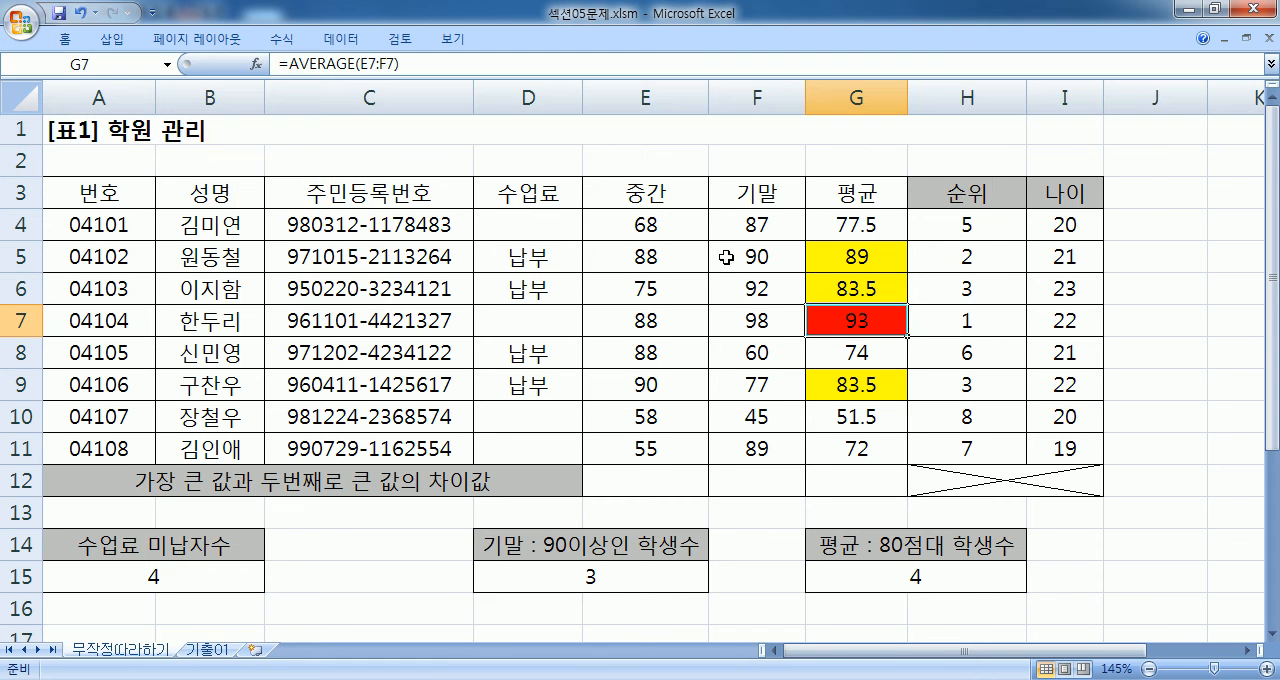
- Extend the COUNTIF formula in G15 by subtracting a second COUNTIF over the averages G4:G11
click(838, 256)
click(840, 278)
click(866, 382)
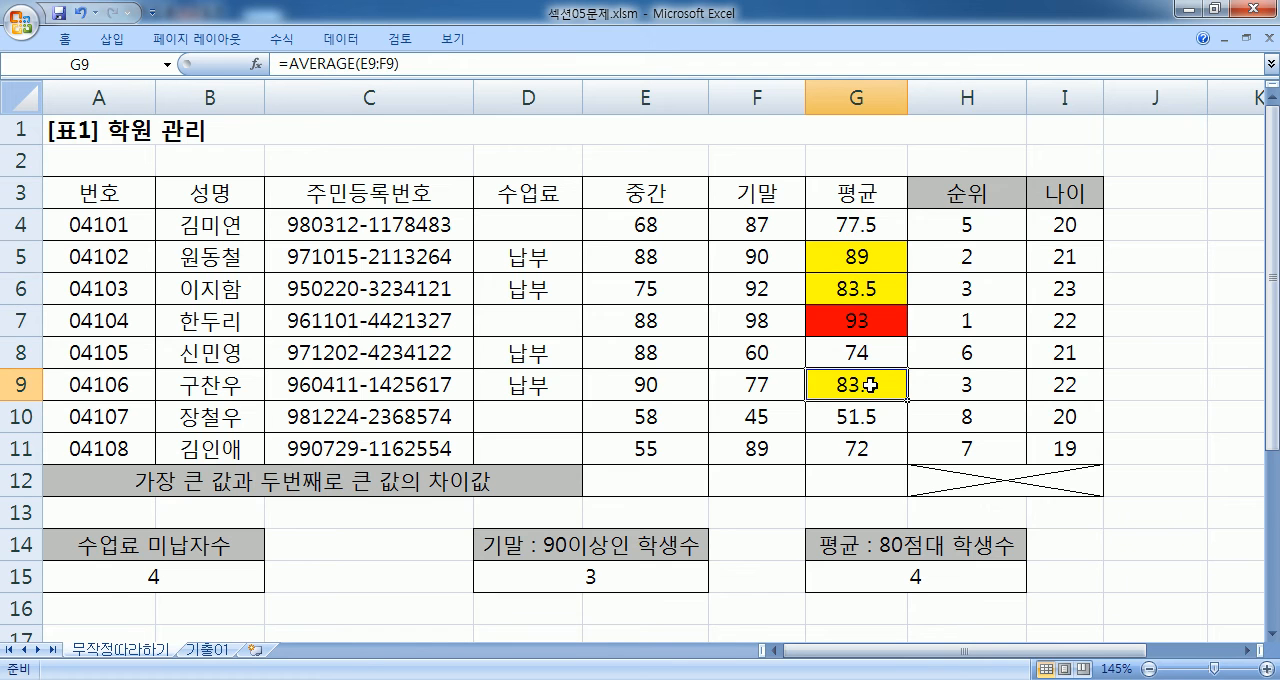
scroll(900, 340, down, 2)
click(990, 390)
double_click(990, 390)
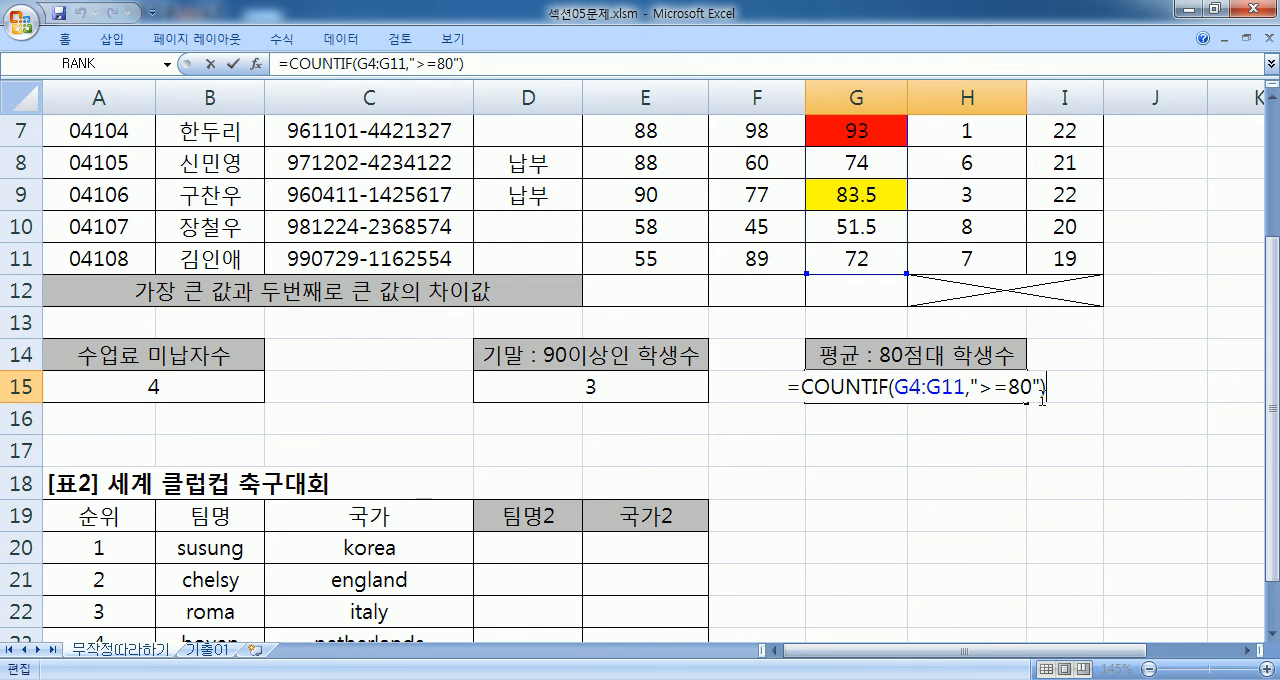
text(-COUNTIF()
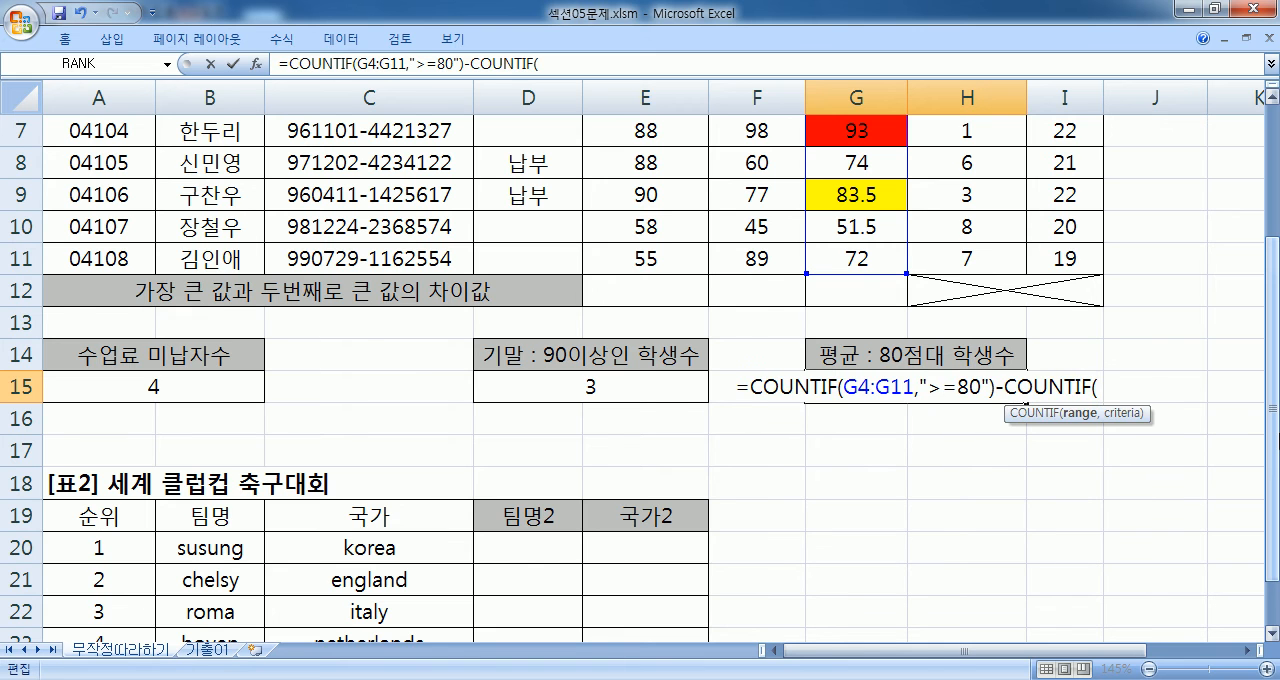
scroll(836, 216, up, 2)
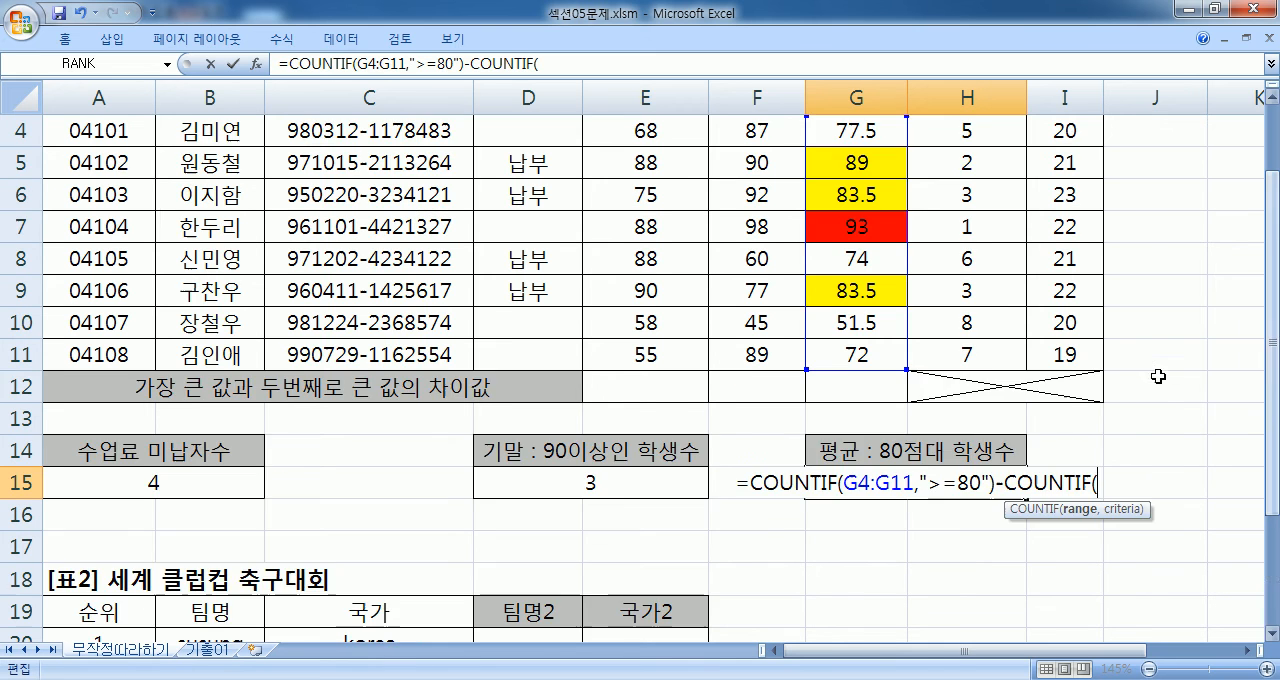
drag(836, 216, 828, 452)
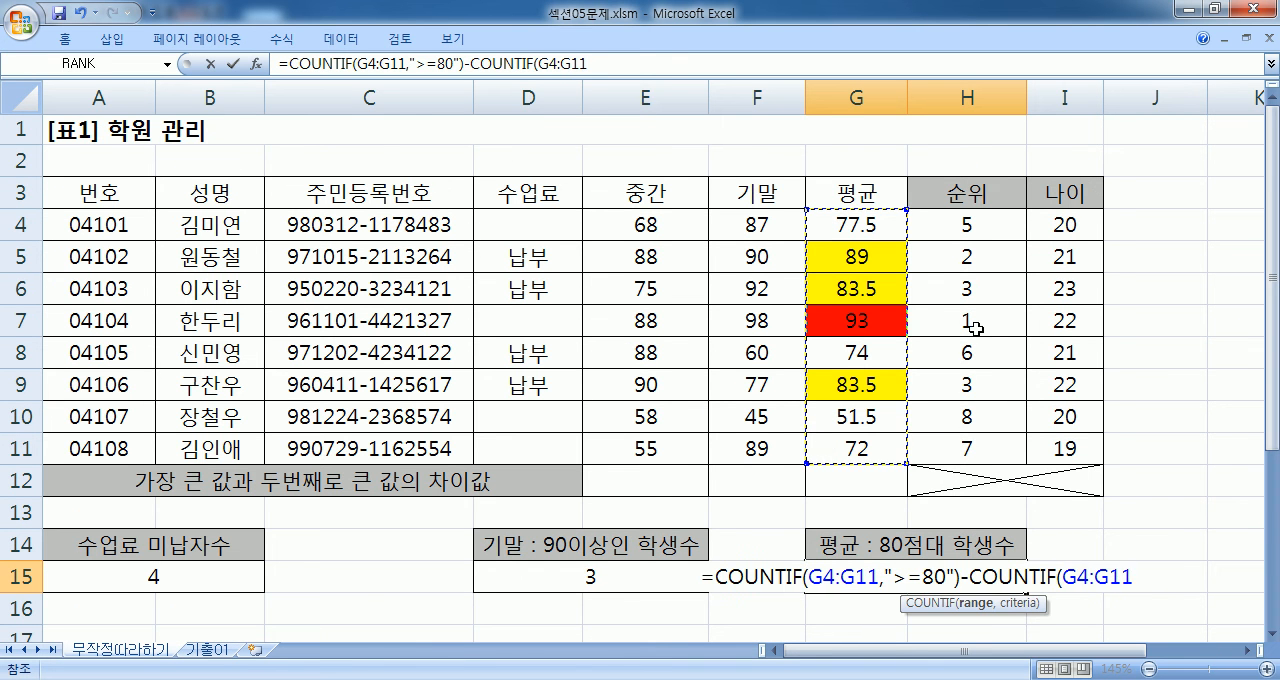
- Complete the subtracted COUNTIF in G15 with the criterion ">=90", enter the formula and review it
scroll(960, 331, down, 1)
text(,">=90)
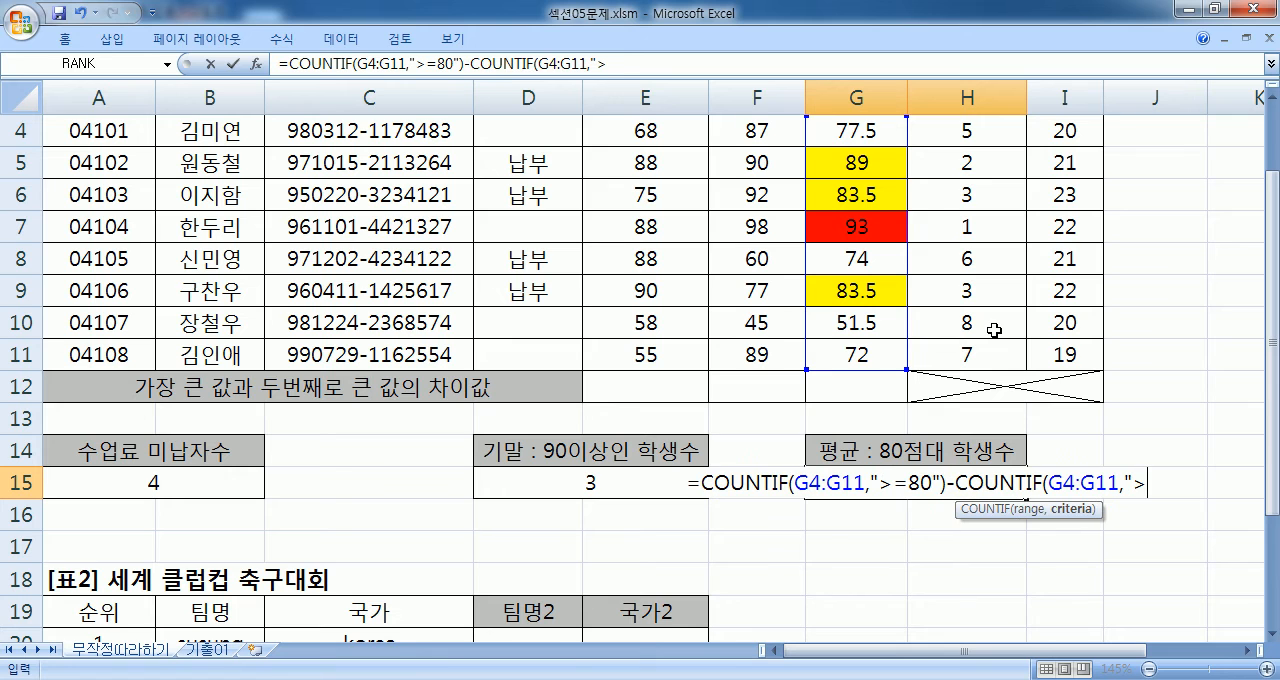
text(")
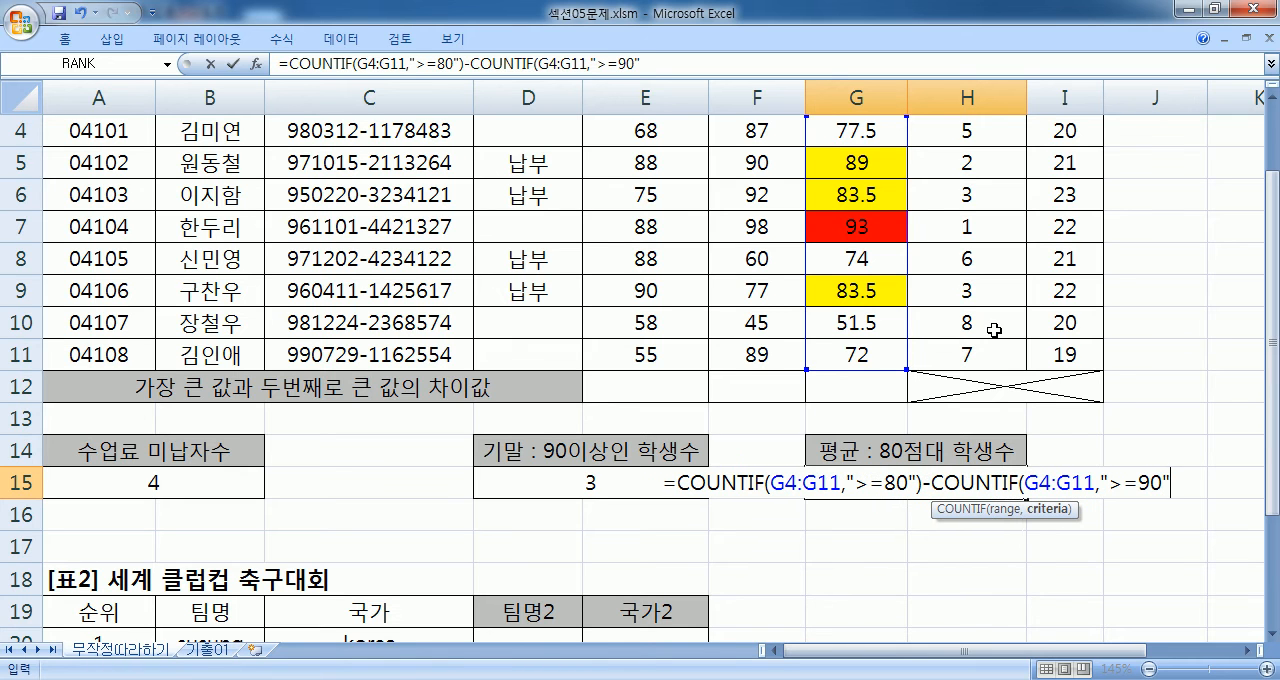
text())
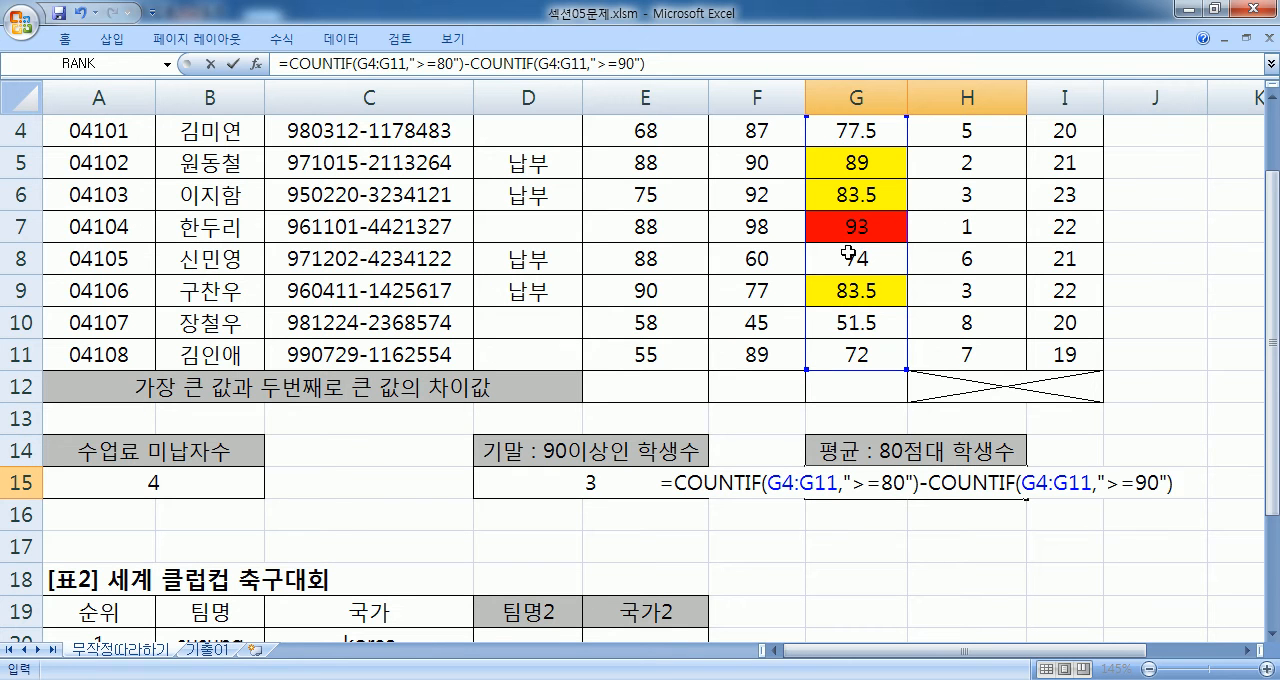
key(Return)
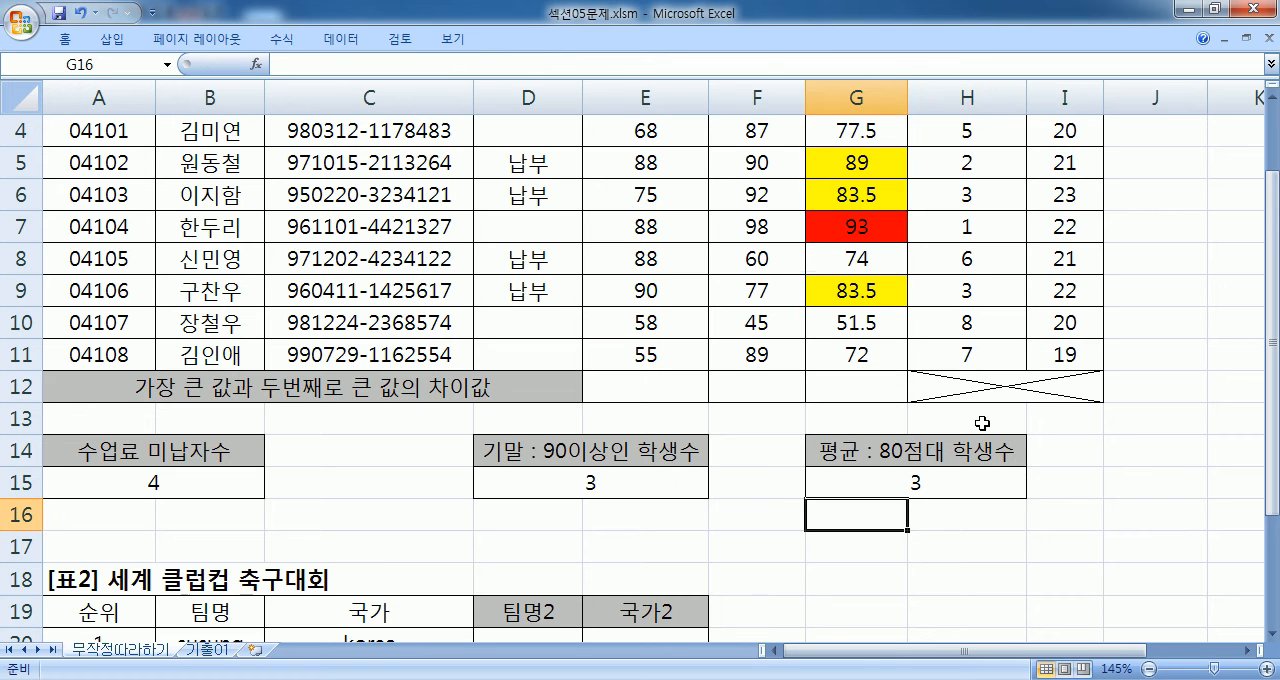
click(1006, 474)
double_click(1010, 470)
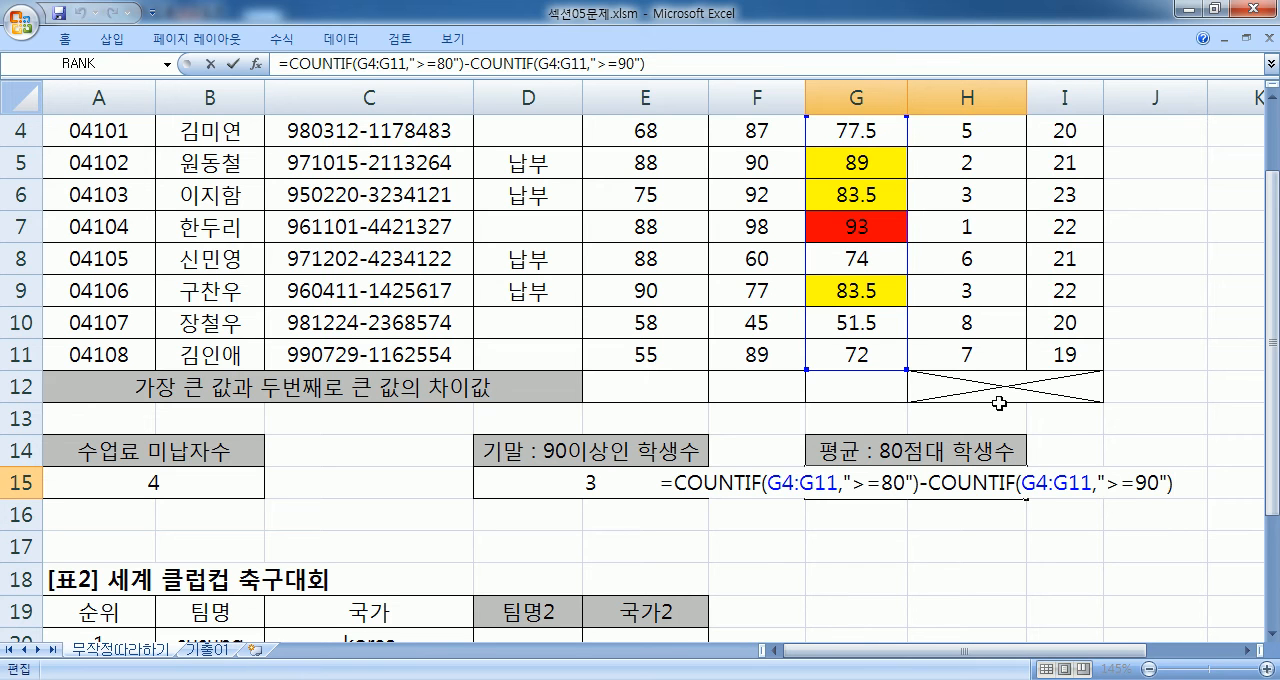
key(Escape)
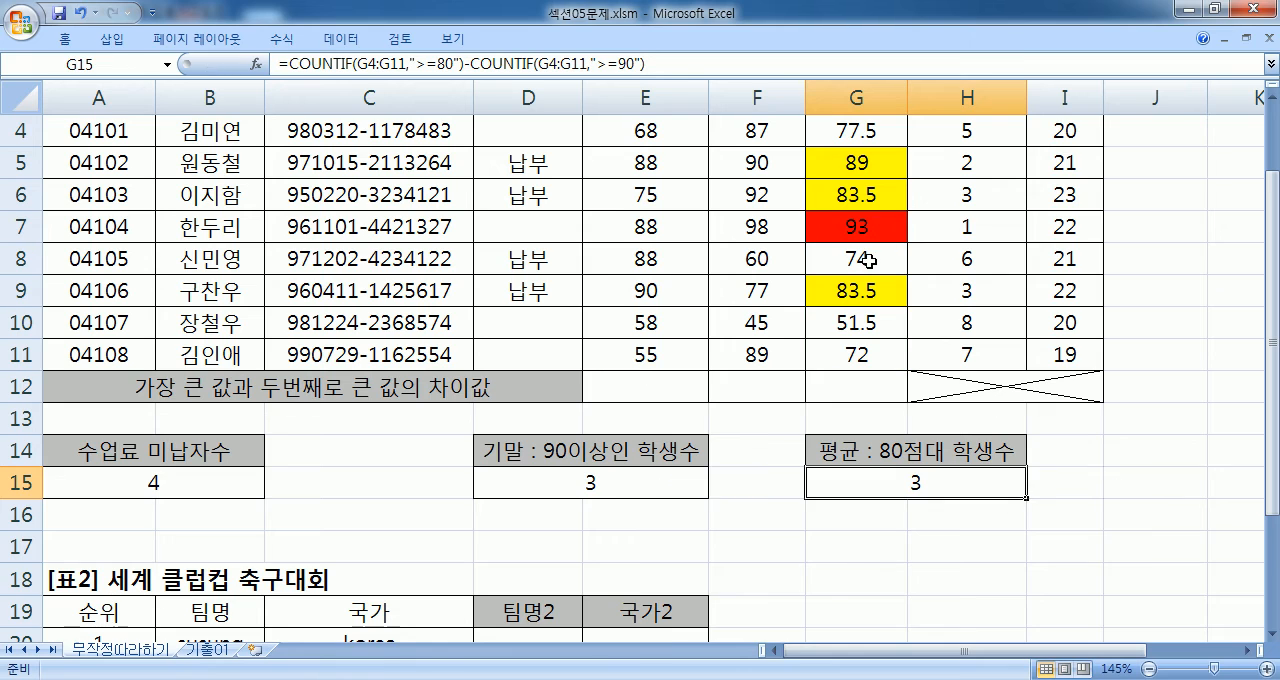
- Switch to Notepad and start an alternative formula under problem 6: =COUNTIFS(G4:G11, ">=80"
key(alt+Tab)
key(alt+Tab)
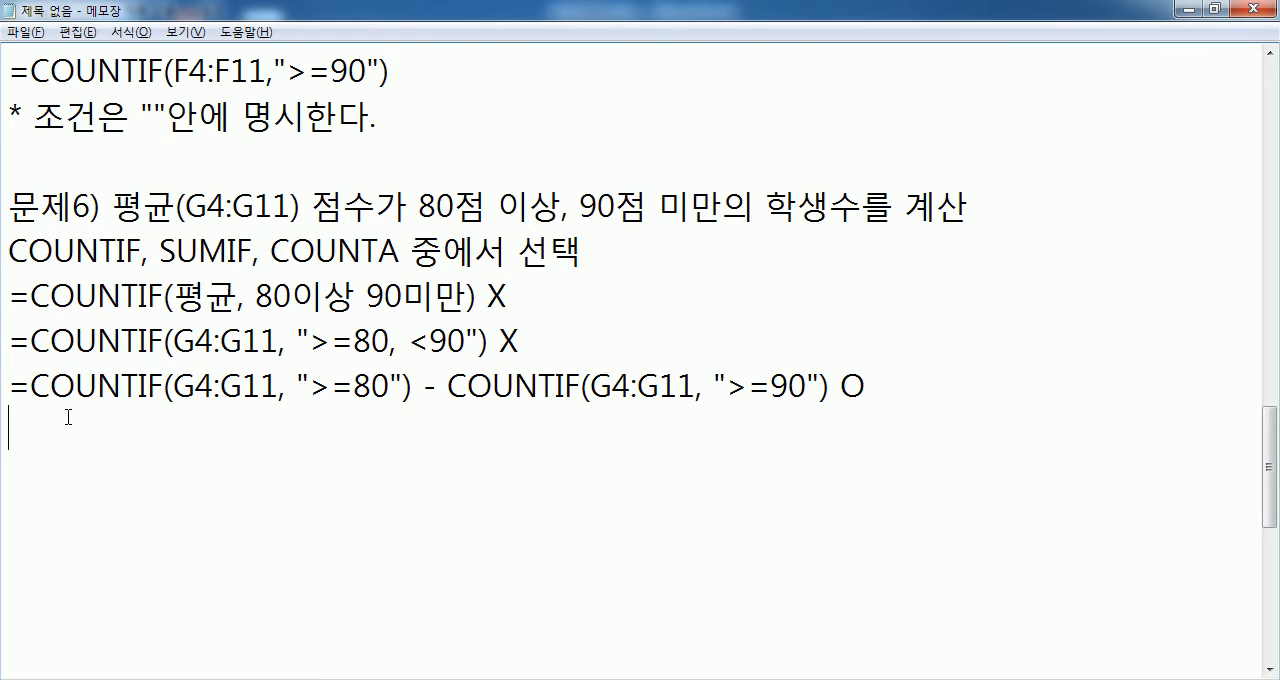
scroll(64, 416, down, 2)
scroll(94, 400, up, 2)
text(=COUNTIFS()
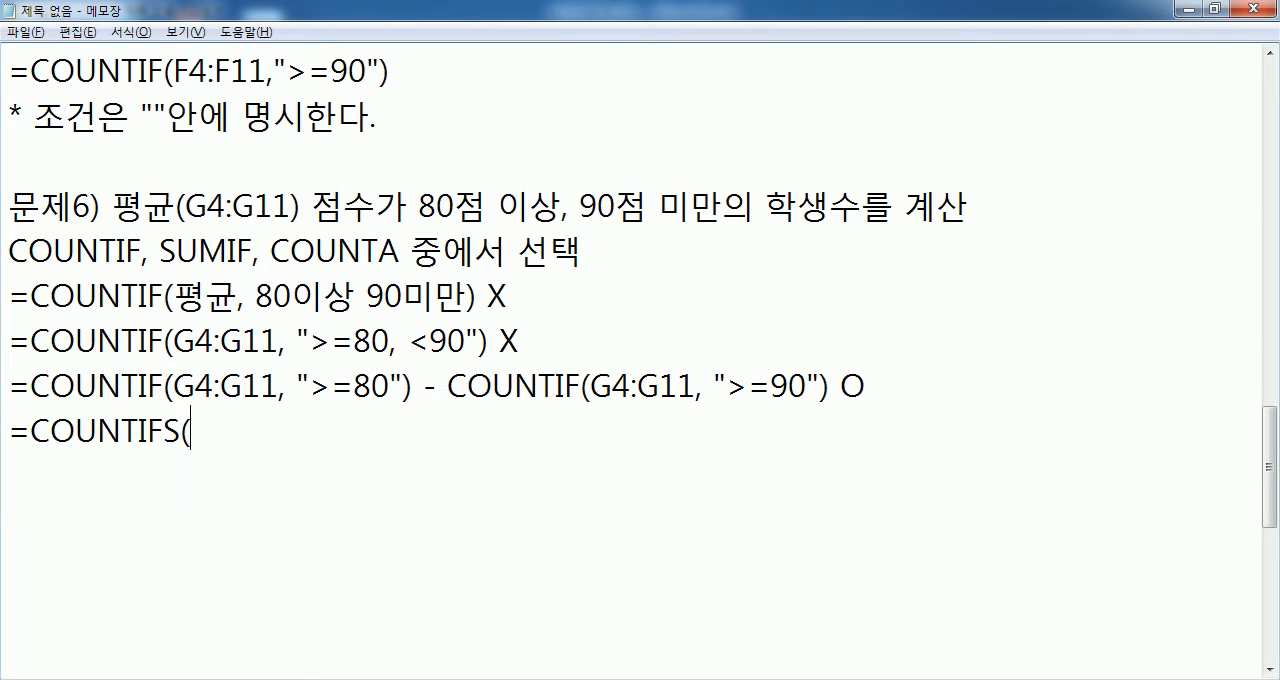
text(G4:G11)
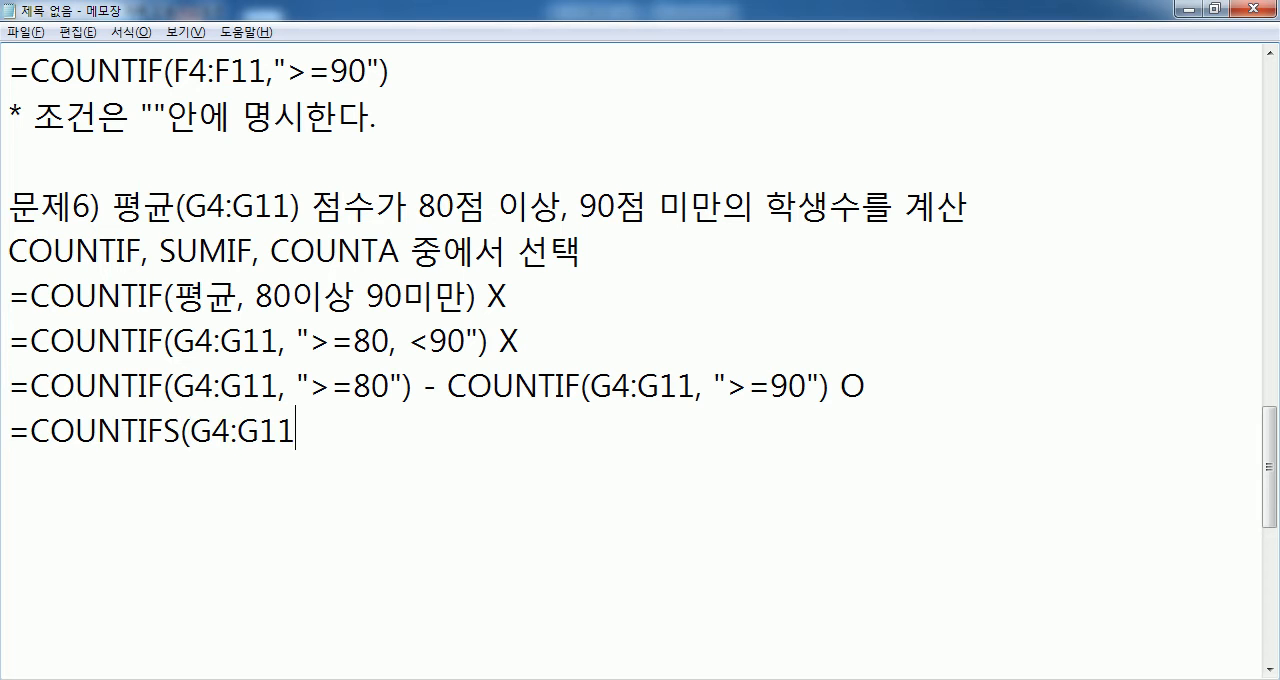
text(, ">=80)
key(Return)
text(")
key(BackSpace)
- Finish the COUNTIFS formula with the second condition G4:G11, "<90", mark it O and highlight its first range and criterion
text(, G4:G11, ")
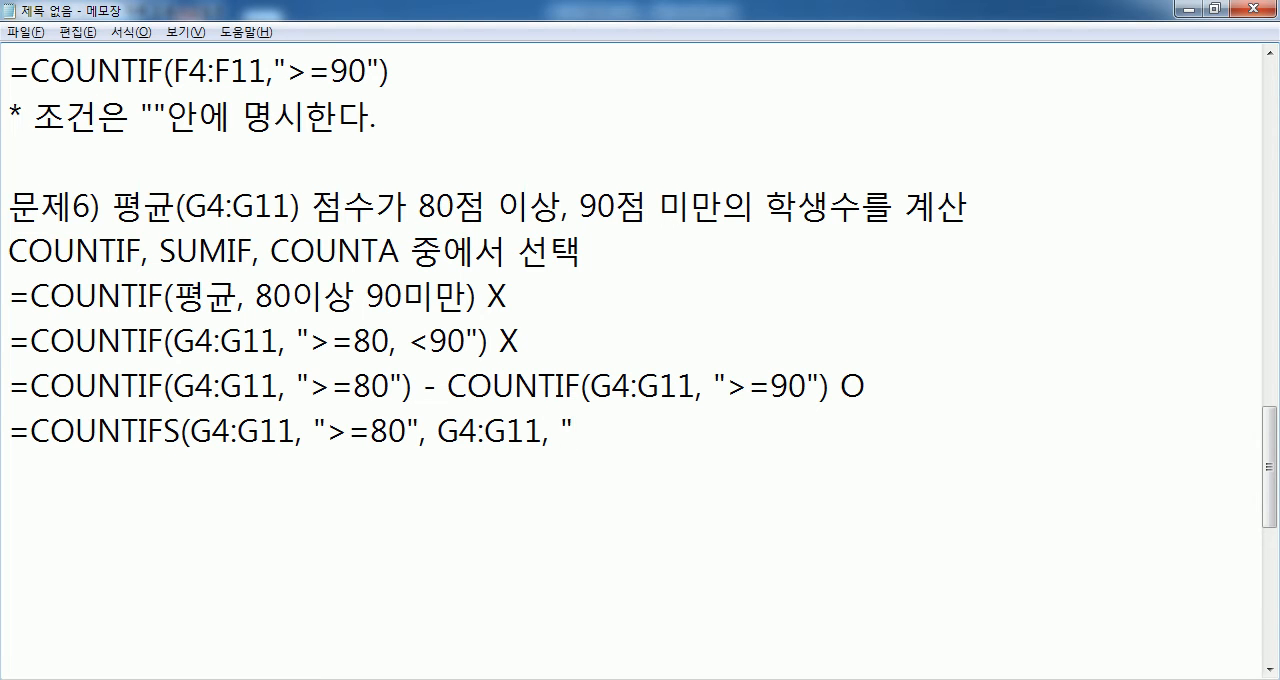
text(<90") O)
drag(191, 291, 304, 291)
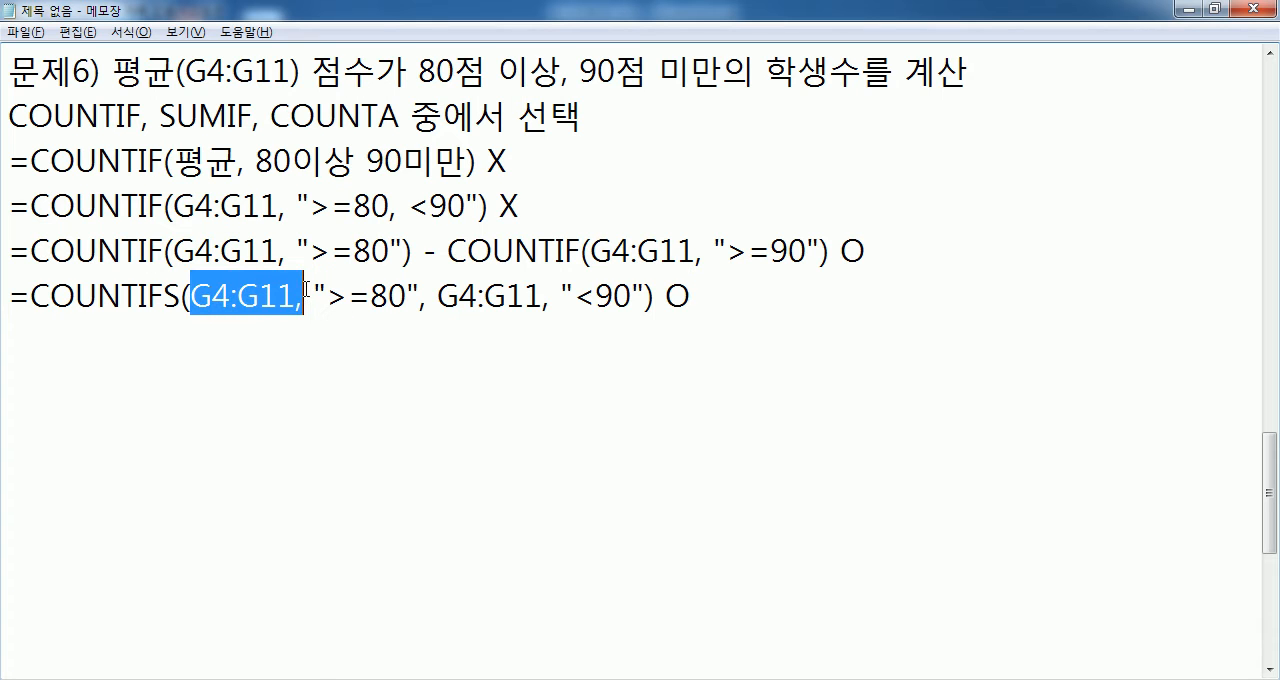
drag(418, 290, 327, 291)
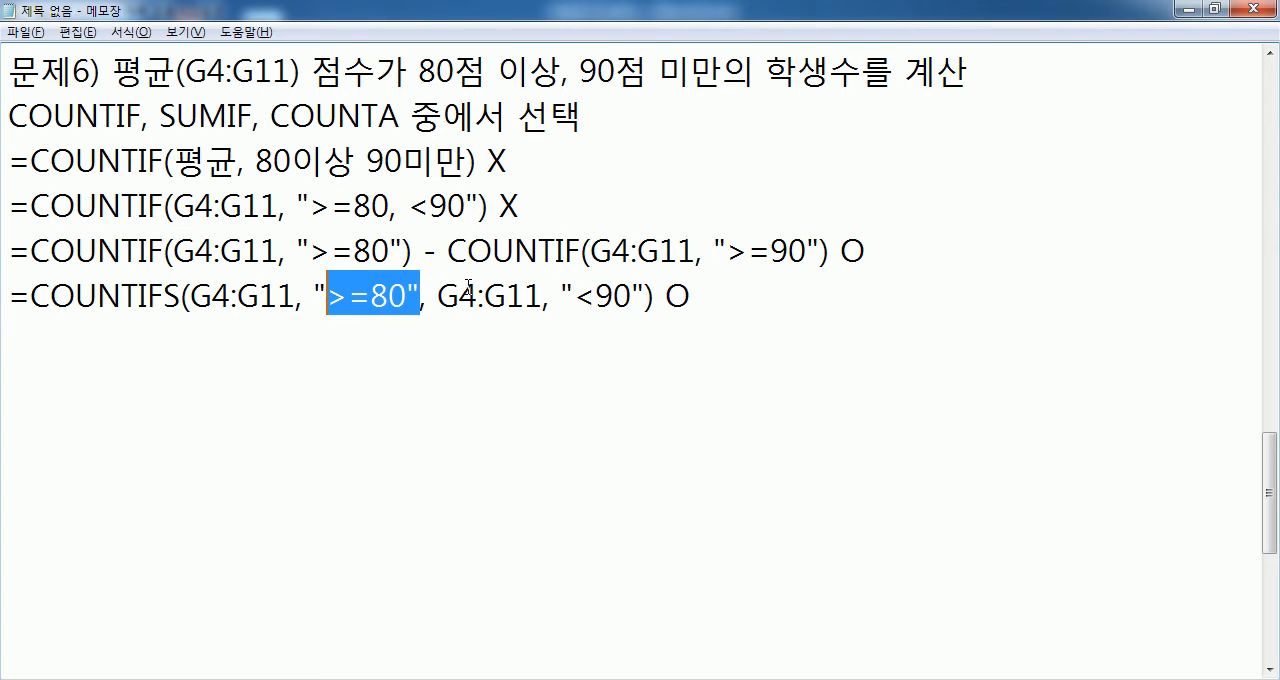
- Switch to Paint and undo the red strokes and the black range line starting at 80
key(alt+Tab)
key(alt+Tab)
key(alt+Tab)
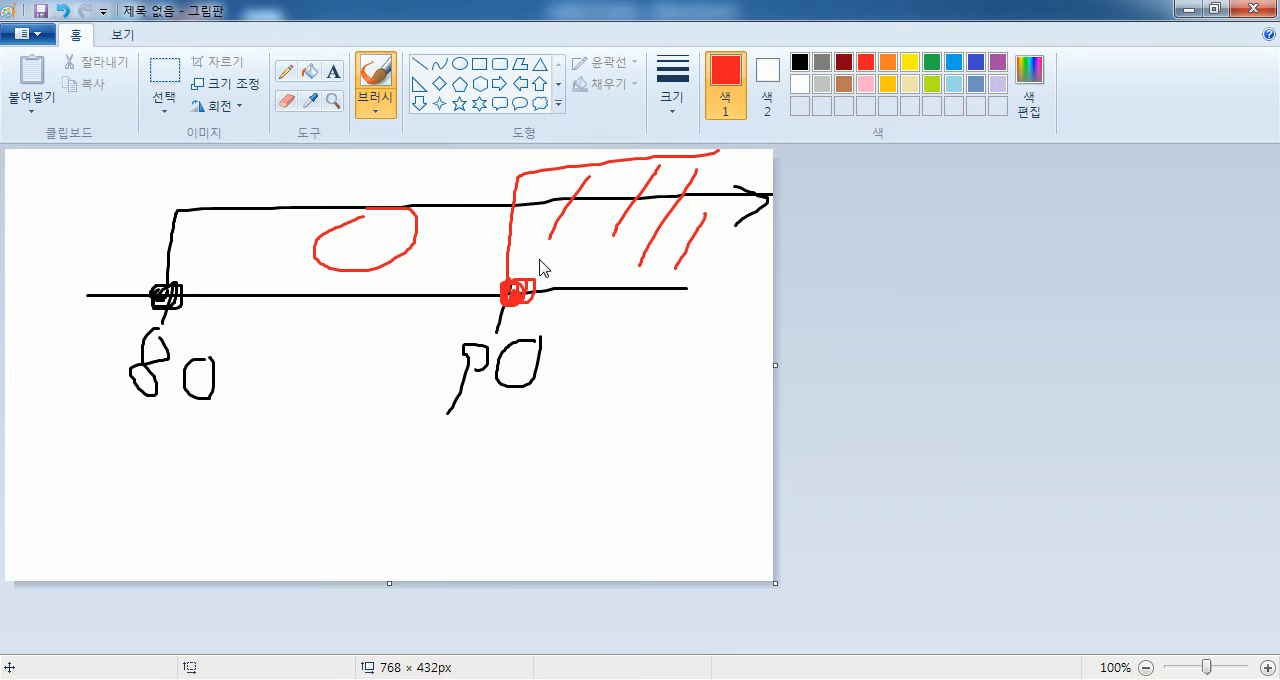
key(alt+Tab)
key(alt+Tab)
key(ctrl+z)
key(ctrl+z)
key(ctrl+z)
key(ctrl+z)
key(ctrl+z)
key(ctrl+z)
key(ctrl+z)
key(ctrl+z)
key(ctrl+z)
key(ctrl+z)
key(ctrl+z)
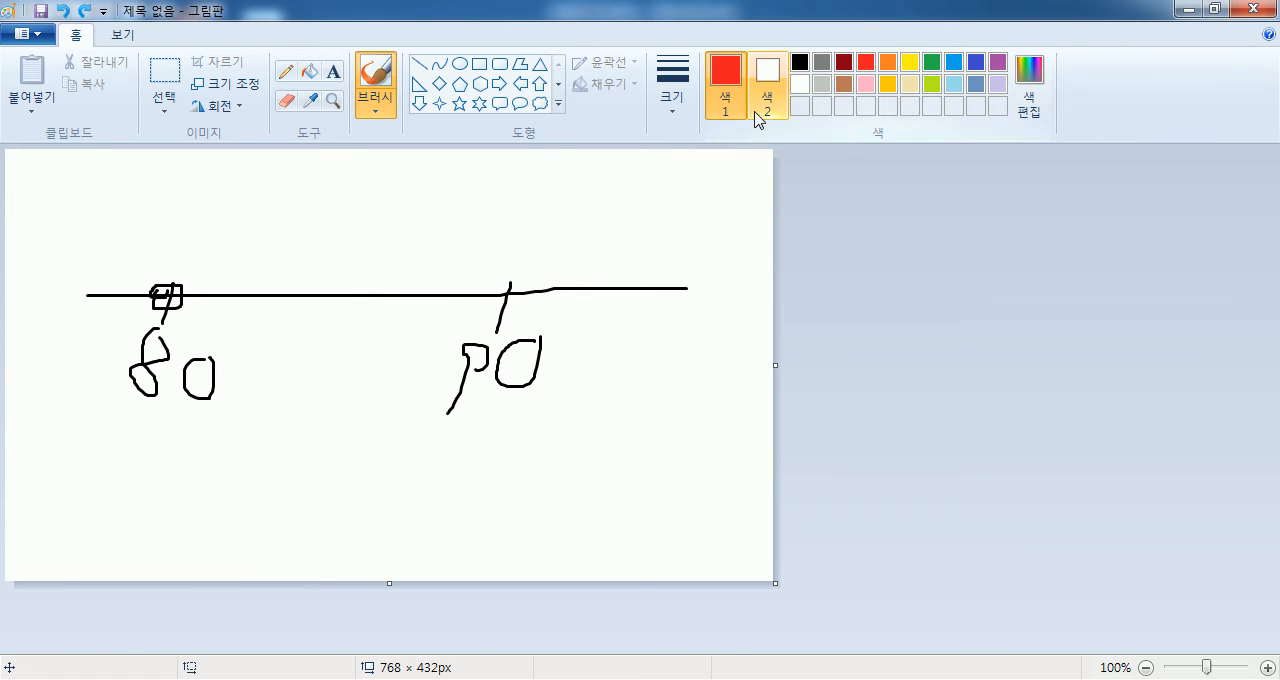
- Draw a black range line on the number line from a filled point at 80 to an open box at 90
click(169, 297)
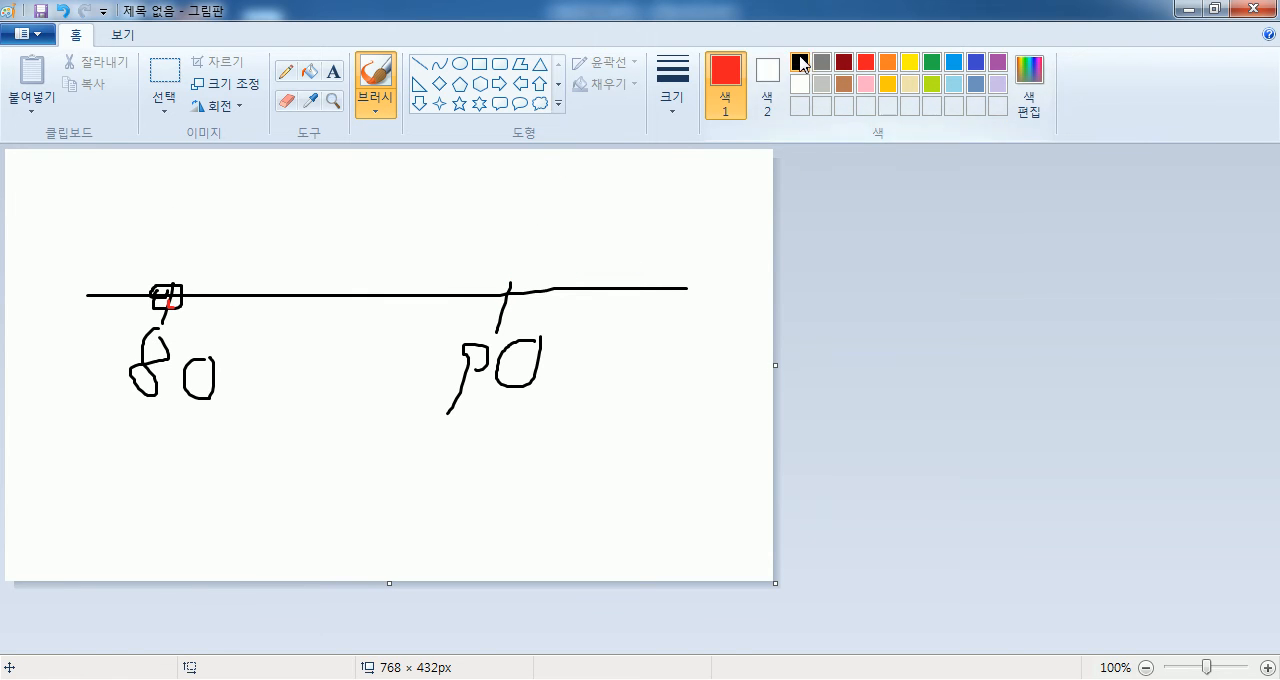
click(800, 63)
mouse_move(180, 287)
mouse_down()
mouse_move(165, 302)
mouse_move(349, 218)
mouse_move(564, 232)
mouse_move(492, 309)
mouse_move(515, 276)
mouse_up()
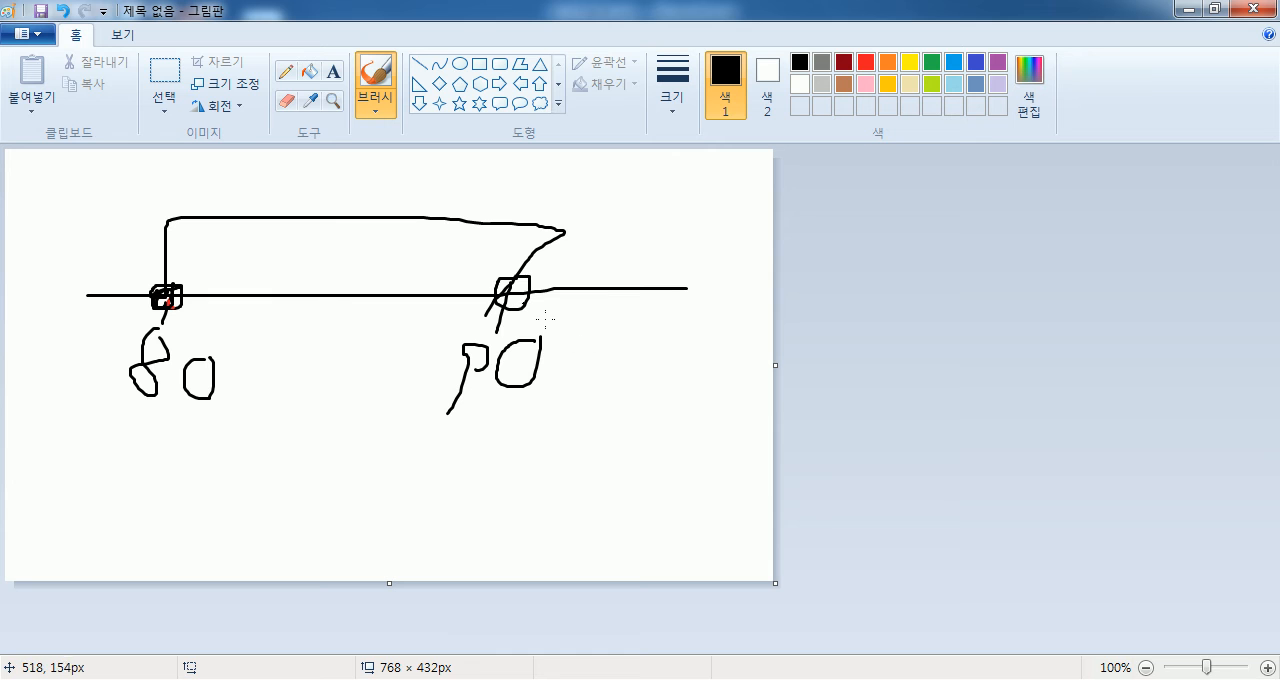
- Switch to Notepad and compare the conditions of the COUNTIF subtraction and COUNTIFS formulas with problem 6's allowed functions
key(alt+Tab)
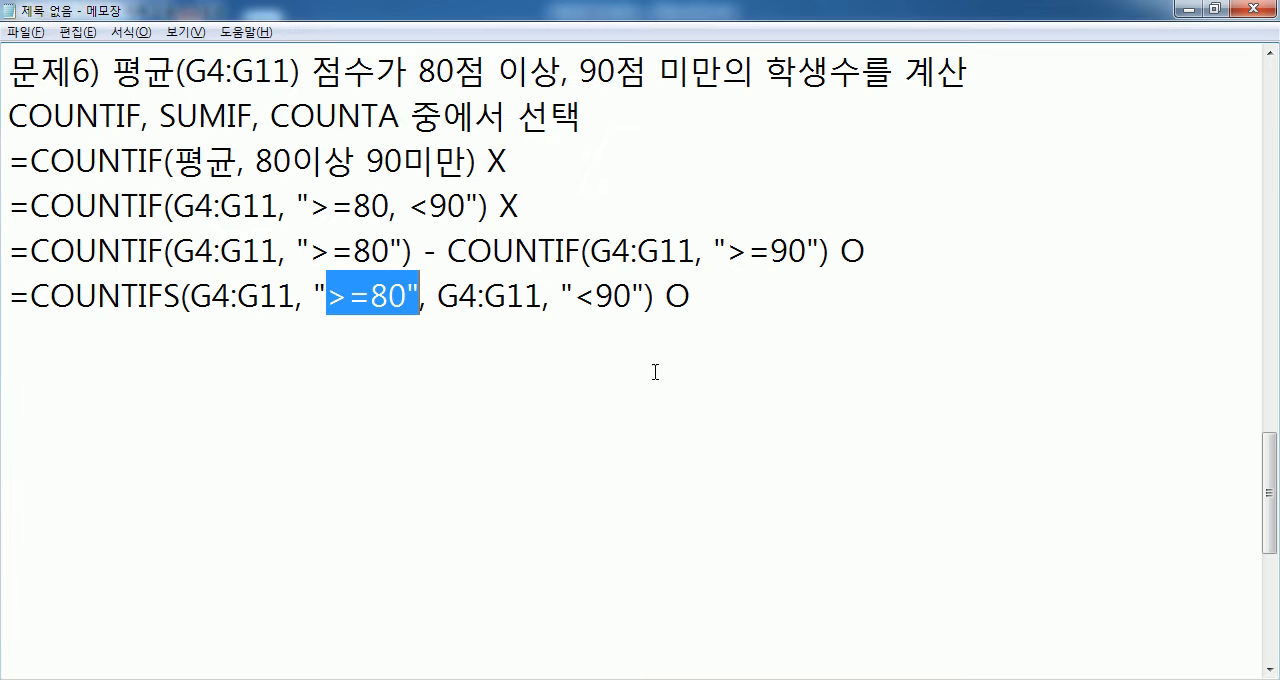
drag(256, 158, 466, 158)
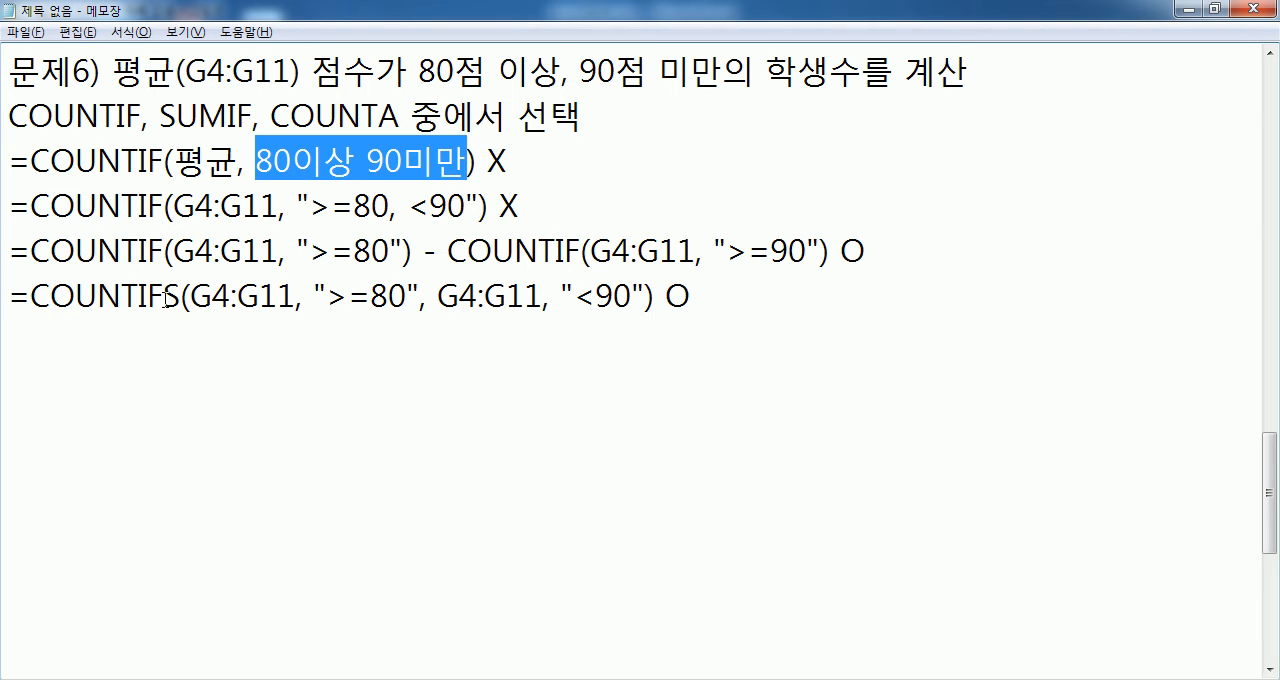
drag(163, 297, 181, 297)
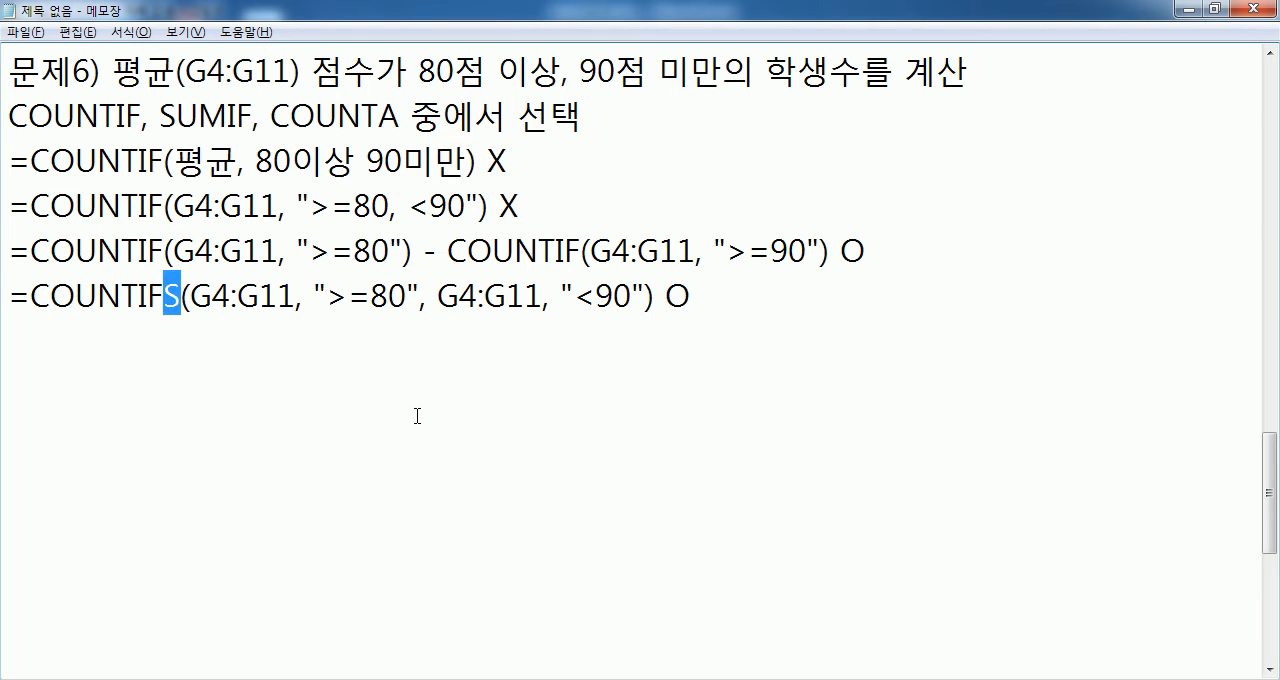
drag(327, 297, 420, 297)
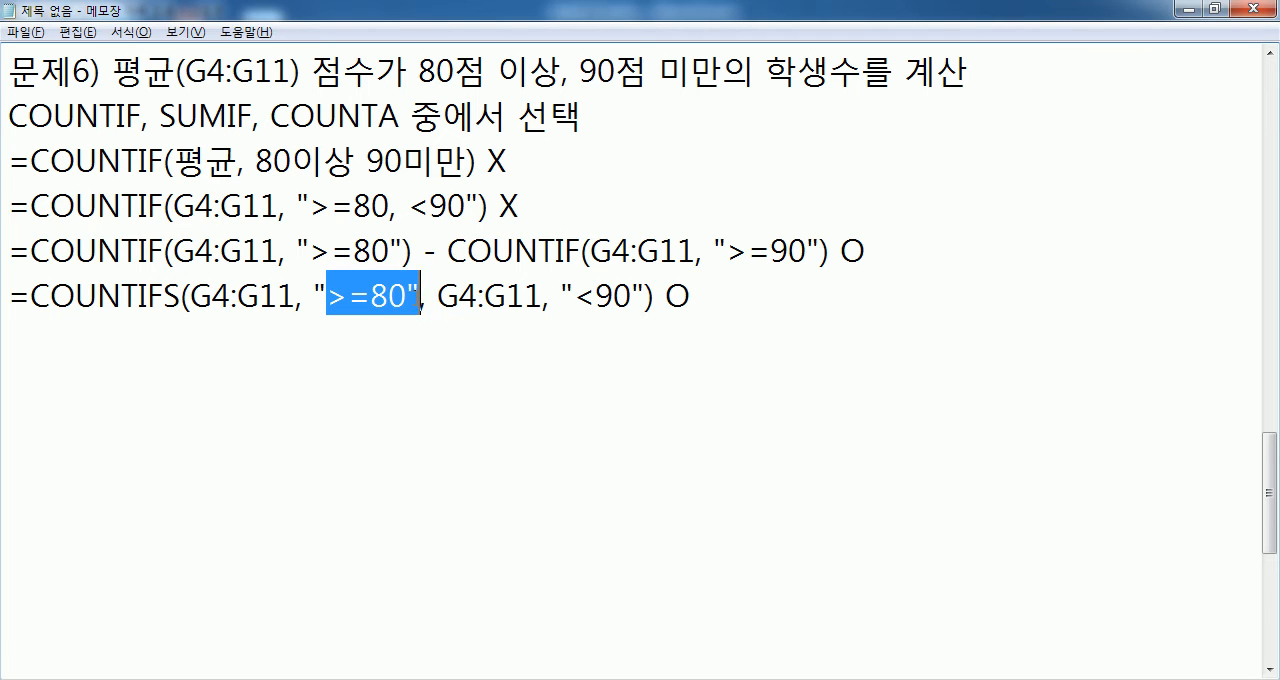
drag(548, 297, 655, 297)
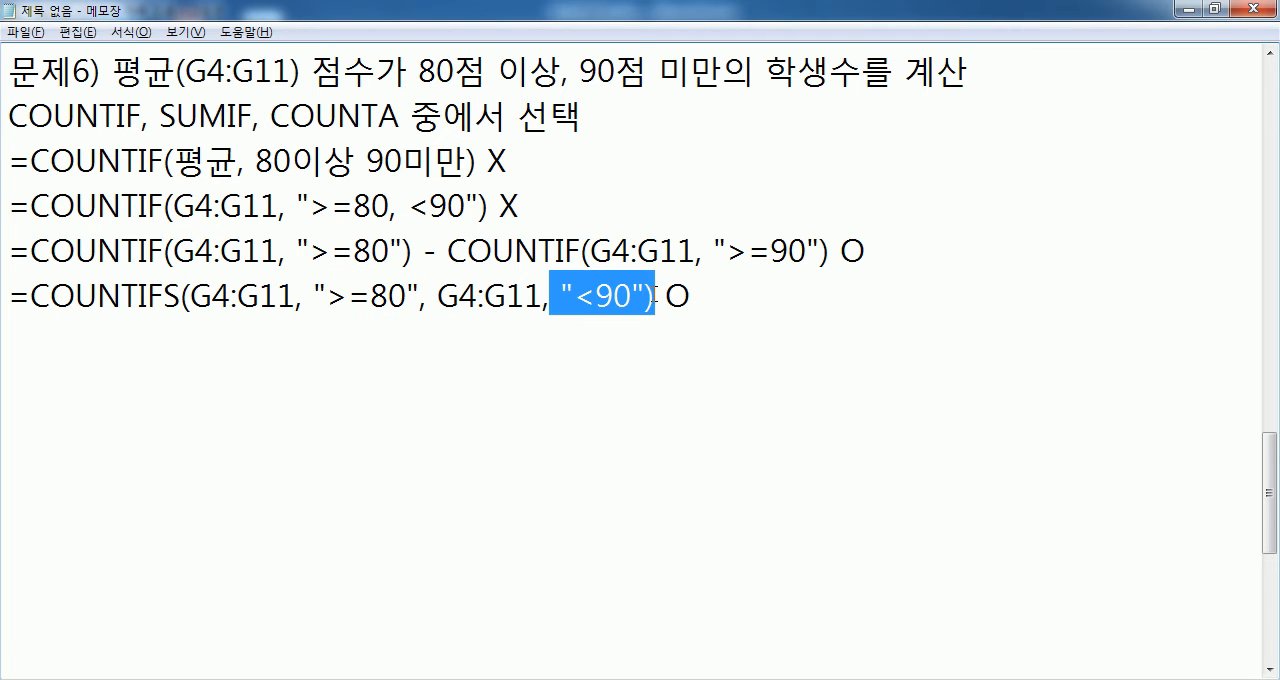
click(165, 250)
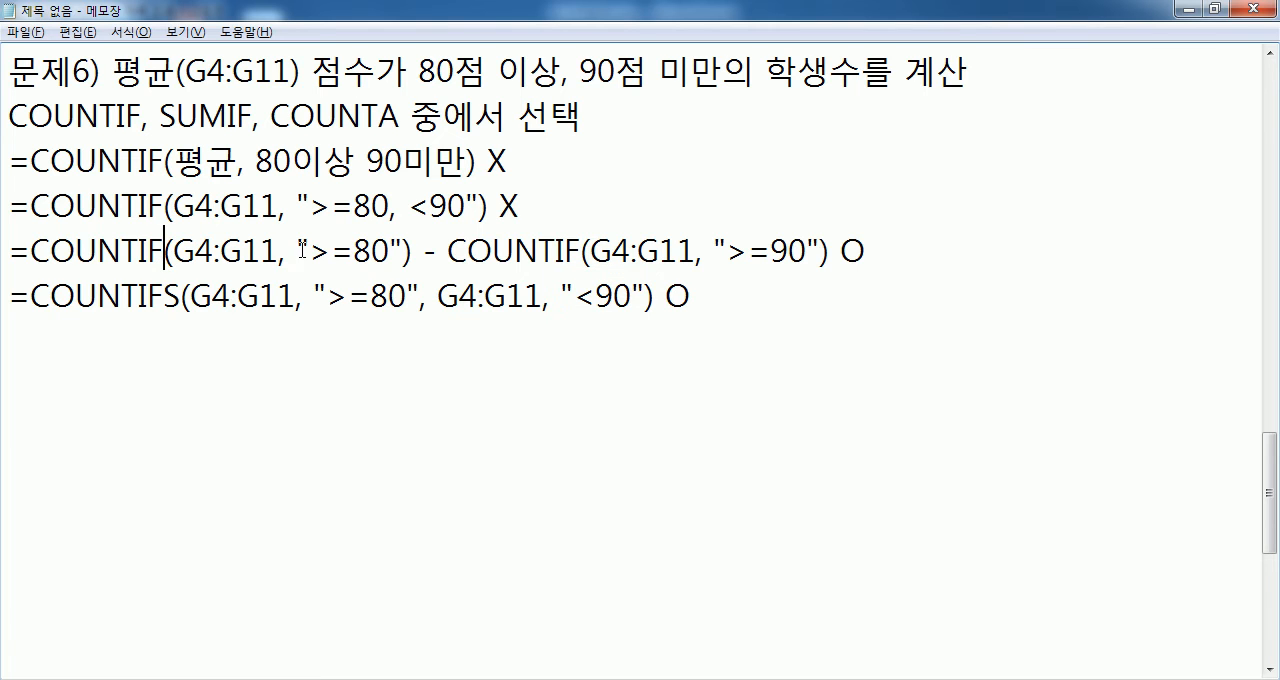
drag(296, 250, 390, 250)
drag(590, 250, 790, 252)
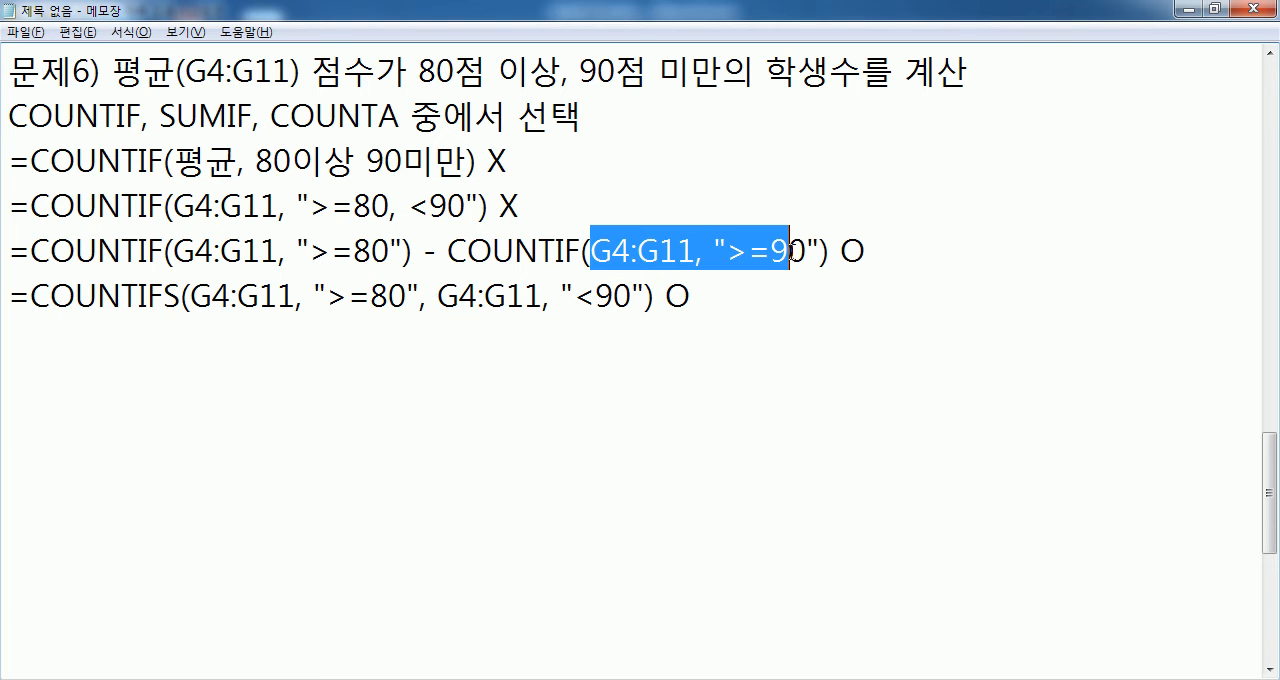
drag(163, 297, 177, 297)
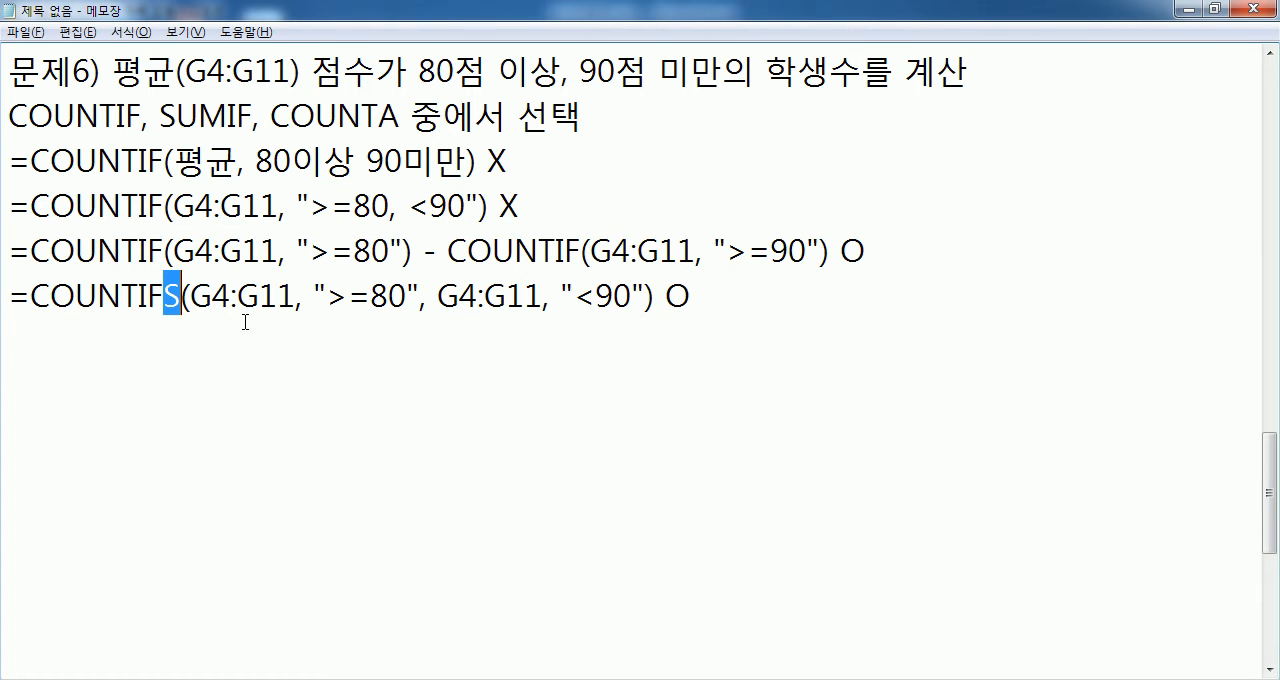
drag(189, 297, 486, 297)
drag(574, 297, 655, 297)
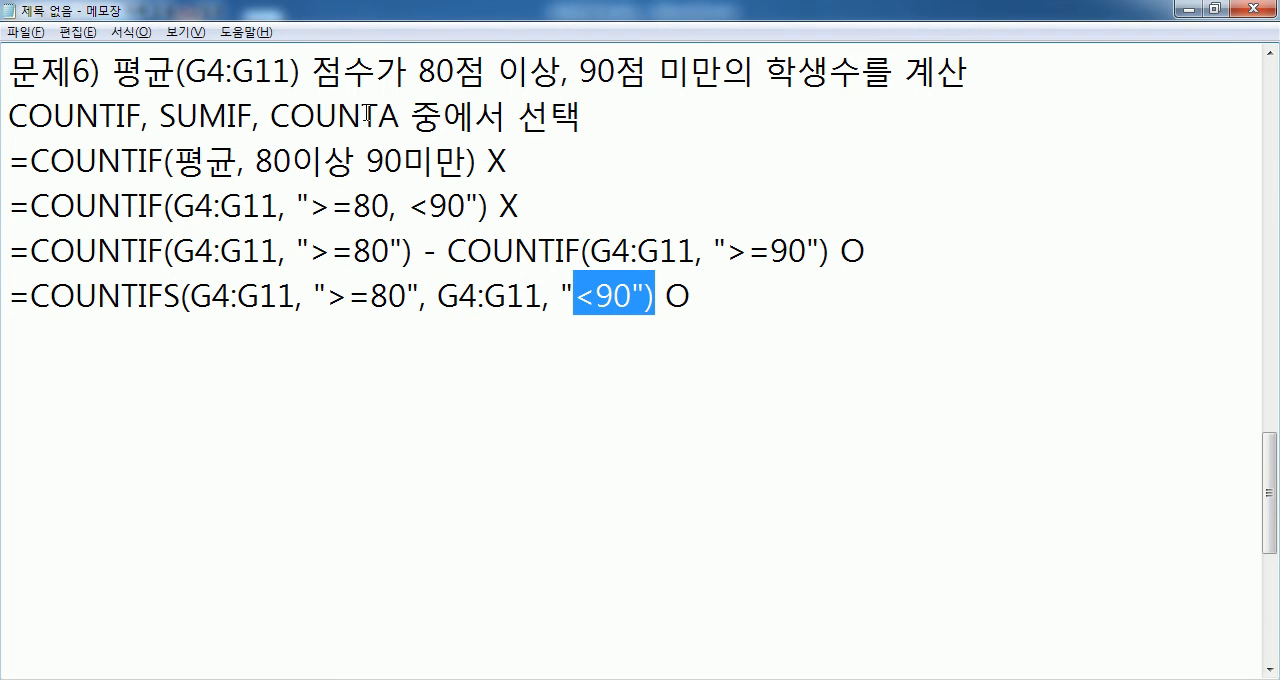
drag(142, 115, 3, 115)
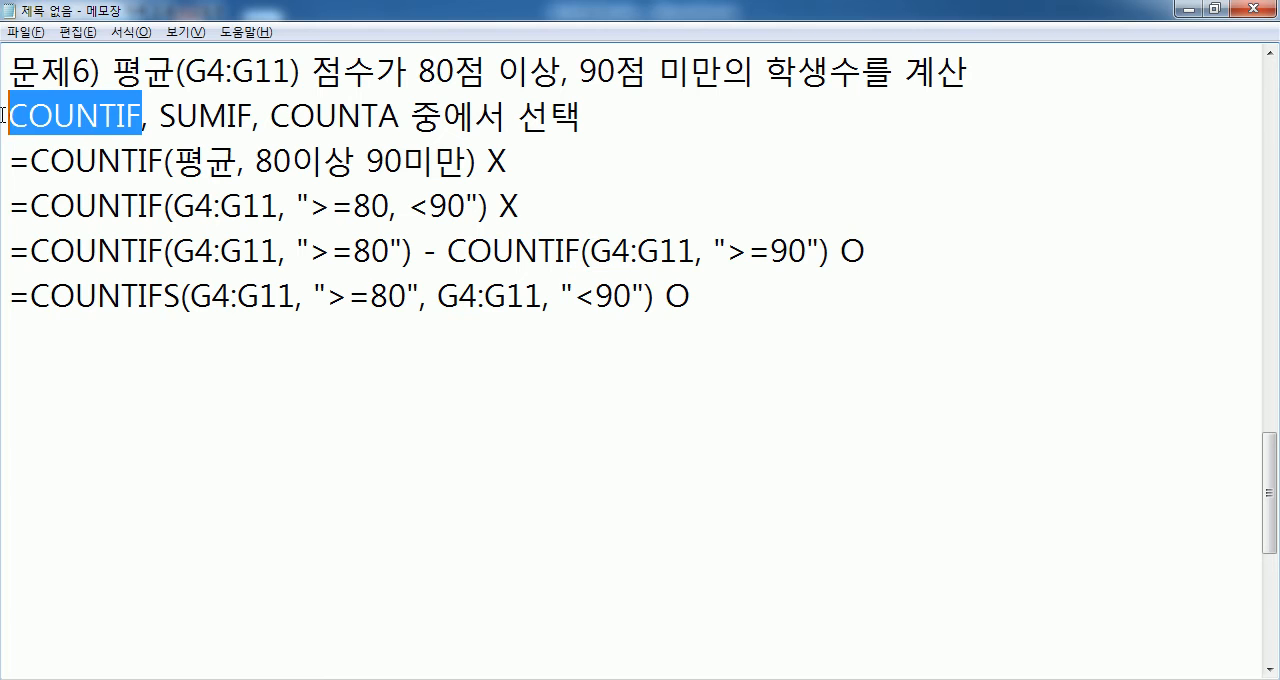
drag(162, 300, 181, 300)
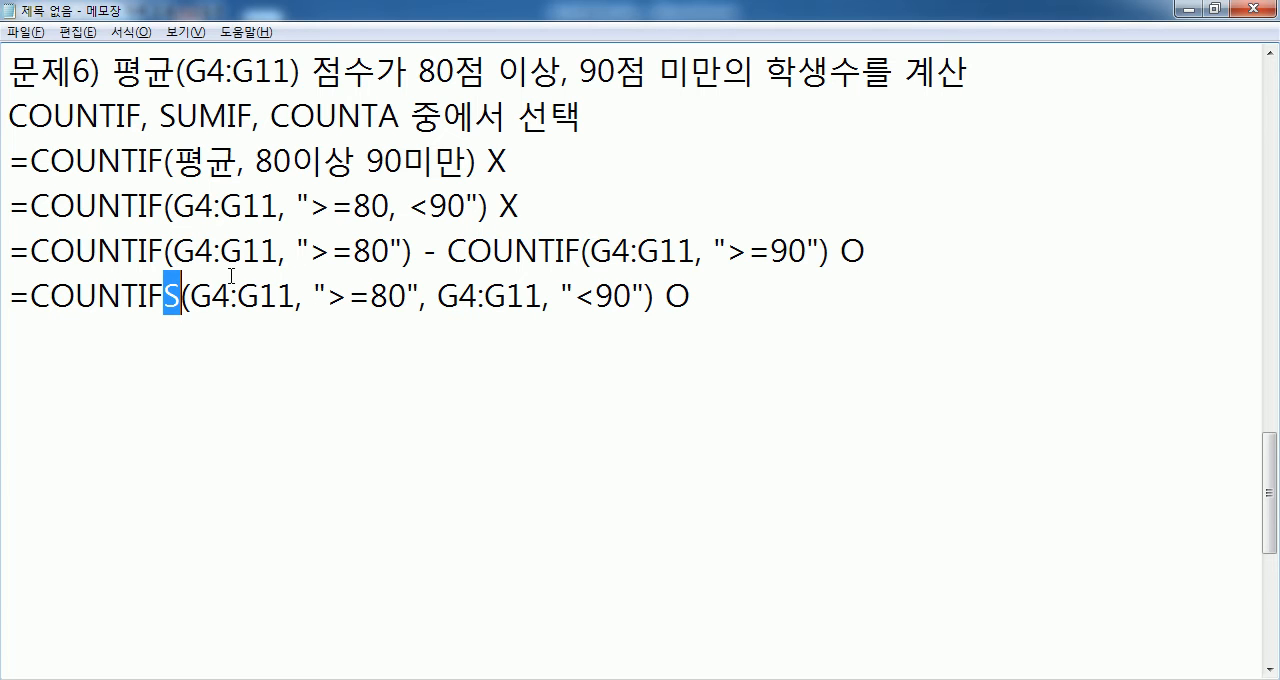
- Add a blank line below the COUNTIFS formula in Notepad, and close Paint without saving the number line drawing
click(80, 342)
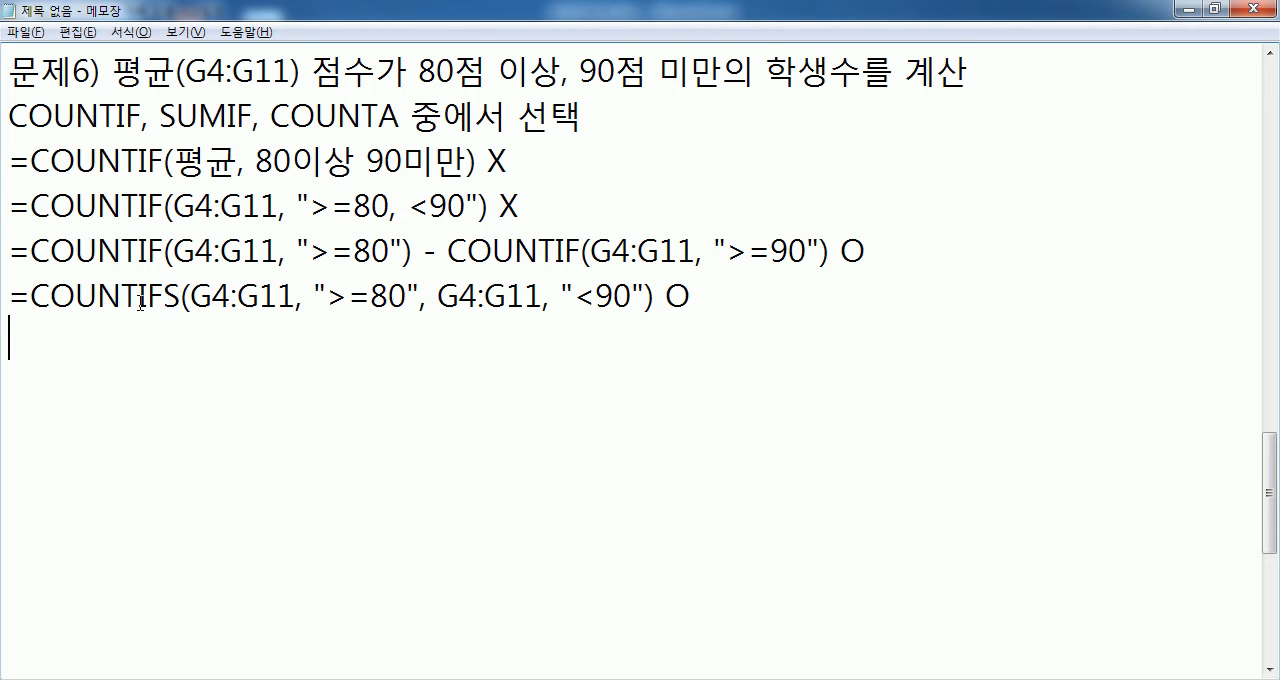
key(Return)
key(alt+Tab)
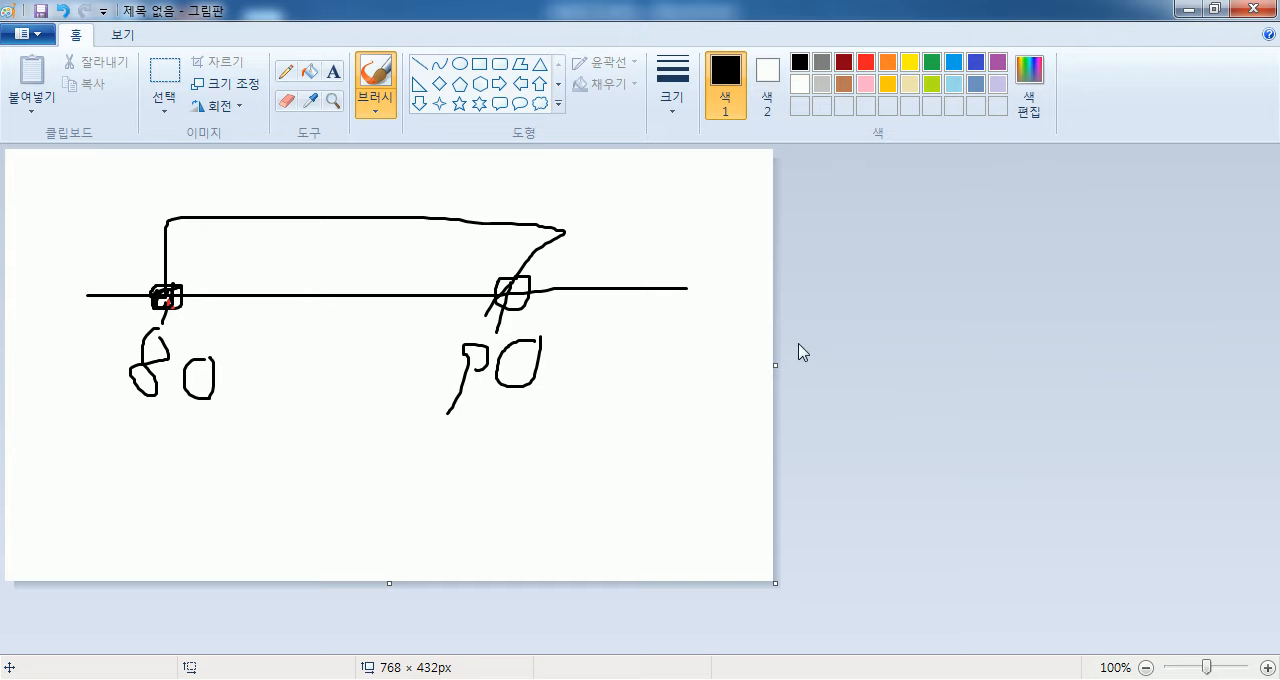
click(1262, 16)
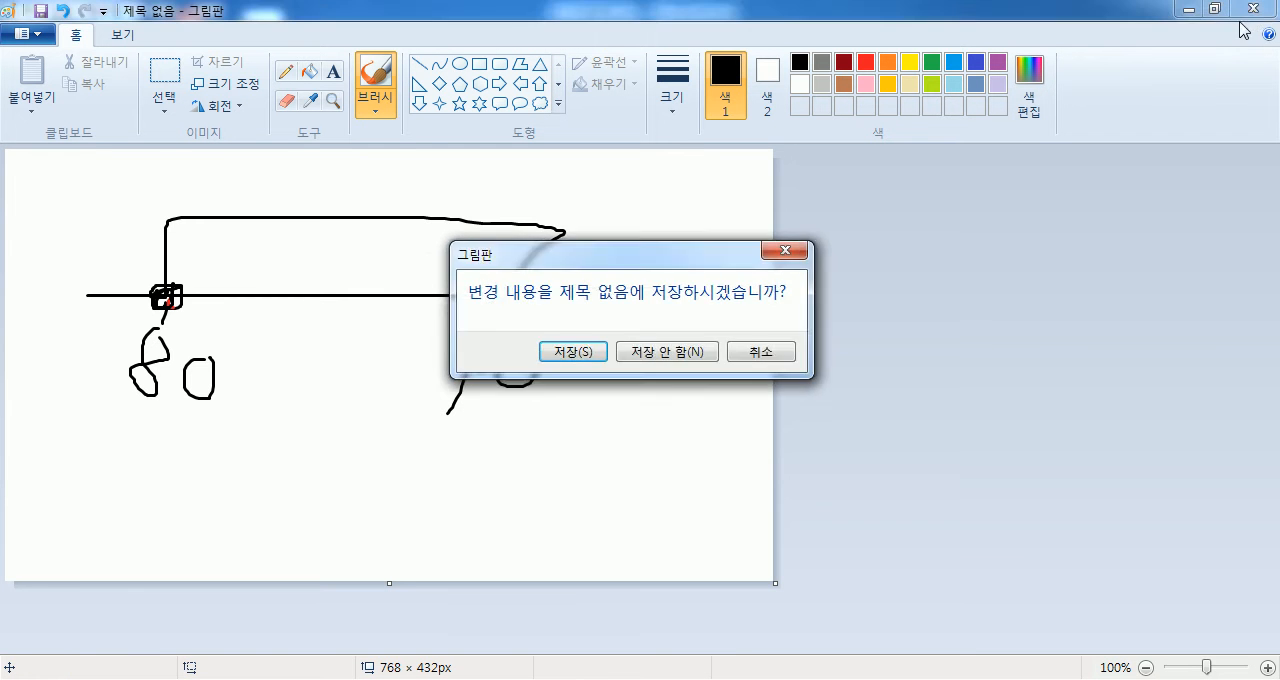
key(n)
- Switch to Excel and enter =TRIM(B20) in cell D20, the first 팀명2 cell of table 2
click(600, 679)
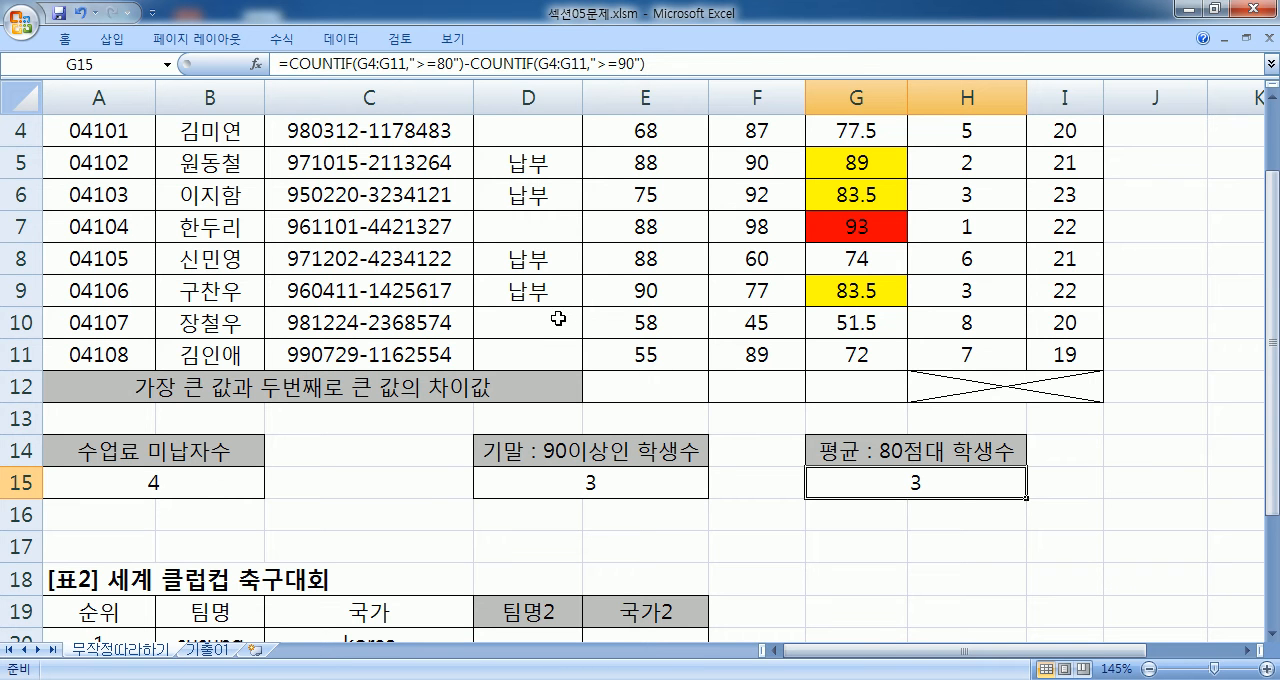
scroll(558, 320, down, 4)
click(526, 263)
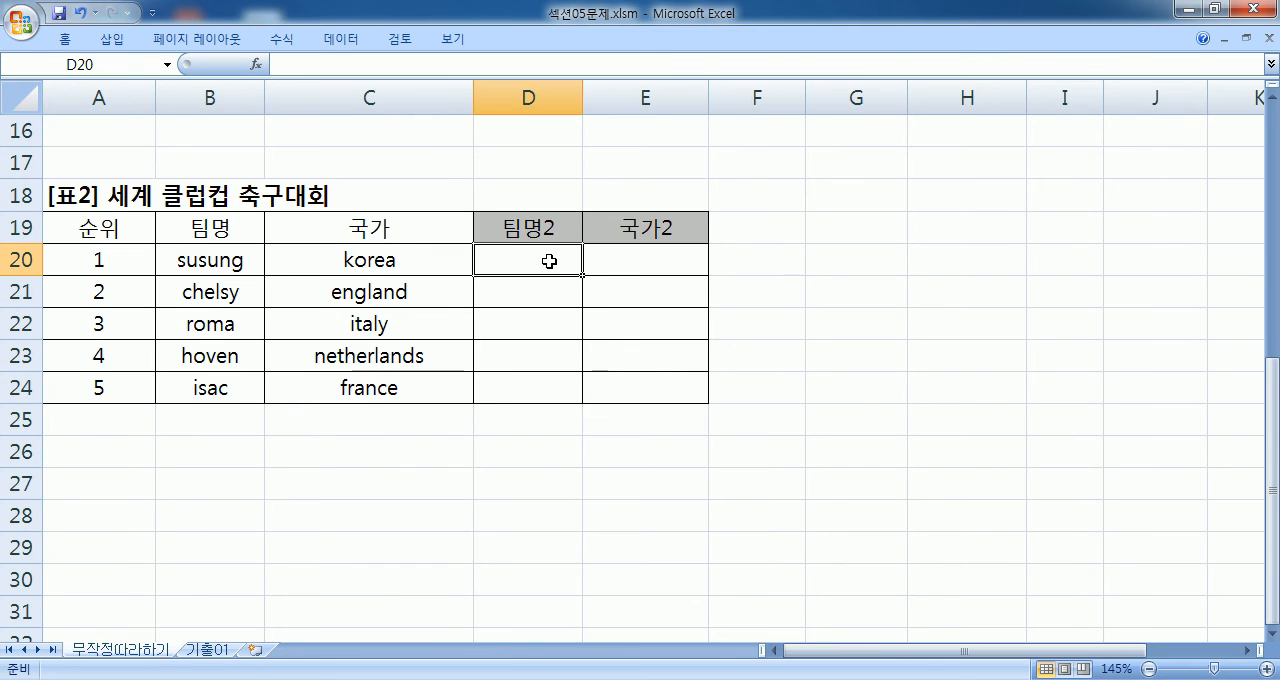
scroll(540, 262, down, 1)
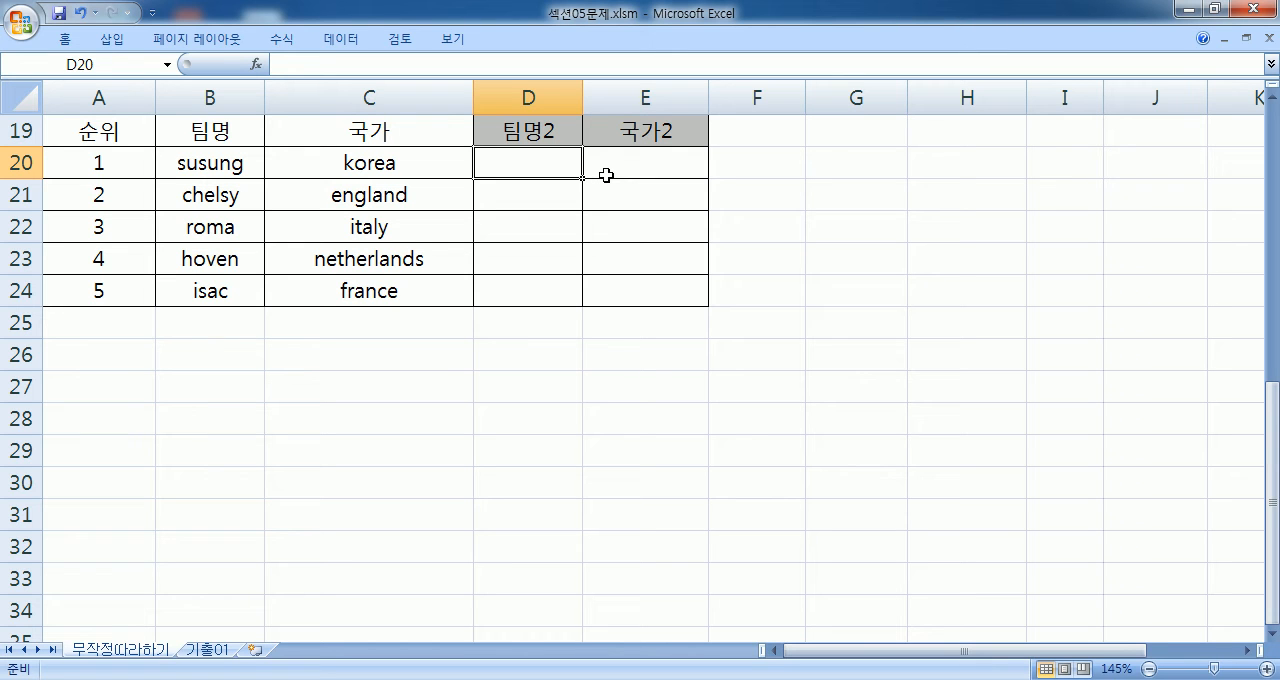
text(=)
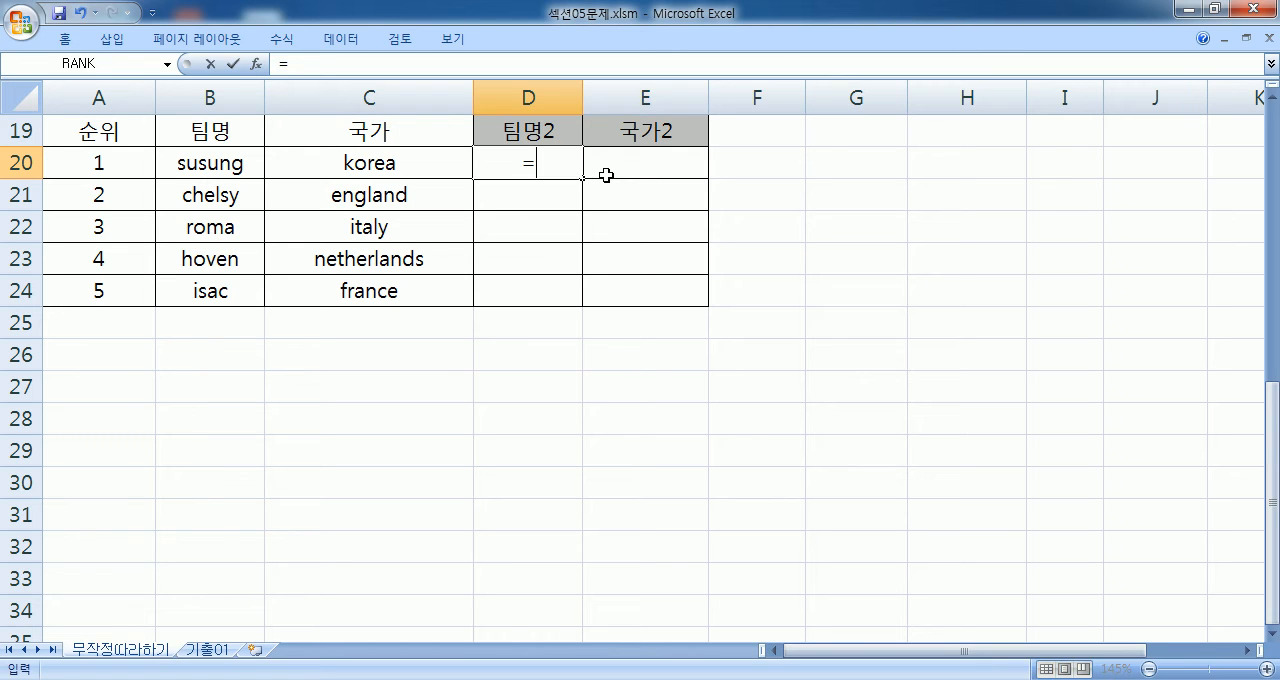
text(TRIM)
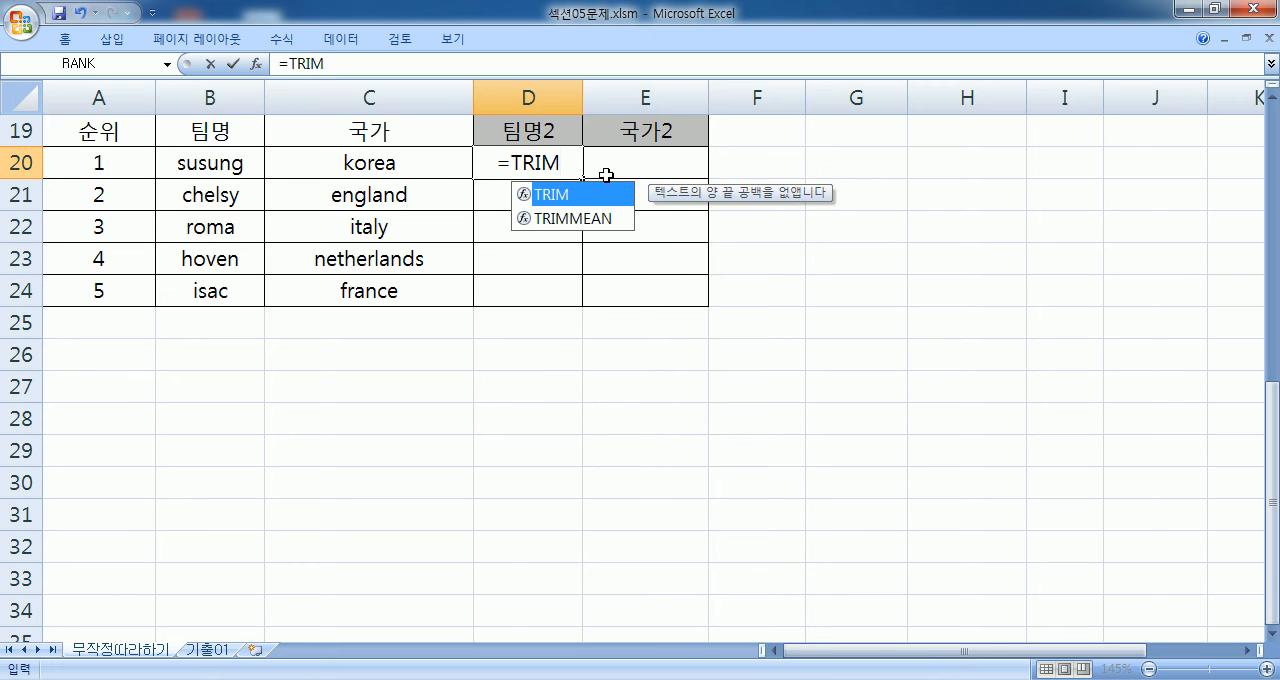
text(()
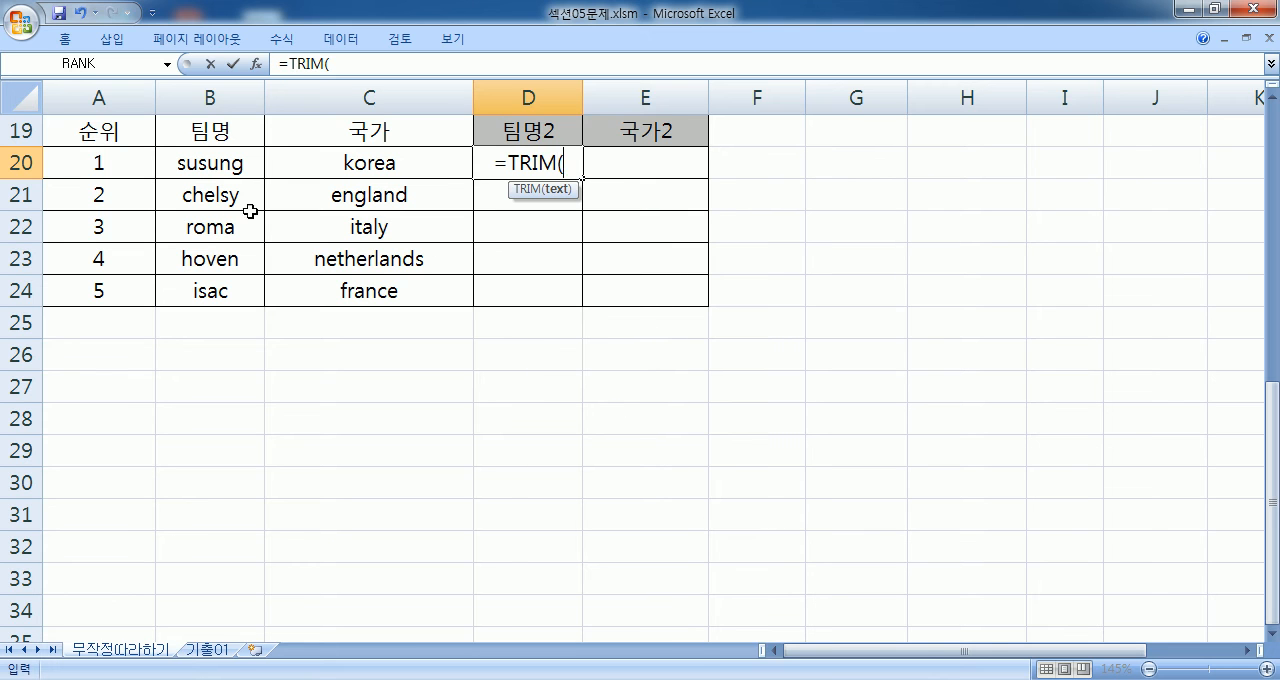
click(191, 162)
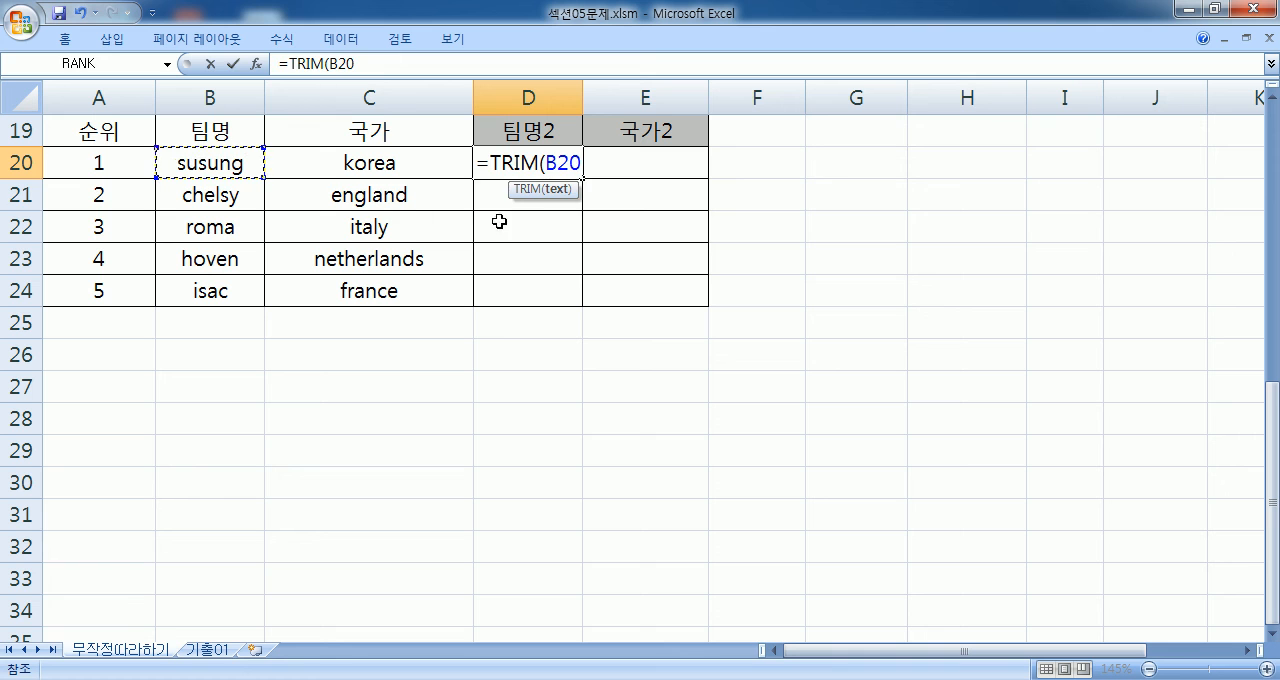
key(Return)
- Try left and right alignment on B20:D24 to compare the spacing around the team names, and restore centered alignment
click(541, 155)
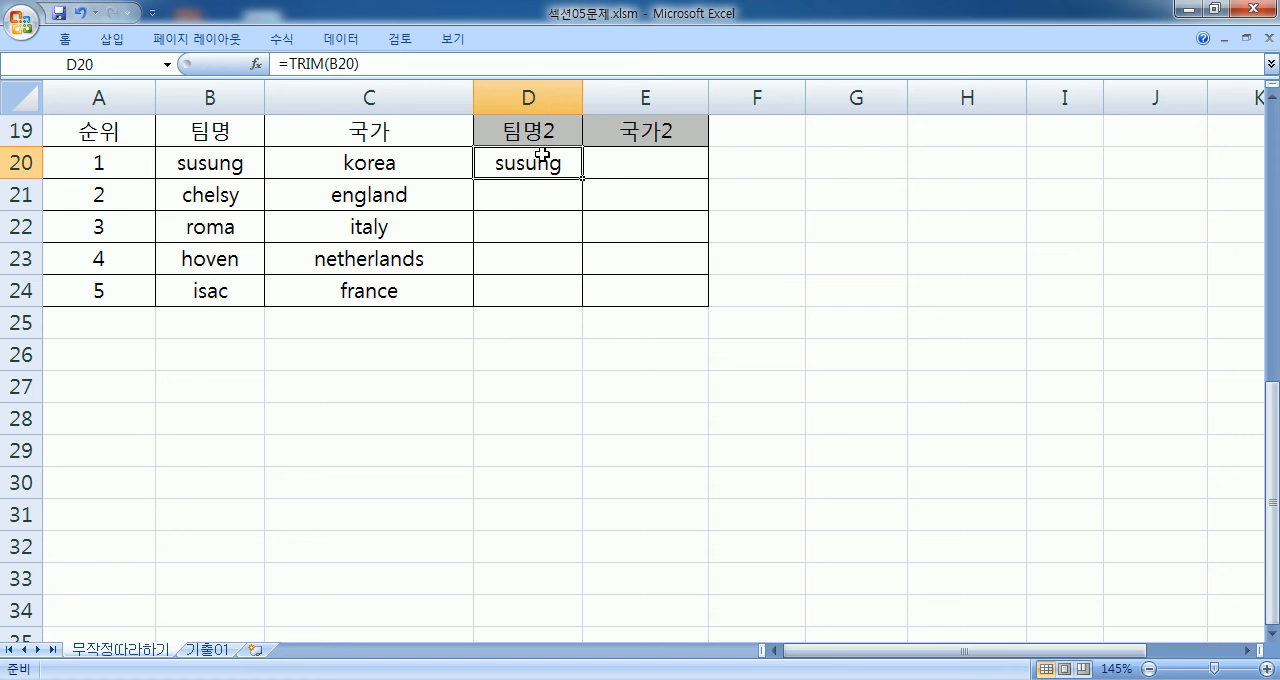
click(192, 172)
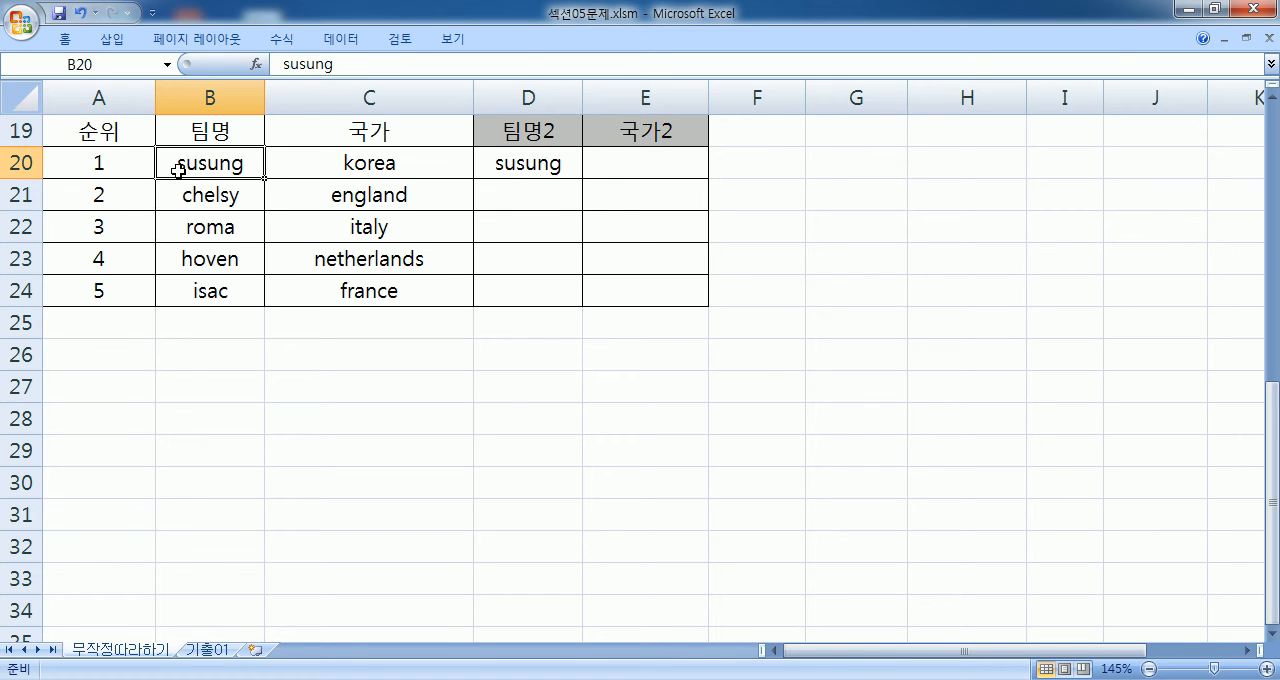
drag(177, 169, 480, 300)
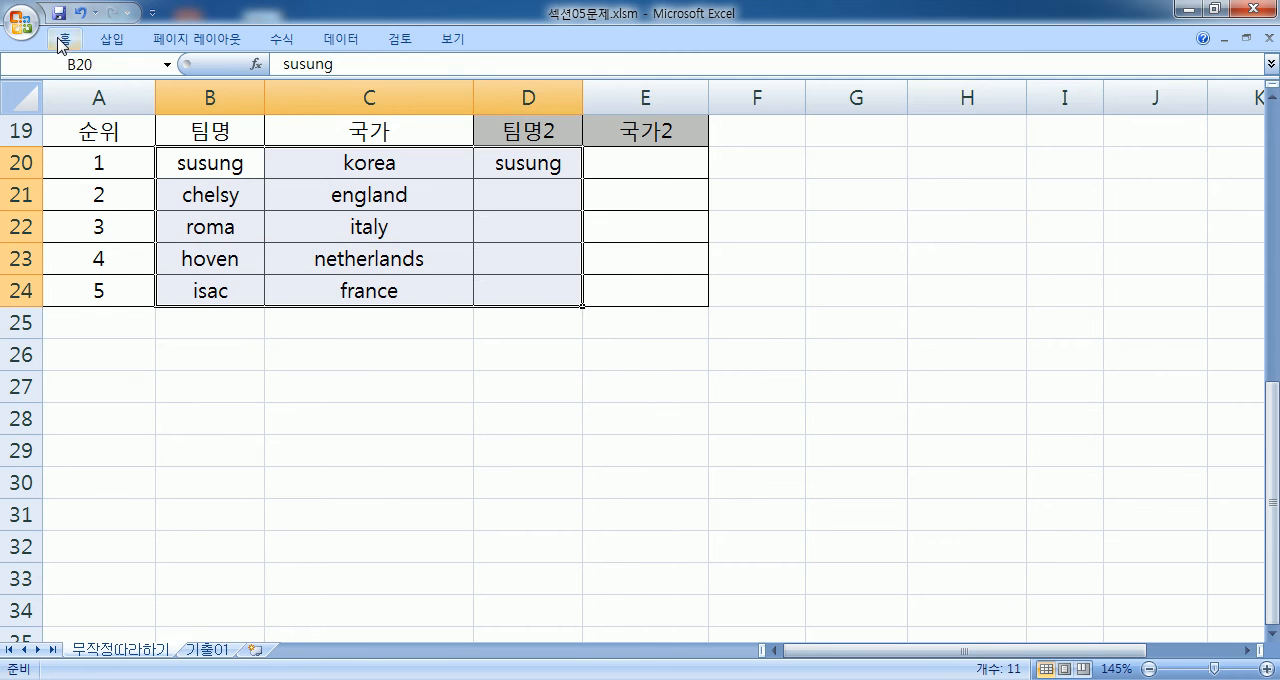
double_click(64, 38)
click(402, 105)
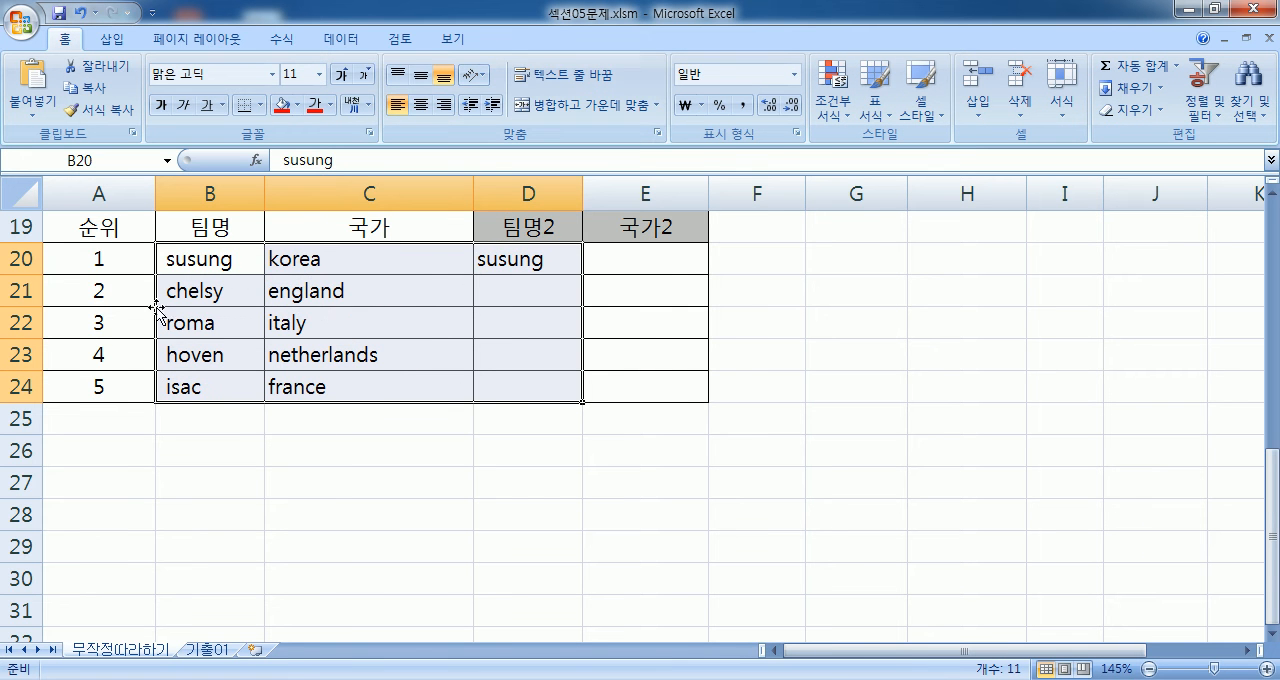
click(444, 105)
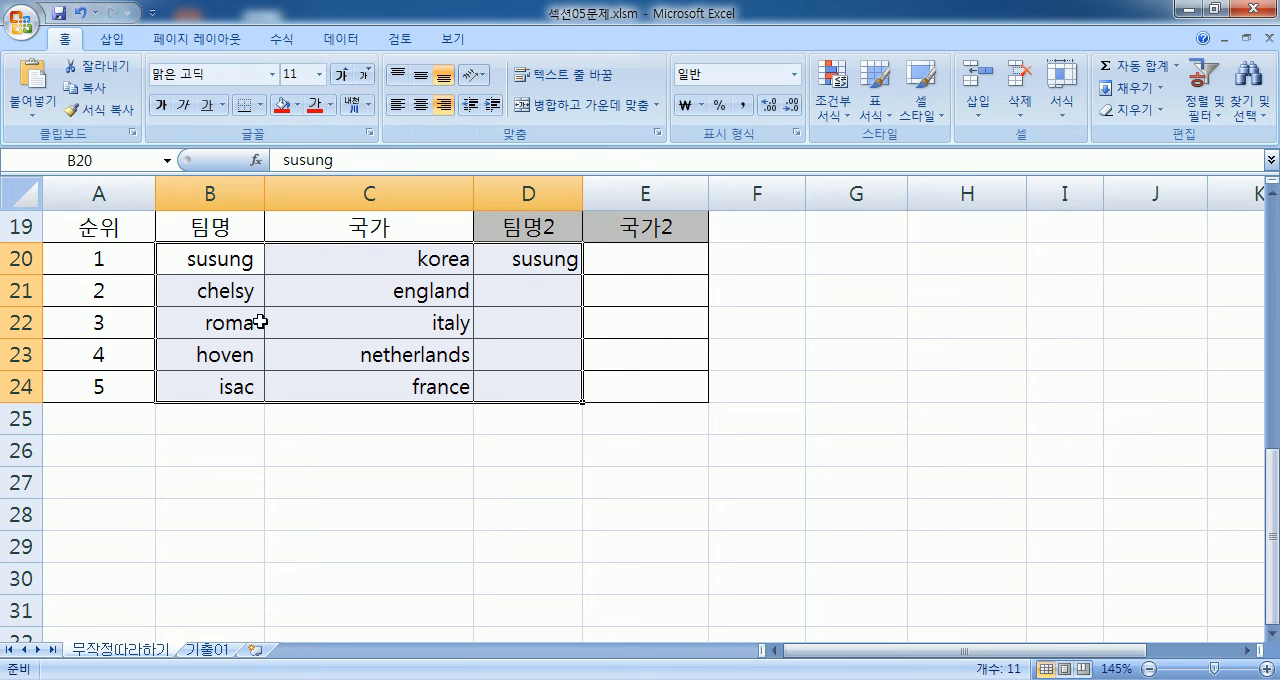
click(421, 105)
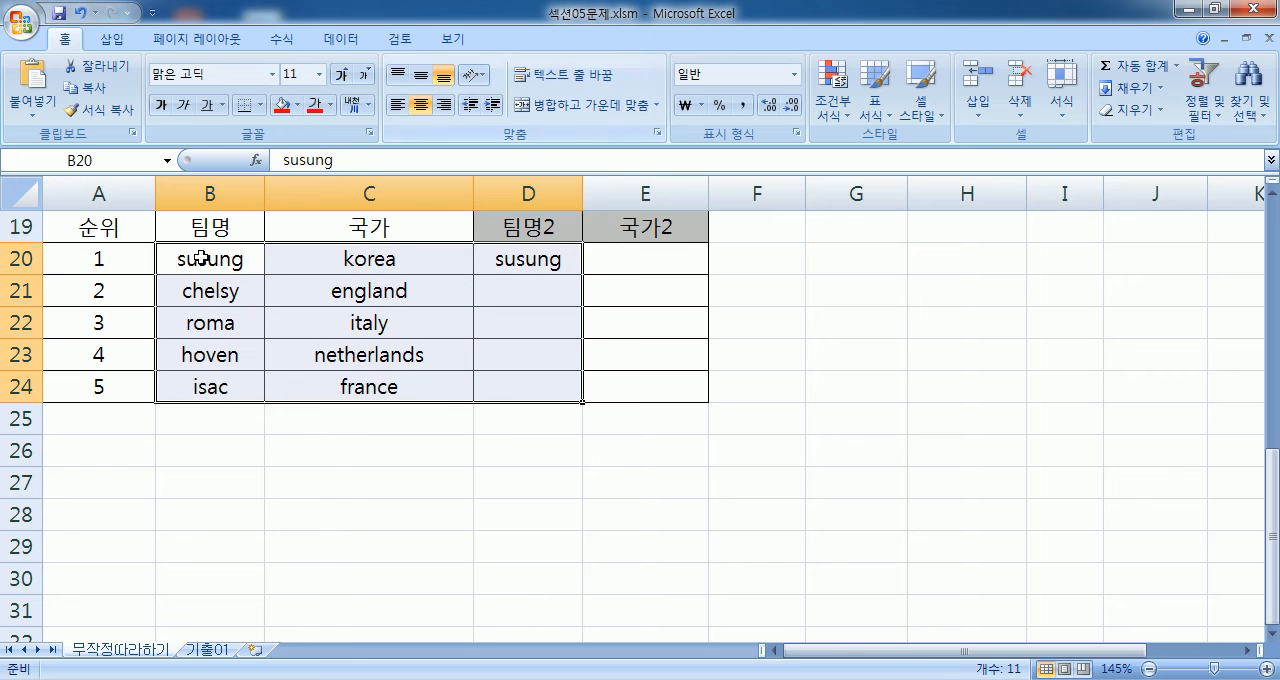
- Examine the leading and trailing spaces around the team names in cells B20 and B21
double_click(175, 260)
drag(175, 261, 160, 261)
drag(248, 262, 171, 290)
key(Delete)
key(Return)
double_click(245, 290)
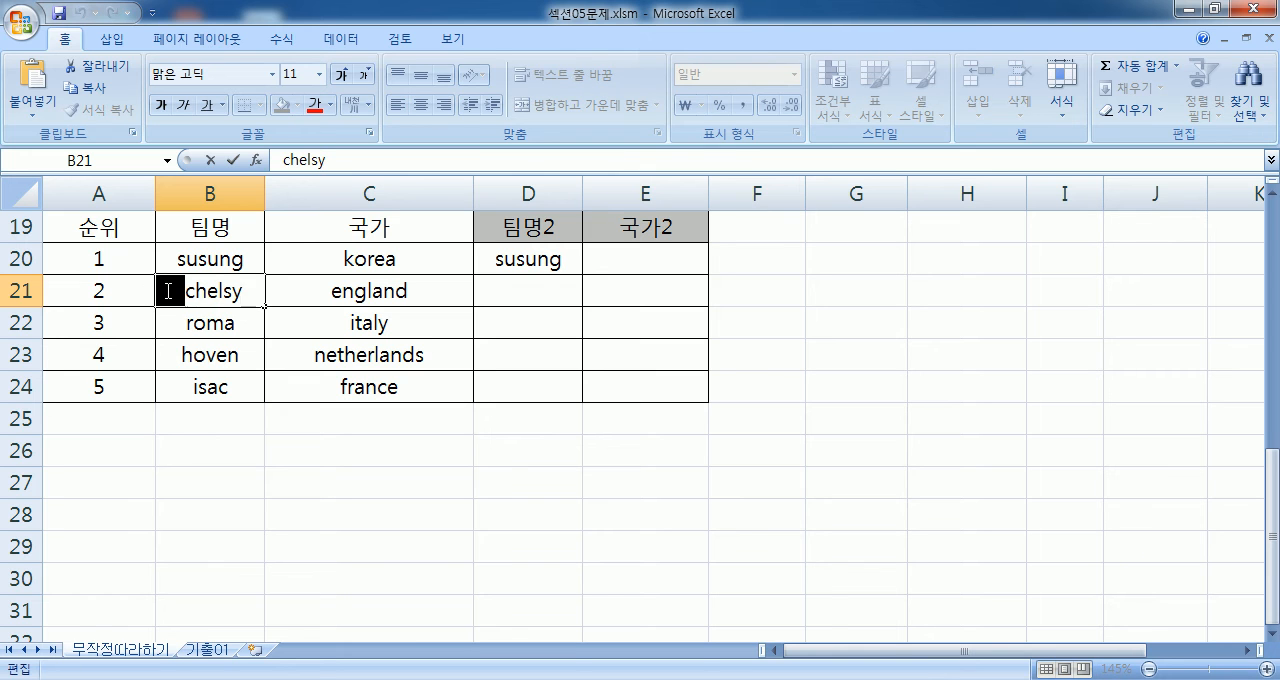
click(176, 291)
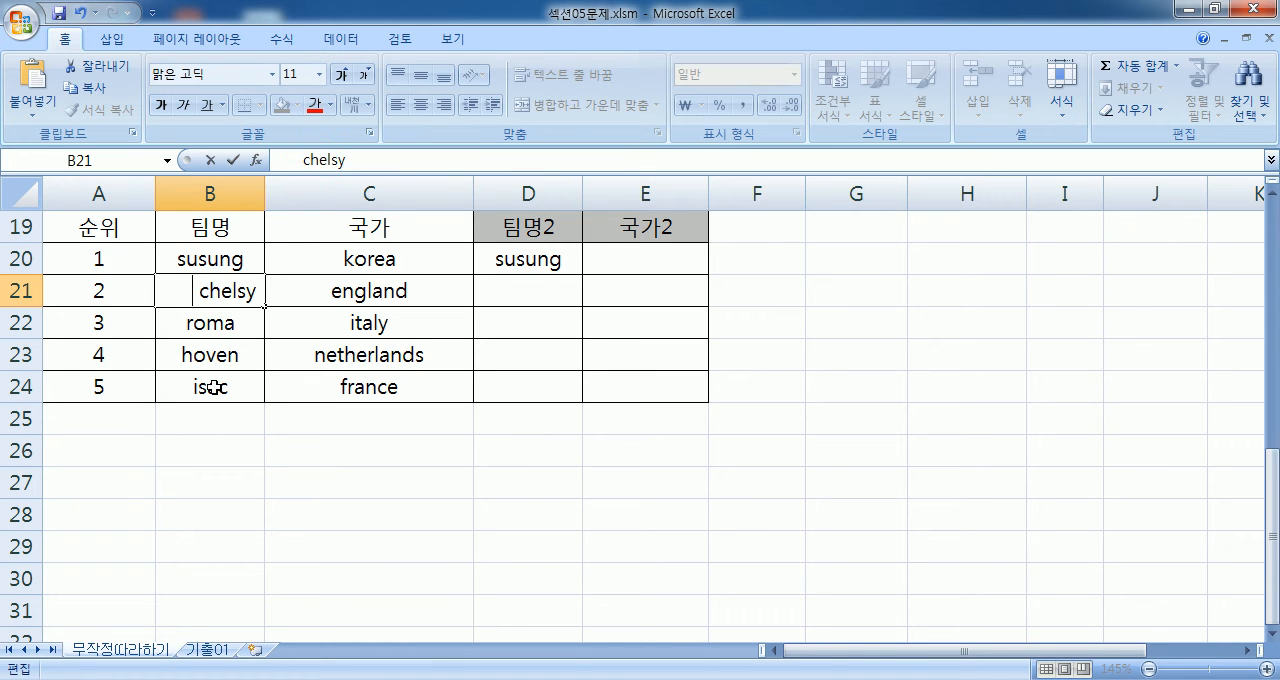
key(Escape)
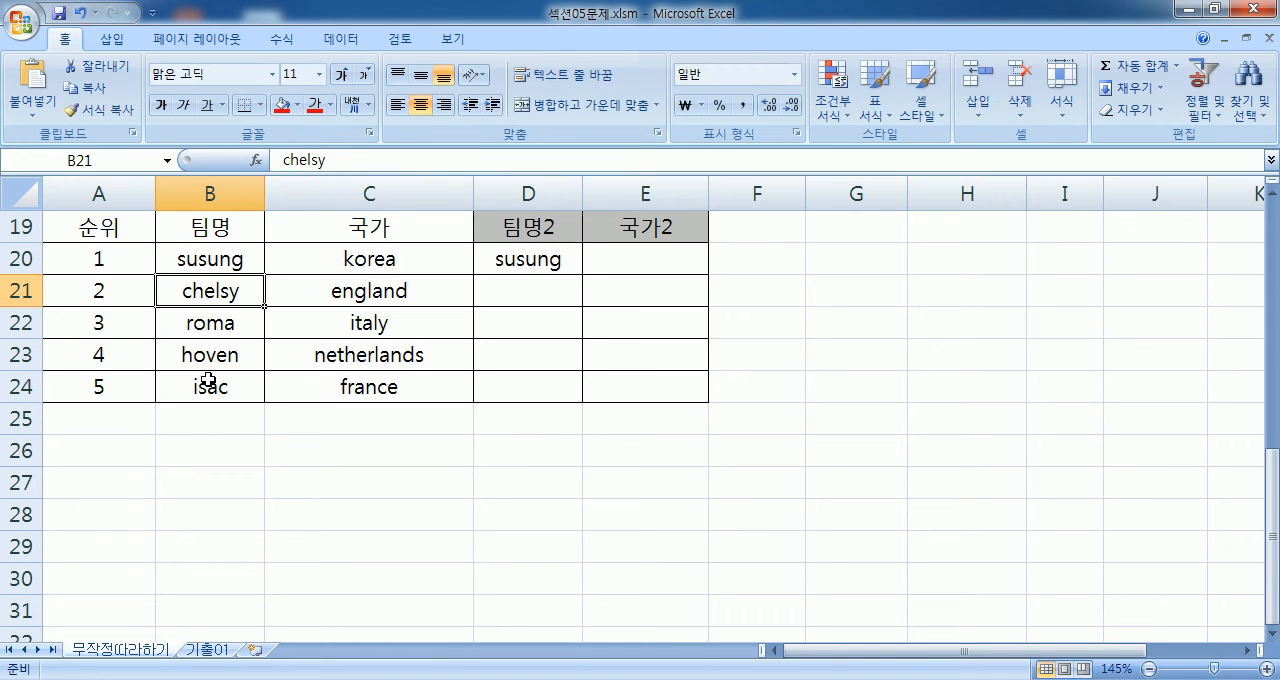
click(212, 254)
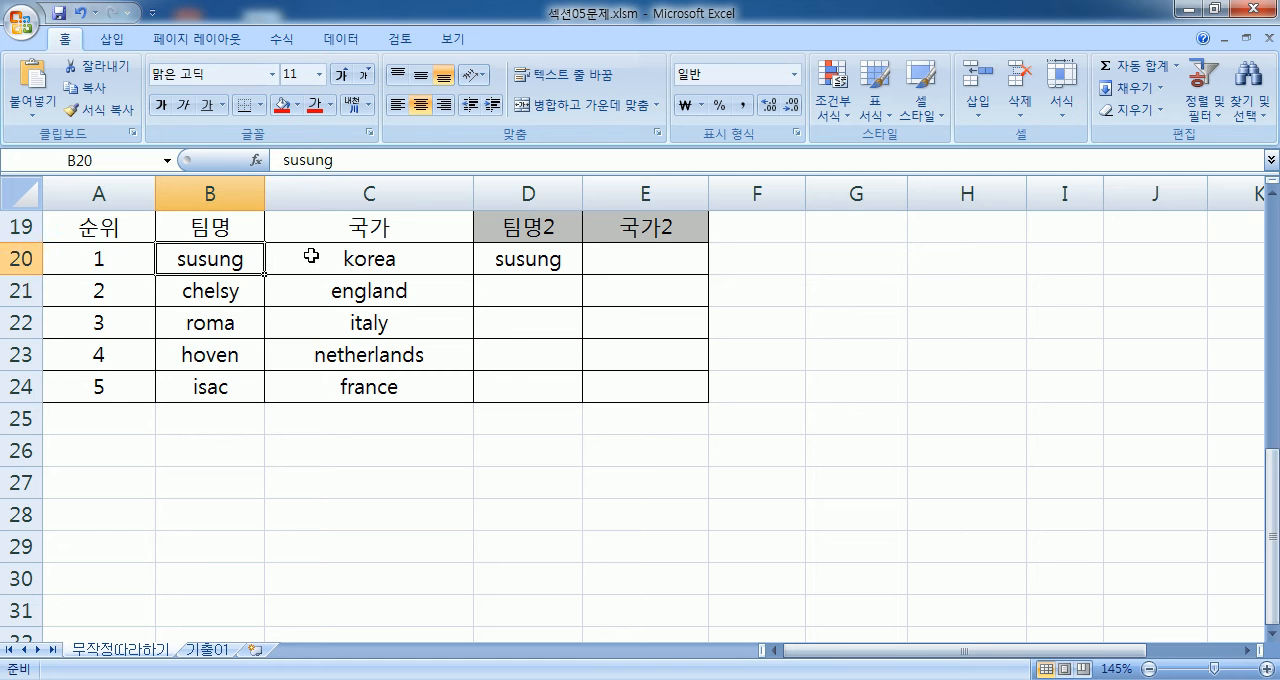
- Wrap the TRIM formula in D20 with UPPER so it reads =UPPER(TRIM(B20))
click(512, 264)
double_click(510, 262)
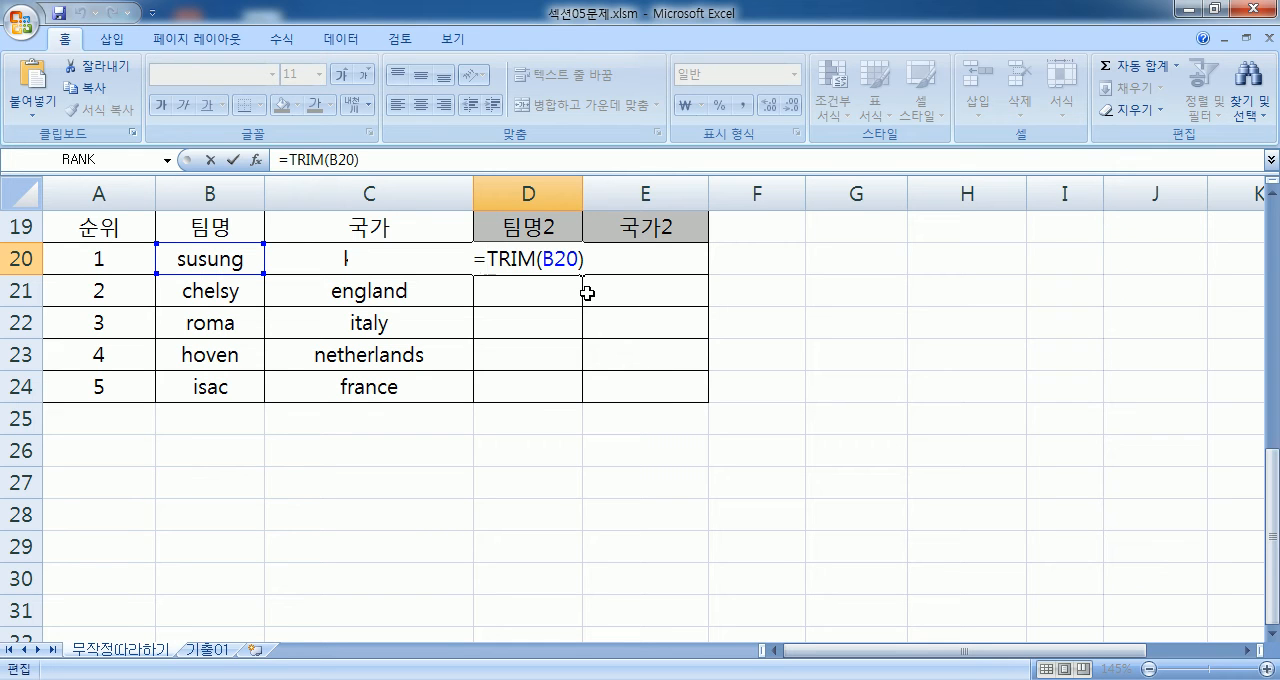
text(UPP)
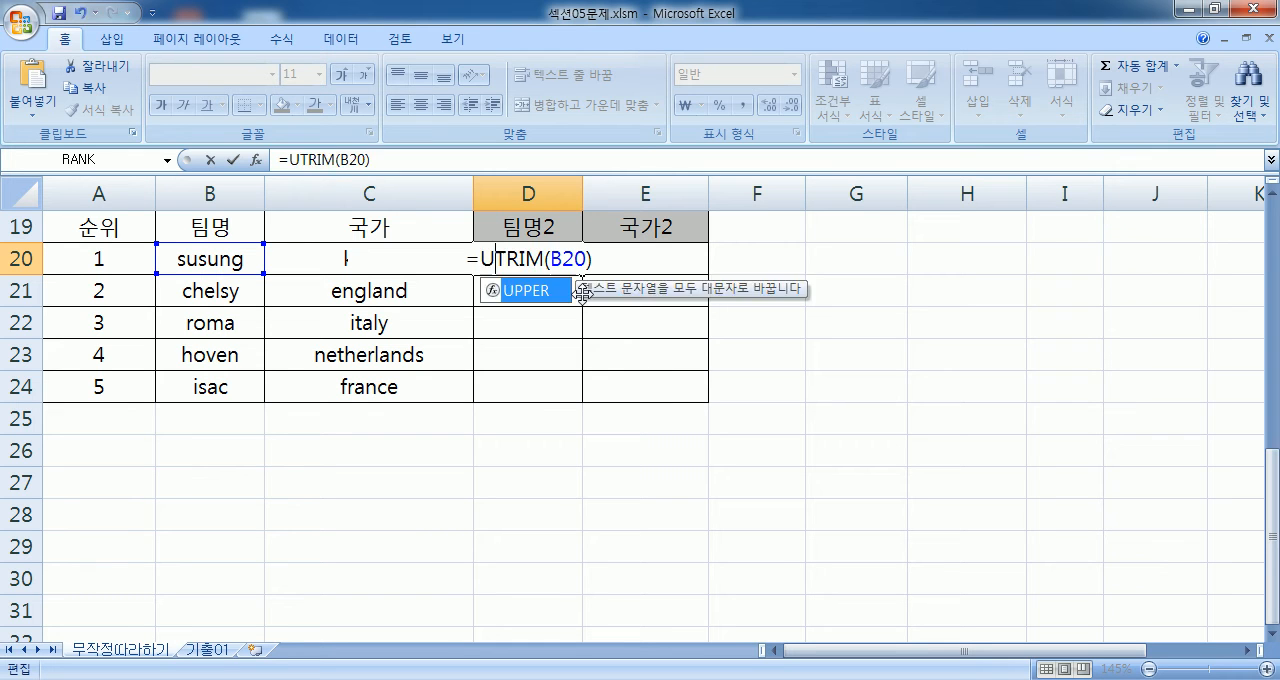
text(ER)
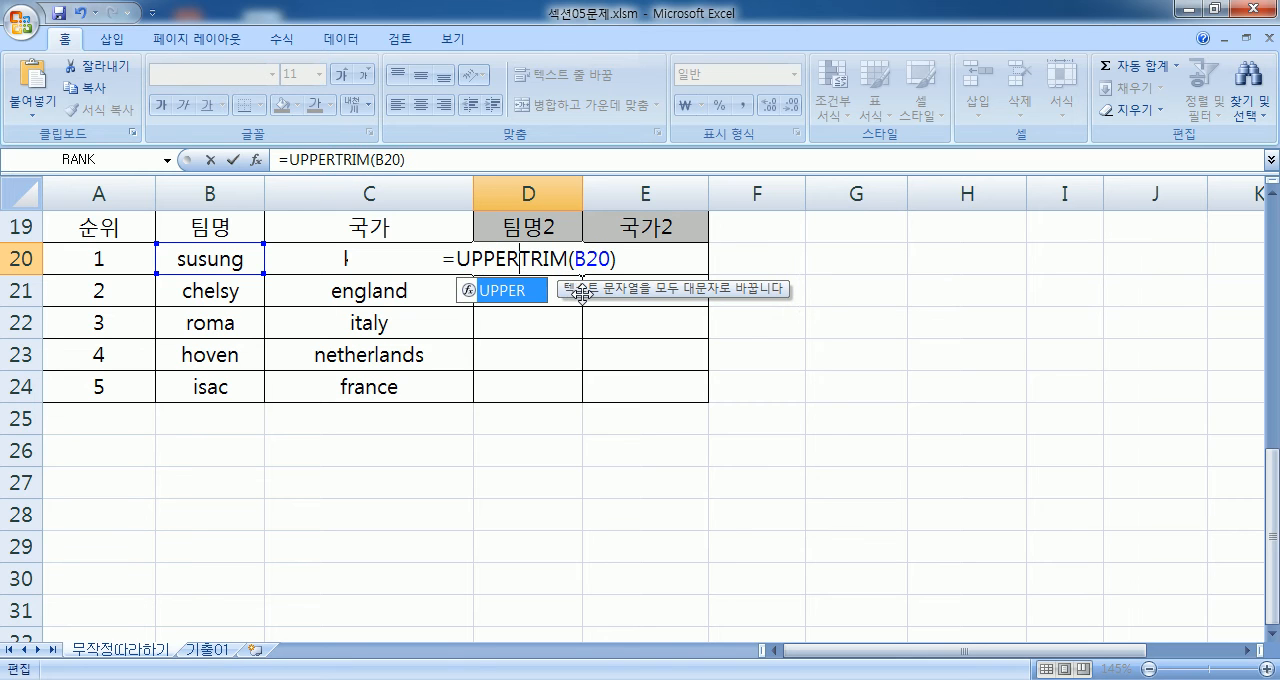
text(()
text())
key(Return)
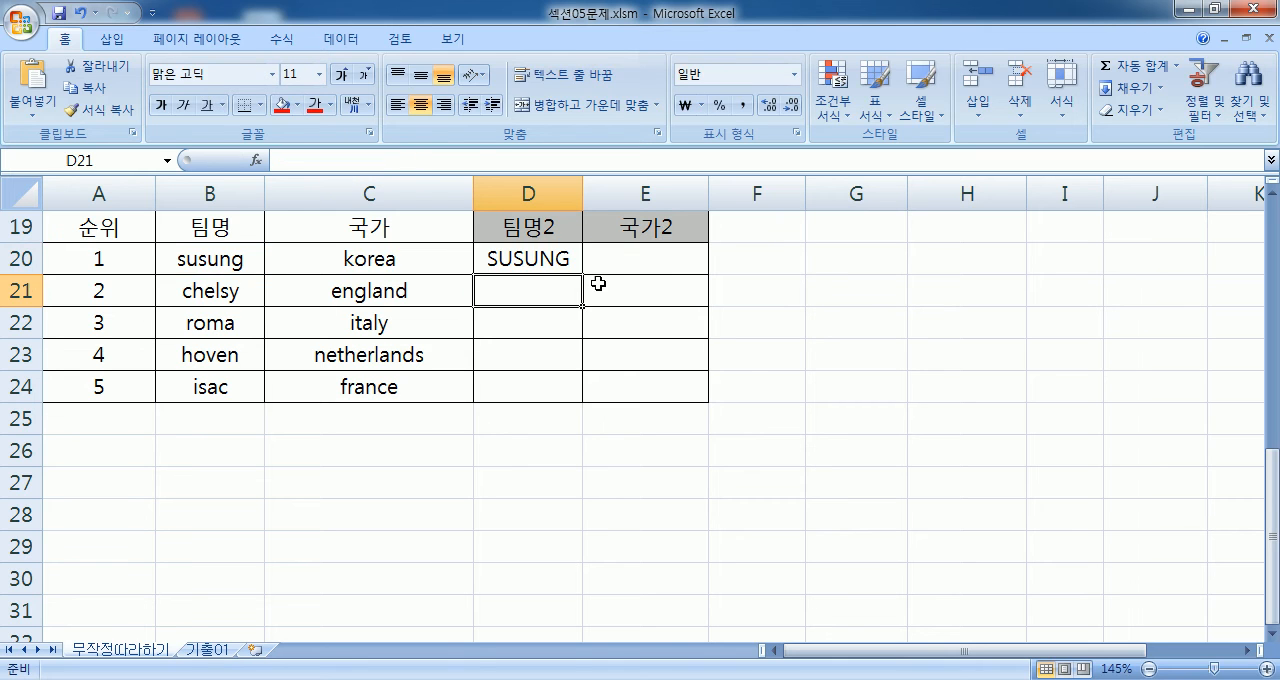
- Review the inner TRIM and outer UPPER parts of D20's formula, and fill the formula down to D24
double_click(541, 260)
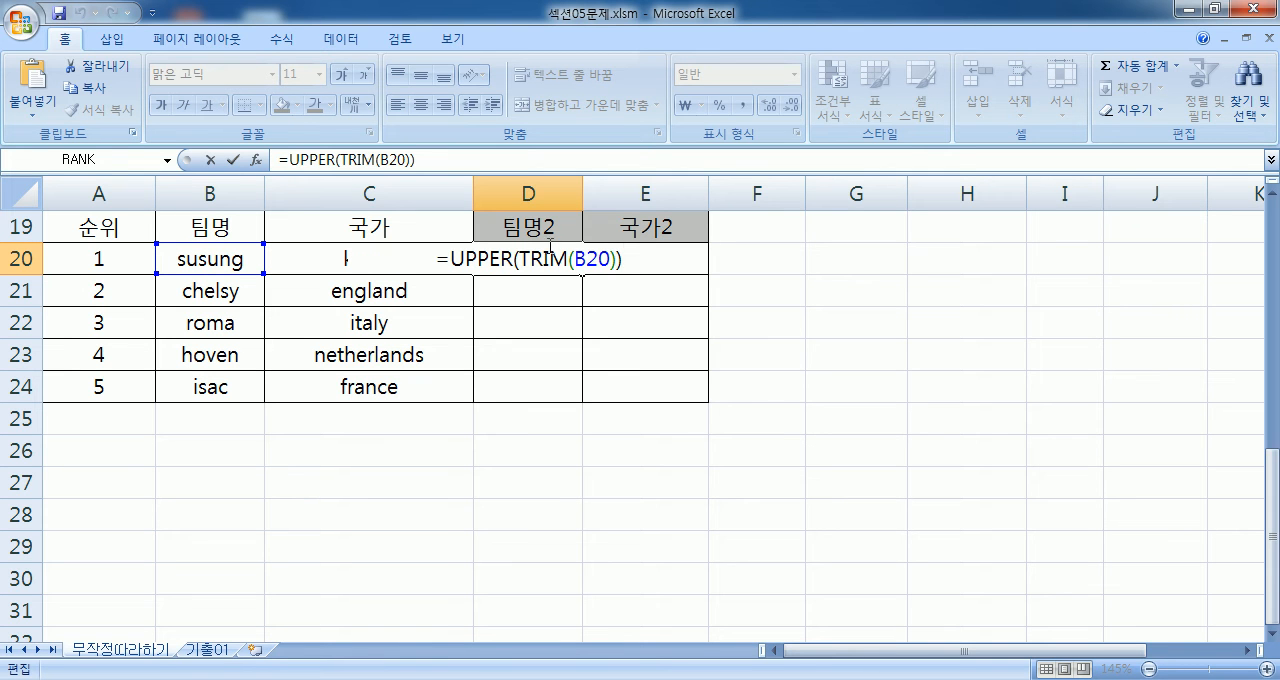
drag(531, 258, 643, 266)
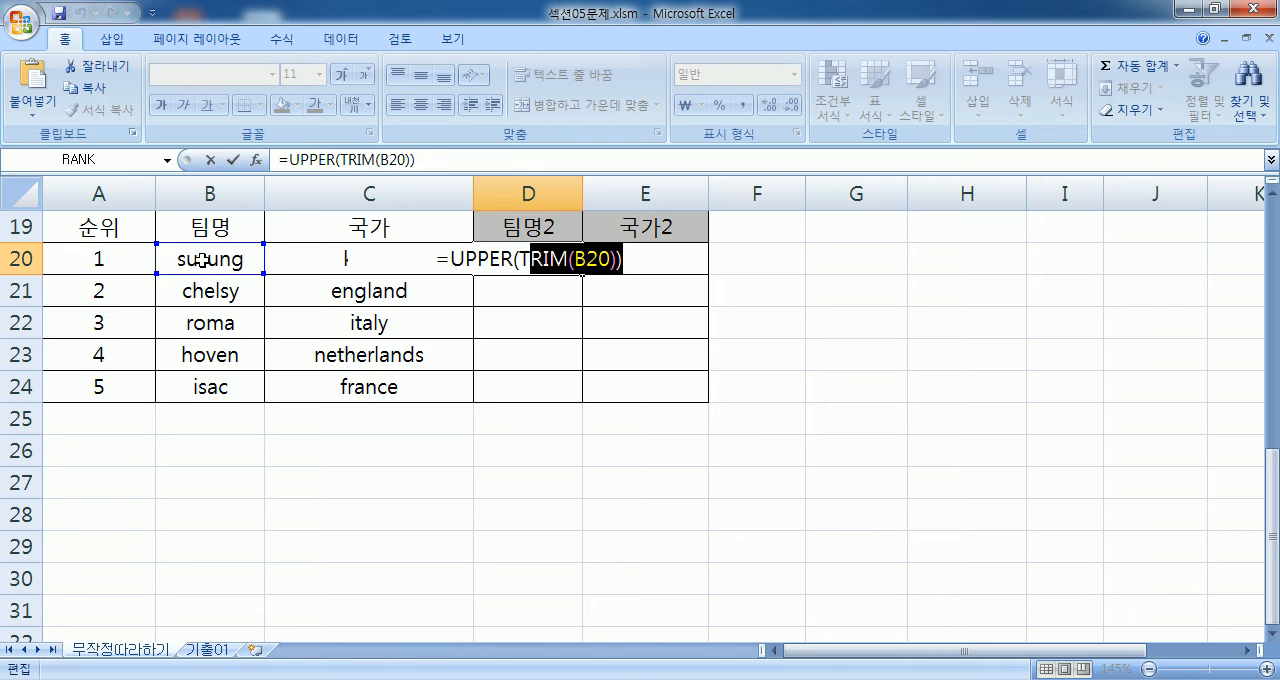
drag(510, 258, 451, 256)
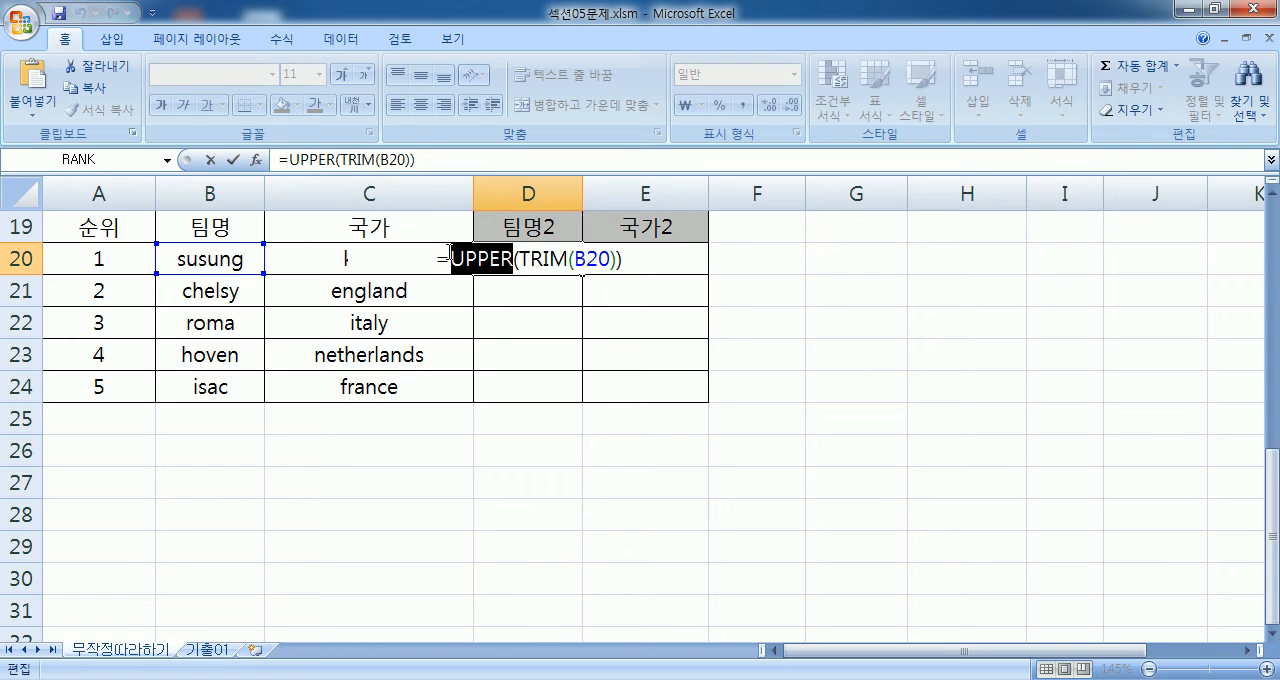
key(Return)
click(520, 262)
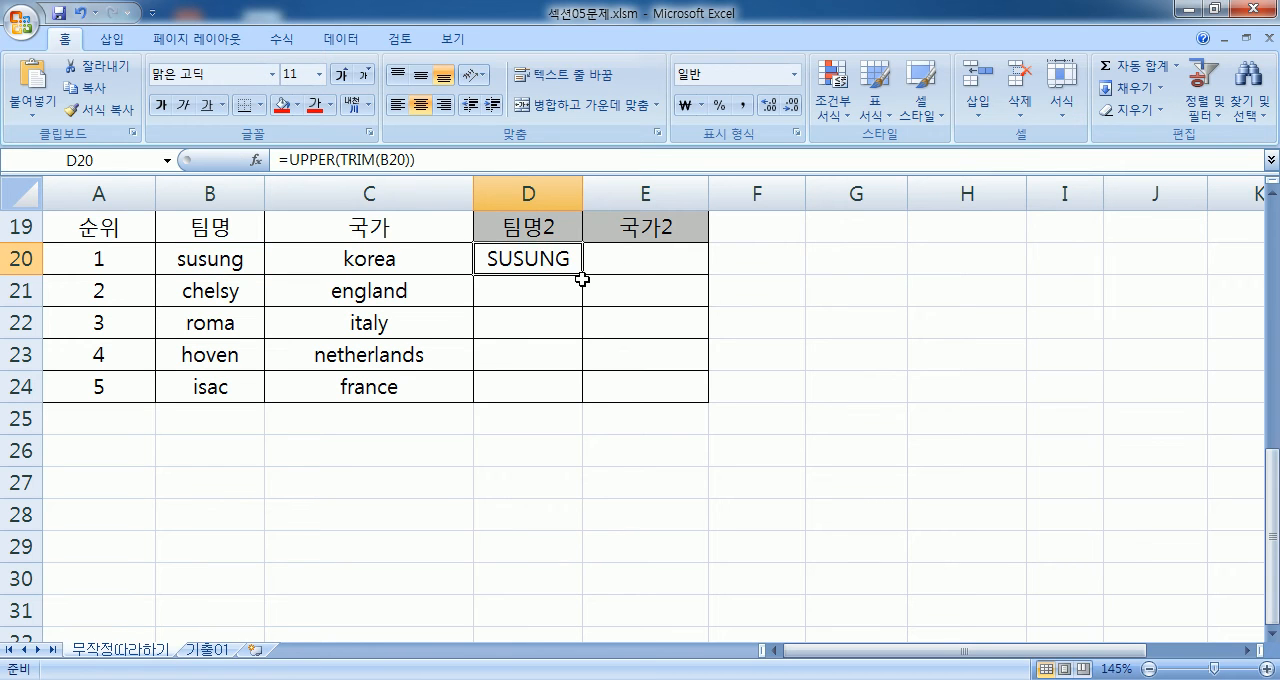
double_click(582, 279)
- Copy the formula =UPPER(TRIM(B20)) from D20 into Notepad below the problem 6 notes
click(550, 253)
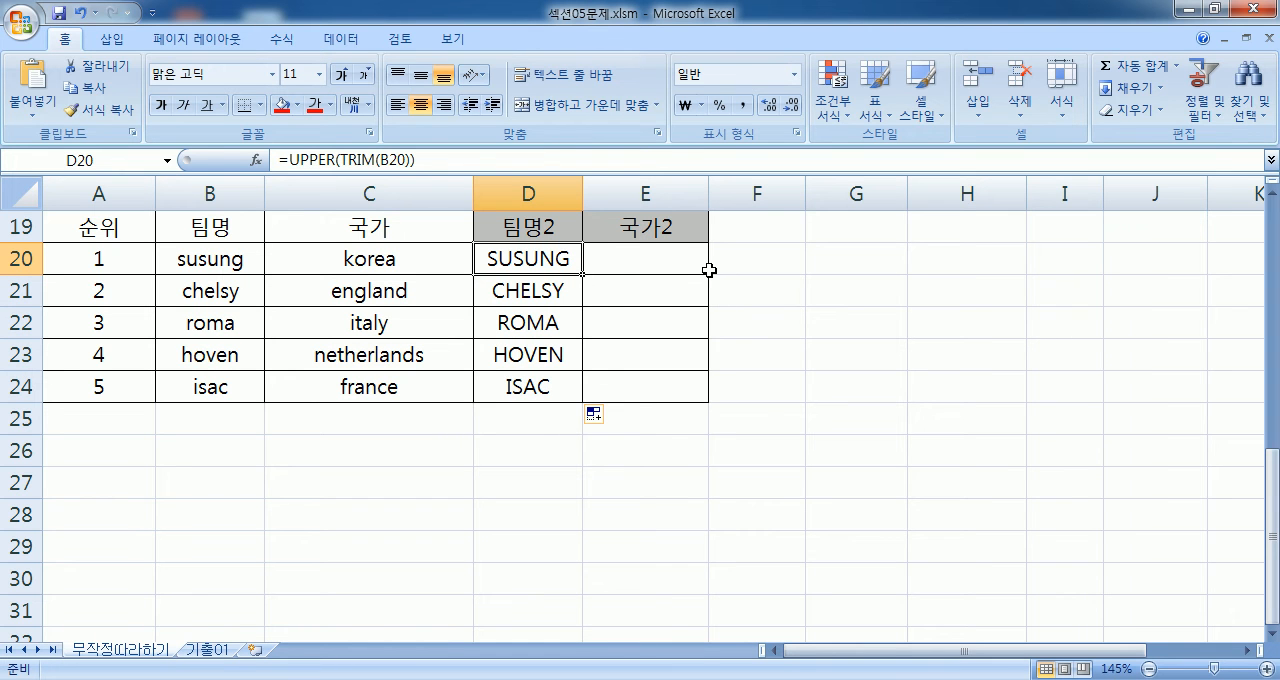
key(F2)
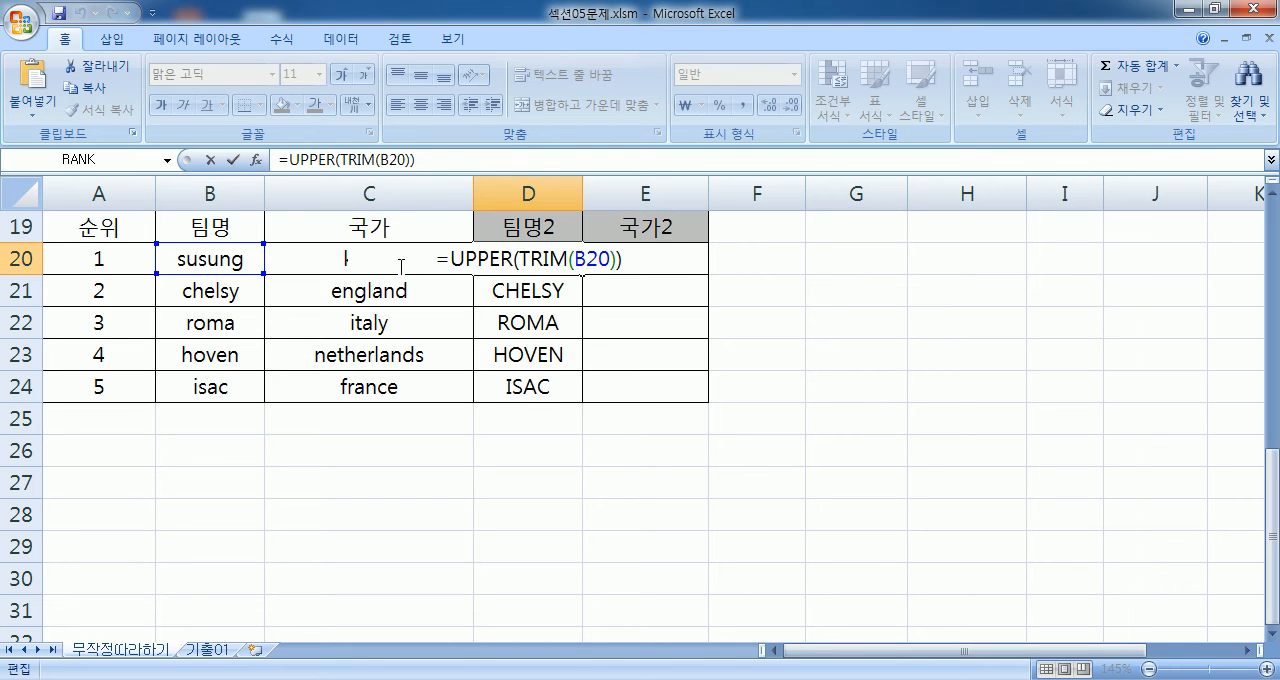
drag(429, 262, 637, 262)
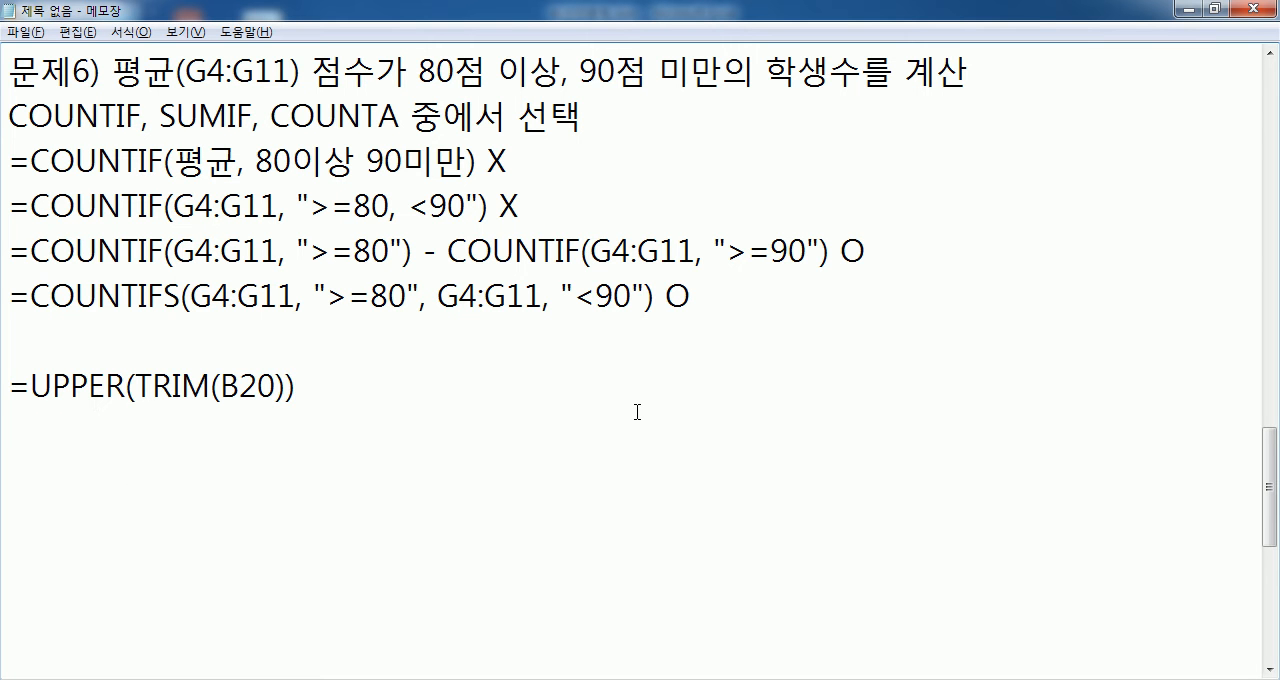
- Write the alternative formula =TRIM(UPPER(B20)) on the line below =UPPER(TRIM(B20))
key(Return)
text(=TRIM)
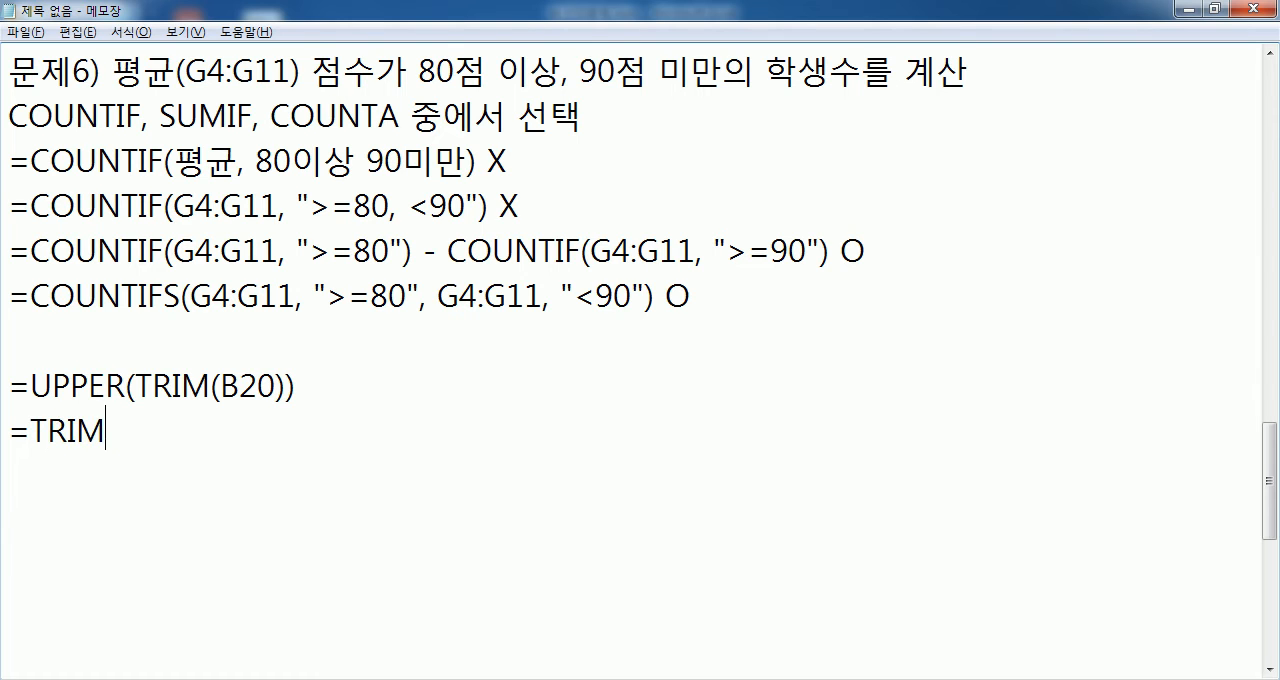
text((UPPER(B20)
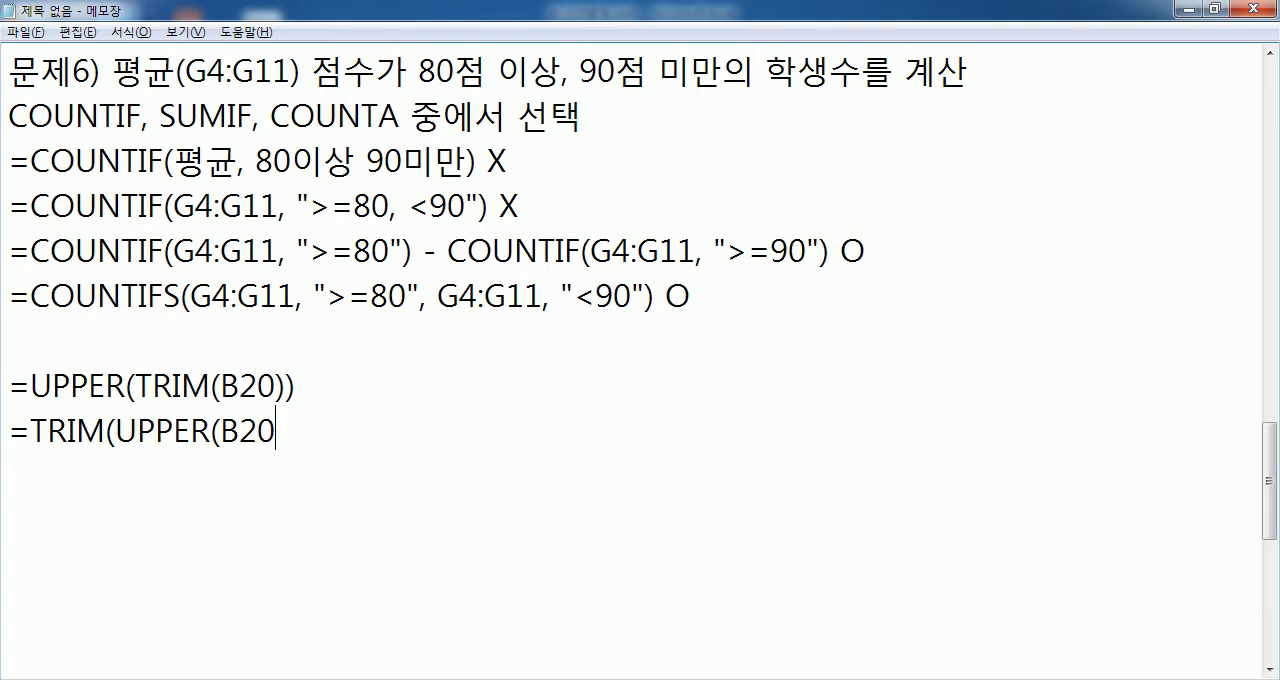
text()))
key(Return)
- Compare the inner and outer functions of =UPPER(TRIM(B20)) and =TRIM(UPPER(B20)) in the Notepad notes
drag(136, 385, 287, 385)
drag(122, 386, 12, 385)
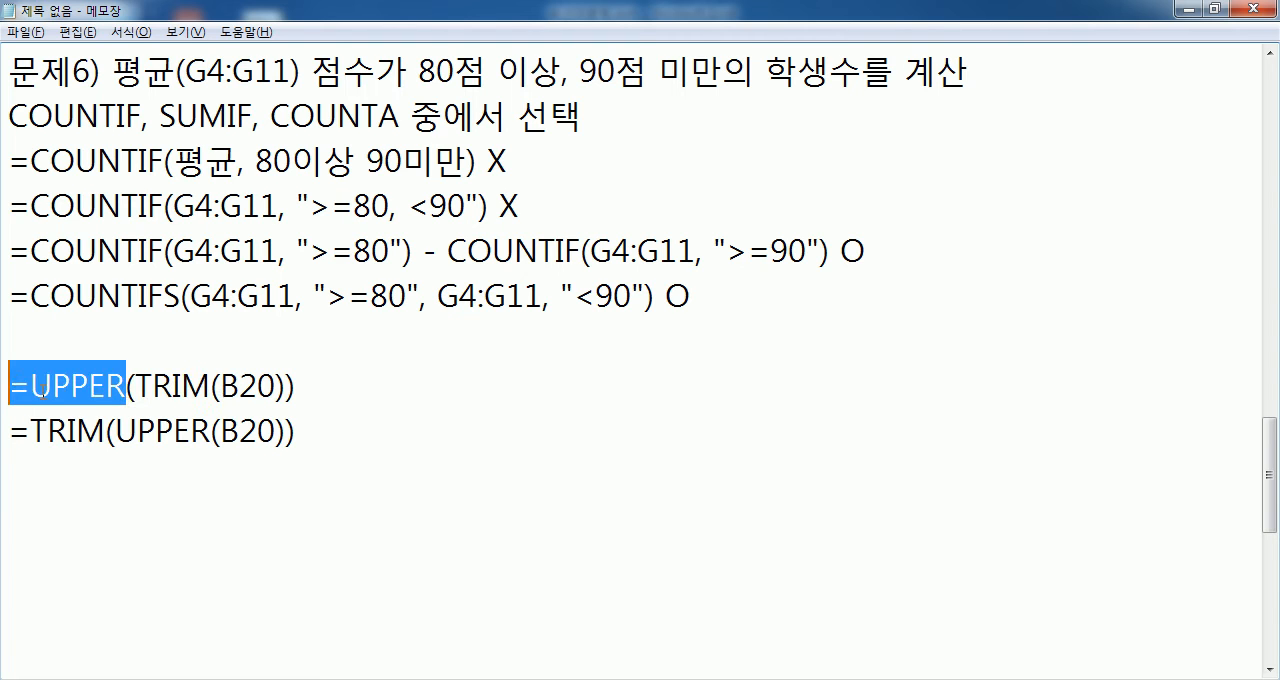
drag(118, 430, 286, 430)
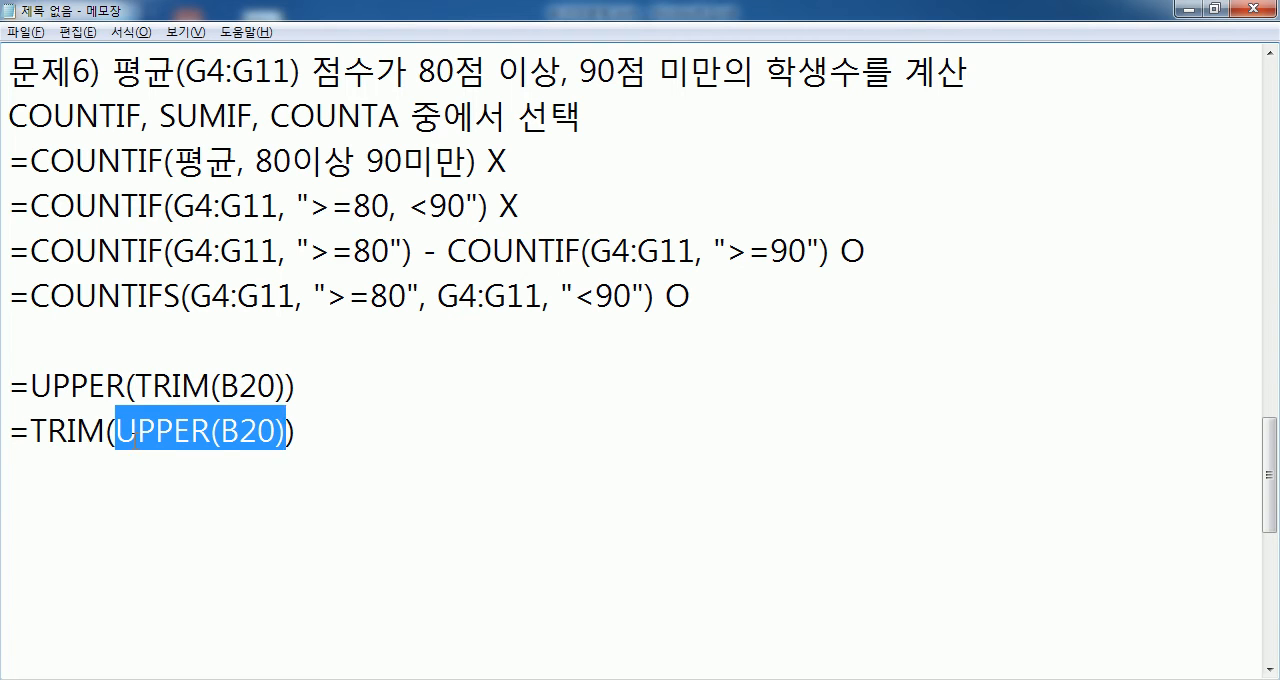
drag(106, 430, 31, 430)
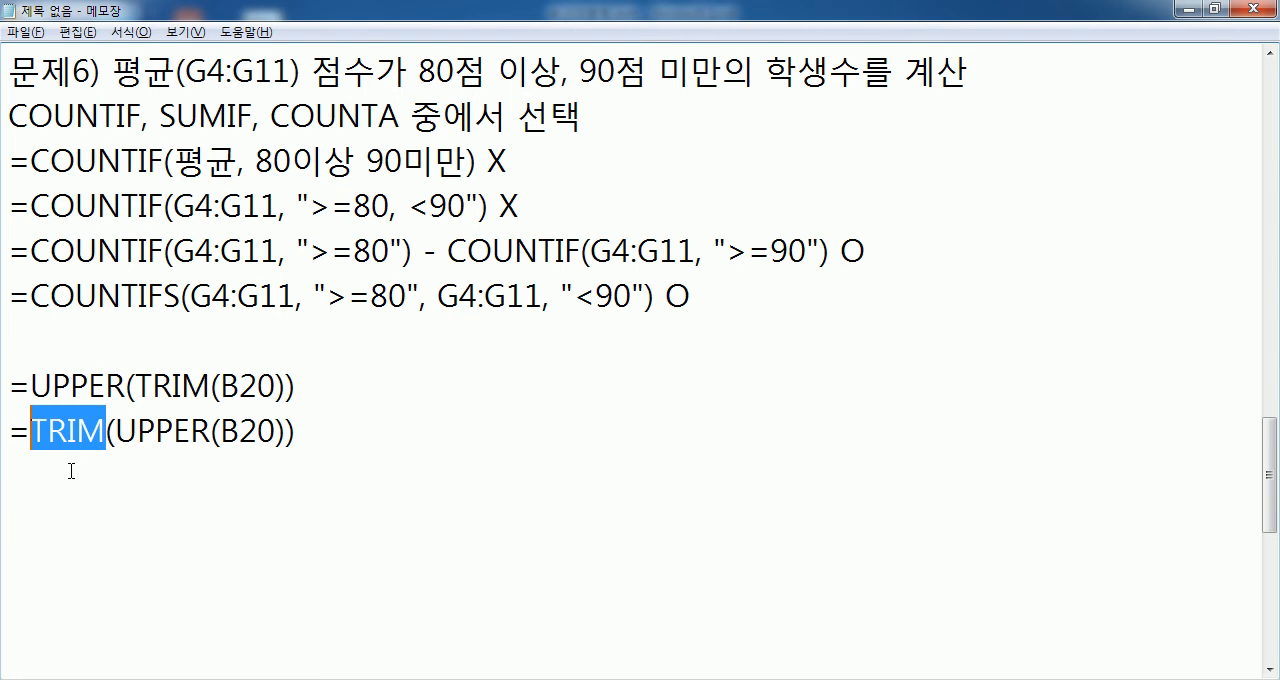
click(366, 366)
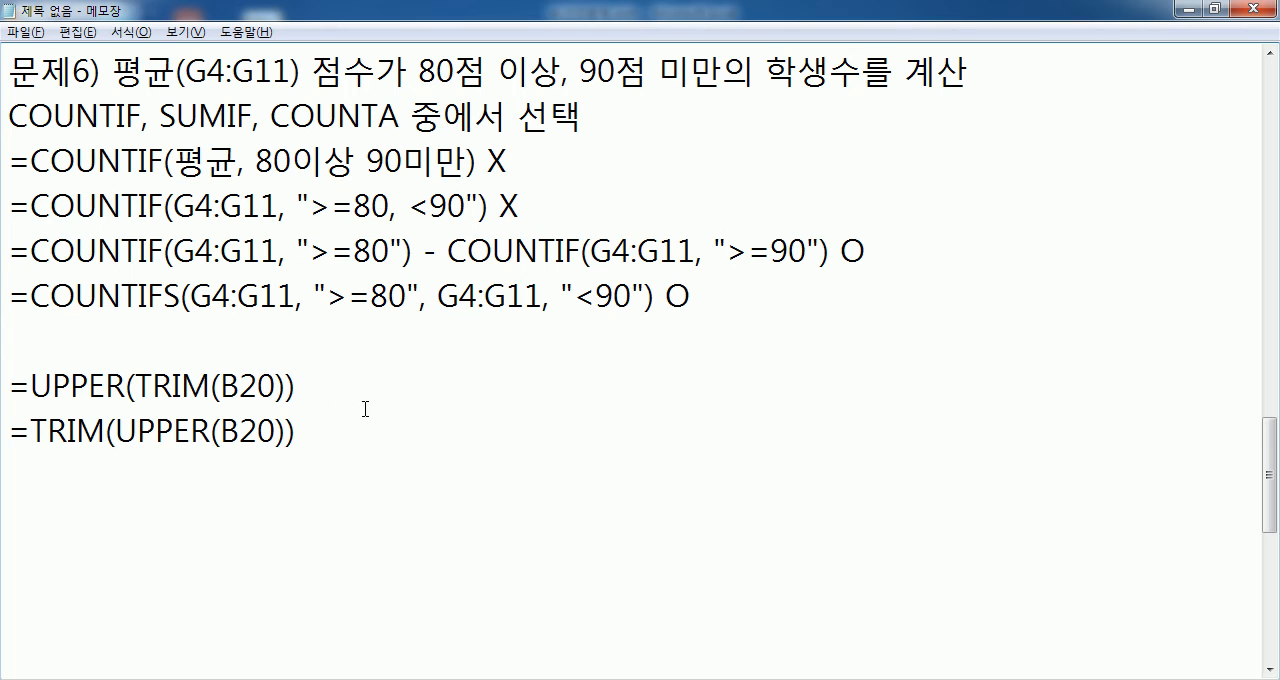
- Mark both =UPPER(TRIM(B20)) and =TRIM(UPPER(B20)) with an O at the end of their lines
text(O)
click(345, 432)
text(O)
- Check the team-name results in Excel, and change the mark after =TRIM(UPPER(B20)) to X in Notepad
key(alt+Tab)
key(Escape)
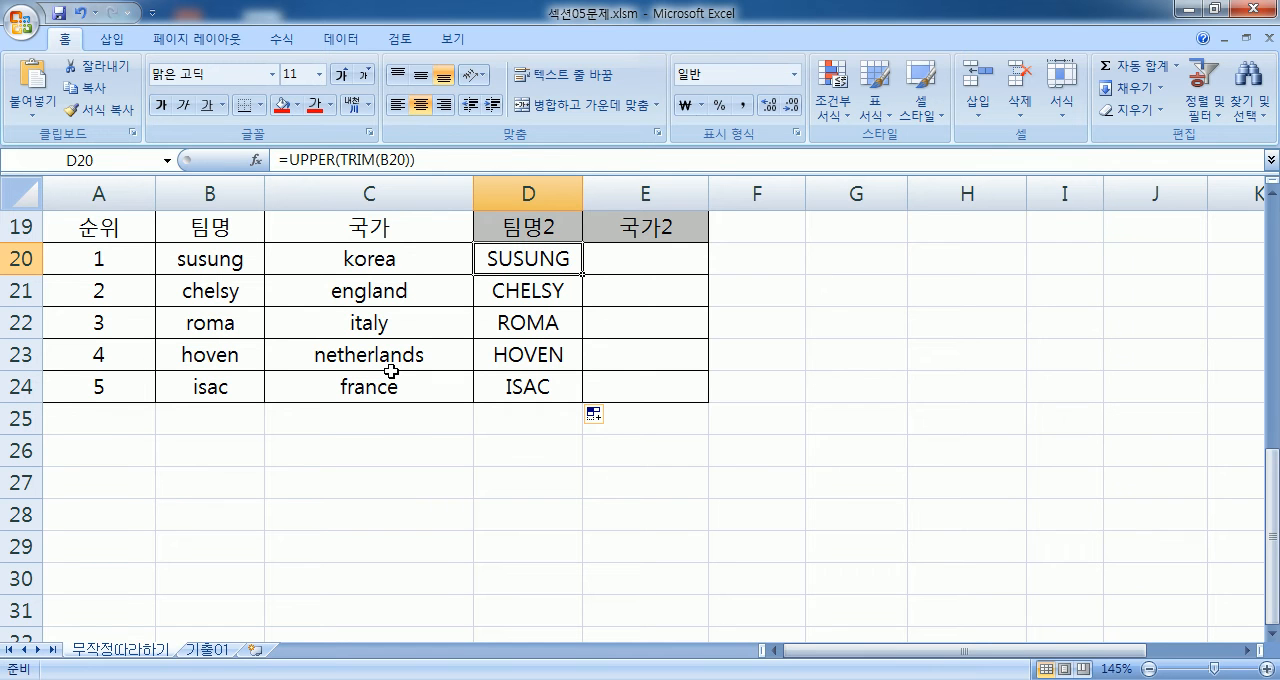
key(alt+Tab)
double_click(316, 385)
click(325, 432)
key(BackSpace)
text(X)
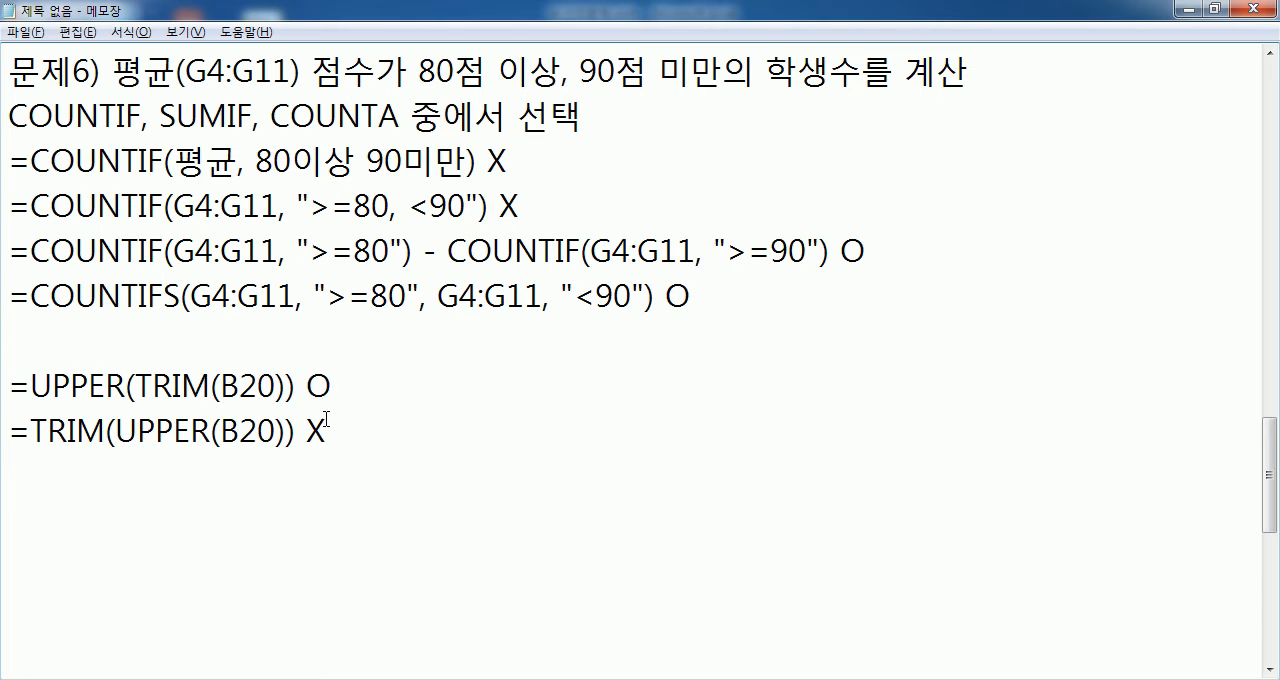
- Review the team names in Excel again, and the X mark, inner TRIM(B20) and outer UPPER in the Notepad formulas
key(alt+Tab)
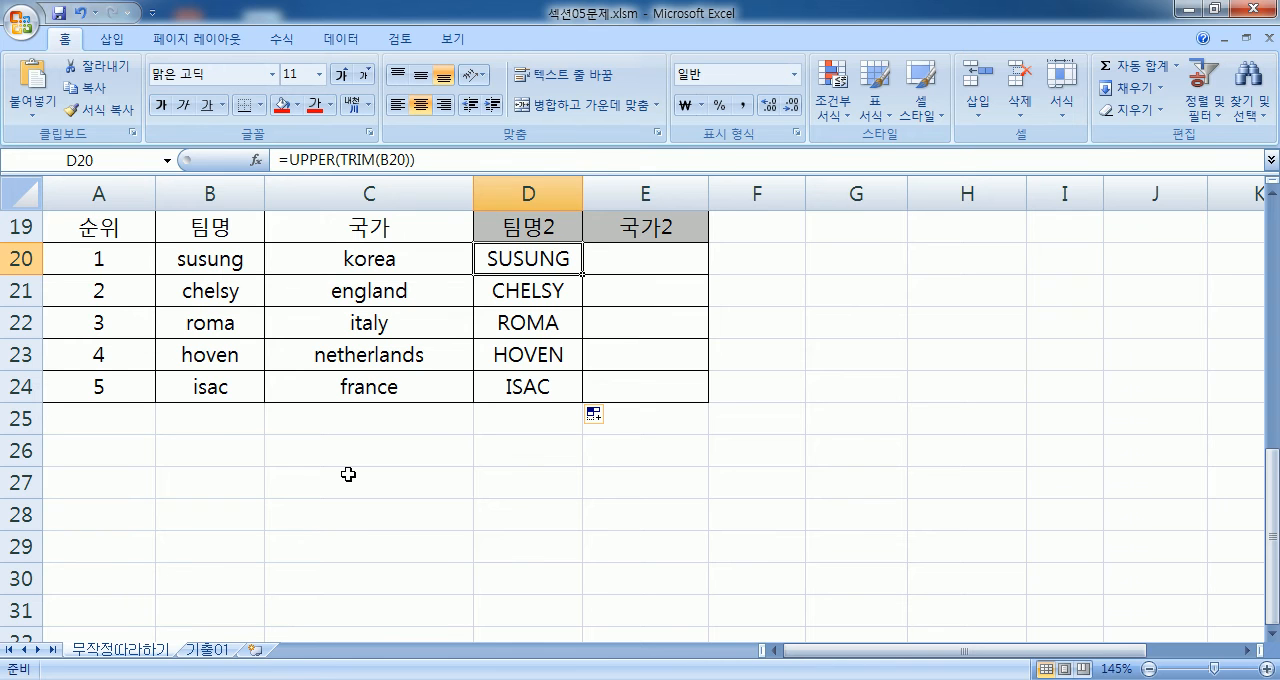
key(alt+Tab)
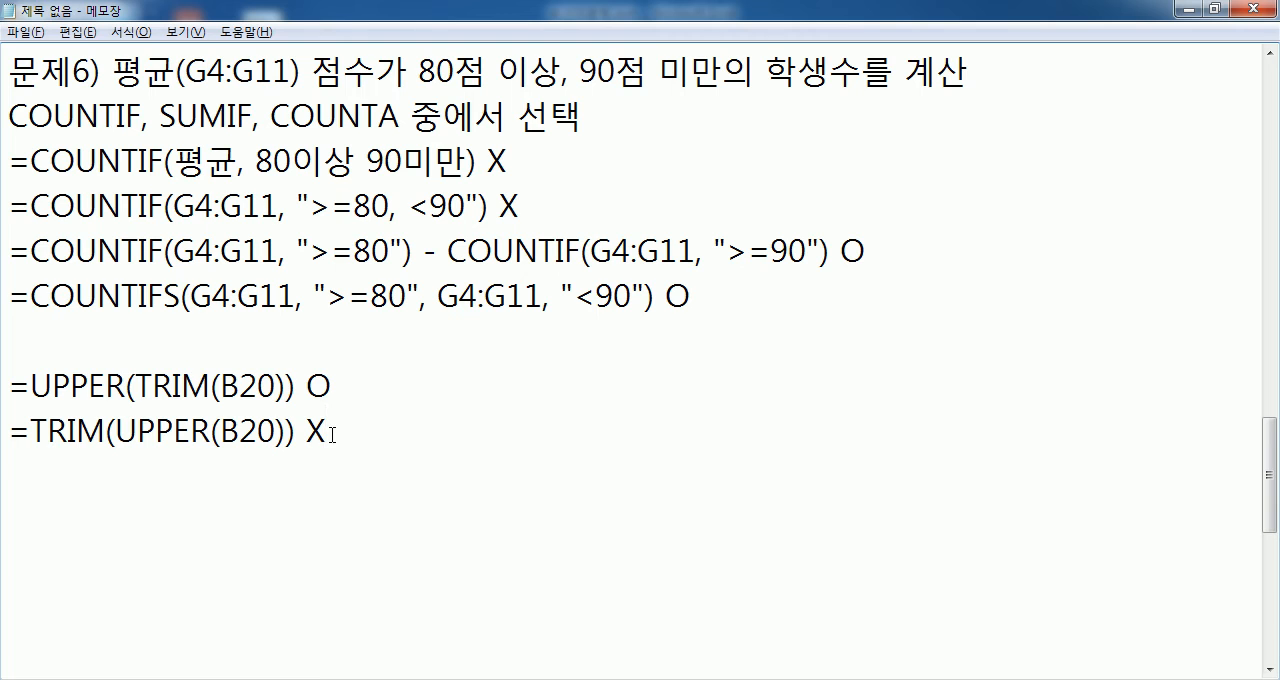
drag(307, 432, 326, 432)
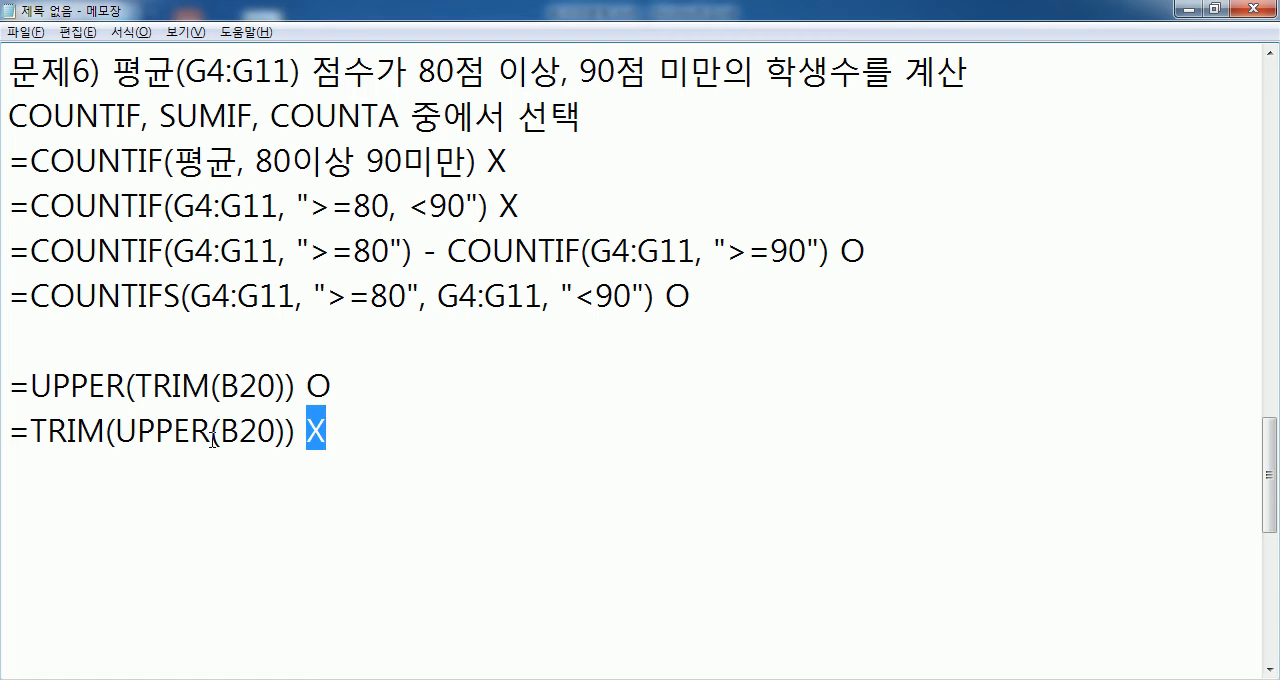
drag(152, 386, 297, 386)
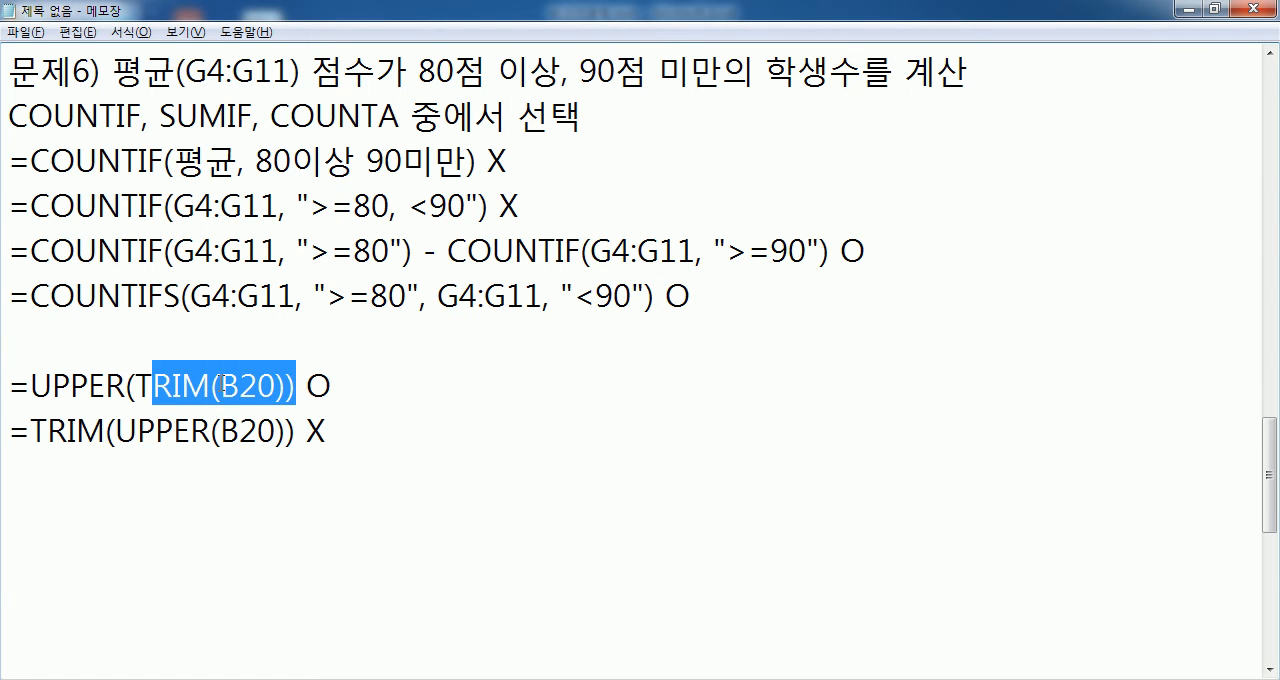
drag(137, 386, 287, 386)
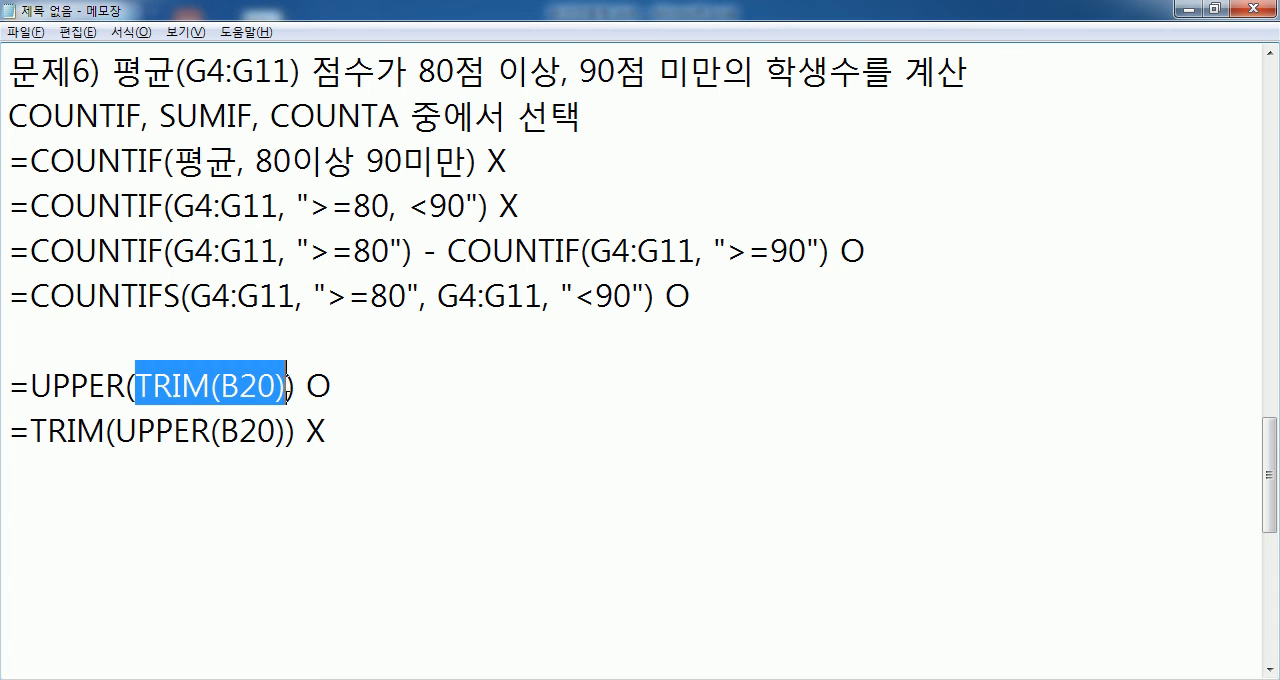
click(130, 388)
key(shift+Left)
key(shift+Left)
key(shift+Left)
key(shift+Left)
key(shift+Left)
key(Left)
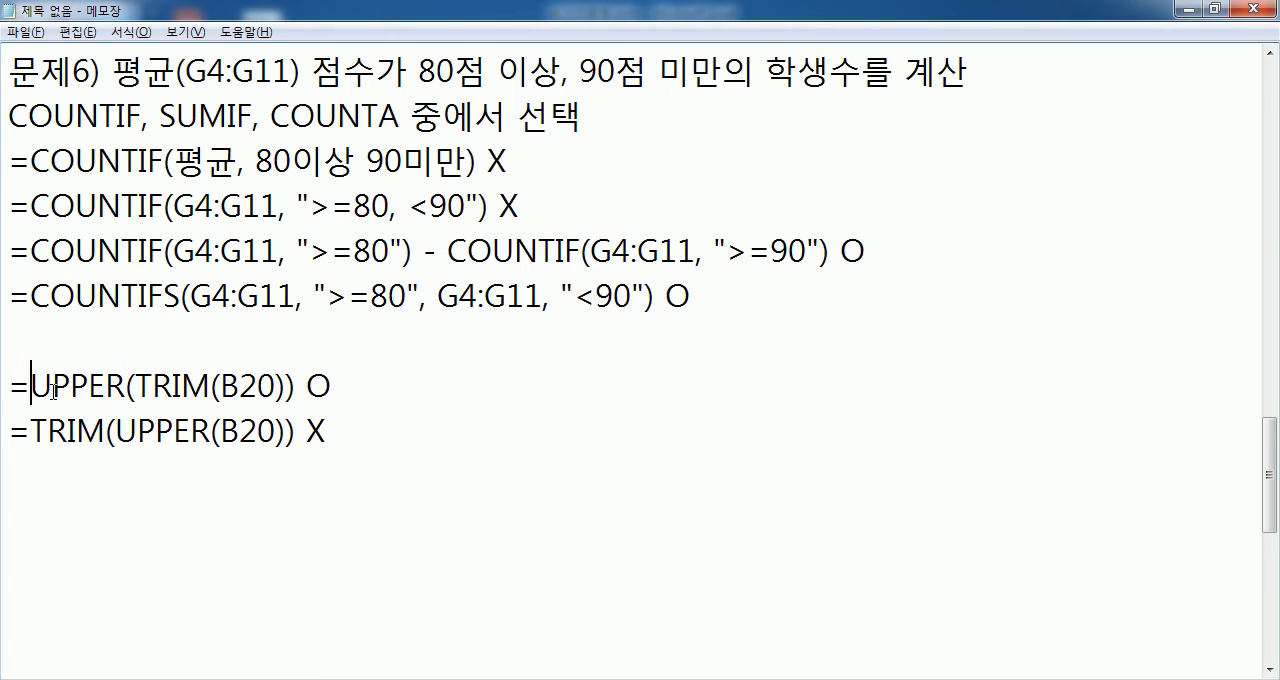
- Add two new lines below the =TRIM(UPPER(B20)) X line in Notepad
click(331, 439)
key(Return)
key(Return)
- Switch to Excel and enter =PROPER(C20) in E20 under 국가2
key(alt+Tab)
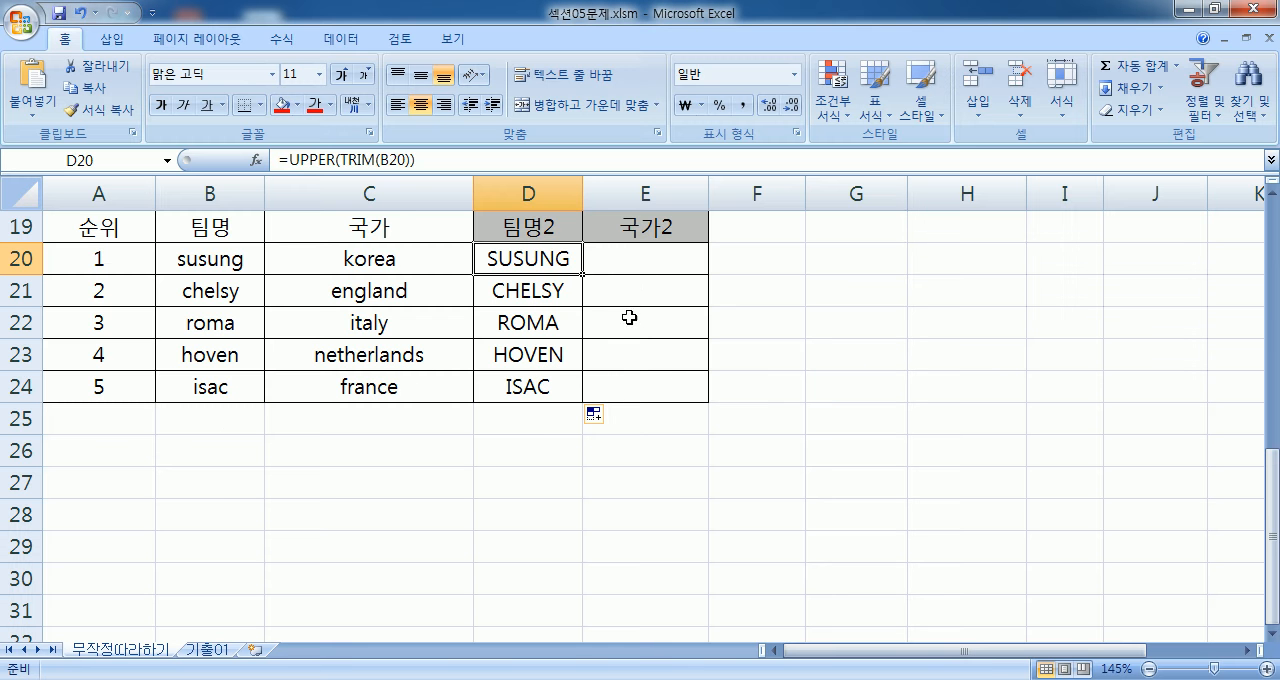
click(634, 265)
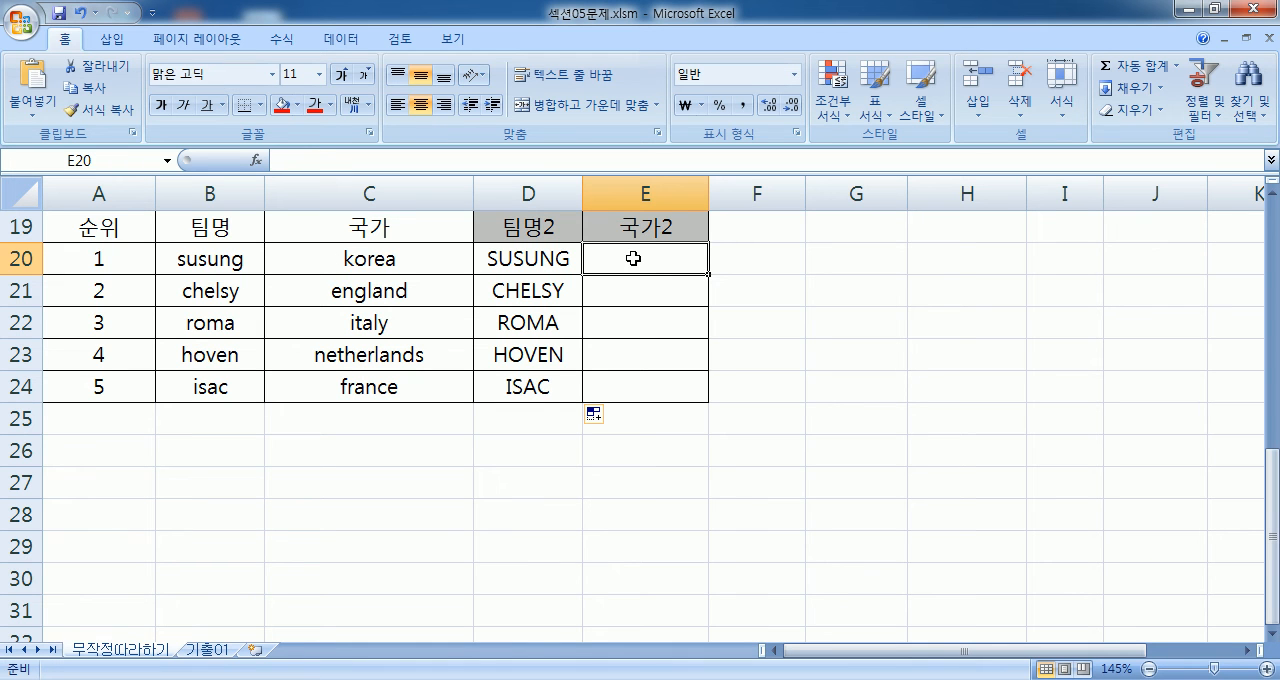
text(=)
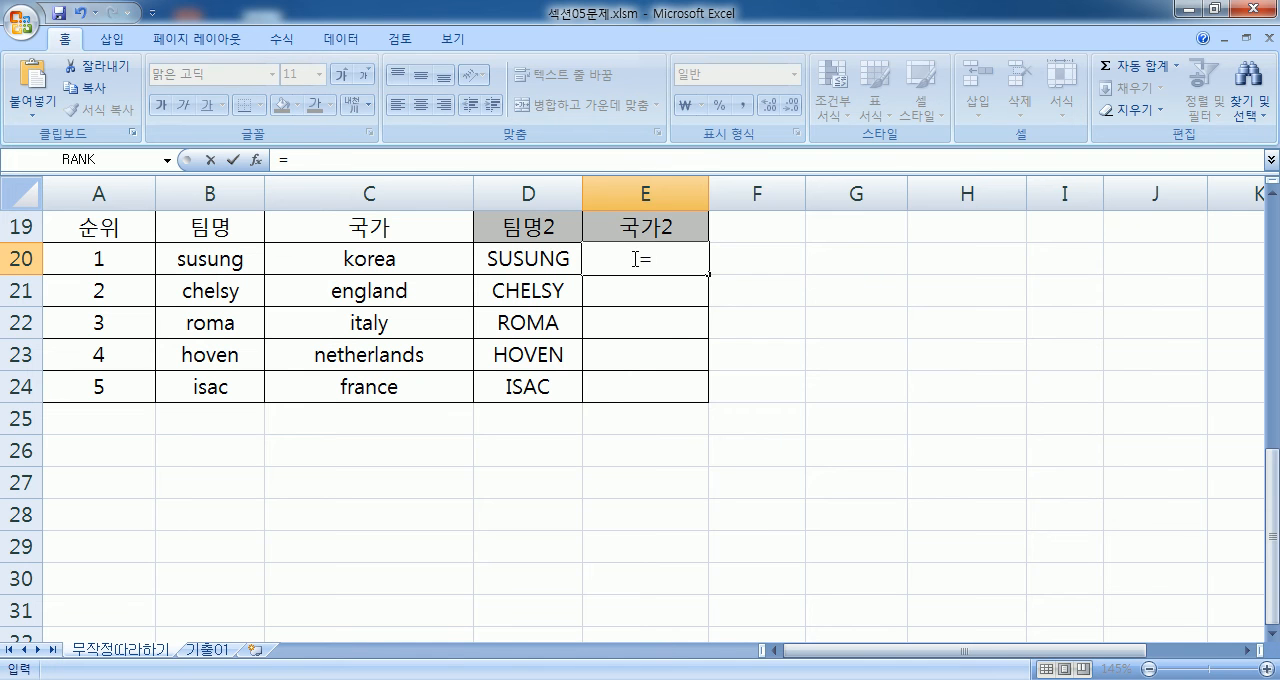
text(PROP)
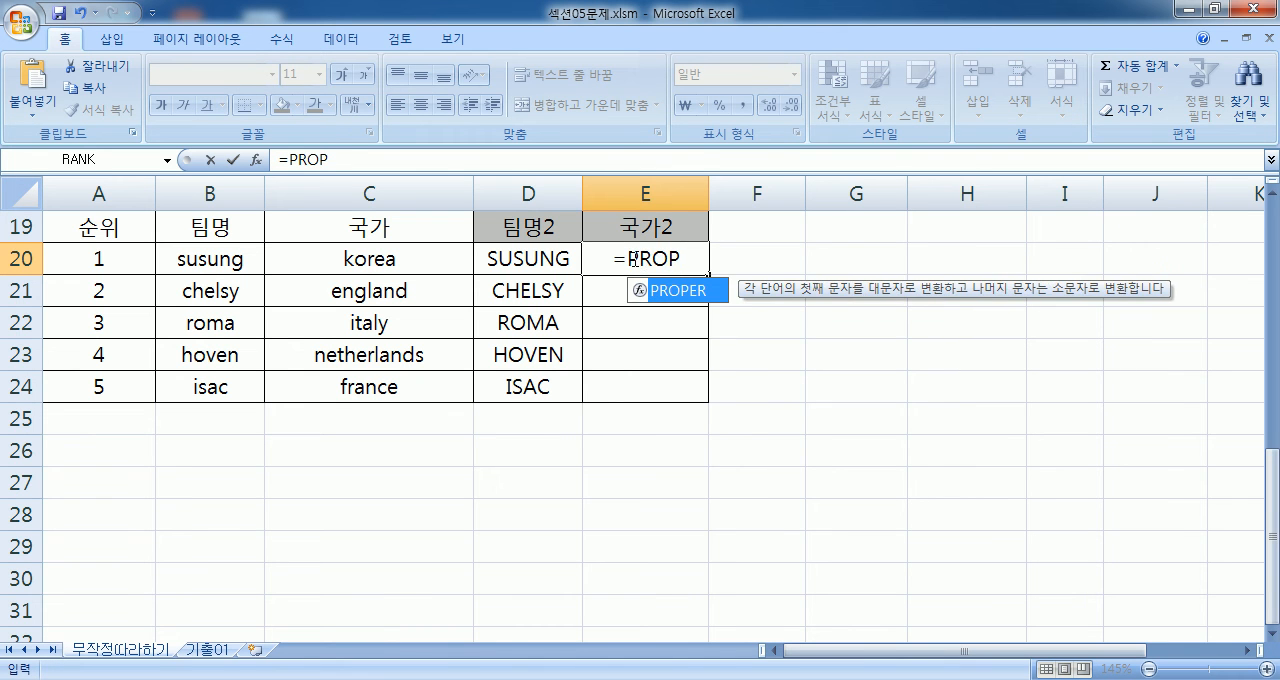
key(Tab)
click(380, 258)
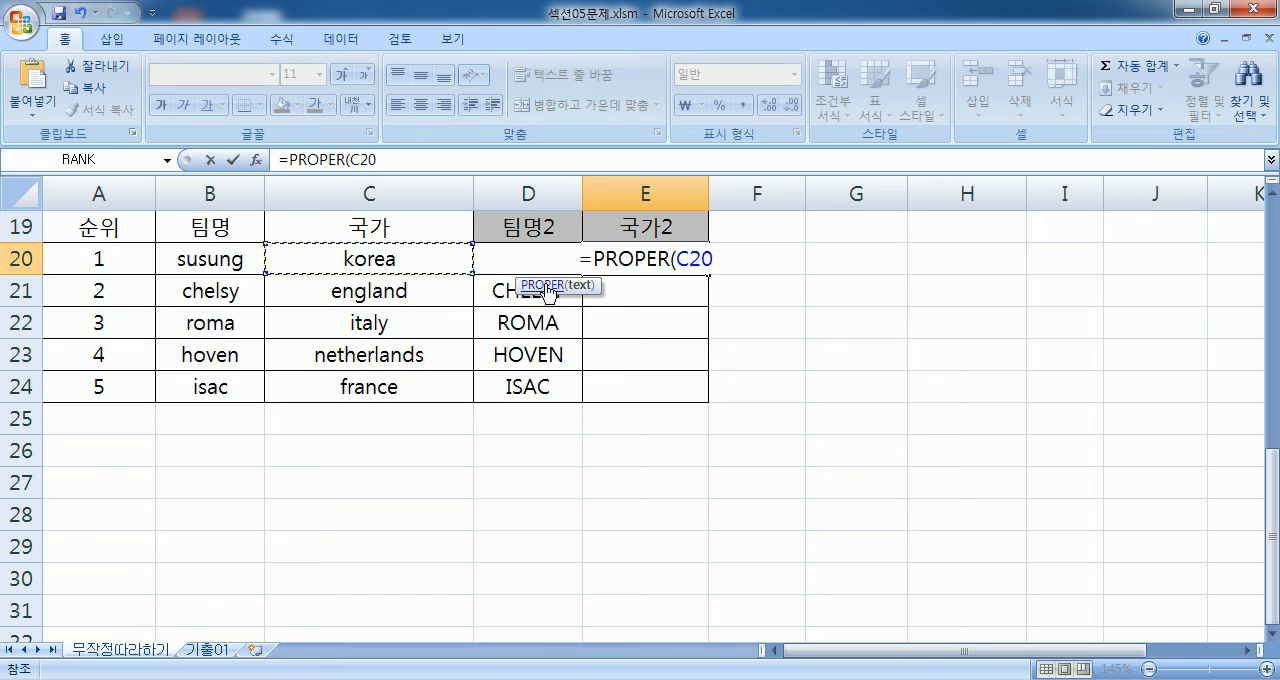
key(Return)
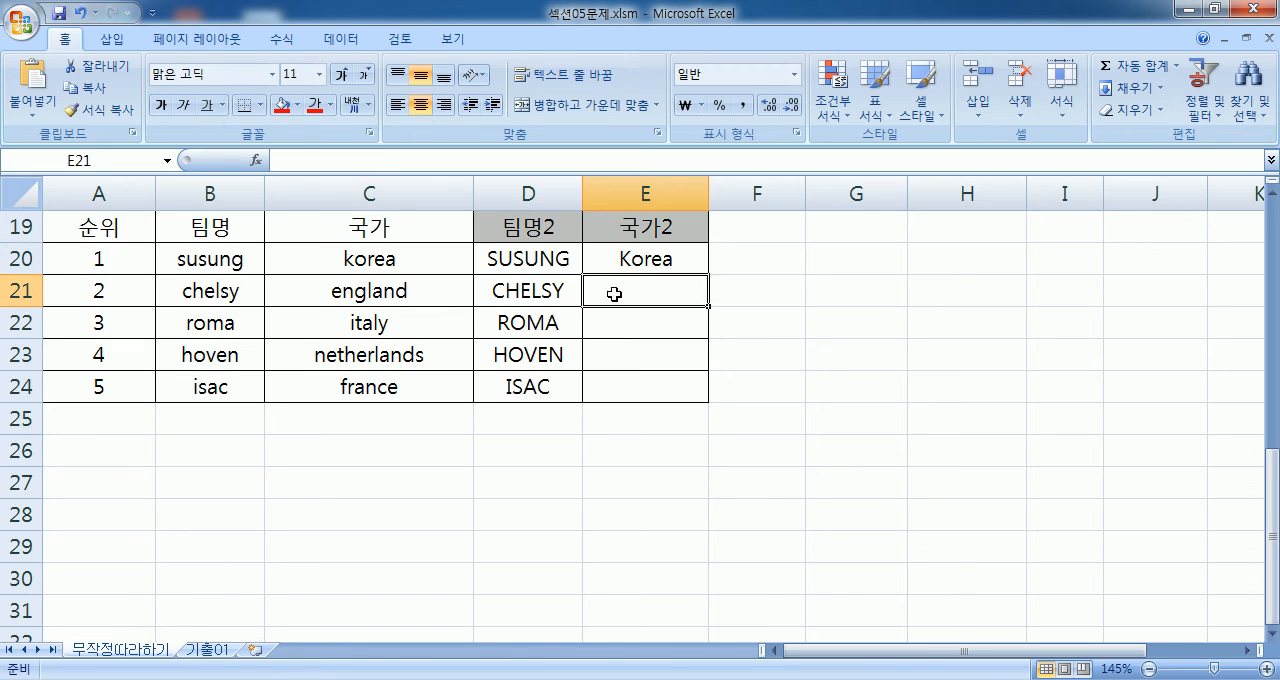
- Inspect the PROPER formula in E20 and its reference to C20
click(629, 253)
key(F2)
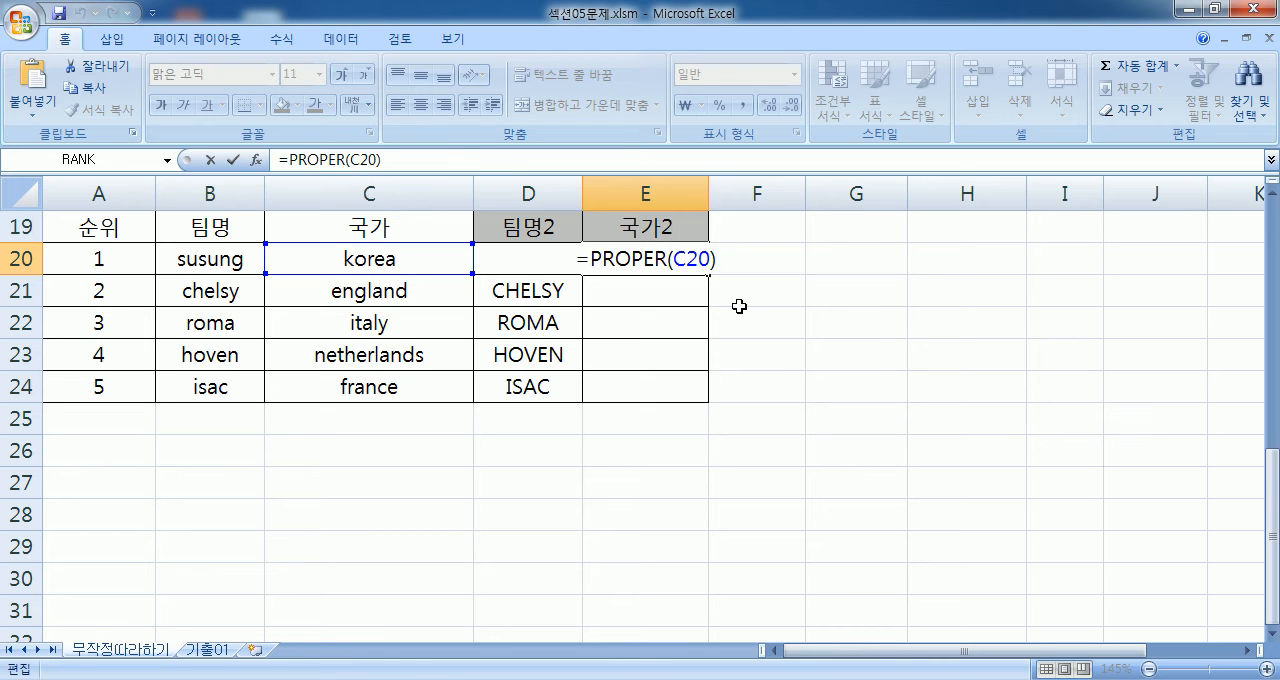
key(Escape)
- Change the text in C20 to "I love korea" to test PROPER on several words
double_click(405, 260)
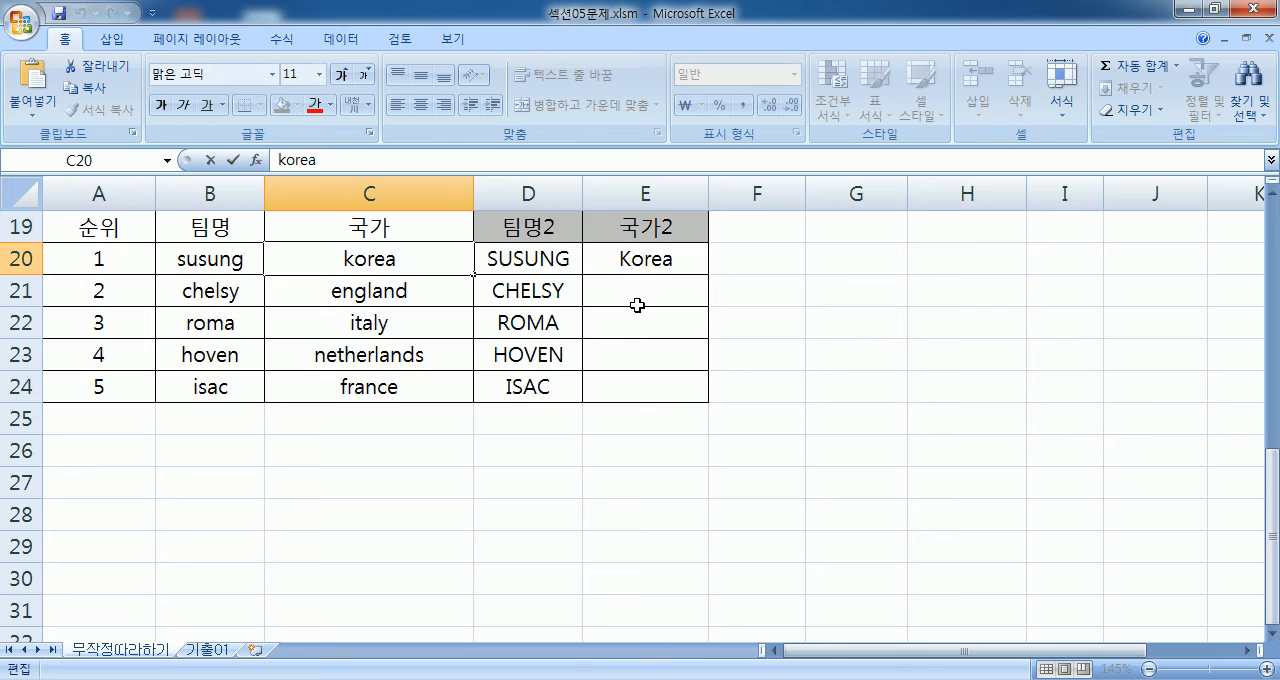
text(I)
key(BackSpace)
key(BackSpace)
text(I love)
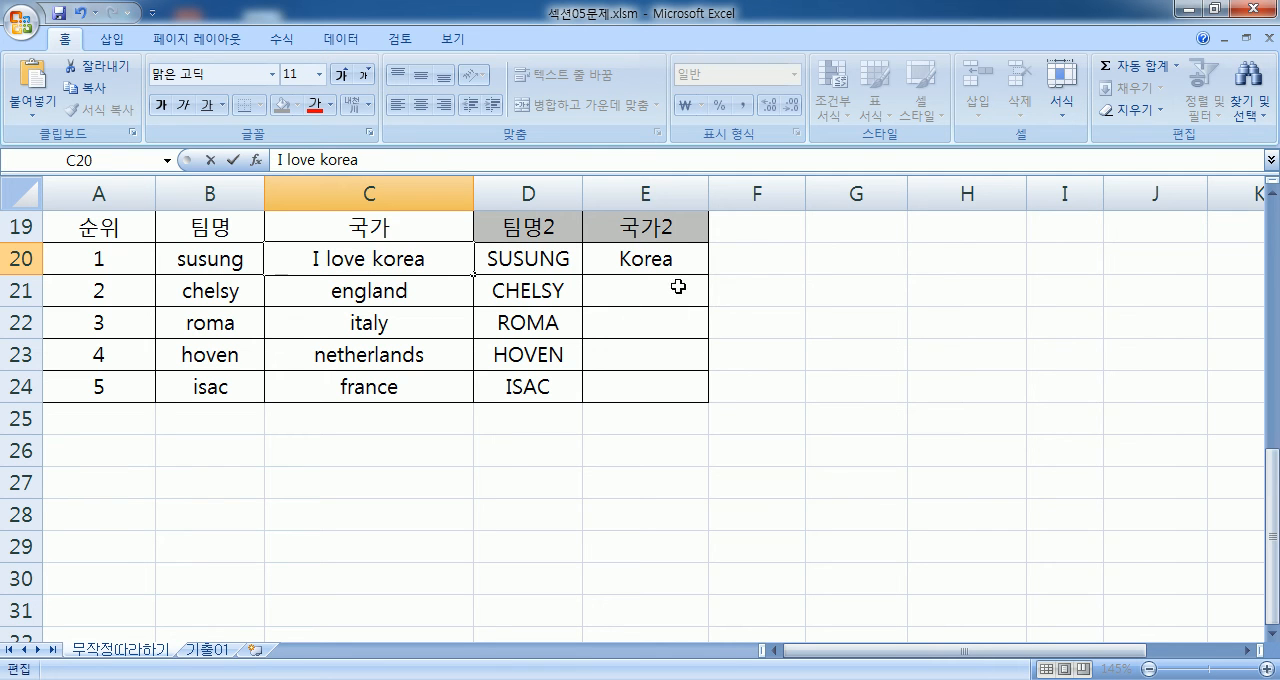
key(Return)
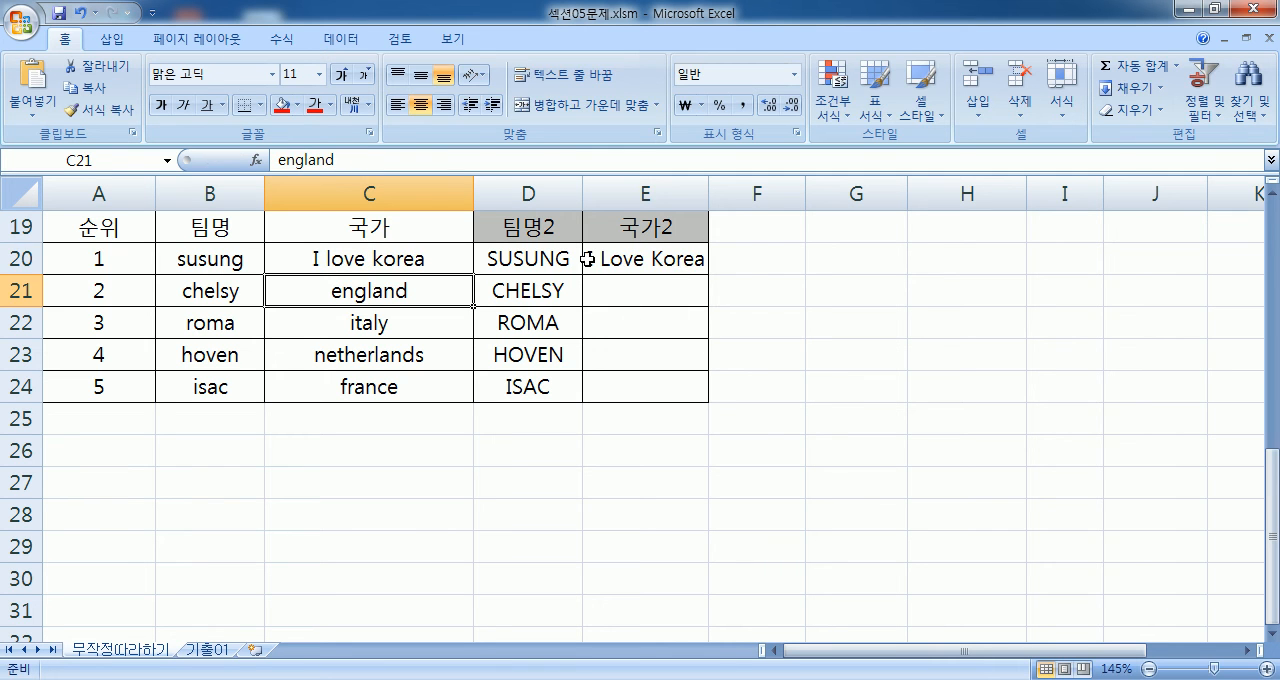
- Examine how E20's PROPER formula handles the multi-word text in C20
click(655, 286)
click(662, 258)
double_click(662, 258)
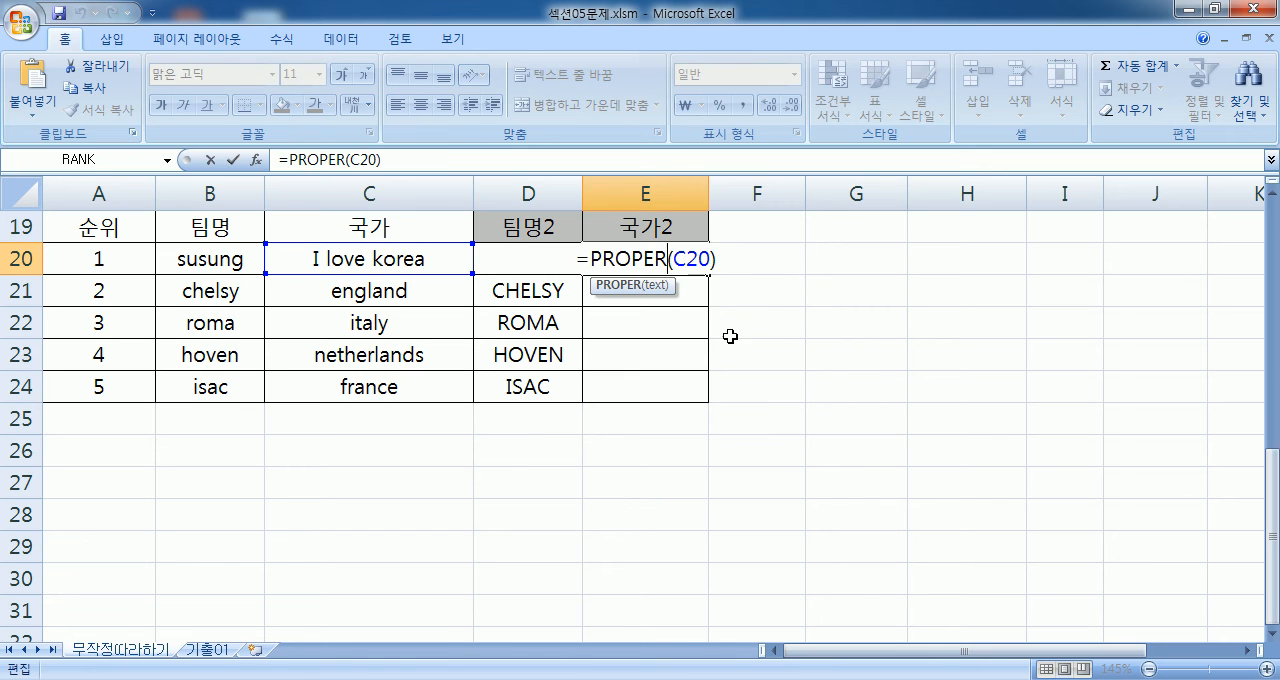
key(ctrl+Return)
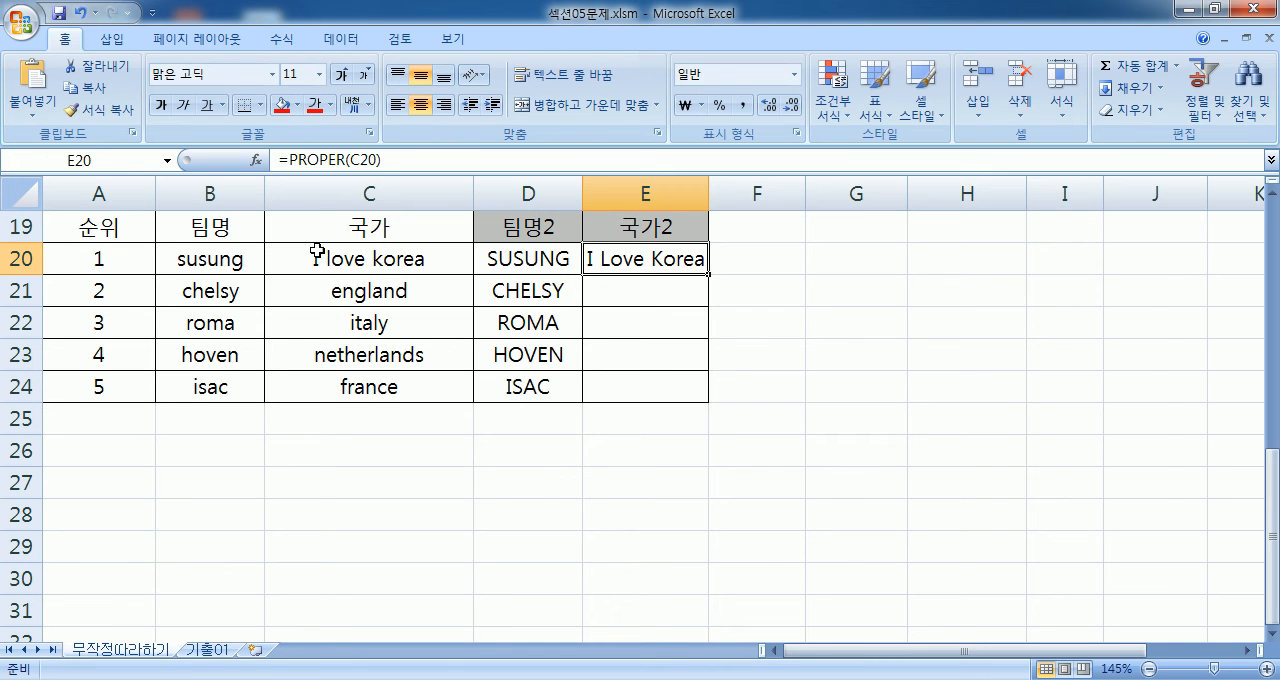
- Remove "I love" from C20 so the cell contains only korea
double_click(378, 246)
drag(374, 258, 314, 262)
key(BackSpace)
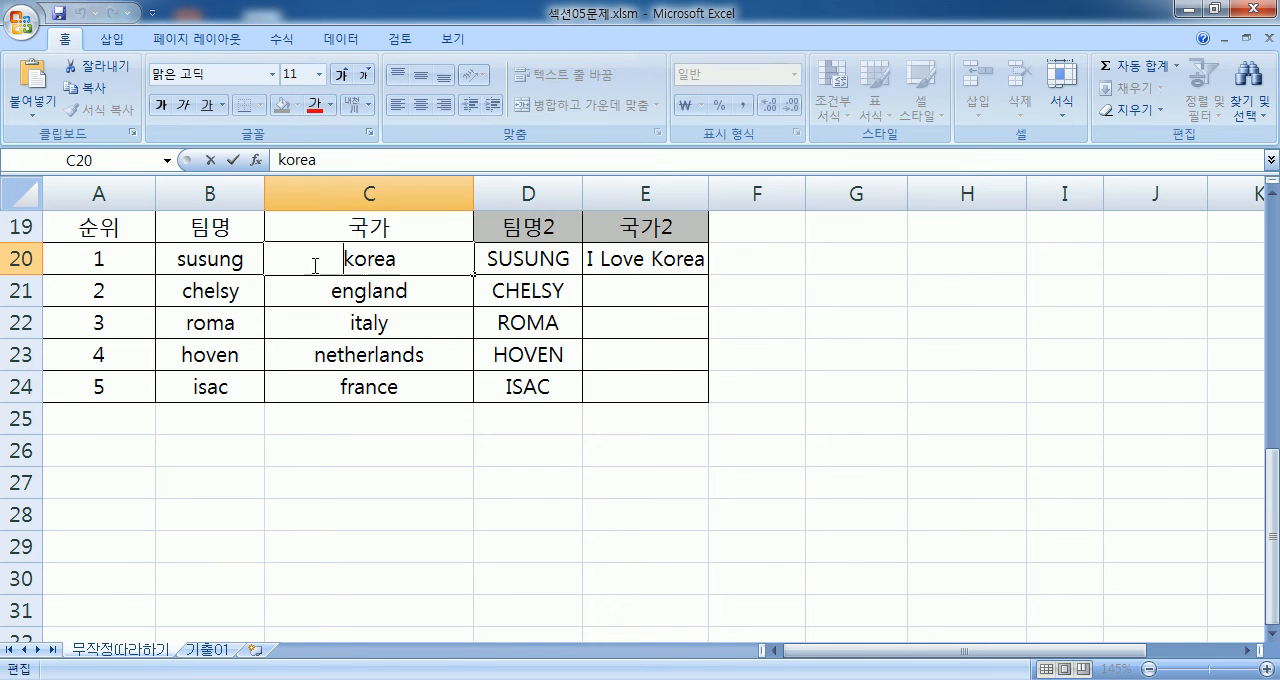
key(Return)
- Fill the PROPER formula from E20 down to E24, and review the formula in E20
click(663, 262)
drag(706, 272, 706, 406)
click(670, 260)
key(F2)
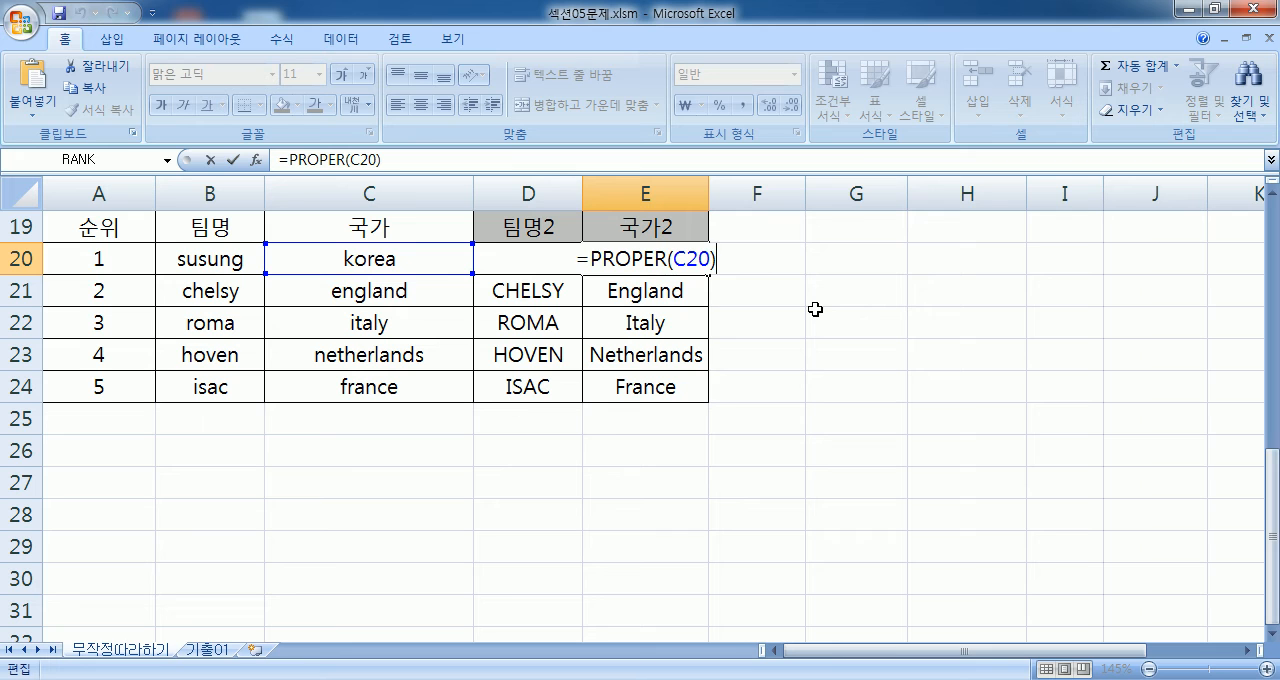
key(ctrl+Return)
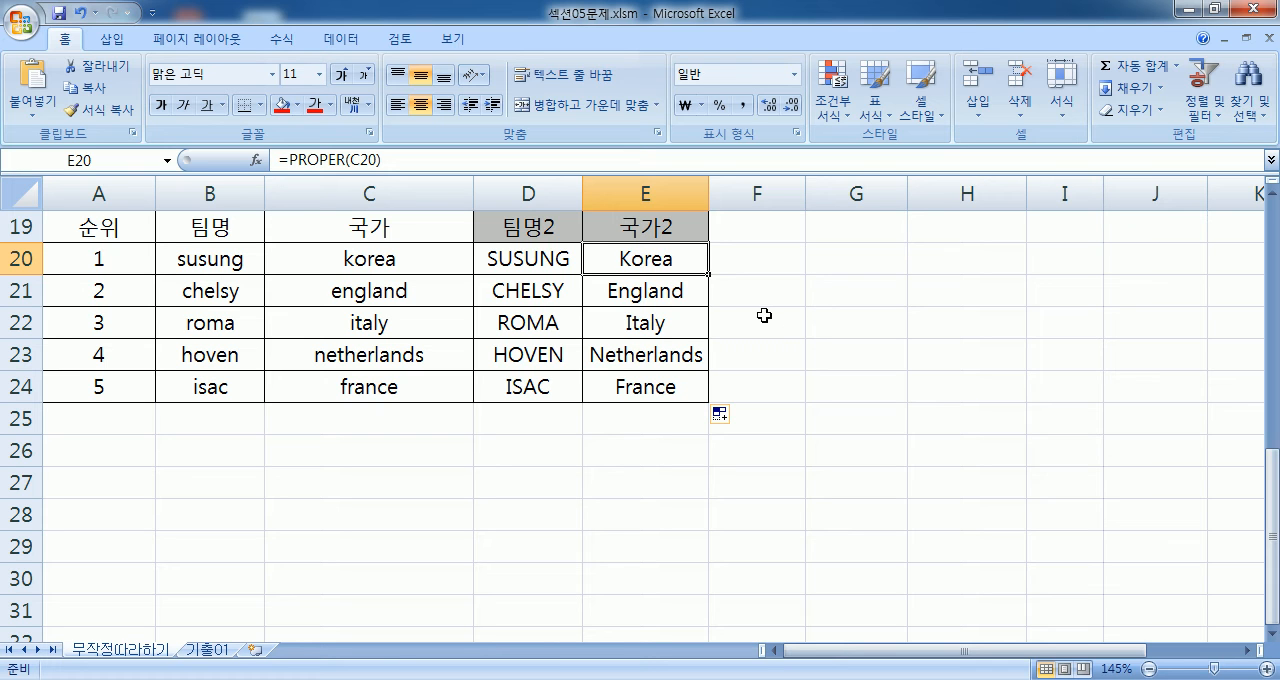
- Switch to Notepad and review the page 68 notes on the RANK function and the LEFT function with the & operator
key(alt+Tab)
scroll(751, 310, up, 15)
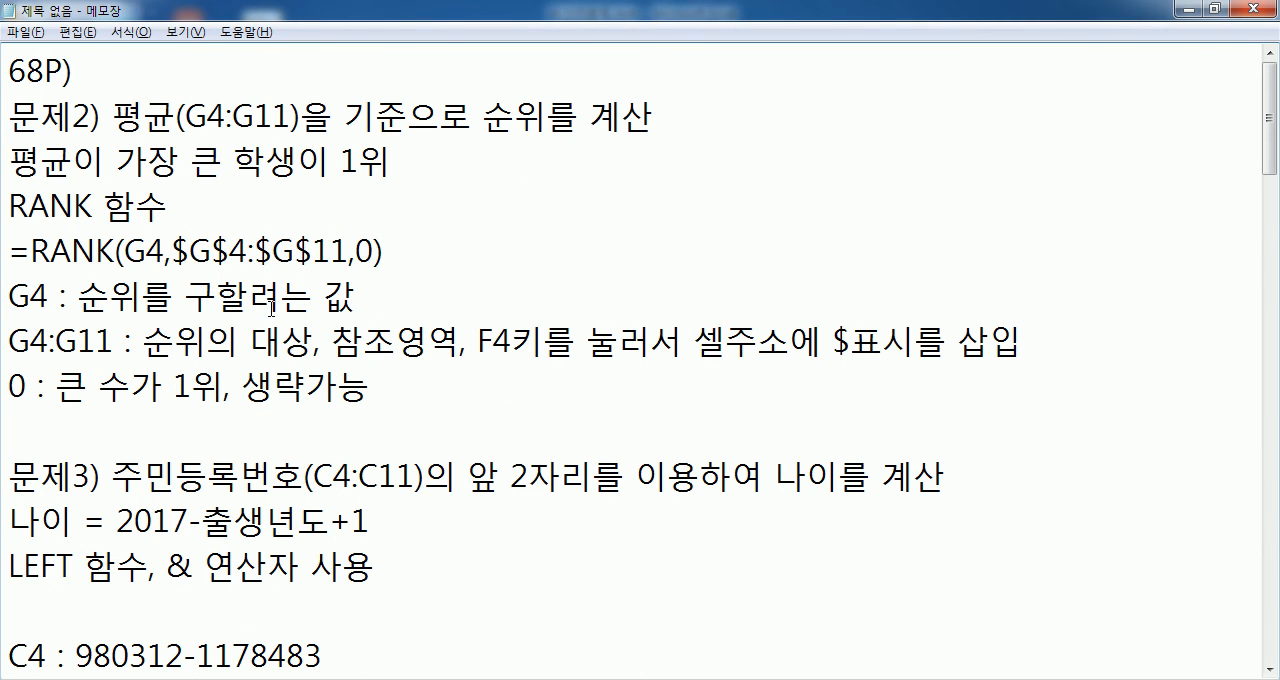
scroll(270, 308, down, 2)
scroll(256, 281, up, 1)
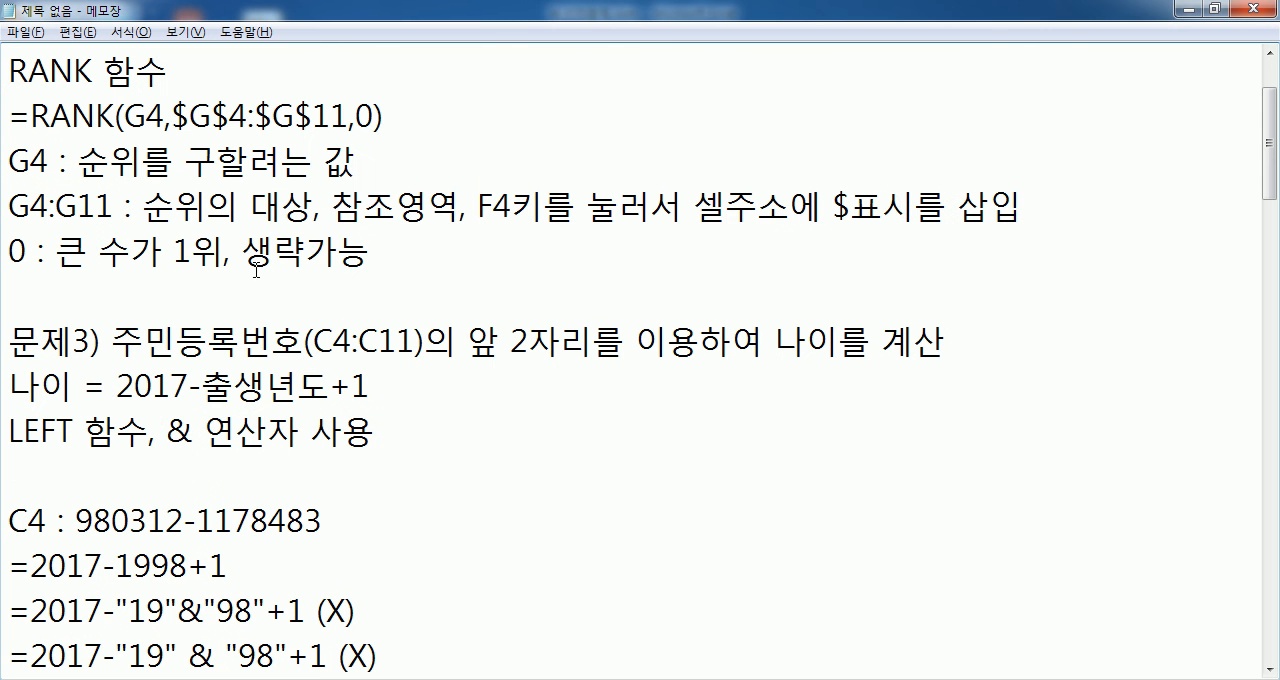
click(400, 255)
drag(166, 430, 191, 430)
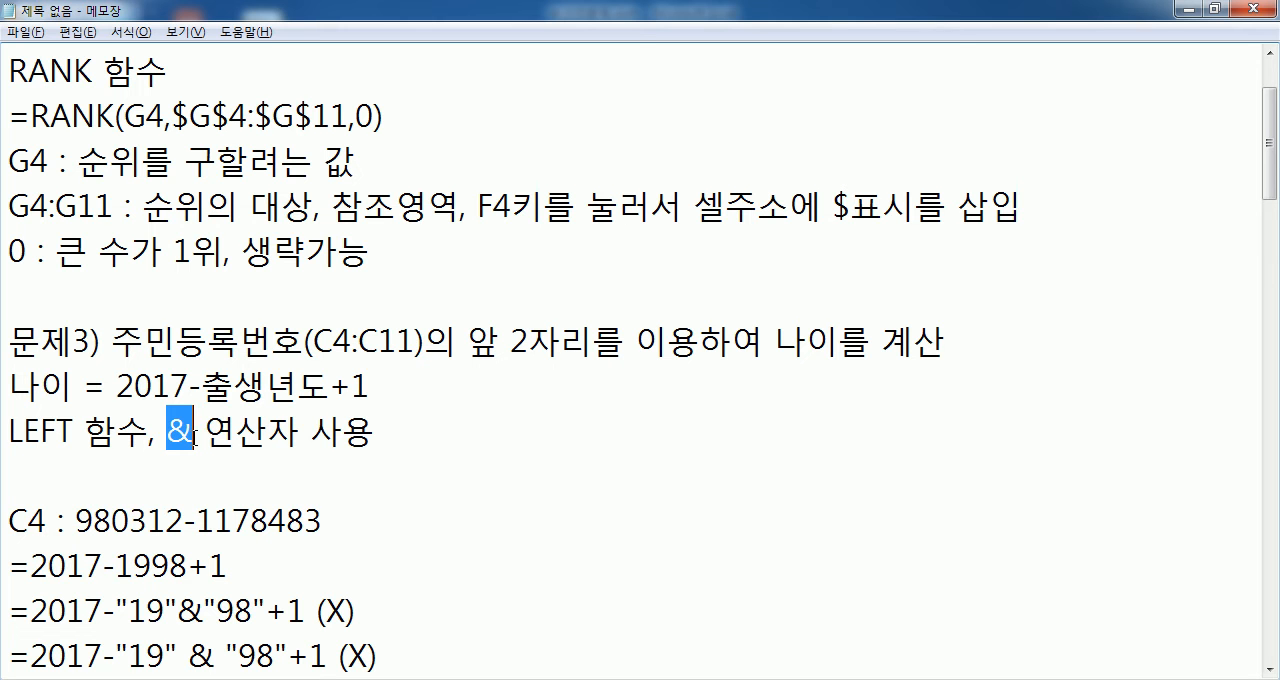
- Add the heading "80P)" at the end of the notes, separated by a blank line from the UPPER and TRIM formulas
scroll(195, 437, down, 20)
click(83, 209)
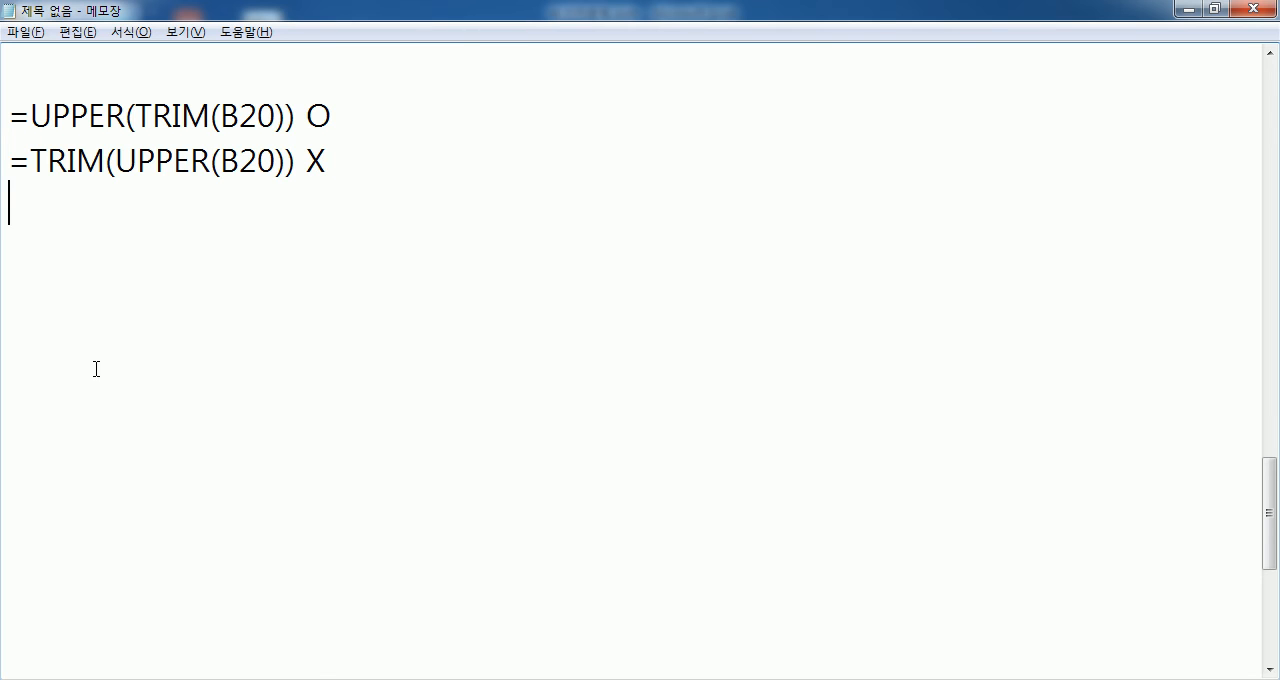
key(Return)
text(80P))
key(Return)
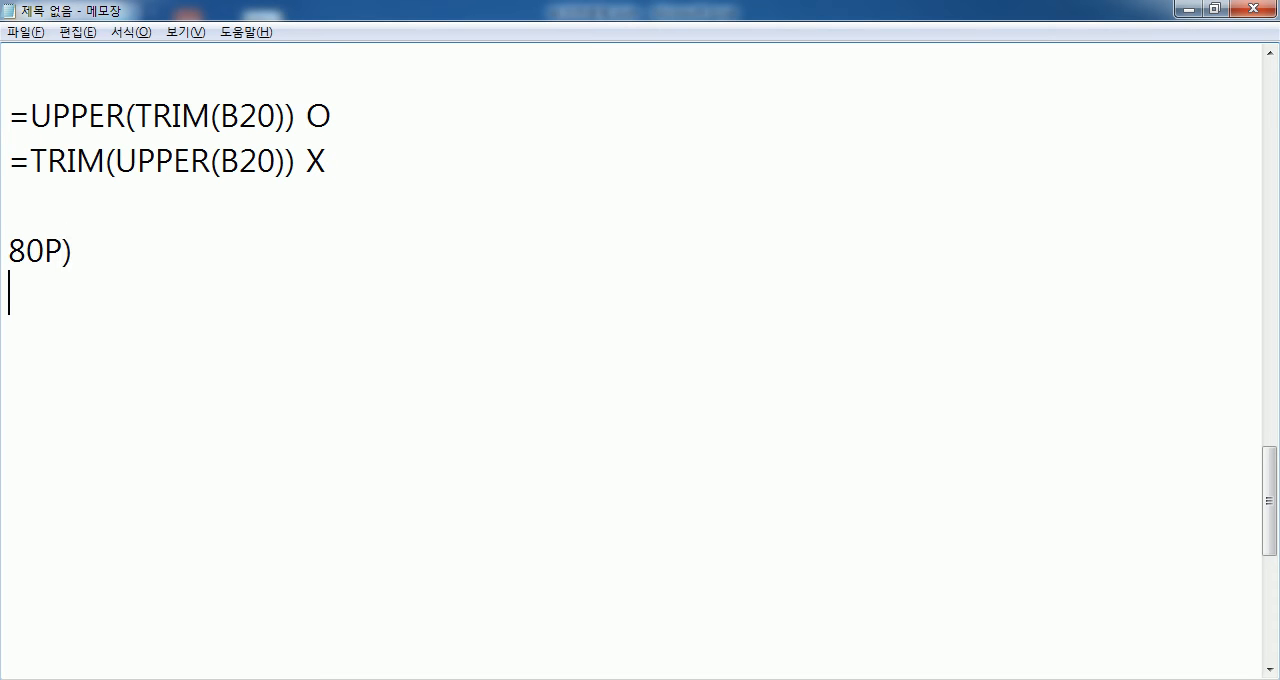
- Enter the problem line "문제1) 총점(E4:D10)을 기준으로 평가를 계산" under the 80P) heading
text(문제1) 촟ㅇ)
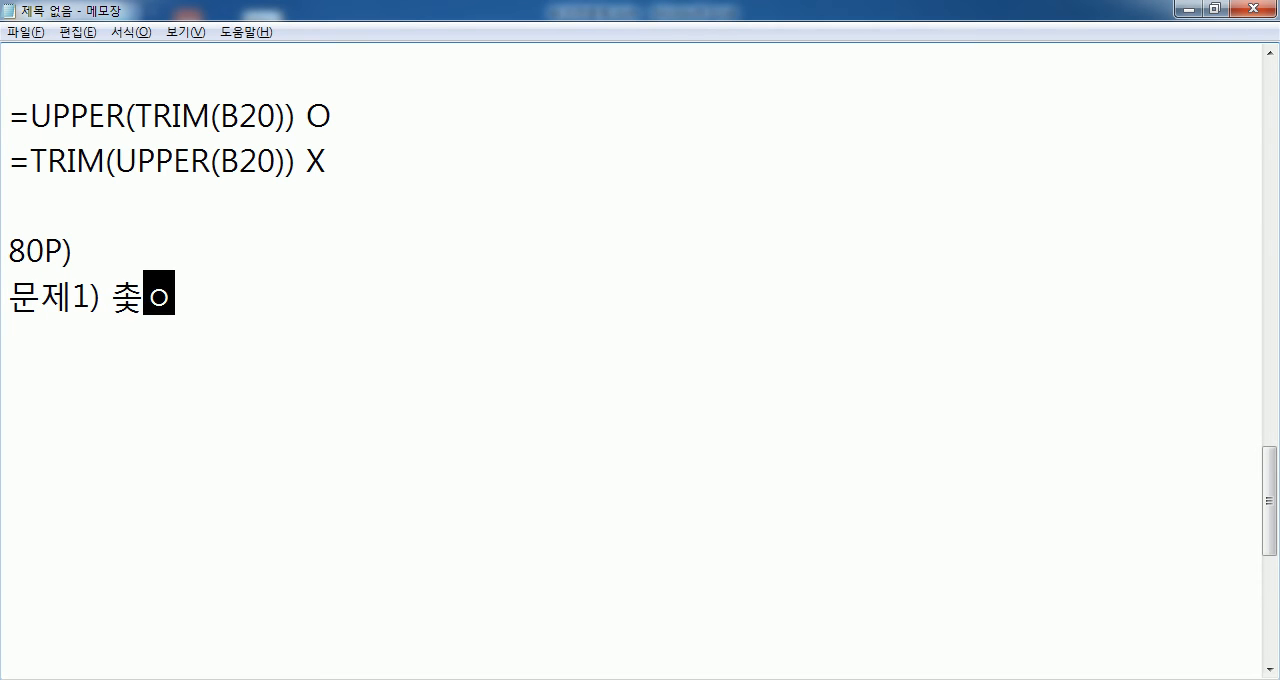
key(BackSpace)
key(BackSpace)
text(총저)
text(()
key(BackSpace)
text(ㅁ()
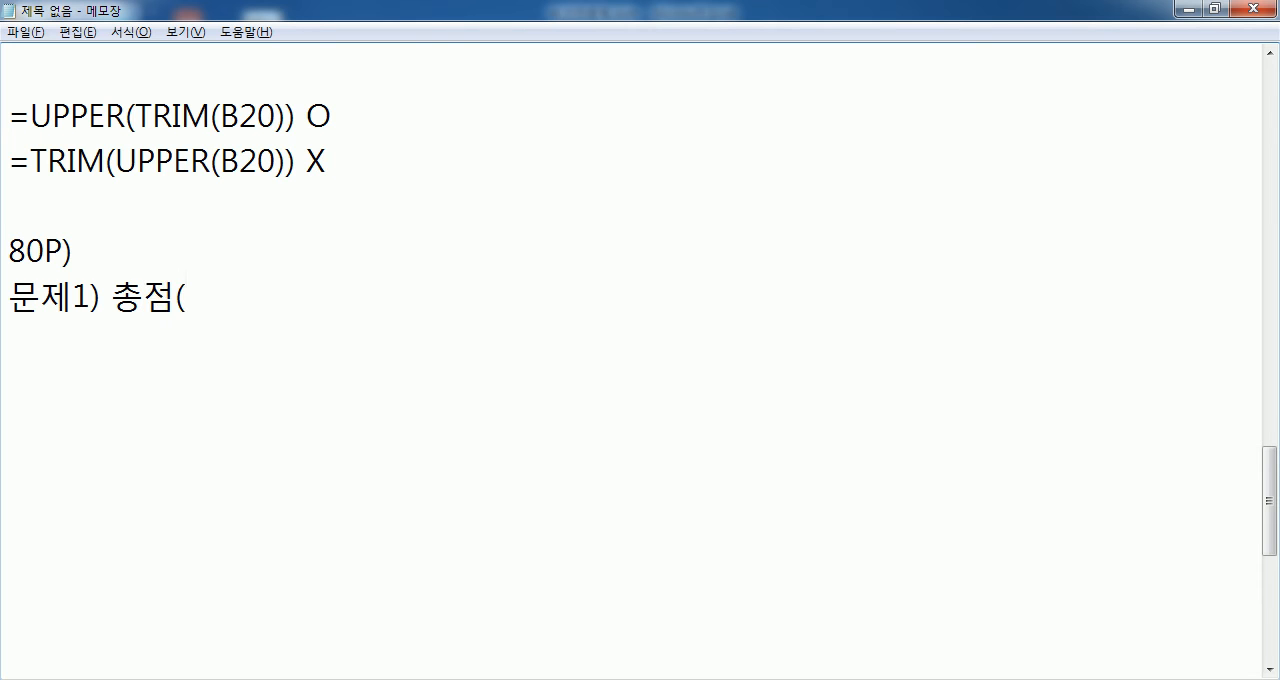
text(E4:D1))
key(BackSpace)
text(0)을)
text( 기준으로 ㅍ)
text(평가를 계사)
text(ㄴ)
key(Return)
- Add the lines "총점이 가장 작은 사원이 1위" and "RANK 함수" below the 문제1 line
text(총저ㅁ이 가장 작으ㄴ 사원이 1ㅇㅟ)
key(Return)
text(RANK 함수)
key(Return)
scroll(79, 259, down, 2)
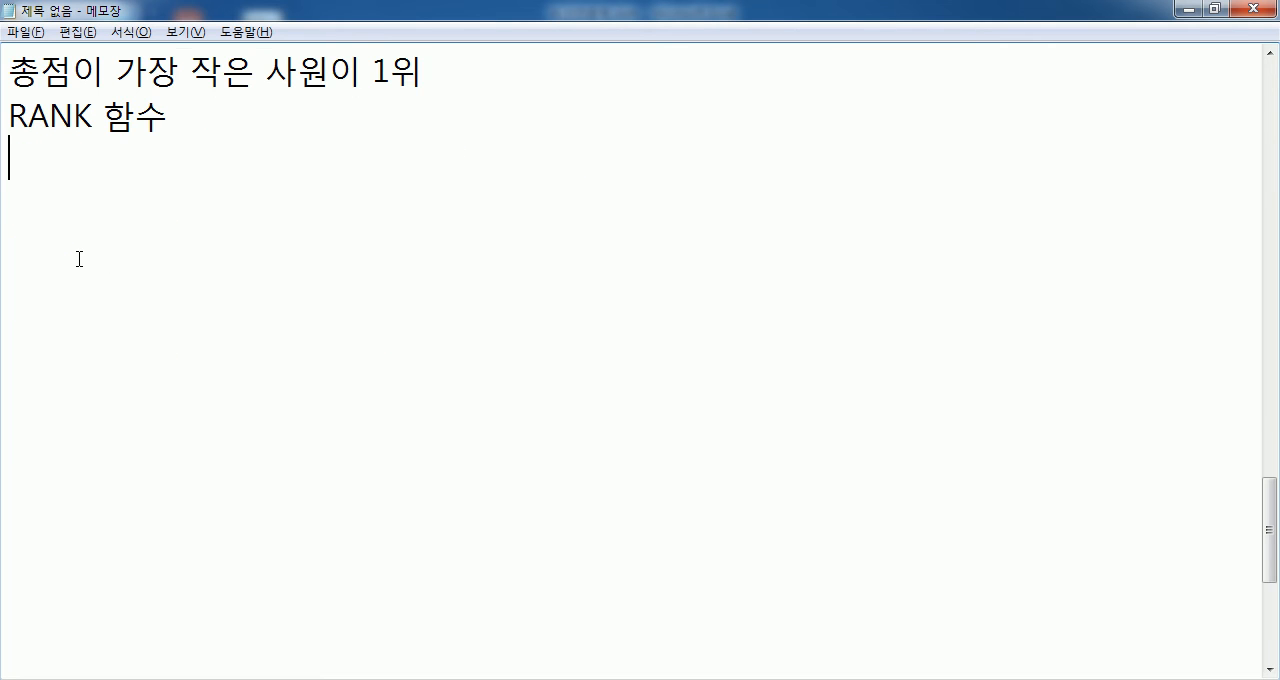
click(1270, 53)
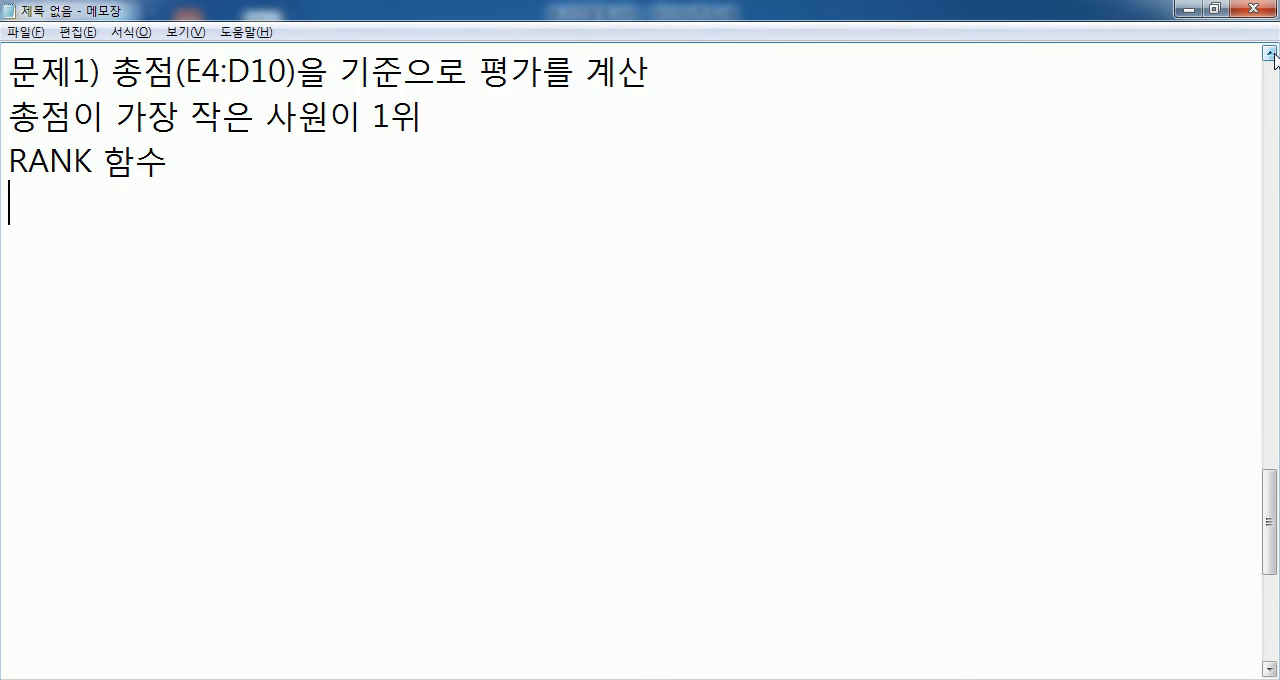
click(1273, 55)
- Switch to Excel and open the 기출01 worksheet with the ribbon minimized
click(568, 677)
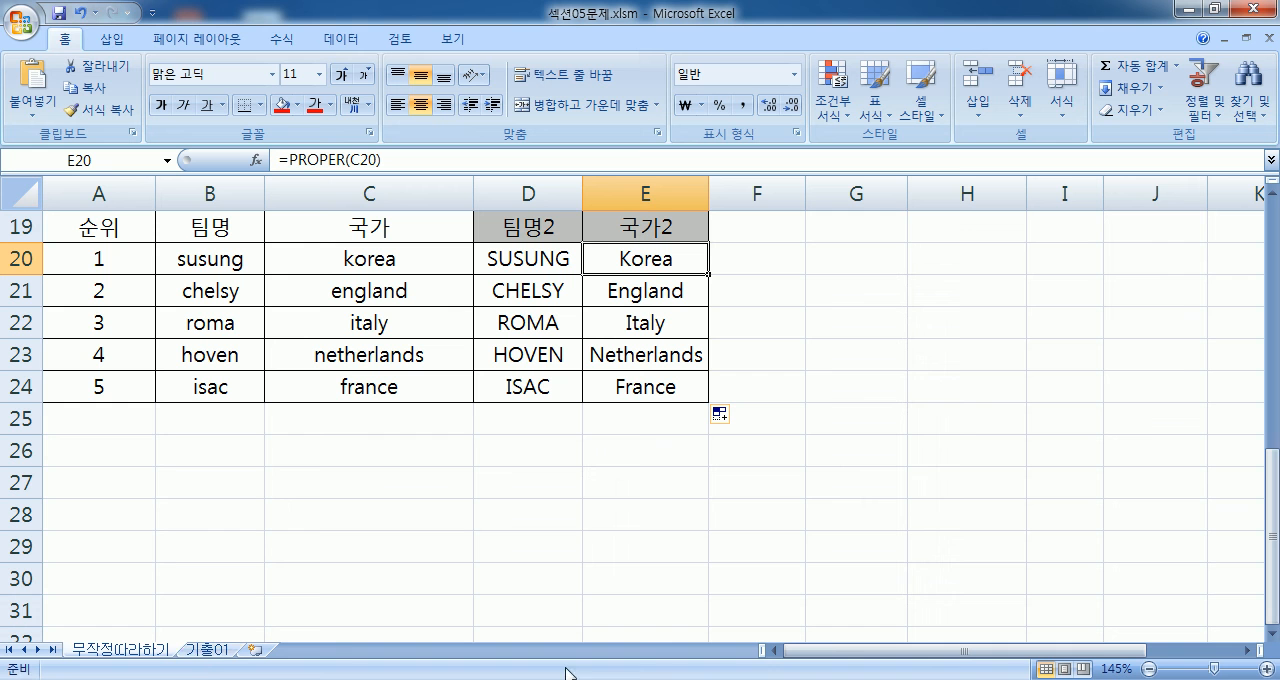
click(210, 650)
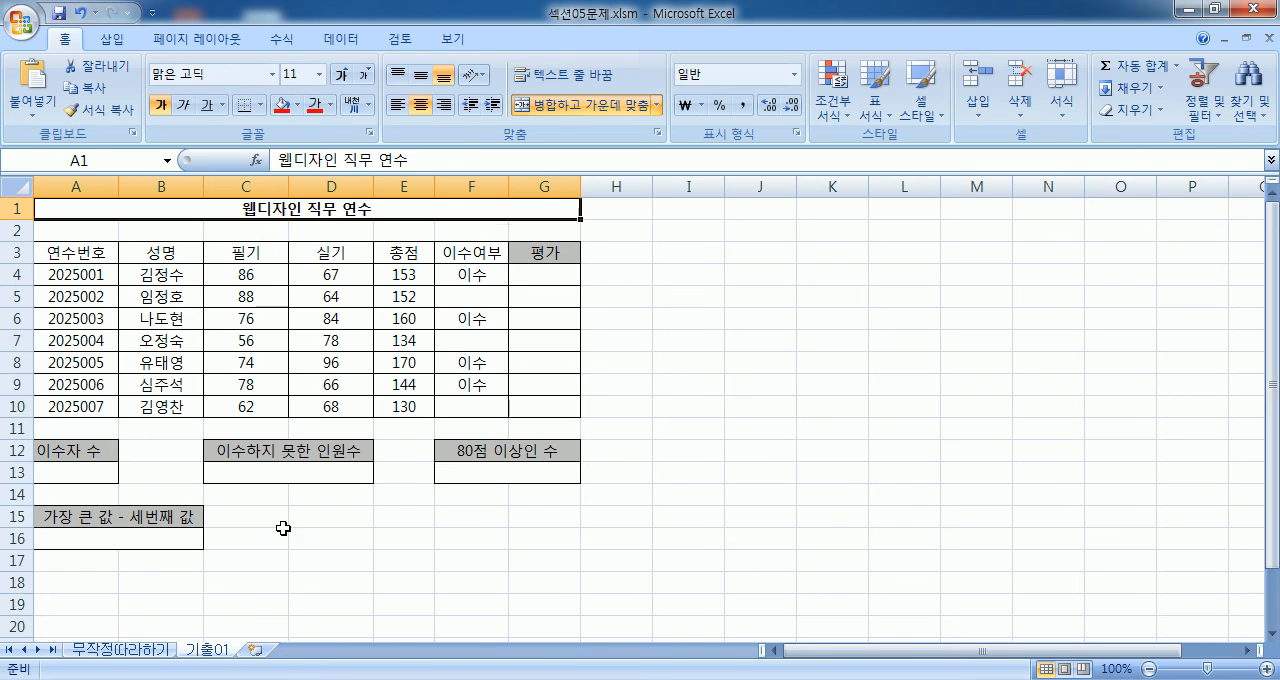
double_click(62, 40)
- Enter =RANK(E4,$E$4:$E$10,1) in G4 to rank the 총점 values in ascending order
click(550, 173)
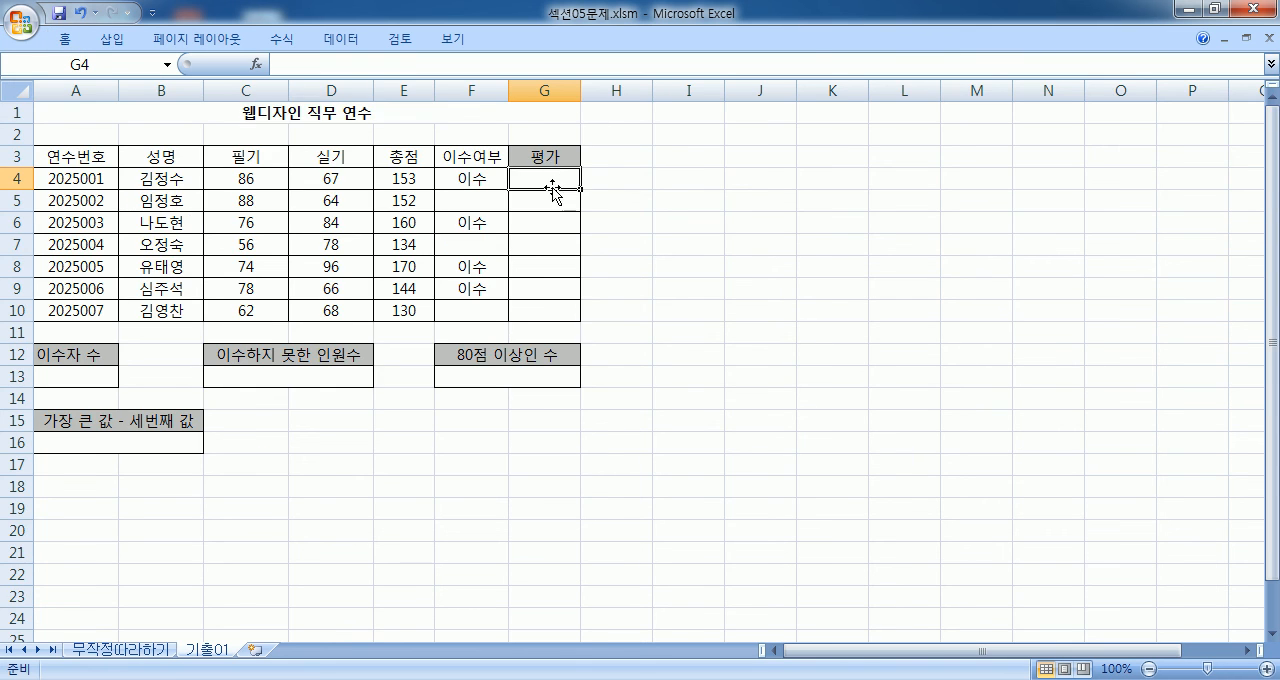
ctrl+scroll(552, 209, up, 3)
ctrl+scroll(552, 209, up, 1)
click(655, 236)
click(893, 241)
click(1272, 633)
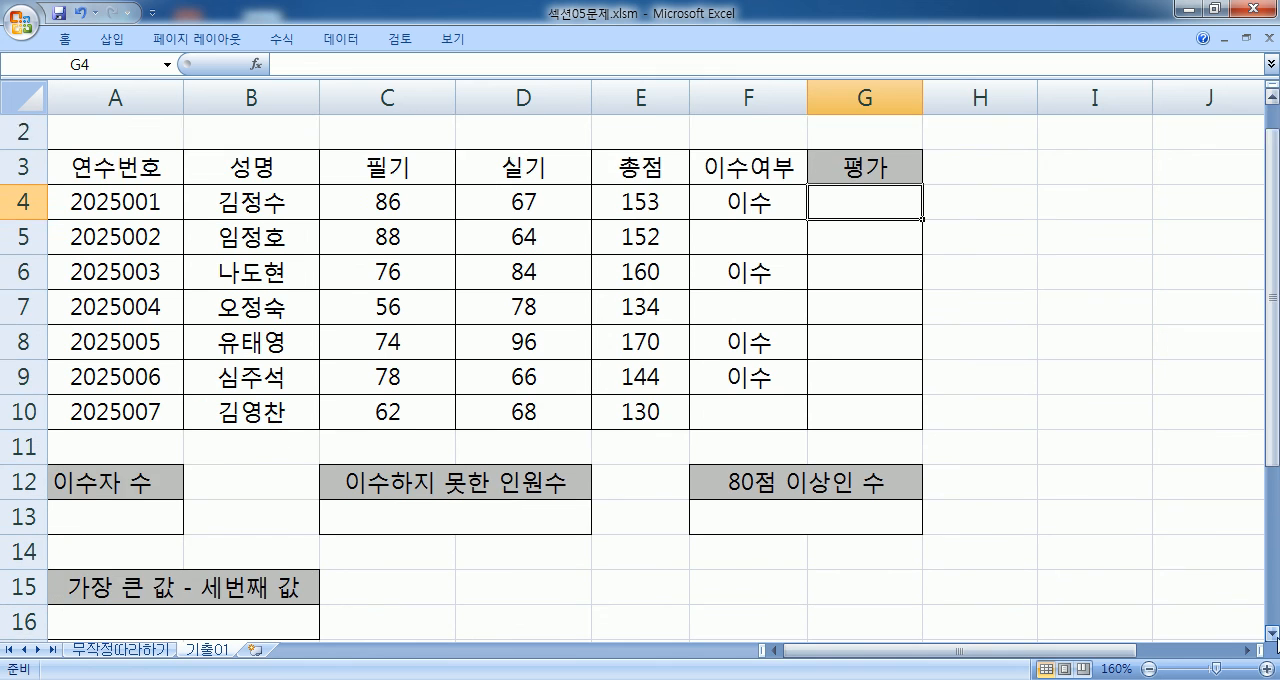
click(1272, 633)
text(=)
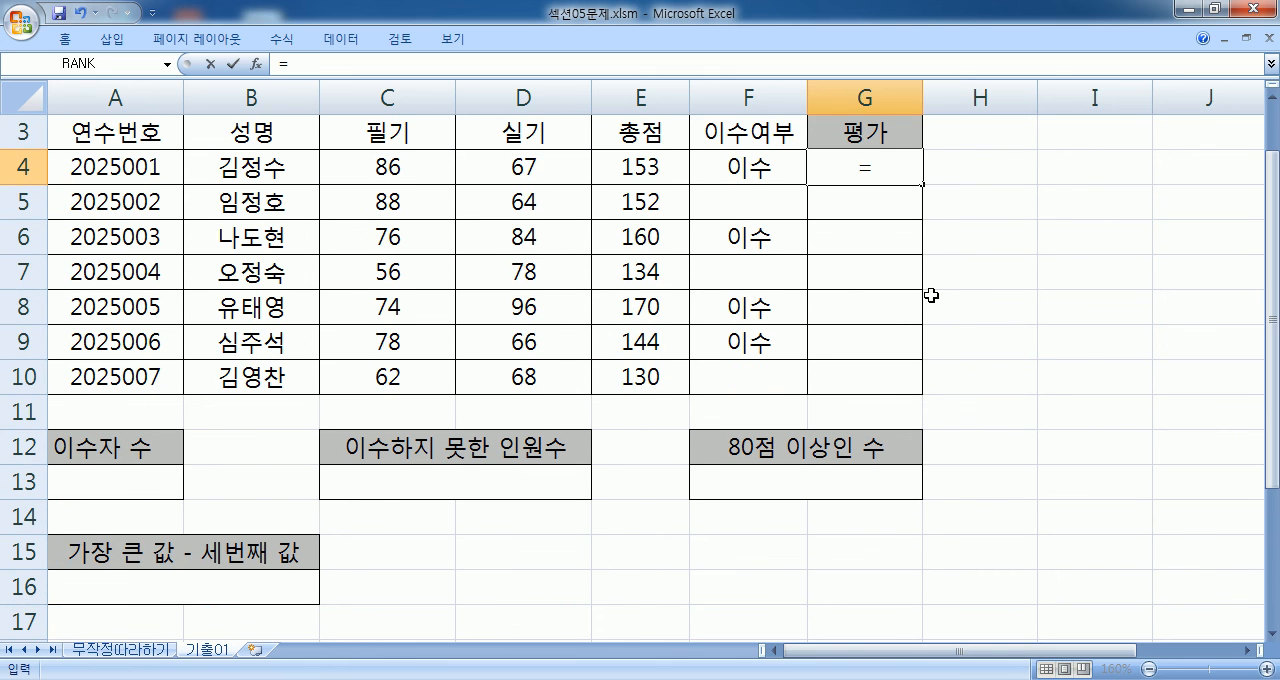
text(RANK)
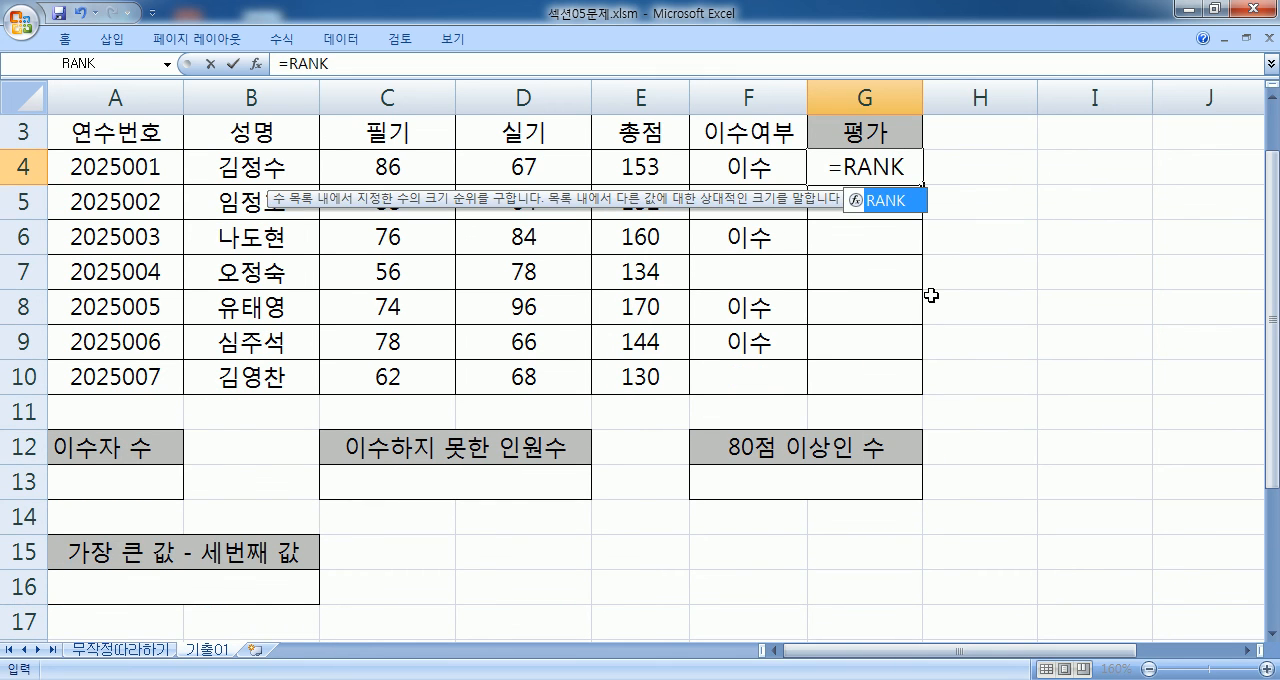
text(()
click(600, 164)
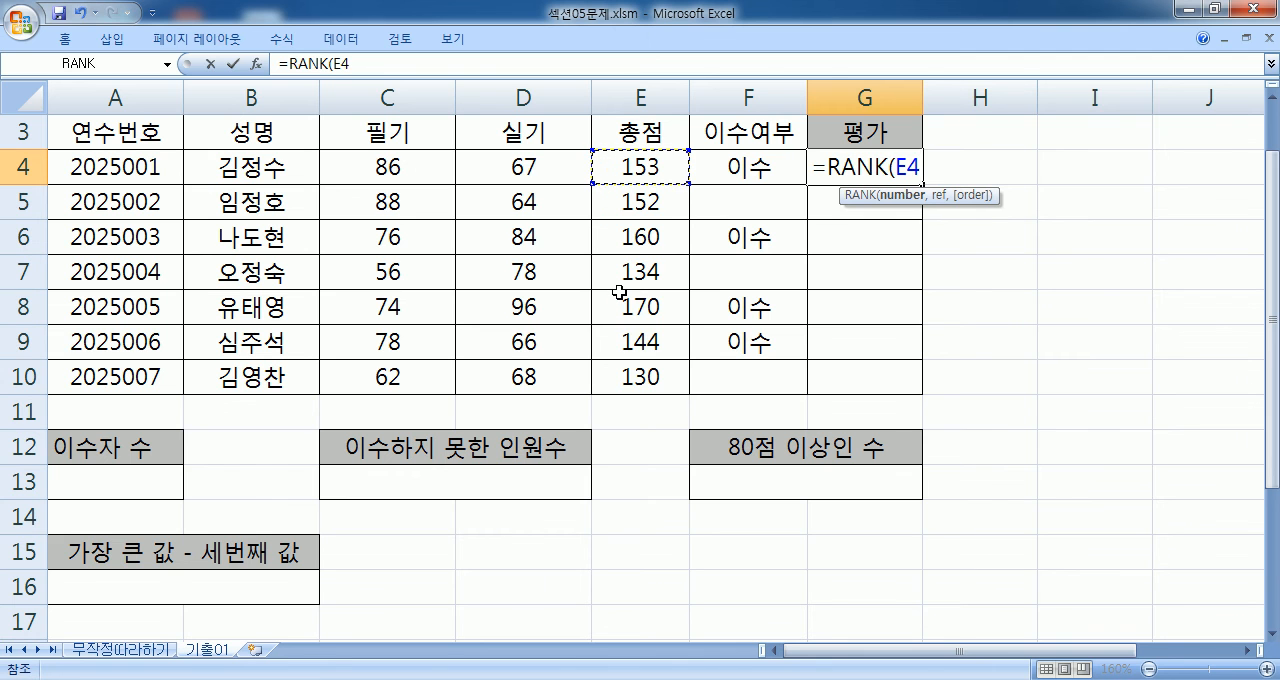
text(,)
drag(657, 162, 660, 367)
key(F4)
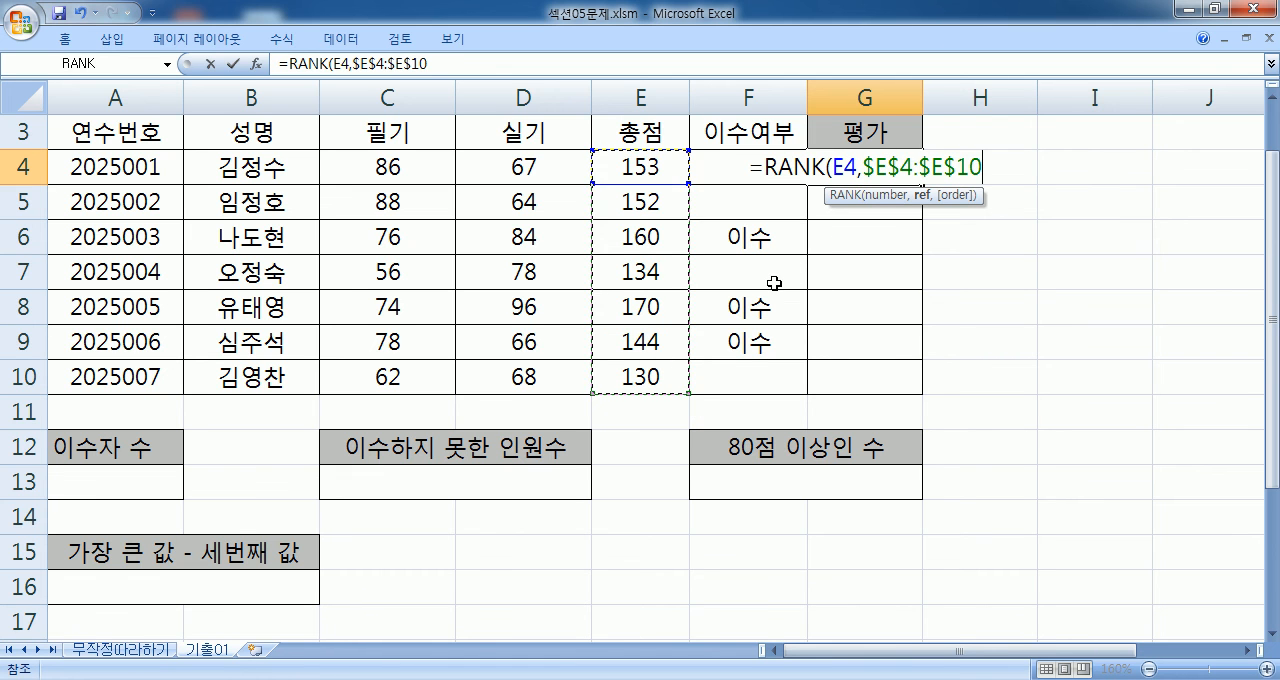
text(,)
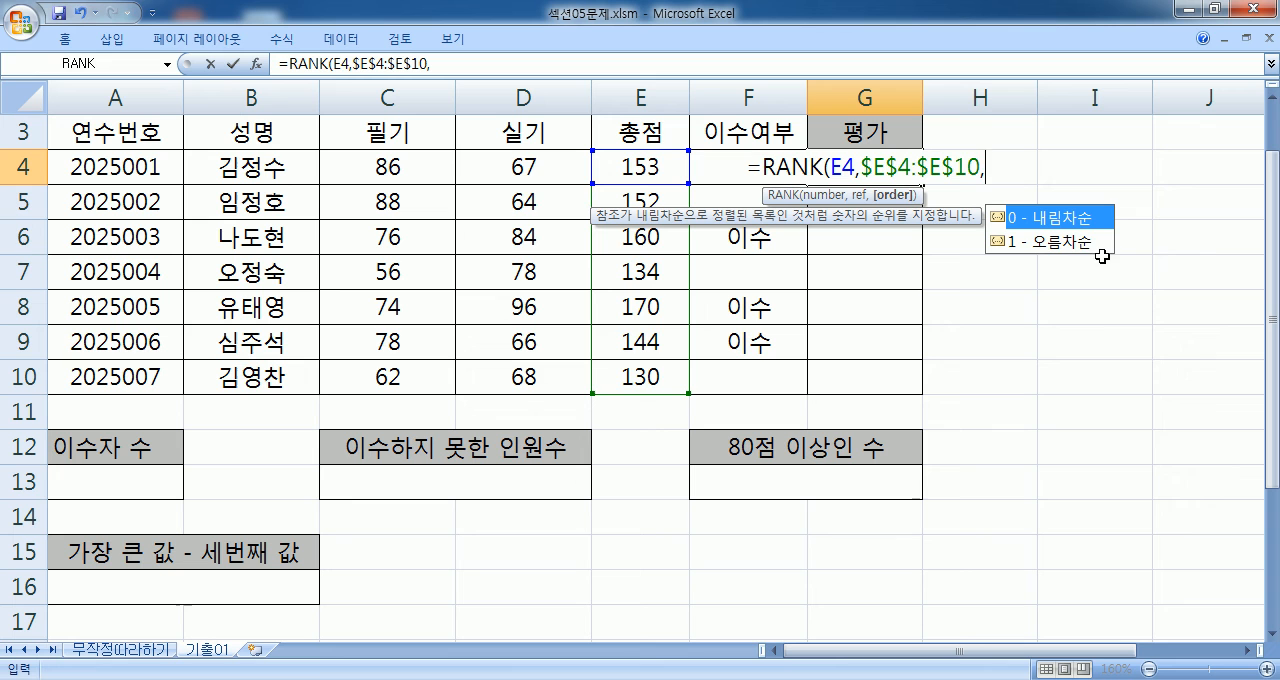
click(1050, 245)
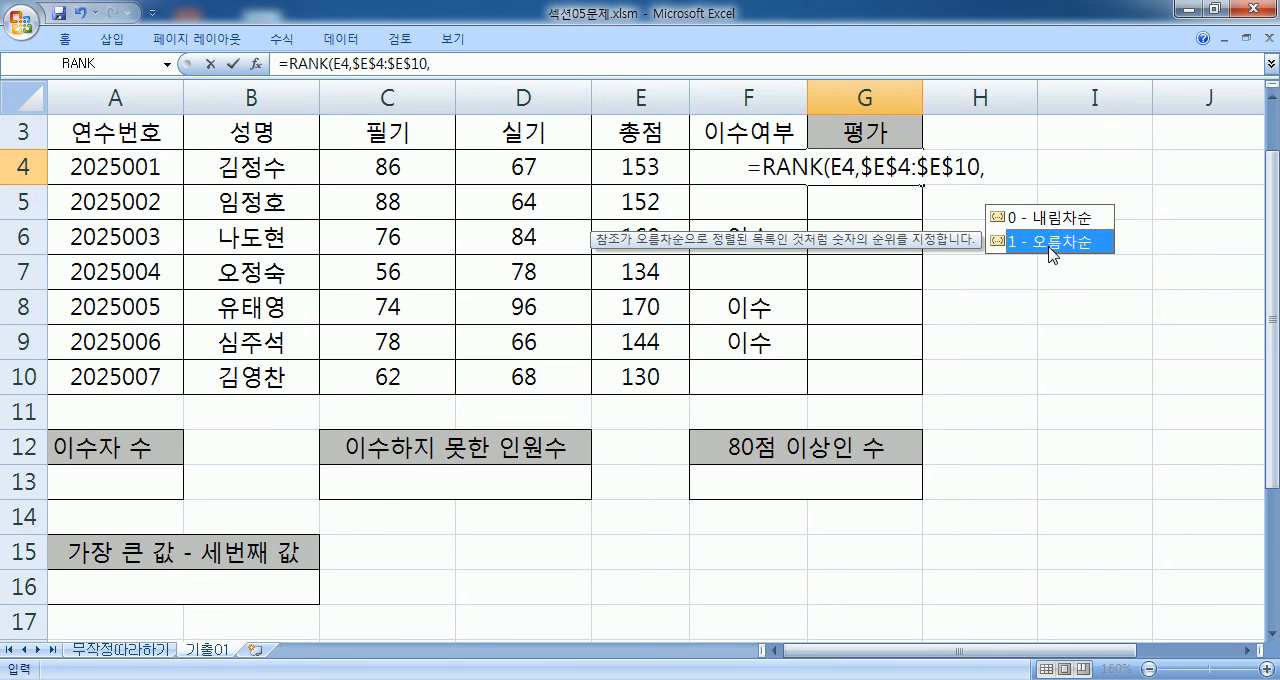
double_click(1050, 245)
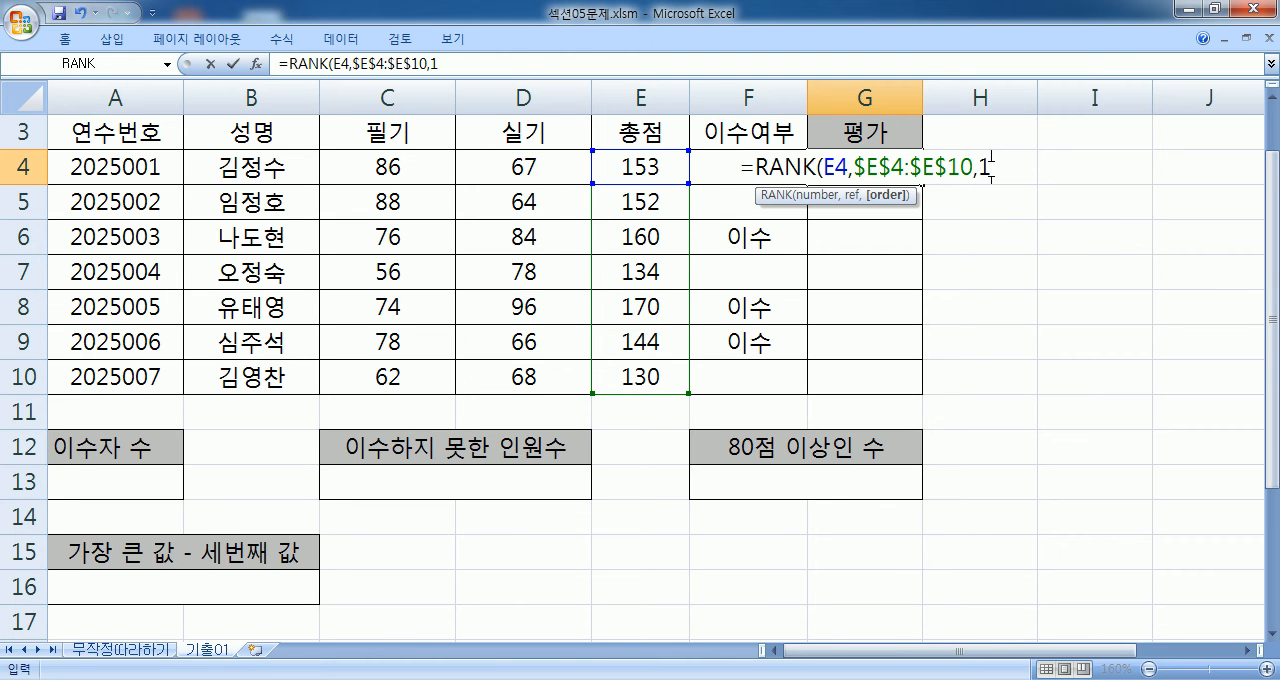
key(Return)
- Fill the RANK formula from G4 down to G10 and check the rank in G10 against the total in E10
click(850, 172)
drag(922, 186, 926, 382)
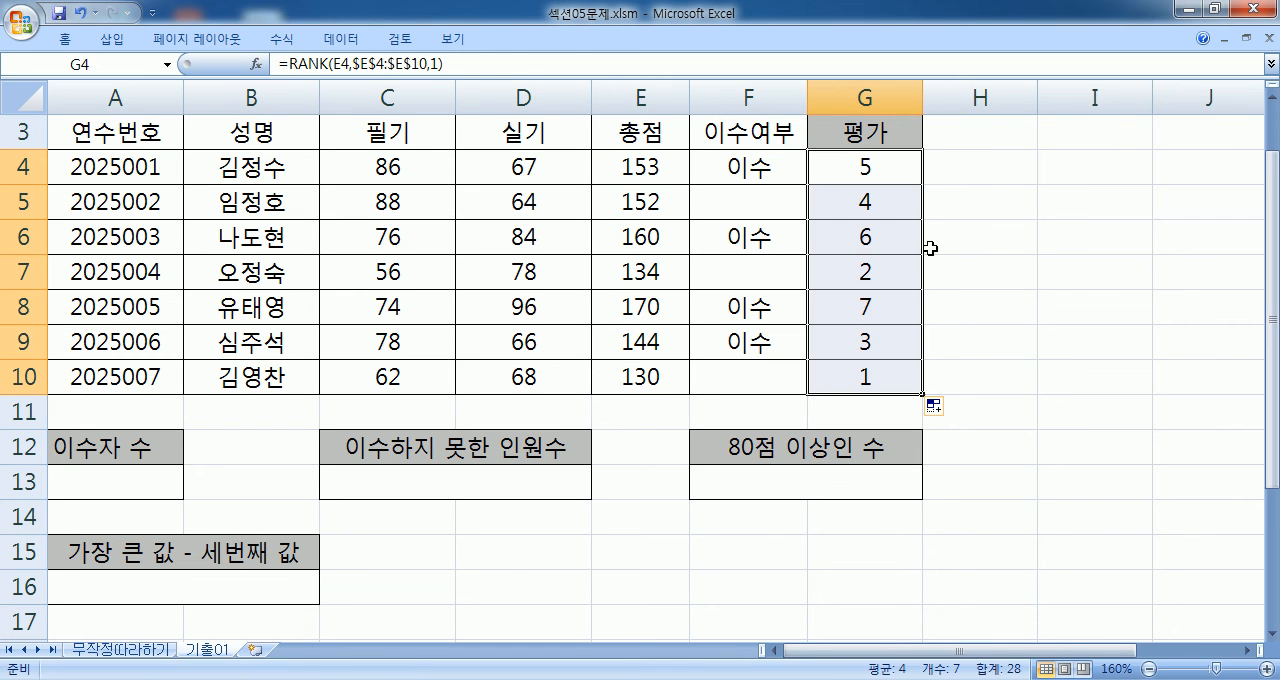
click(917, 170)
click(630, 376)
click(845, 383)
- Examine the arguments of the RANK formula in G4
click(880, 167)
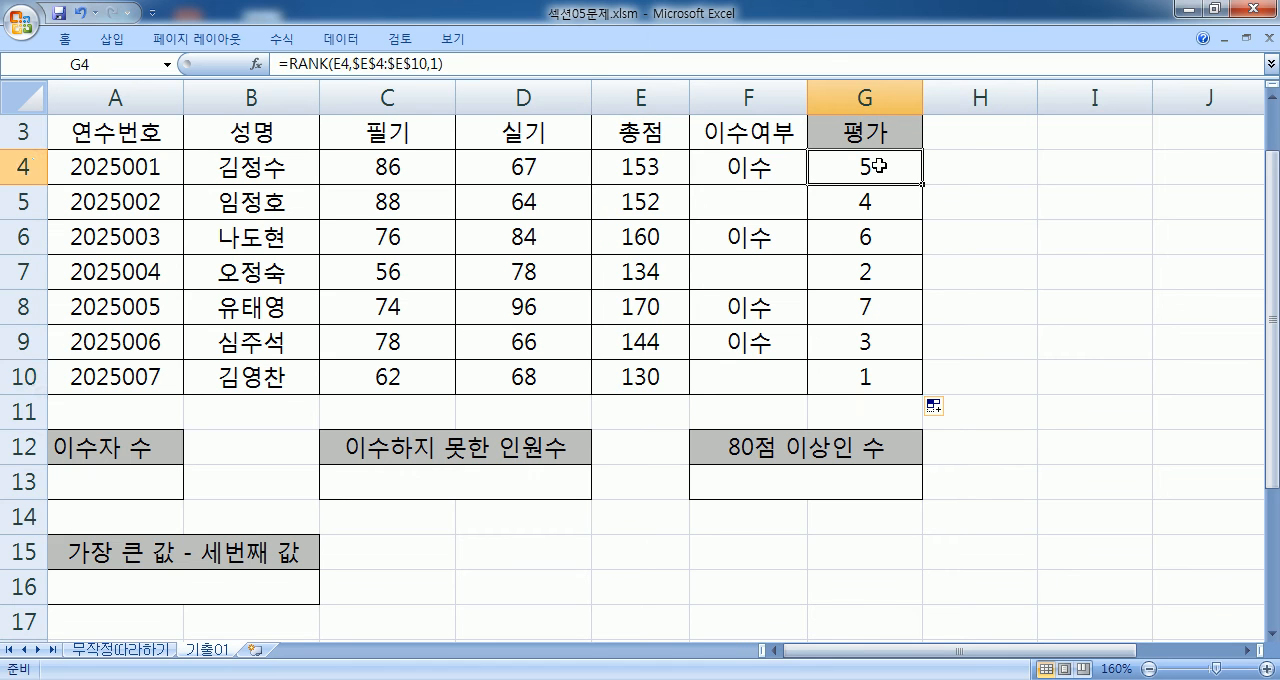
key(F2)
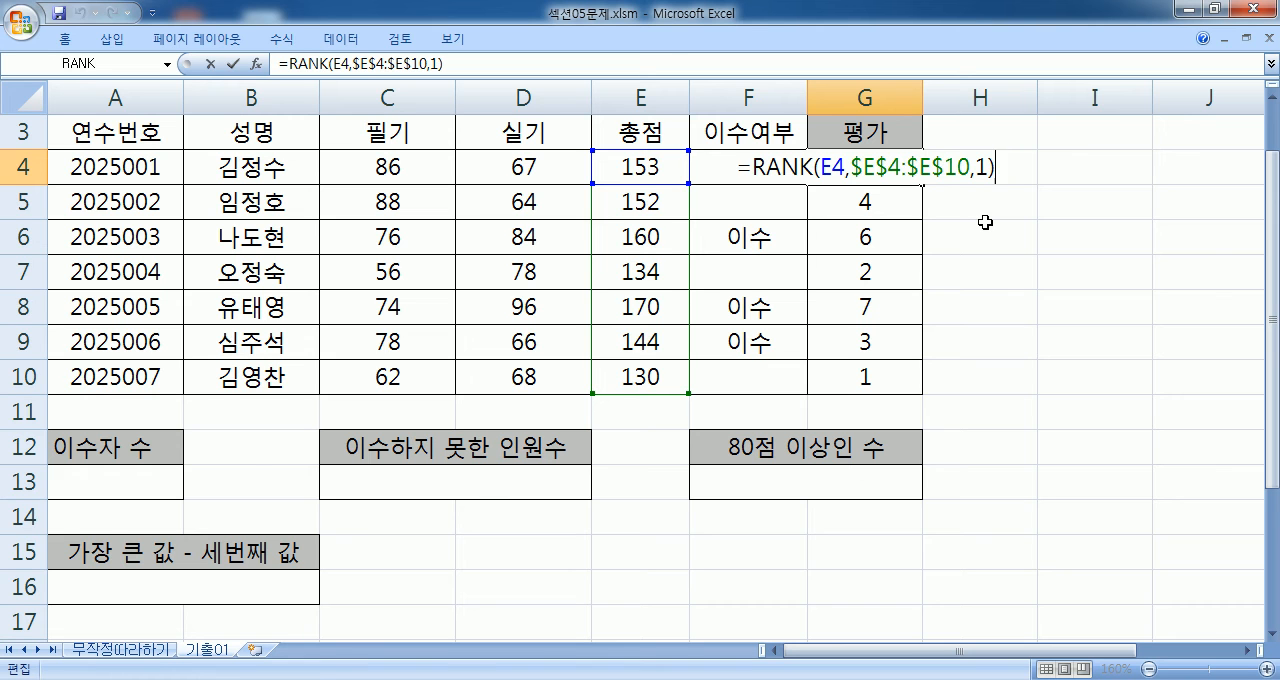
key(F9)
key(Return)
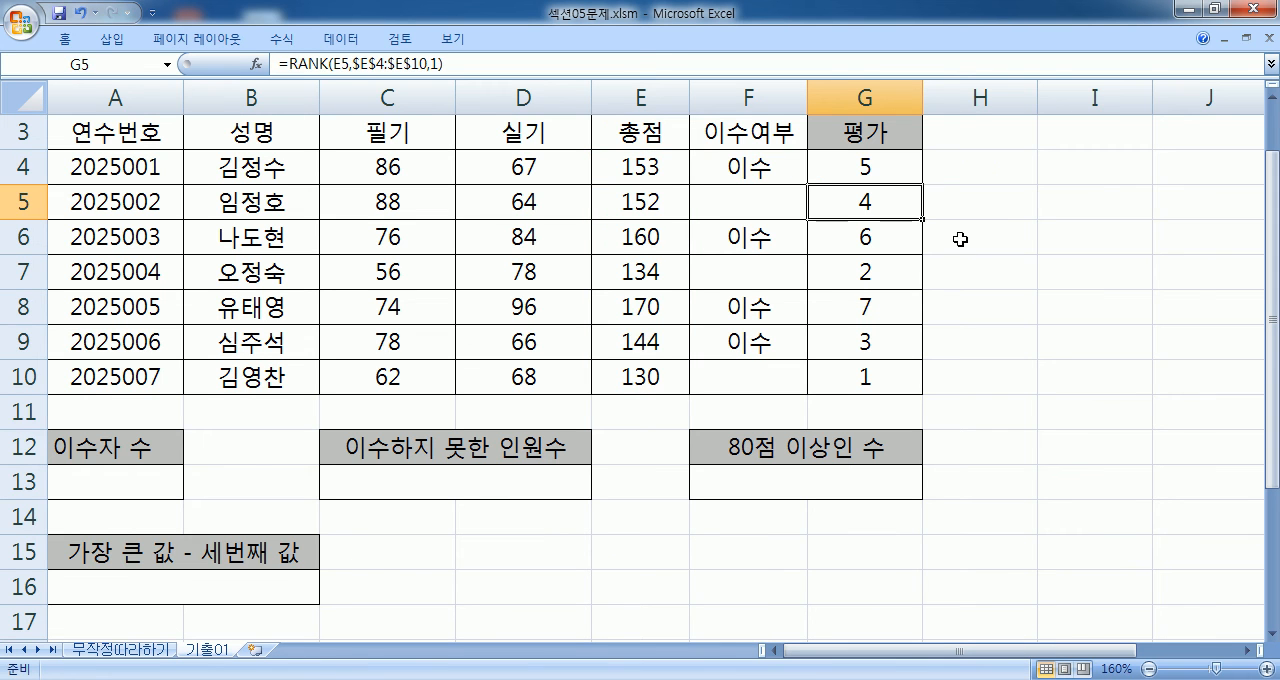
- Begin a COUNTIF formula in A13 with F4:F10 as its range
click(118, 491)
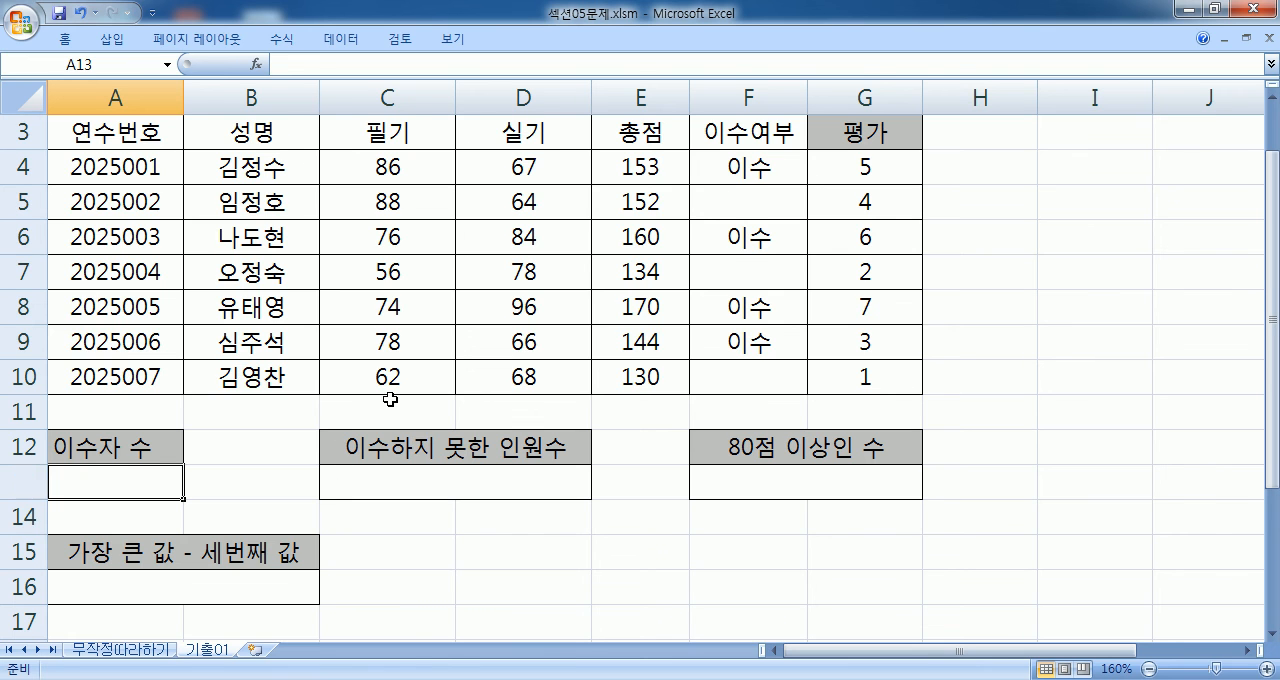
scroll(390, 399, down, 2)
text(=)
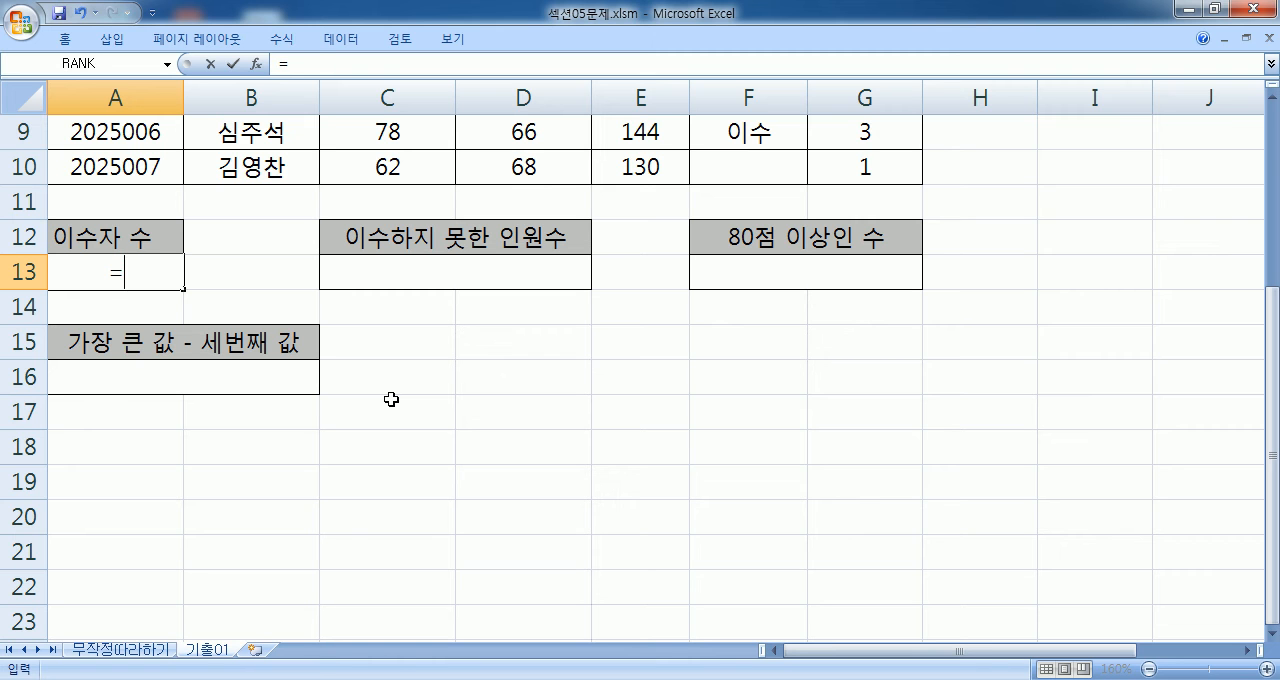
text(COUNTIF()
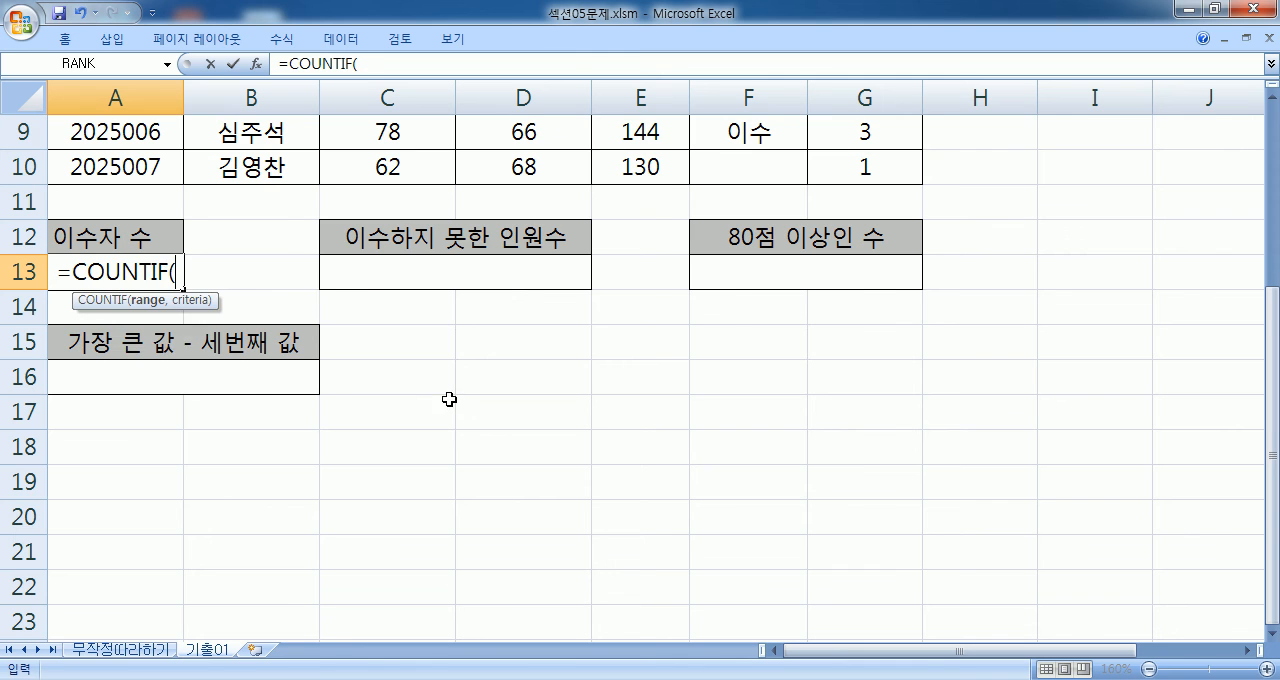
scroll(451, 400, up, 3)
drag(762, 238, 751, 446)
scroll(403, 306, down, 3)
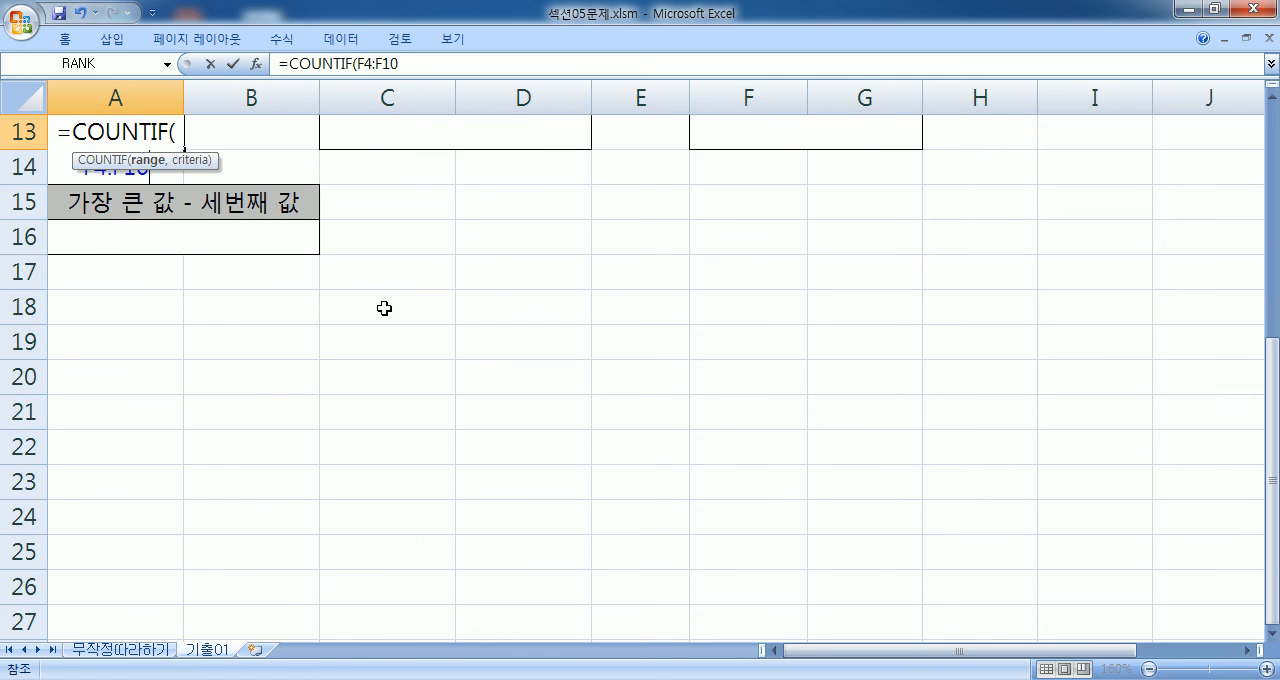
text(,)
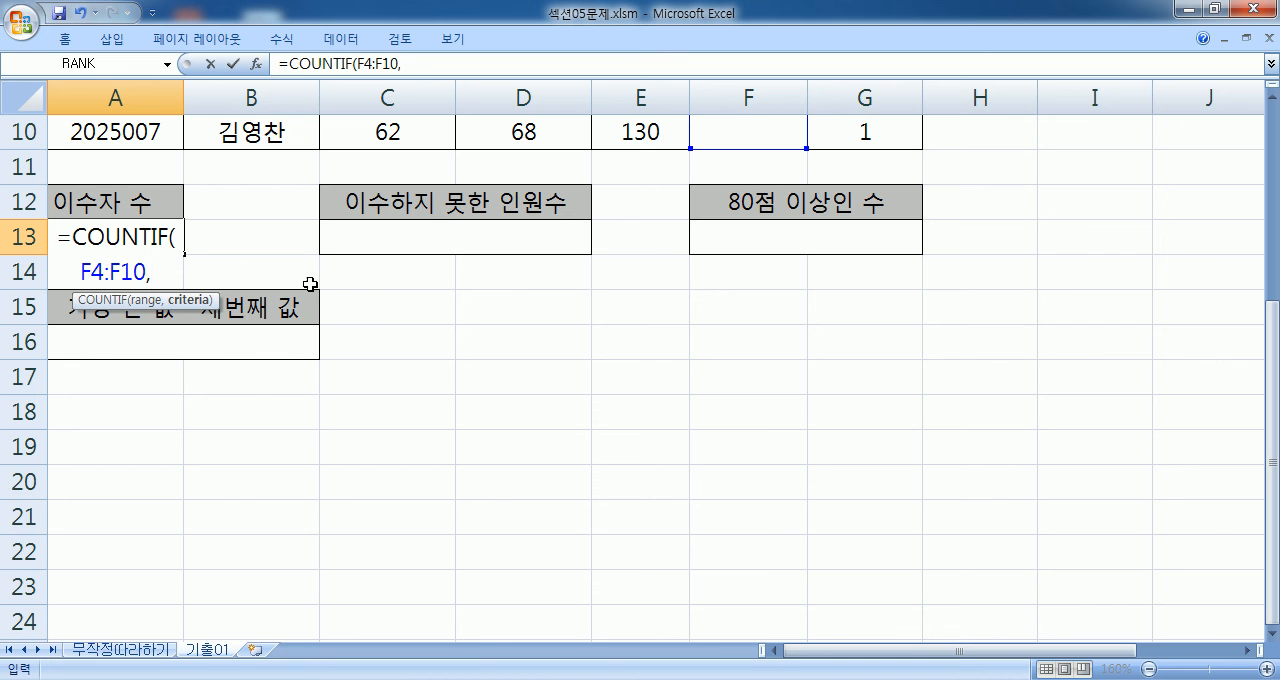
scroll(578, 286, up, 3)
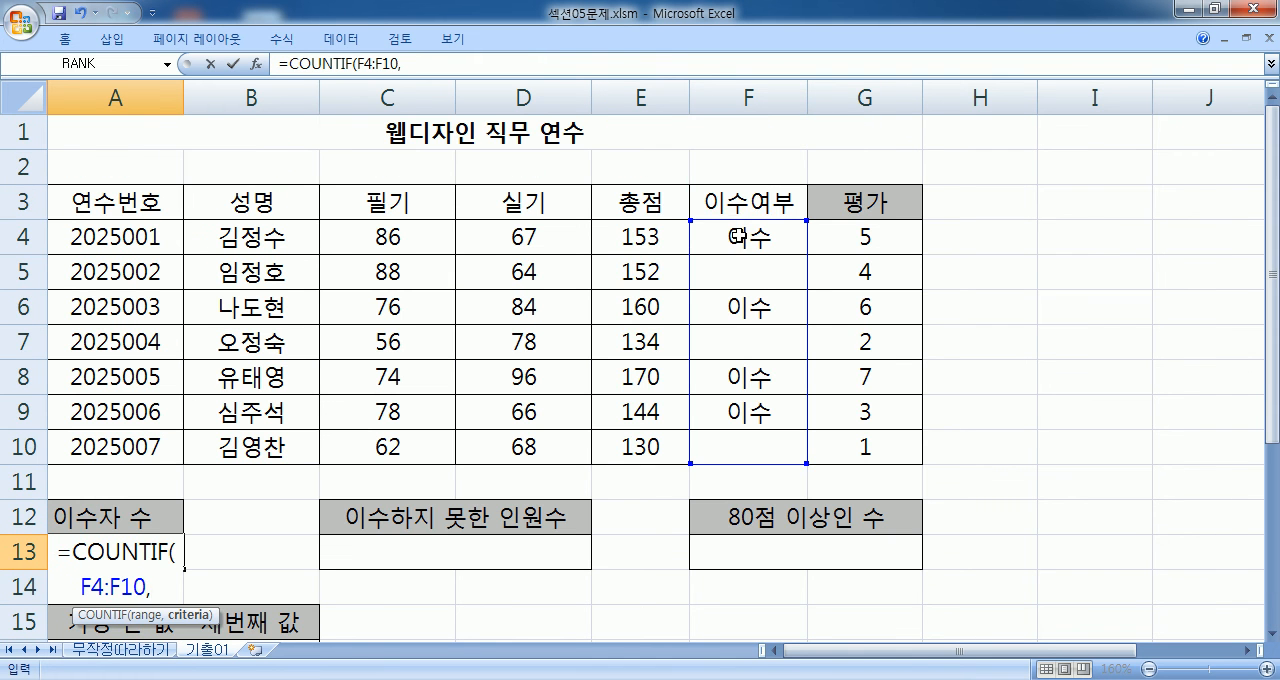
click(737, 237)
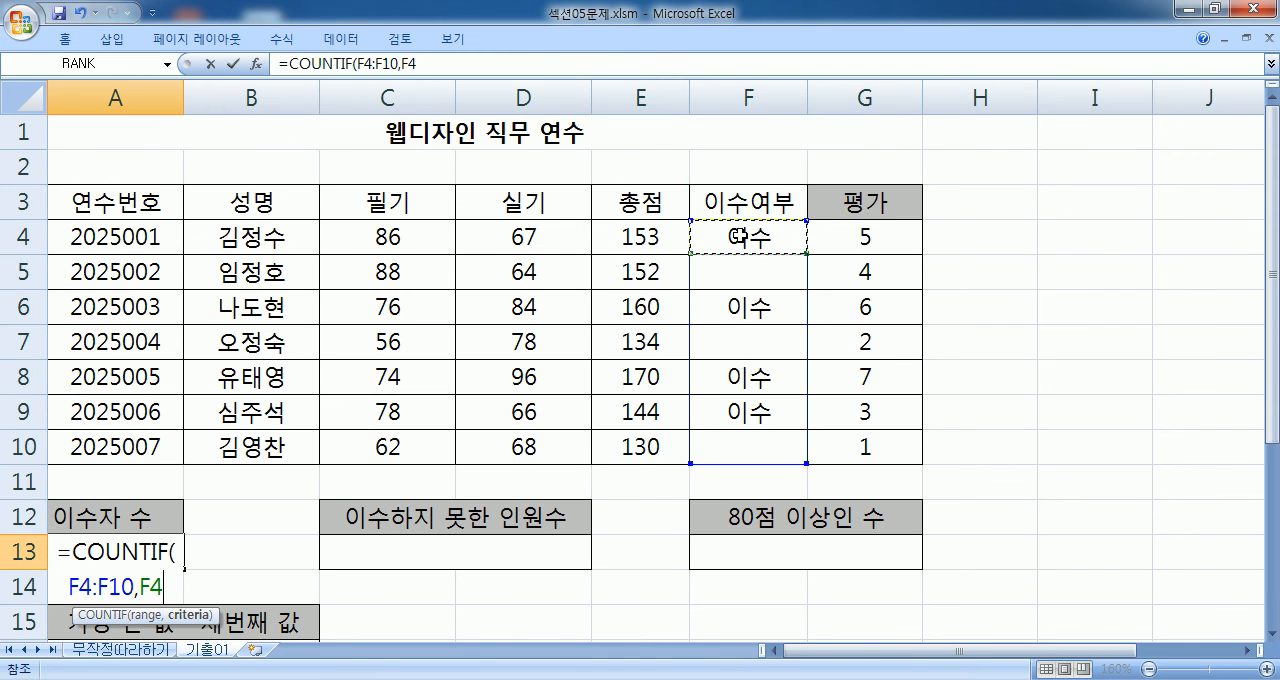
click(737, 304)
click(729, 384)
click(737, 404)
scroll(486, 376, down, 2)
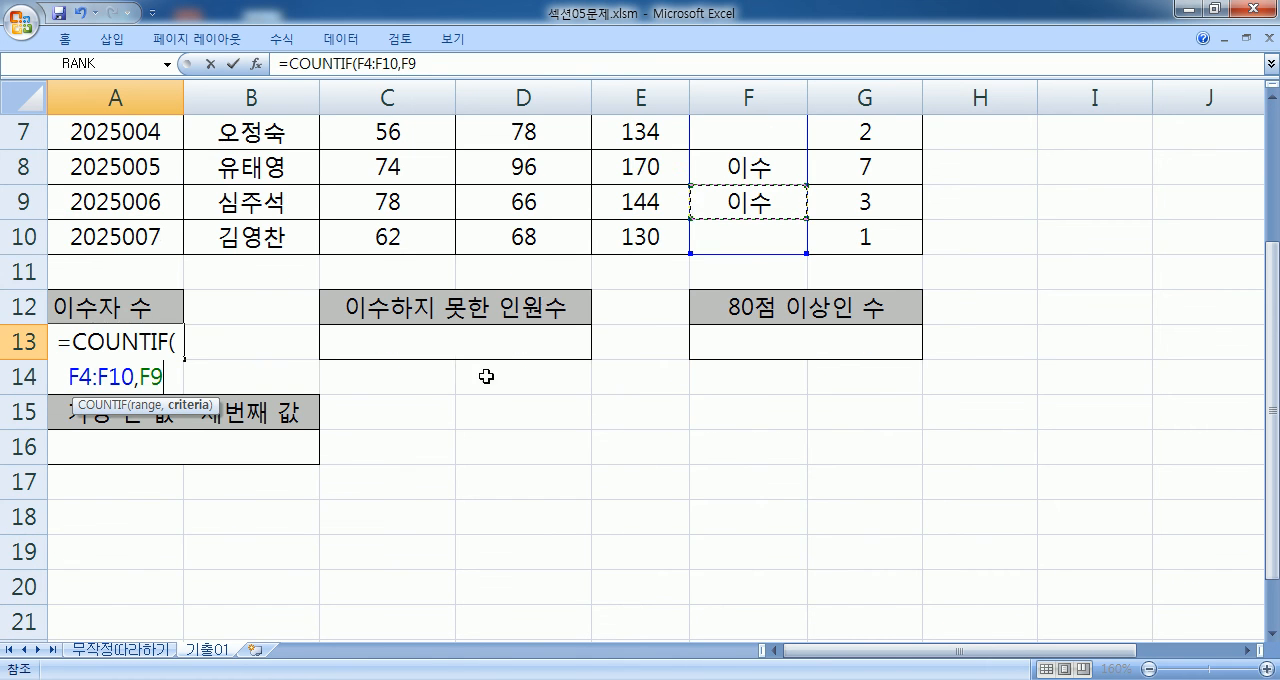
- Set "이수" as the criterion, complete the COUNTIF formula in A13, and review it
double_click(150, 378)
text("이수")
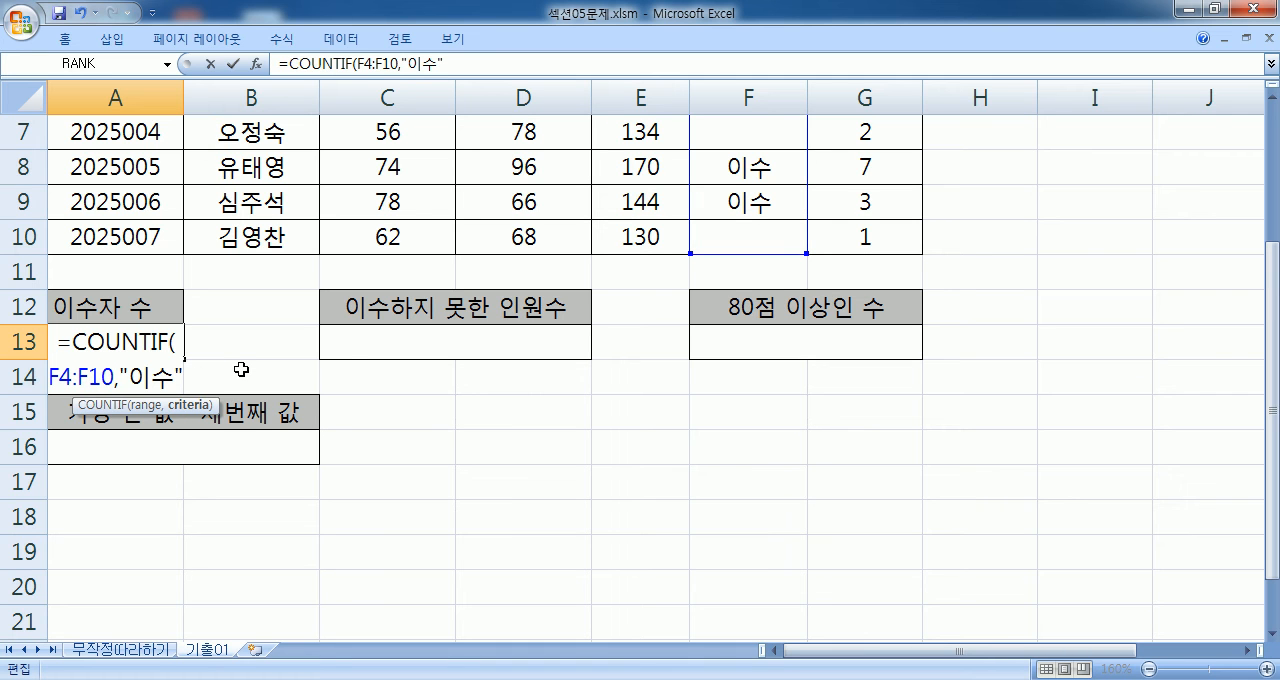
text())
key(Return)
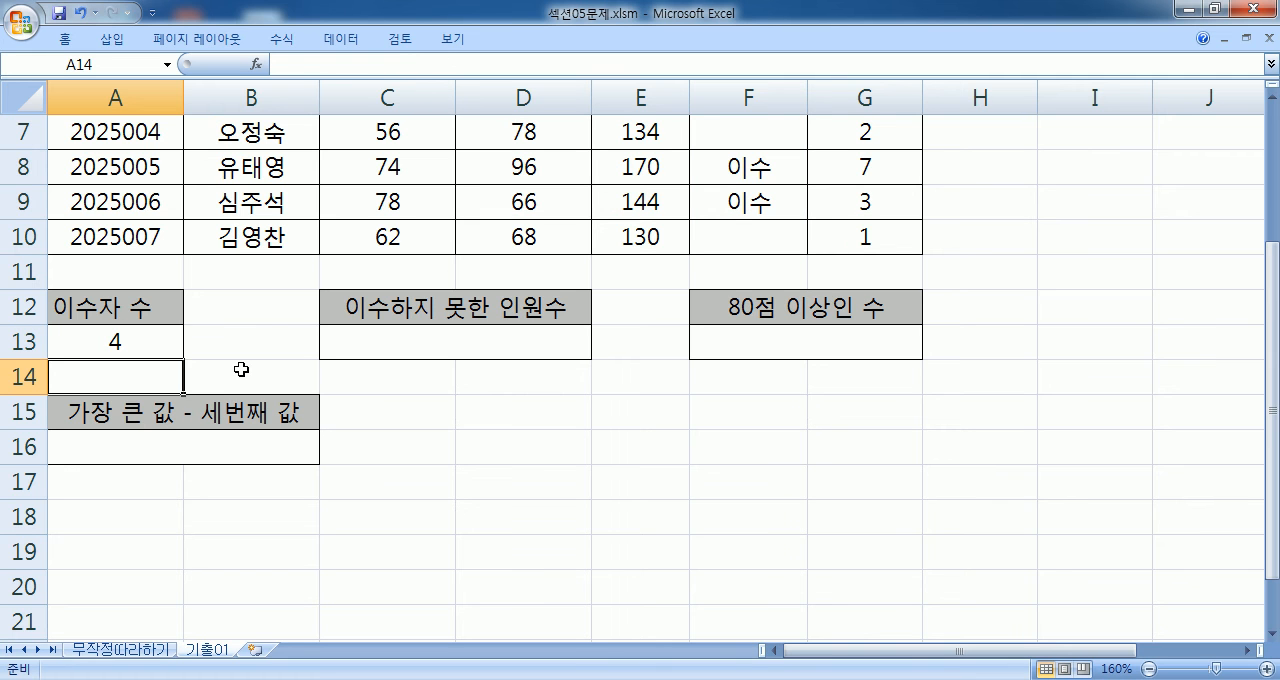
click(172, 343)
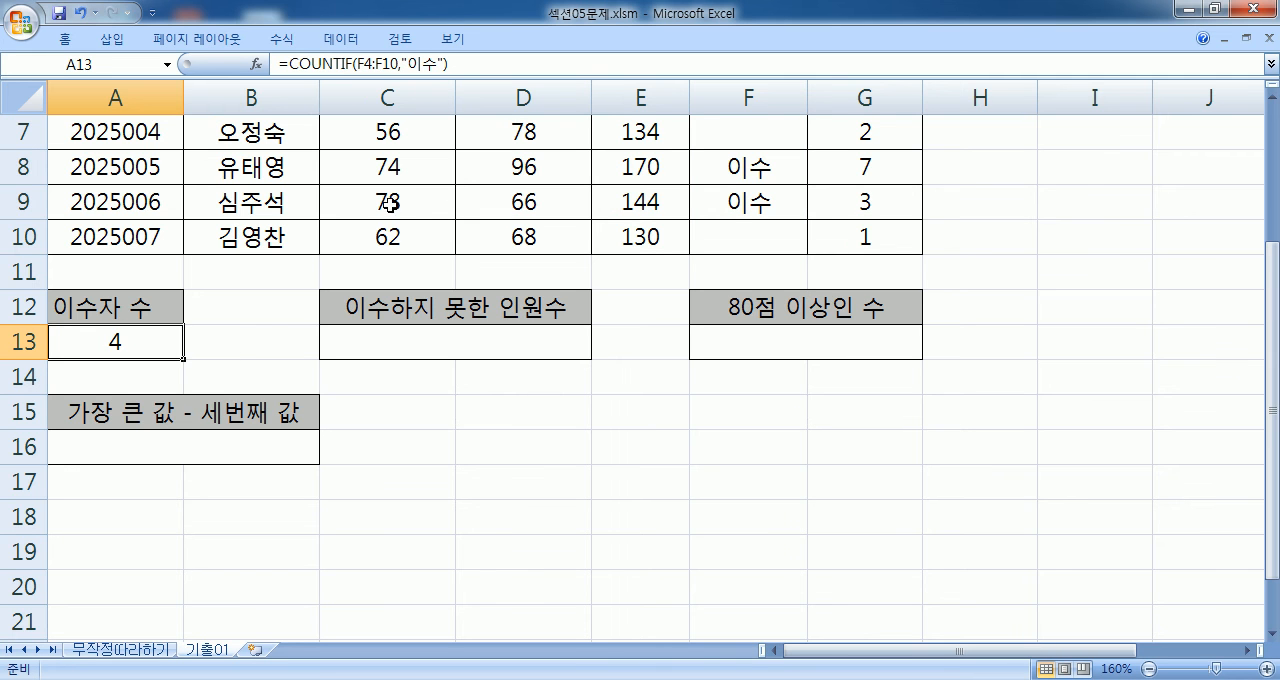
- Append &"명" to the COUNTIF formula in A13
key(F2)
scroll(172, 392, down, 1)
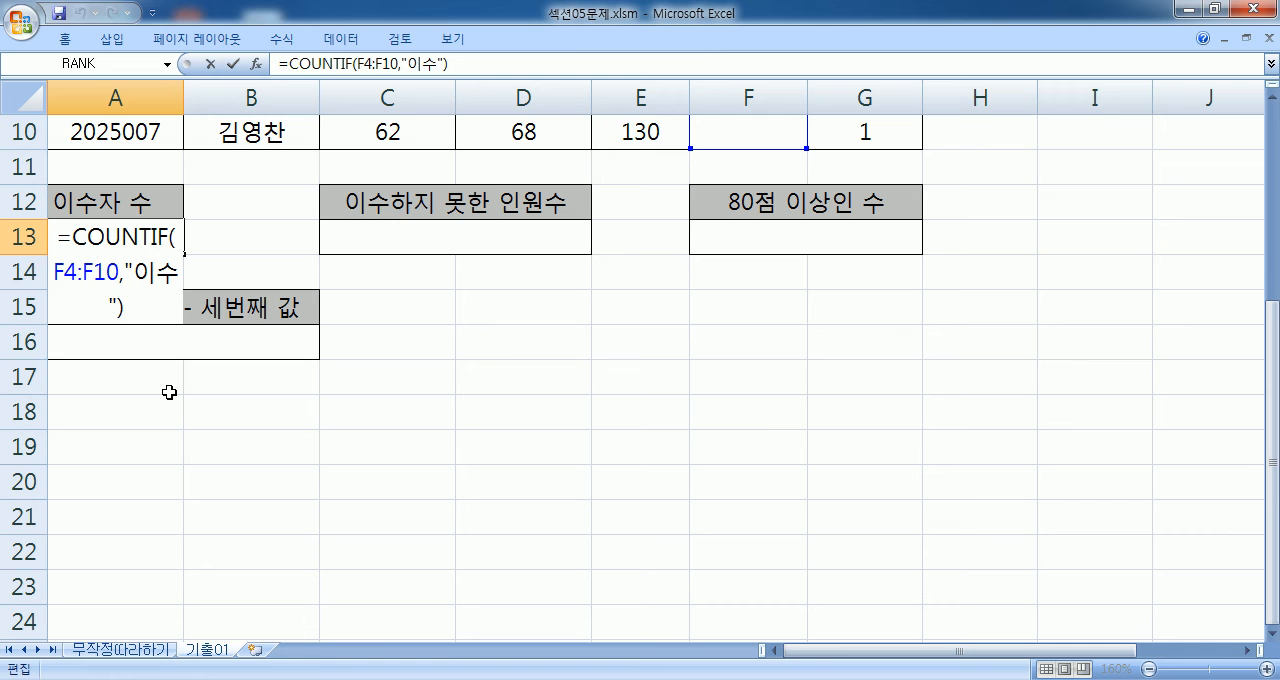
text(&"명")
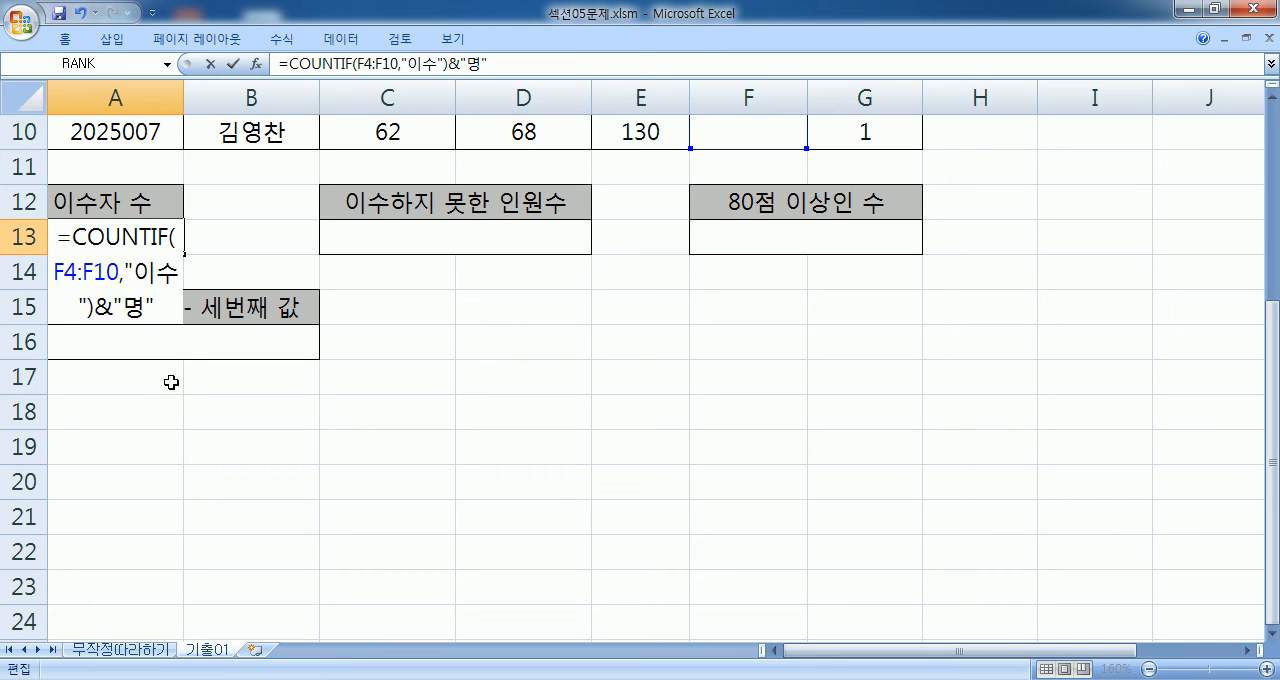
double_click(103, 308)
drag(95, 308, 60, 238)
drag(117, 304, 157, 317)
key(Return)
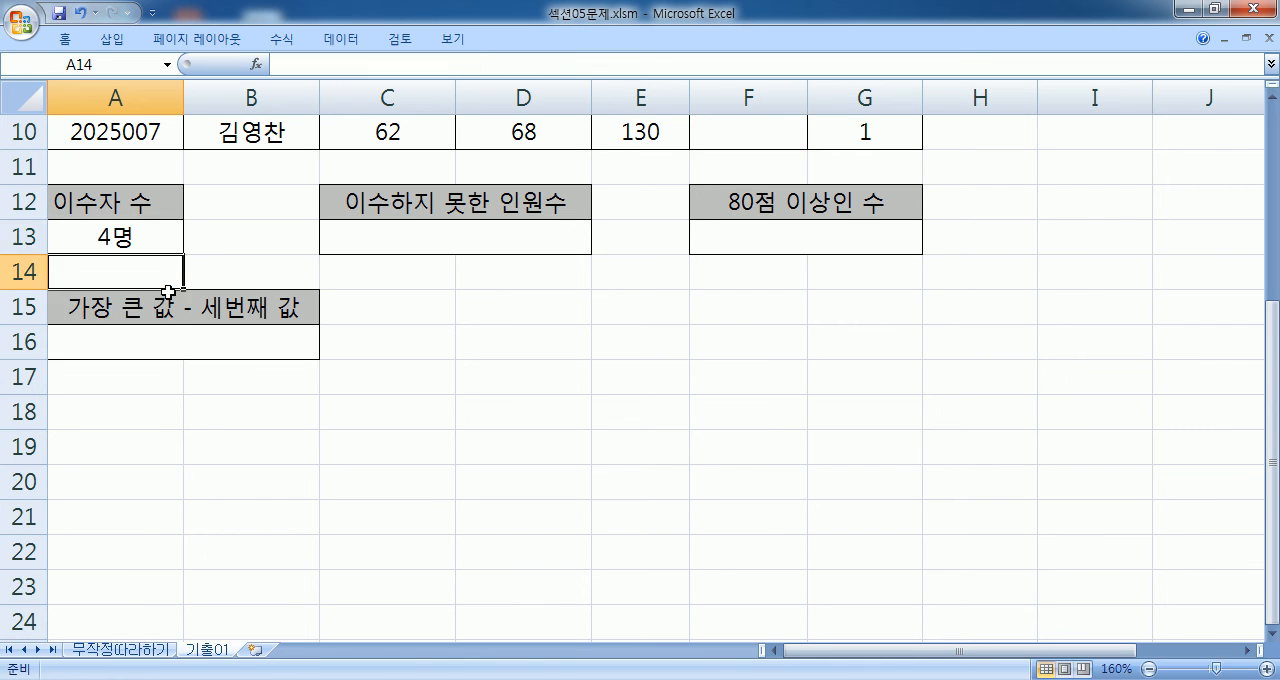
- Begin a COUNTBLANK formula in C13 for the number of people who did not complete the course
click(403, 232)
text(=채ㅕㅜ)
key(BackSpace)
key(BackSpace)
key(BackSpace)
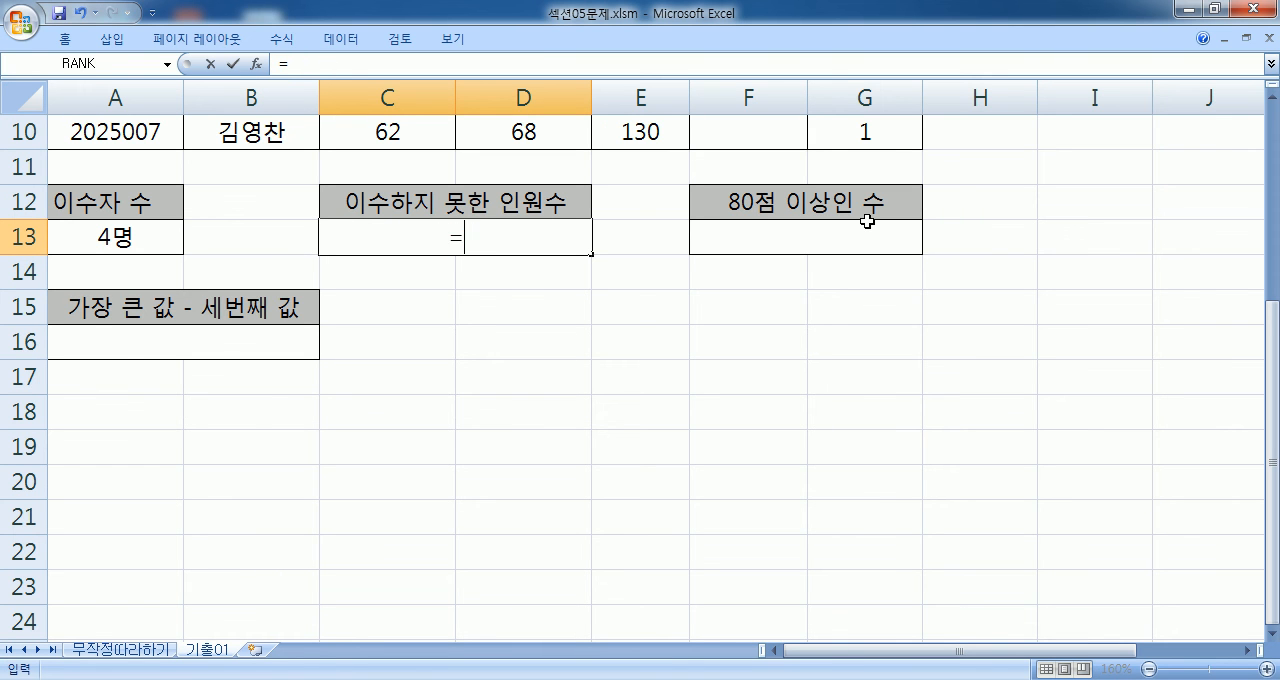
text(COUNTI)
key(BackSpace)
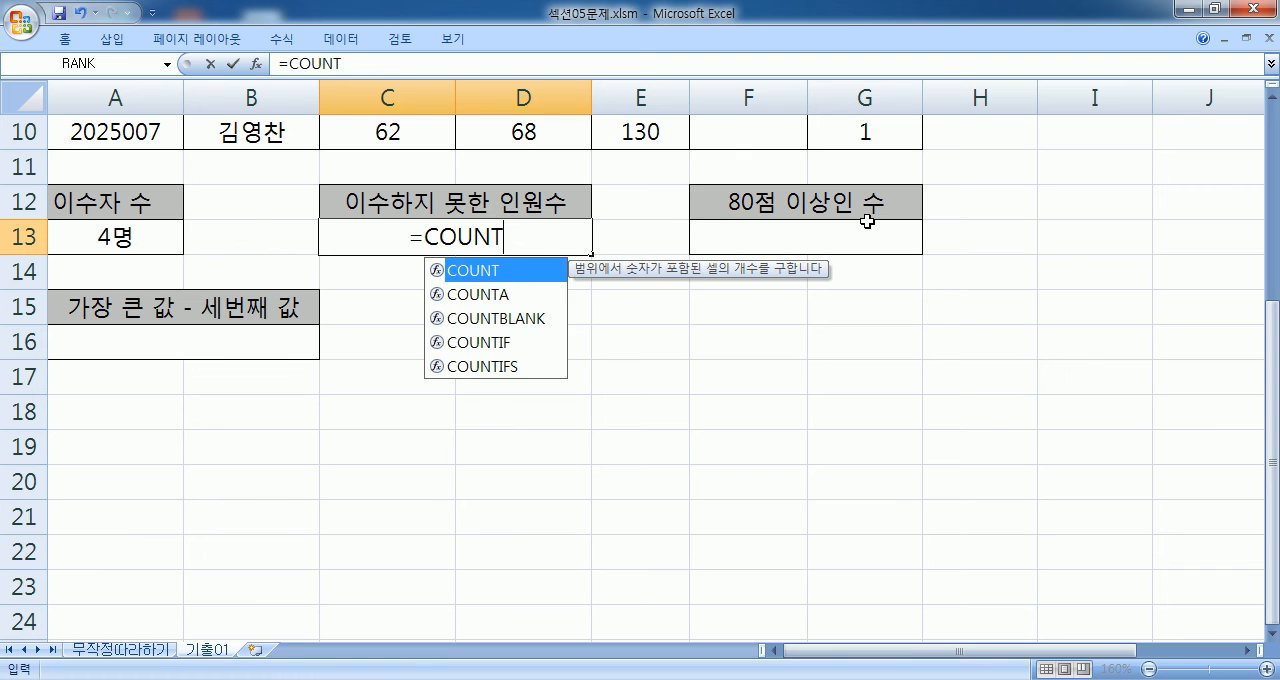
key(Down)
key(Down)
key(Tab)
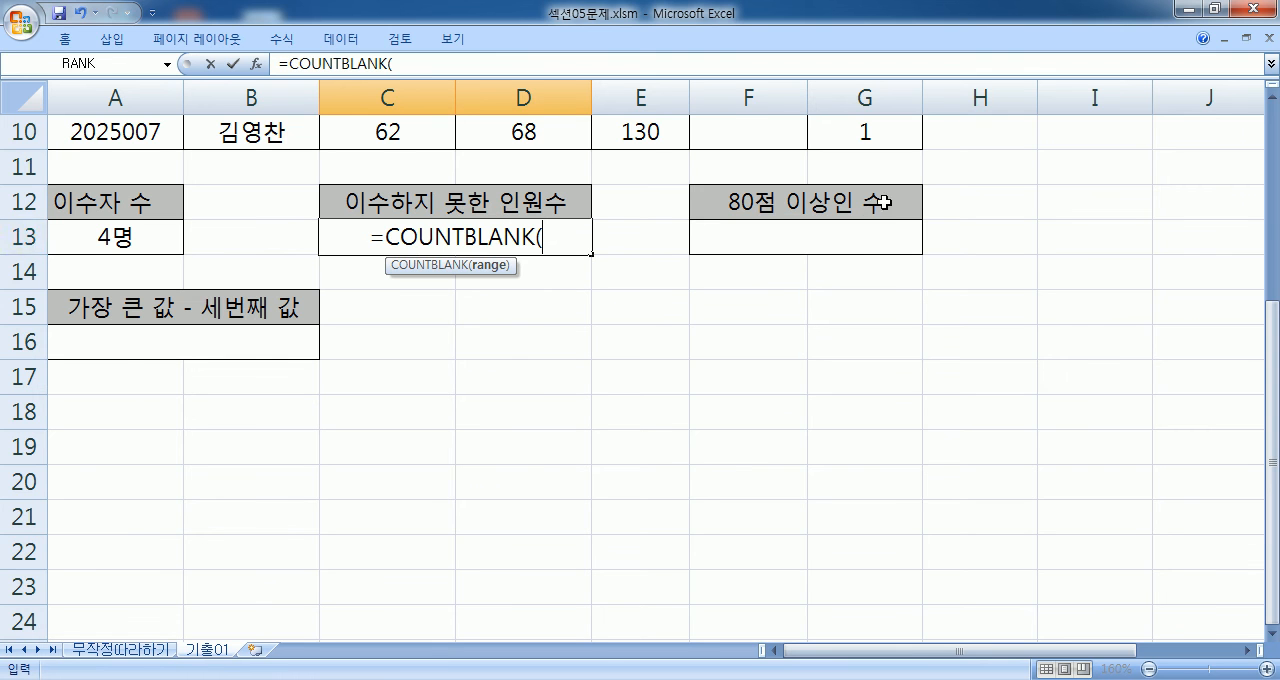
- Set F4:F10 as the COUNTBLANK range in C13, append &"명", and enter the formula
scroll(873, 205, up, 3)
drag(751, 234, 744, 440)
scroll(750, 385, down, 2)
text())
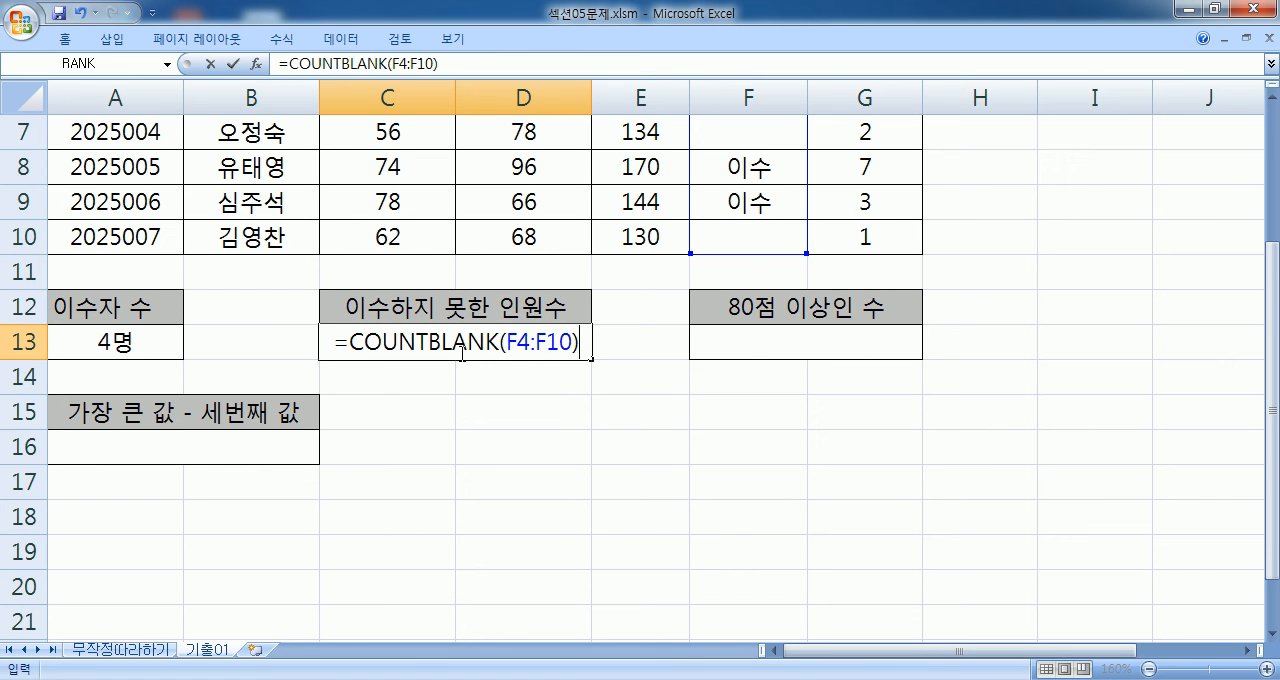
text(&"명")
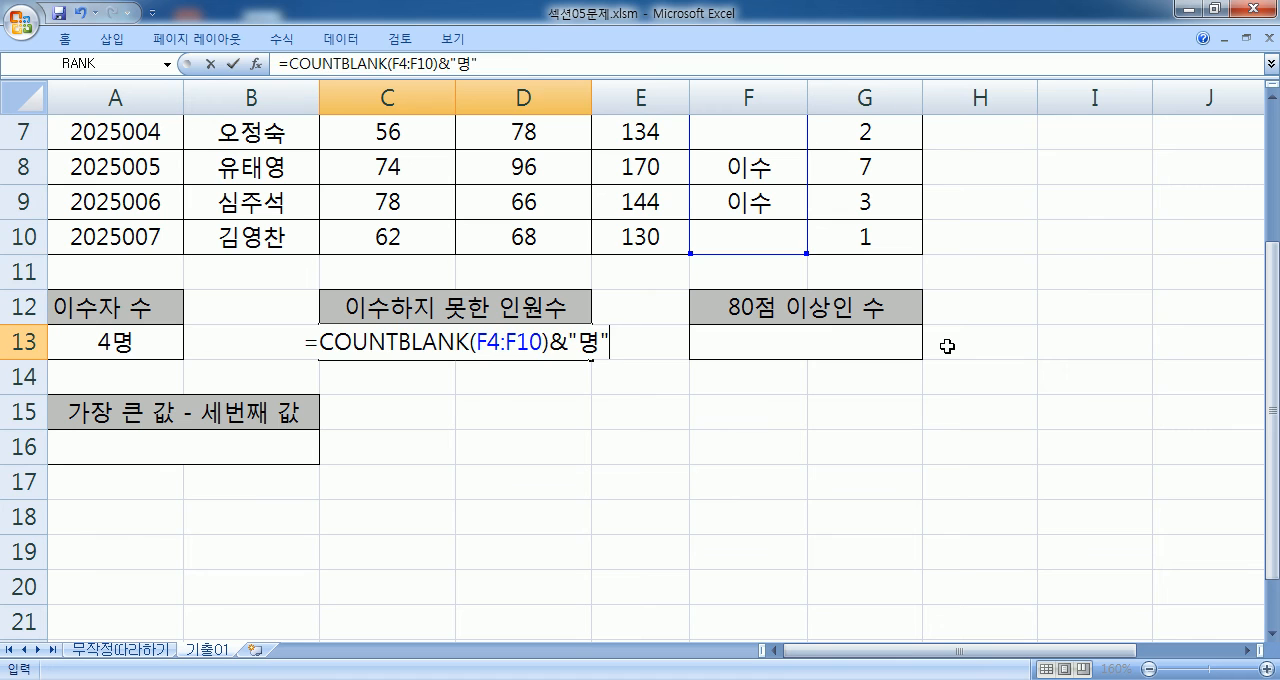
key(Return)
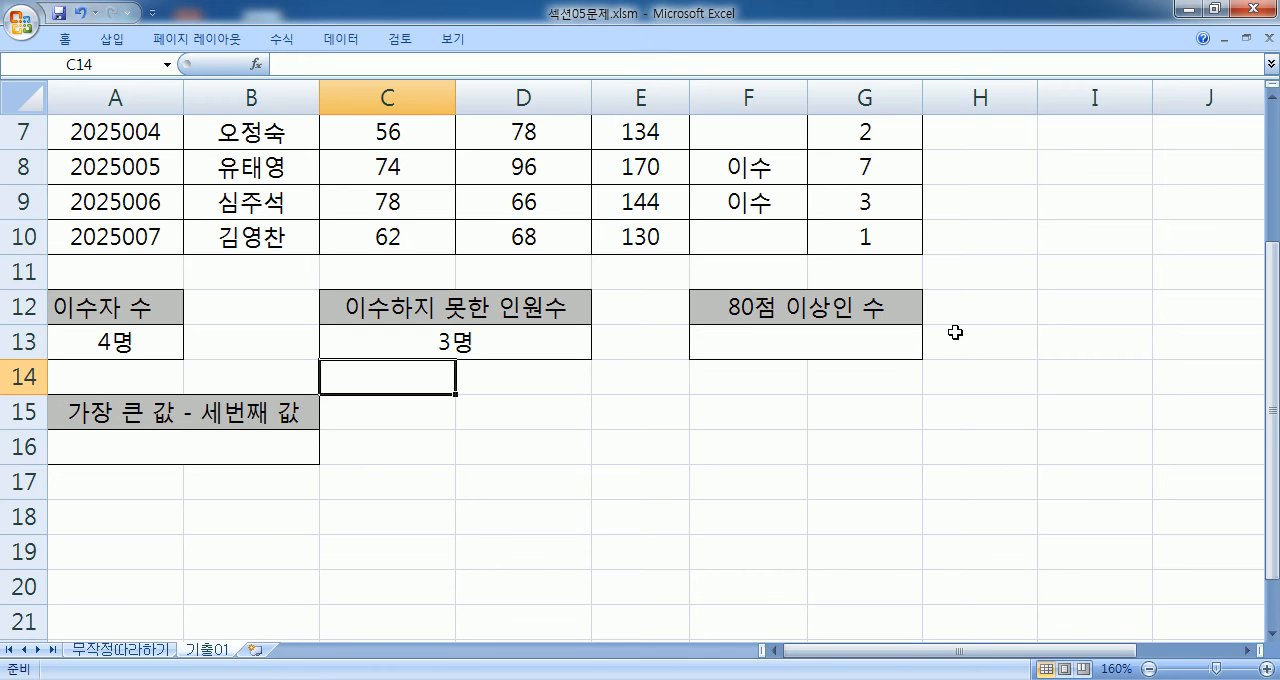
- Examine the 필기 scores in C4:C10 and the 실기 scores in D4:D10 for the 80점 이상인 수 problem
scroll(955, 332, up, 1)
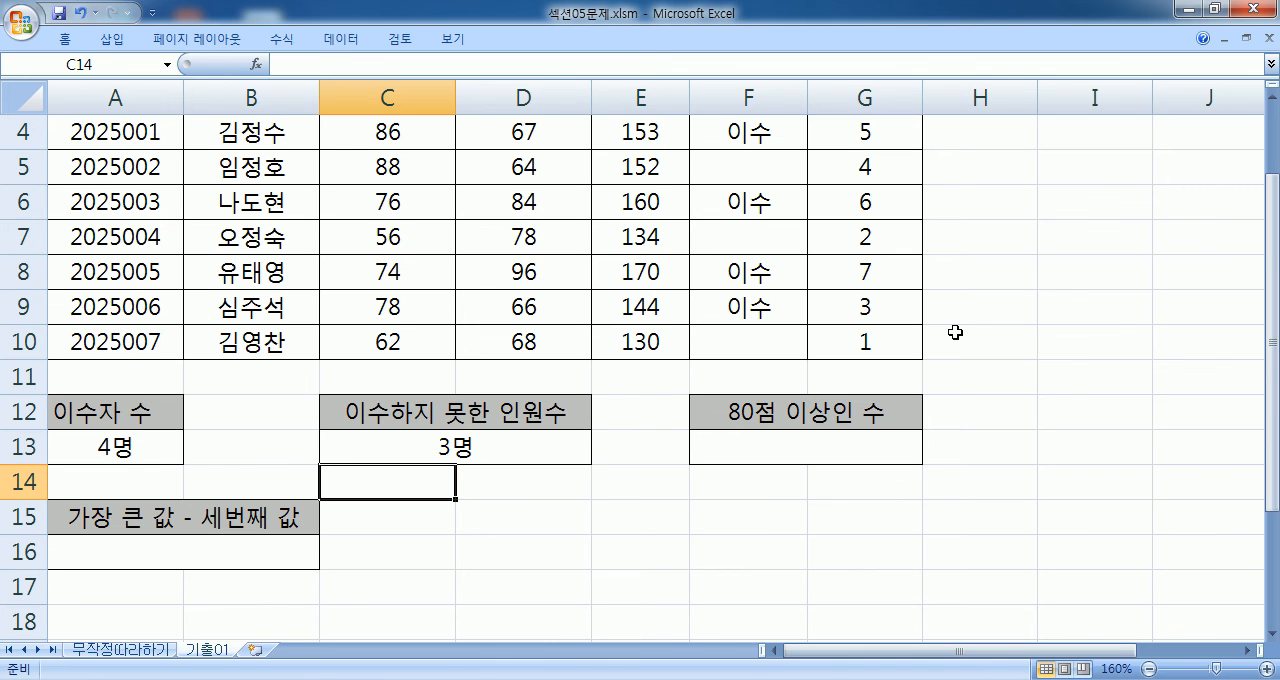
click(799, 451)
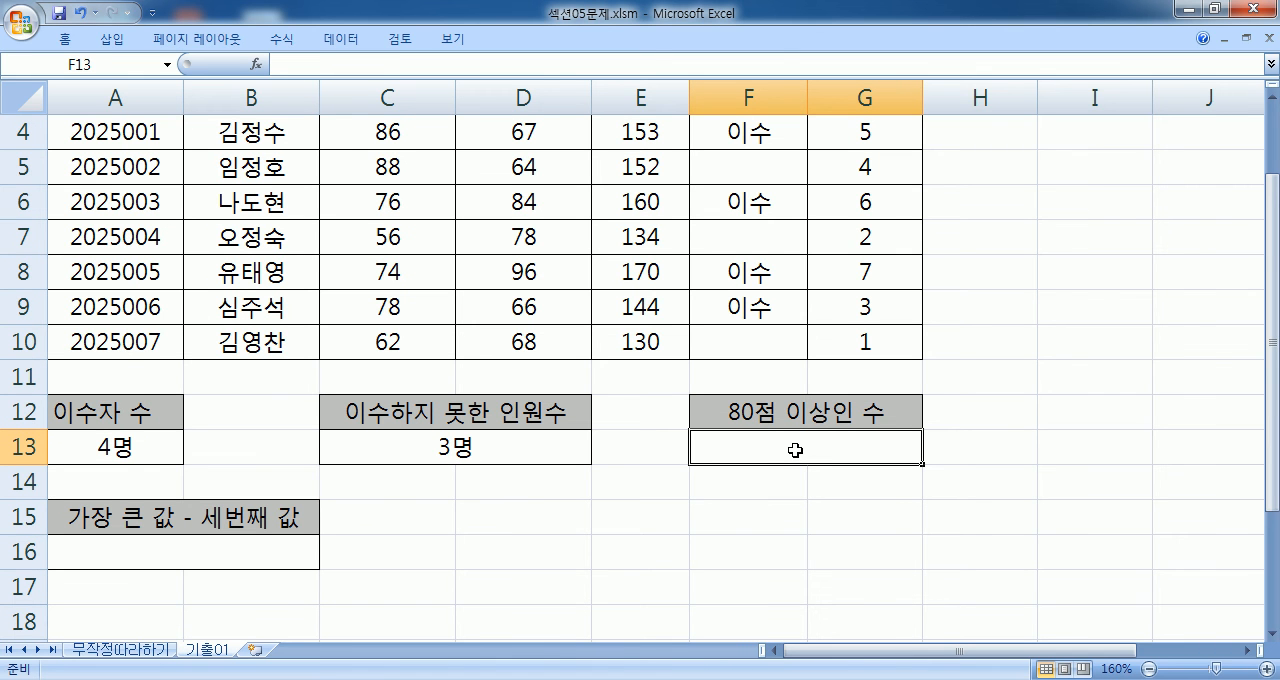
scroll(795, 450, up, 1)
drag(417, 224, 406, 446)
drag(539, 228, 543, 446)
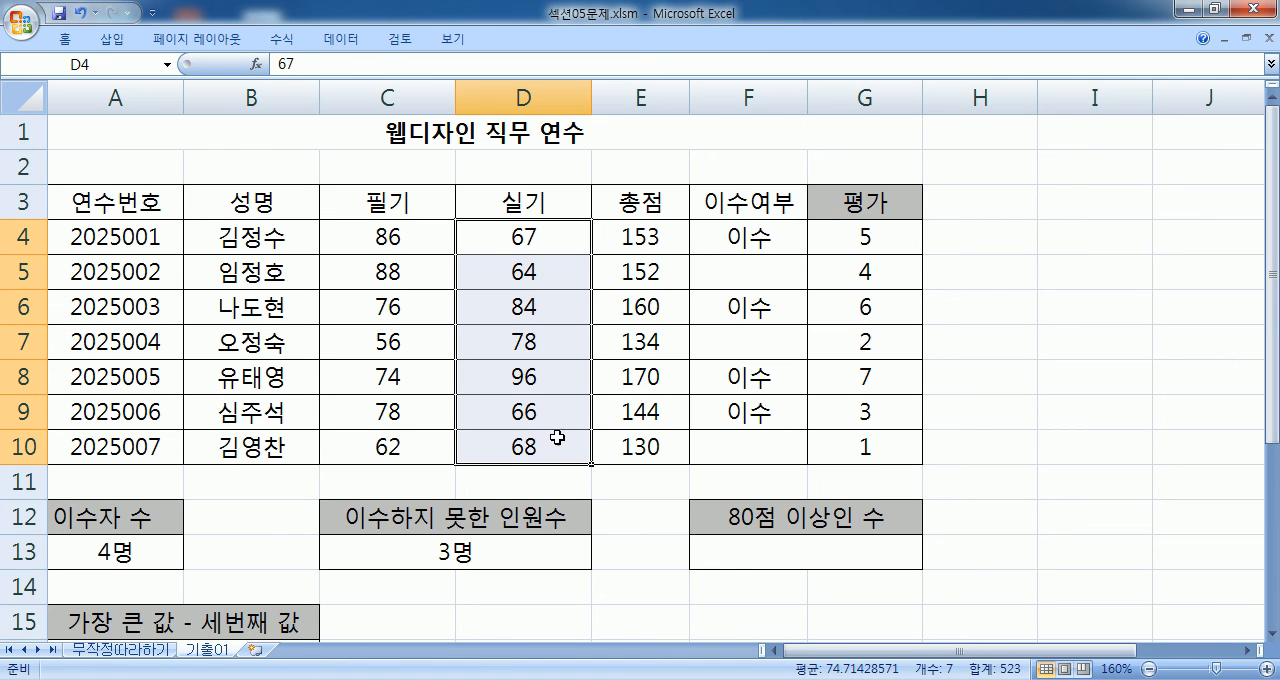
scroll(817, 378, down, 2)
scroll(817, 378, up, 2)
- Begin a COUNTIF formula in F13 under 80점 이상인 수
click(724, 545)
scroll(870, 490, down, 1)
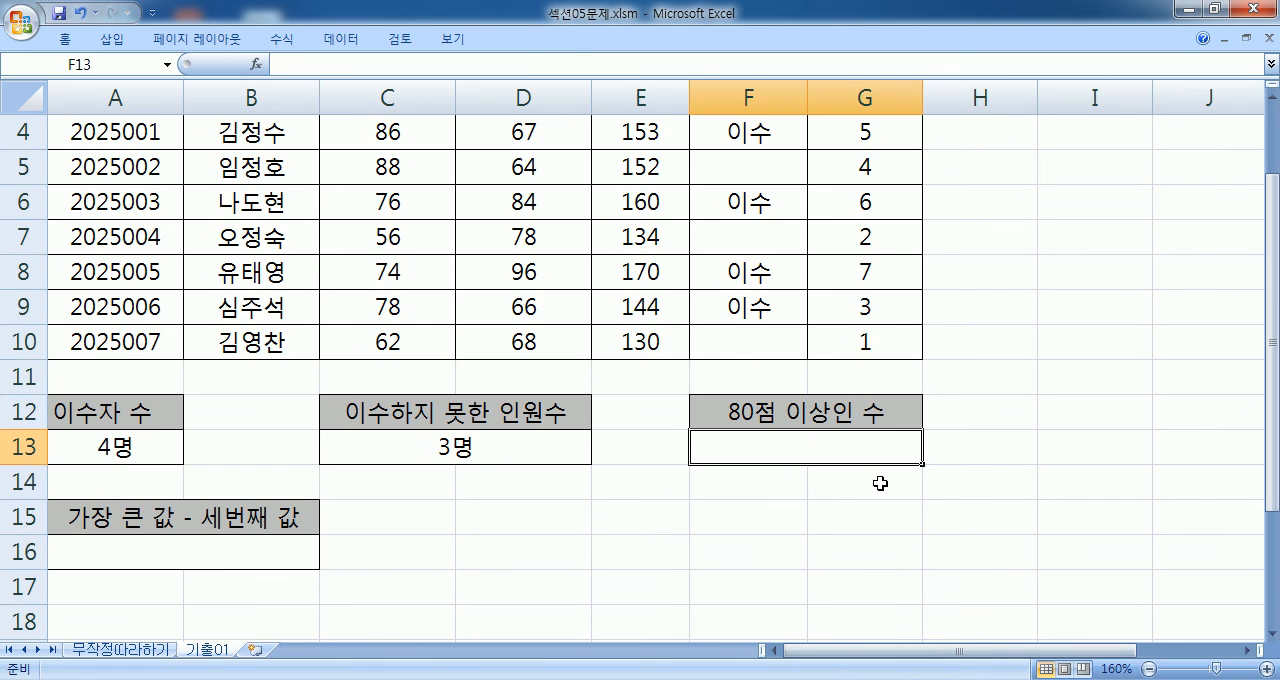
text(=채ㅕㅜ)
key(BackSpace)
key(Escape)
text(=COUN)
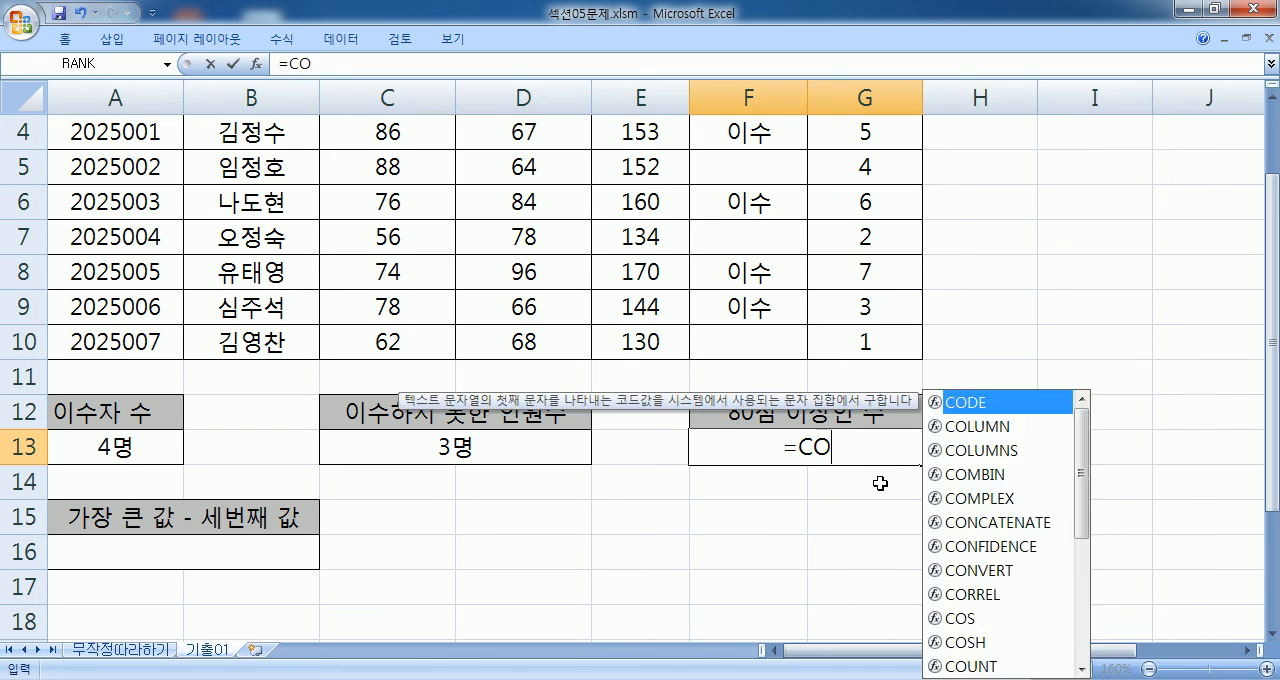
key(Down)
key(Down)
key(Down)
key(Tab)
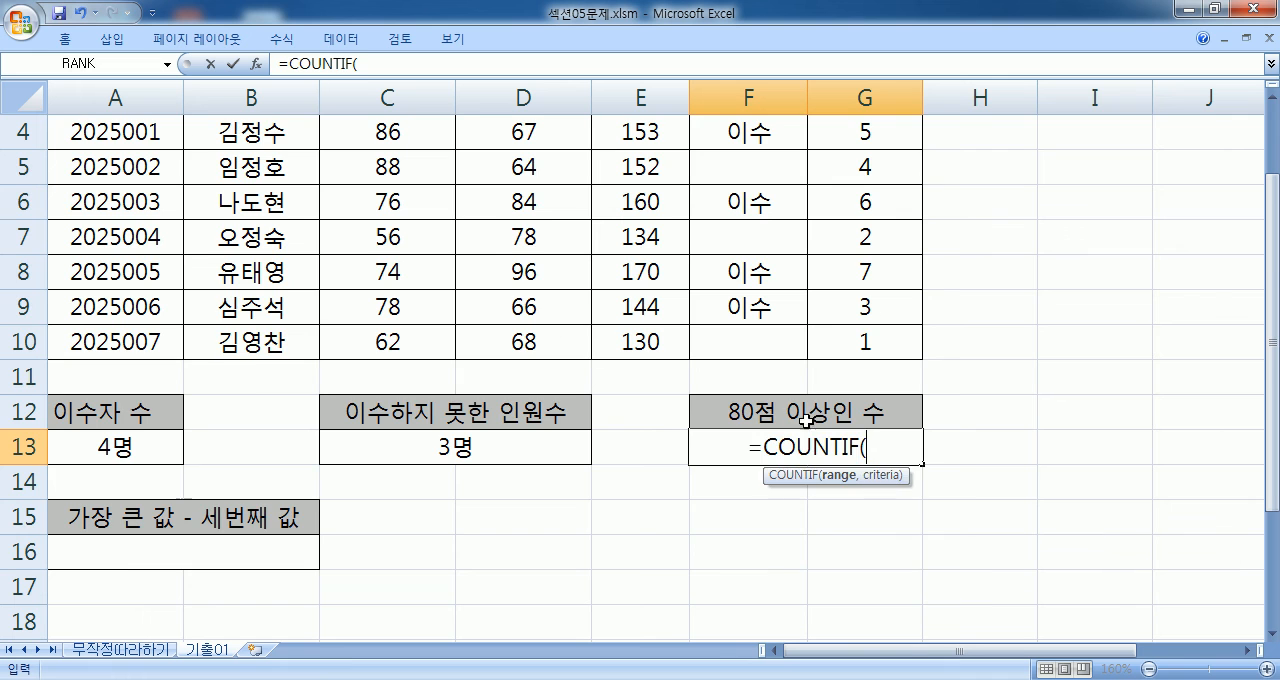
- Set C4:C10 as the range and ">=80" as the criterion of the COUNTIF in F13, and enter the formula
scroll(870, 480, up, 1)
click(375, 248)
drag(375, 248, 420, 445)
scroll(874, 391, down, 3)
text(,">)
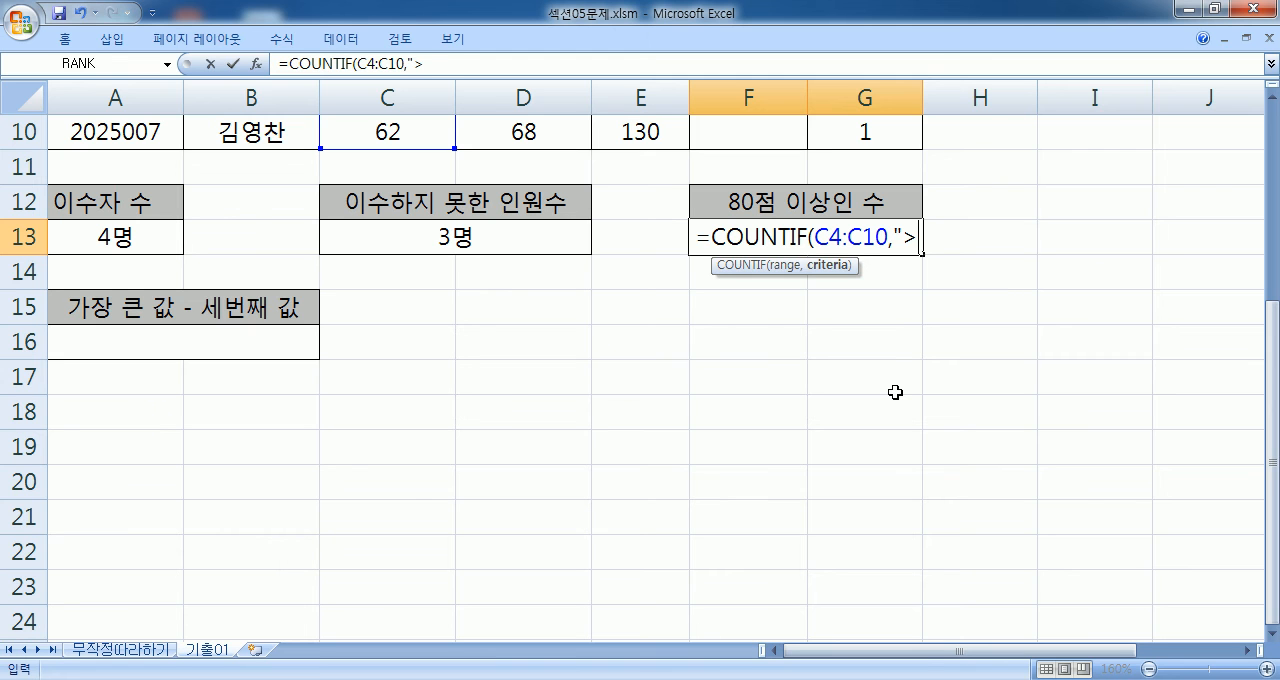
text(=80)
key(Up)
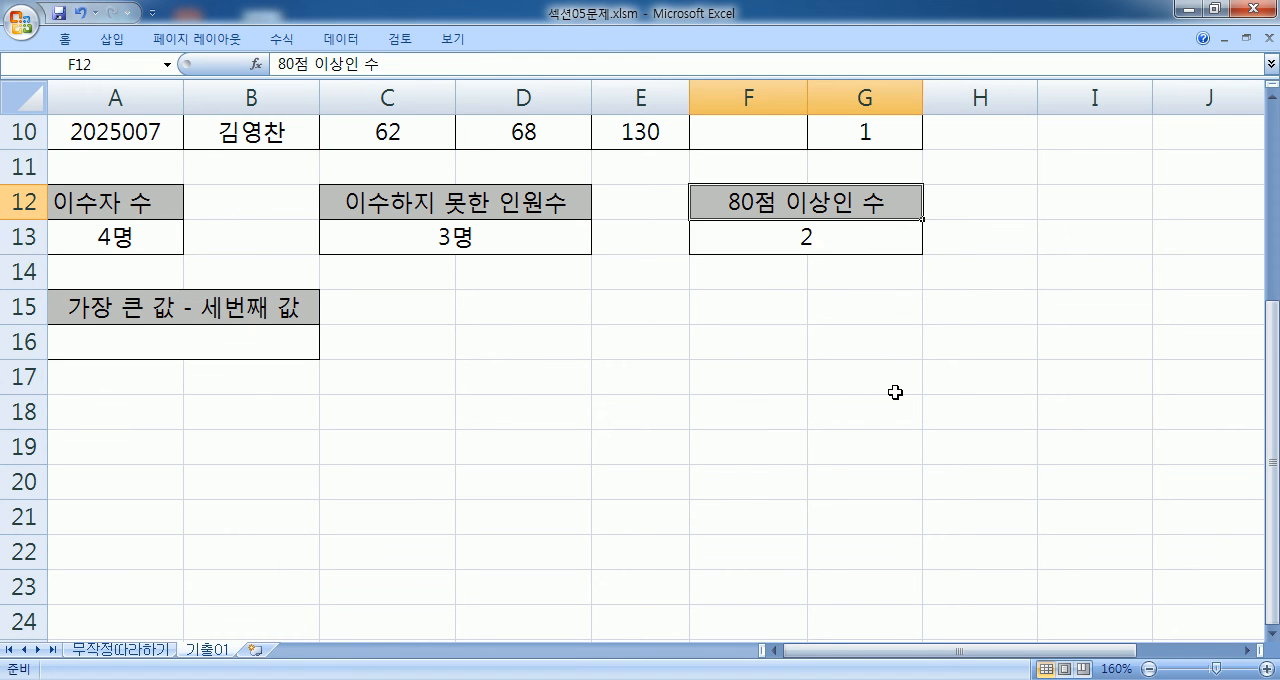
- Add a second COUNTIF over D4:D10 for scores of 80 or more to the formula in F13
key(Down)
key(F2)
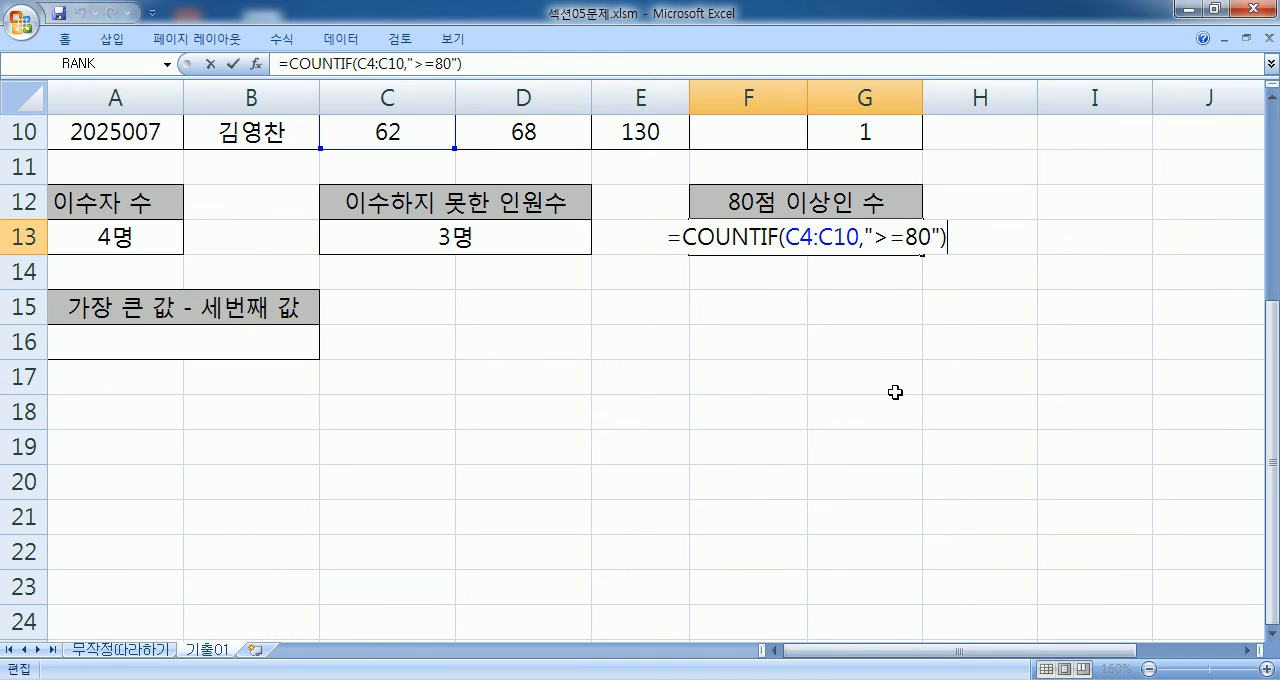
text(+)
text(COUNTIF()
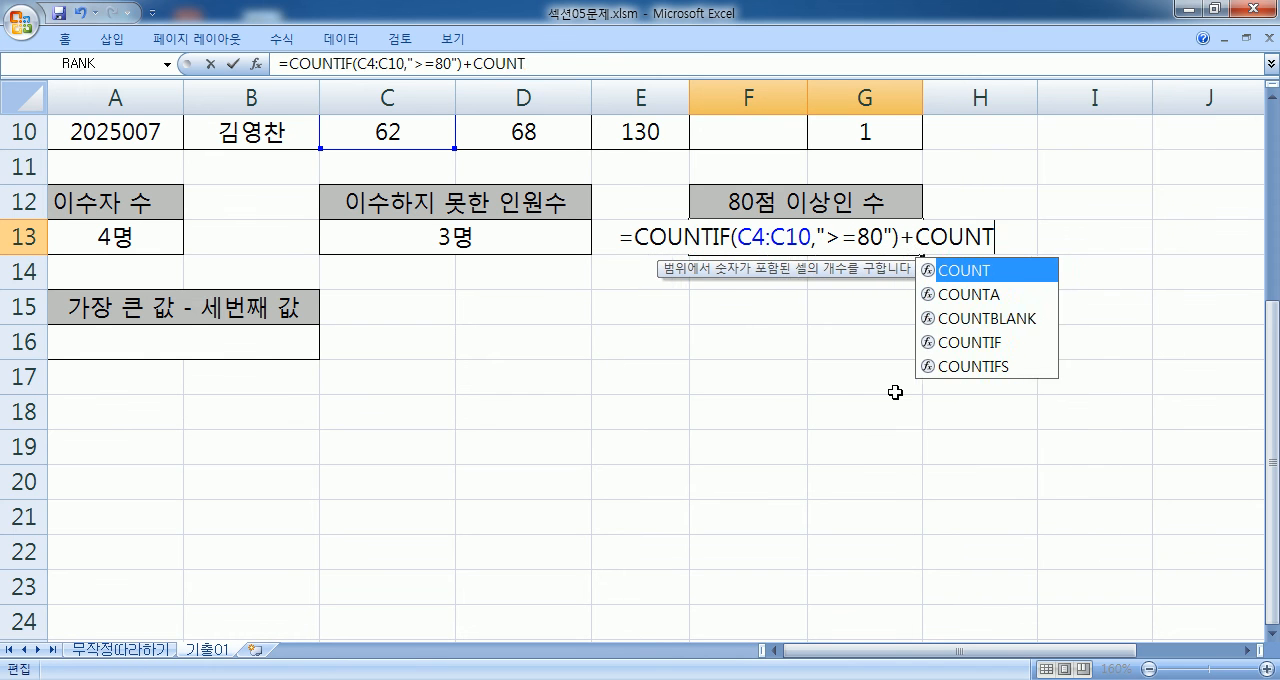
scroll(728, 262, up, 3)
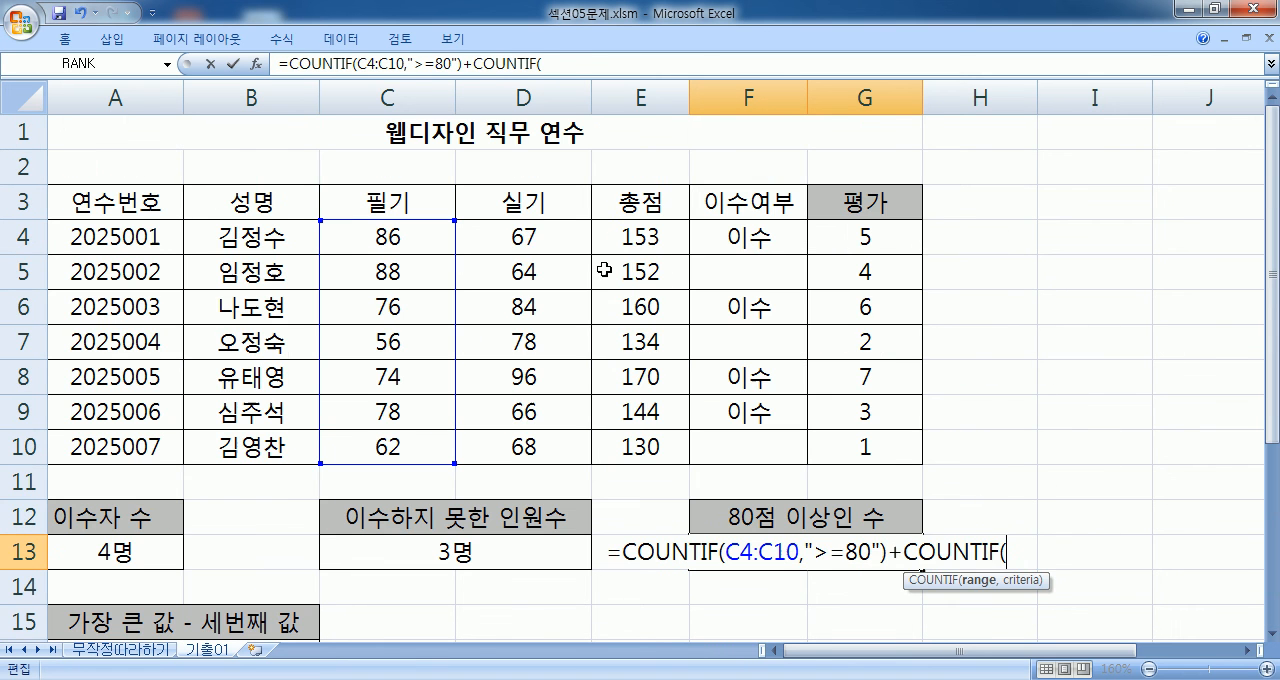
drag(523, 237, 523, 447)
scroll(523, 447, down, 2)
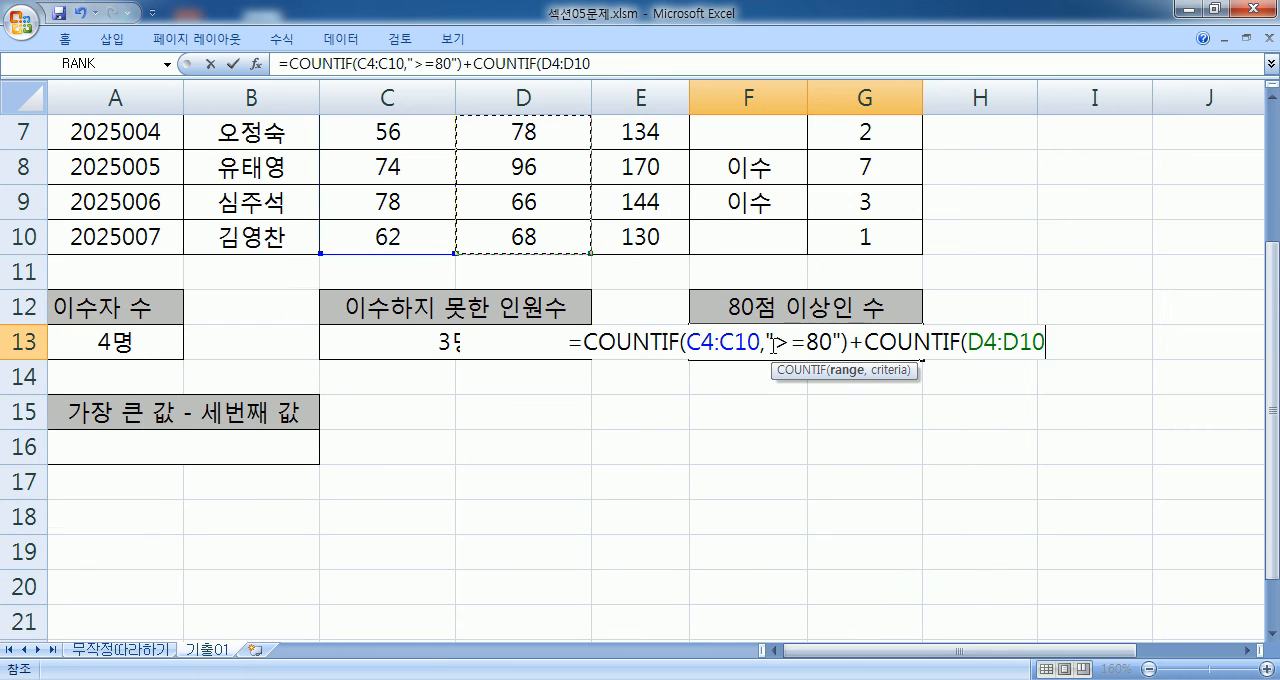
text(,">=80)
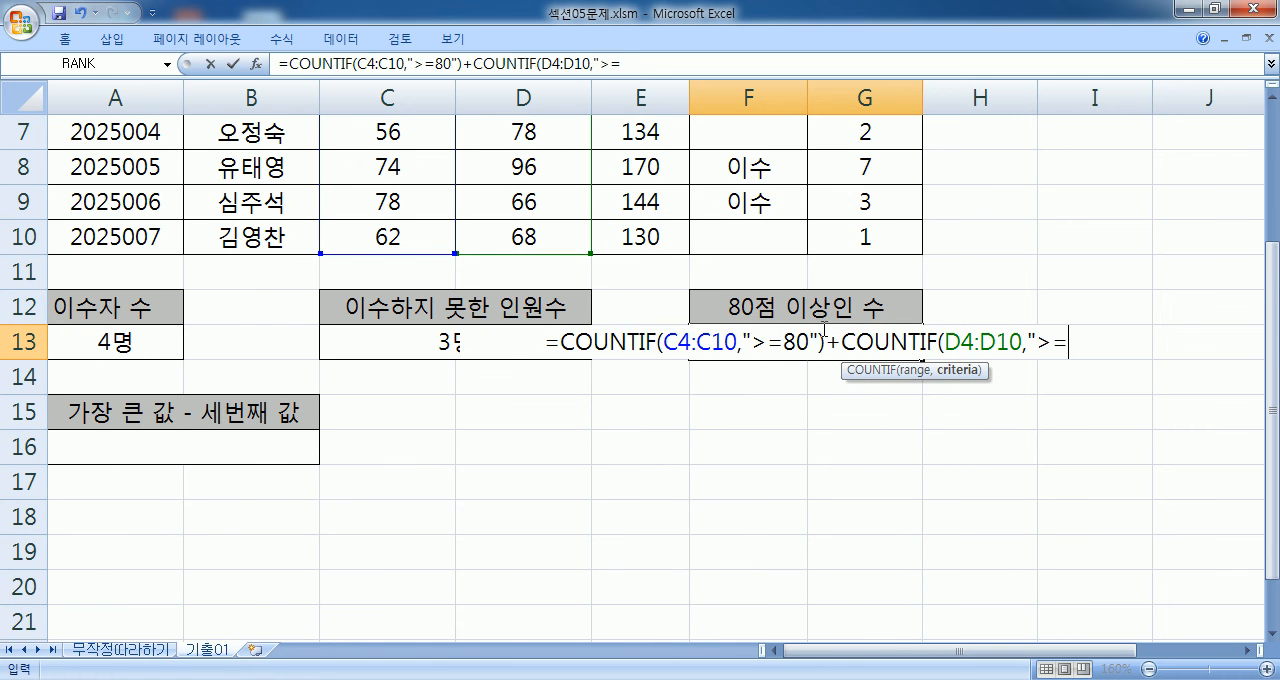
key(Return)
key(Return)
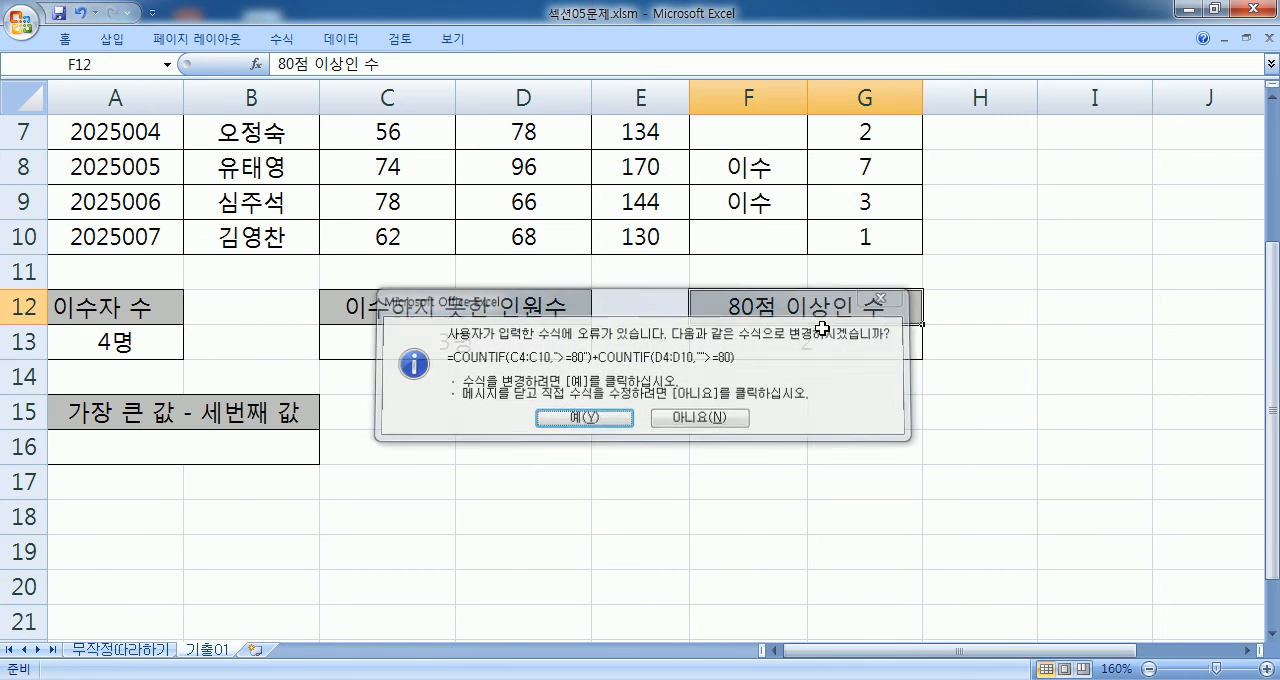
- Correct the quotation marks in the second COUNTIF of F13 so its criterion reads ">=80"
double_click(823, 330)
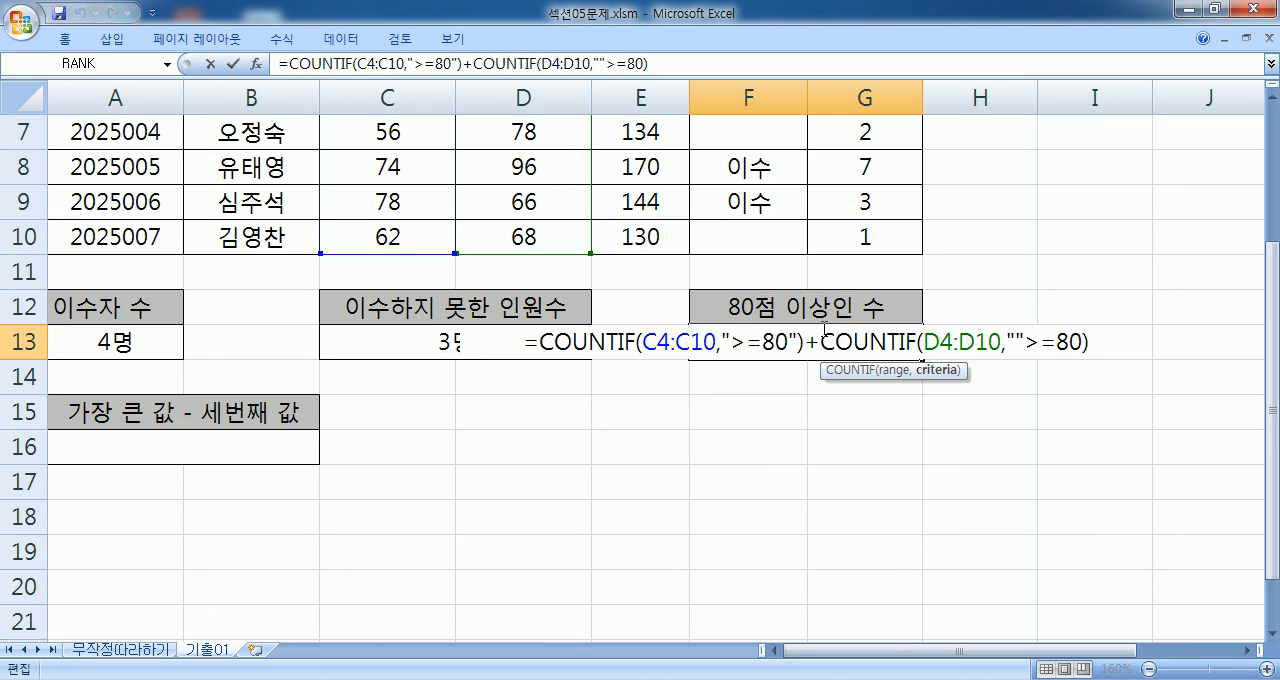
key(Left)
text(")
key(Left)
key(Left)
key(Left)
key(Left)
key(Left)
key(Left)
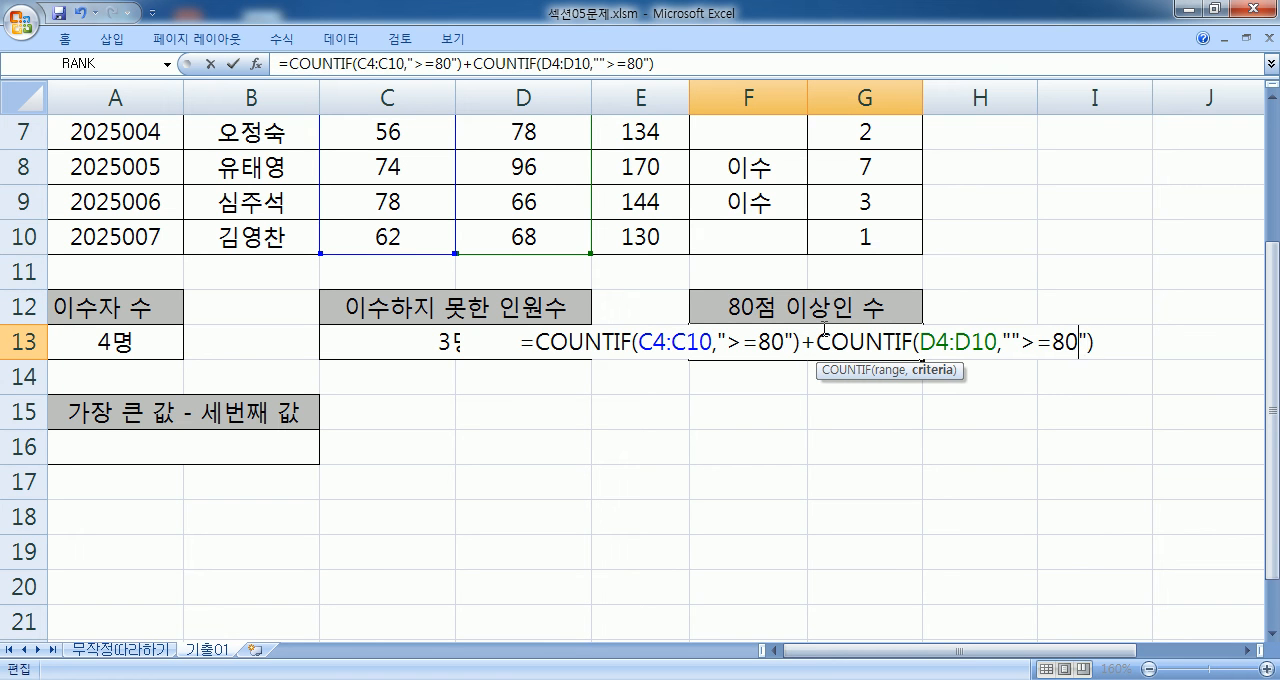
key(Delete)
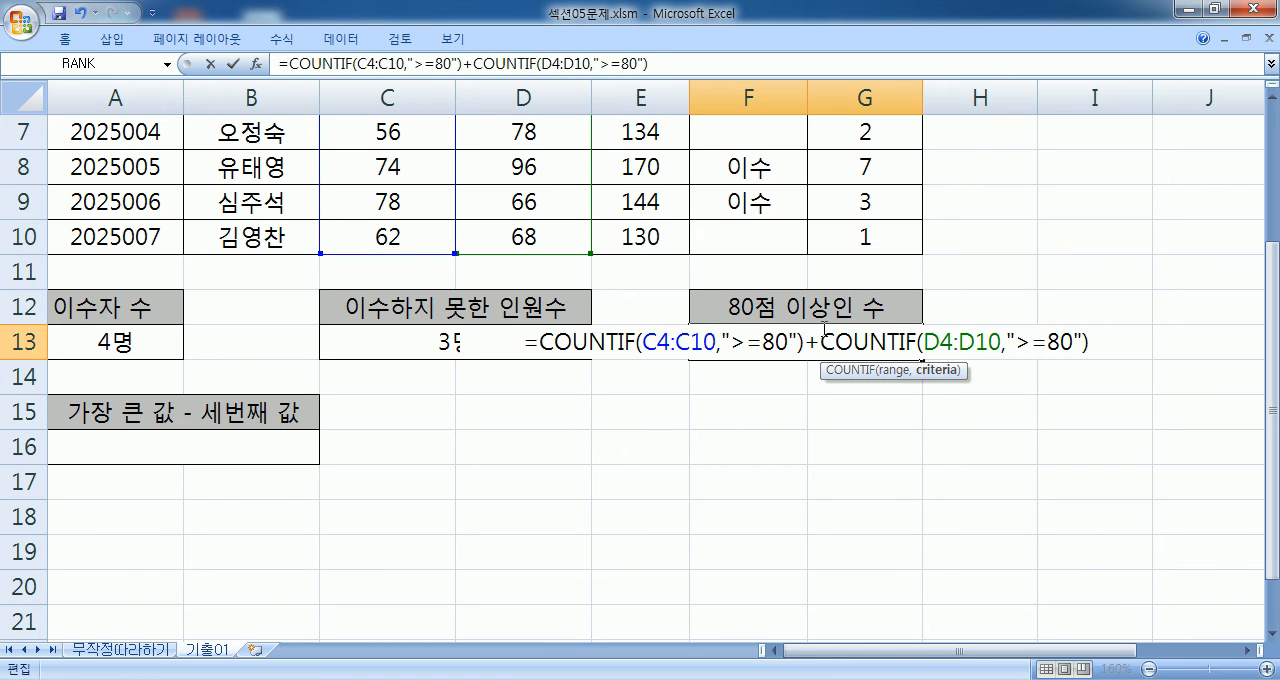
key(Return)
- Append &"명" to the formula in F13, reviewing its two COUNTIF terms and the plus sign before entering it
click(821, 330)
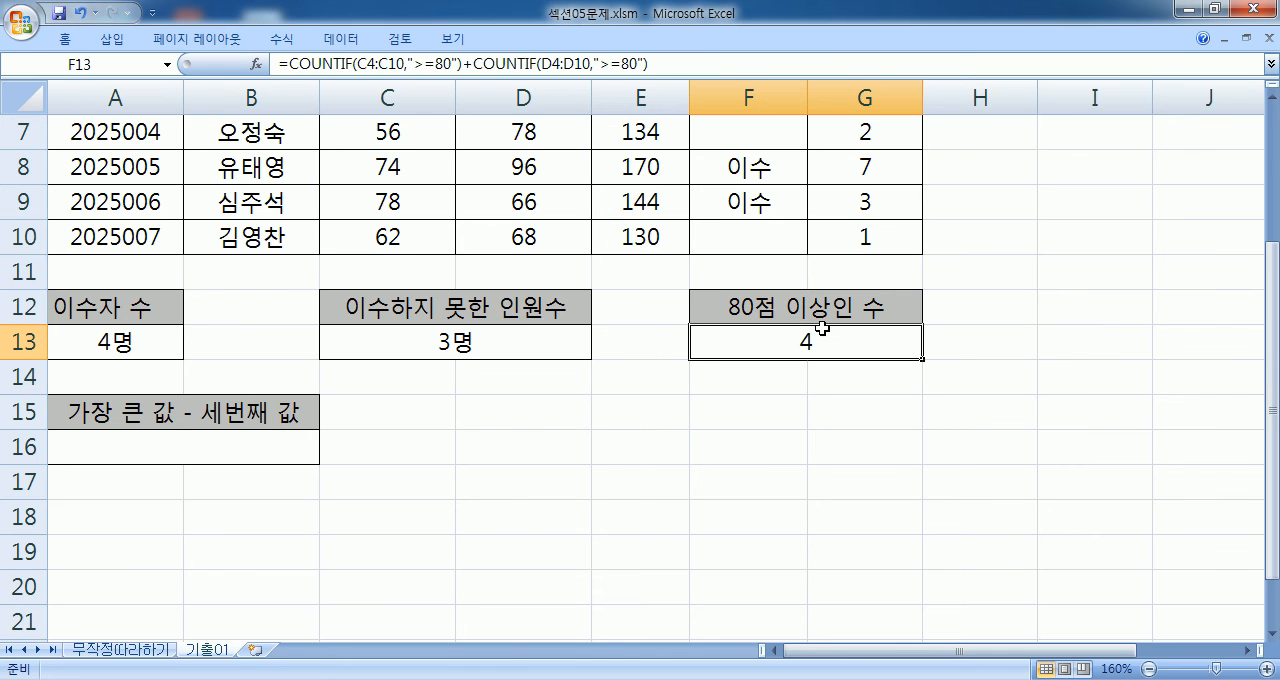
key(F2)
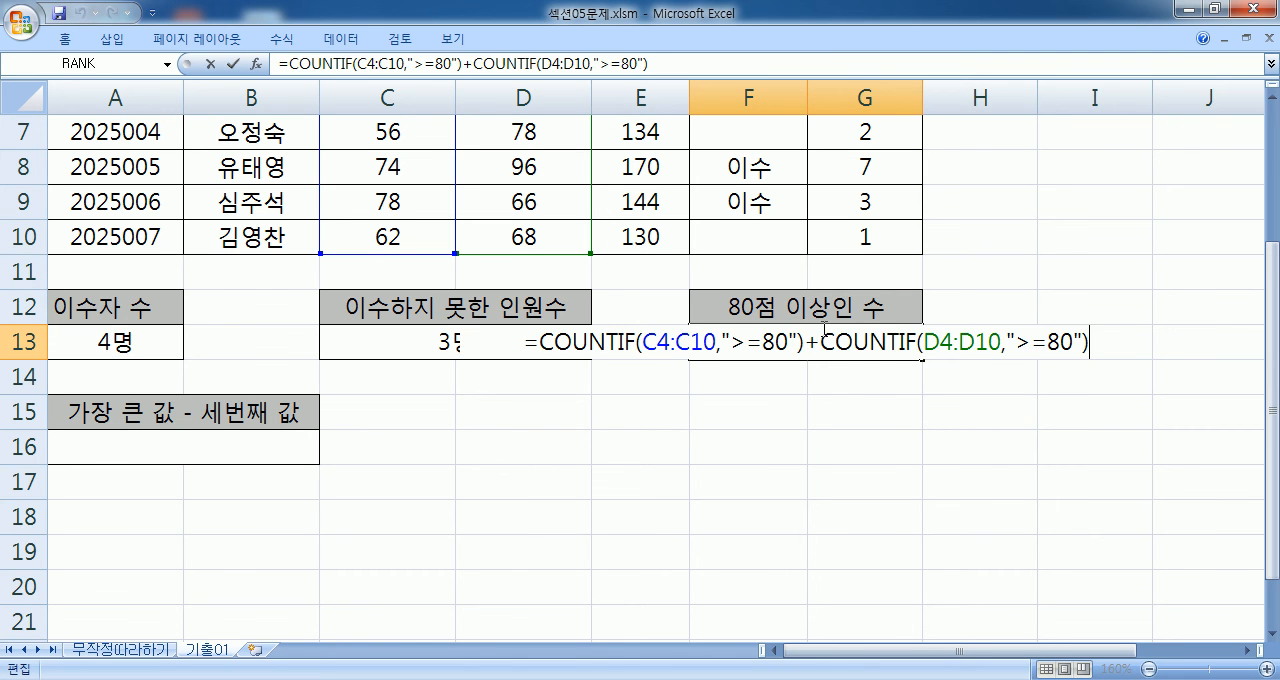
text(&"명)
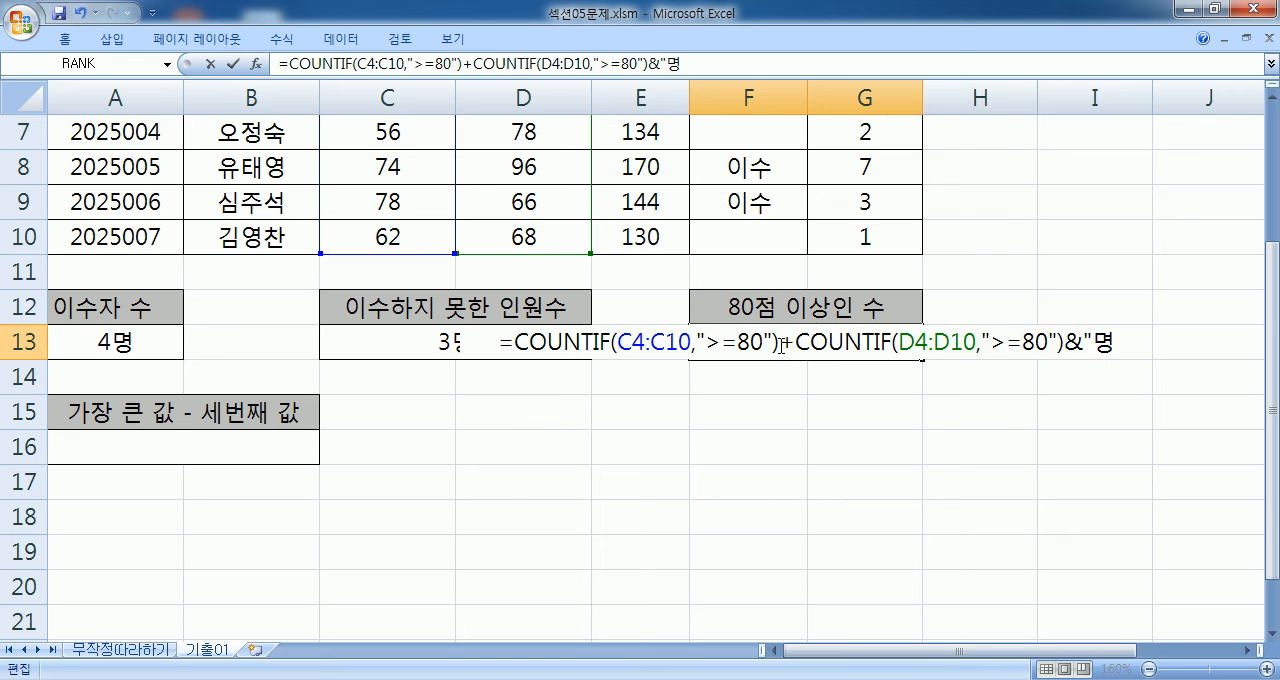
click(780, 344)
drag(780, 341, 567, 338)
drag(808, 342, 994, 345)
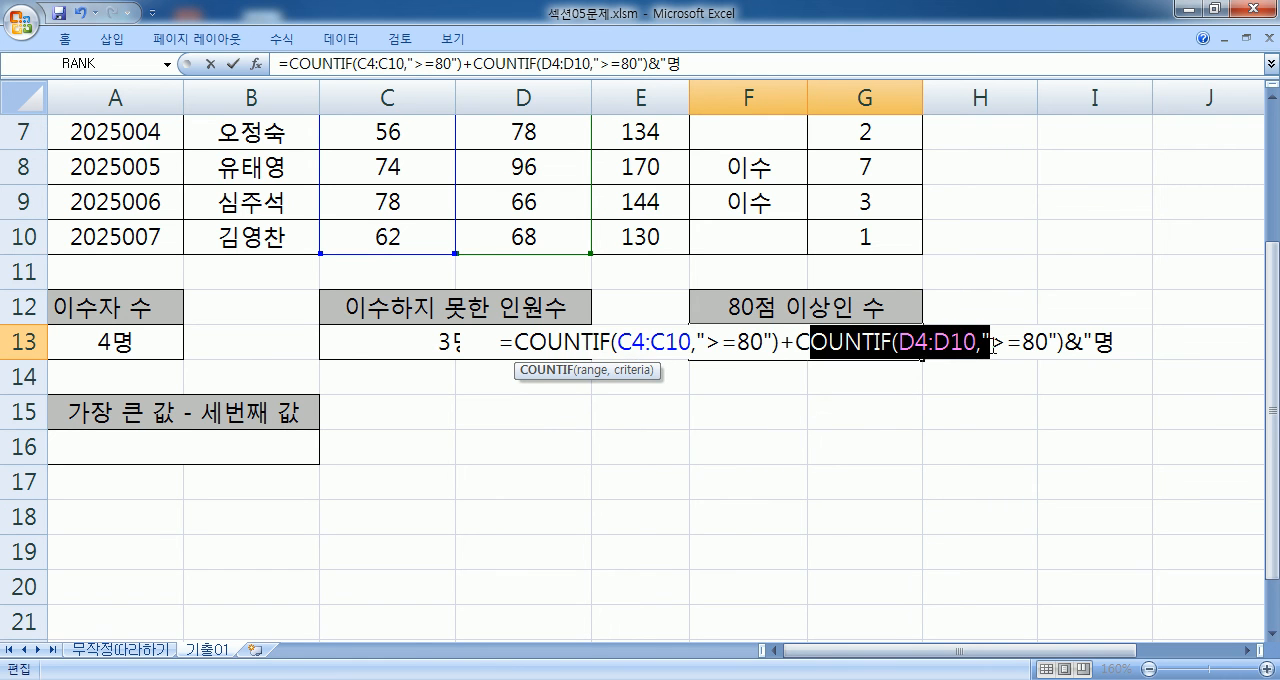
drag(781, 342, 796, 342)
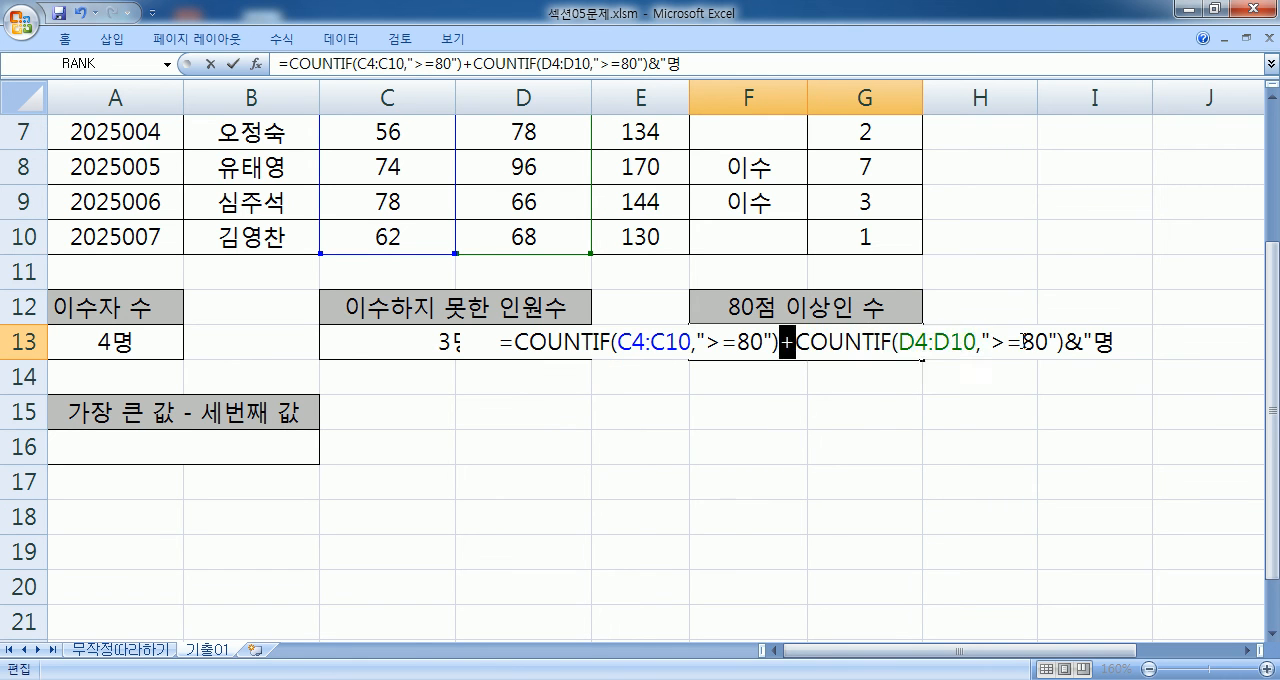
drag(1063, 342, 451, 341)
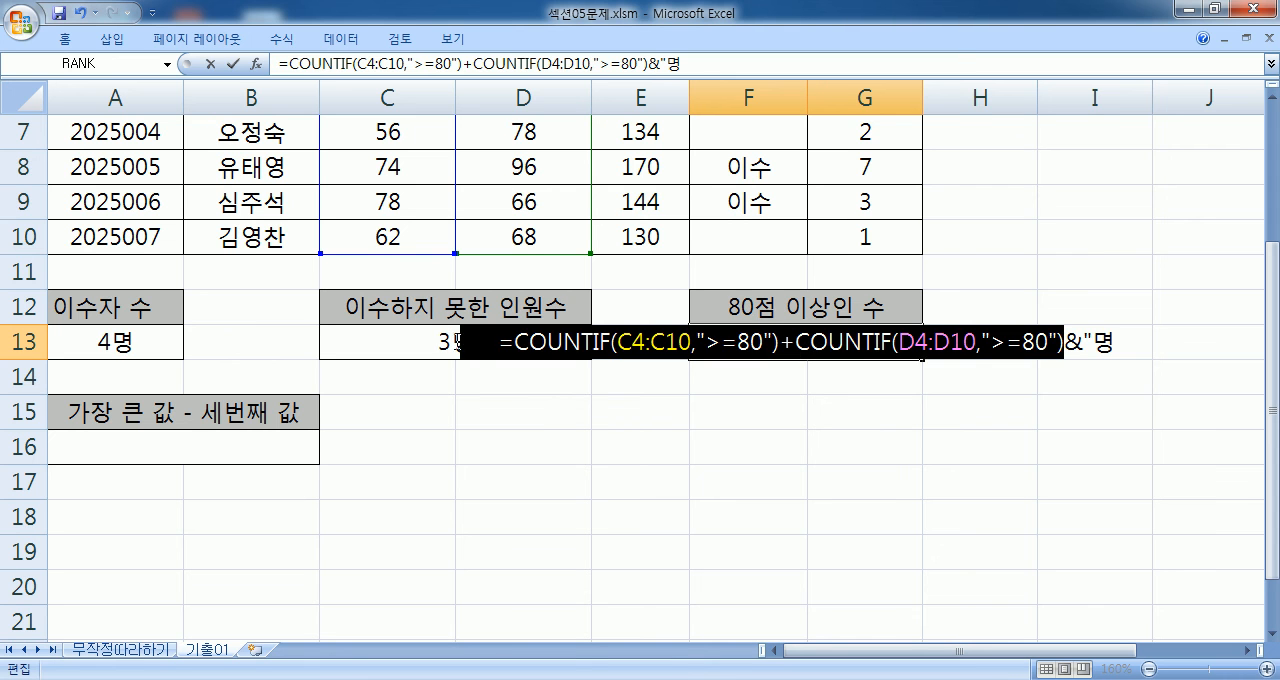
click(1218, 346)
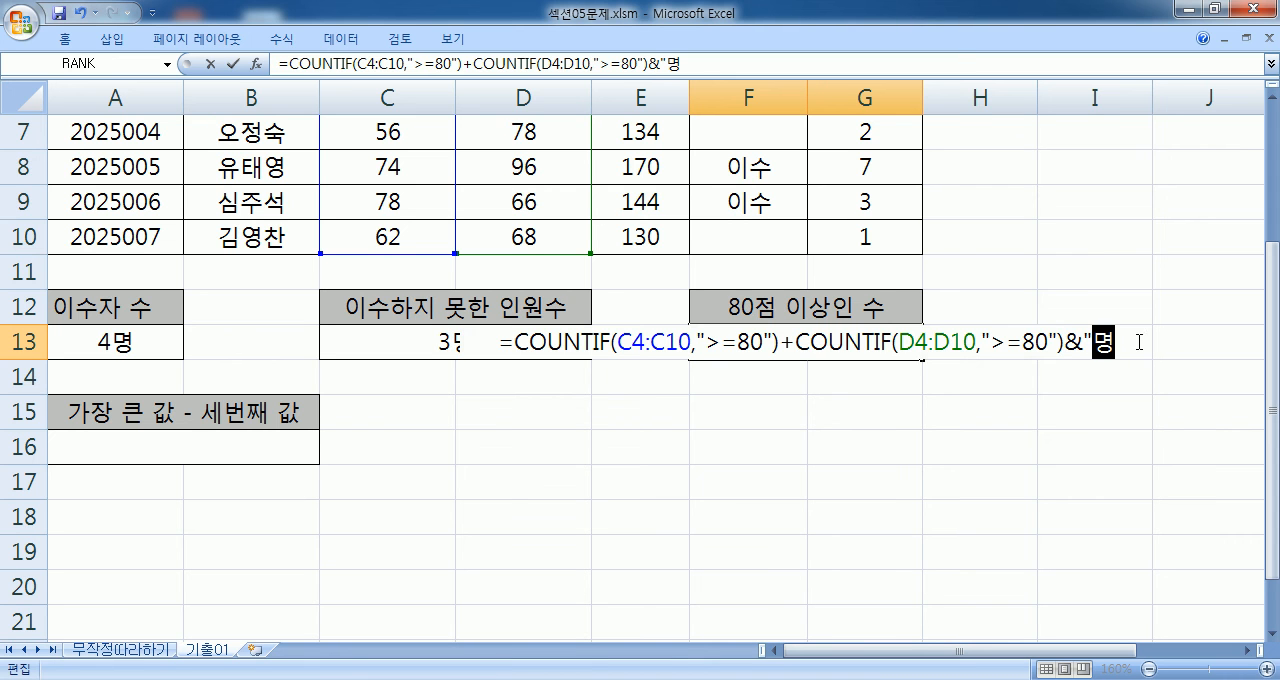
text(")
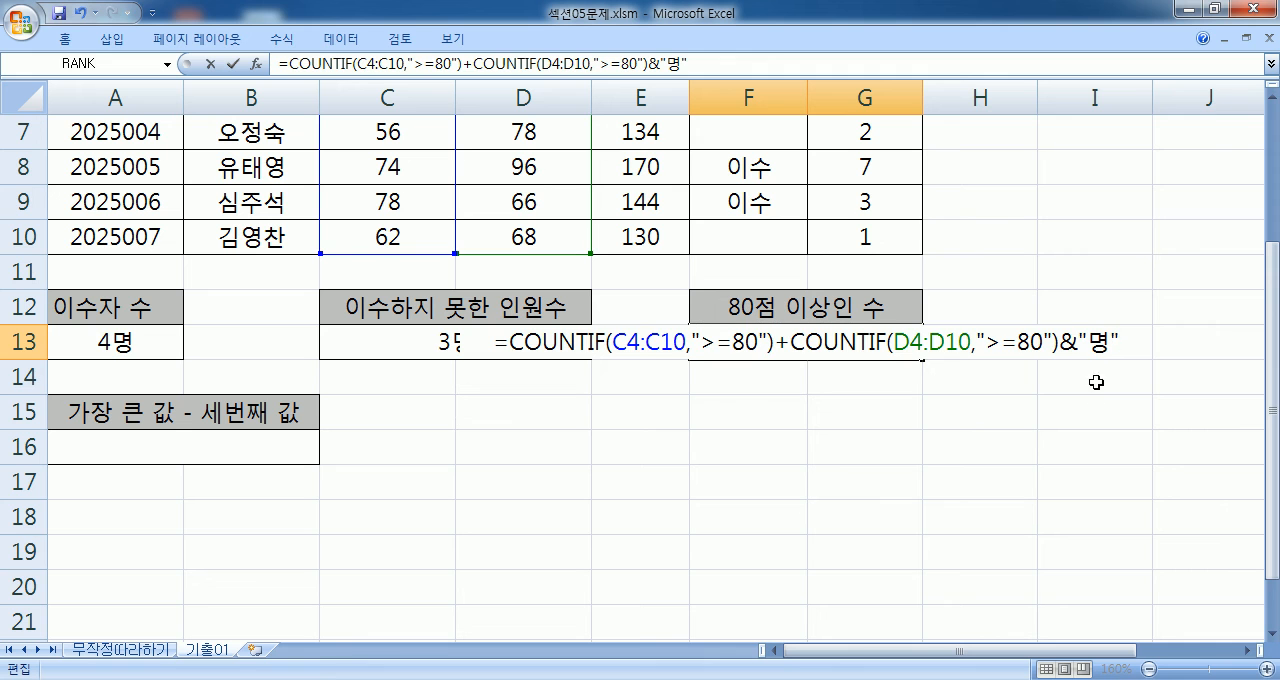
key(Return)
click(840, 342)
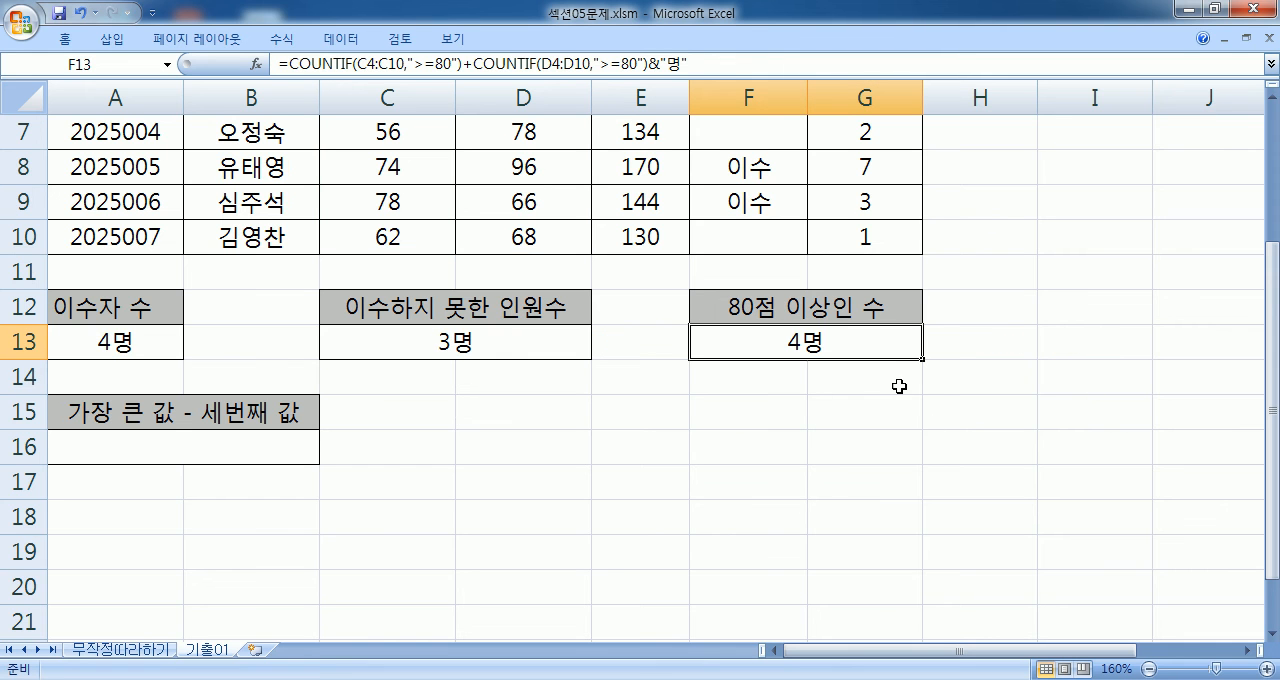
- Switch to Notepad and add the note "&연산자를 결합하면, 결과가 문자로 처리가 된다." below the RANK 함수 line
key(F2)
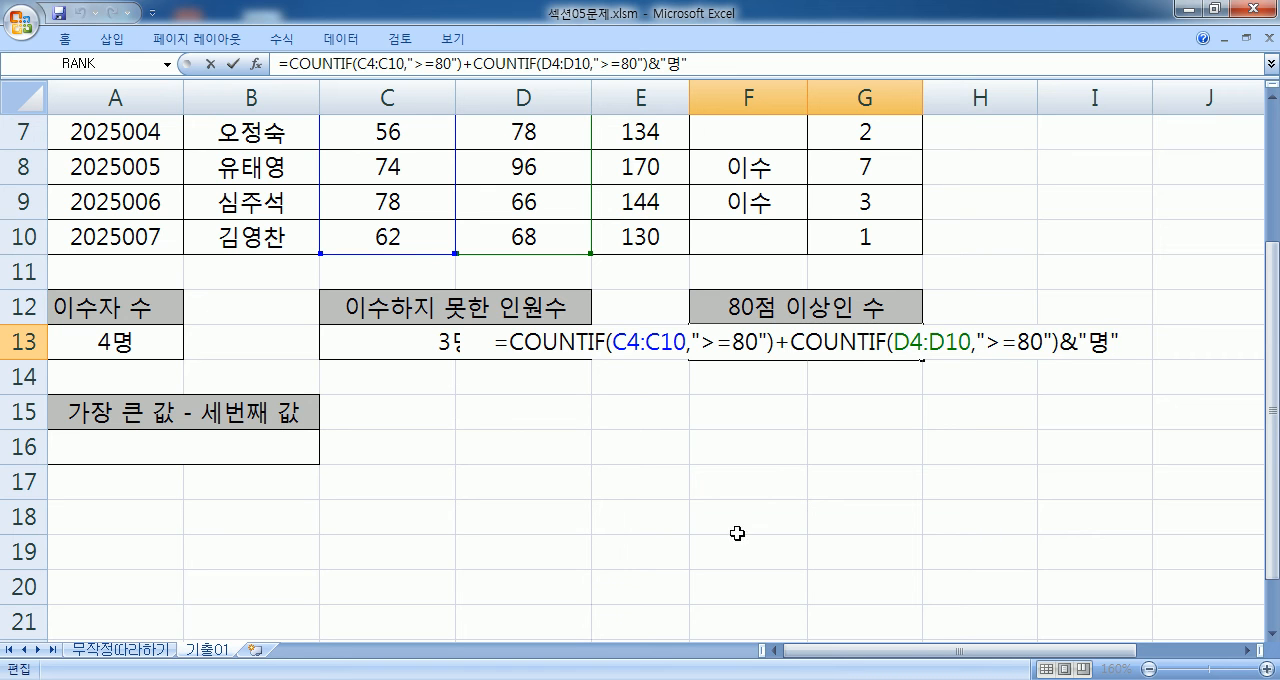
key(alt+Tab)
scroll(570, 478, down, 1)
key(Return)
text(&연ㅅㅓㄴ)
key(BackSpace)
key(BackSpace)
text(ㅏㄴㅈㅏㄹㅡㄹ ㄱㅕㄹㅎㅏㅂㅎㅏㅁㅕㄴ)
key(BackSpace)
text(, ㄱㅕㄹㄱㅗㅏㄱㅏ ㅁㅜㄴㅈㅏㄹㅗ ㅊㅓㄹㅣㄱㅏ ㄷㅗㅣㄴㄷㅏ.)
key(Return)
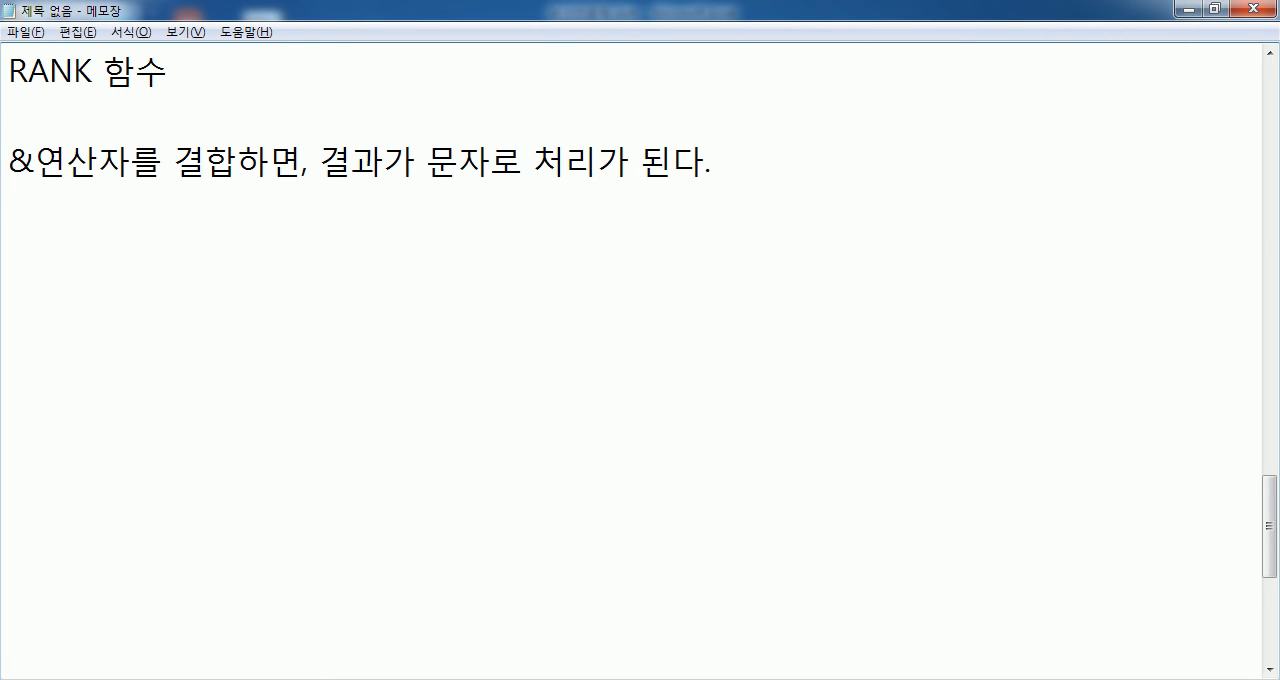
- Write the incorrect example =3&"명"+4&"명" below the & operator note and mark it X
text(=)
text(3)
text(&"명")
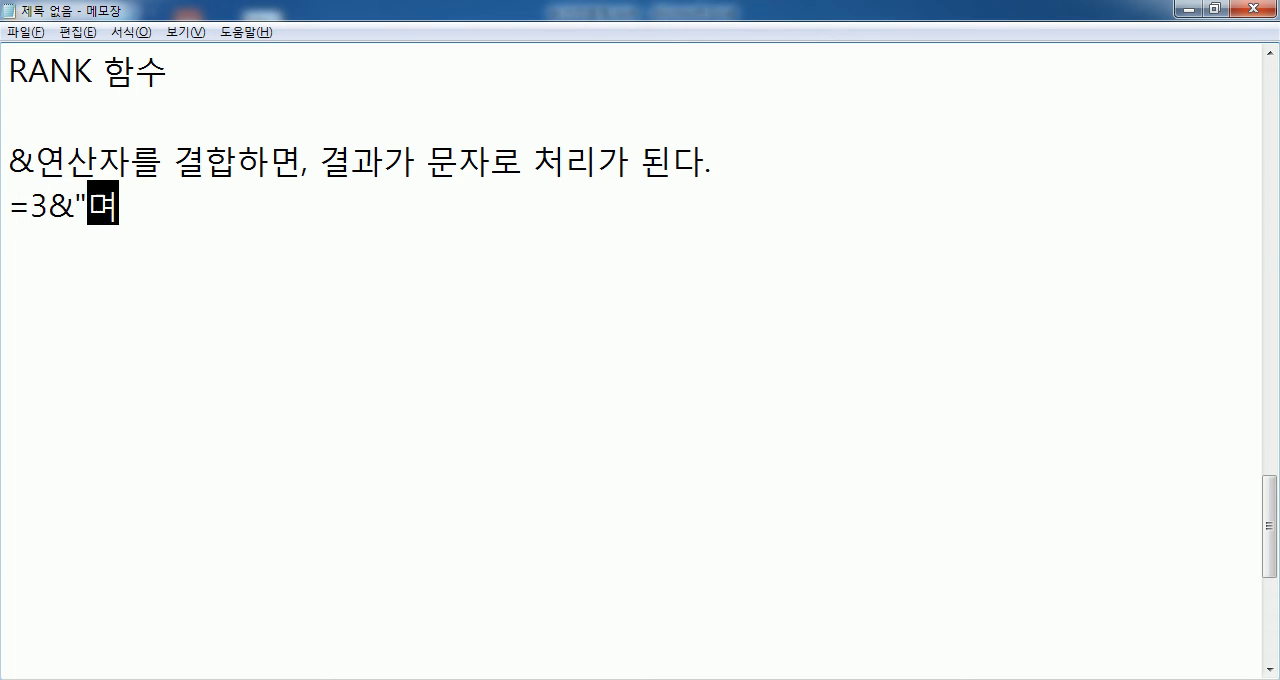
text(+)
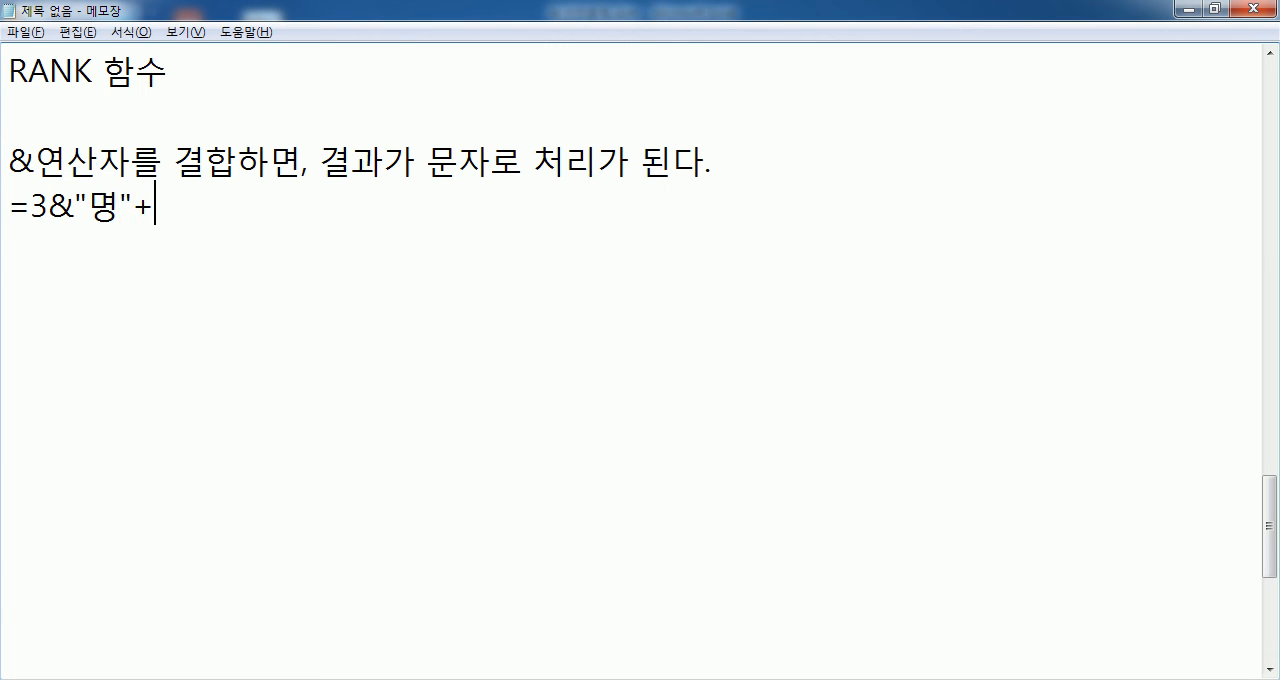
text(5)
key(BackSpace)
text(4")
key(BackSpace)
text(&"명")
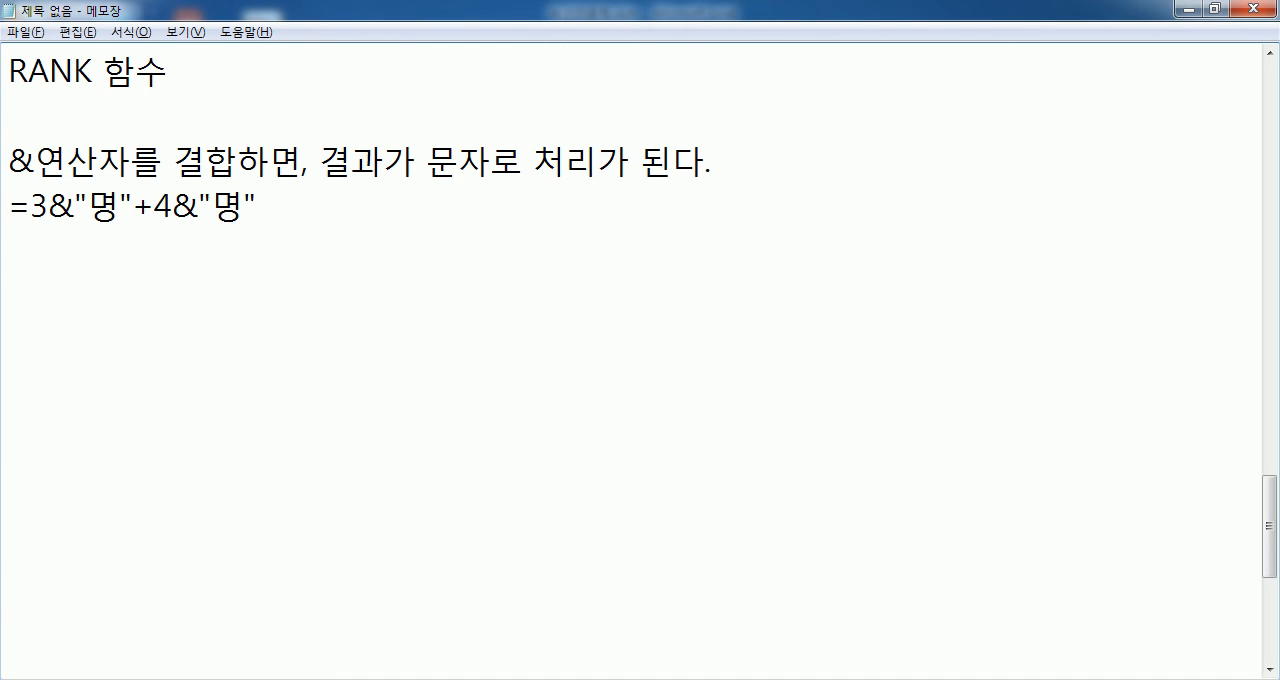
text( ㅌ)
key(BackSpace)
text(X)
key(Return)
- Write the correct example =3+4&"명" on the following line and mark it O
text(3)
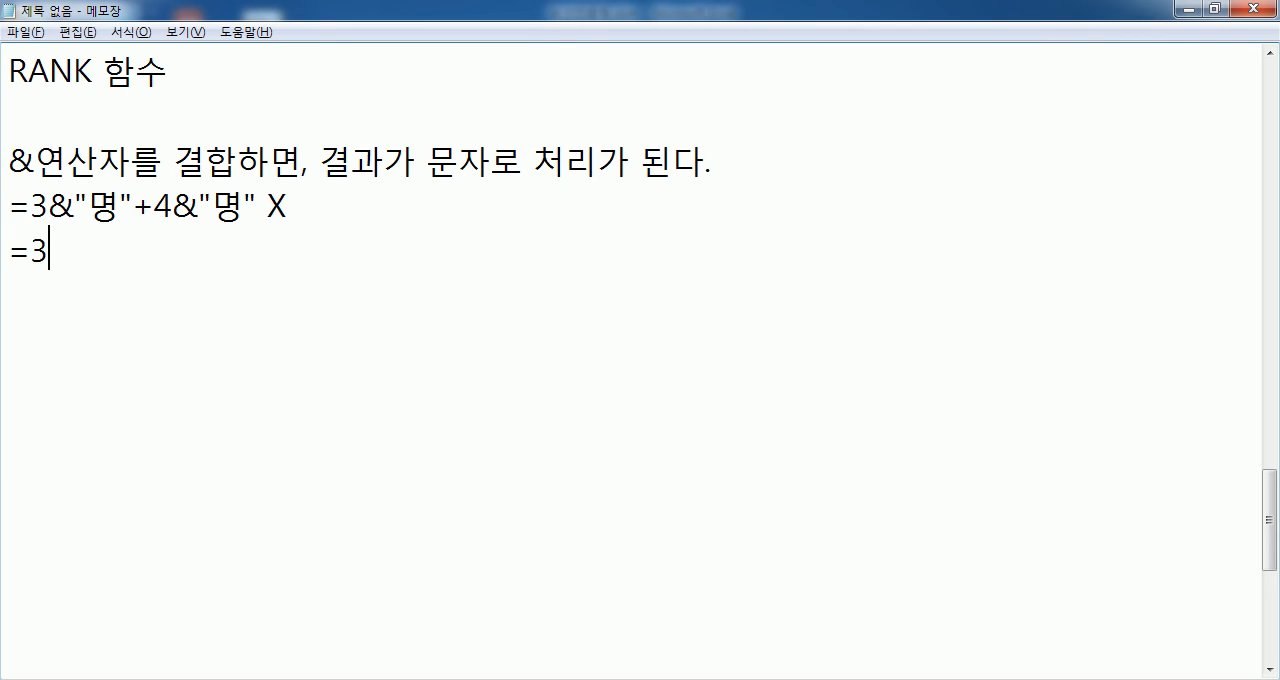
text(+4&"AIU)
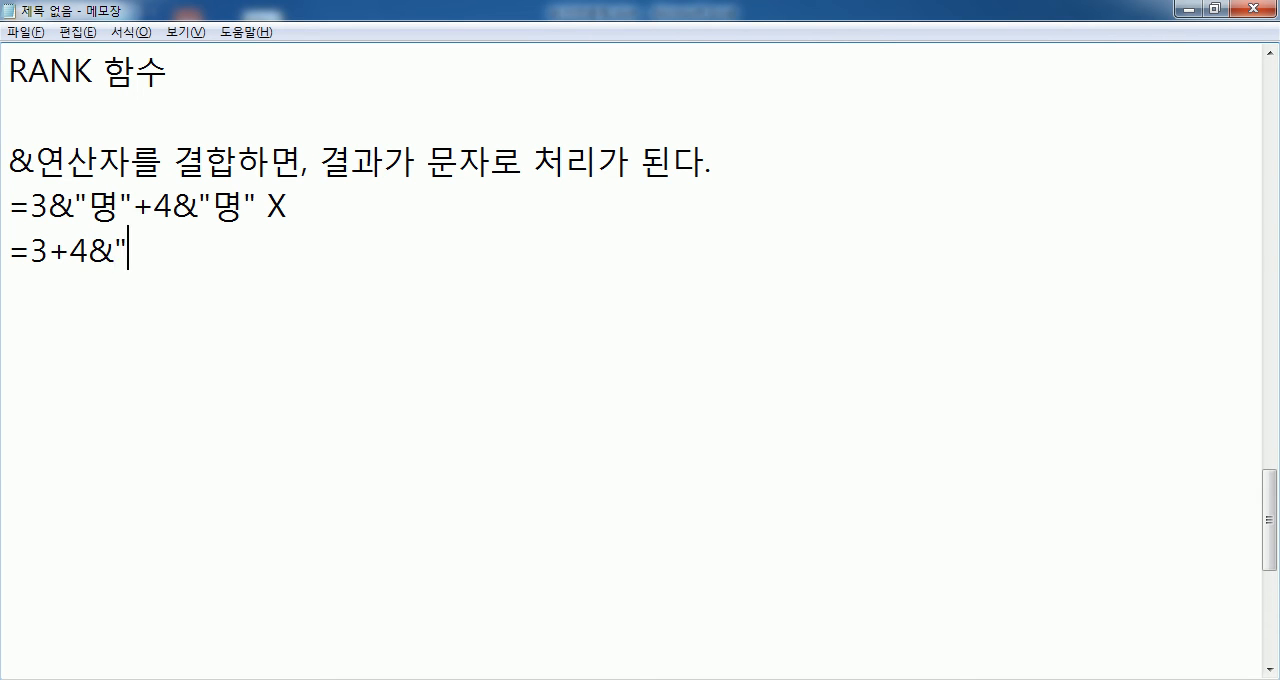
key(BackSpace)
key(BackSpace)
key(BackSpace)
key(Hangul)
text(명")
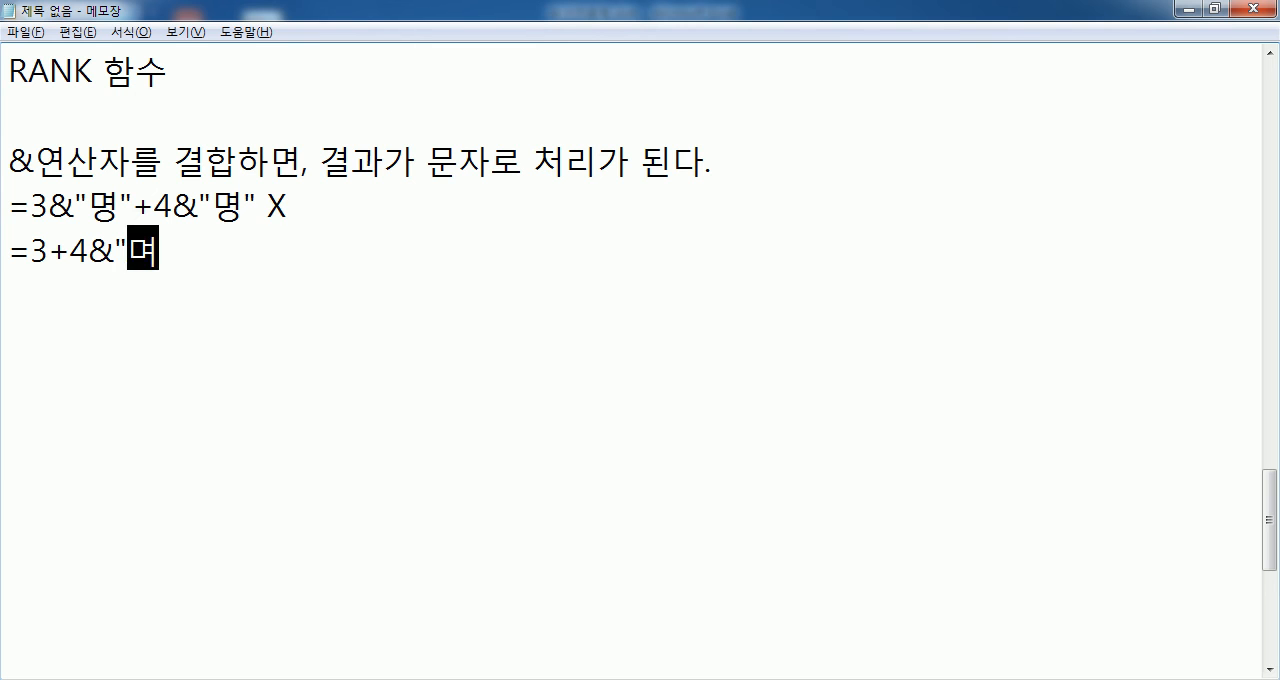
text( O)
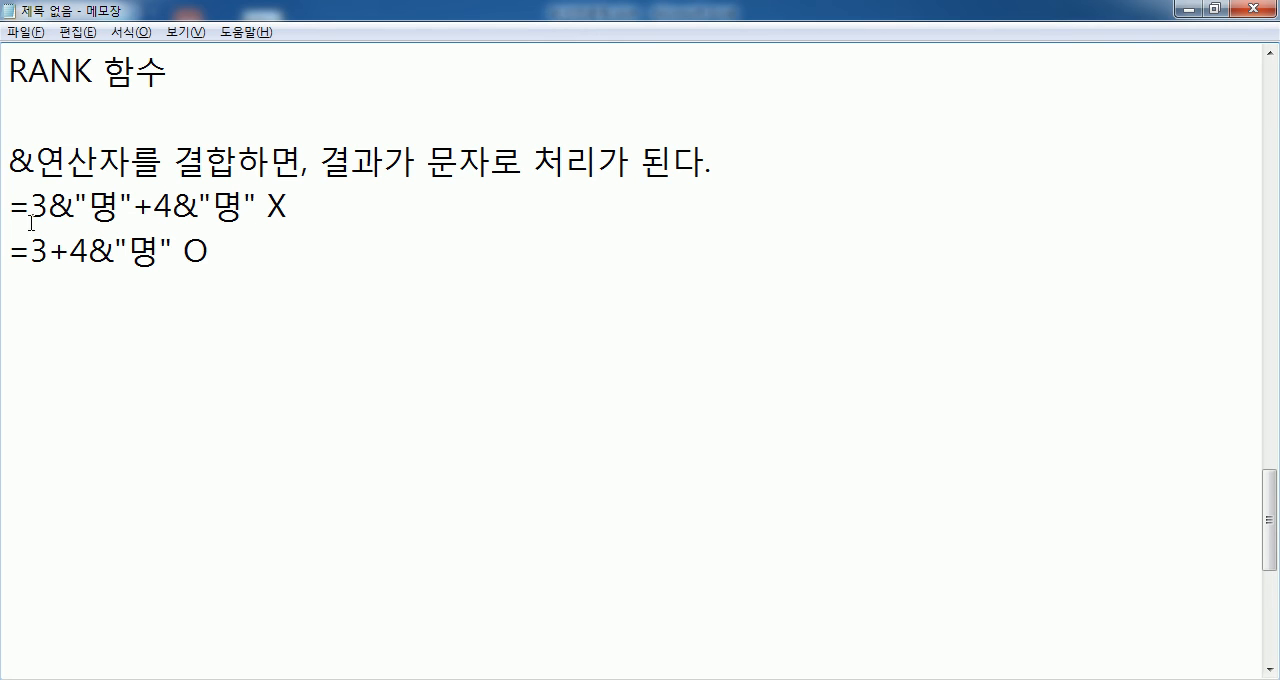
- Compare the two & operator examples, highlighting "명" in the correct one and both text terms in the incorrect one
key(Left)
key(Left)
key(Left)
key(Left)
key(Left)
key(Left)
key(shift+Left)
key(shift+Left)
key(shift+Left)
drag(122, 251, 173, 253)
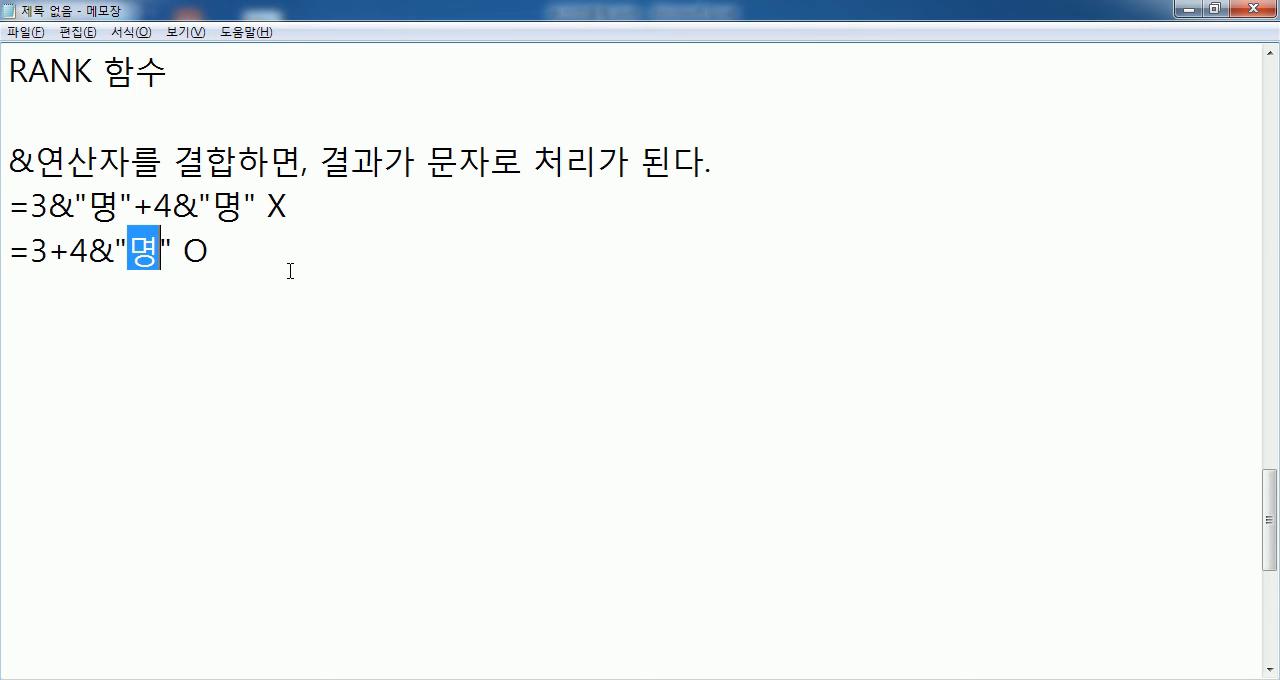
drag(131, 208, 29, 187)
drag(154, 208, 245, 200)
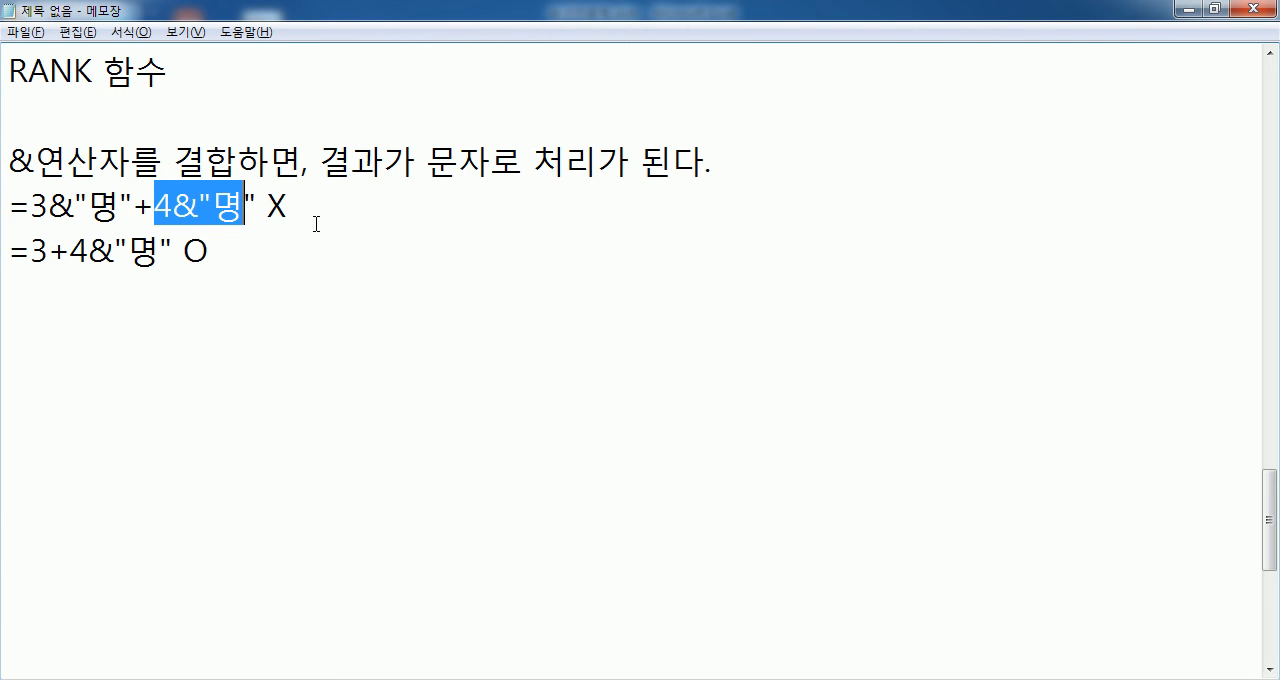
key(alt)
key(alt)
click(384, 264)
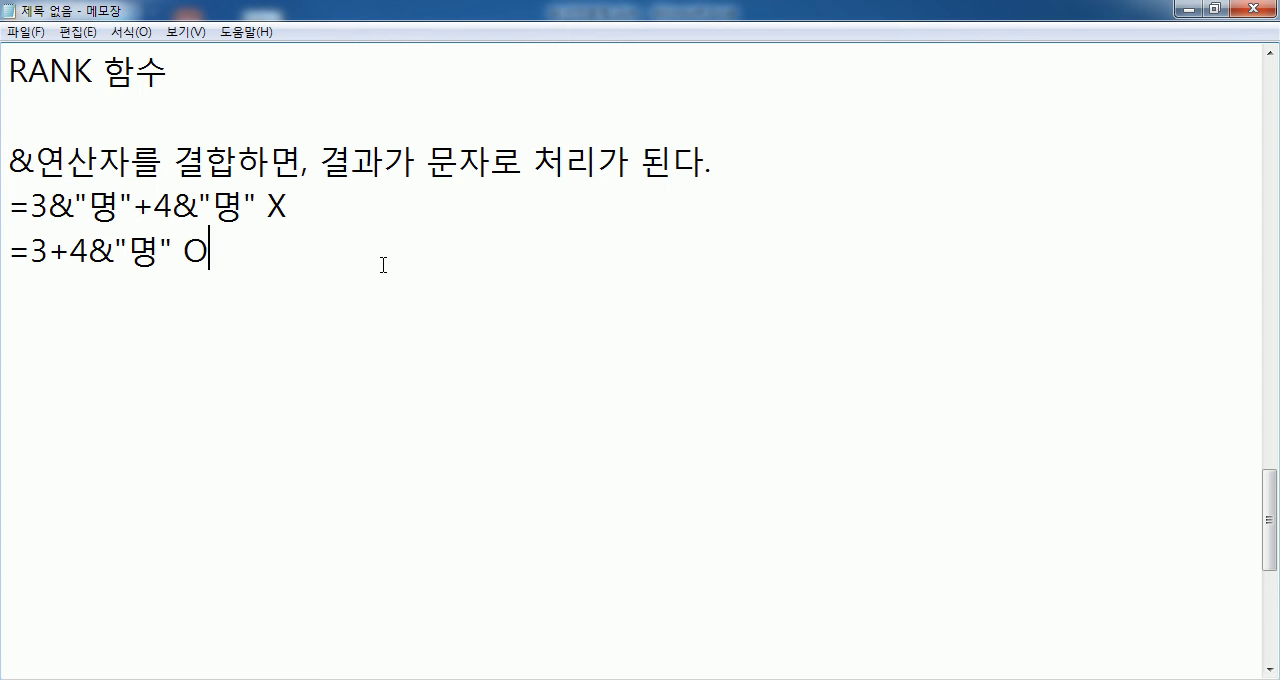
scroll(383, 264, up, 4)
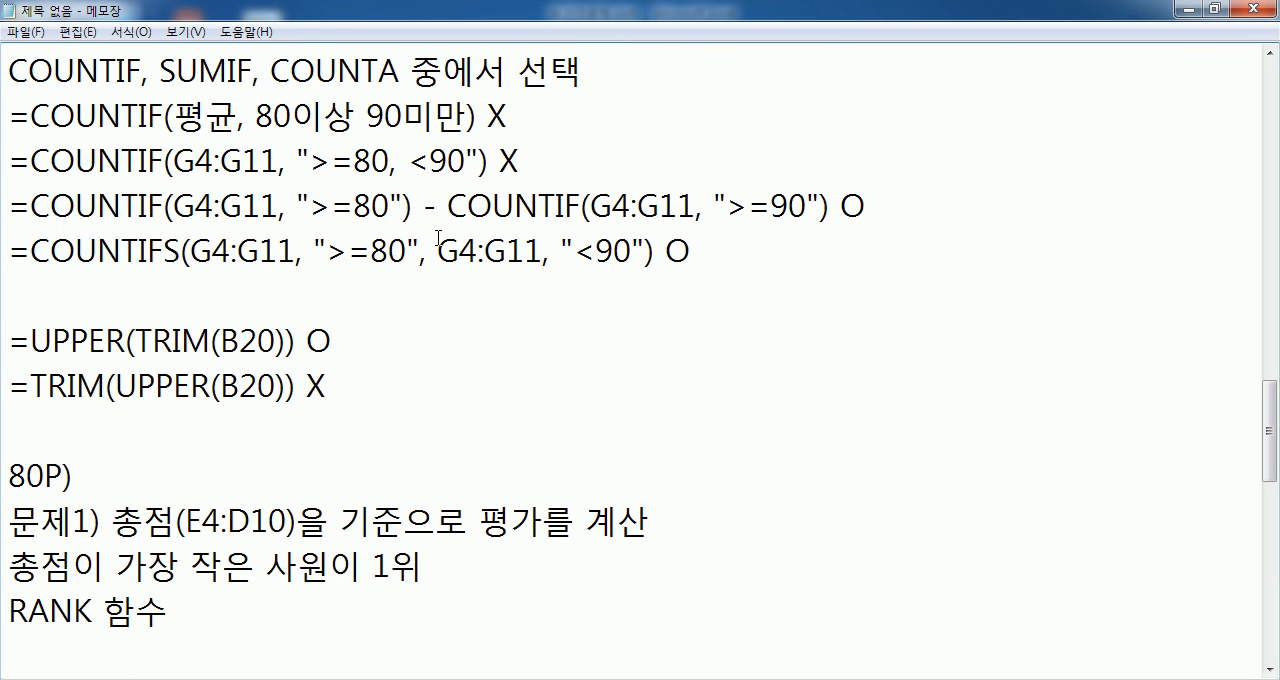
scroll(438, 238, down, 3)
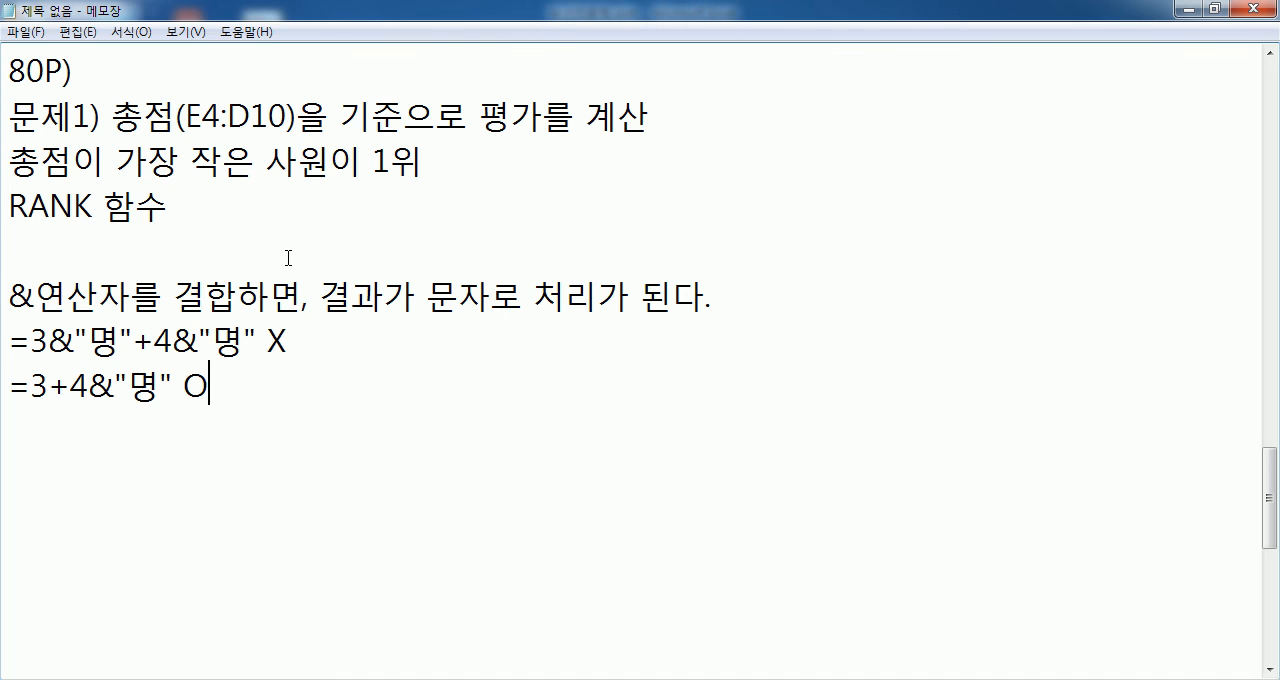
- Switch to Excel and review where &"명" is attached in the formulas of C13 and F13
key(alt+Tab)
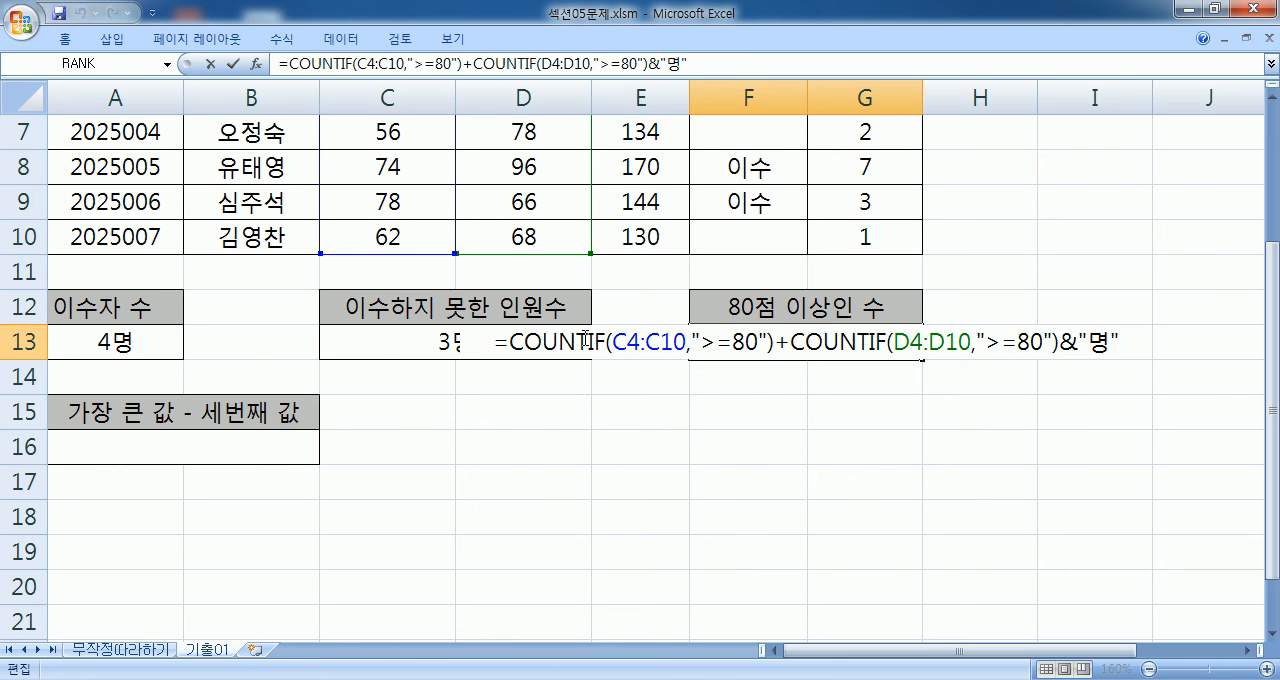
click(354, 338)
double_click(354, 336)
drag(323, 343, 612, 342)
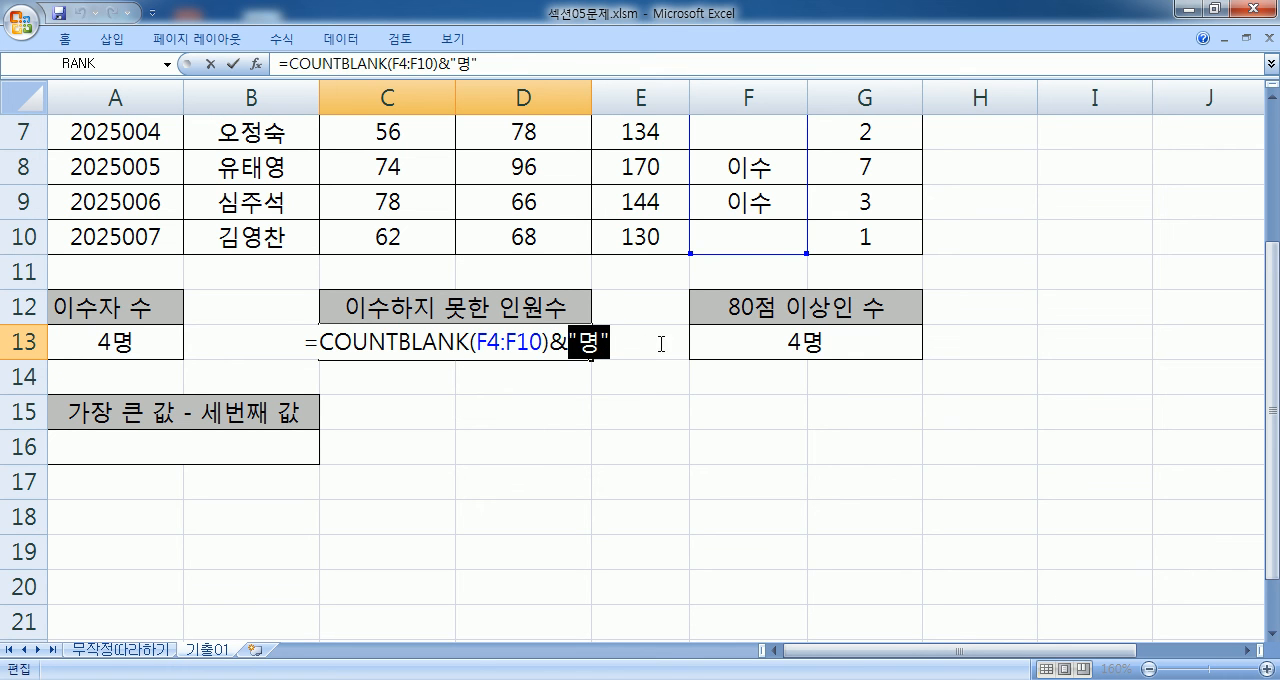
key(Return)
click(487, 344)
double_click(557, 344)
key(Escape)
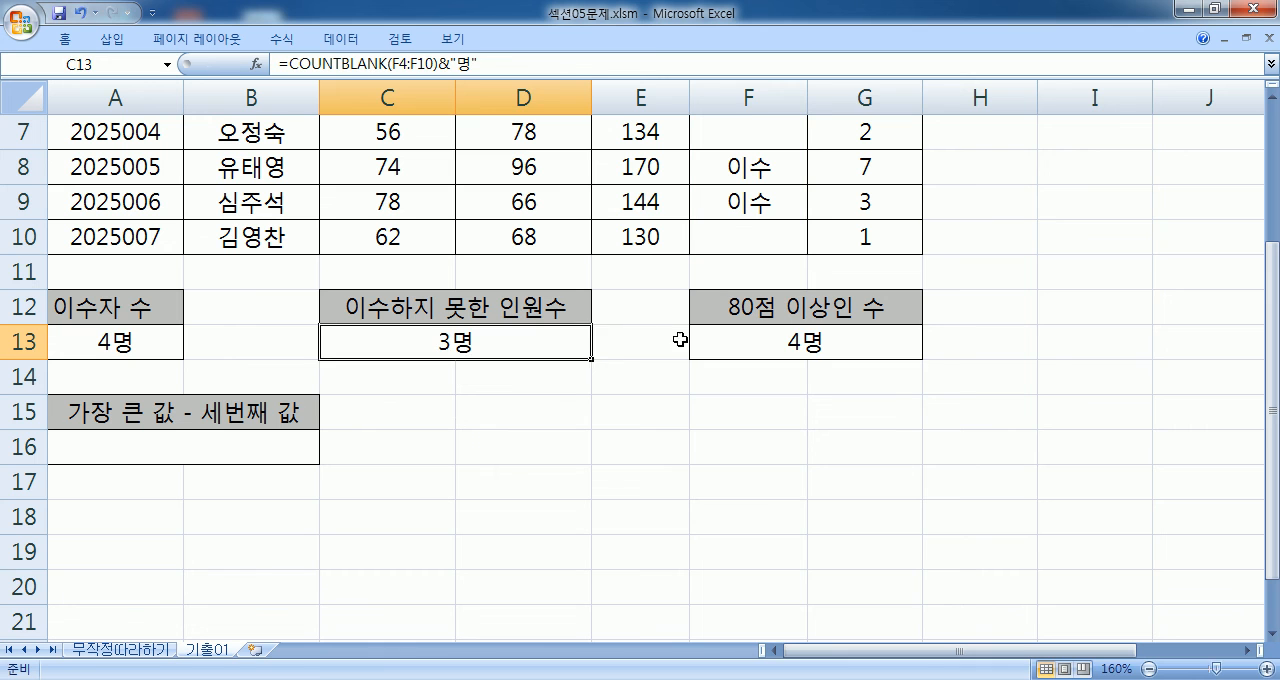
double_click(752, 341)
key(Escape)
- Start a COUNTIF formula in F14 with C4:C10 as its range
click(761, 371)
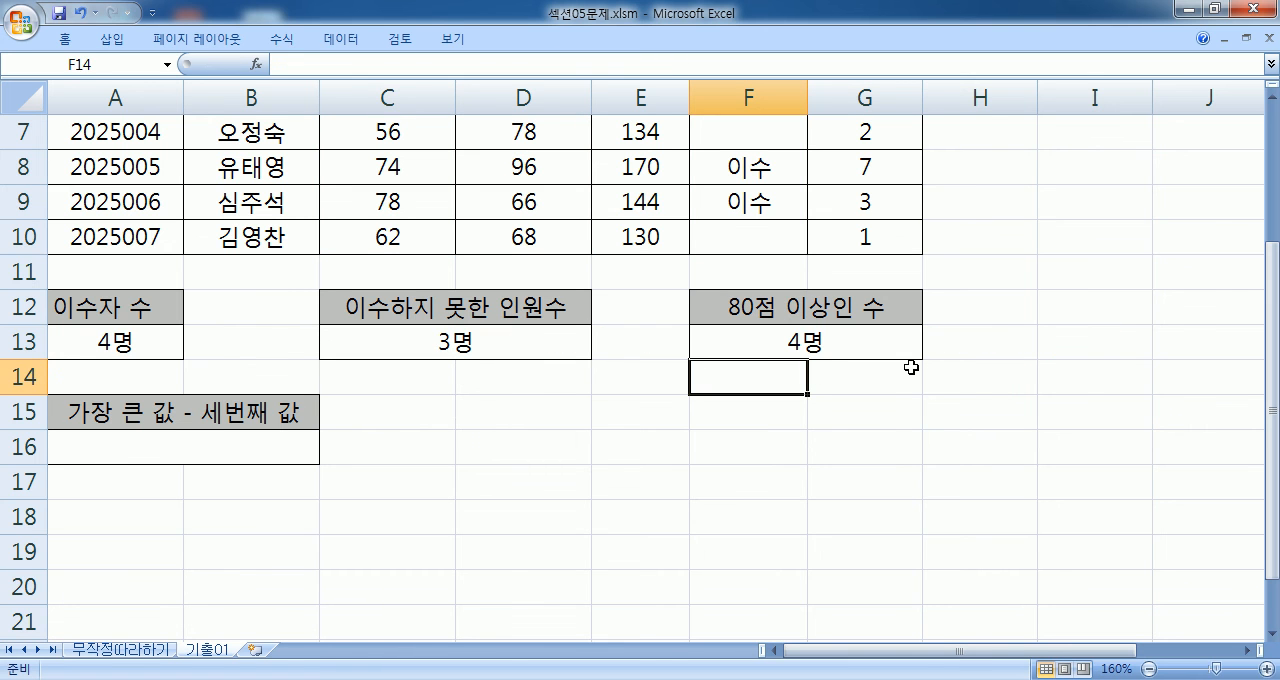
text(=채ㅕㅜㅅ)
key(Escape)
key(Hangul)
text(=COUNTIF()
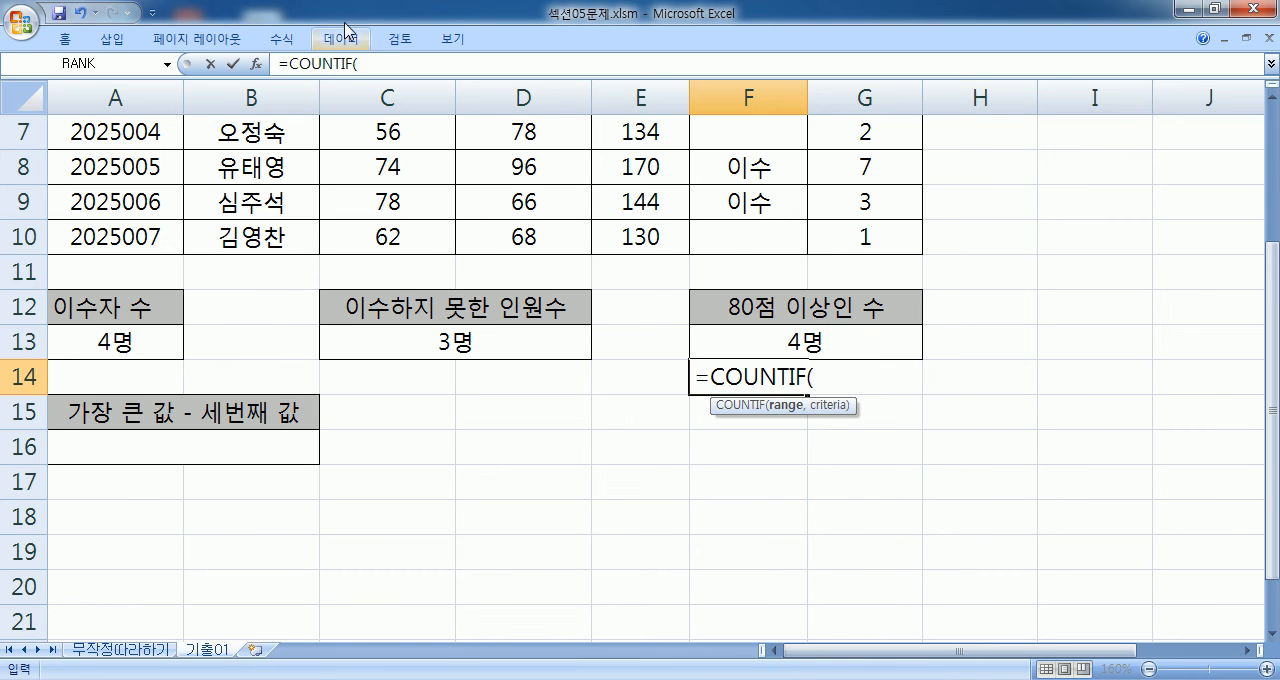
scroll(388, 166, up, 2)
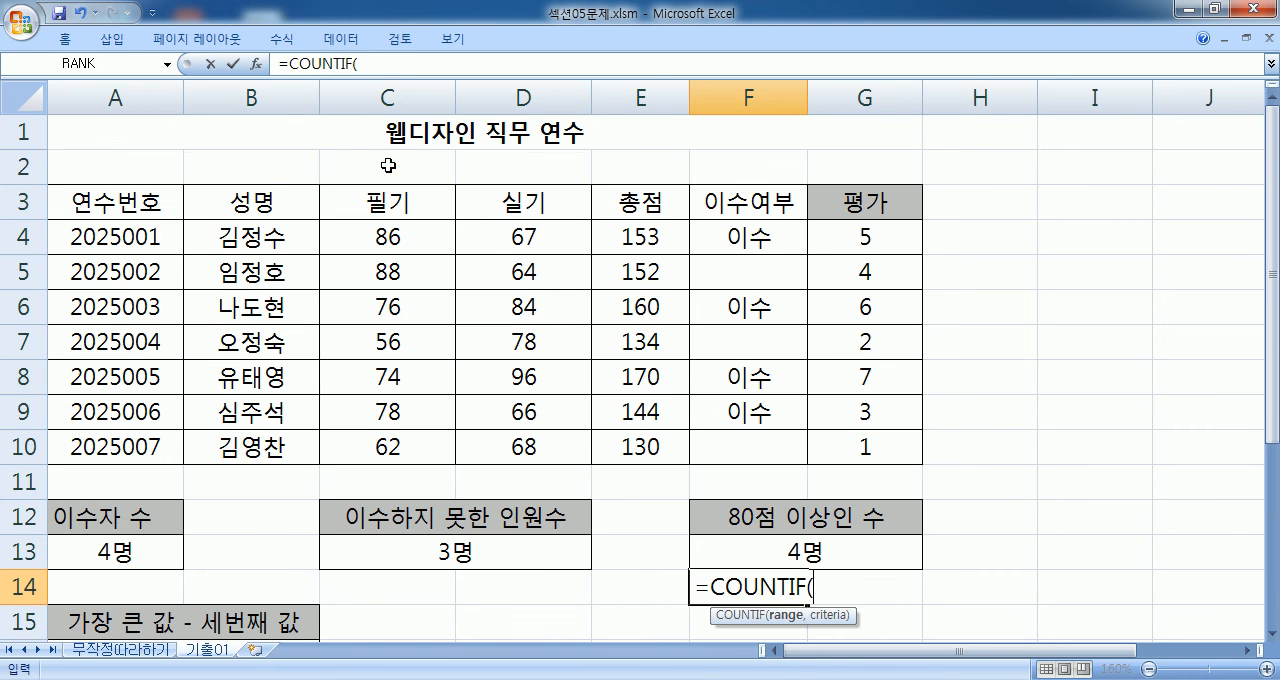
drag(388, 237, 400, 437)
scroll(400, 437, down, 2)
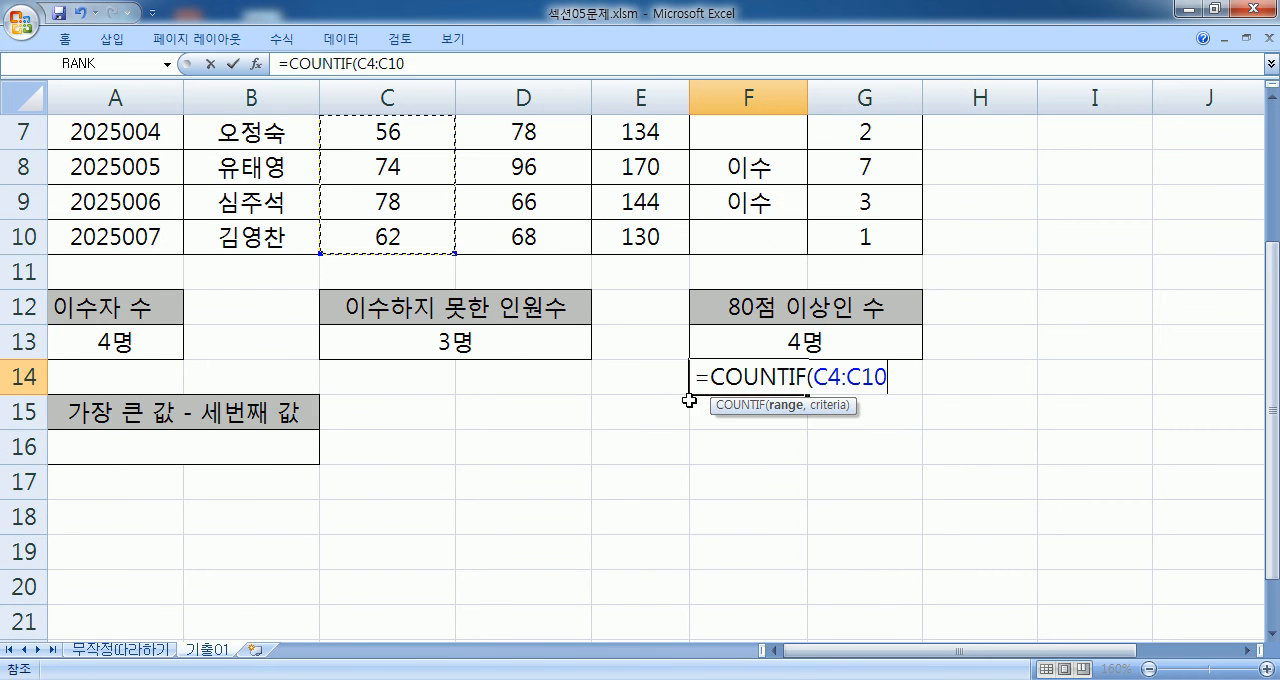
- Complete the formula in F14 as =COUNTIF(C4:C10,">=80")&"명", correcting its closing parenthesis before entering it
text(,">=80")
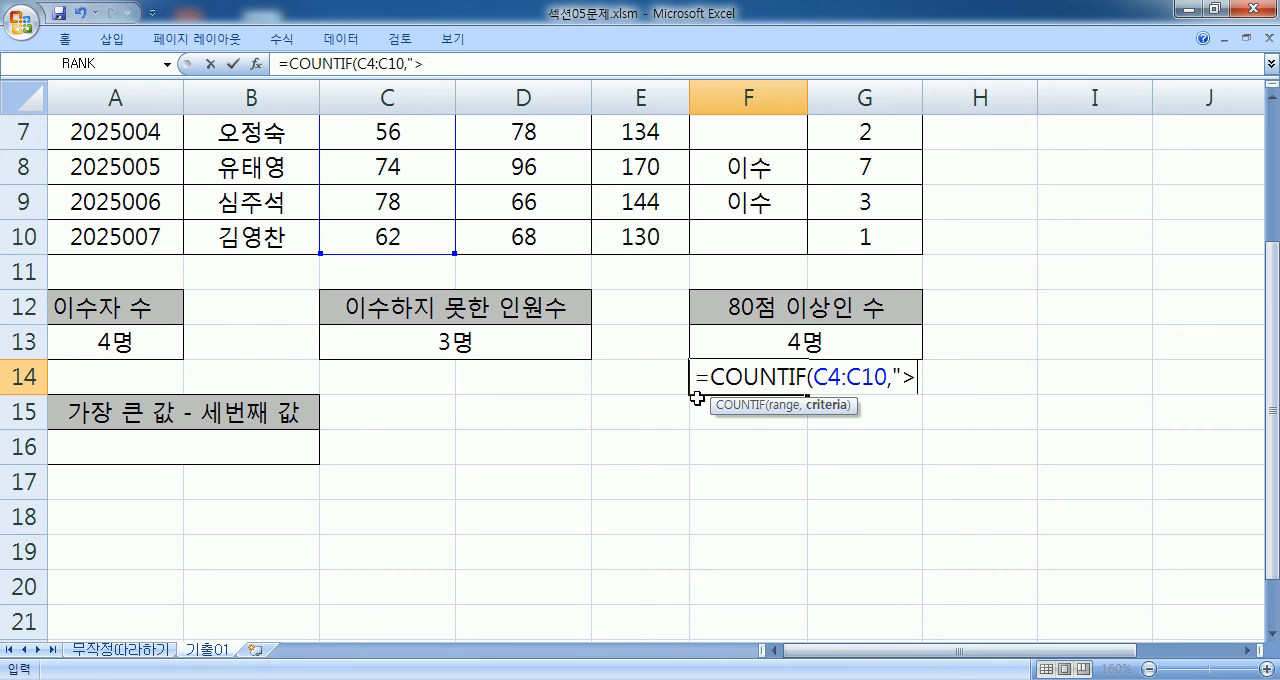
text(&"명")
key(Return)
key(Up)
key(F2)
key(Left)
key(Left)
key(Left)
key(Left)
key(Left)
key(Left)
key(Left)
key(Left)
key(Left)
key(Left)
key(Right)
key(Right)
key(Right)
key(Right)
key(Right)
text())
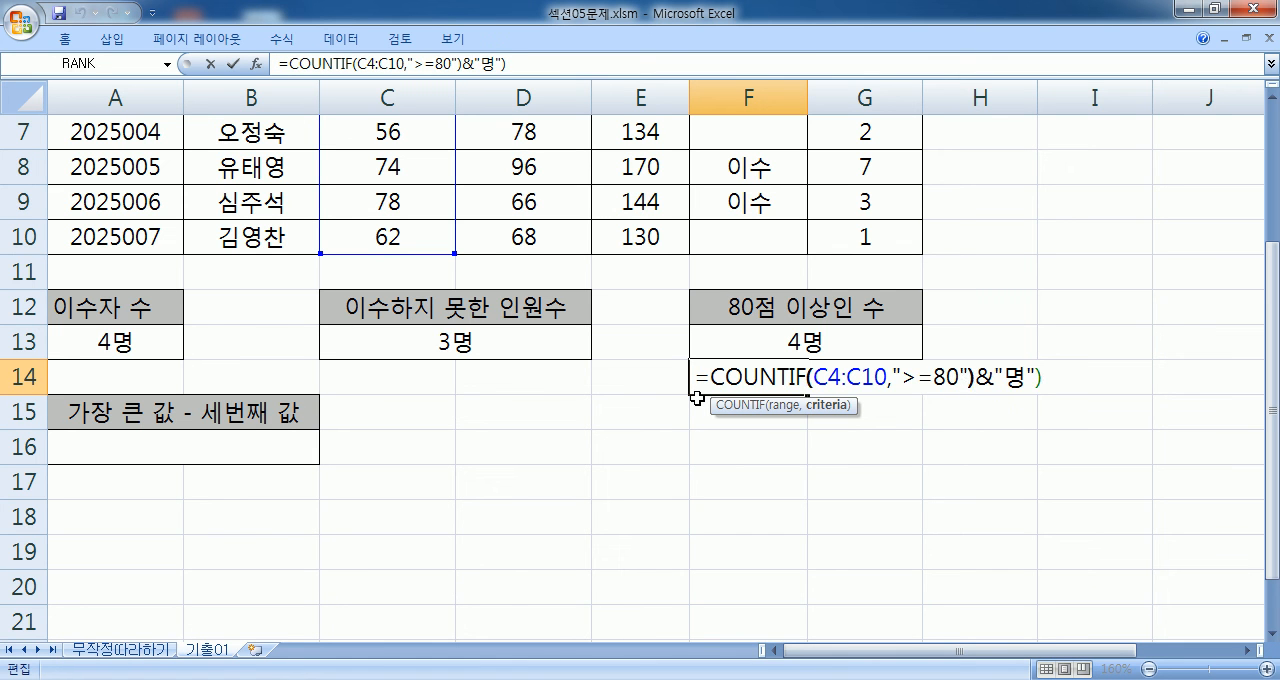
key(End)
key(BackSpace)
key(Return)
key(Up)
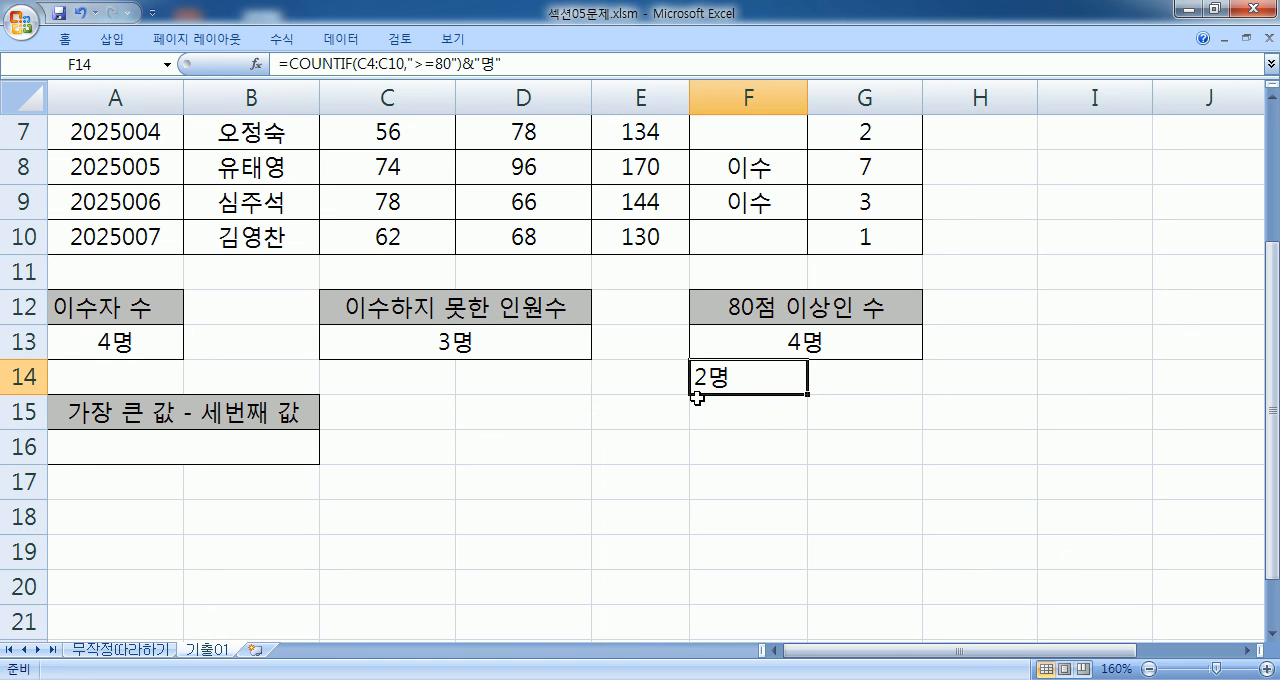
- Append +2 to the formula in F14, enter it, and examine its text term and the added number
key(F2)
text(+)
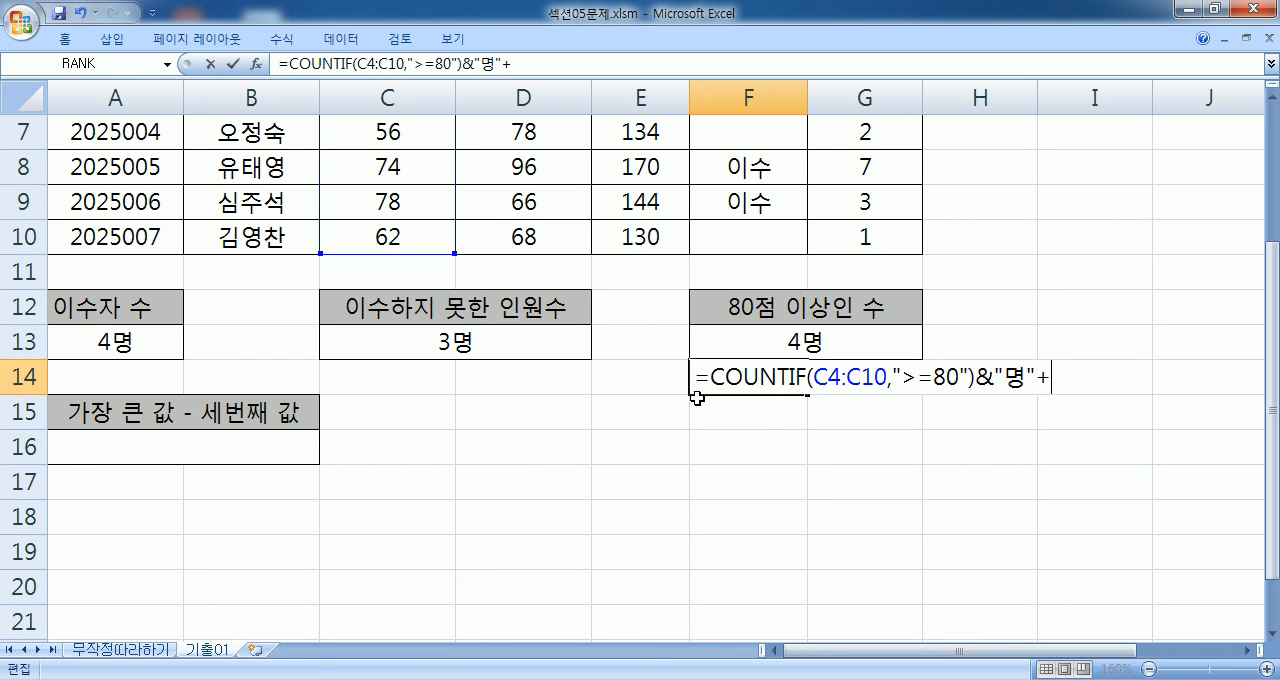
text(2)
key(Return)
click(702, 372)
key(F2)
drag(1022, 378, 711, 378)
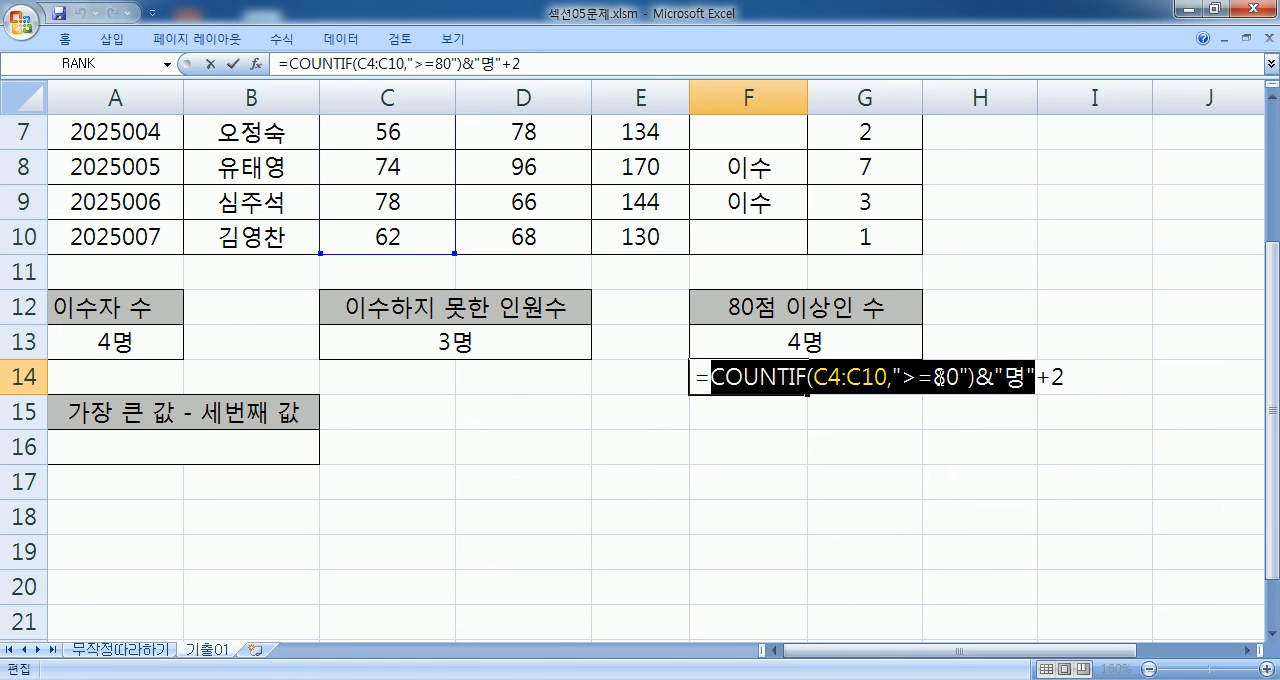
drag(1038, 378, 1080, 380)
click(1064, 377)
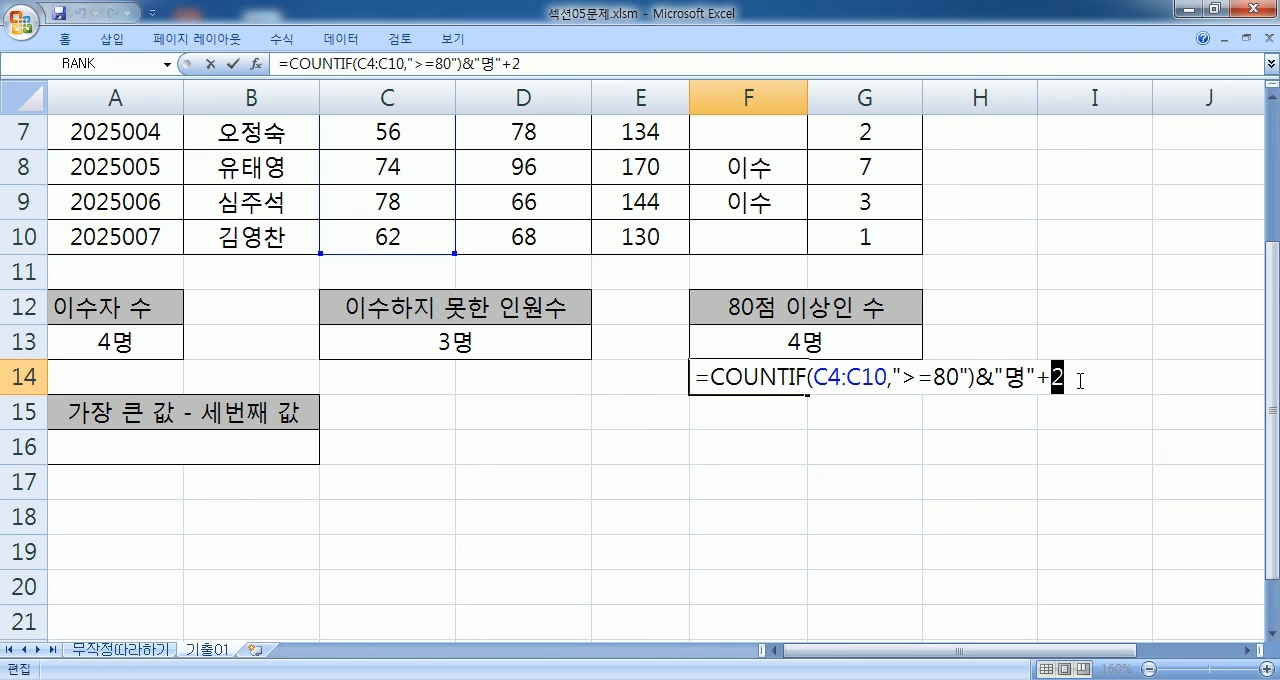
- Move &"명" to the end of the F14 formula so it reads =COUNTIF(C4:C10,">=80")+2&"명", then enter and recheck it
drag(976, 378, 770, 398)
key(Delete)
click(1027, 378)
text(&"명")
drag(1003, 381, 986, 380)
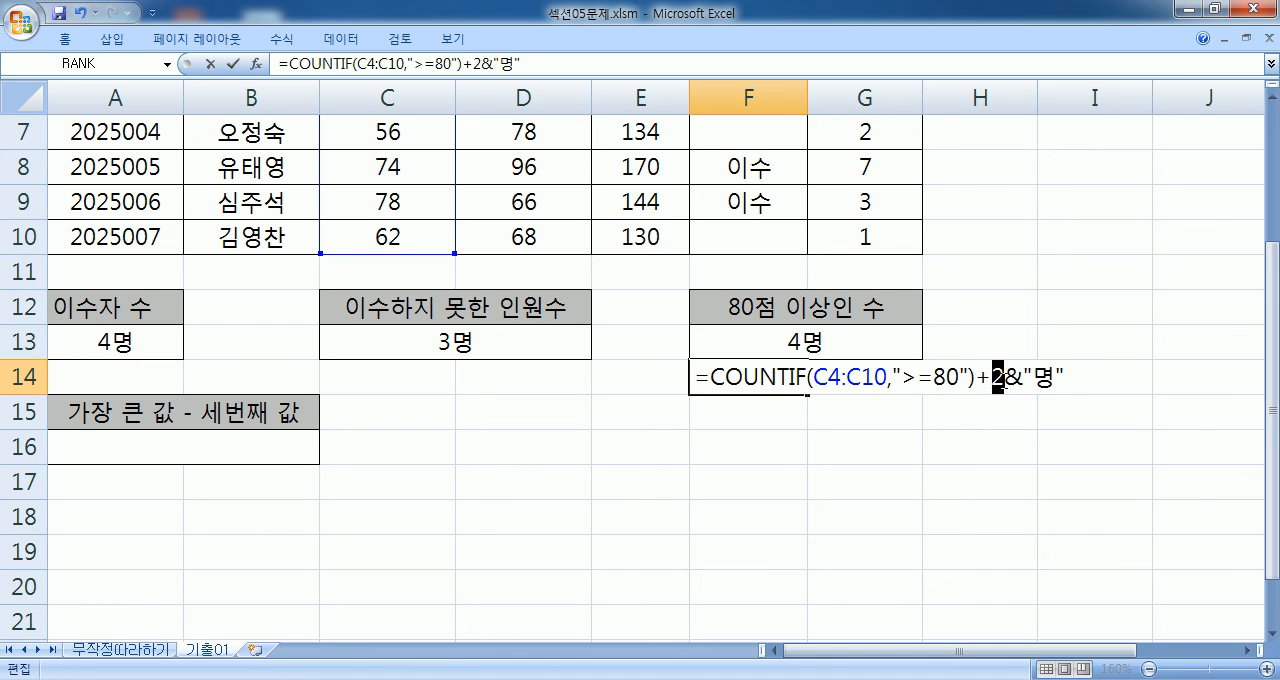
key(Return)
click(783, 386)
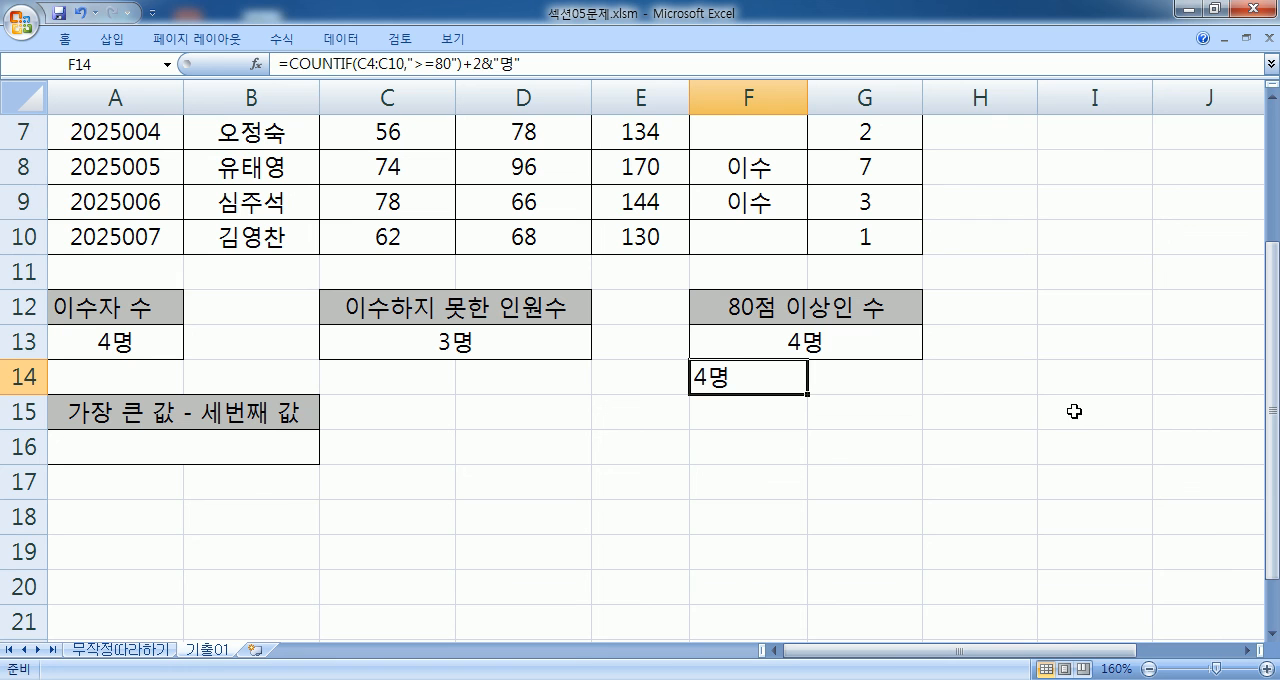
key(F2)
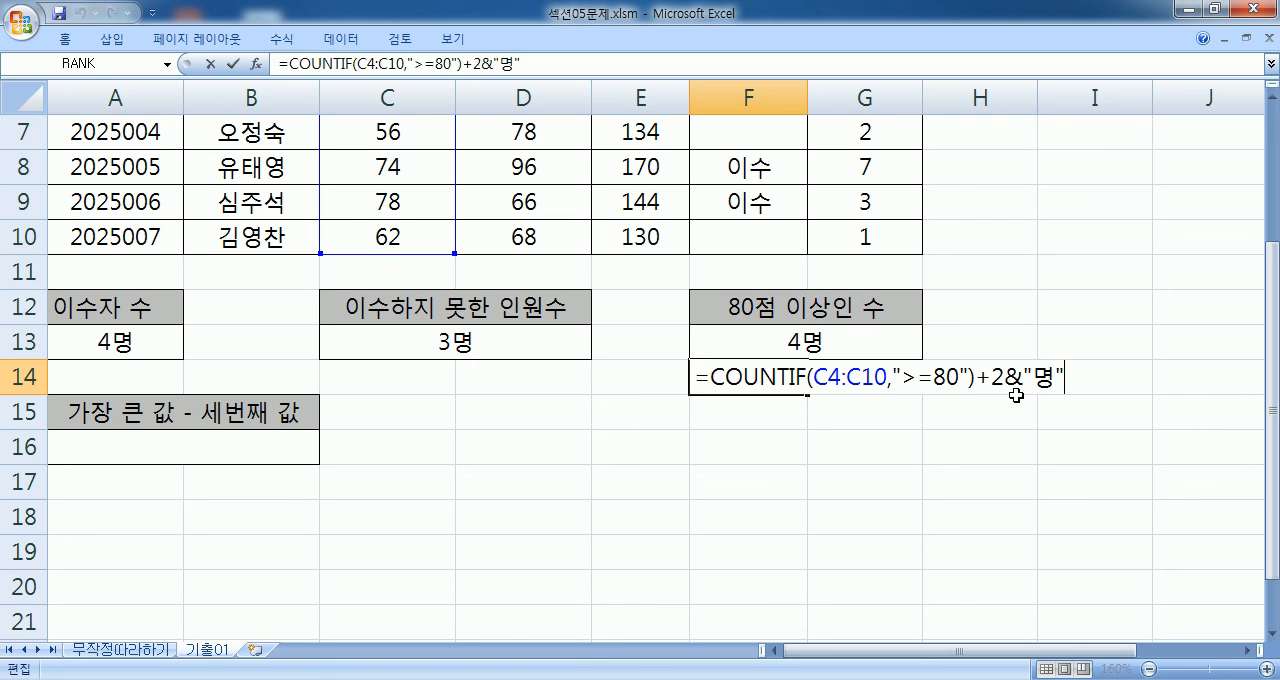
key(Escape)
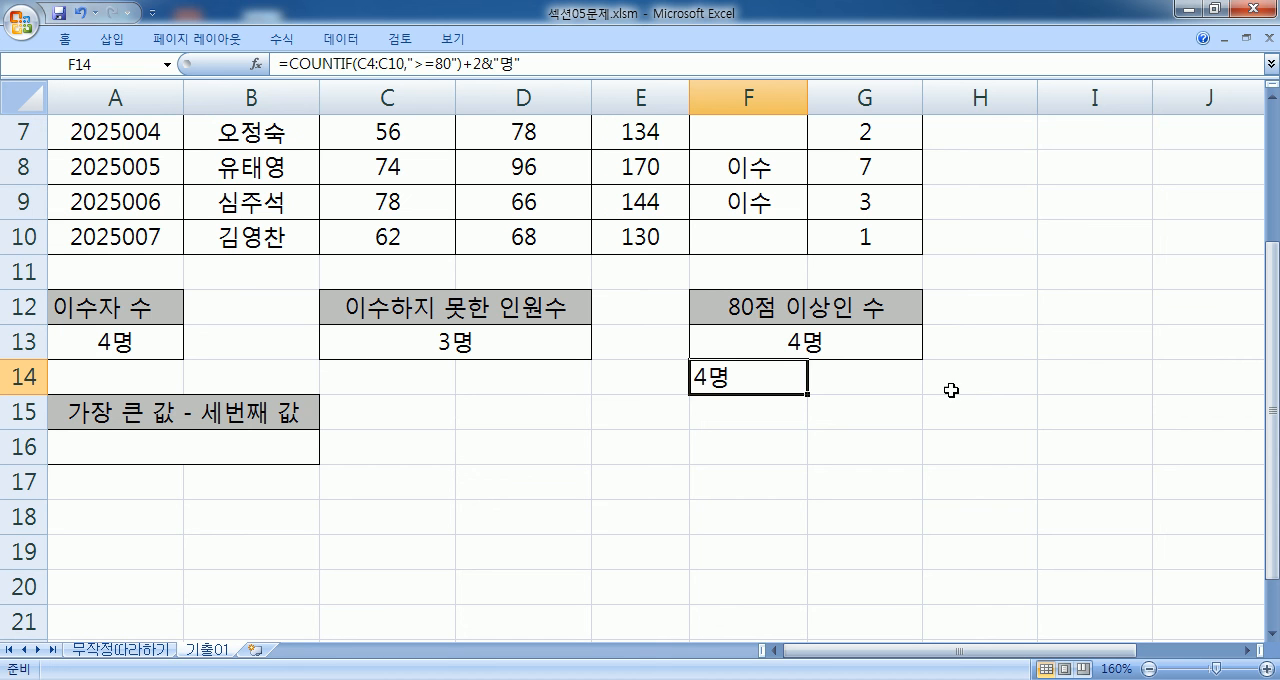
- Switch to Notepad, add the example =(3+4)&"명" O below the others, and highlight its bracketed sum
key(alt+Tab)
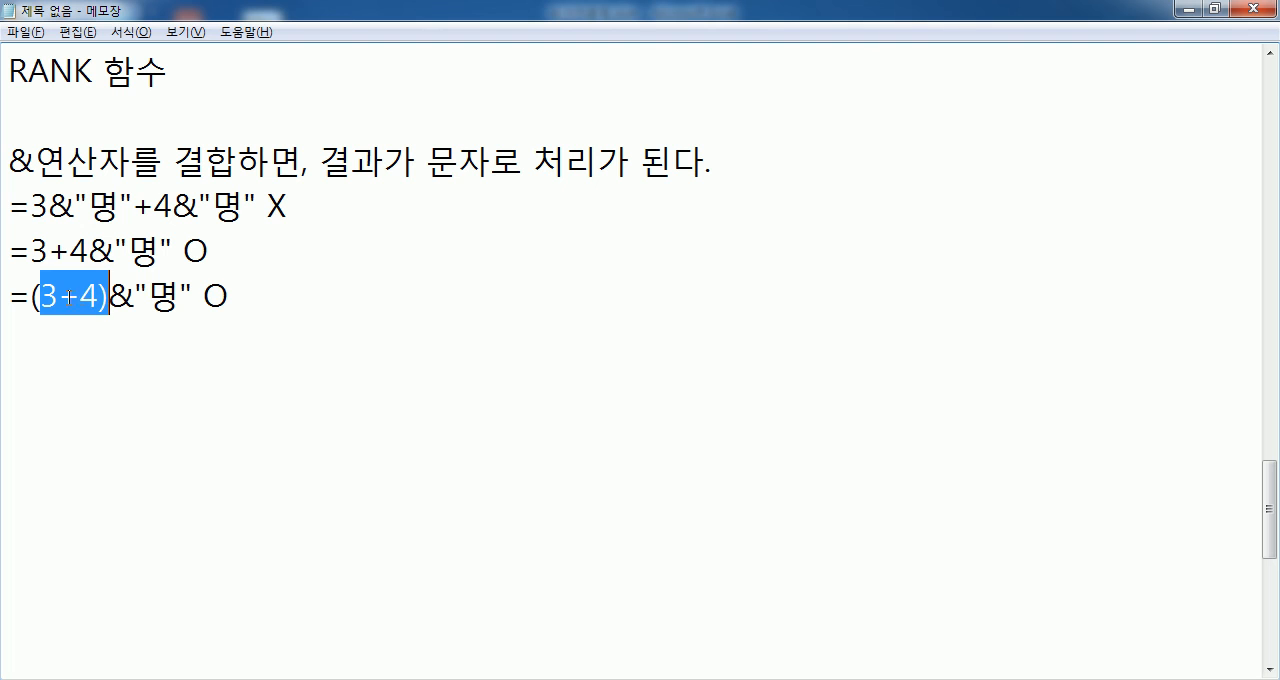
drag(42, 297, 133, 297)
drag(30, 297, 109, 297)
- Find the earlier age calculation notes and highlight "19" & "98" in the incorrect =2017-"19" & "98"+1 example
scroll(112, 296, up, 15)
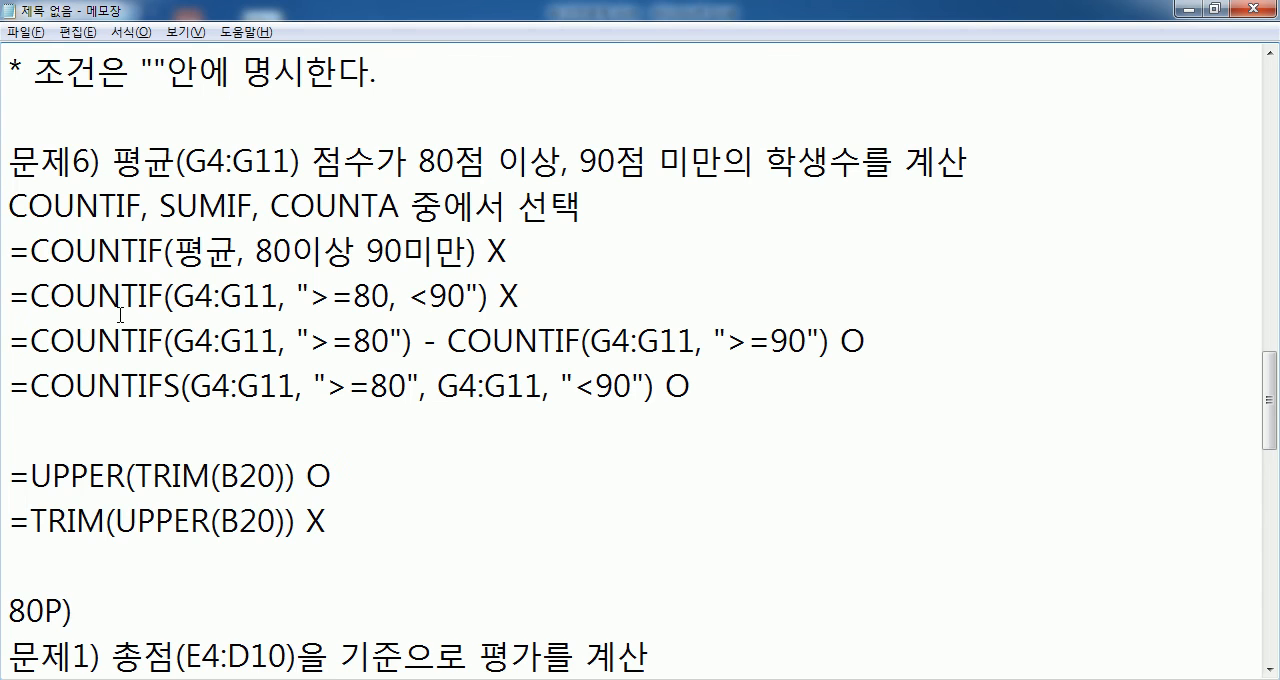
scroll(124, 321, down, 2)
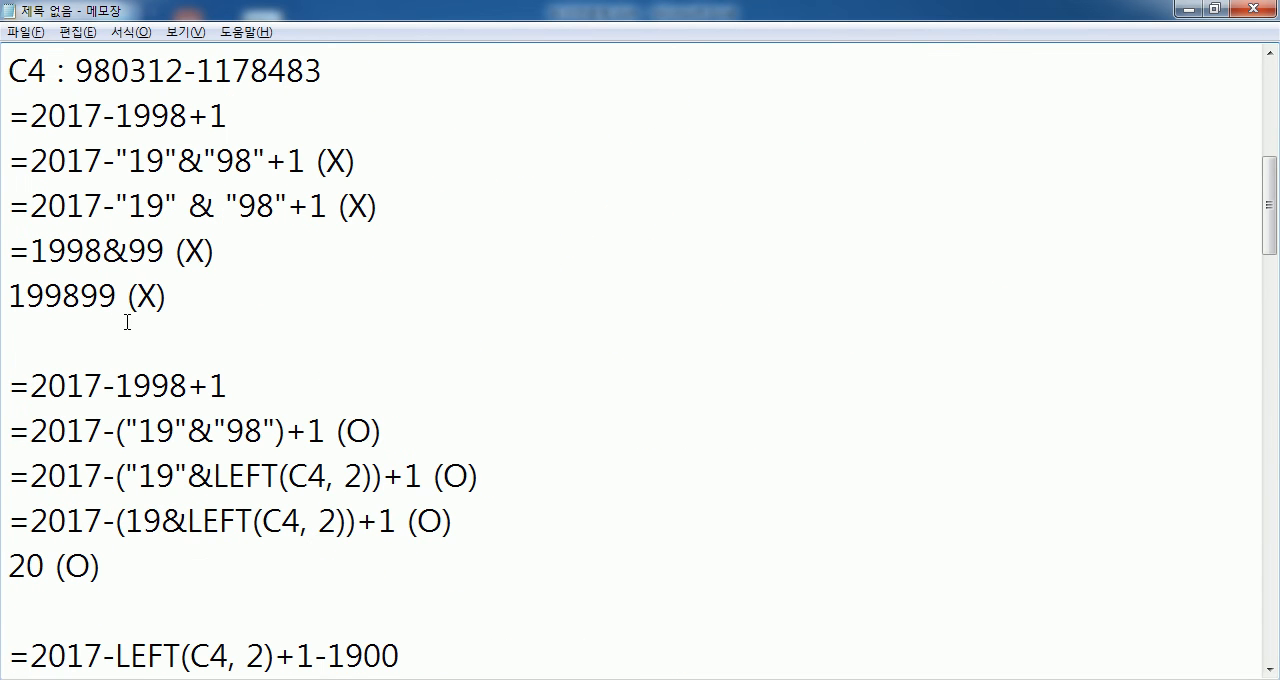
click(121, 203)
key(shift+Right)
key(shift+Right)
key(shift+Right)
key(shift+Right)
key(shift+Right)
key(shift+Right)
key(shift+Right)
key(shift+Right)
key(shift+Right)
key(shift+Right)
key(shift+Right)
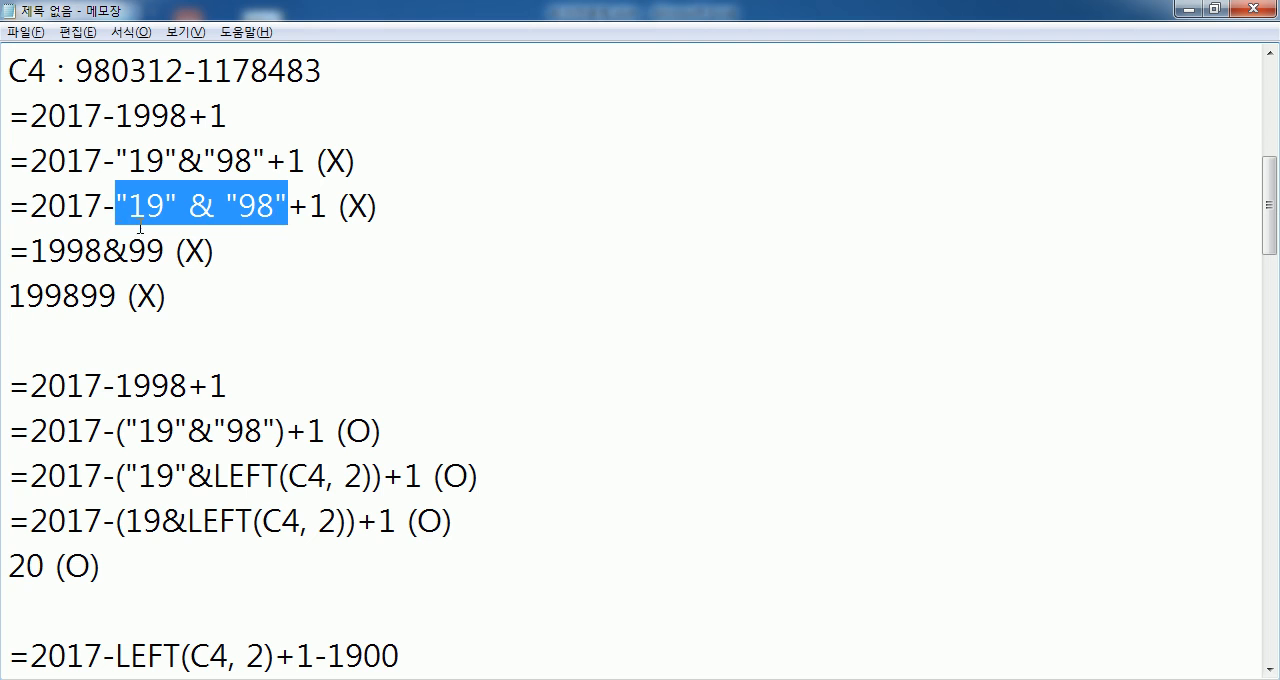
- Compare the bracketed "19"&LEFT(C4, 2) example with the parts around & in the incorrect line, then highlight the =(3+4)&"명" example
drag(124, 476, 396, 476)
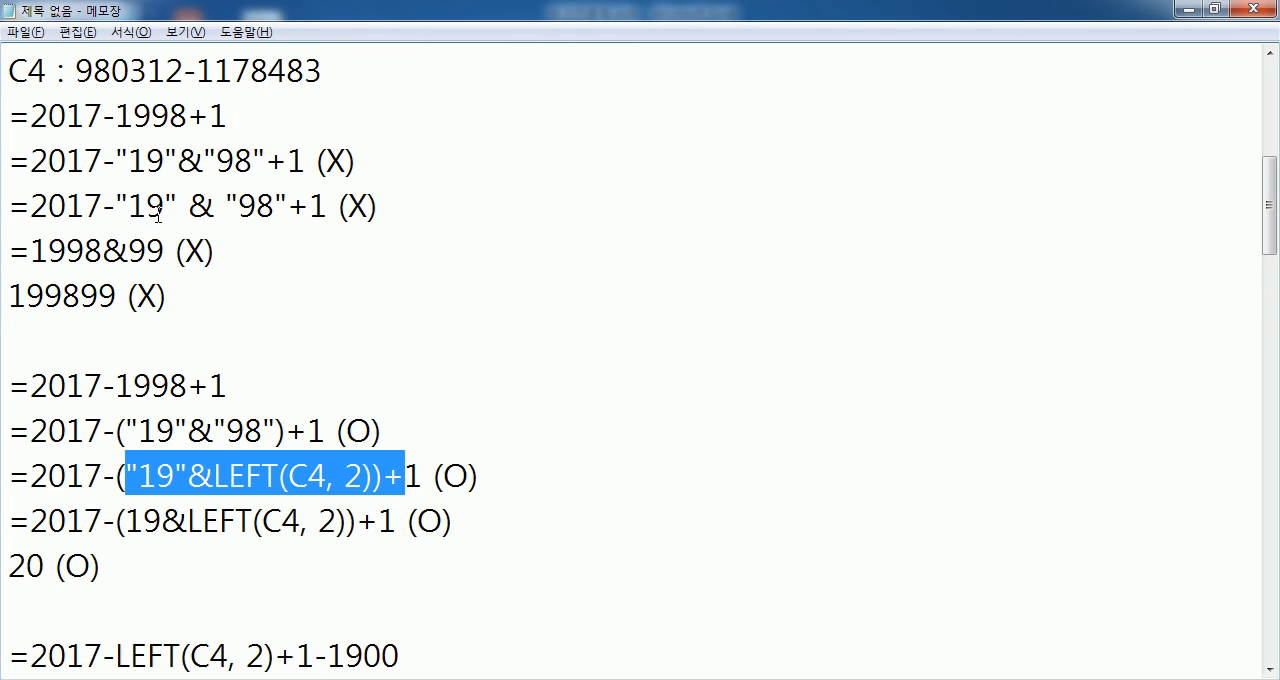
drag(165, 205, 3, 207)
drag(214, 207, 350, 207)
drag(172, 207, 216, 207)
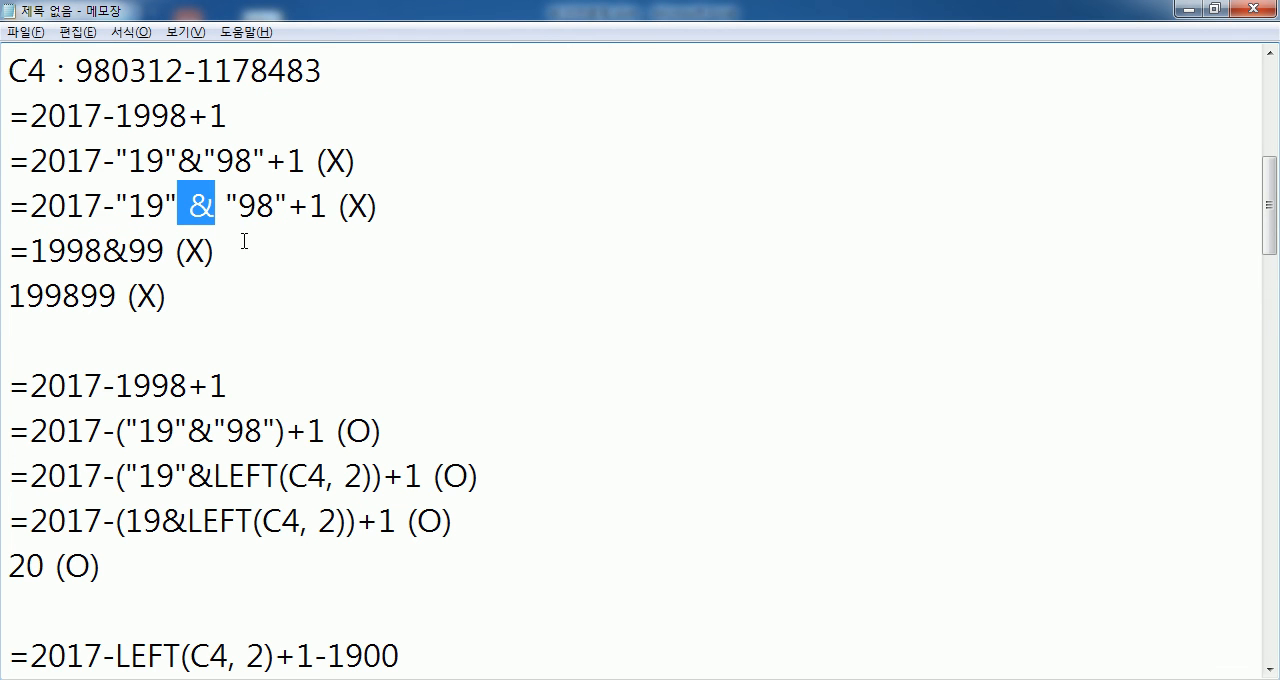
scroll(224, 293, down, 15)
scroll(191, 297, up, 1)
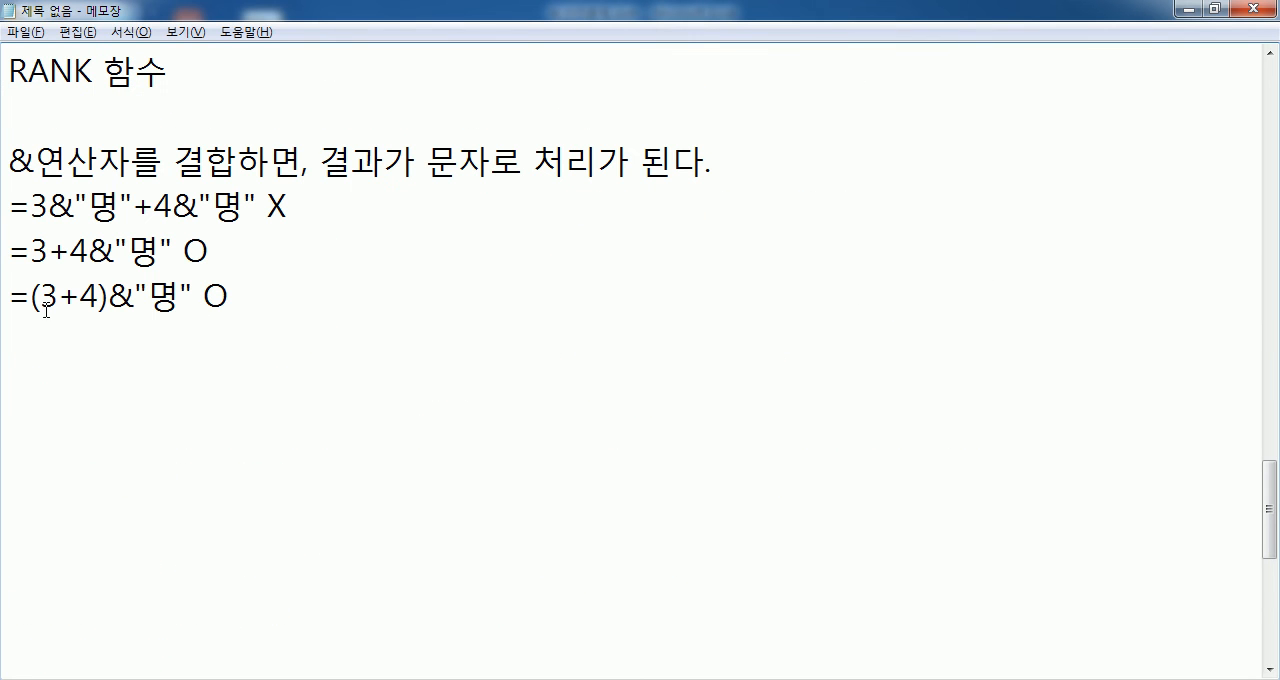
drag(20, 296, 205, 297)
click(102, 345)
- Switch to Excel, clear the test formula in F14, and select the answer cell A16 under 가장 큰 값 - 세번째 값
key(alt+Tab)
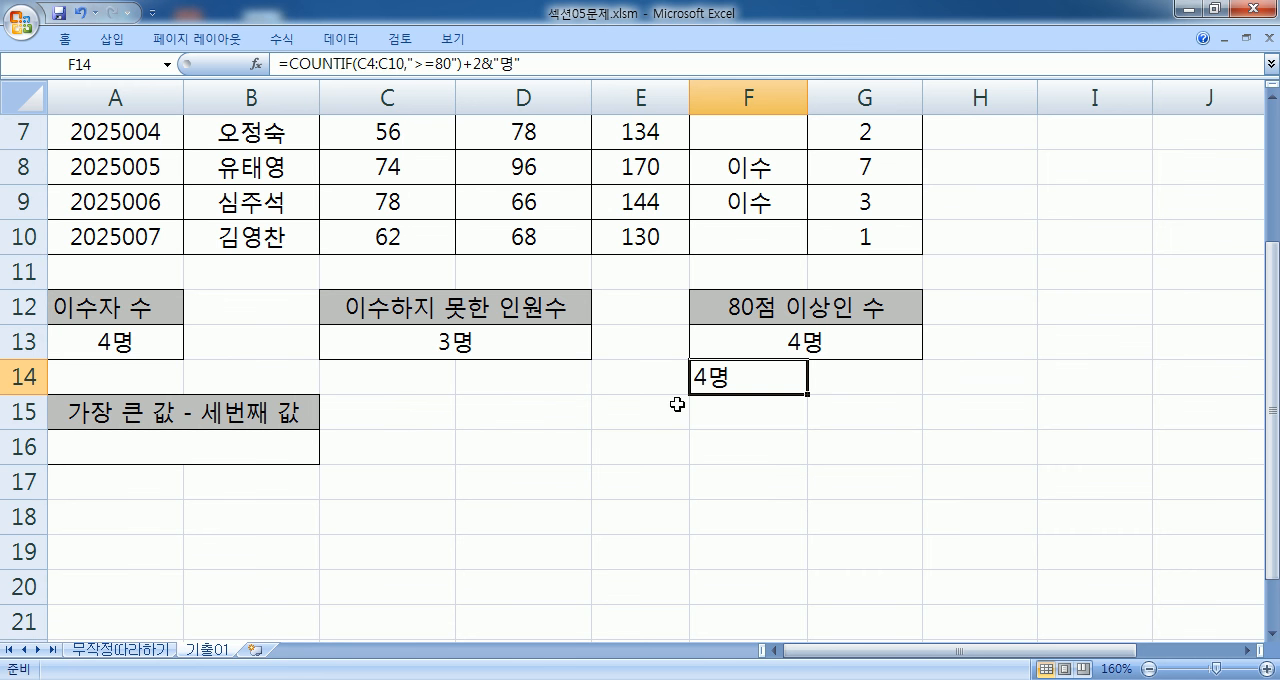
key(Delete)
click(192, 455)
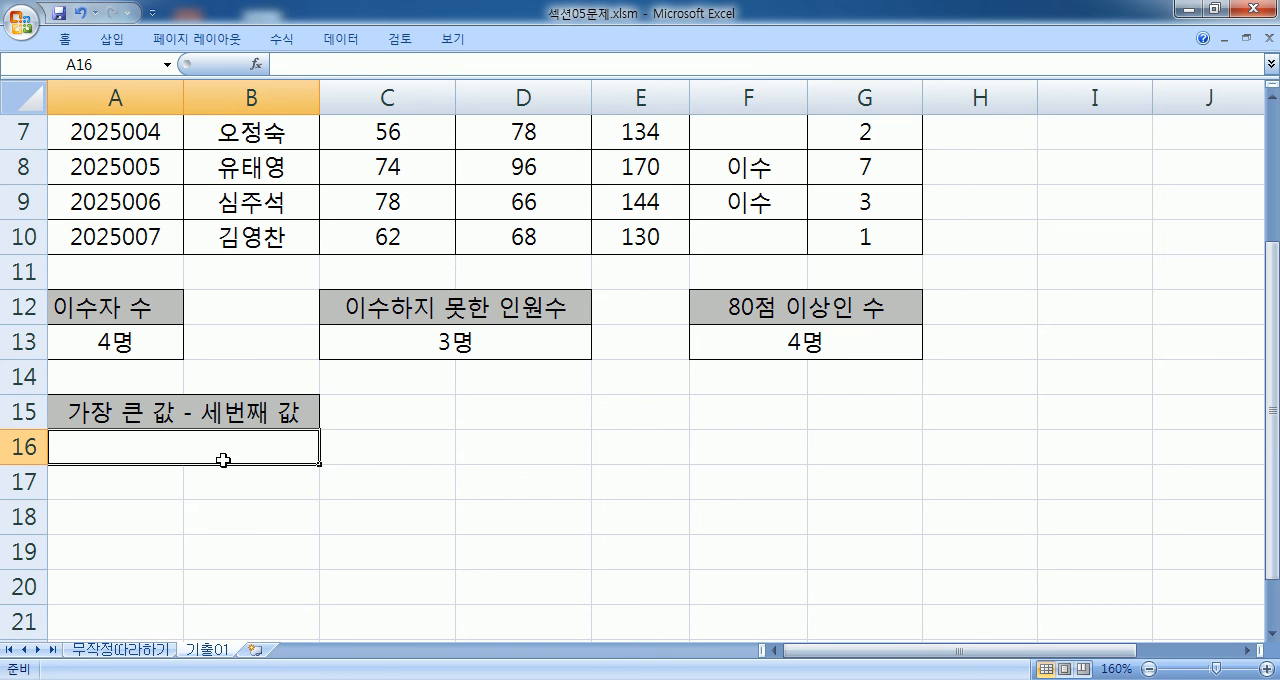
scroll(230, 455, up, 2)
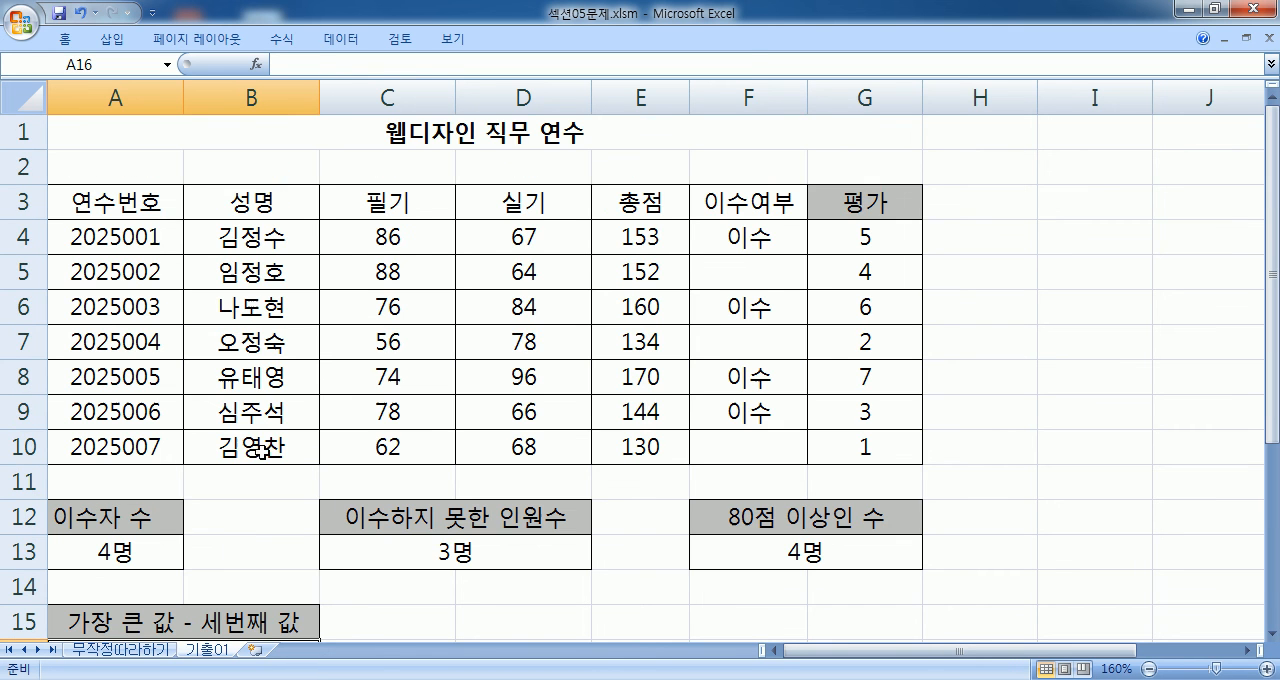
scroll(359, 396, down, 3)
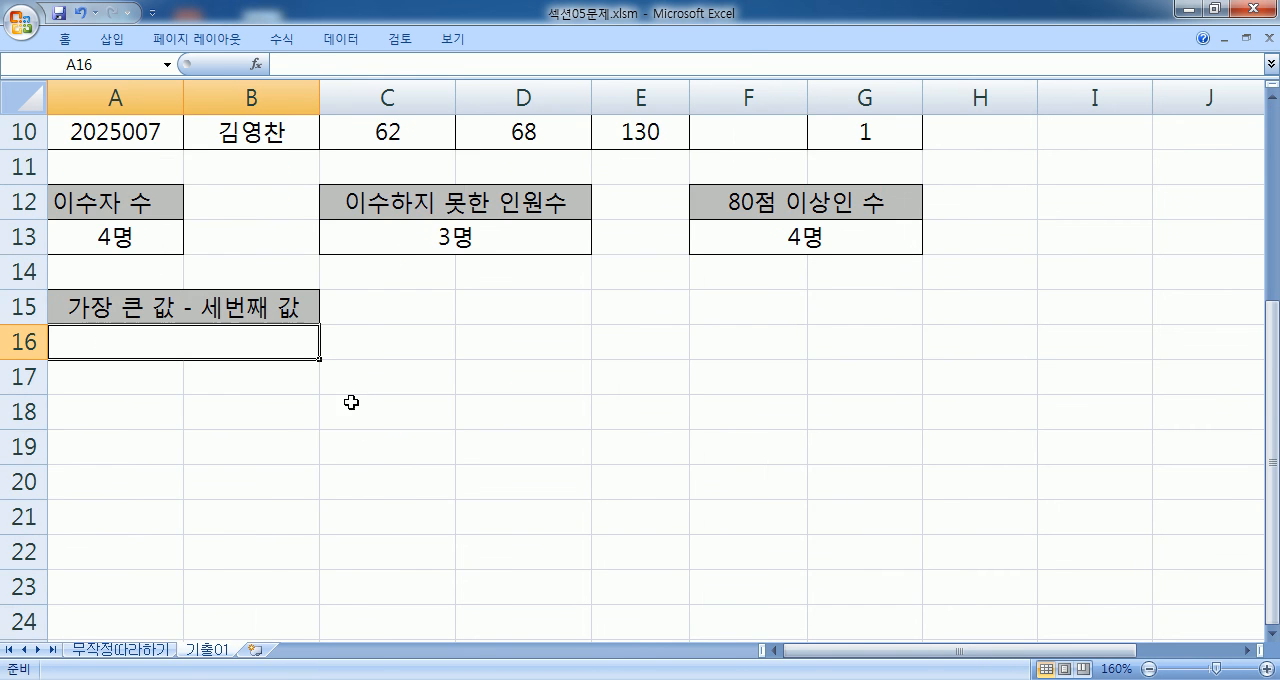
- Enter =MAX(E4:E10) in A16 to get the highest 총점
text(=ㅡ)
key(Escape)
key(Escape)
text(=MAX(*)
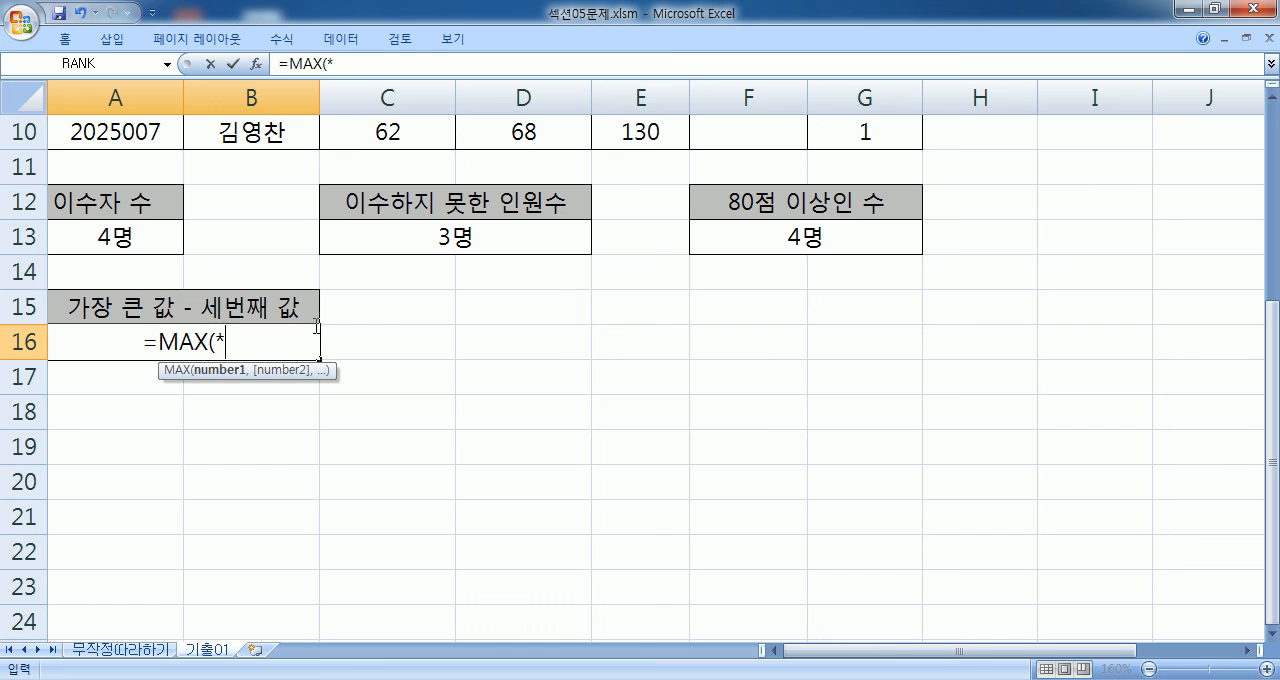
key(BackSpace)
scroll(420, 300, up, 3)
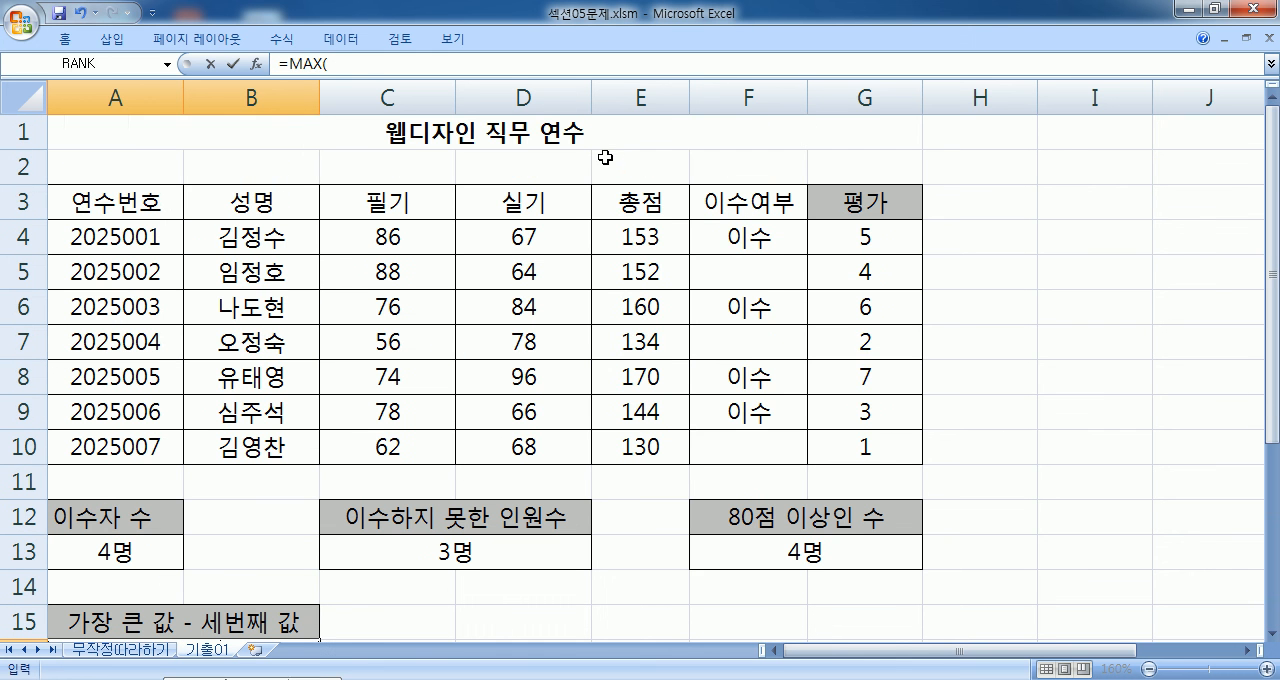
drag(627, 241, 614, 448)
key(Return)
click(185, 376)
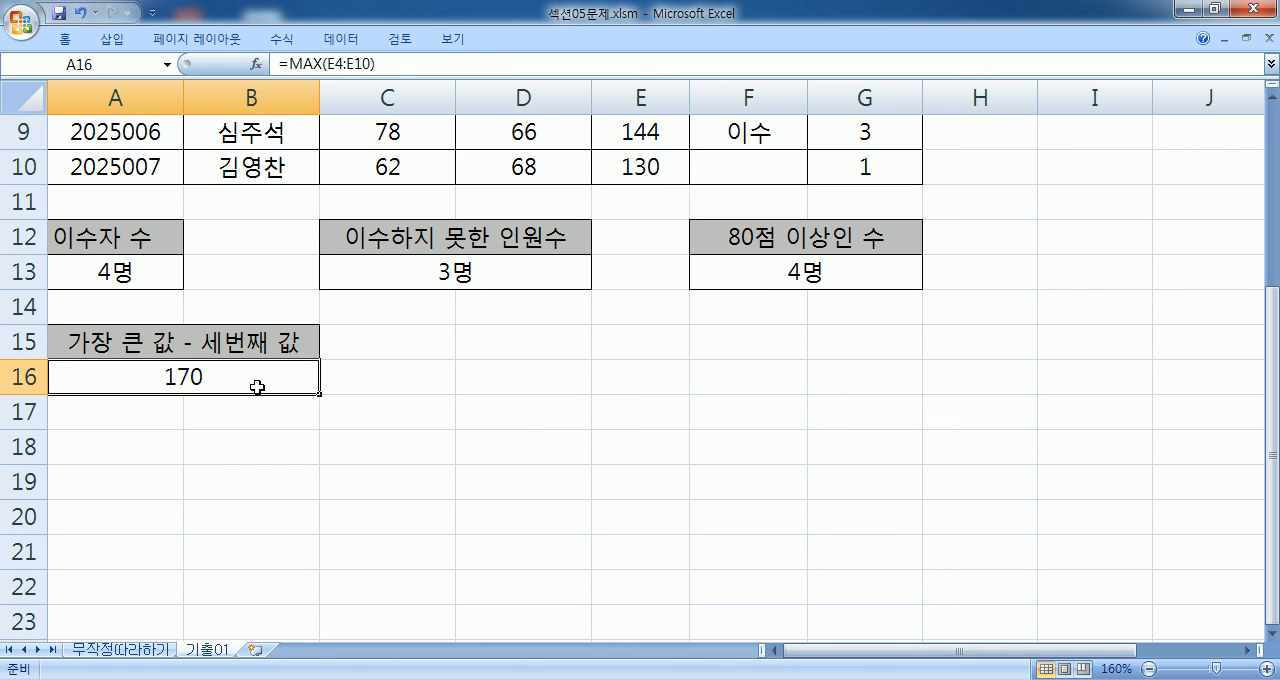
- Append -LARGE(E4:E10,3) to the A16 formula, review its two terms, and enter it
double_click(257, 385)
text(-LARGE()
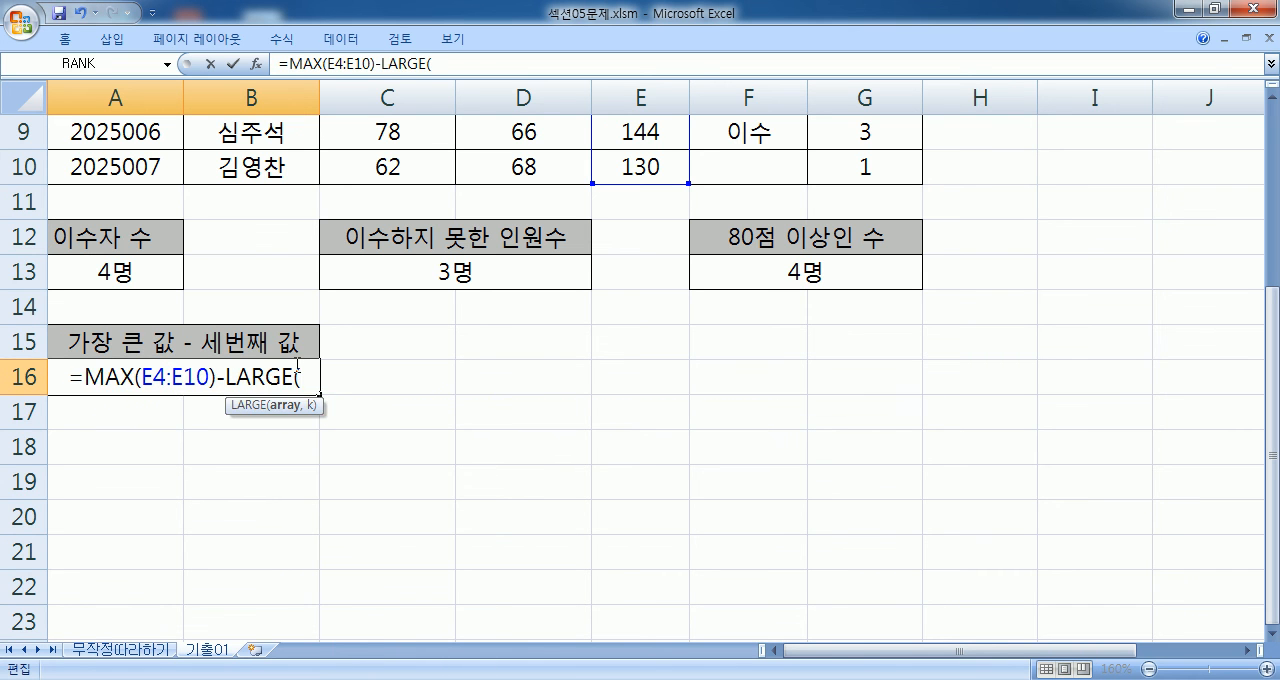
scroll(297, 366, up, 3)
drag(600, 237, 600, 440)
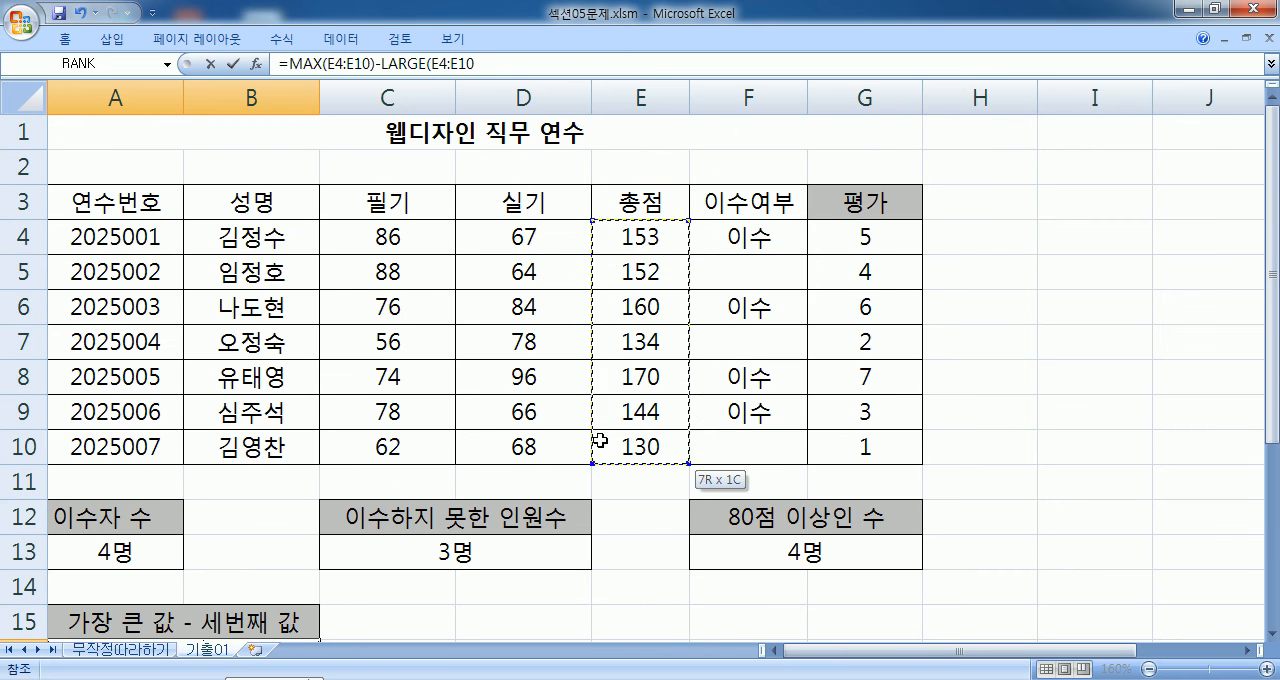
scroll(420, 425, down, 3)
text(,3)
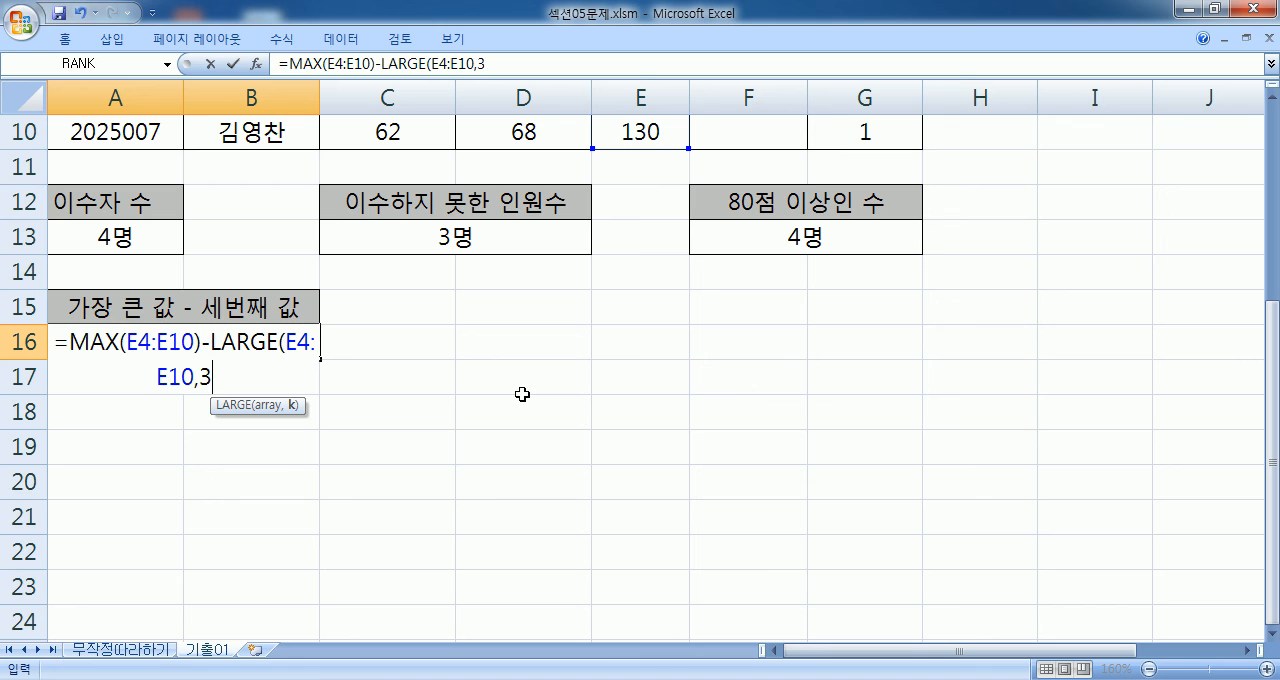
text())
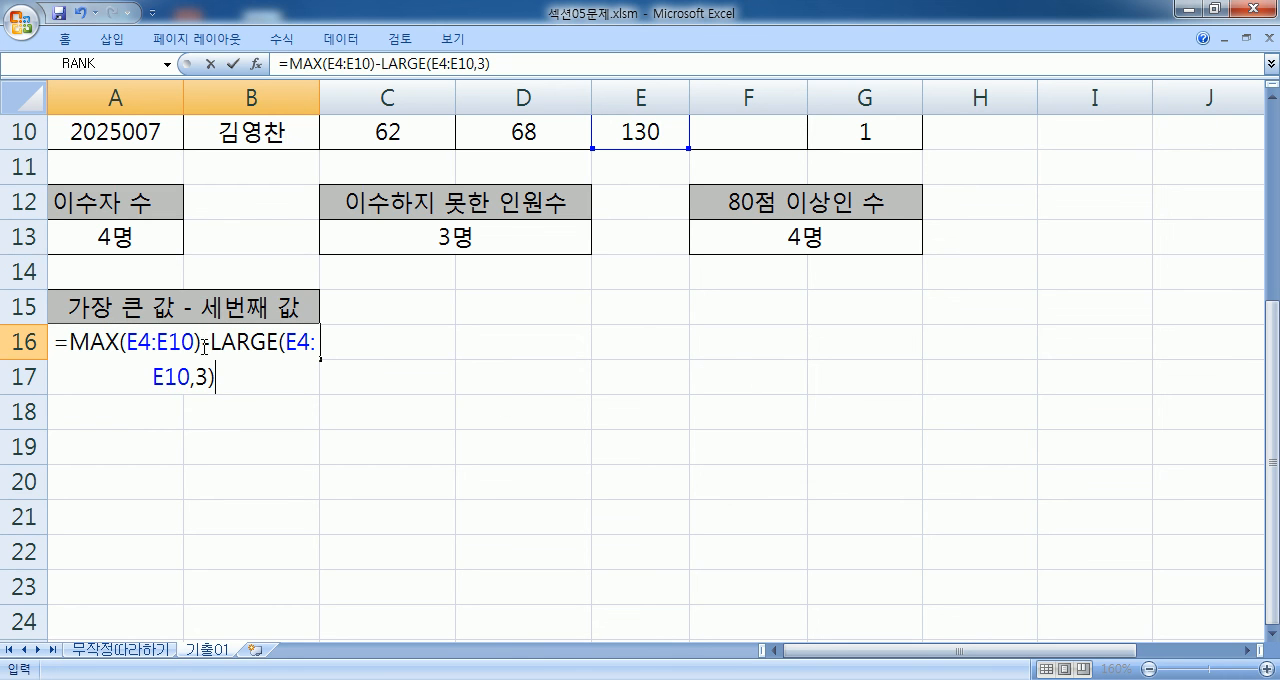
drag(200, 343, 52, 343)
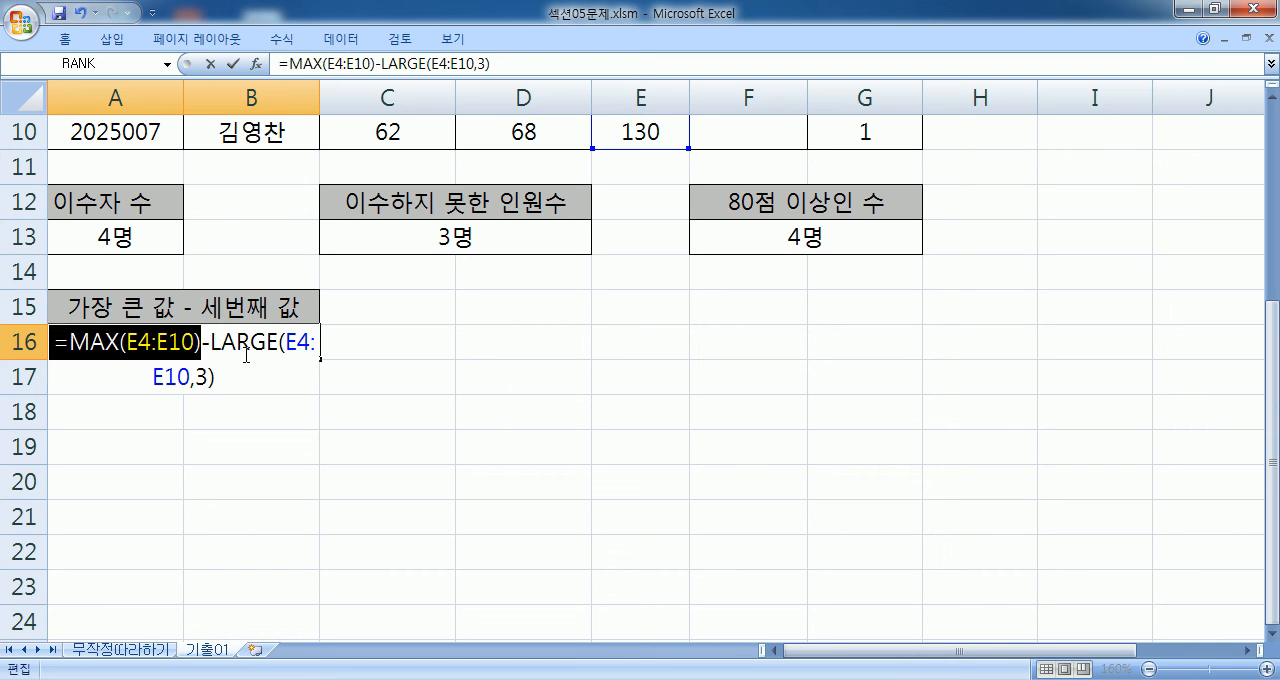
drag(239, 376, 50, 345)
click(102, 372)
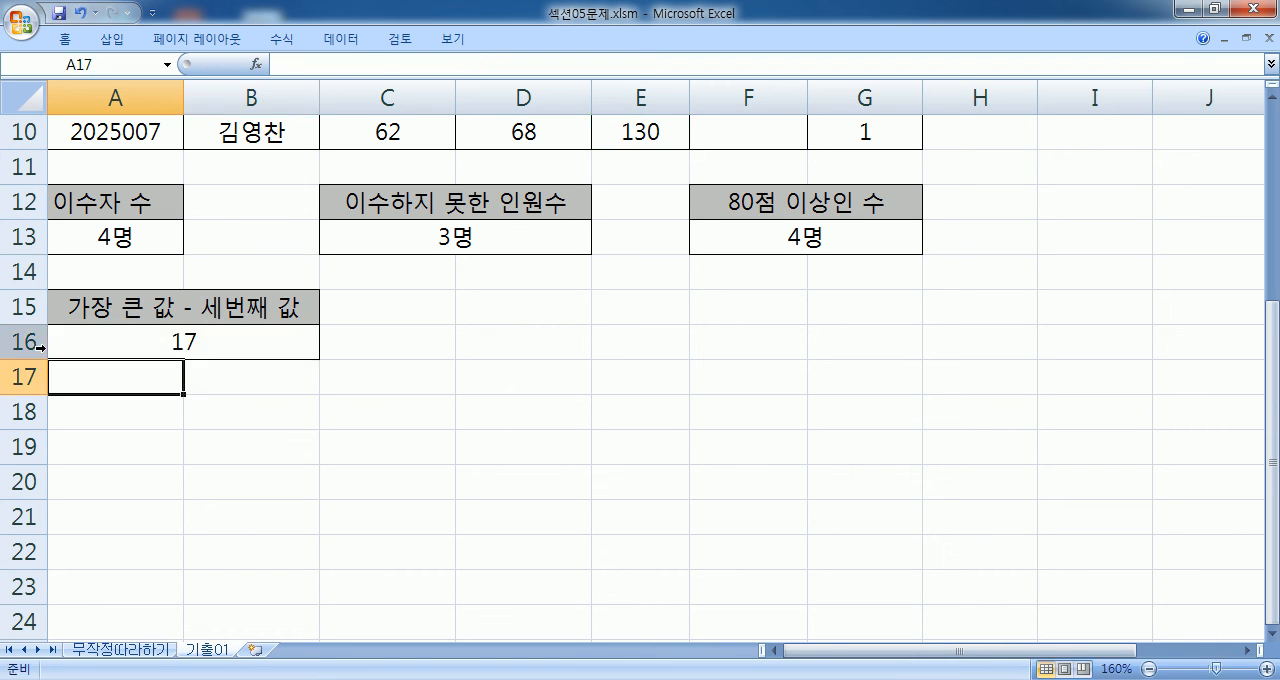
- Copy the whole formula from A16 and switch to Notepad
double_click(234, 342)
drag(248, 368, 50, 345)
key(ctrl+c)
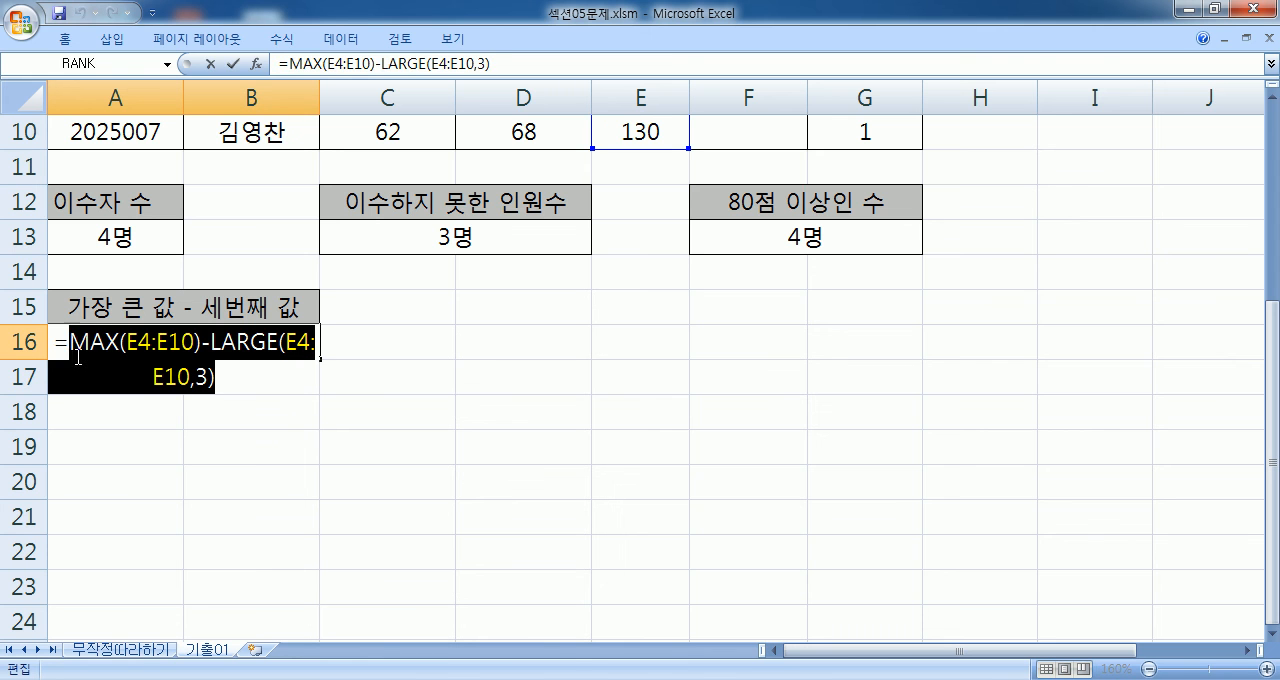
key(alt+Tab)
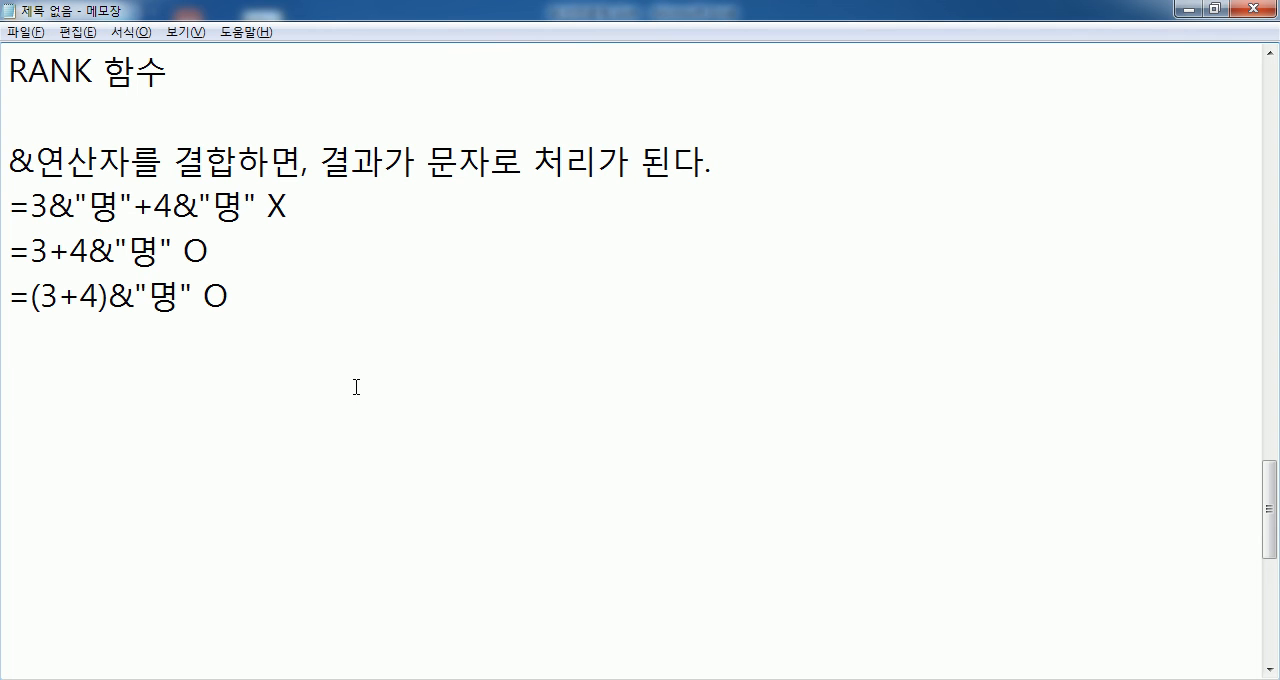
- Add the note 1등과 3등의 점수 차이를 구하라 below the examples and paste the copied formula under it
key(Return)
text(1EMD)
key(BackSpace)
key(BackSpace)
key(BackSpace)
text(등)
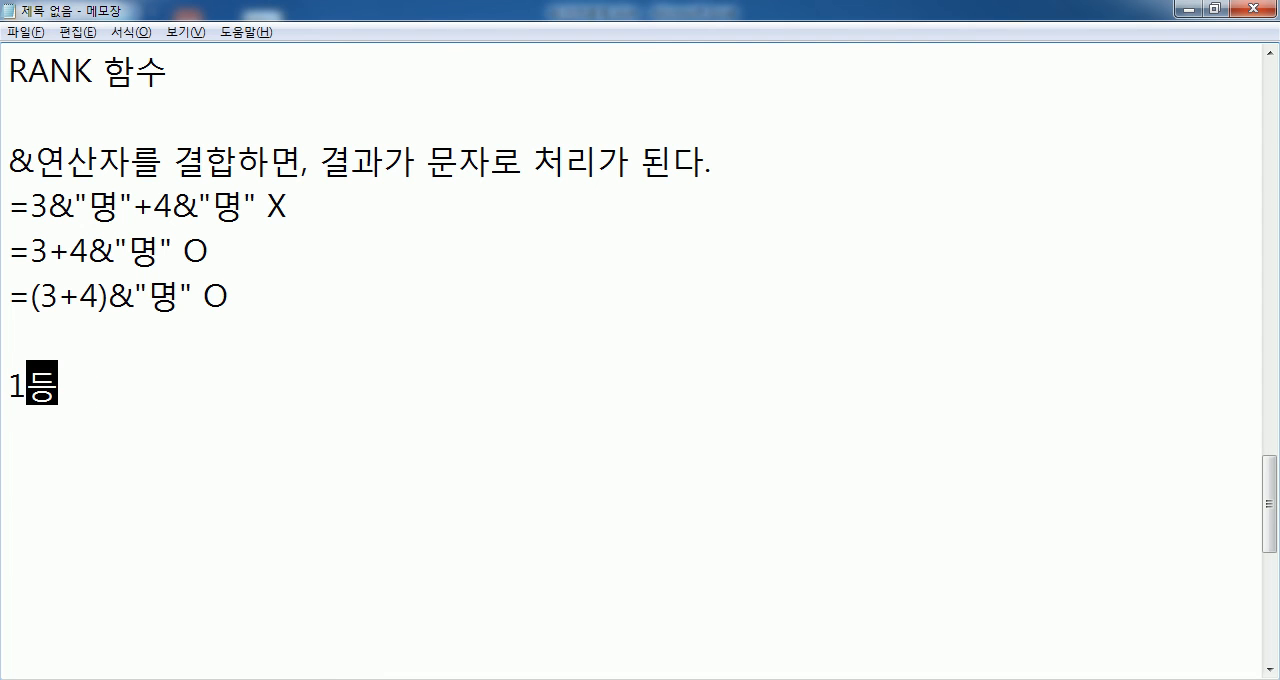
text(과 3등의 점수 )
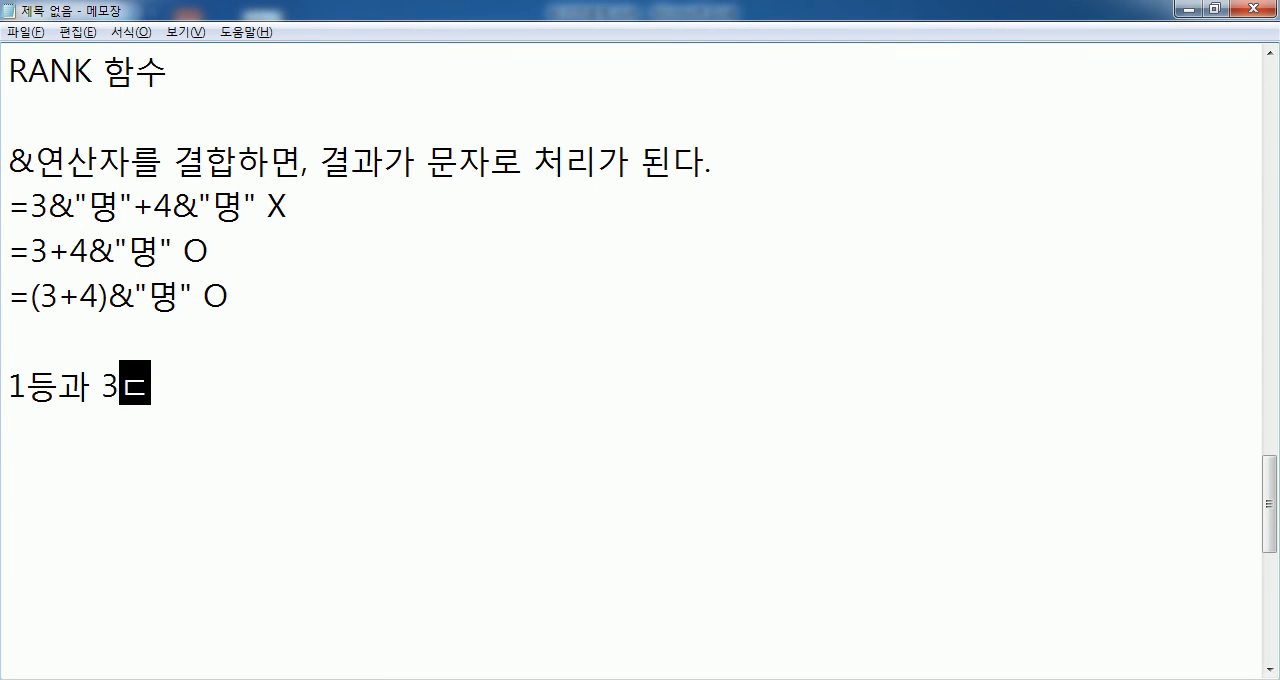
text(차이를)
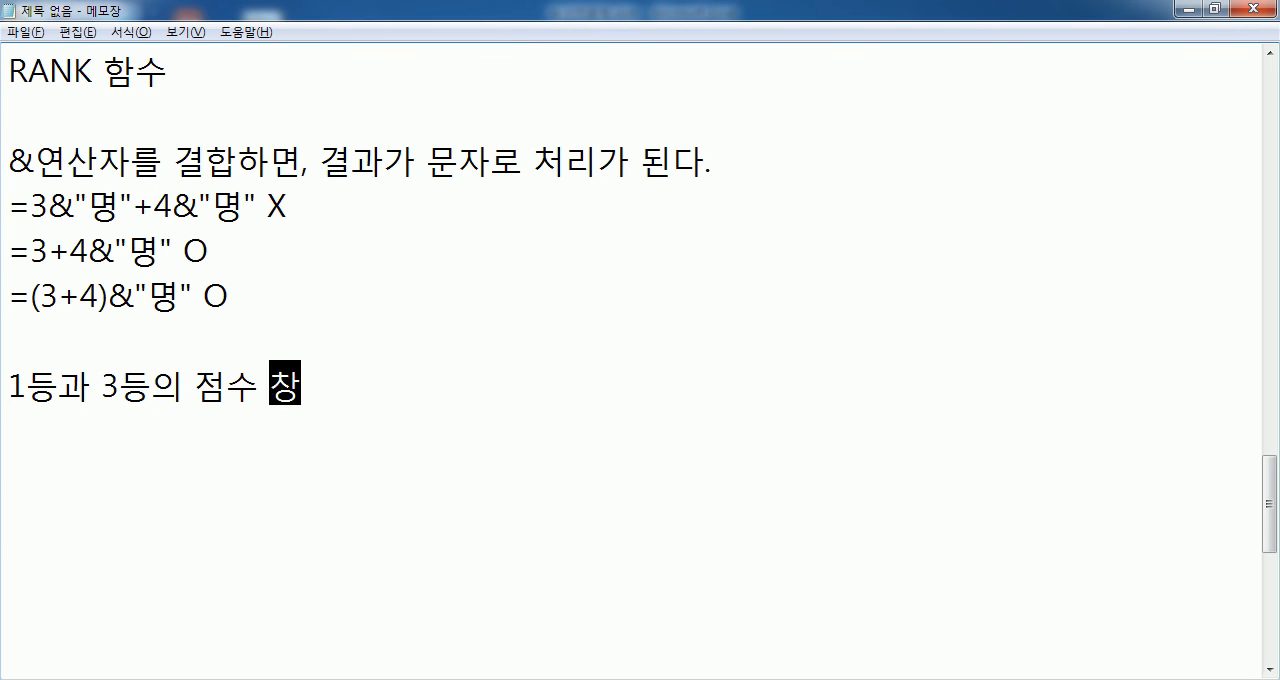
text(라)
key(Return)
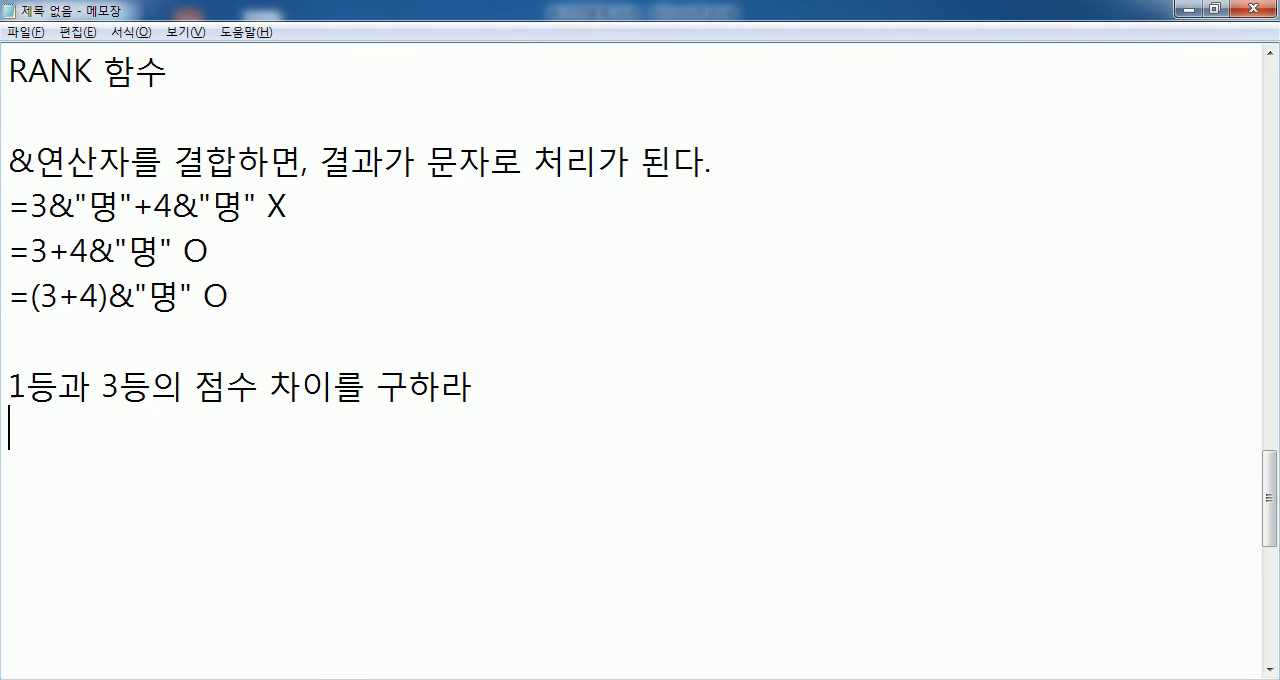
key(ctrl+v)
- Change the LARGE rank argument in the pasted formula to 1, then 2, and back to 3
drag(433, 432, 453, 438)
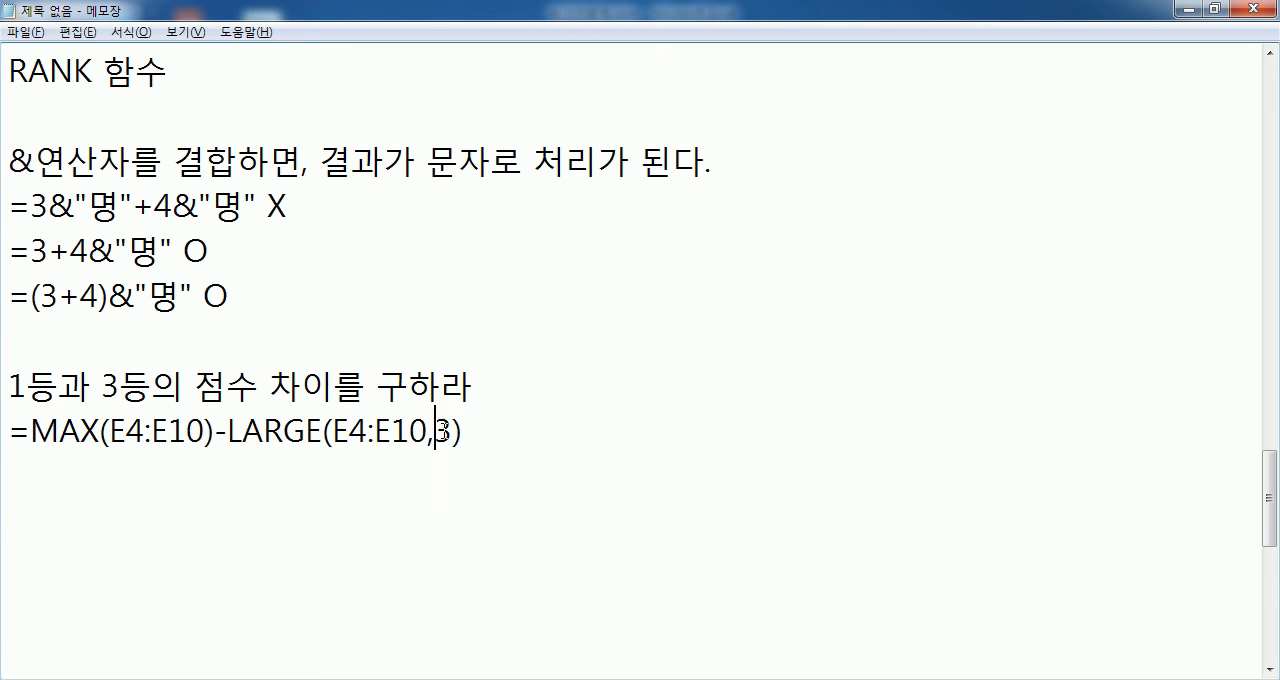
text(1)
drag(434, 434, 452, 432)
click(436, 481)
text(2)
text(3)
- Highlight the MAX term, try 1 as the LARGE rank argument in its place, and restore the argument to 3
drag(188, 430, 60, 430)
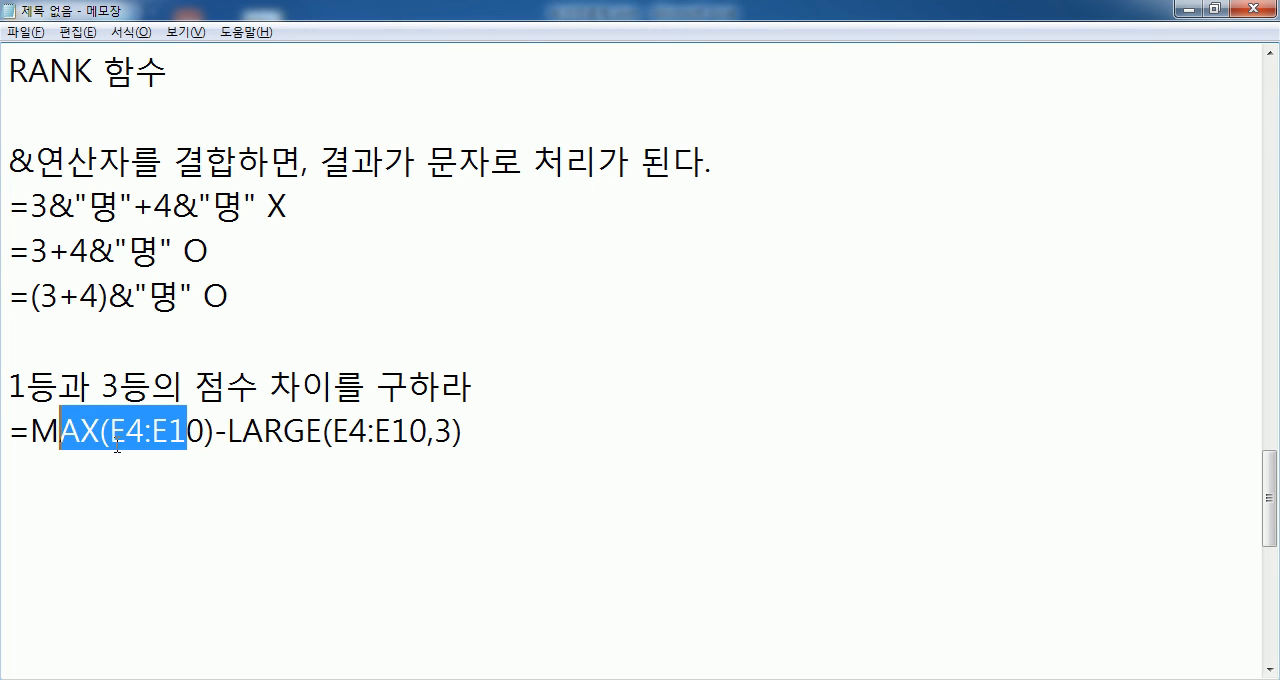
drag(434, 430, 452, 432)
text(1)
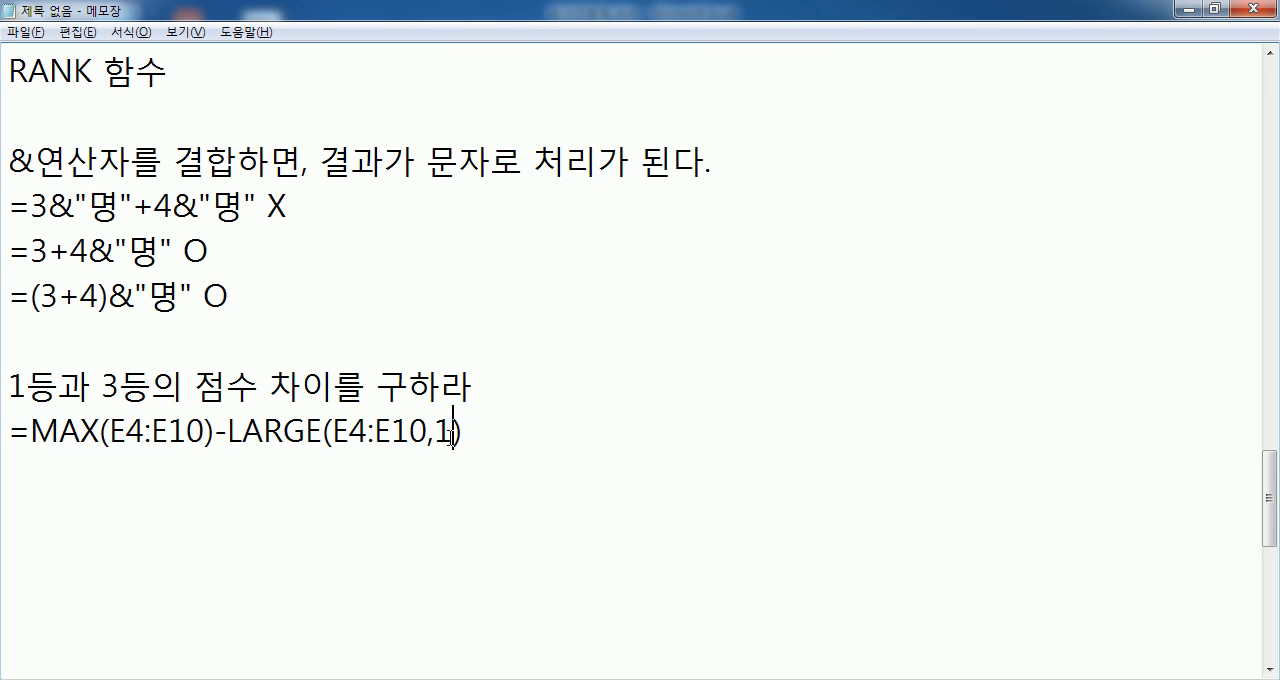
scroll(453, 430, down, 1)
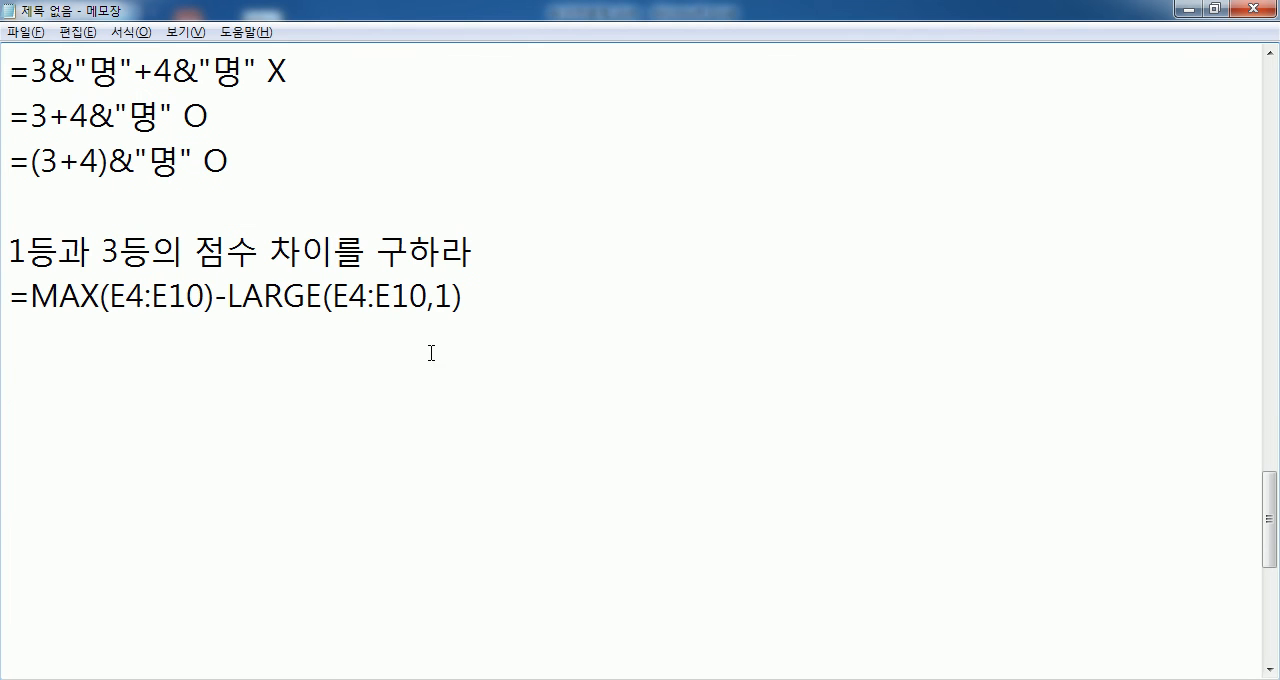
drag(436, 296, 449, 296)
text(3)
- Add the heading 1등과 꼴찌의 점수 차이 below the MAX and LARGE formula
click(181, 319)
key(Return)
text(1등고ㅏ 꼴ㅊ)
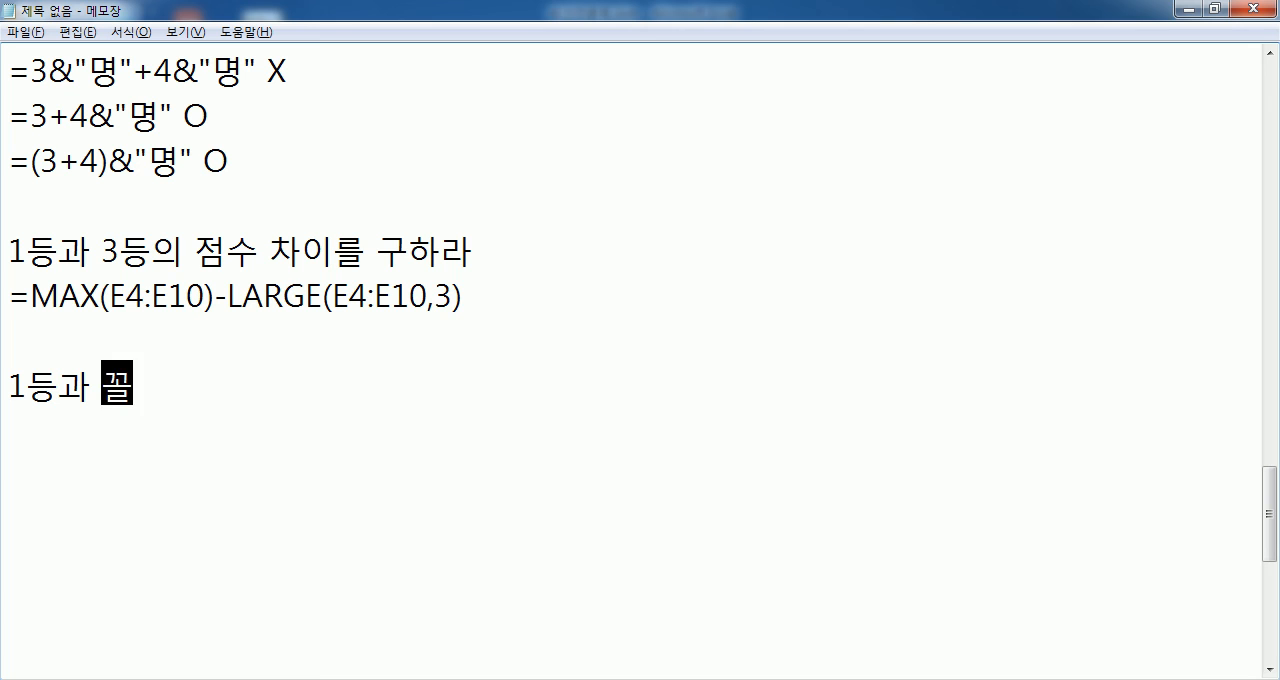
key(BackSpace)
text(찌의 점)
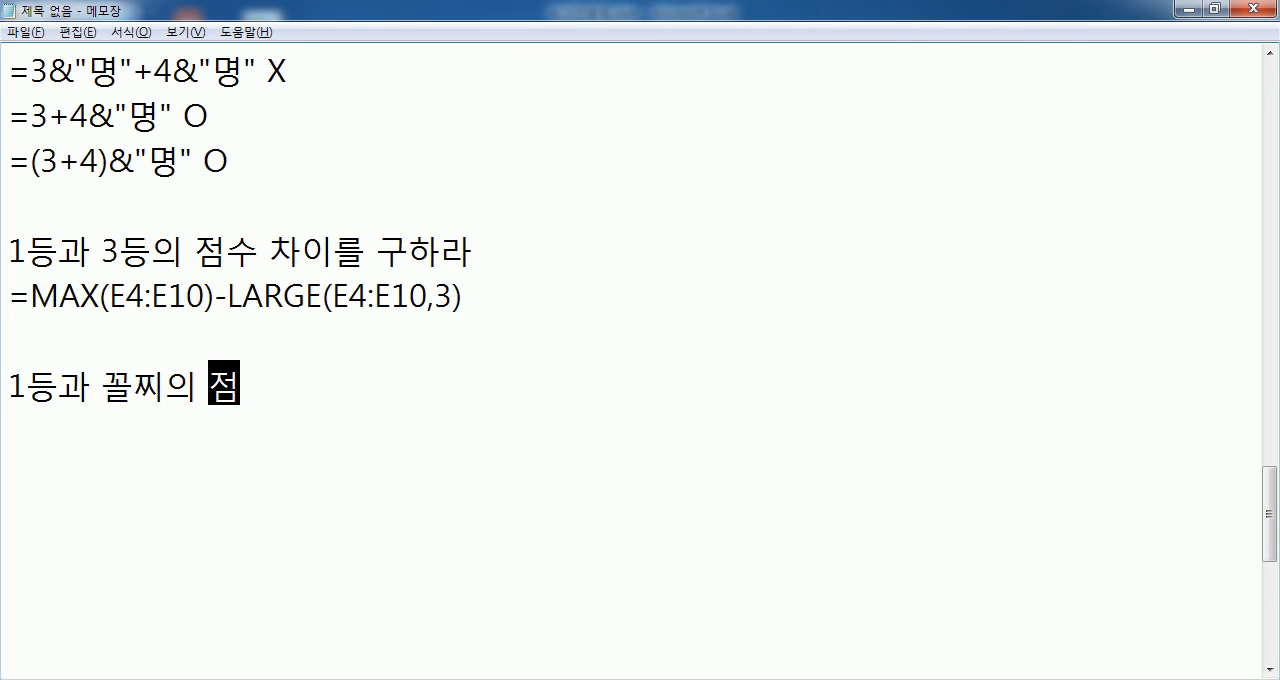
text(수 차이)
key(Return)
- Write the formula =MAX(범위) - MIN(범위) under the 1등과 꼴찌의 점수 차이 heading
text(=K)
text(AX()
key(BackSpace)
key(BackSpace)
key(BackSpace)
key(BackSpace)
text(MAX(범위))
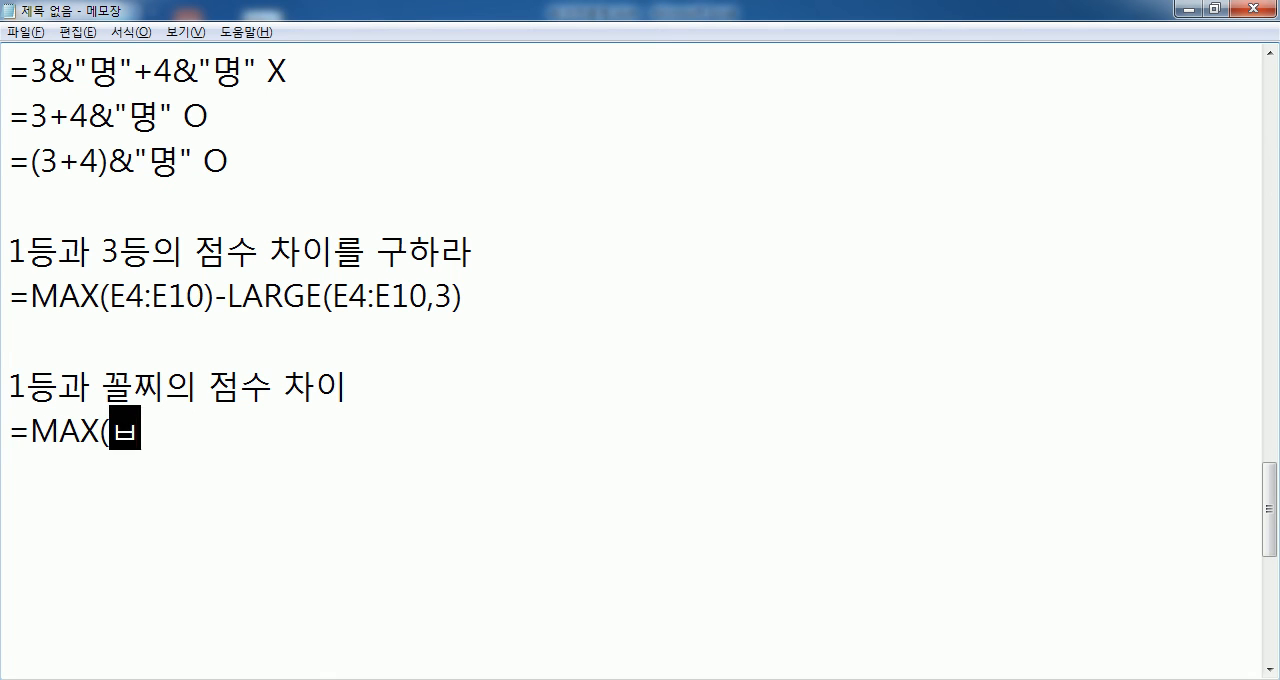
text( - )
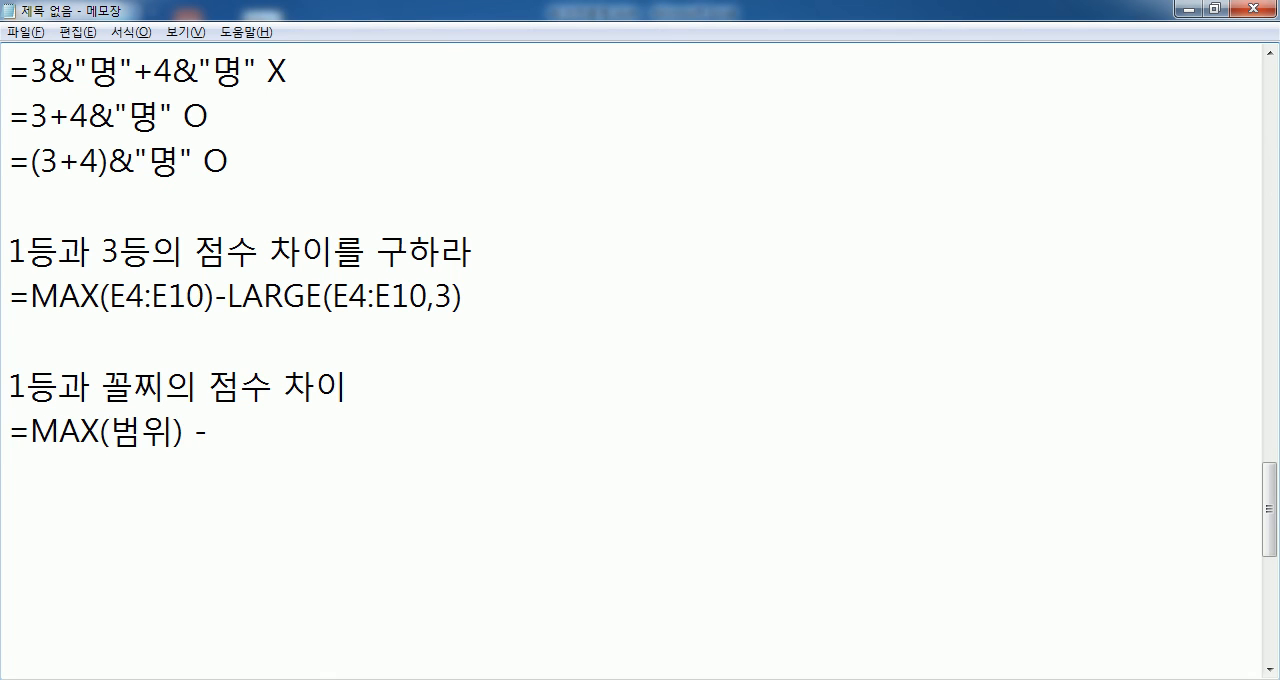
text(ㅡㅑㅜ)
key(BackSpace)
key(BackSpace)
key(BackSpace)
key(BackSpace)
text(MIN(범우)
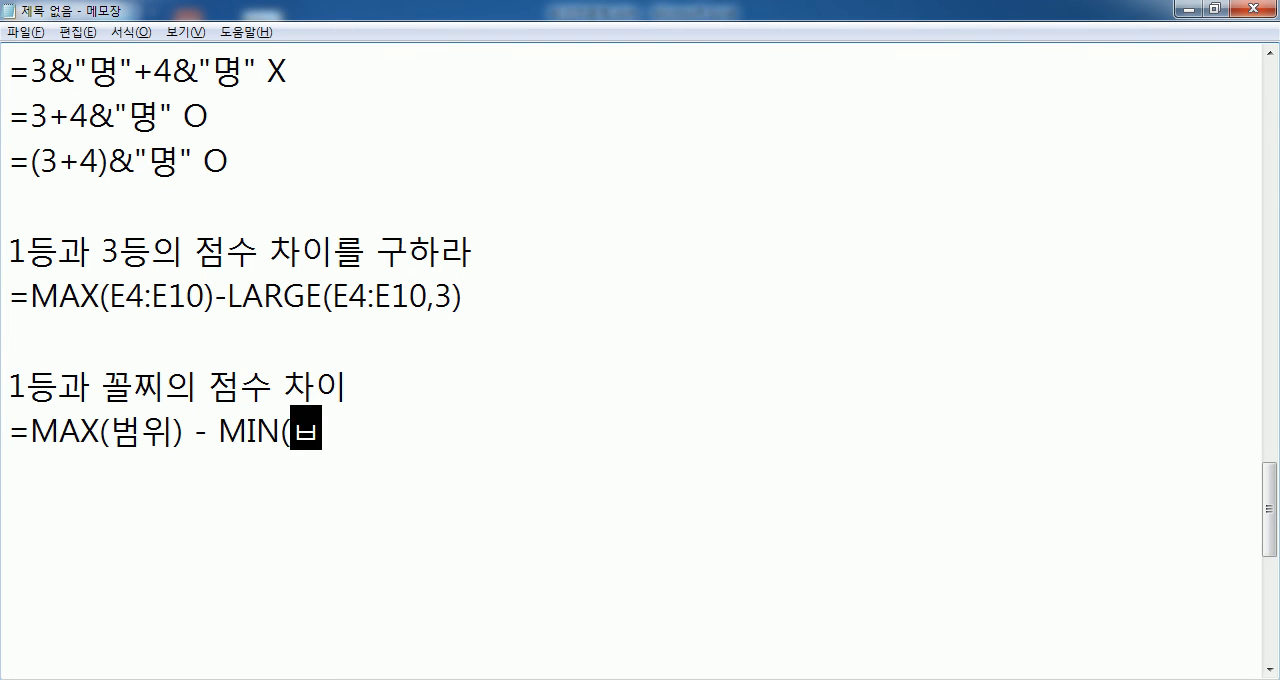
text(ㅣ))
key(Return)
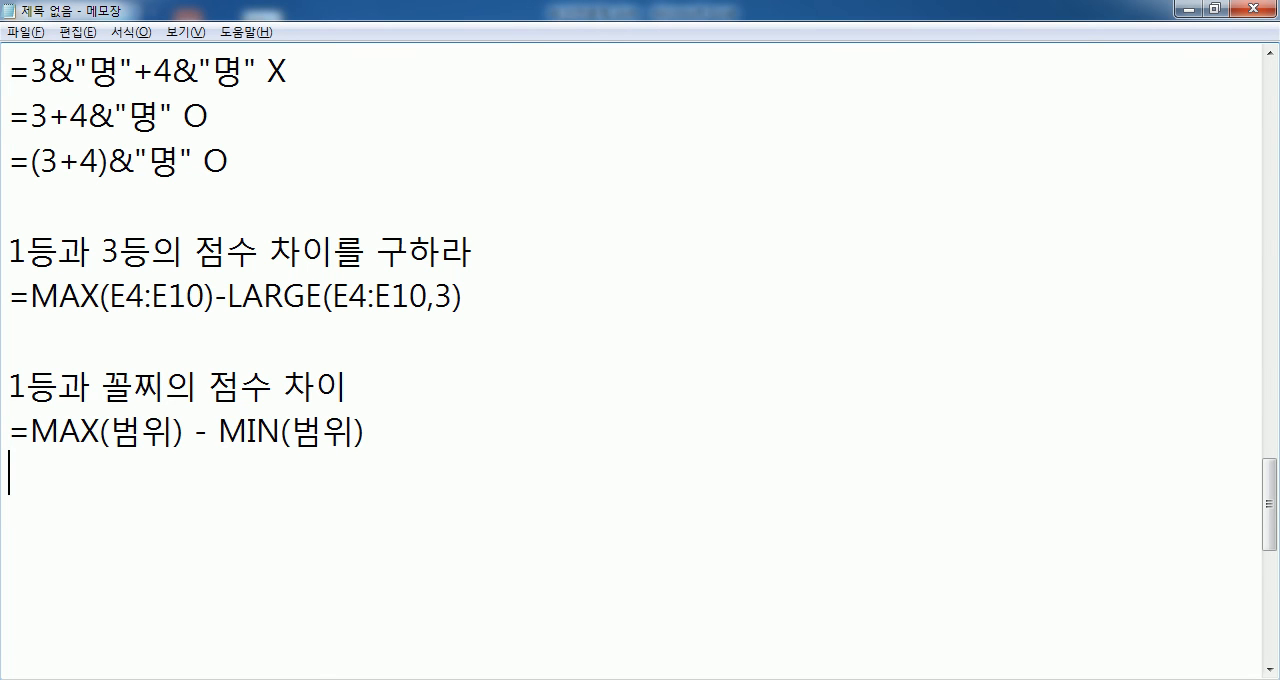
- Add another heading, 꼴찌와 꼴찌2번째의 점수 차이, below the MAX and MIN formula
scroll(191, 389, down, 1)
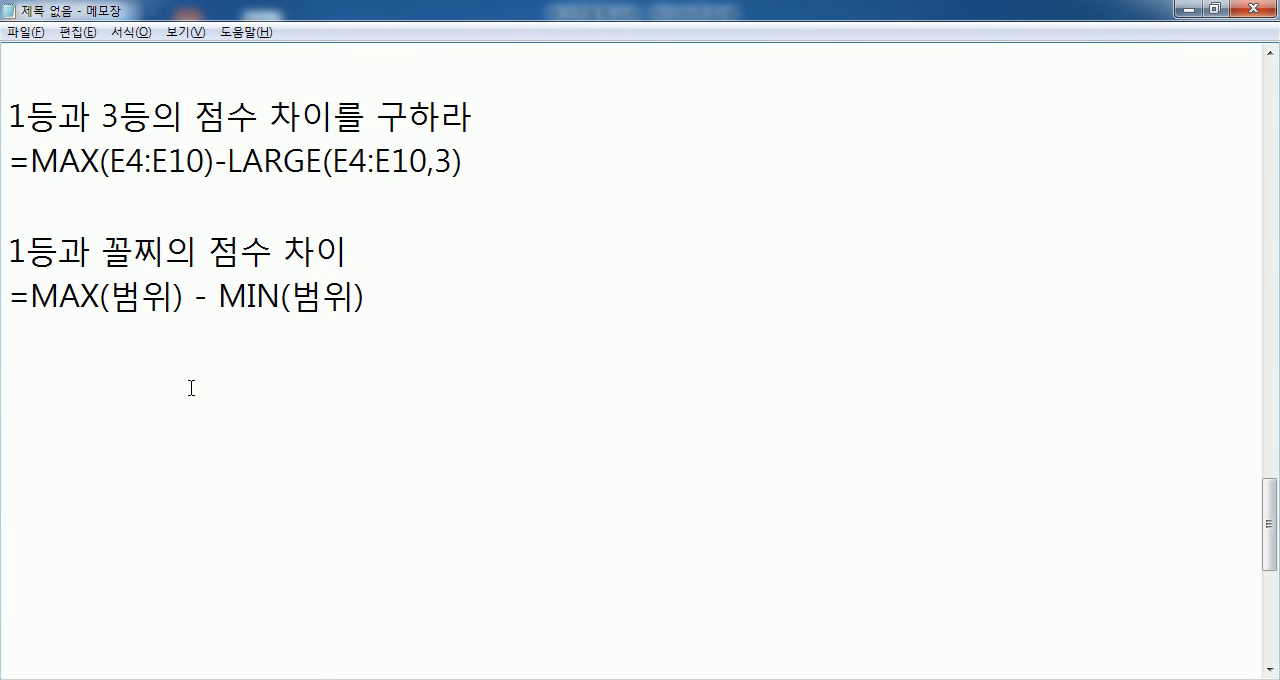
key(Return)
text(꼴ㅉㅣ와 꺼)
key(BackSpace)
text(꼴ㅉ)
text(ㅣ2번)
text(째의 점수 창)
text(ㅣ)
key(Return)
- Start the formula under the 꼴찌2번째 heading with =SMALL(범위, 2) followed by a minus sign
text(=)
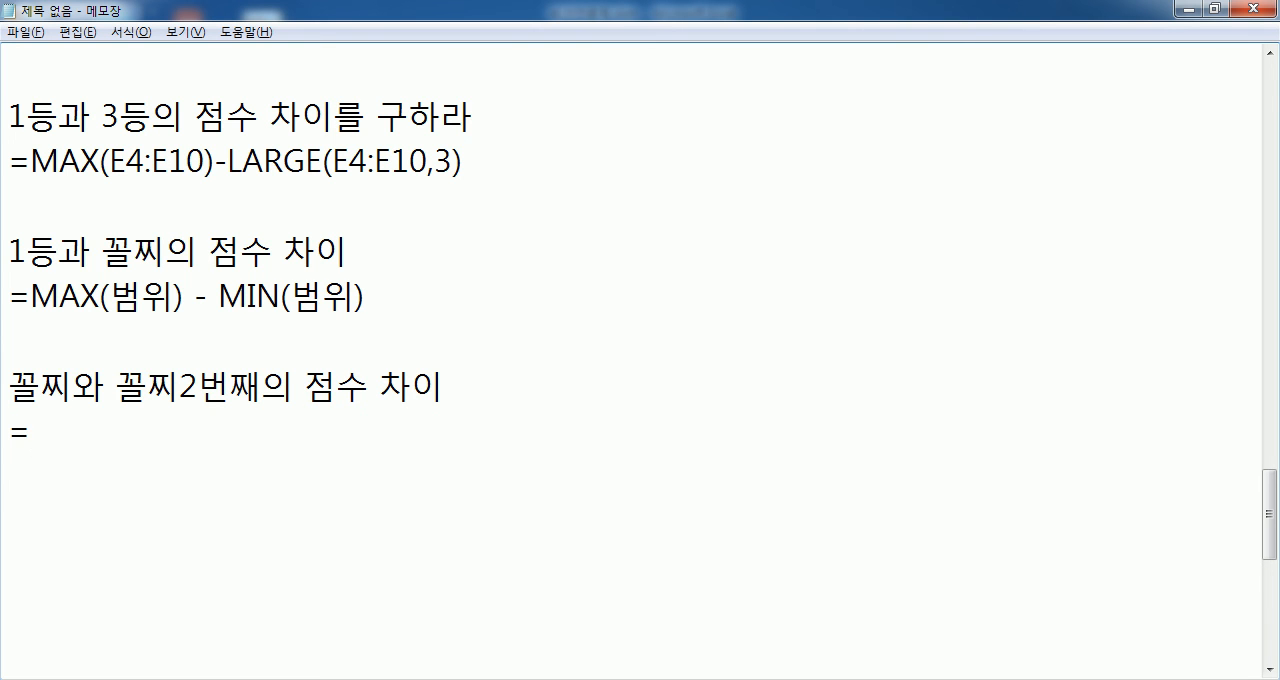
text(SM)
text(ALL(범우)
text(ㅏ,ㅡ)
key(BackSpace)
key(BackSpace)
key(BackSpace)
key(BackSpace)
key(BackSpace)
text(우ㅣ, 2) - ㅡㅑㅜ()
- Complete the SMALL formula with MIN(범위) so it reads =SMALL(범위, 2) - MIN(범위), and end the line
key(BackSpace)
key(BackSpace)
key(BackSpace)
key(BackSpace)
text(ㅡㅑ)
key(BackSpace)
key(BackSpace)
key(Hangul)
text(MIN()
key(Hangul)
text(범위))
key(Return)
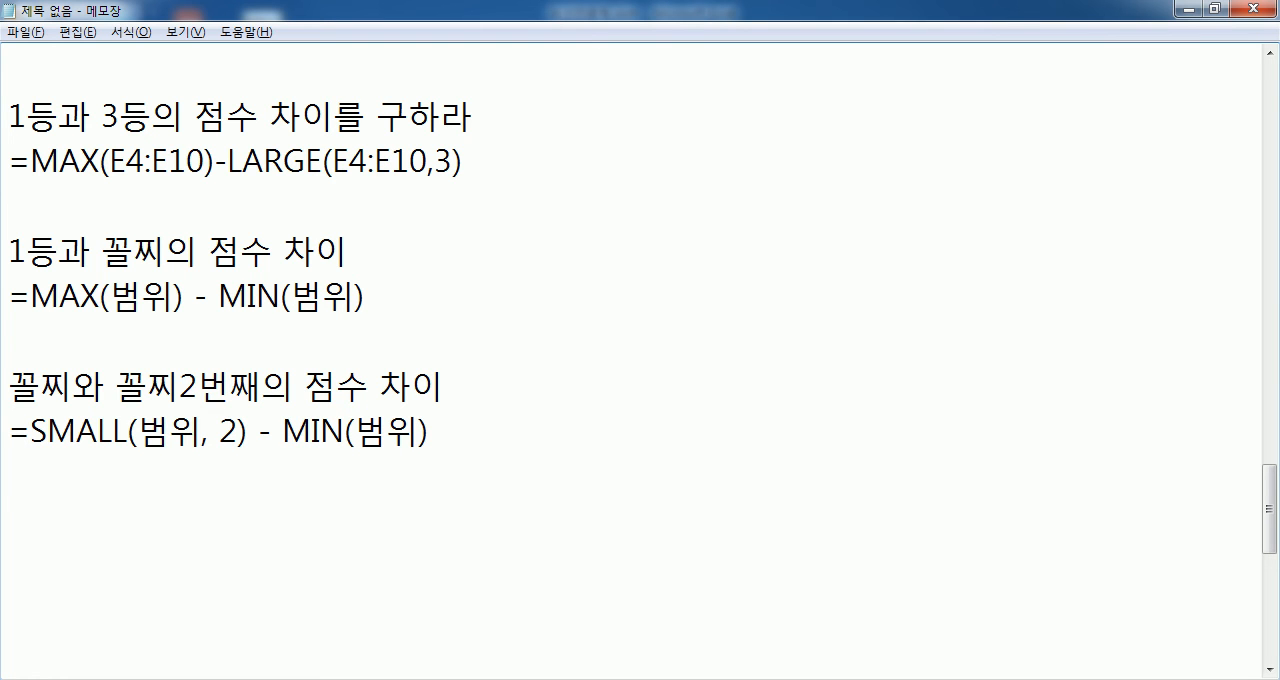
- Review the SMALL, 2 and MIN parts of the last formula and compare with the MAX and LARGE formula above
drag(283, 432, 420, 432)
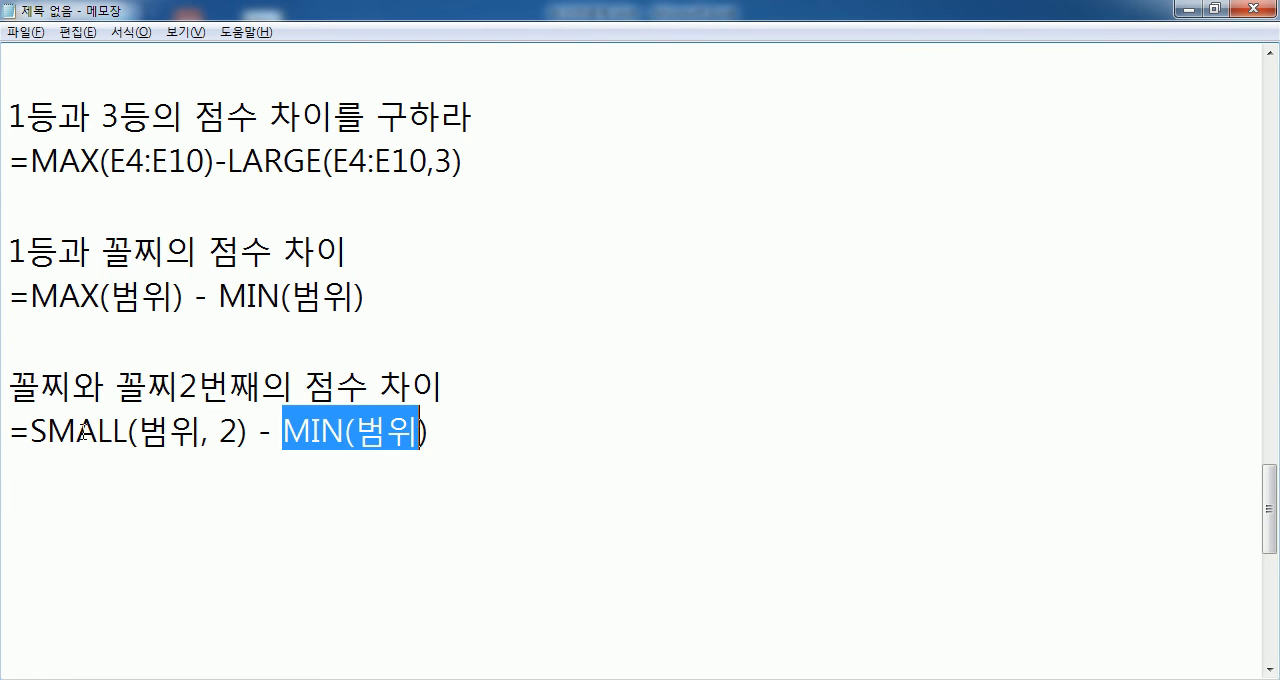
drag(30, 432, 128, 432)
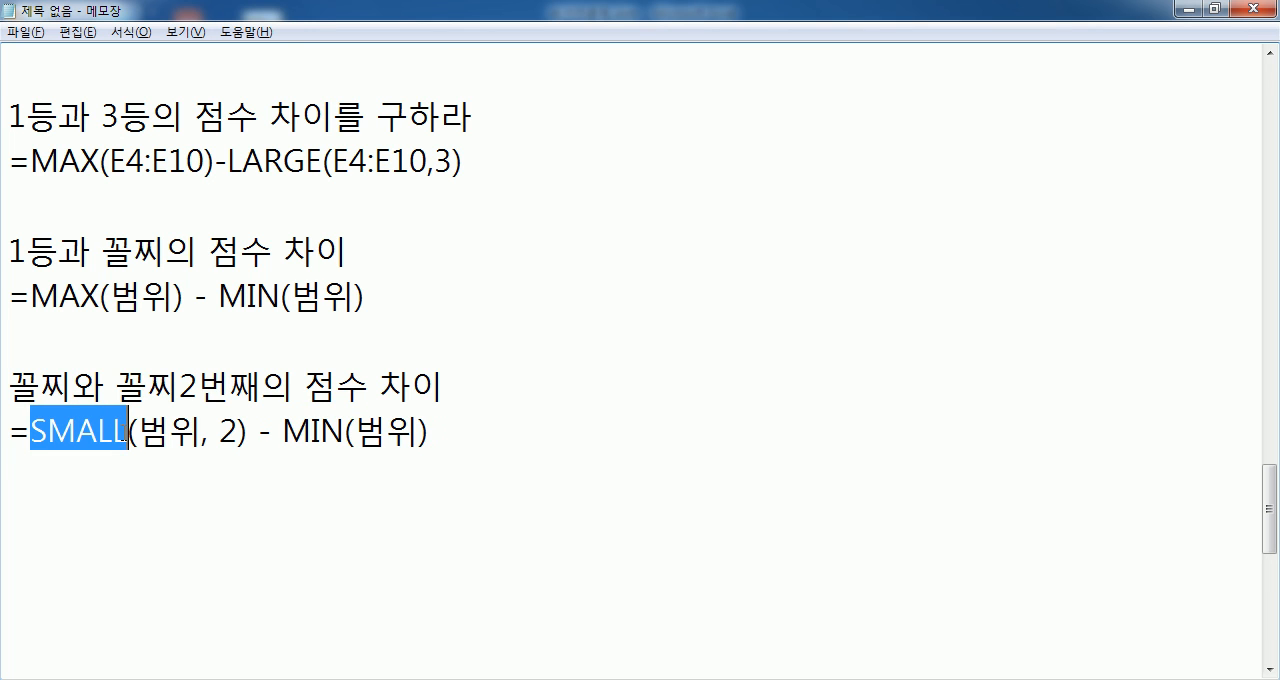
click(224, 432)
drag(221, 432, 238, 432)
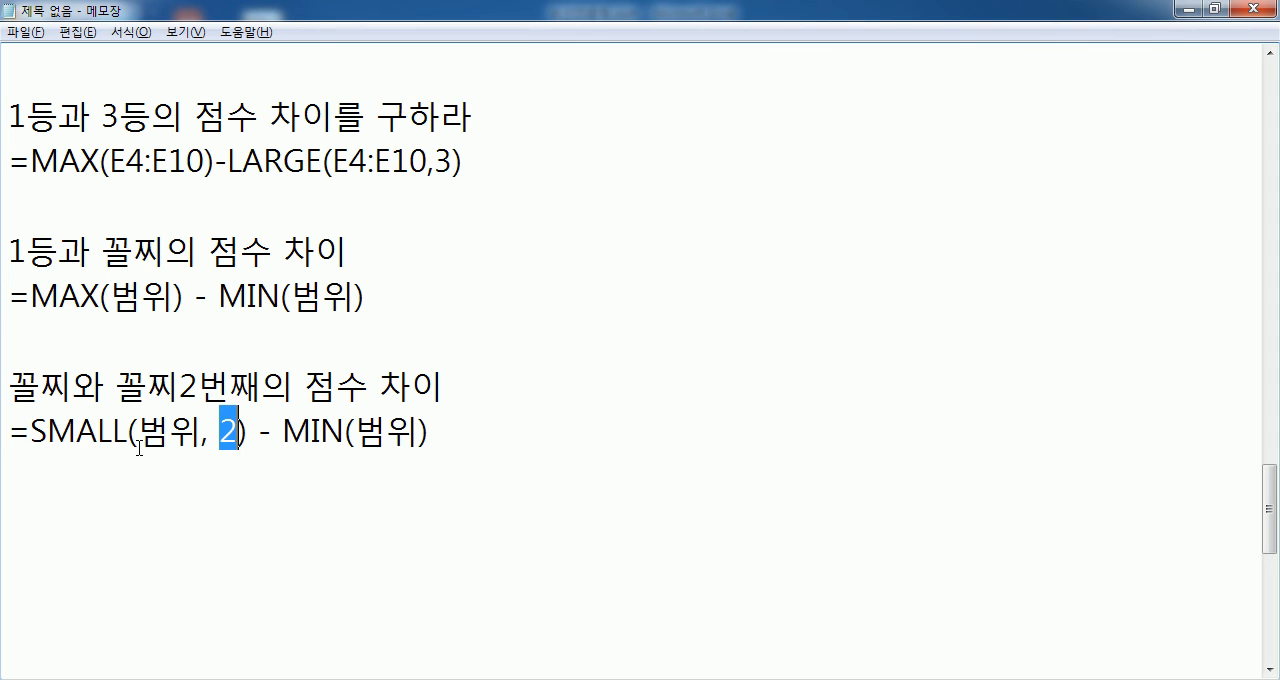
drag(10, 432, 455, 432)
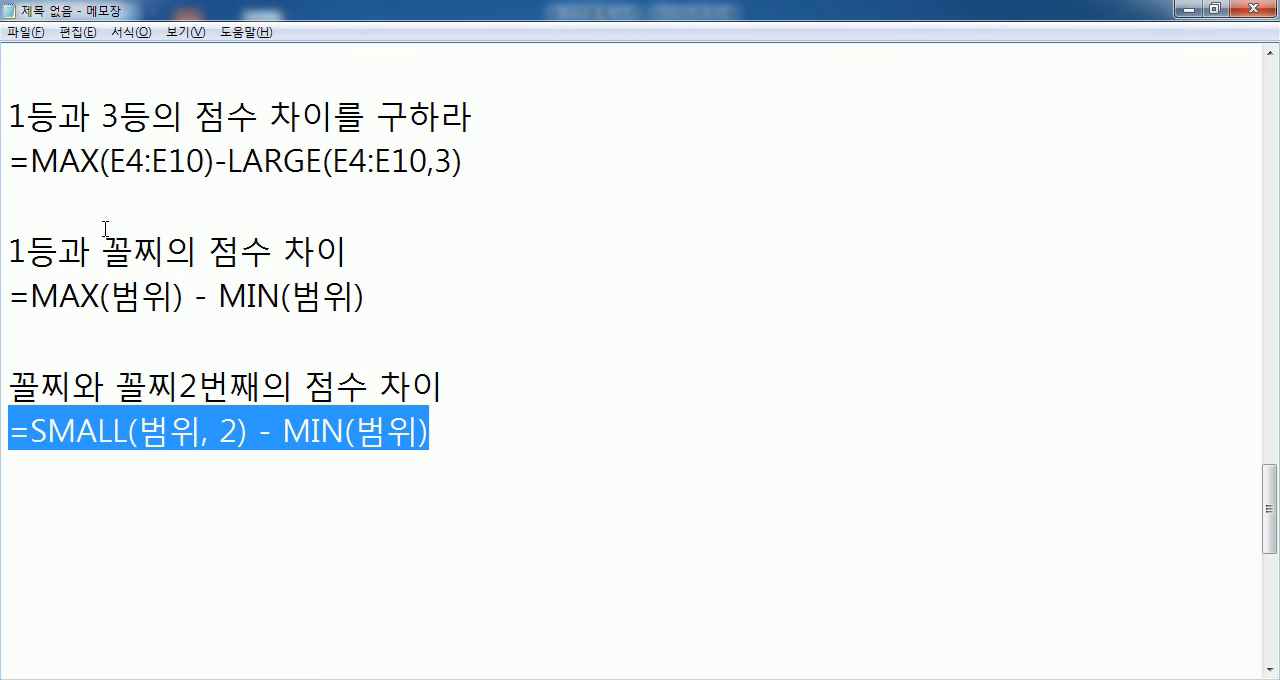
drag(16, 160, 147, 160)
click(147, 212)
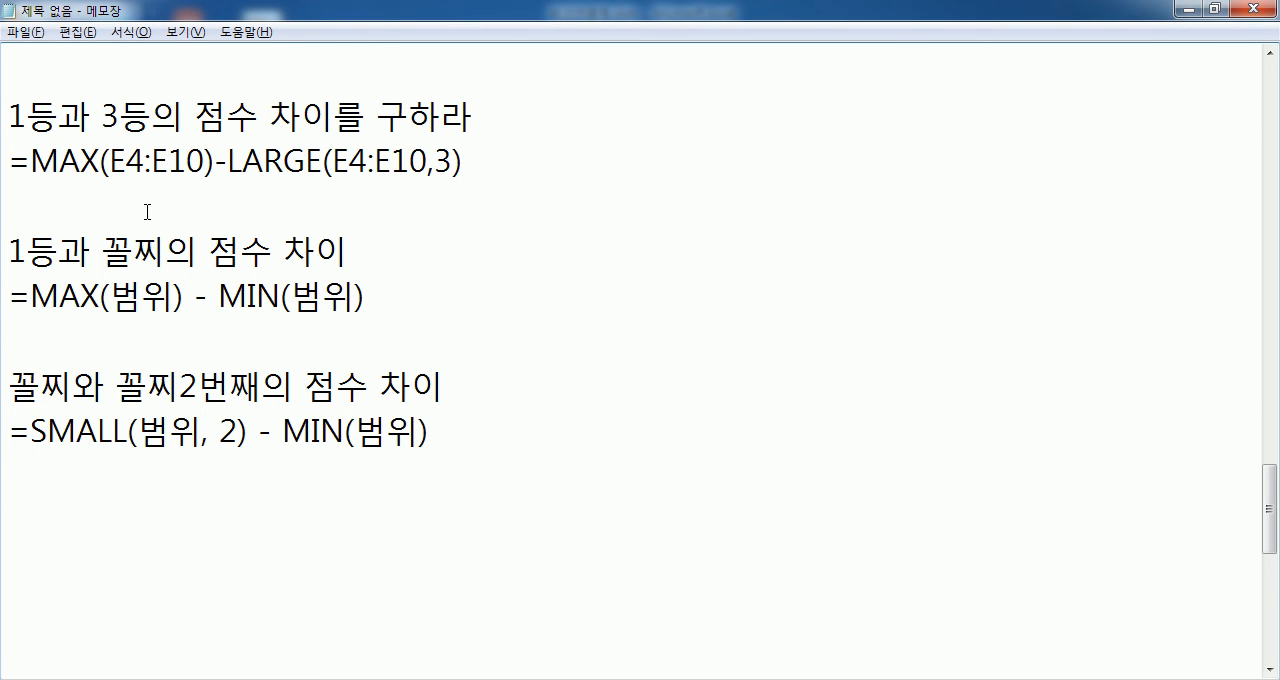
- Start a new heading further down in the notes with the text 82P) 수학, followed by a space
click(22, 488)
scroll(93, 211, down, 3)
key(Return)
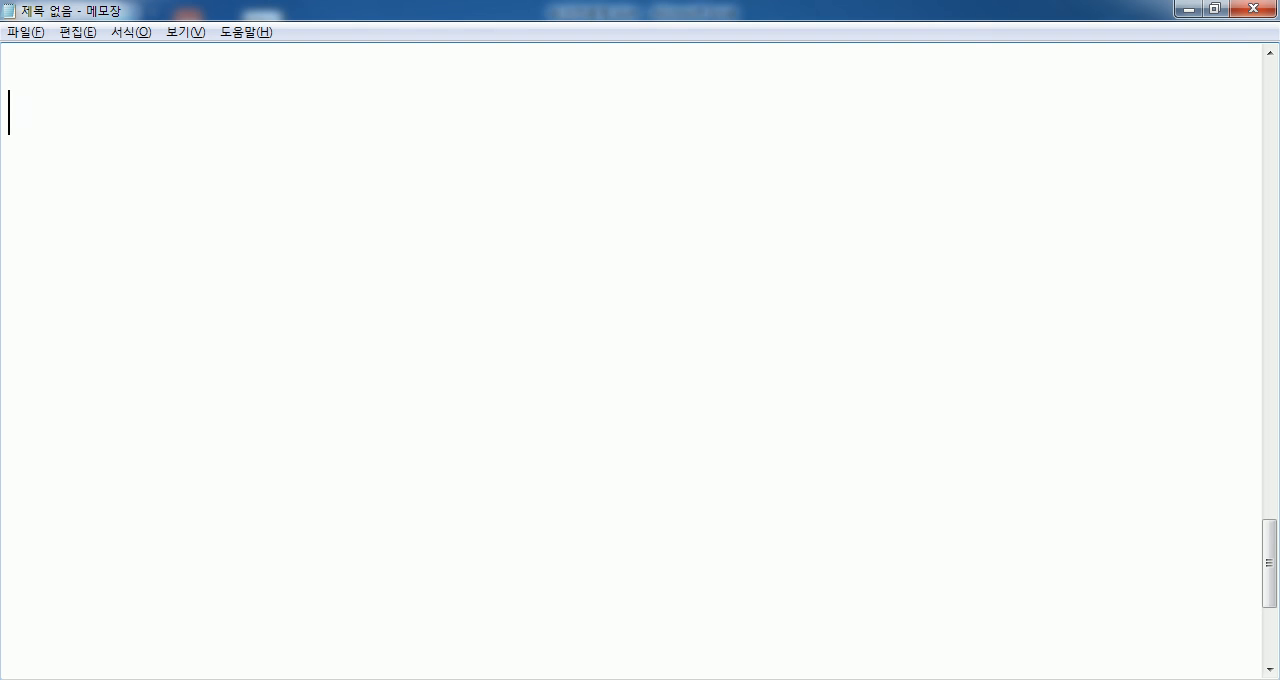
text(82ㅣ)
key(BackSpace)
text(p)
key(BackSpace)
text(P)
key(BackSpace)
text() 수)
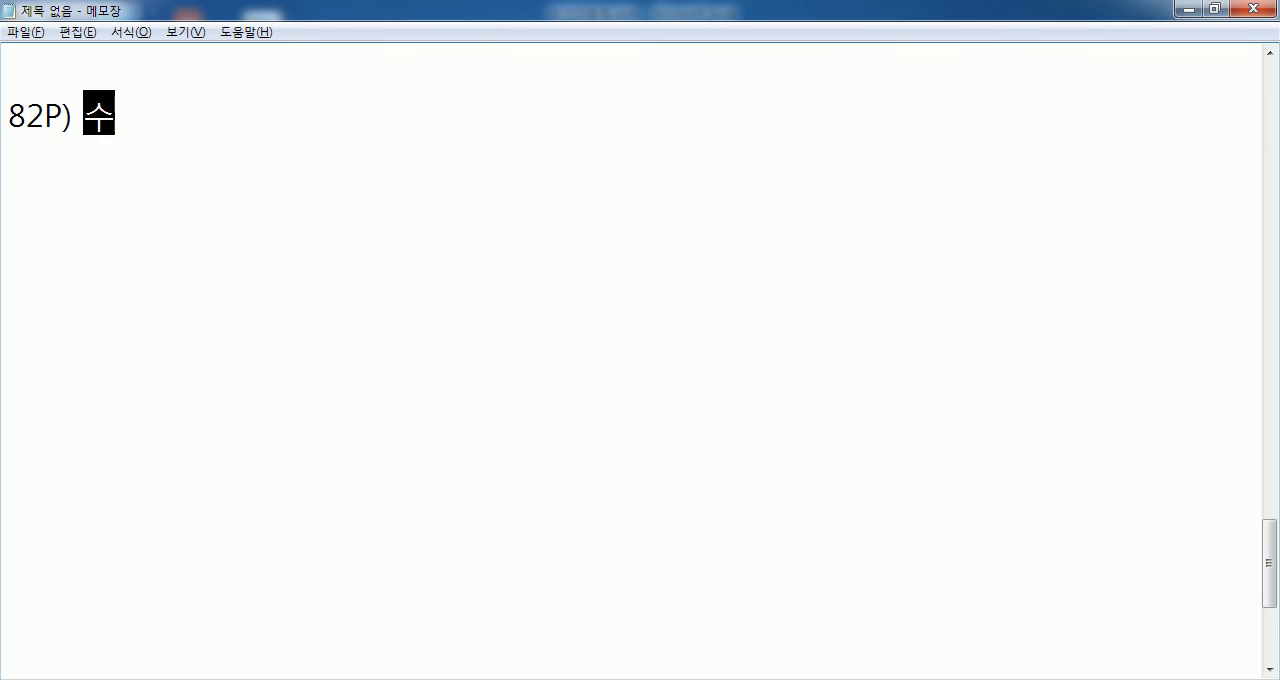
text(하ㄱ, )
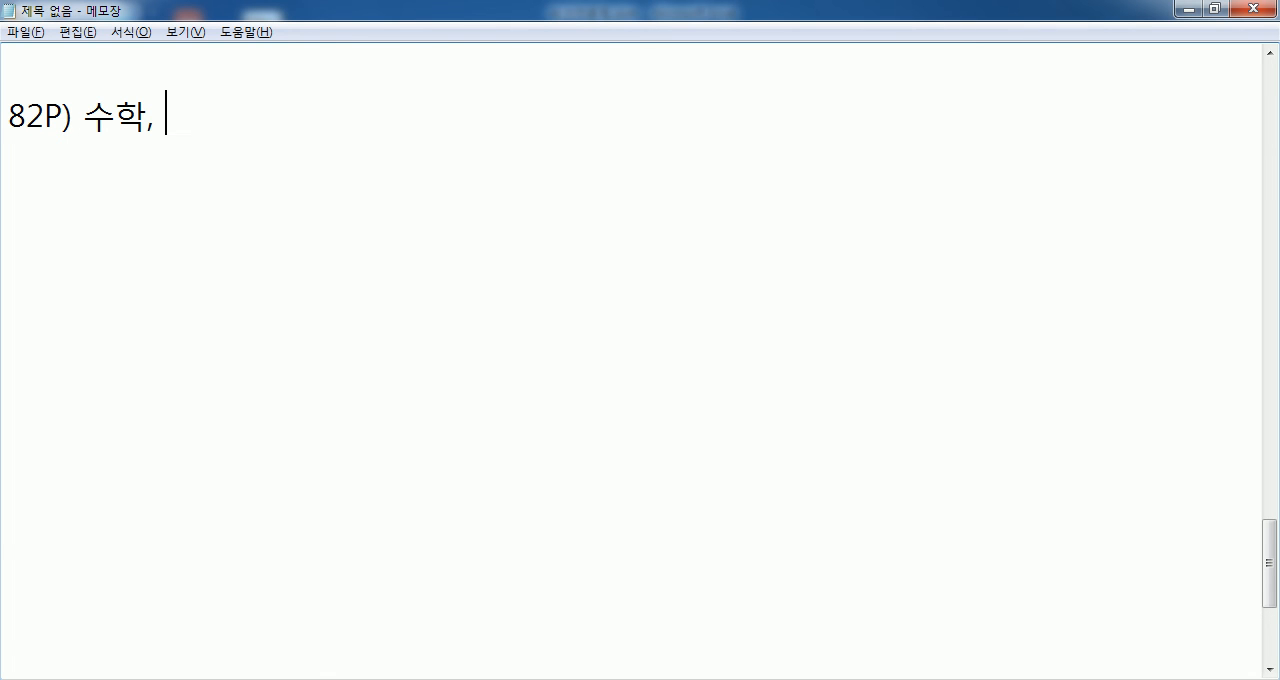
text(찾ㅣ)
- Complete the 82P heading with 찾기/참조 함수 and end the line
key(BackSpace)
key(BackSpace)
text(ㅈ기/참조 함ㅅ)
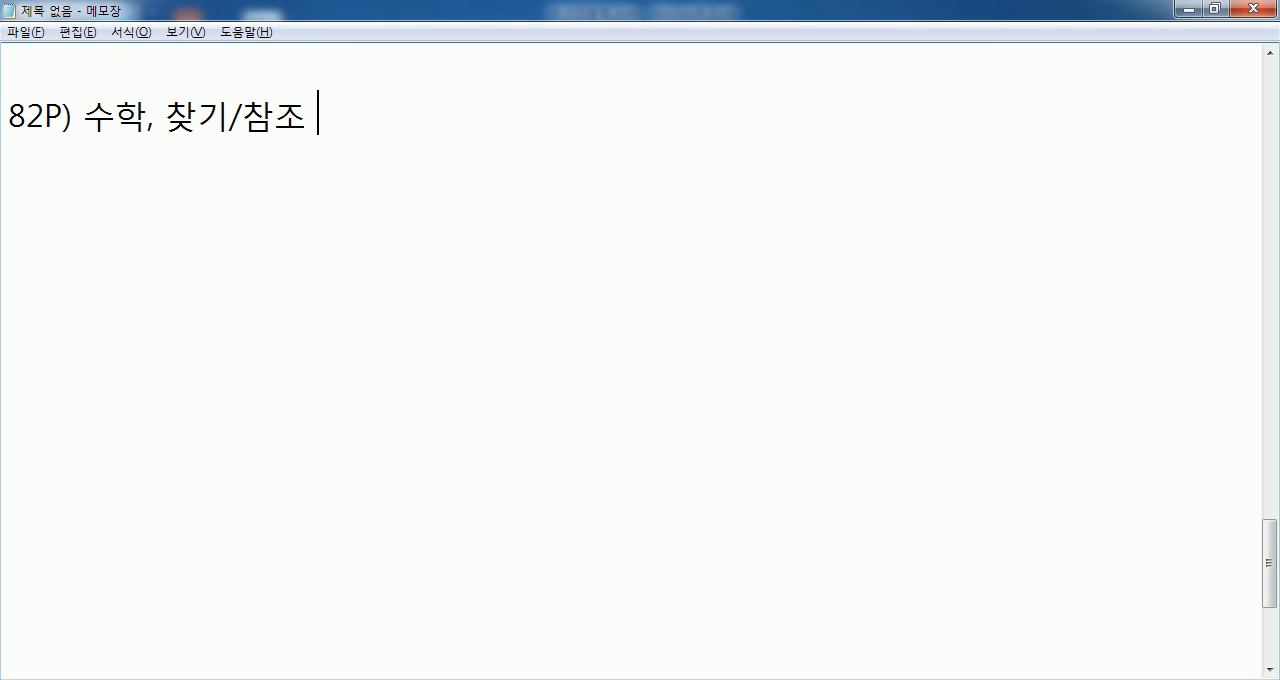
text(ㅜ)
key(Return)
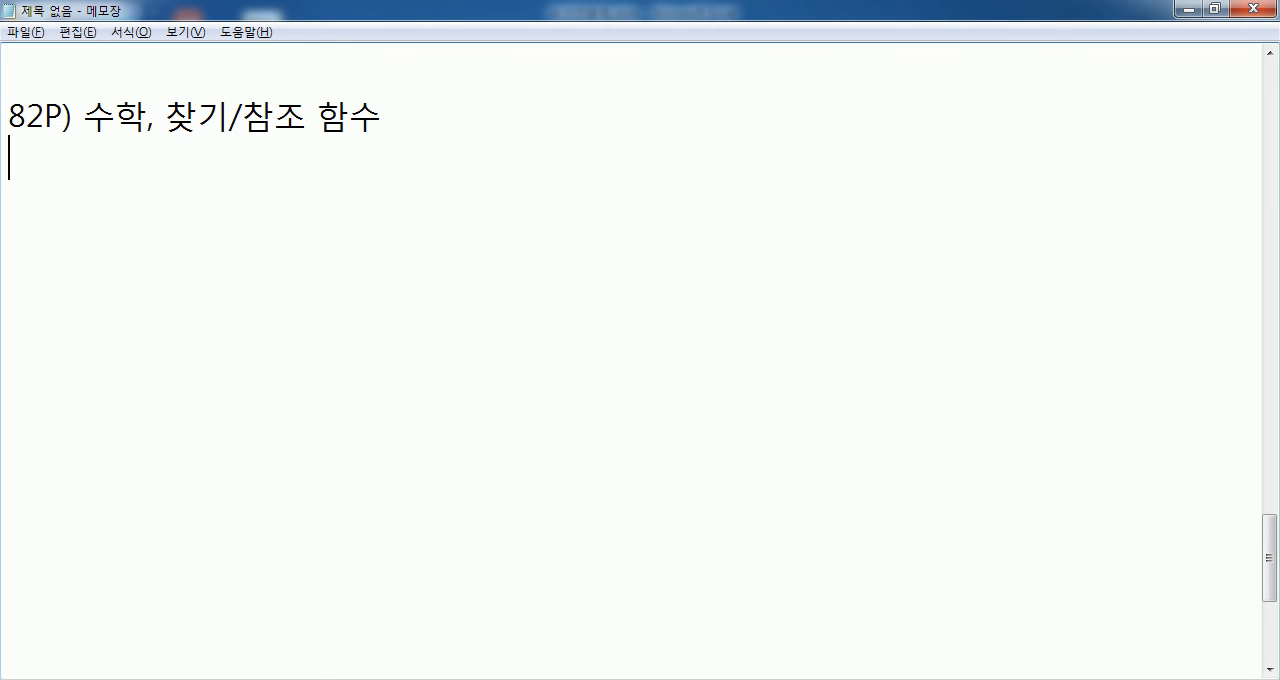
- Insert /삼각 함수 after 수학 in the 82P heading
click(152, 126)
text(/삼각 함수)
click(509, 162)
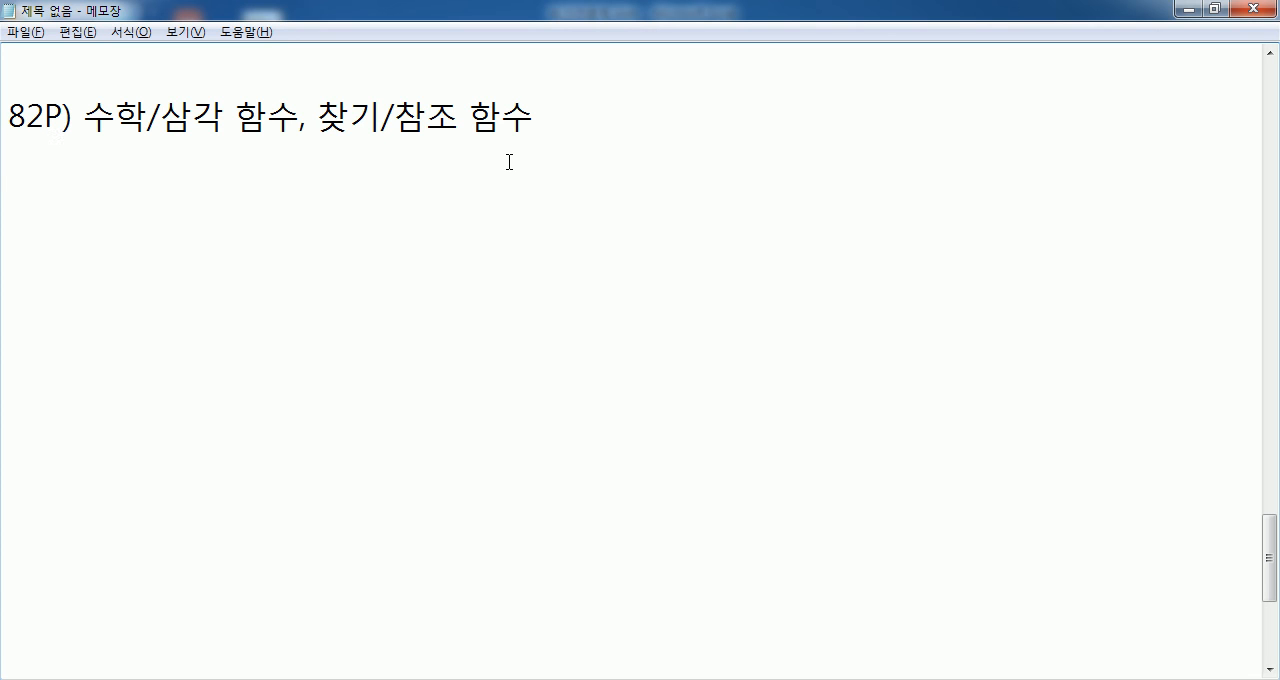
- Below the heading, after an empty line, write the power operator note =2^3 2의 3승, 2*2*2=8
key(Return)
text(=2)
text(^3)
text( 2ㅇ)
text(ㅢ 3승)
text(, )
text(2*)
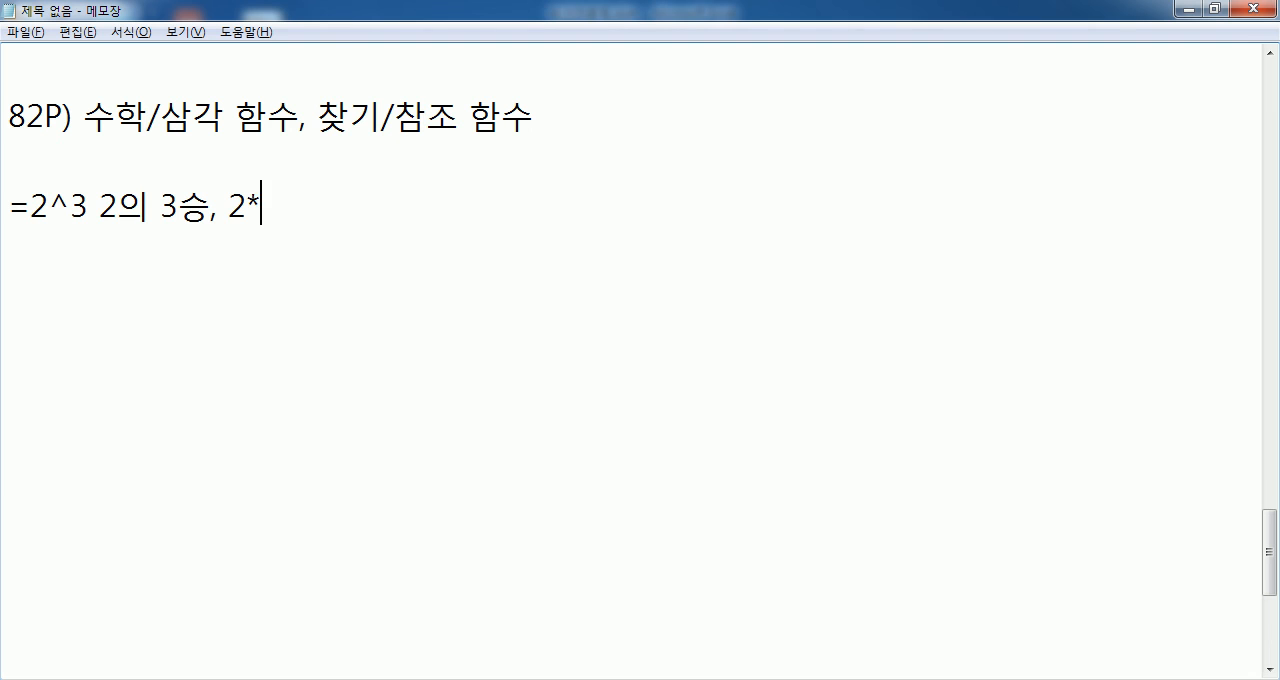
text(2*2=8)
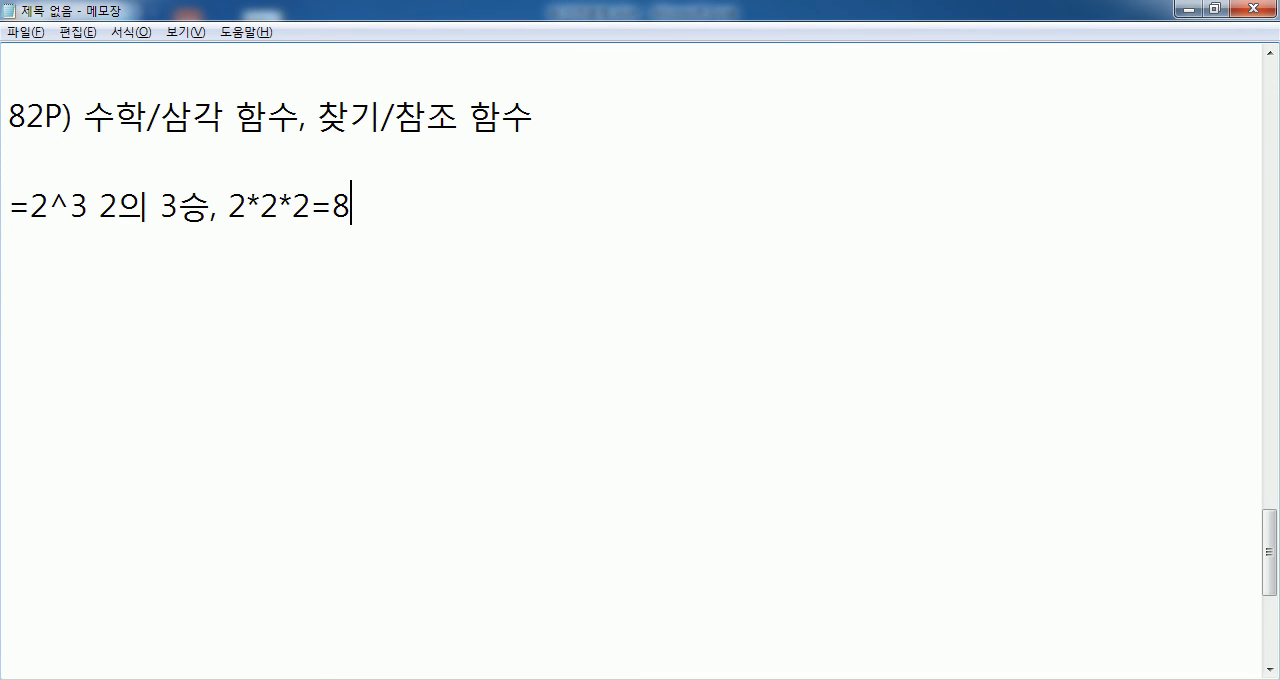
- Add the equivalent function note =POWER(2,3) 8 on the line below the =2^3 note
key(Return)
text(=POWER(2,3) 8)
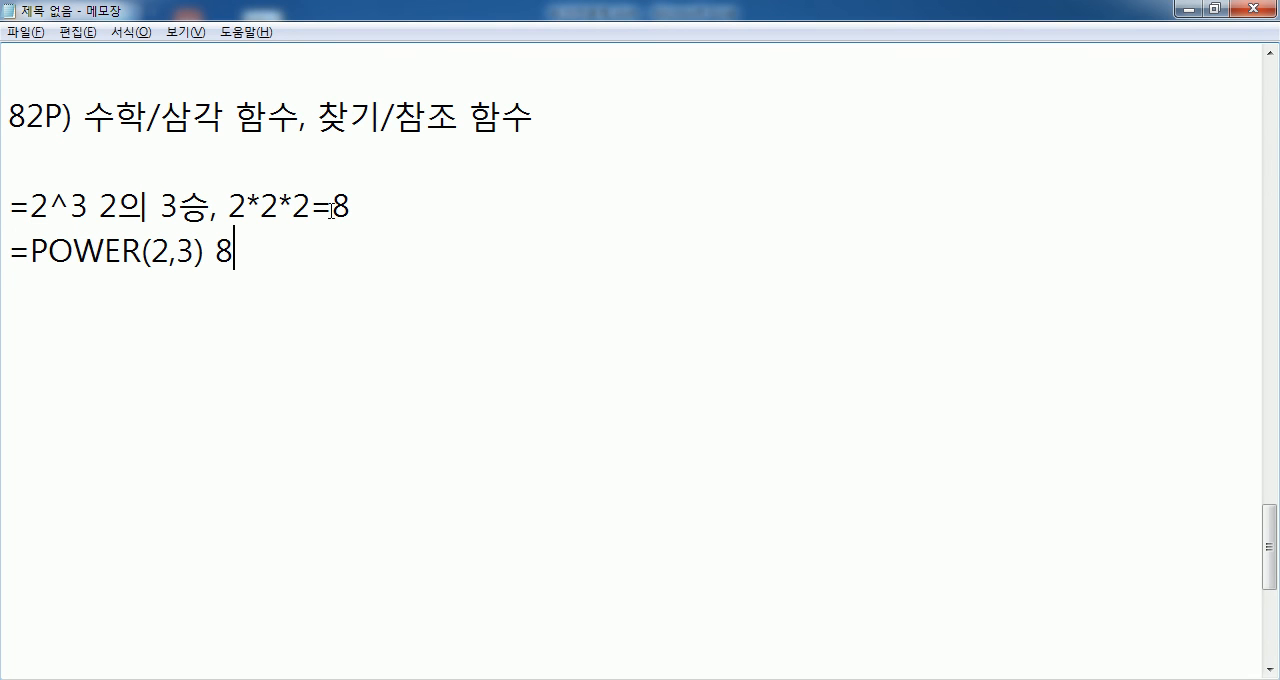
- Compare the POWER function with the ^ operator in the two power notes
drag(31, 250, 143, 250)
drag(48, 207, 72, 207)
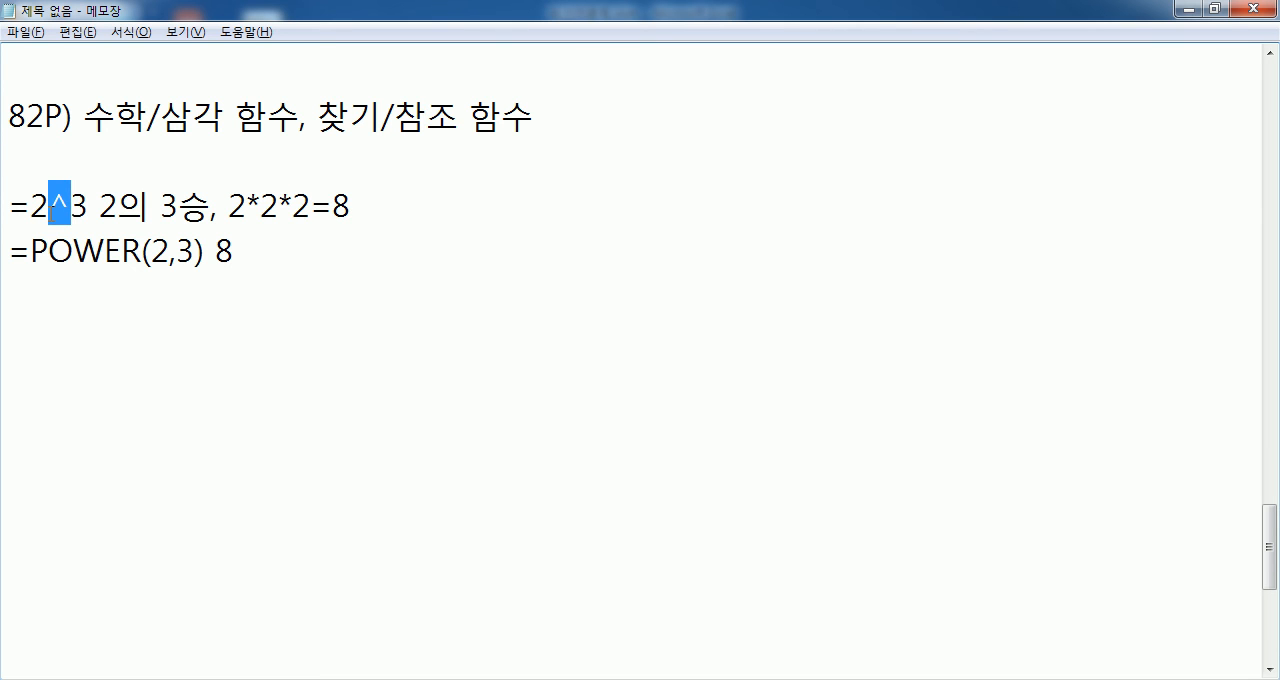
click(48, 248)
click(20, 291)
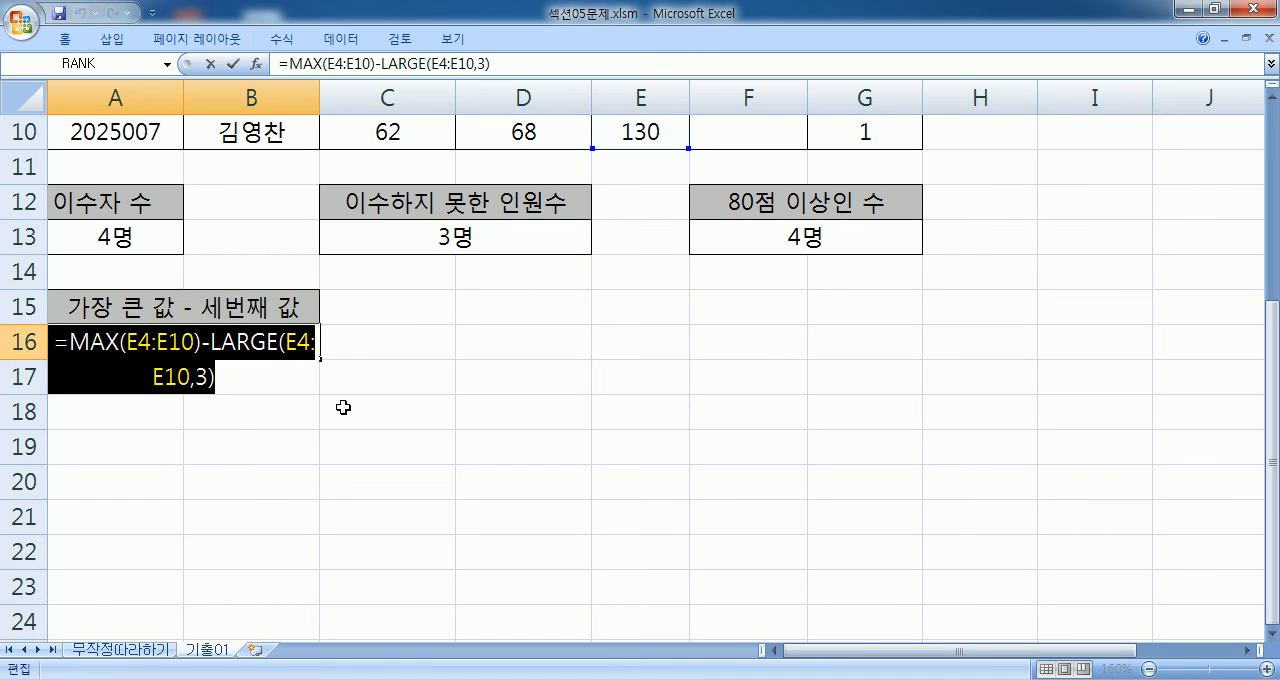
- Switch to Excel, finish editing the formula in A16, and open the workbook 섹션06문제.xlsm from the 01 섹션 folder
key(ctrl+Return)
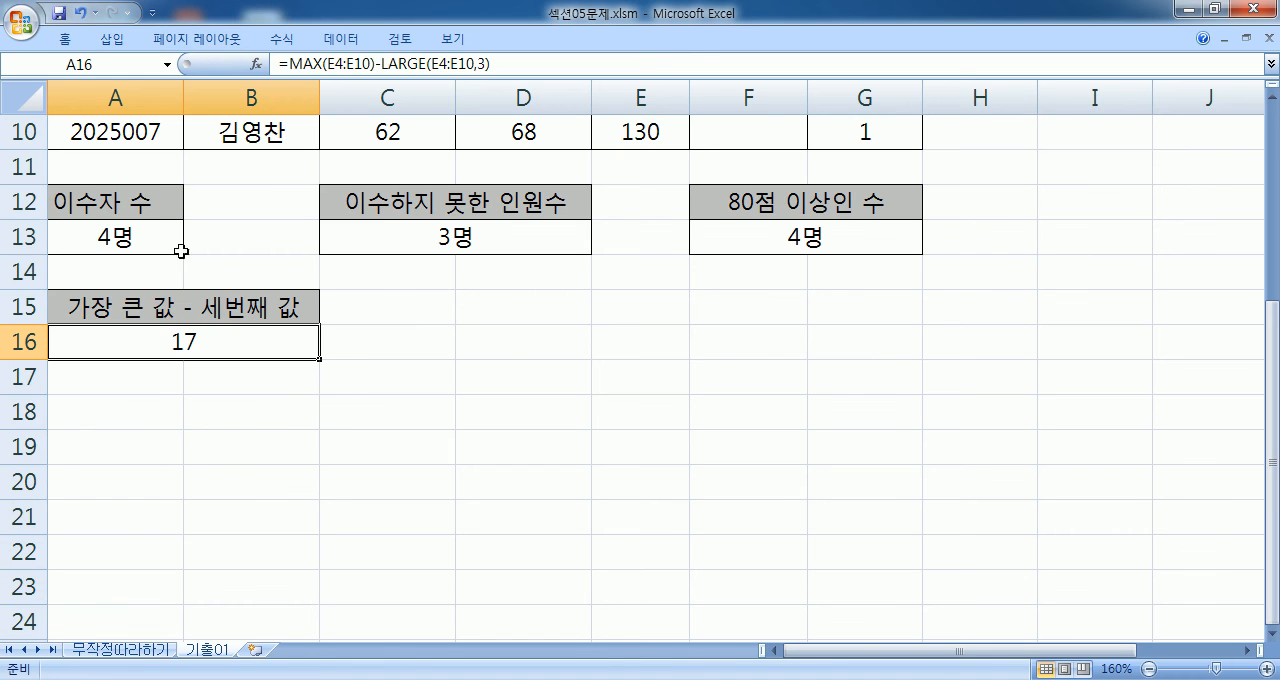
click(22, 20)
click(60, 109)
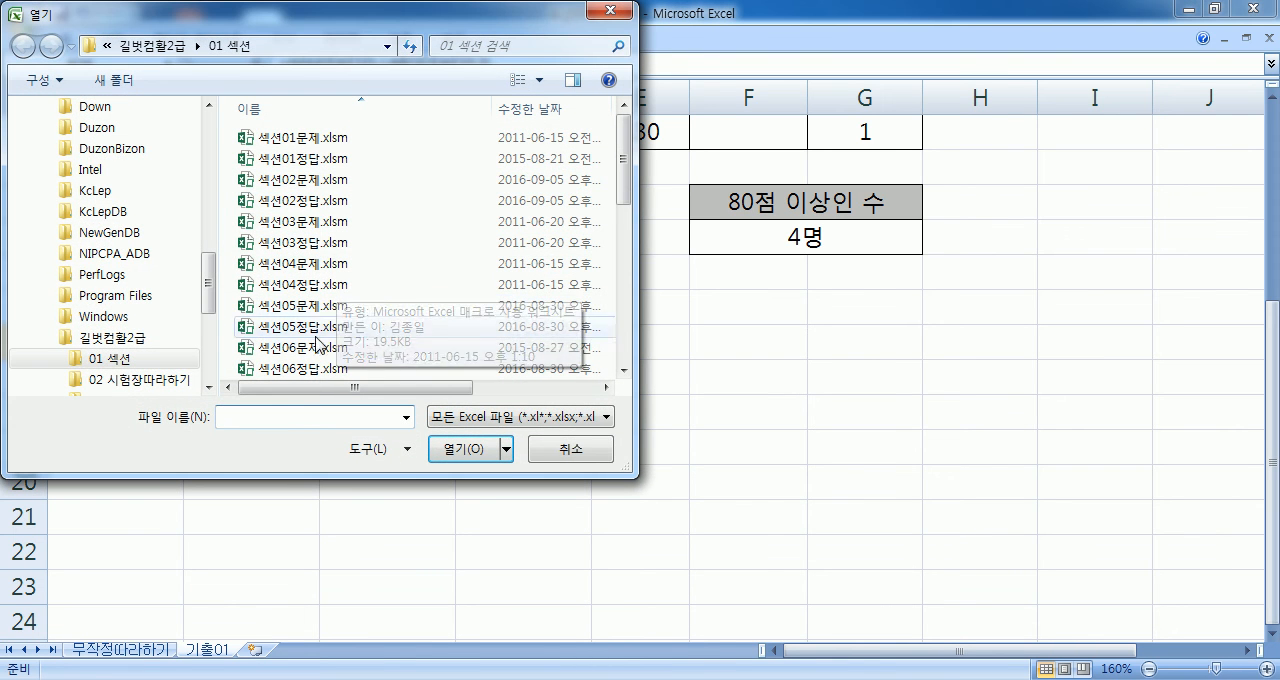
double_click(430, 347)
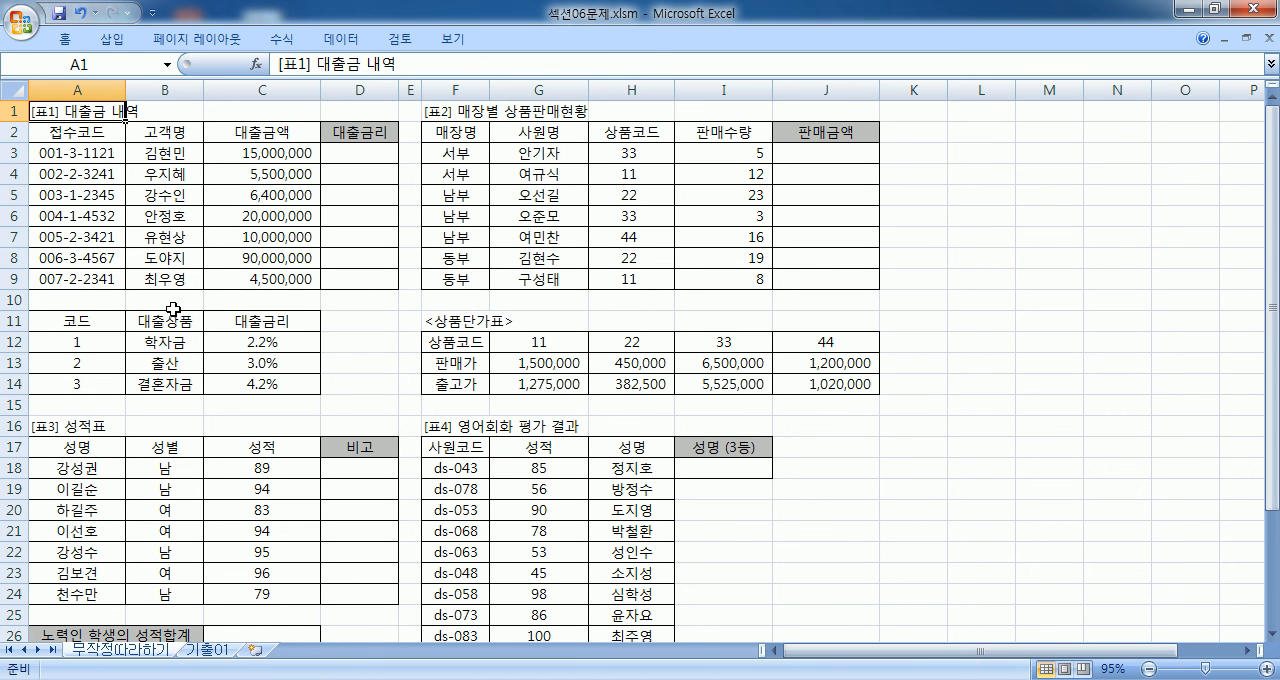
ctrl+scroll(150, 253, up, 1)
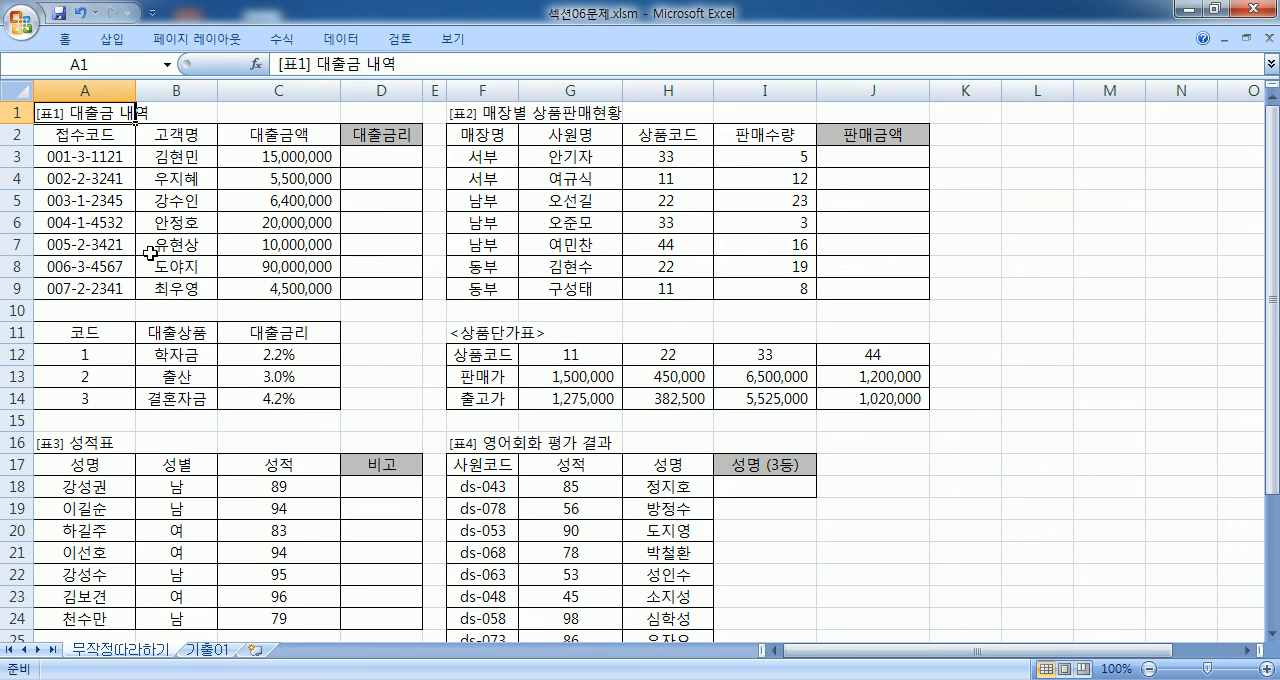